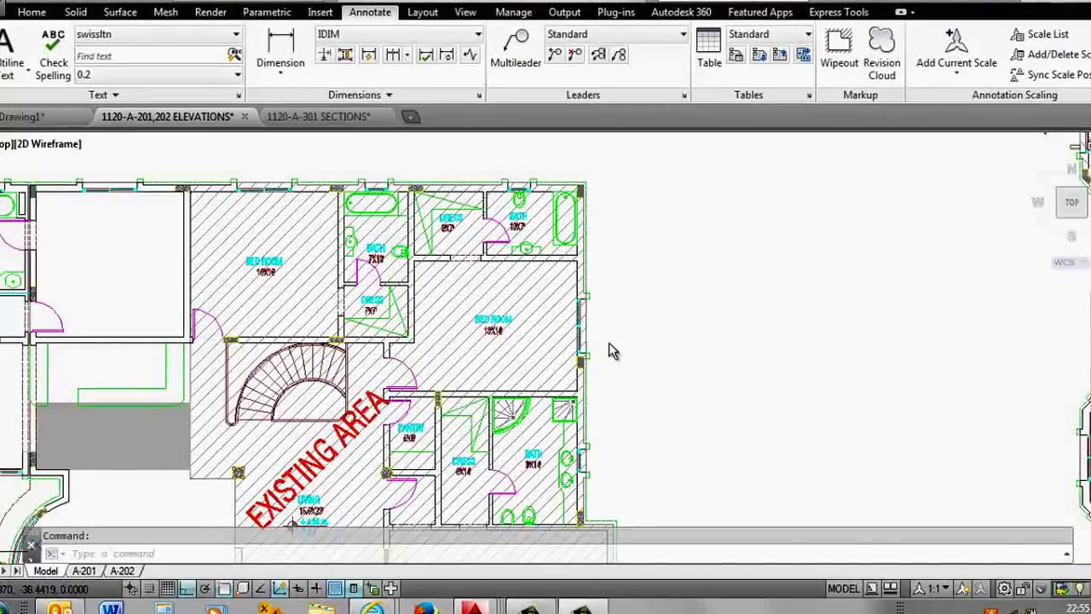
# Step: Zoom and pan across the sheet to look over Elevations B and C
pyautogui.scroll(-5, 610, 358)
pyautogui.scroll(-3, 613, 366)
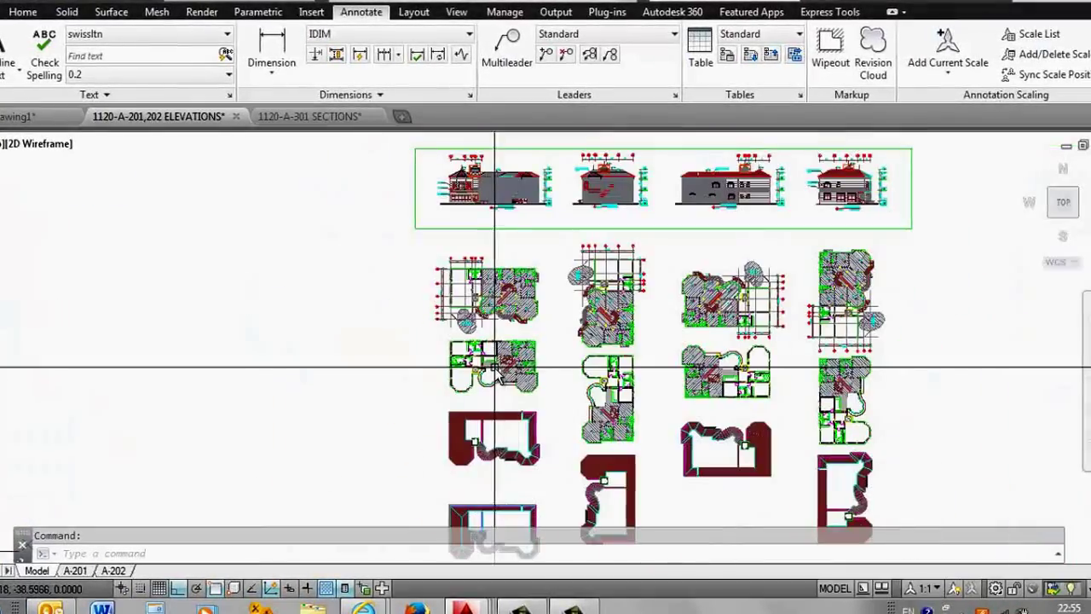
pyautogui.scroll(6, 490, 163)
pyautogui.scroll(-3, 309, 237)
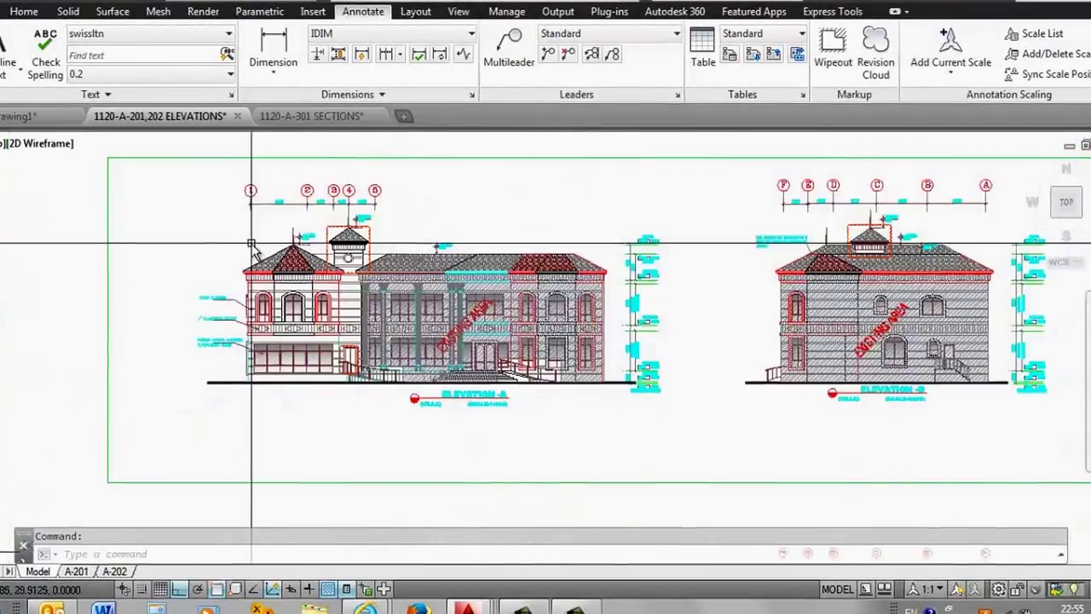
pyautogui.scroll(-2, 477, 306)
pyautogui.press('Return')
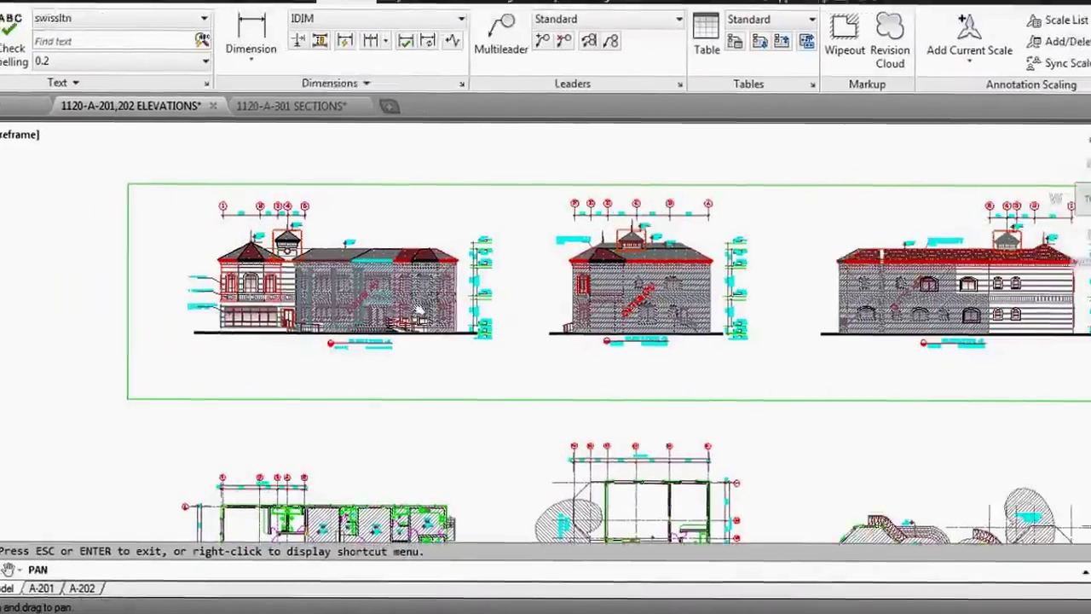
pyautogui.moveTo(497, 325); pyautogui.dragTo(298, 320)
pyautogui.scroll(5, 380, 299)
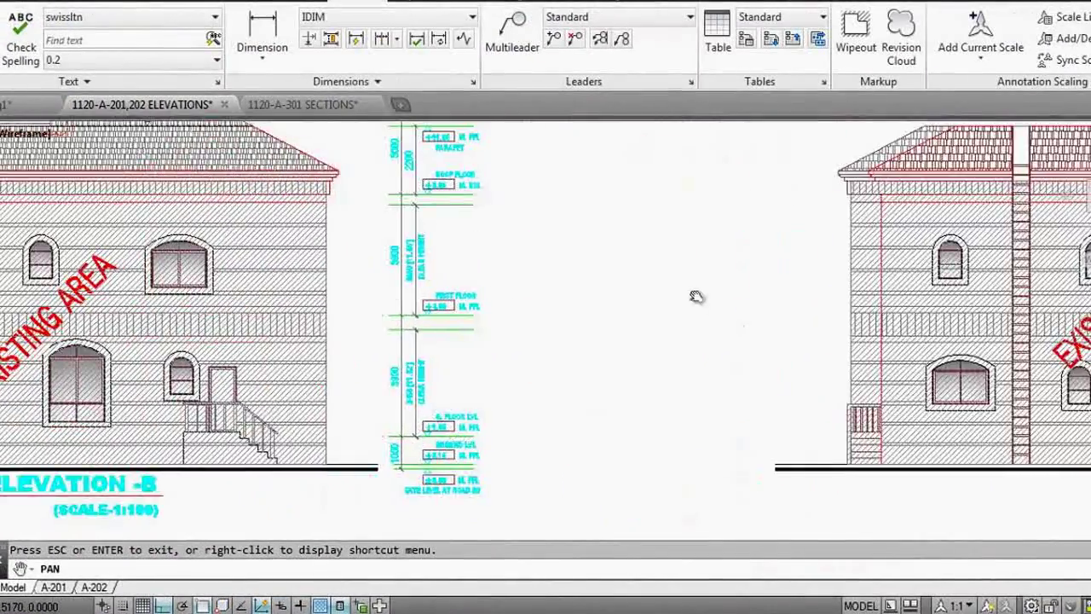
pyautogui.moveTo(693, 298); pyautogui.dragTo(358, 309)
pyautogui.scroll(-3, 358, 308)
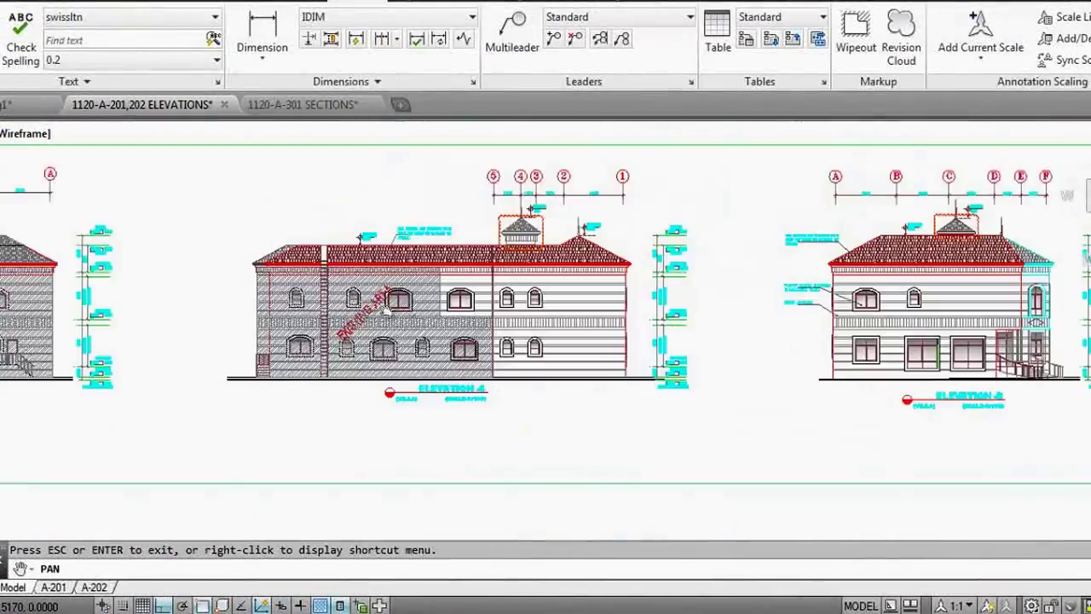
pyautogui.moveTo(535, 297)
pyautogui.mouseDown()
pyautogui.moveTo(369, 296)
pyautogui.moveTo(306, 265)
pyautogui.moveTo(566, 305)
pyautogui.moveTo(507, 270)
pyautogui.mouseUp()
# Step: Pan and zoom to bring the top-left ground-floor plan into view
pyautogui.scroll(3, 550, 360)
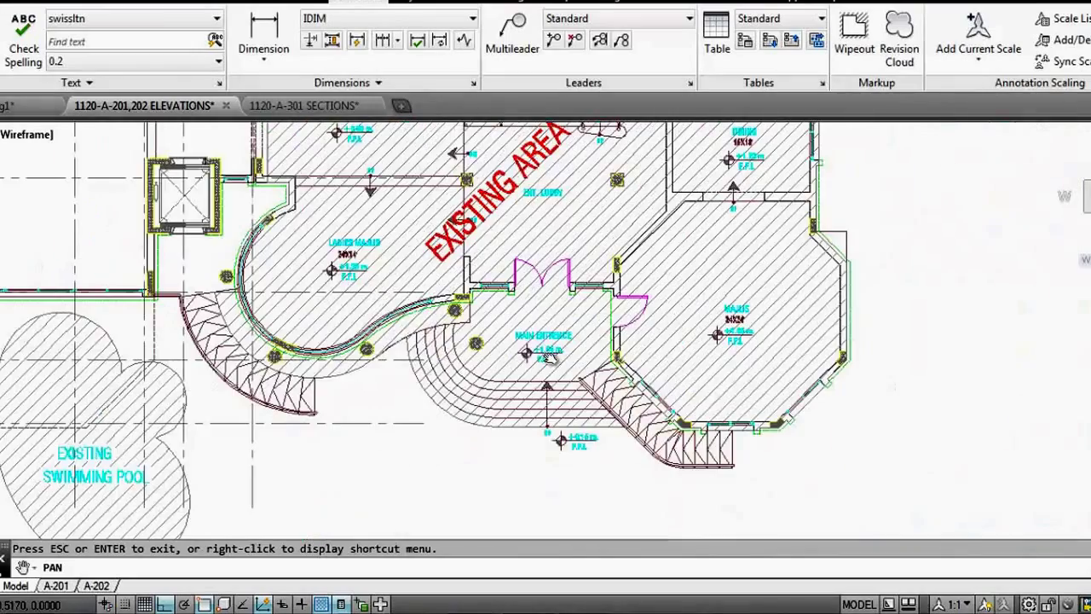
pyautogui.scroll(2, 550, 360)
pyautogui.scroll(-5, 549, 359)
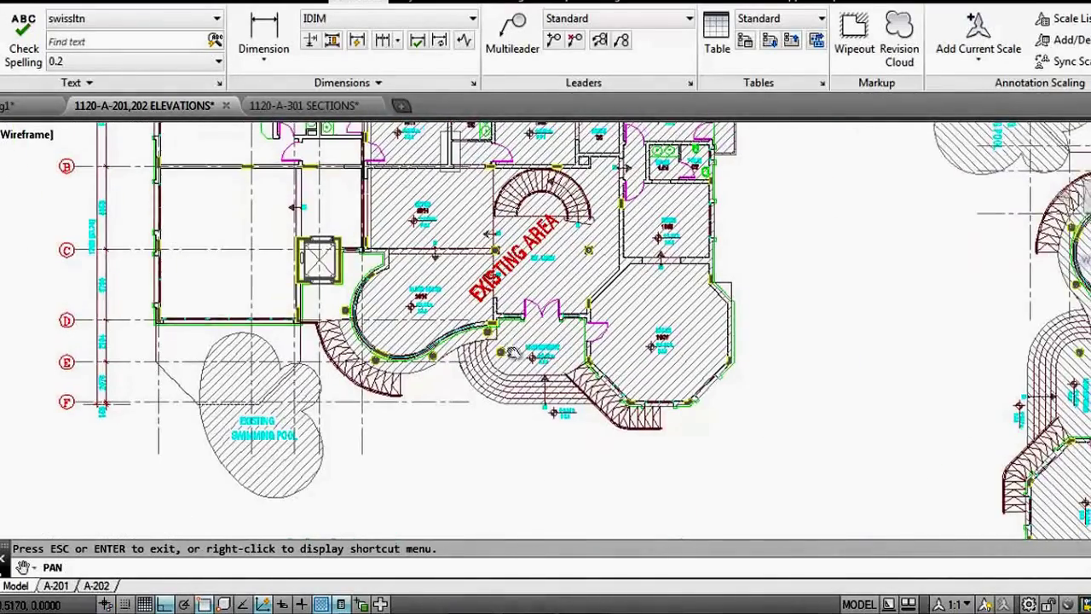
pyautogui.moveTo(522, 335); pyautogui.dragTo(520, 415)
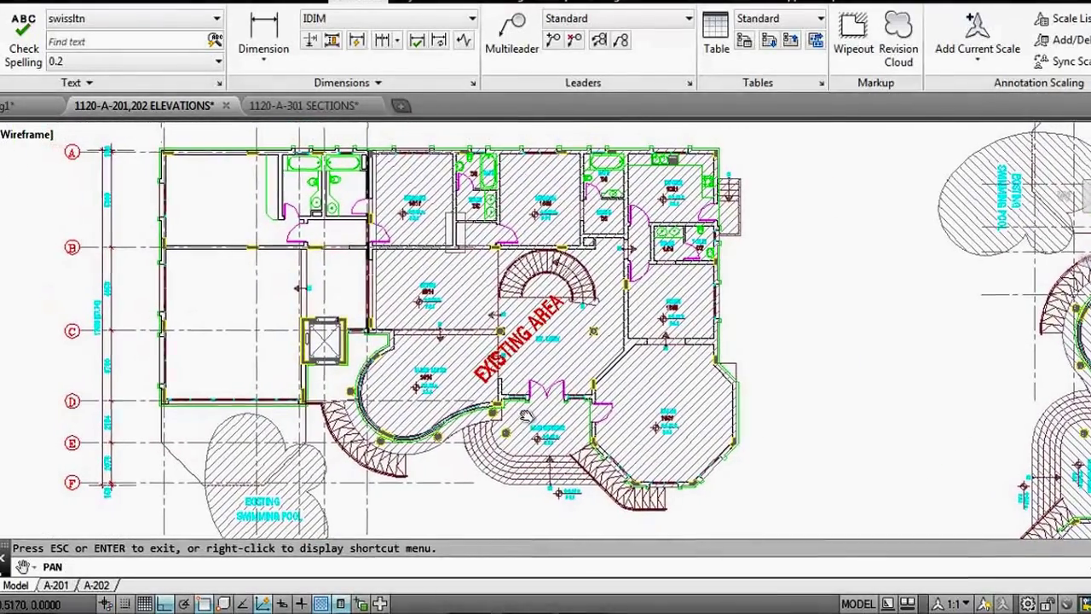
pyautogui.moveTo(302, 274); pyautogui.dragTo(313, 277)
pyautogui.scroll(2, 168, 174)
pyautogui.scroll(-2, 168, 175)
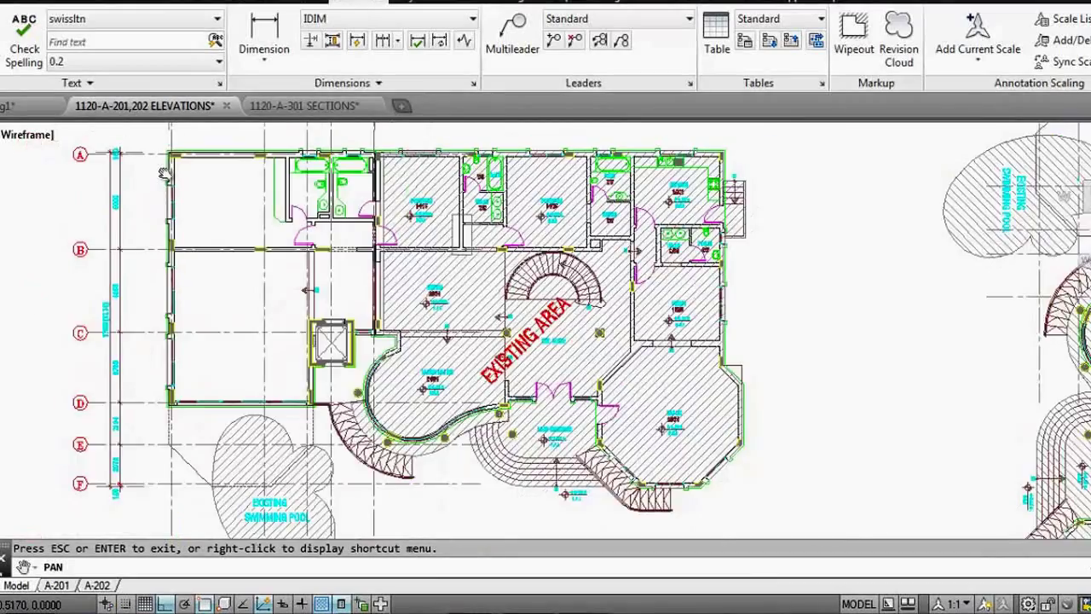
pyautogui.scroll(-3, 168, 174)
pyautogui.scroll(-2, 168, 175)
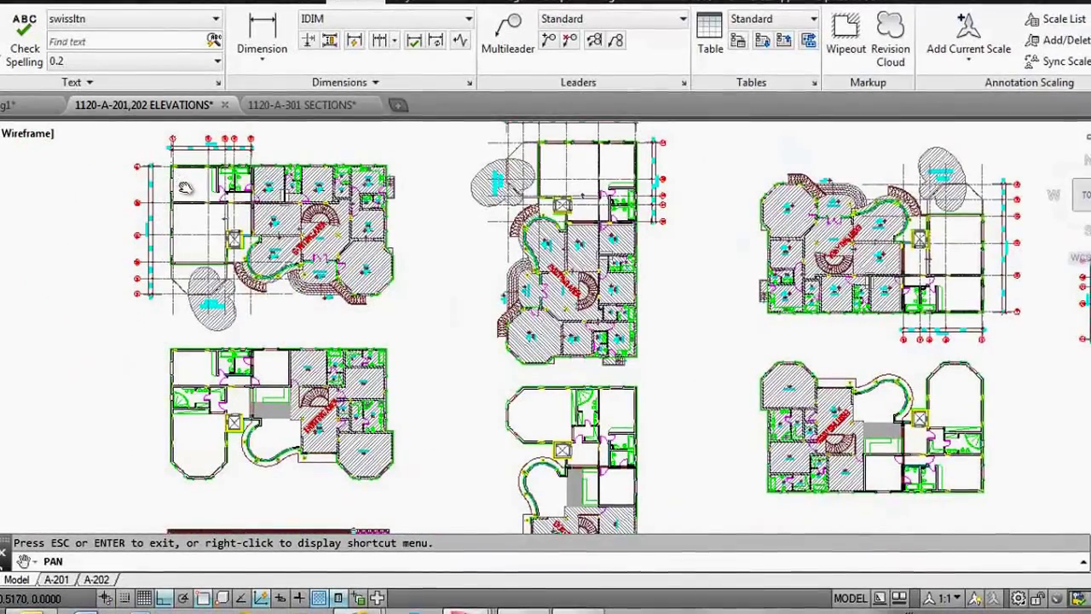
pyautogui.press('Escape')
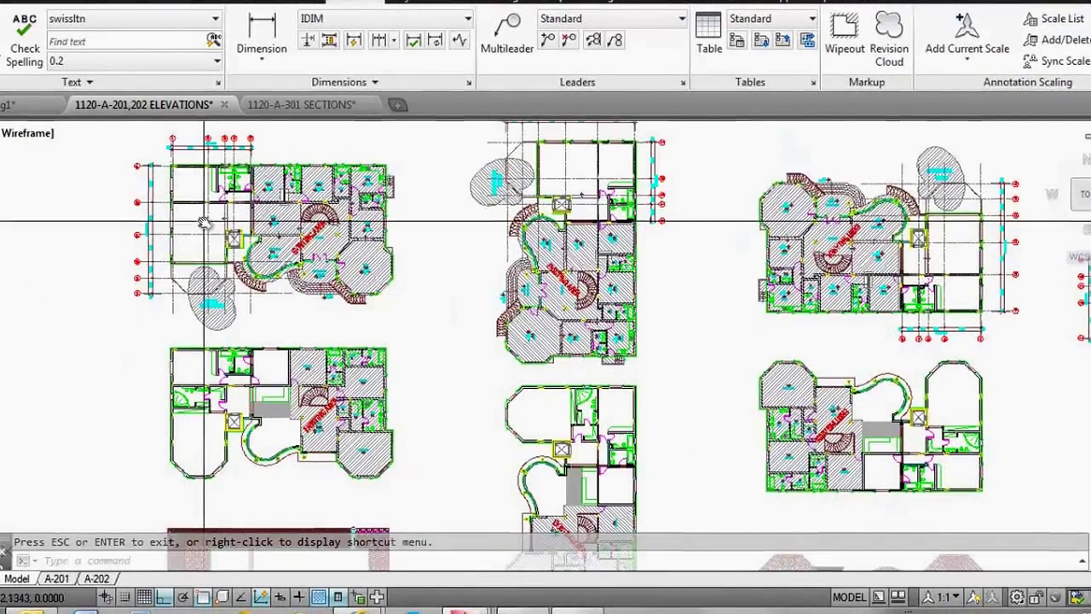
# Step: Copy the top-left floor plan with a crossing window and start a new drawing
pyautogui.hotkey('ctrl', 'c')
pyautogui.click(426, 304)
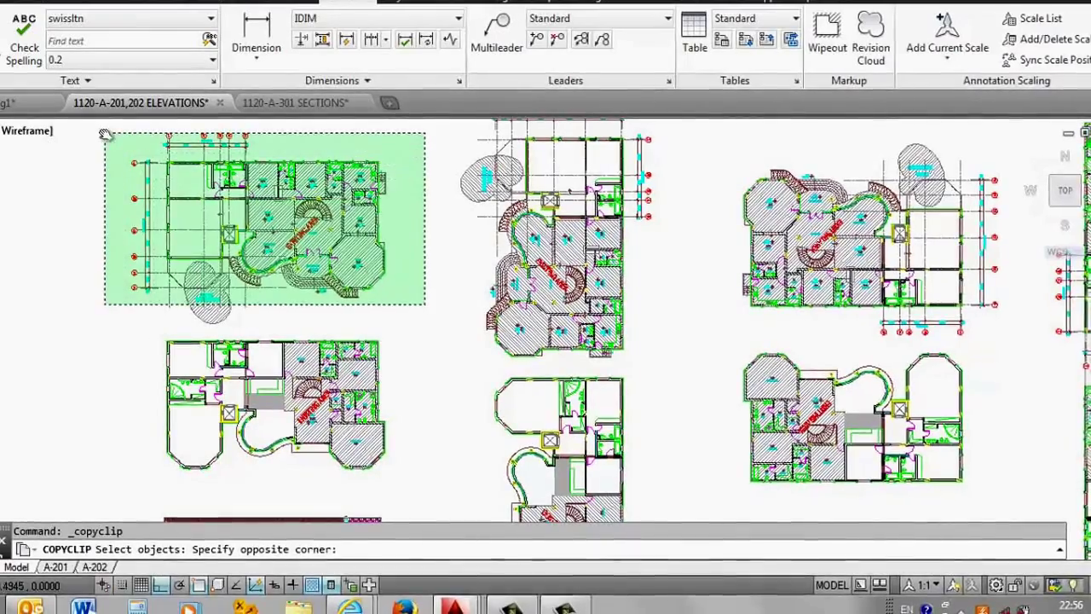
pyautogui.click(102, 129)
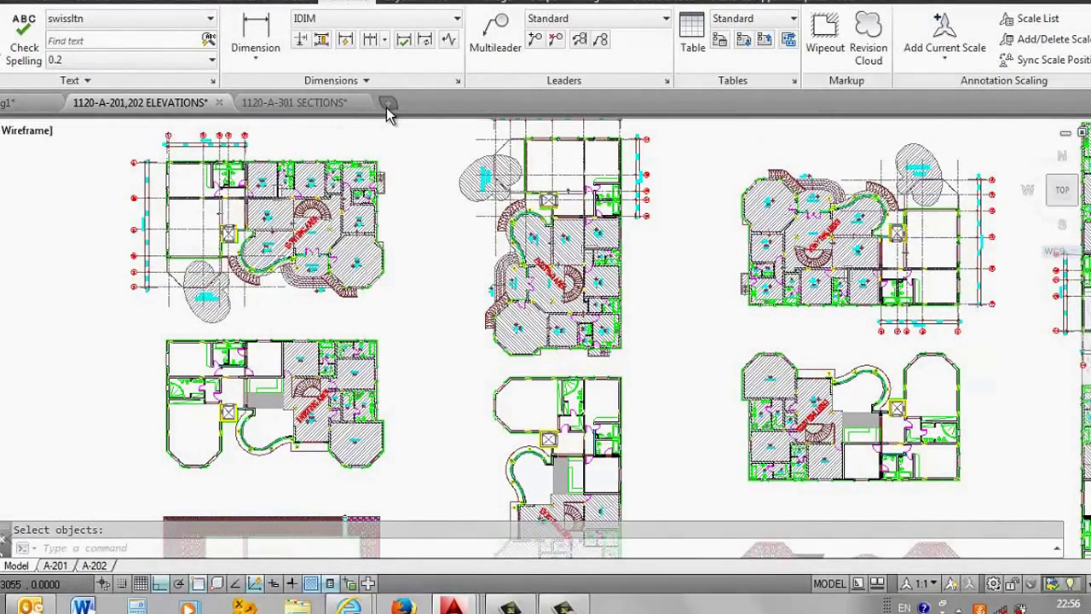
pyautogui.hotkey('ctrl', 'n')
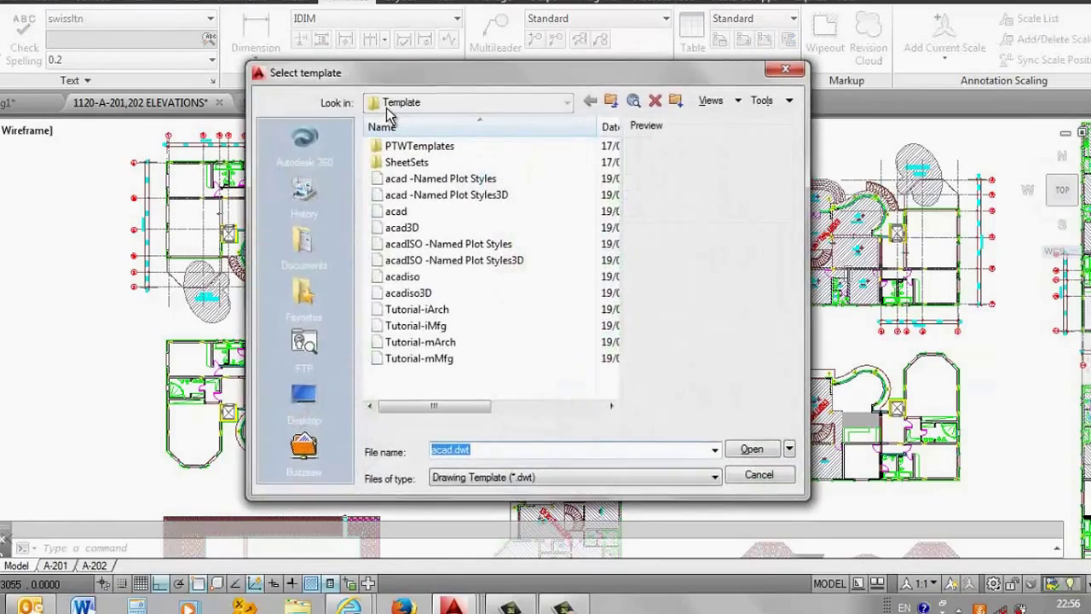
# Step: Create the drawing from acad.dwt and paste the floor plan into it
pyautogui.press('Return')
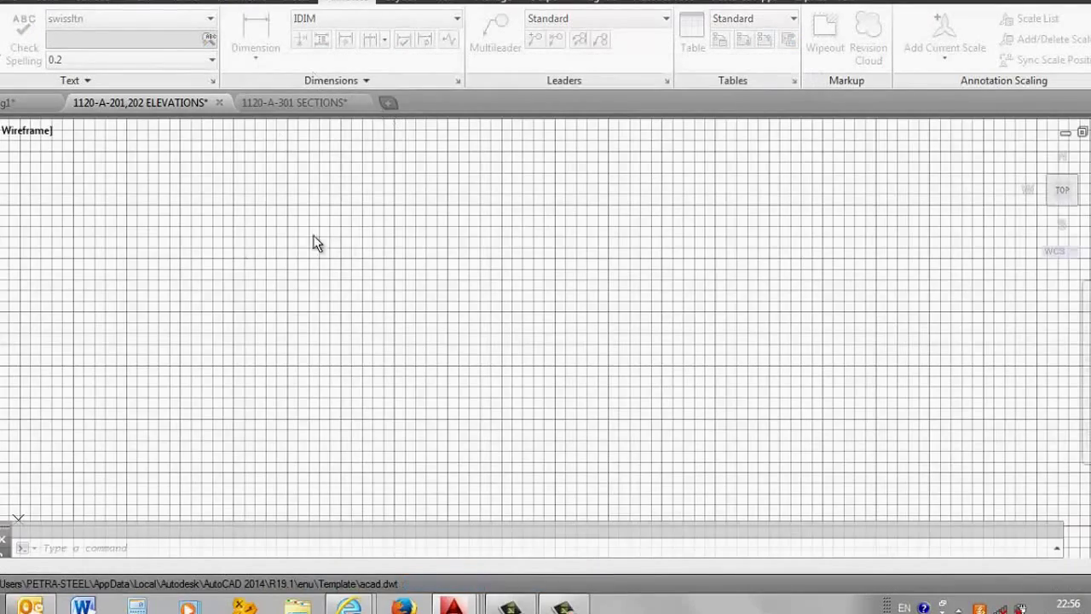
pyautogui.hotkey('ctrl', 'v')
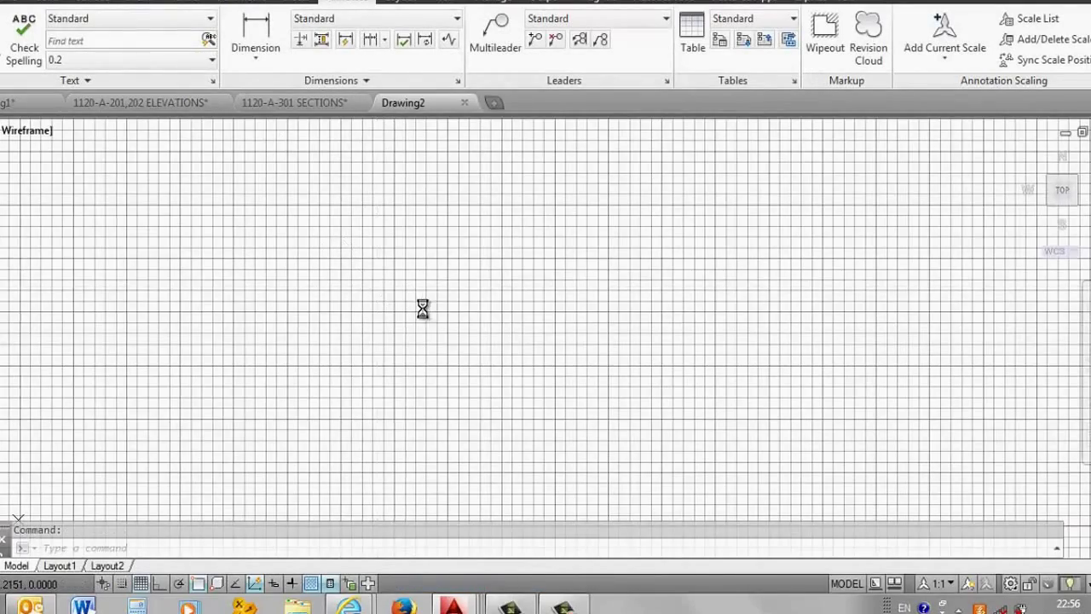
pyautogui.click(361, 195)
# Step: Zoom to extents and turn the background grid off with F7
pyautogui.write('z')
pyautogui.press('Return')
pyautogui.write('e')
pyautogui.press('Return')
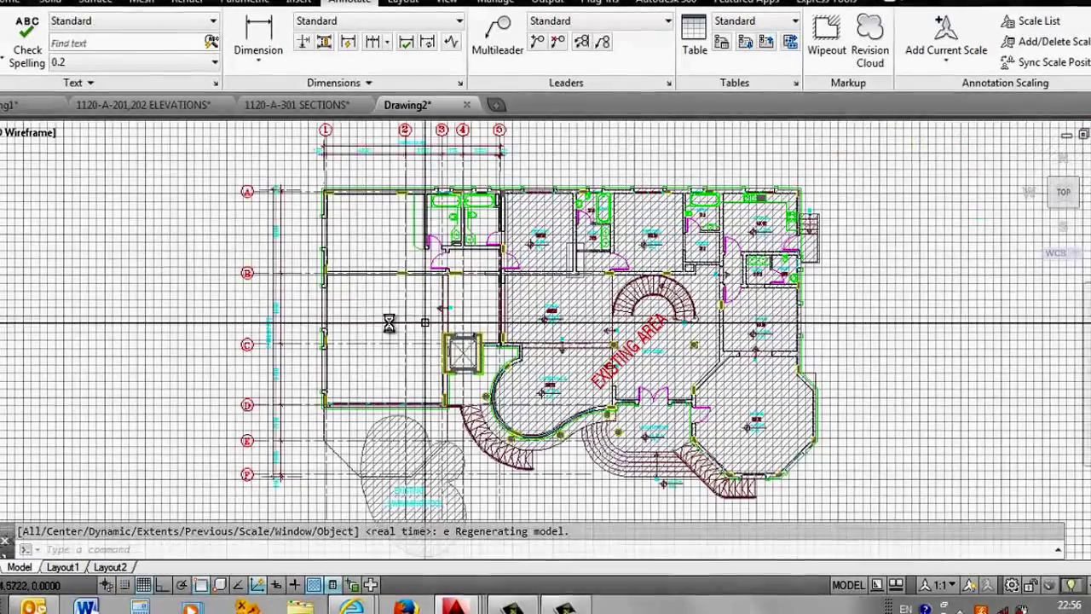
pyautogui.press('F7')
pyautogui.scroll(-3, 415, 198)
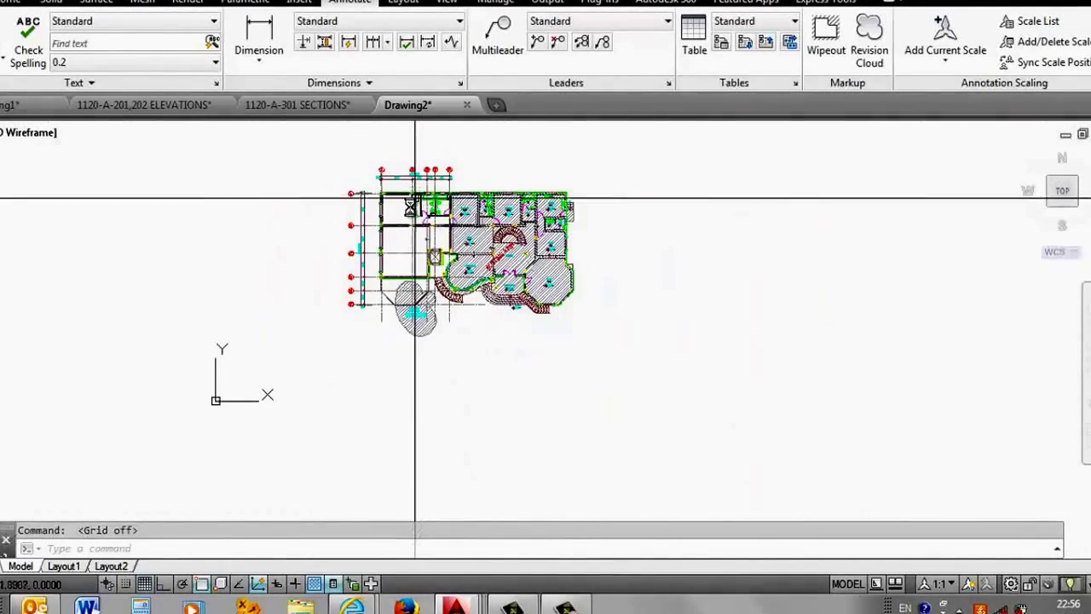
# Step: Scale the pasted plan by 1000 using its top-left corner as base point
pyautogui.click(362, 177)
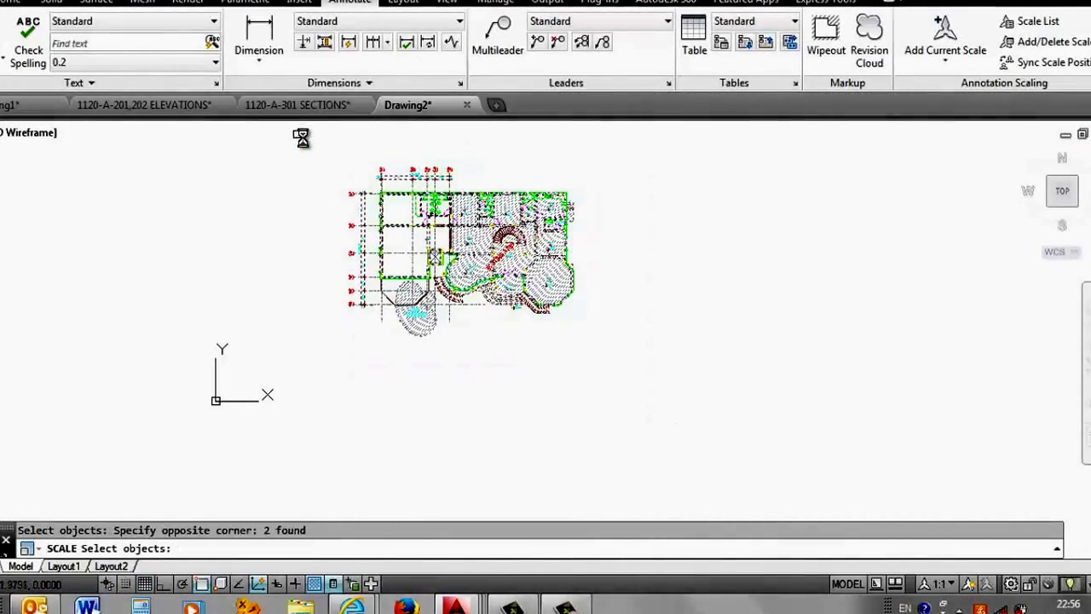
pyautogui.press('Return')
pyautogui.scroll(5, 458, 136)
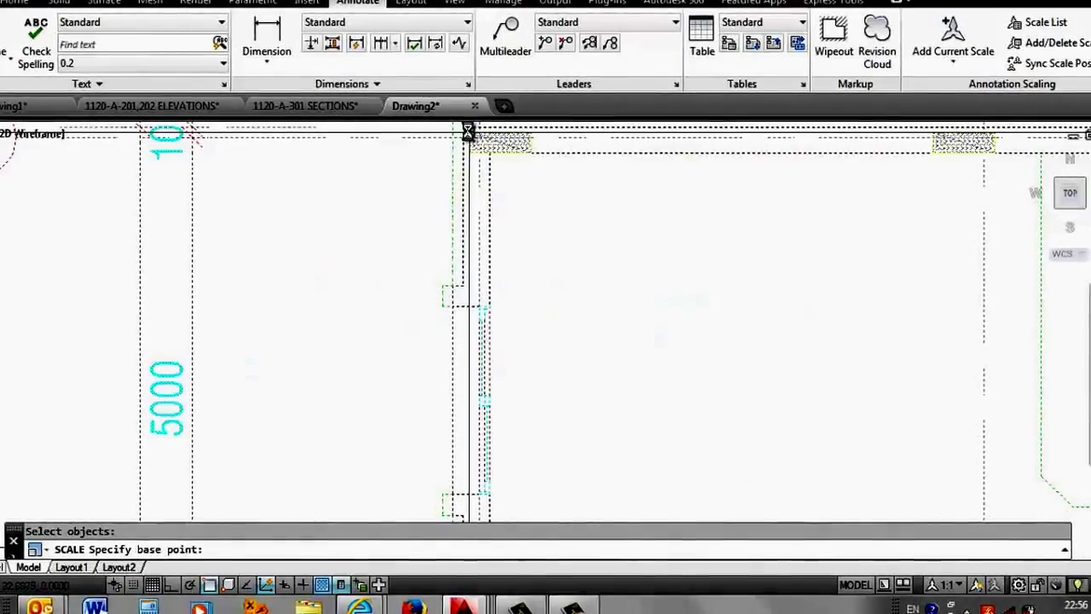
pyautogui.click(457, 137)
pyautogui.write('1000')
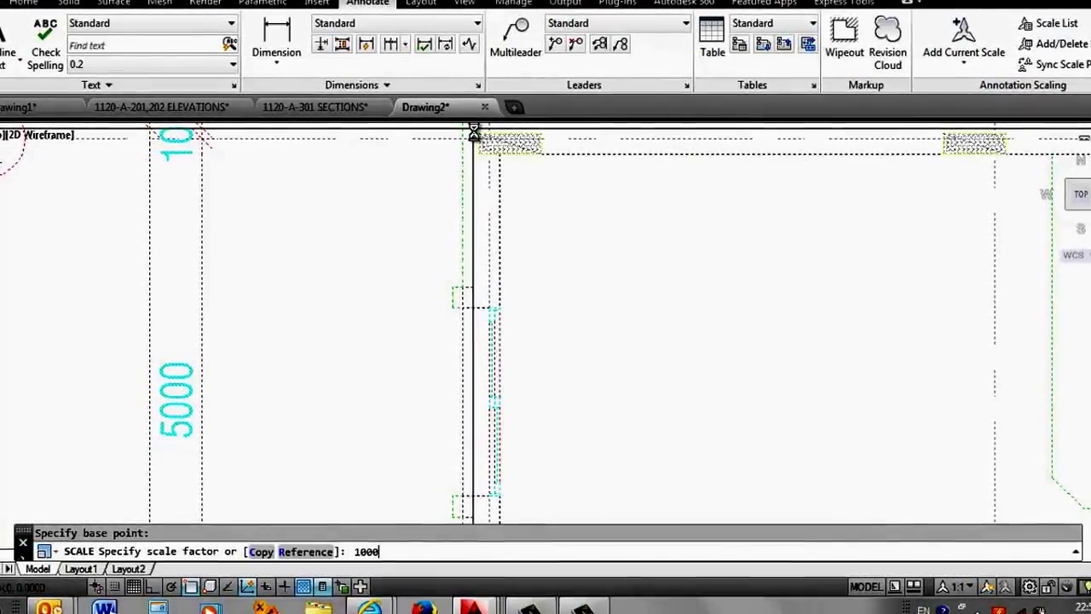
pyautogui.press('Return')
# Step: Zoom extents to fit the enlarged plan
pyautogui.write('z')
pyautogui.press('Return')
pyautogui.write('e')
pyautogui.press('Return')
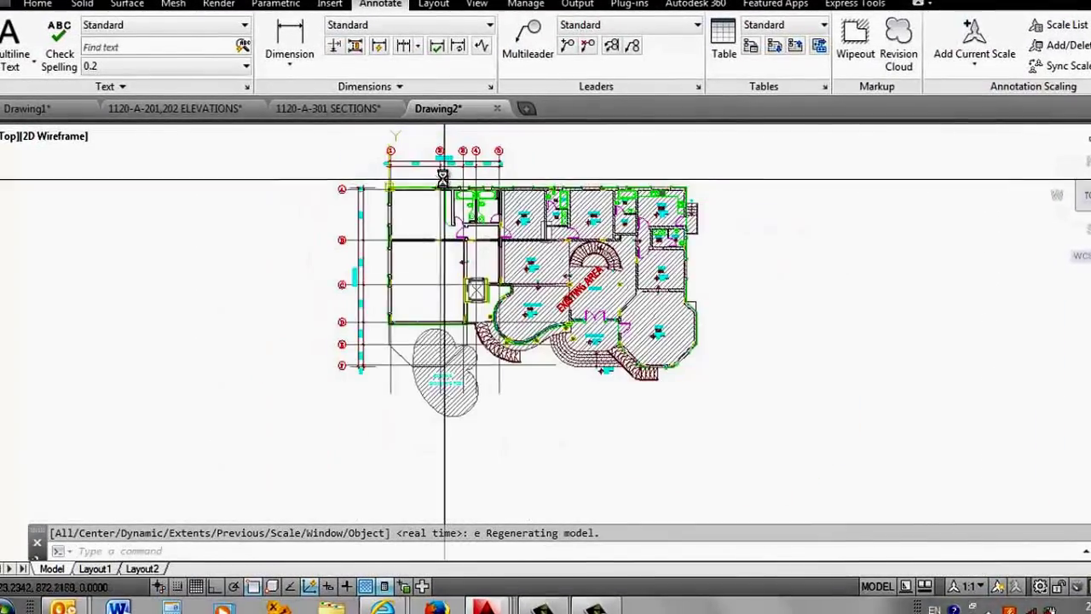
pyautogui.scroll(3, 423, 174)
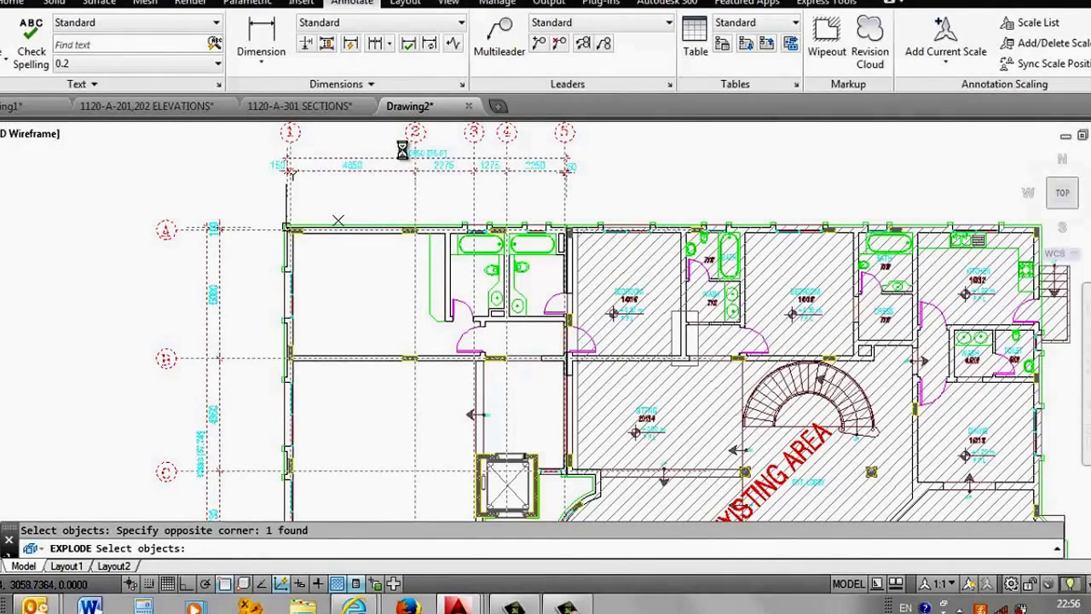
# Step: Cancel the explode, then erase the axis gridlines, bubbles and dimensions with a crossing window
pyautogui.press('Escape')
pyautogui.scroll(-3, 514, 172)
pyautogui.scroll(4, 520, 179)
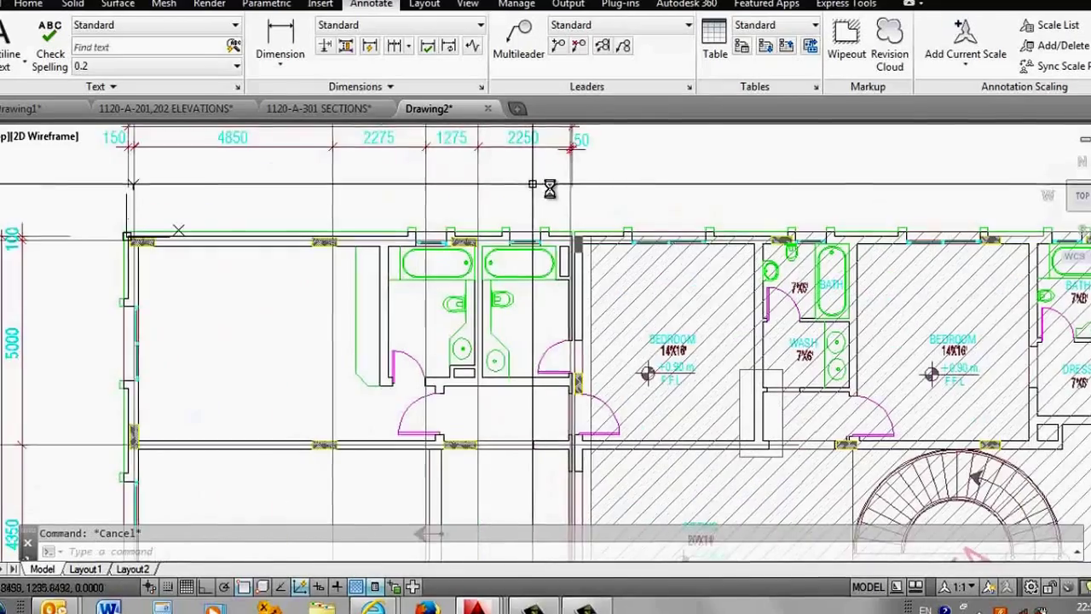
pyautogui.write('e')
pyautogui.press('Return')
pyautogui.scroll(-1, 610, 181)
pyautogui.click(584, 175)
pyautogui.click(281, 151)
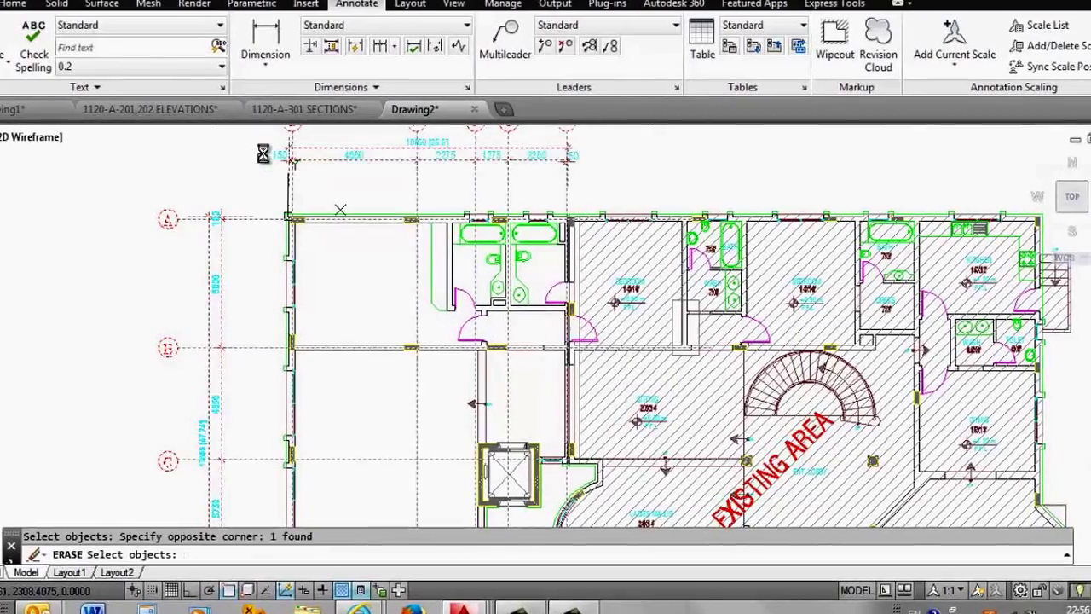
pyautogui.press('Return')
pyautogui.scroll(-2, 256, 150)
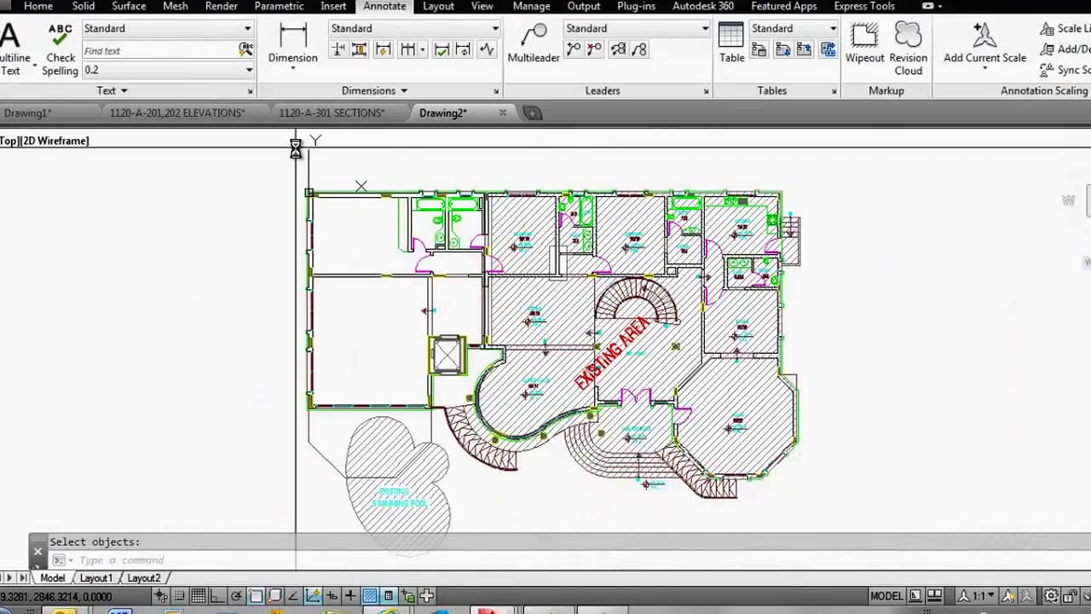
# Step: Purge All unused items from the drawing, then open the Layer Properties Manager
pyautogui.write('pur')
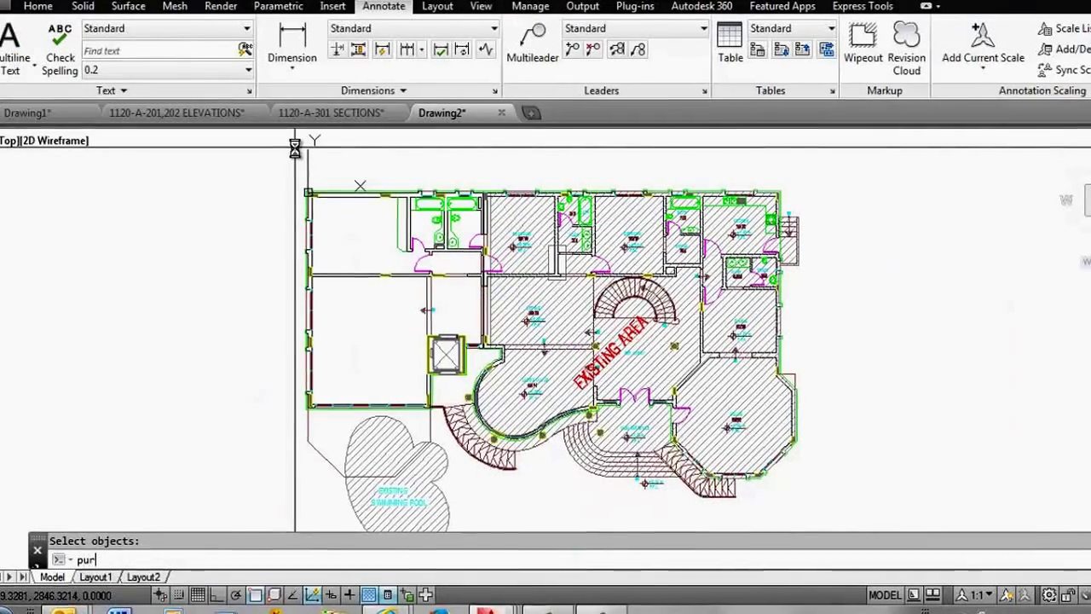
pyautogui.write('ge')
pyautogui.press('Return')
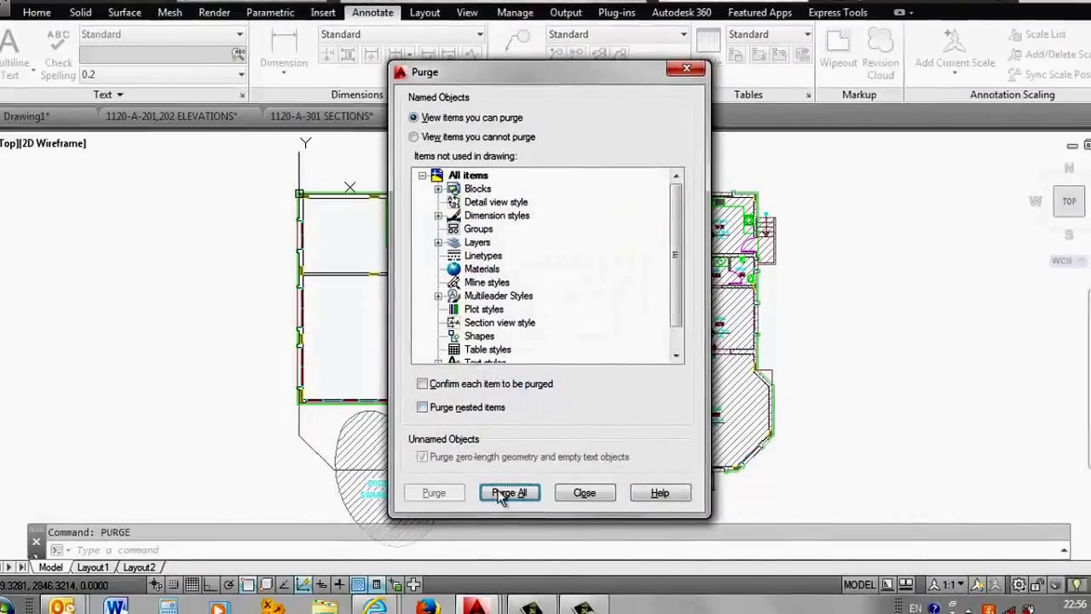
pyautogui.click(500, 499)
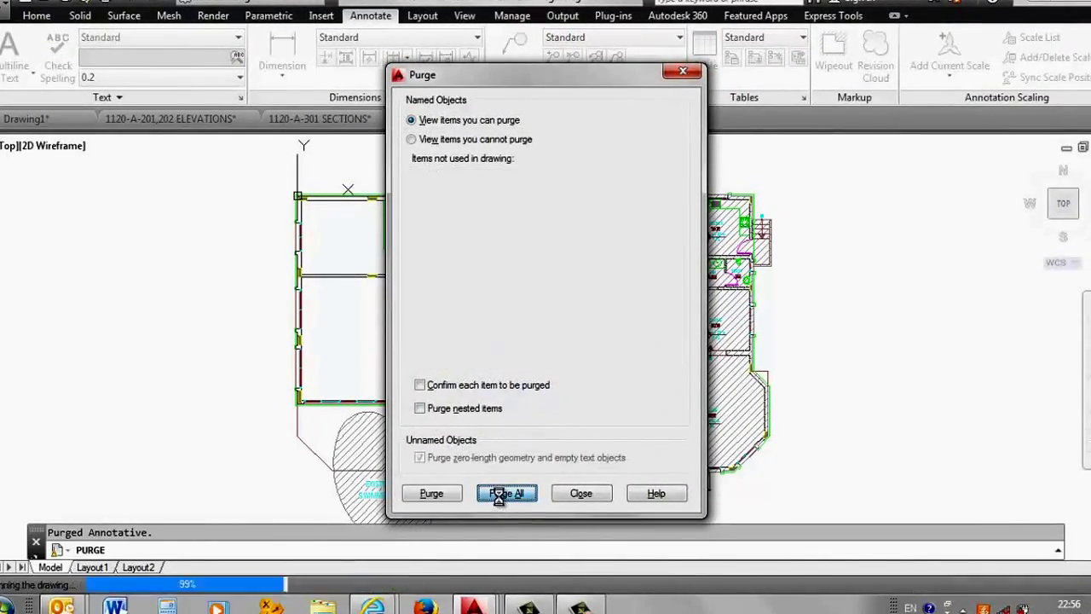
pyautogui.click(579, 494)
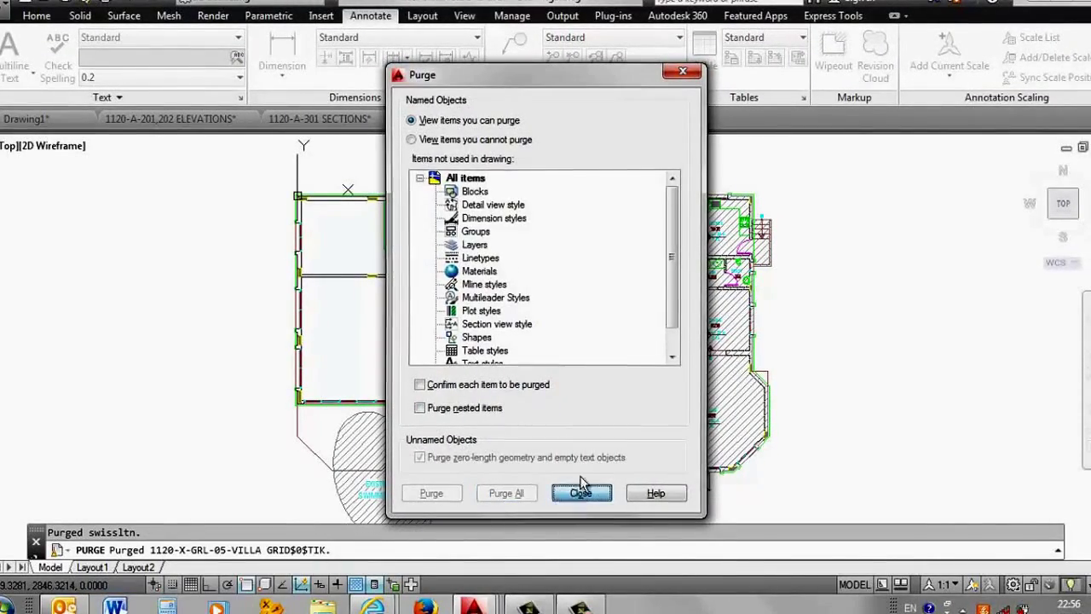
pyautogui.write('la')
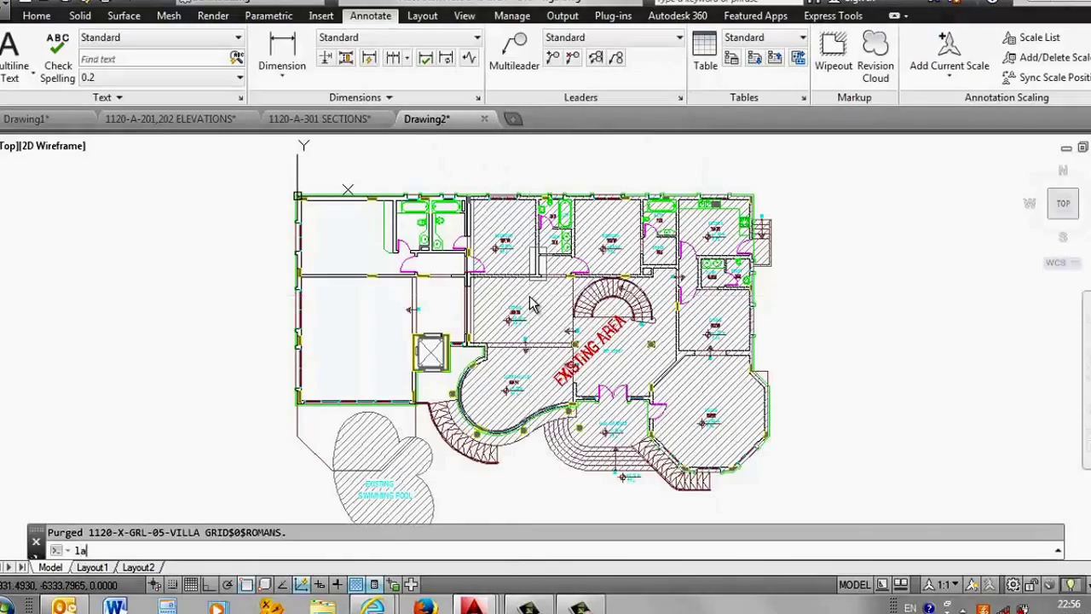
pyautogui.press('Return')
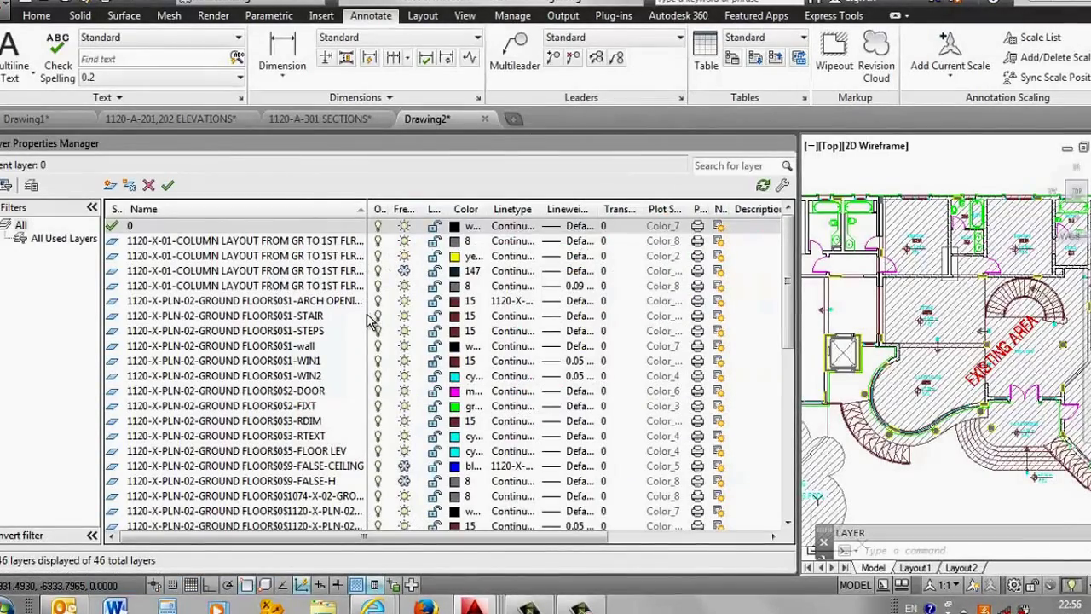
# Step: Unfreeze the FALSE-CEILING, FALSE-H and Furn layers in the layer list
pyautogui.click(405, 270)
pyautogui.click(403, 465)
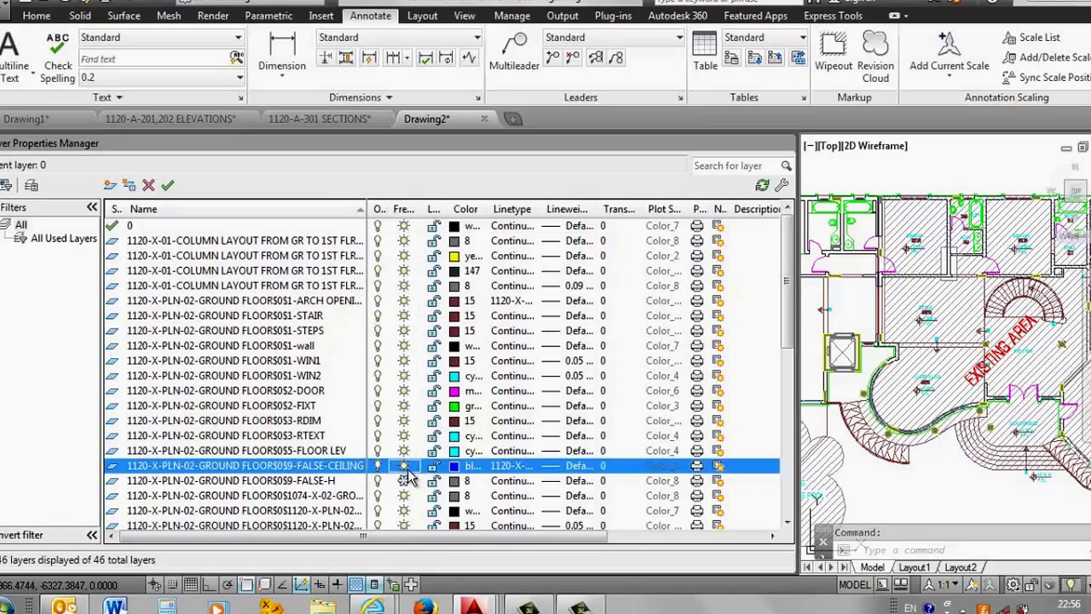
pyautogui.click(403, 480)
pyautogui.scroll(-2, 405, 375)
pyautogui.scroll(-7, 405, 352)
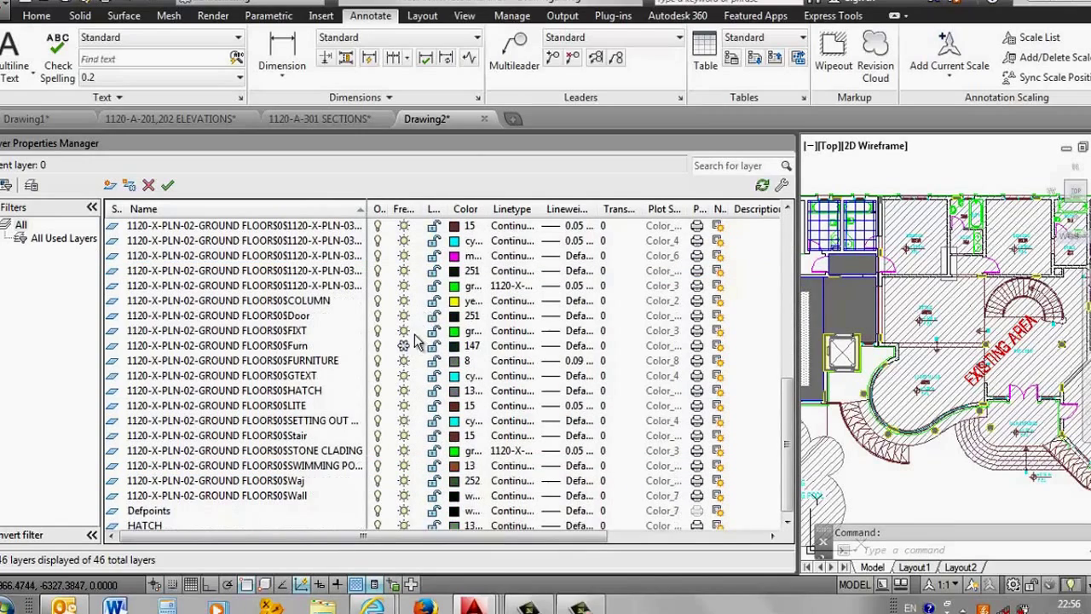
pyautogui.click(403, 345)
pyautogui.scroll(5, 409, 337)
pyautogui.scroll(3, 409, 334)
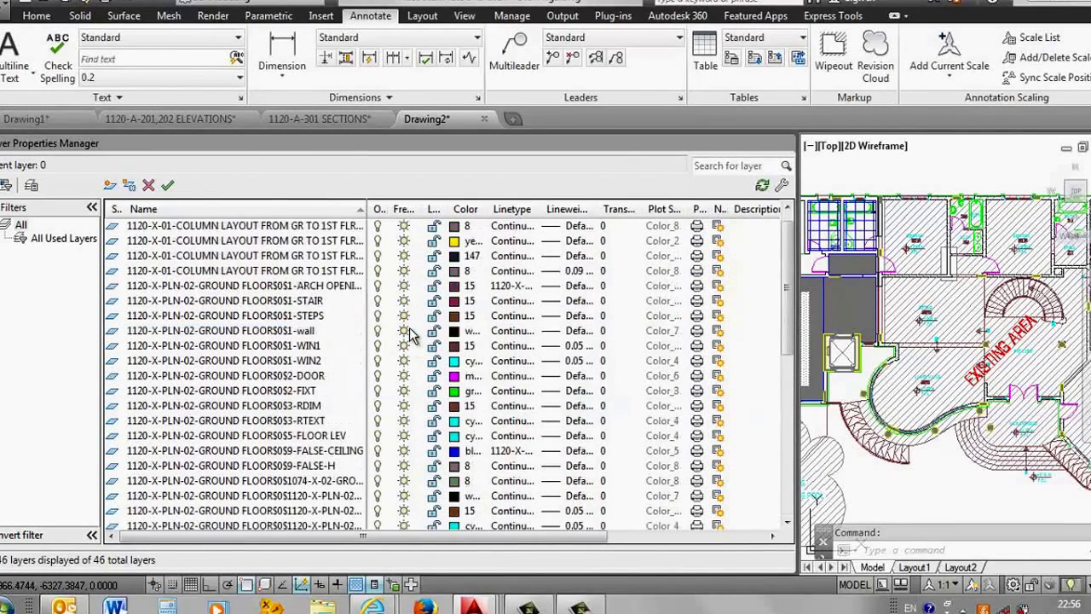
pyautogui.scroll(1, 410, 333)
pyautogui.scroll(-10, 410, 333)
pyautogui.scroll(5, 410, 333)
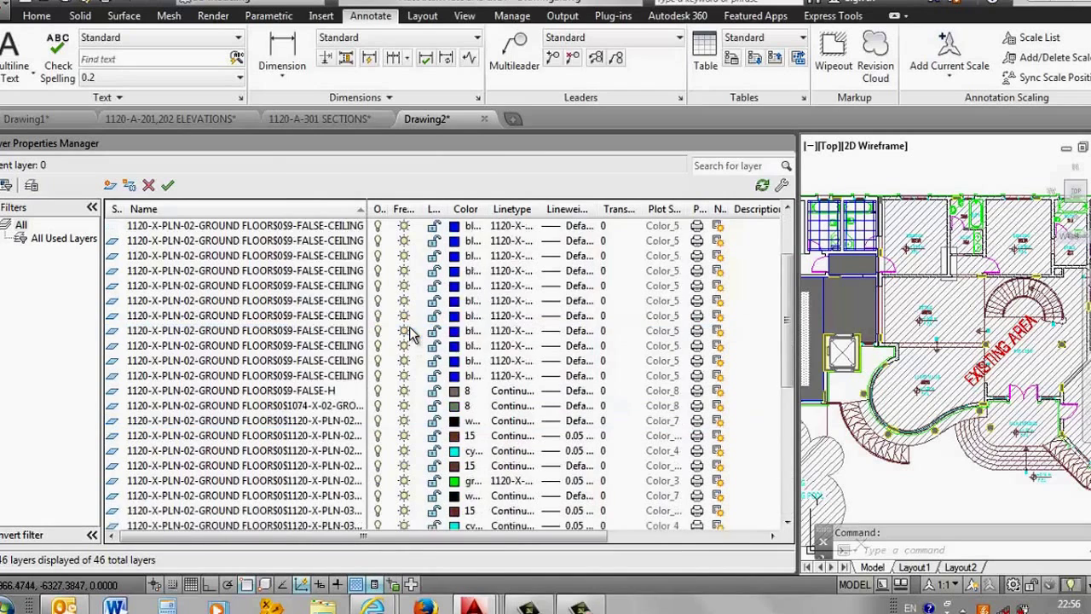
pyautogui.scroll(4, 410, 333)
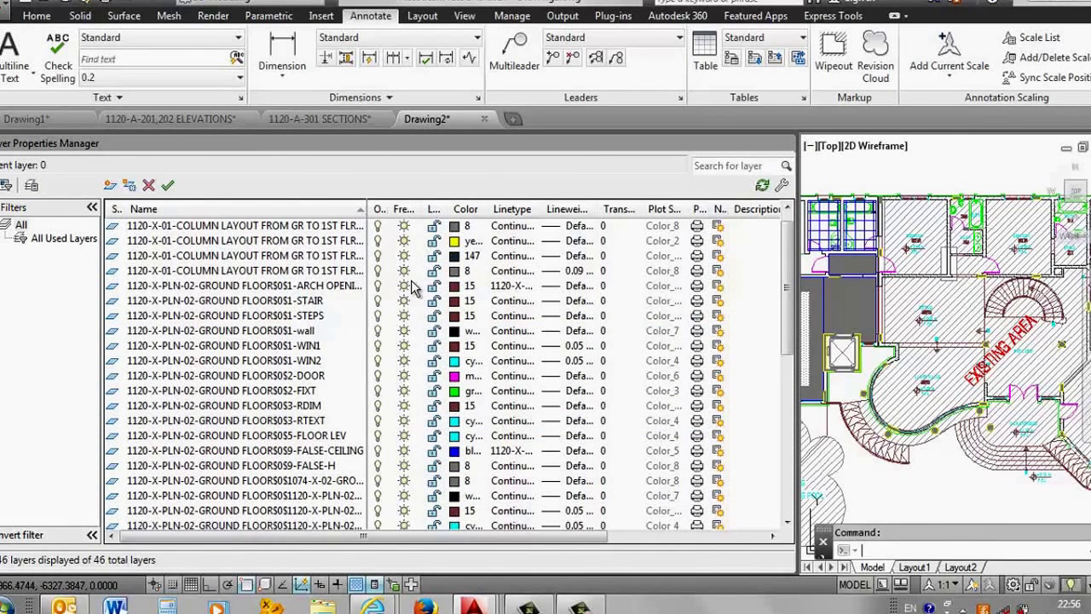
pyautogui.scroll(1, 407, 286)
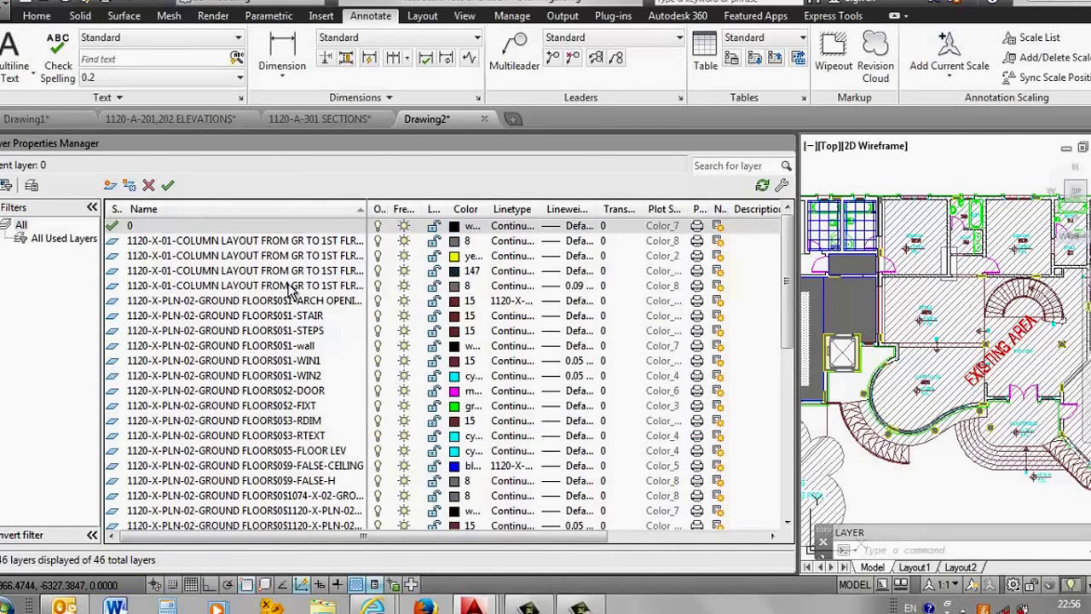
# Step: Create a new layer named 3D-Model and set its colour to red
pyautogui.rightClick(354, 338)
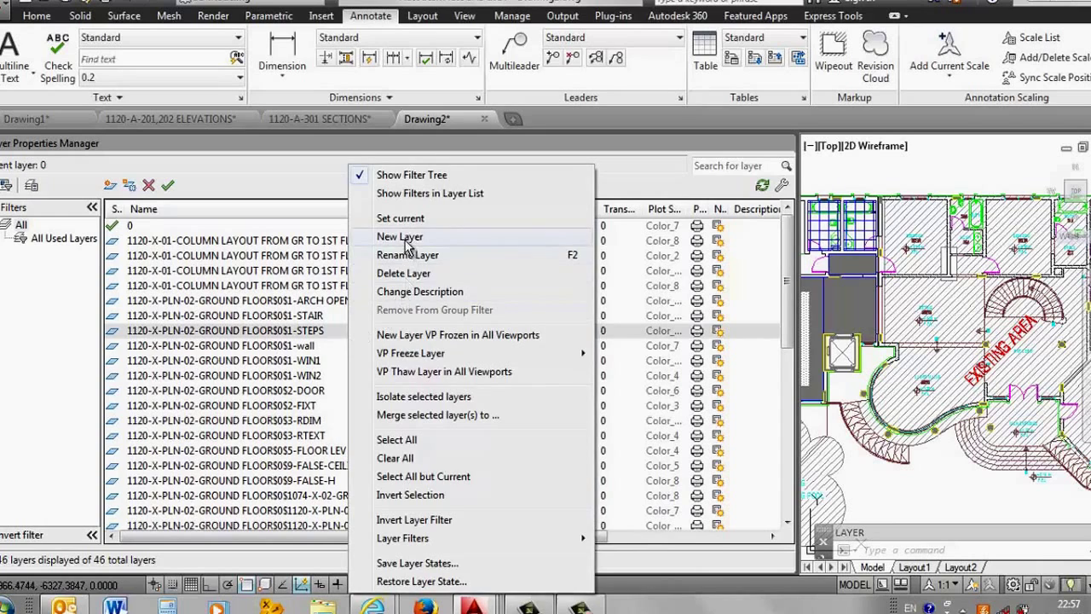
pyautogui.click(400, 237)
pyautogui.write('3D-Model')
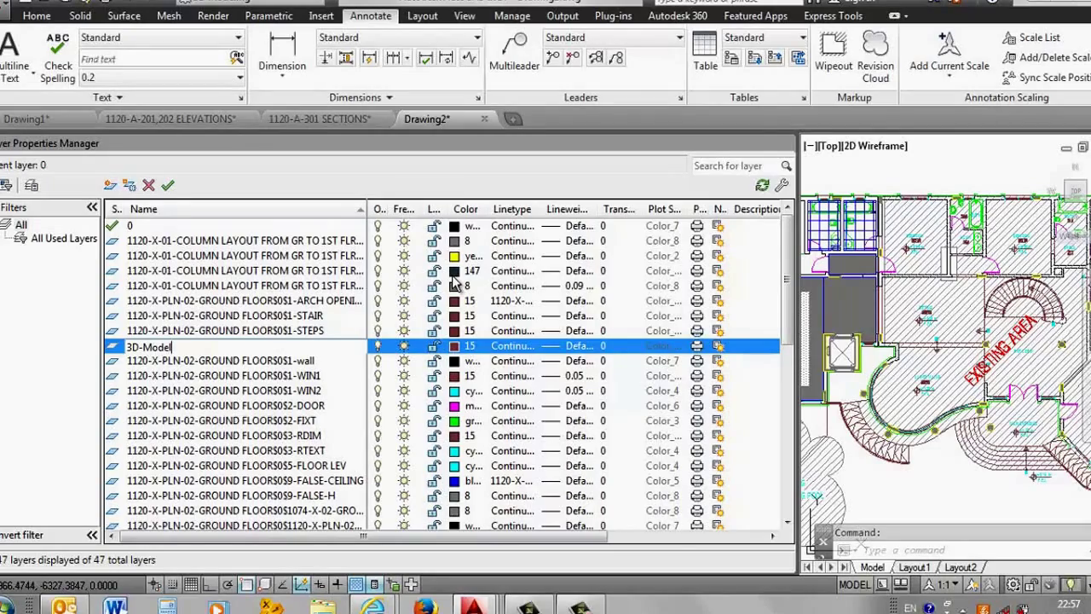
pyautogui.press('Return')
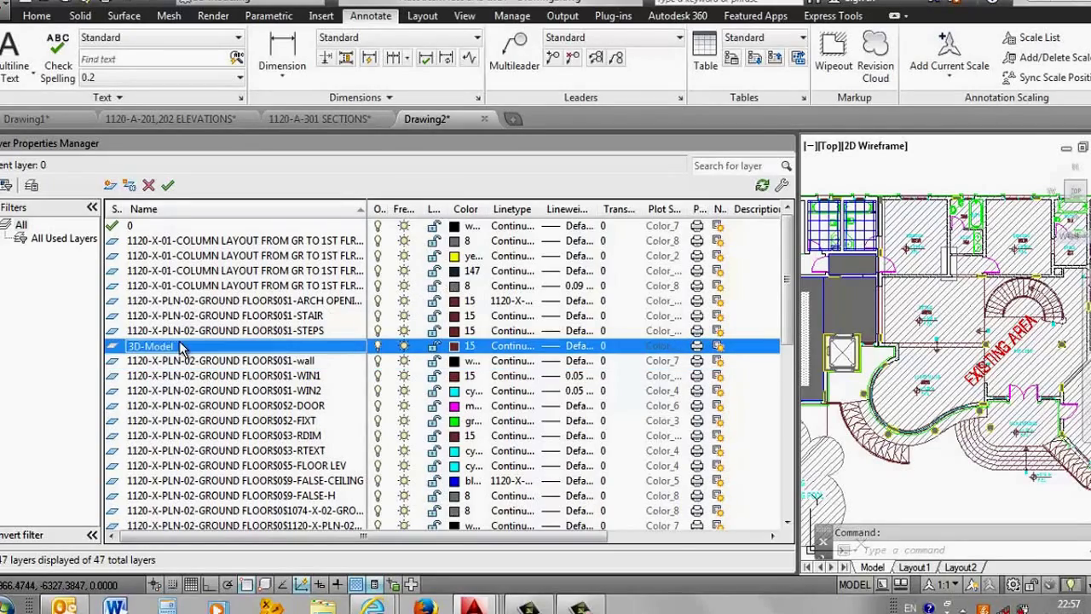
pyautogui.click(454, 346)
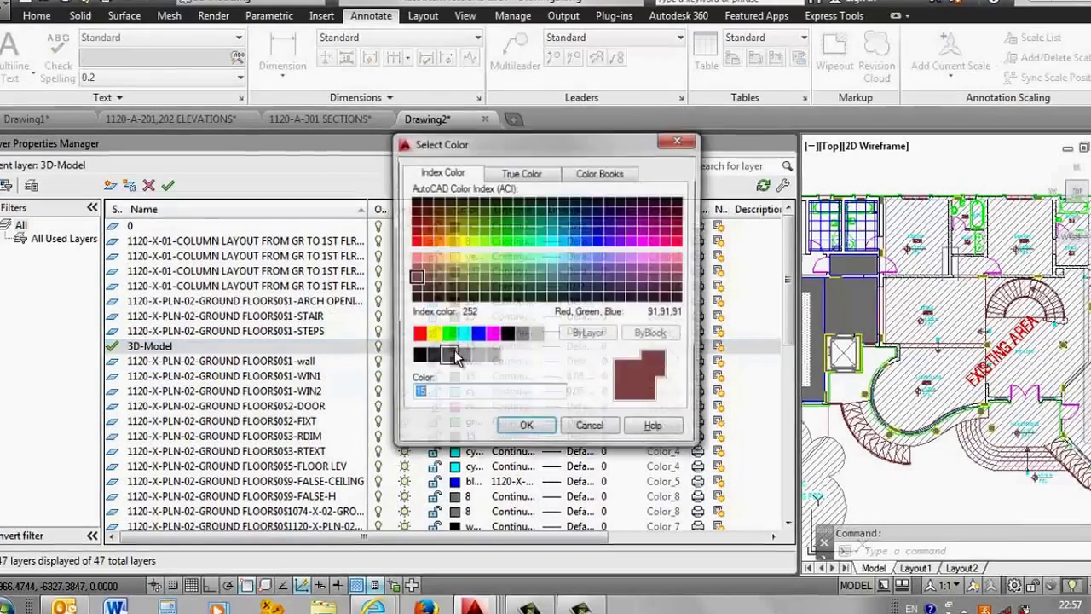
pyautogui.click(423, 339)
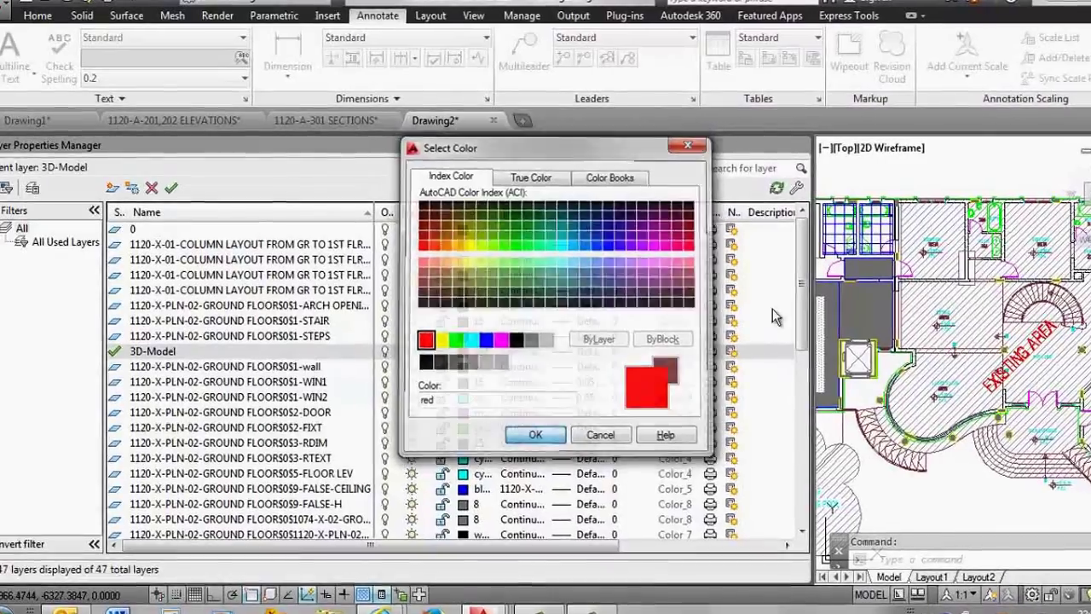
pyautogui.click(530, 434)
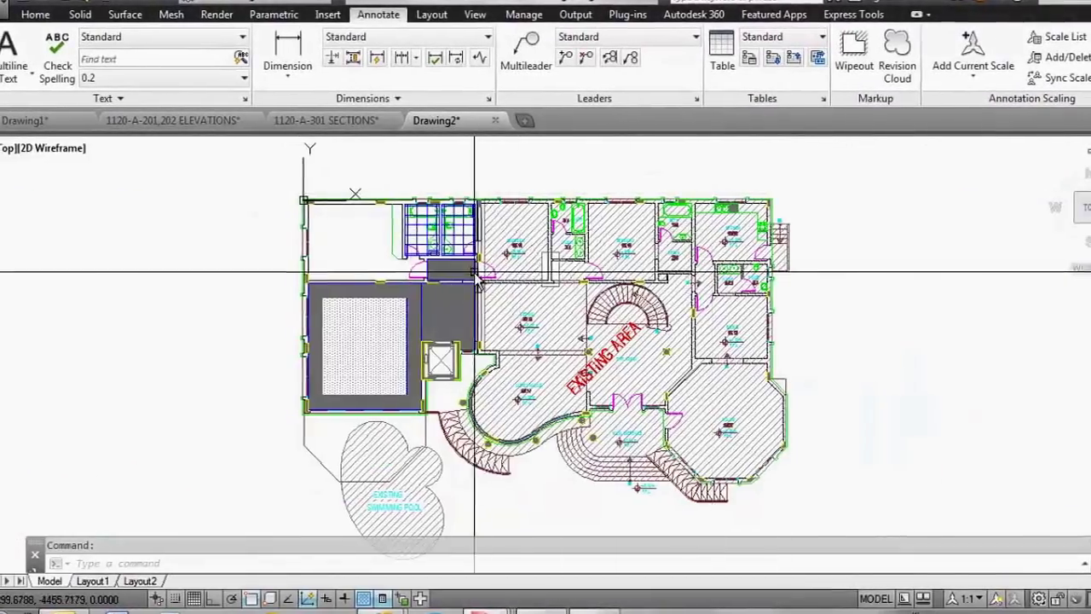
# Step: Erase the plan block via a crossing selection, then undo the erase
pyautogui.scroll(5, 418, 222)
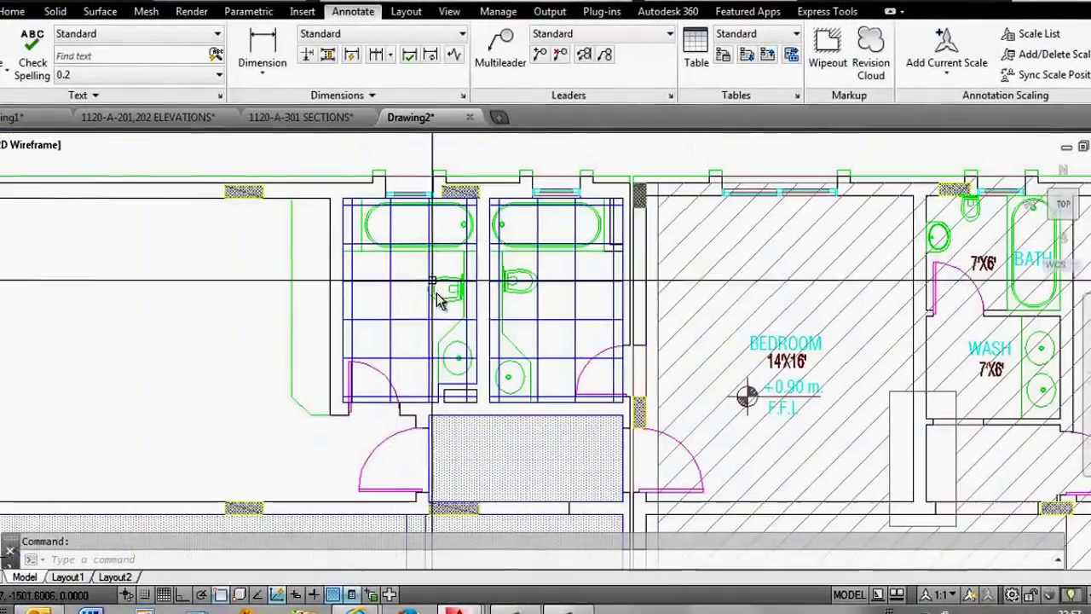
pyautogui.write('e')
pyautogui.press('Return')
pyautogui.click(408, 305)
pyautogui.click(373, 288)
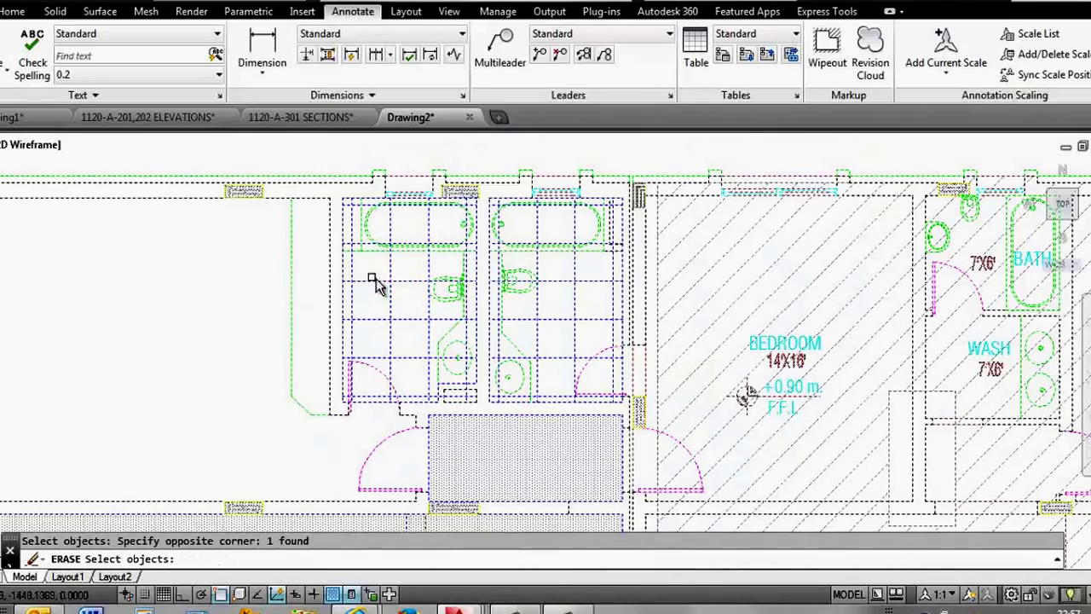
pyautogui.scroll(-5, 418, 283)
pyautogui.press('Return')
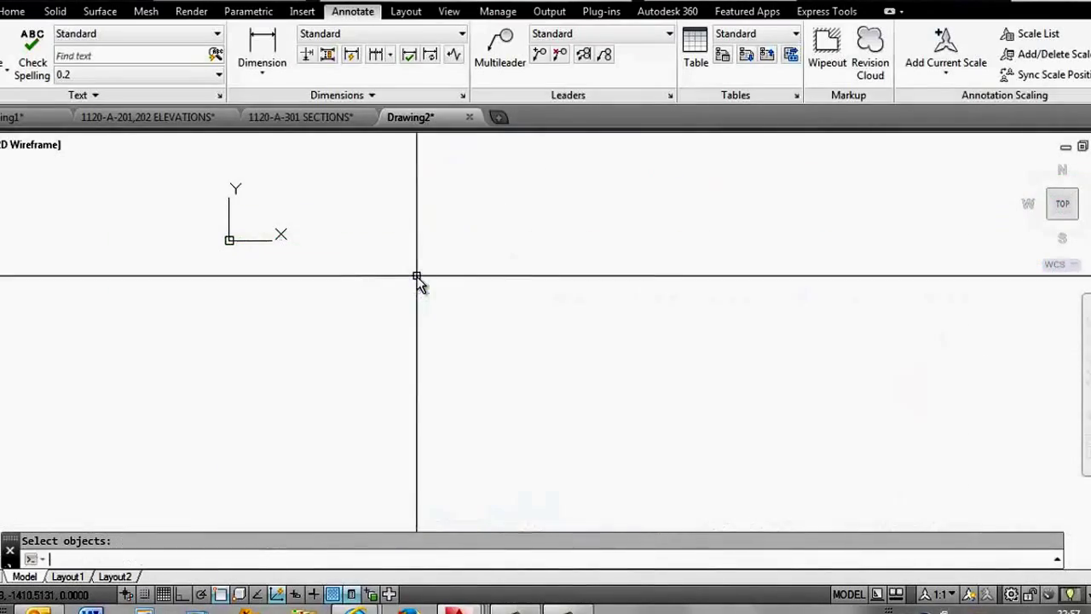
pyautogui.hotkey('ctrl', 'z')
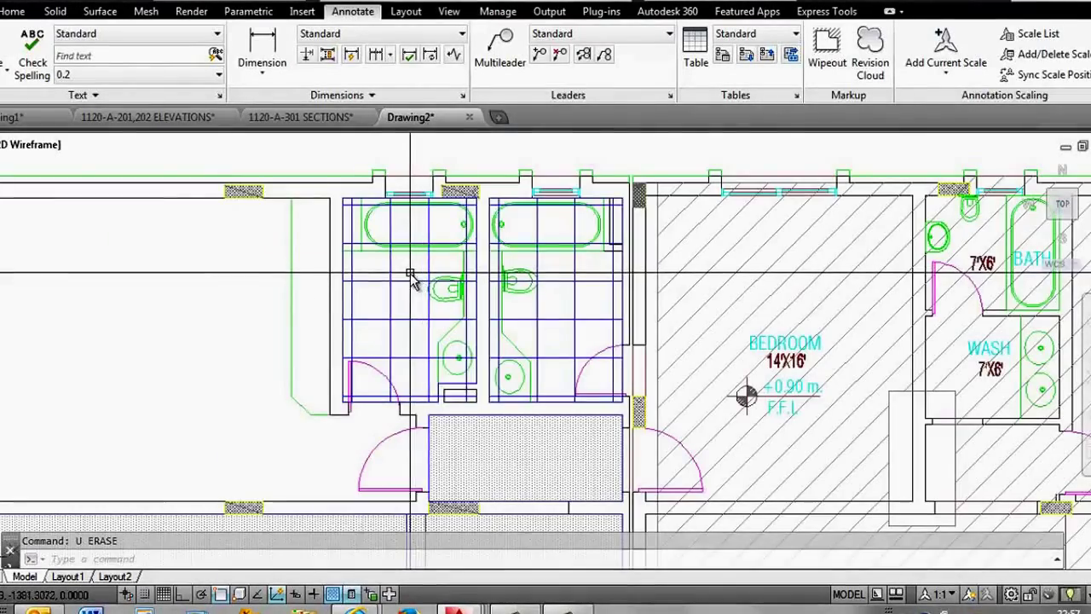
# Step: Select the ground-floor plan block and explode it with X
pyautogui.click(394, 266)
pyautogui.scroll(-5, 392, 263)
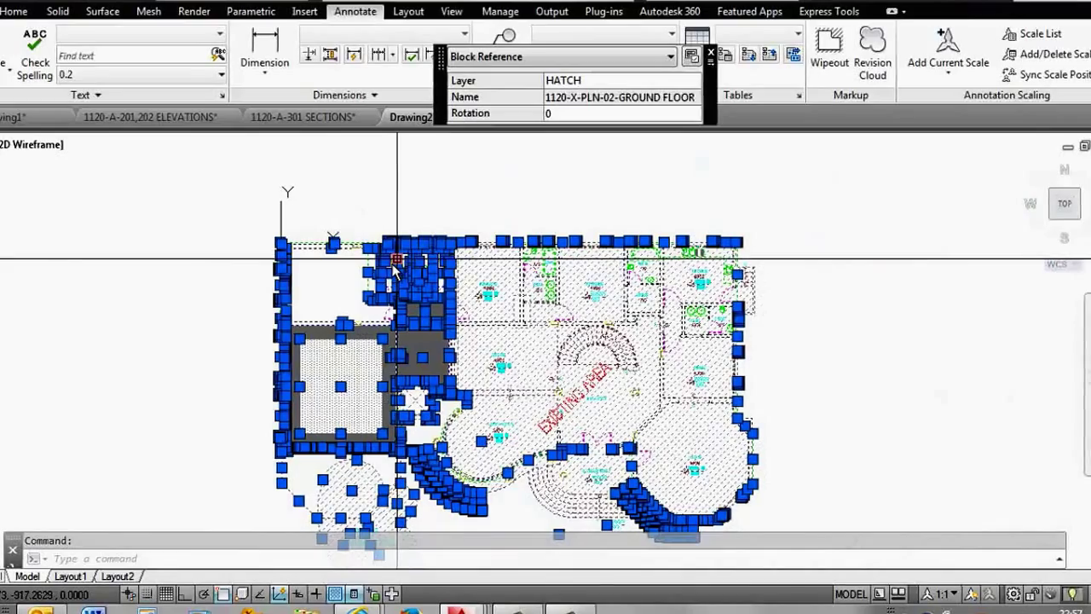
pyautogui.write('x')
pyautogui.press('Return')
pyautogui.scroll(5, 383, 300)
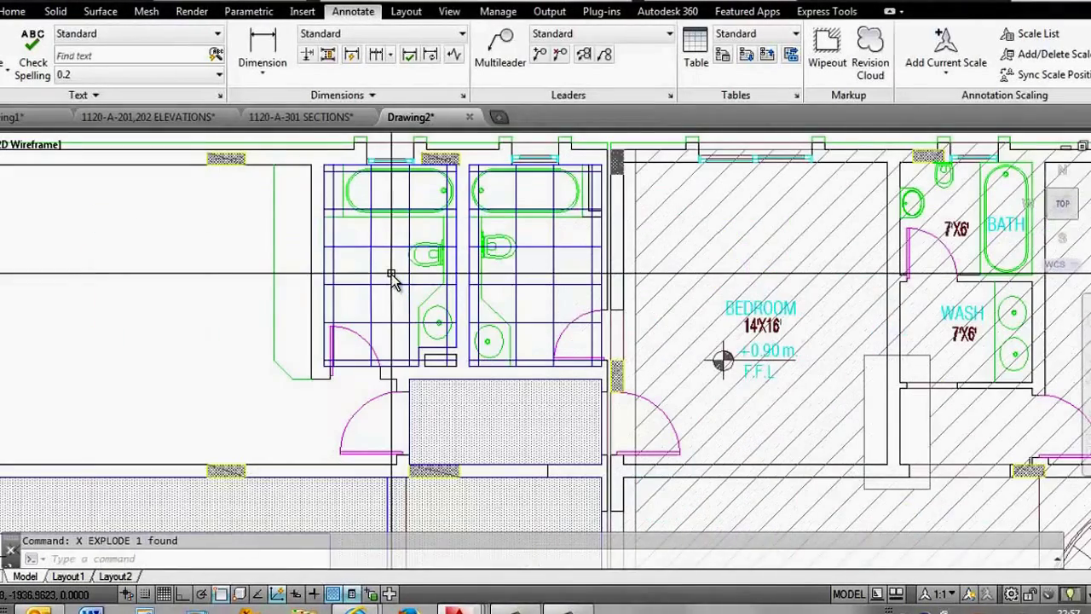
# Step: Erase picked items, then window-select and erase objects across the bathtub
pyautogui.write('e')
pyautogui.press('Return')
pyautogui.scroll(5, 357, 250)
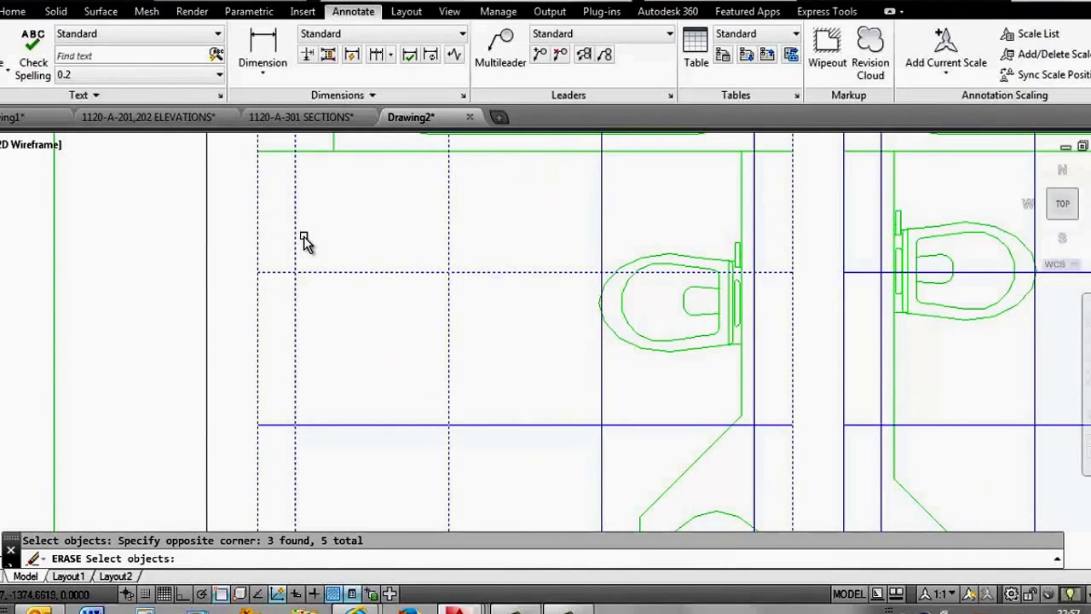
pyautogui.press('Return')
pyautogui.scroll(-3, 304, 263)
pyautogui.scroll(-3, 450, 299)
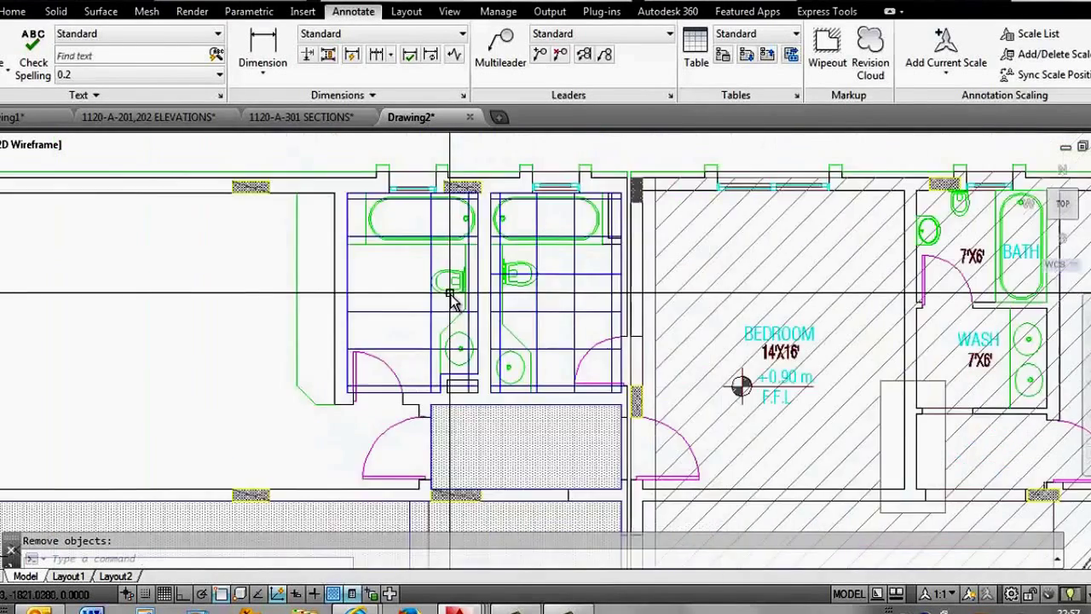
pyautogui.scroll(-2, 450, 300)
pyautogui.scroll(8, 526, 243)
pyautogui.press('Return')
pyautogui.click(514, 232)
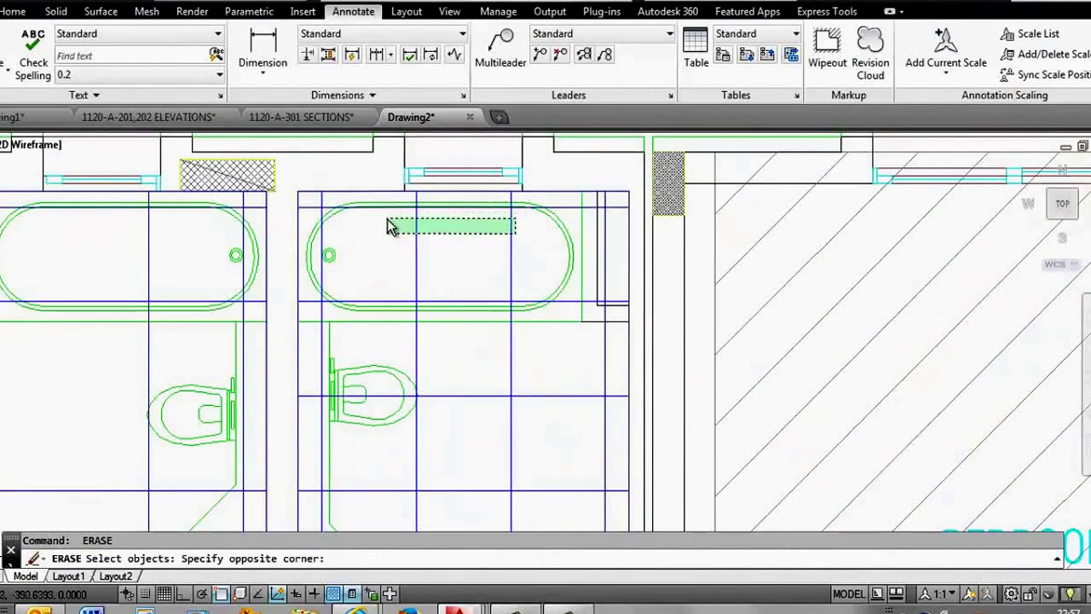
pyautogui.click(388, 226)
pyautogui.scroll(4, 596, 219)
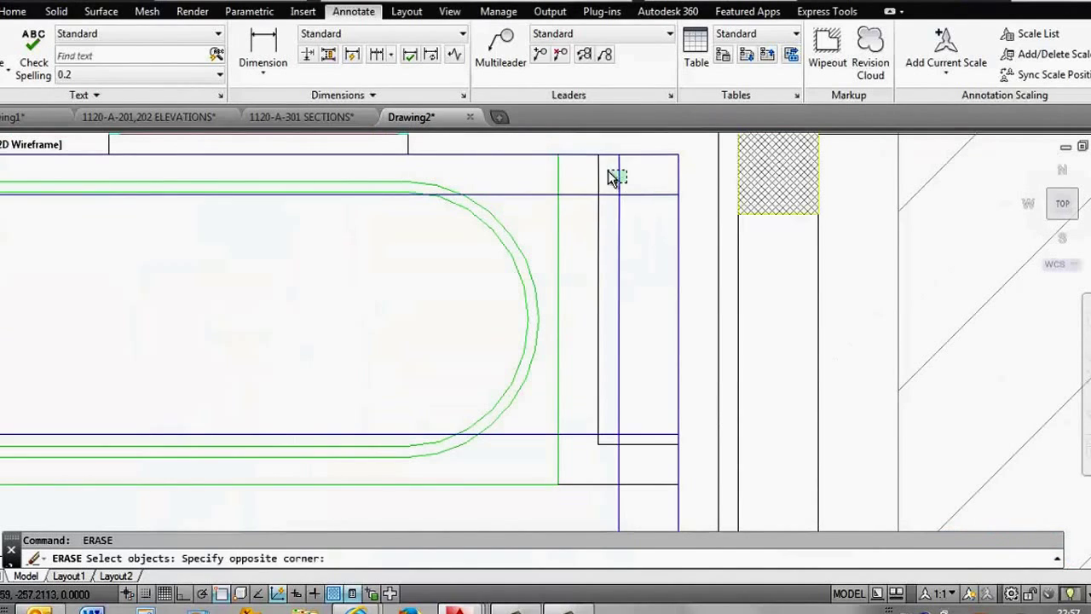
pyautogui.scroll(-4, 644, 198)
# Step: Erase the stray line beside the bathtub corner
pyautogui.press('Return')
pyautogui.press('Return')
pyautogui.scroll(4, 629, 310)
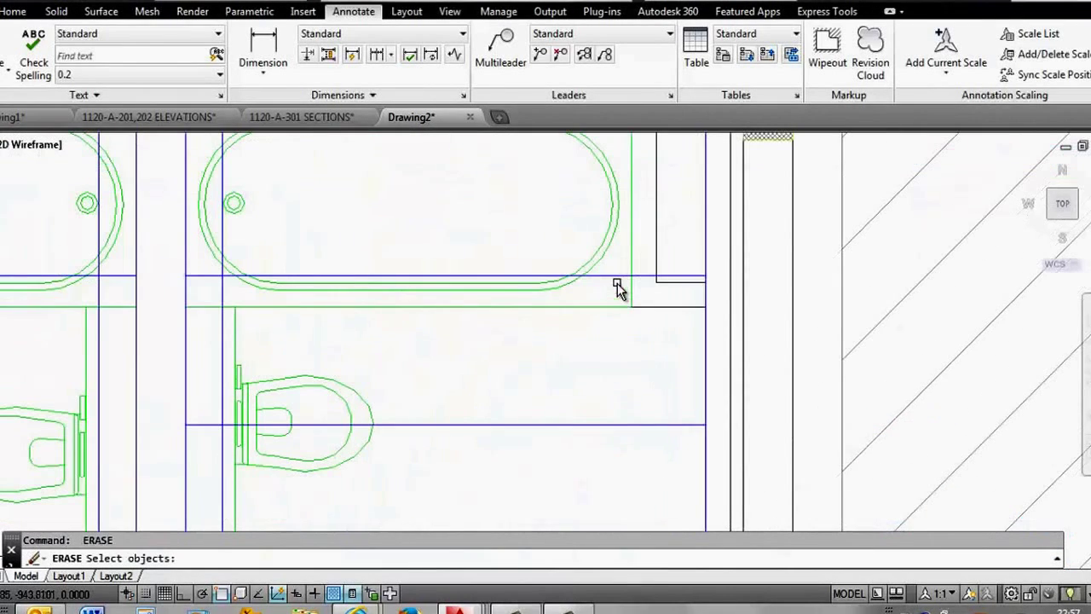
pyautogui.click(618, 280)
pyautogui.click(618, 279)
pyautogui.scroll(-4, 618, 280)
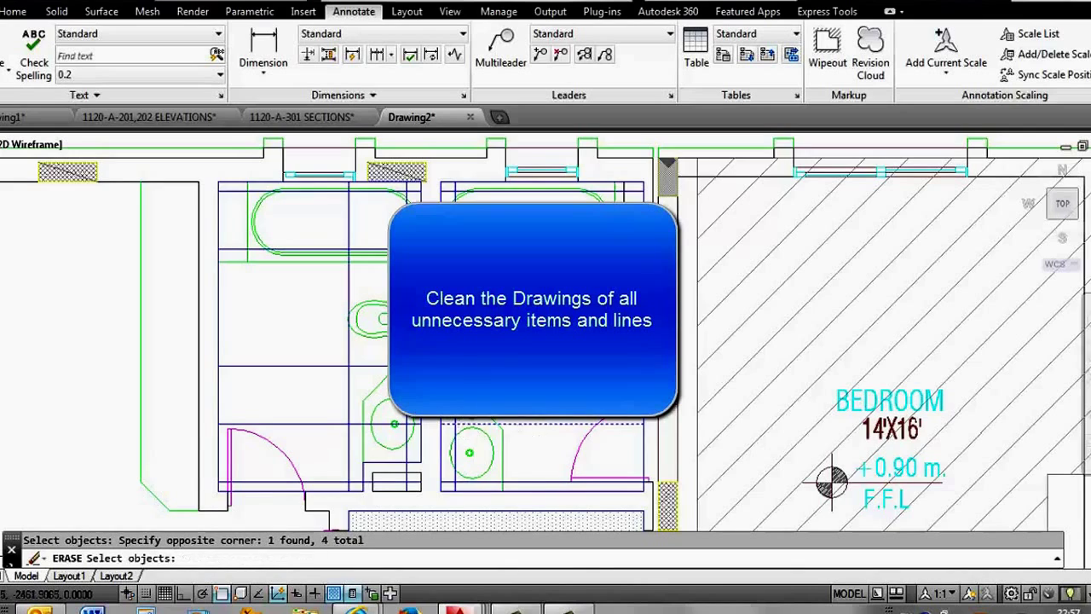
pyautogui.scroll(4, 437, 388)
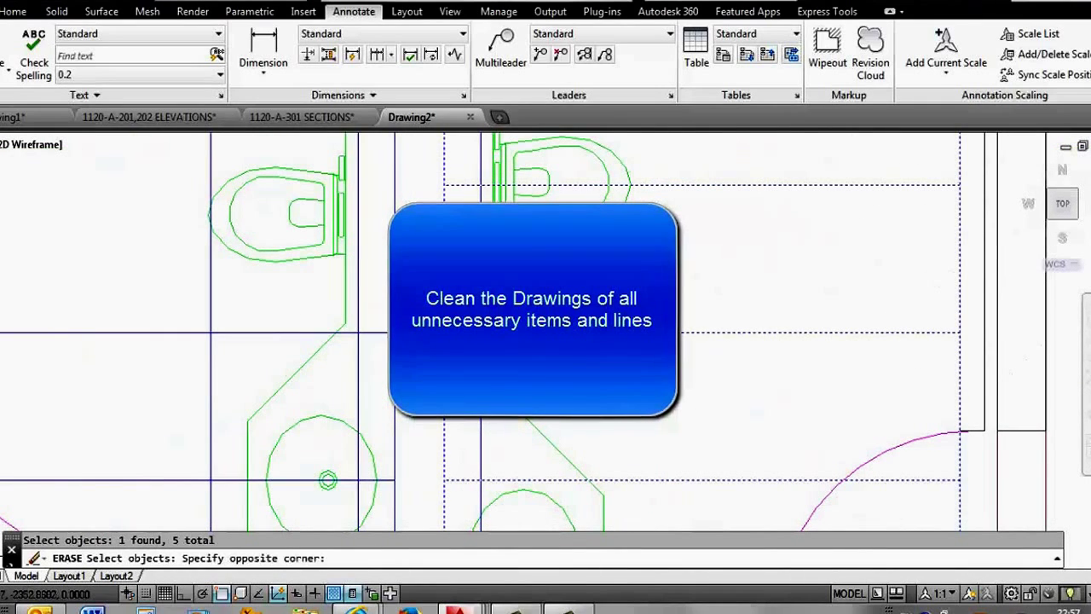
pyautogui.click(487, 288)
pyautogui.press('Return')
pyautogui.scroll(-1, 487, 287)
pyautogui.scroll(-2, 406, 322)
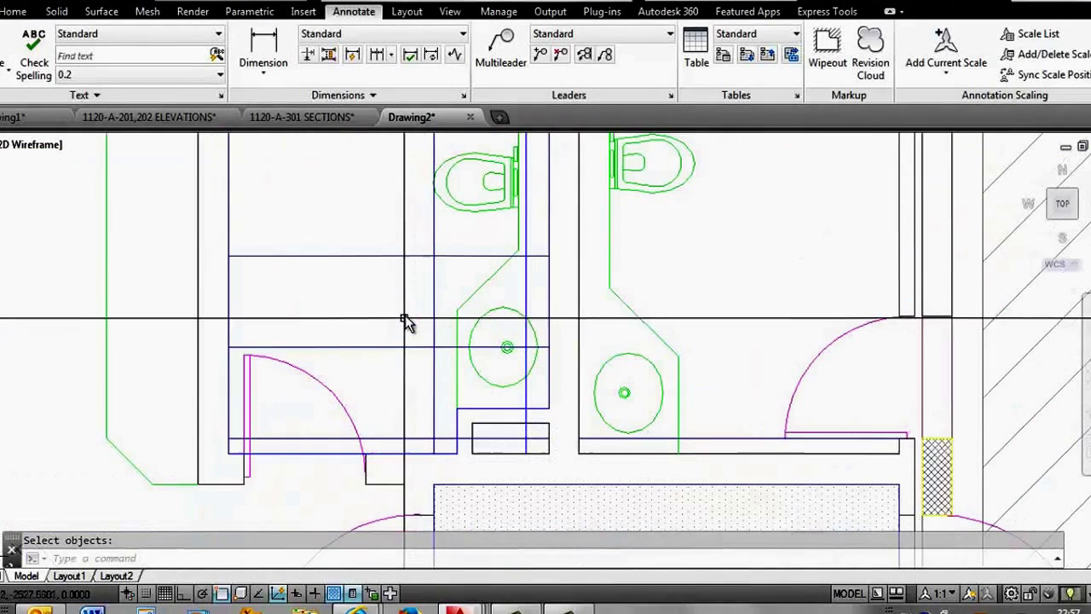
# Step: Erase five leftover blue lines near the bathrooms
pyautogui.press('Return')
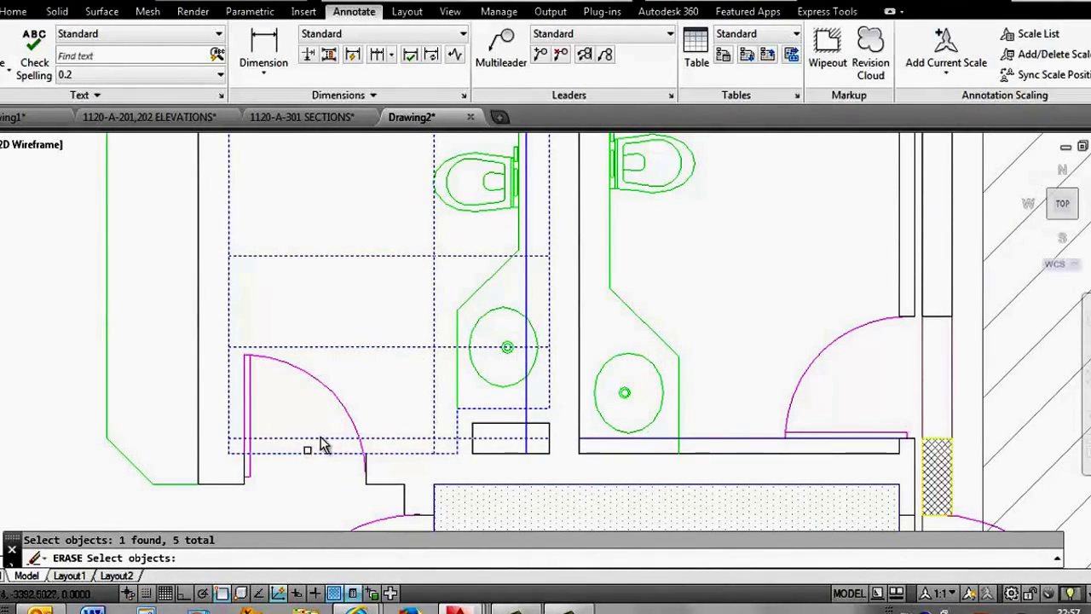
pyautogui.press('Return')
pyautogui.scroll(-1, 341, 401)
pyautogui.scroll(-3, 365, 353)
pyautogui.scroll(4, 402, 264)
pyautogui.scroll(2, 501, 198)
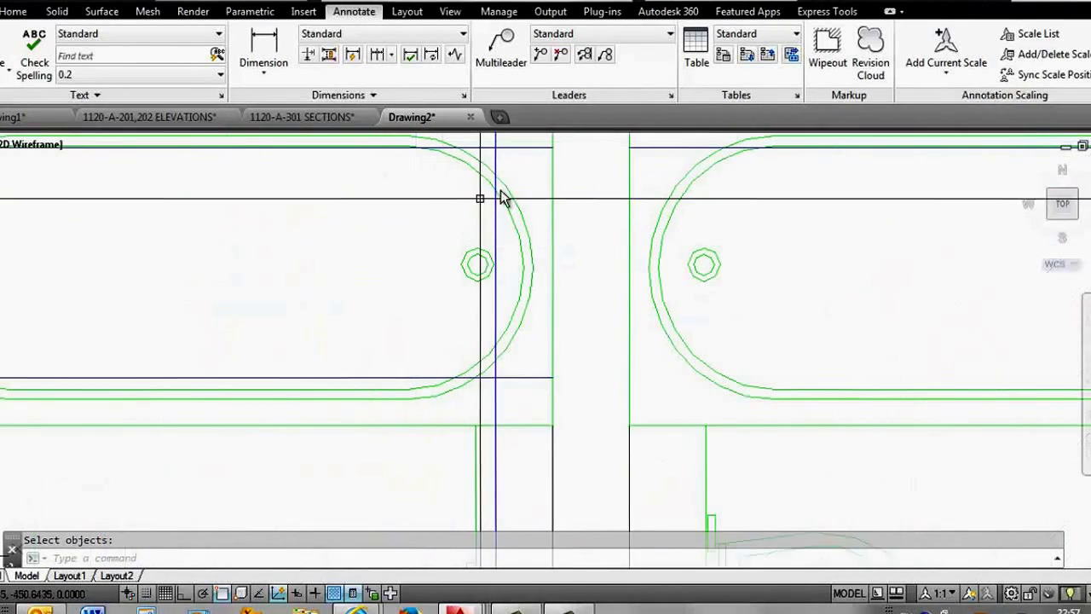
# Step: Pick the vertical line beside the washbasin and the stray horizontal line above the counter for erasing
pyautogui.press('Return')
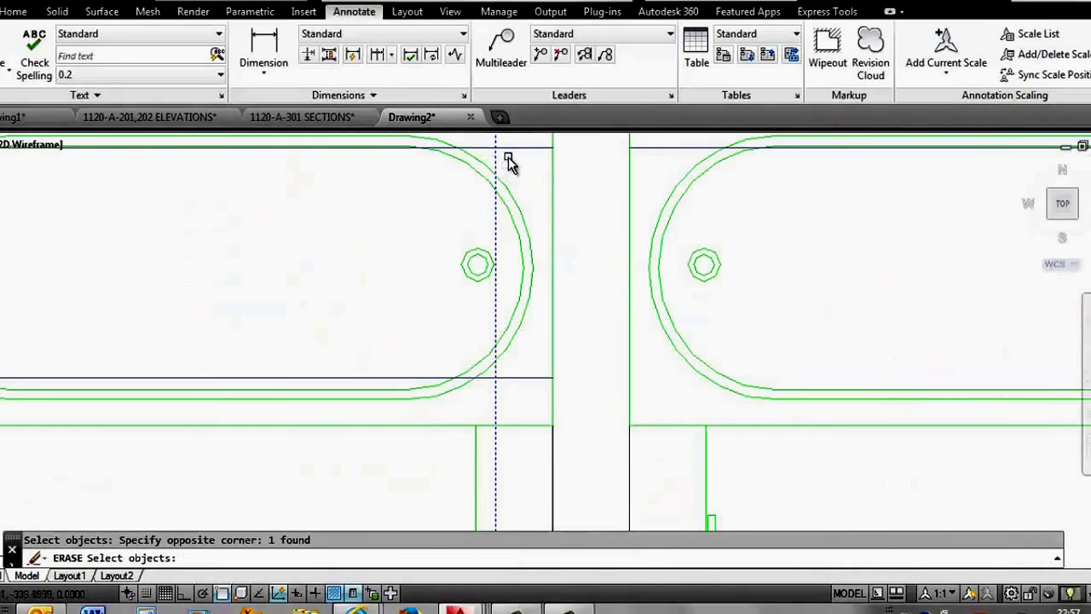
pyautogui.click(504, 390)
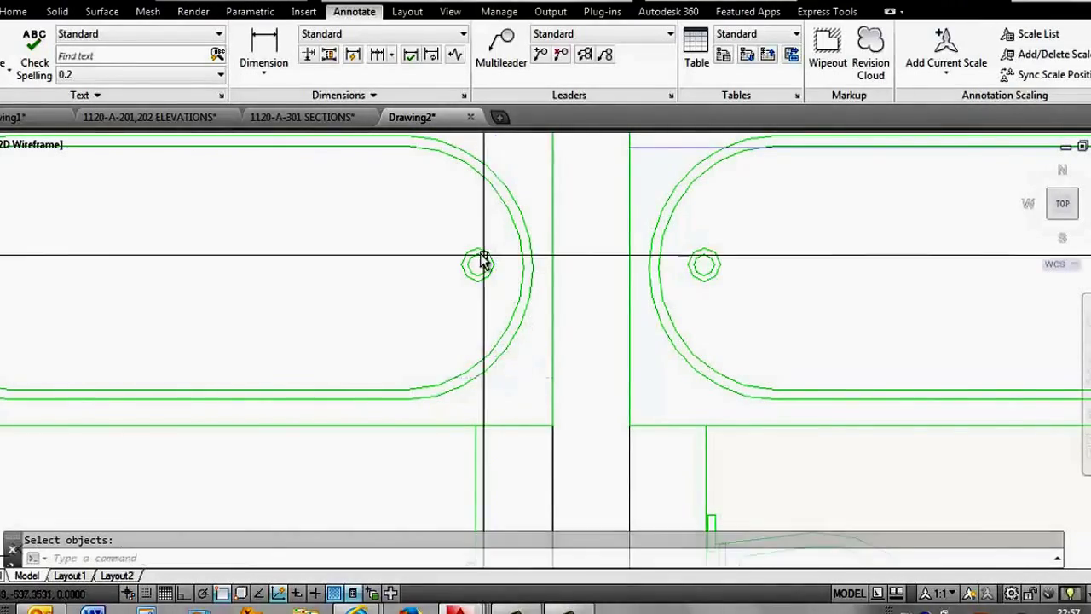
pyautogui.scroll(-3, 482, 261)
pyautogui.scroll(2, 443, 348)
pyautogui.scroll(4, 511, 375)
pyautogui.scroll(-1, 511, 371)
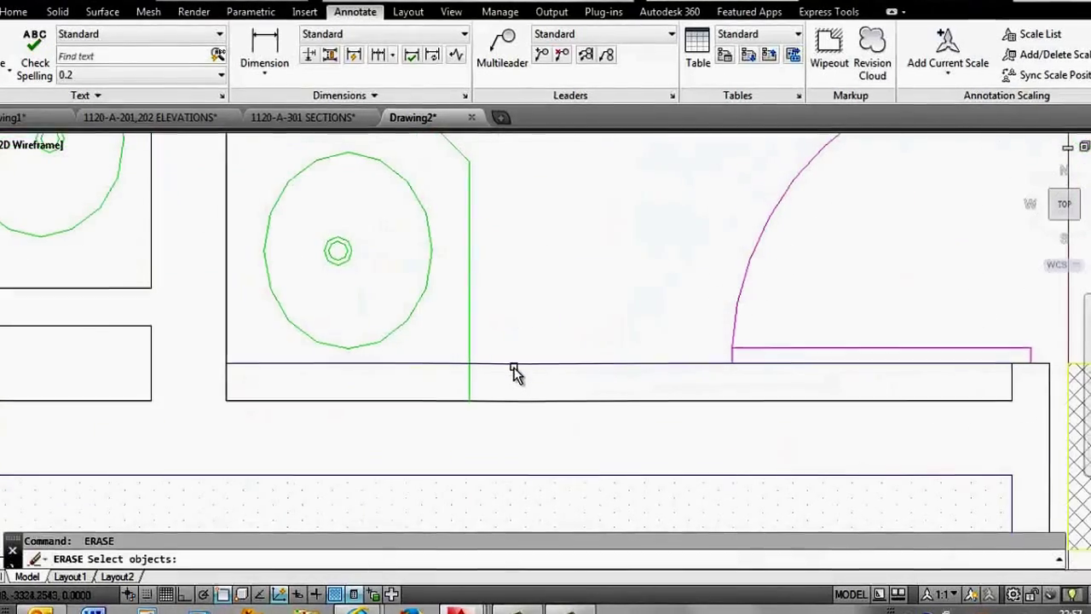
pyautogui.click(516, 362)
pyautogui.scroll(-3, 482, 341)
pyautogui.scroll(4, 501, 317)
pyautogui.scroll(-2, 483, 292)
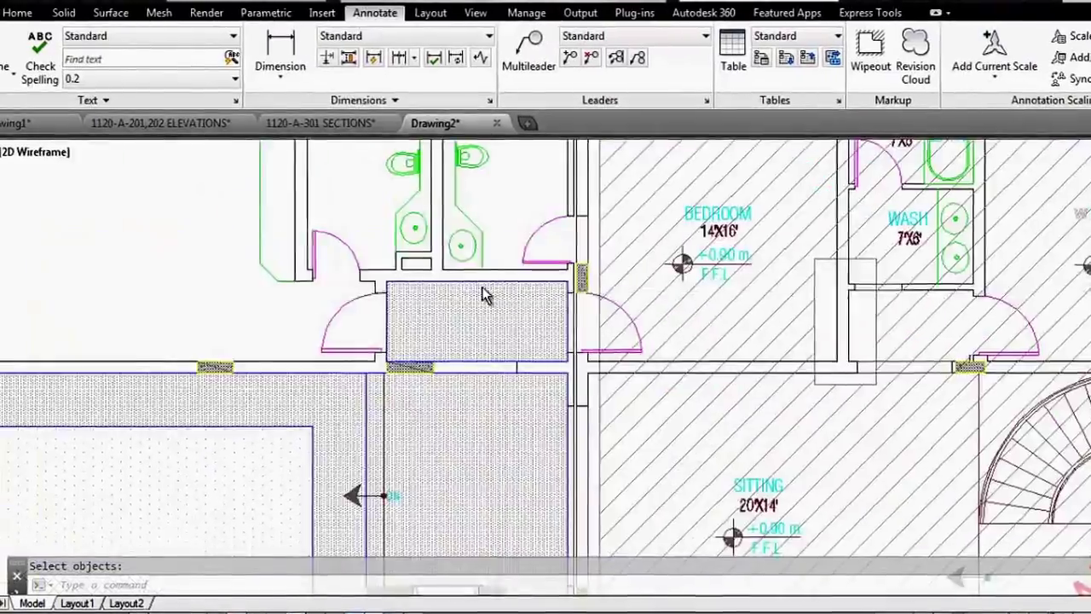
pyautogui.scroll(-2, 414, 349)
pyautogui.scroll(4, 268, 390)
pyautogui.scroll(-3, 266, 380)
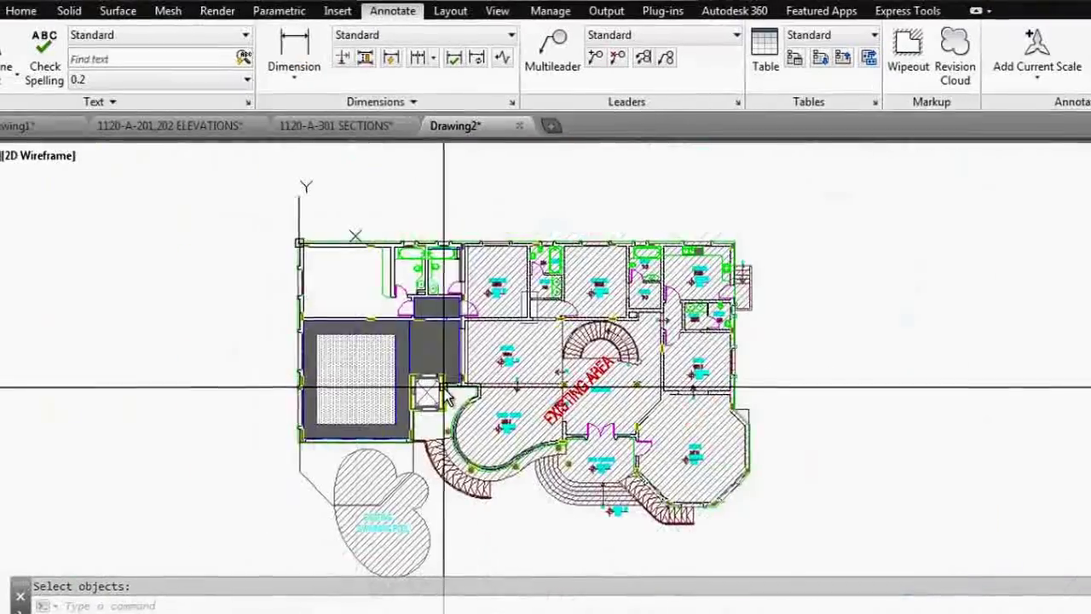
pyautogui.scroll(4, 560, 309)
pyautogui.scroll(-3, 602, 303)
pyautogui.scroll(3, 281, 243)
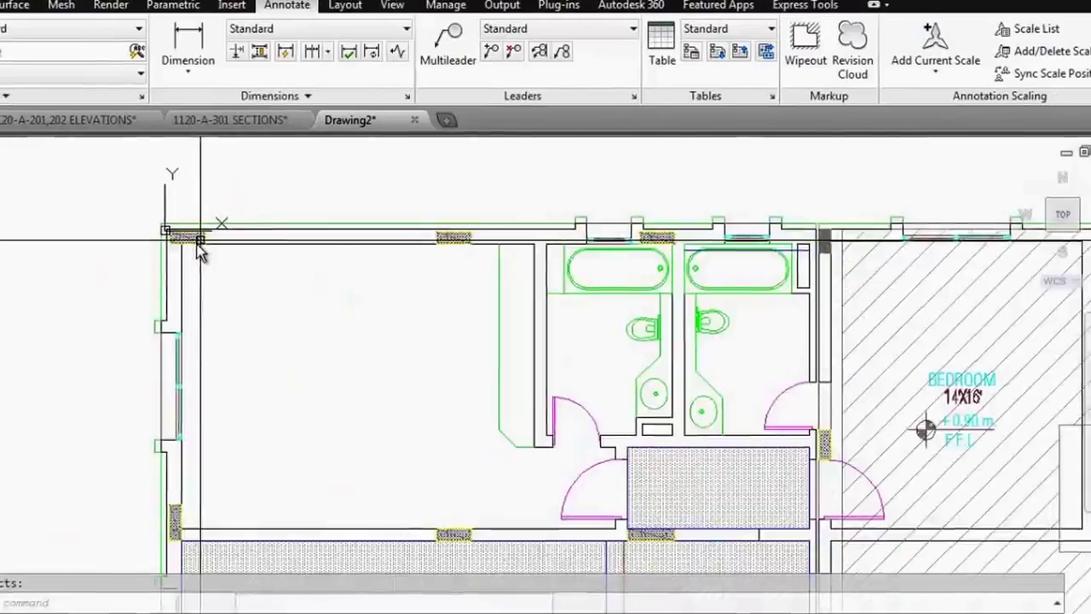
pyautogui.scroll(2, 197, 246)
# Step: Start a polyline (PL) at the plan's top-left outer wall corner
pyautogui.write('pl')
pyautogui.press('Return')
pyautogui.scroll(1, 179, 192)
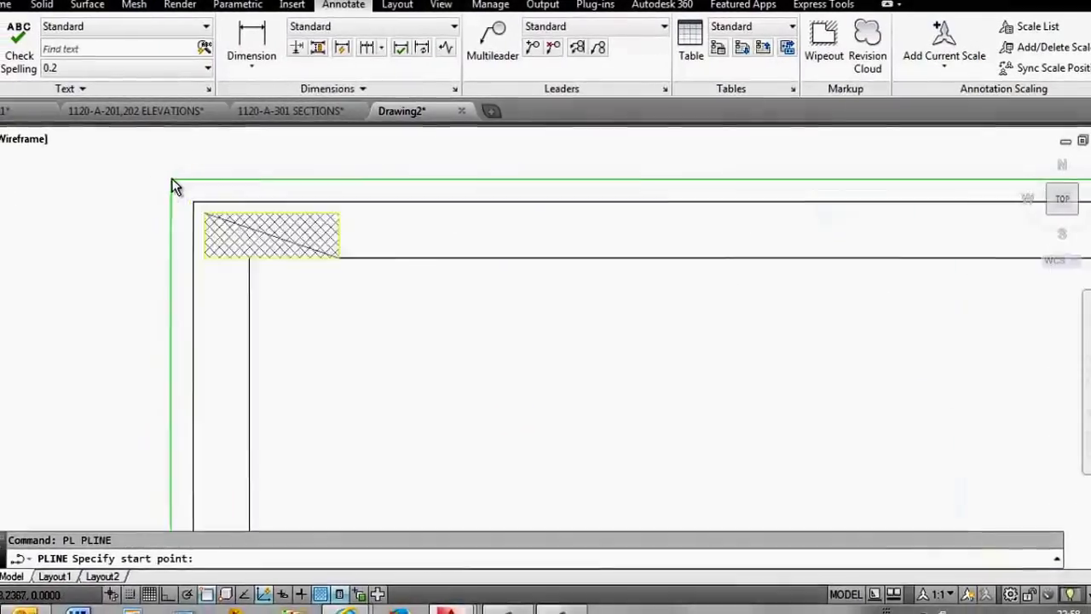
pyautogui.scroll(3, 273, 256)
pyautogui.click(257, 270)
pyautogui.scroll(-3, 317, 175)
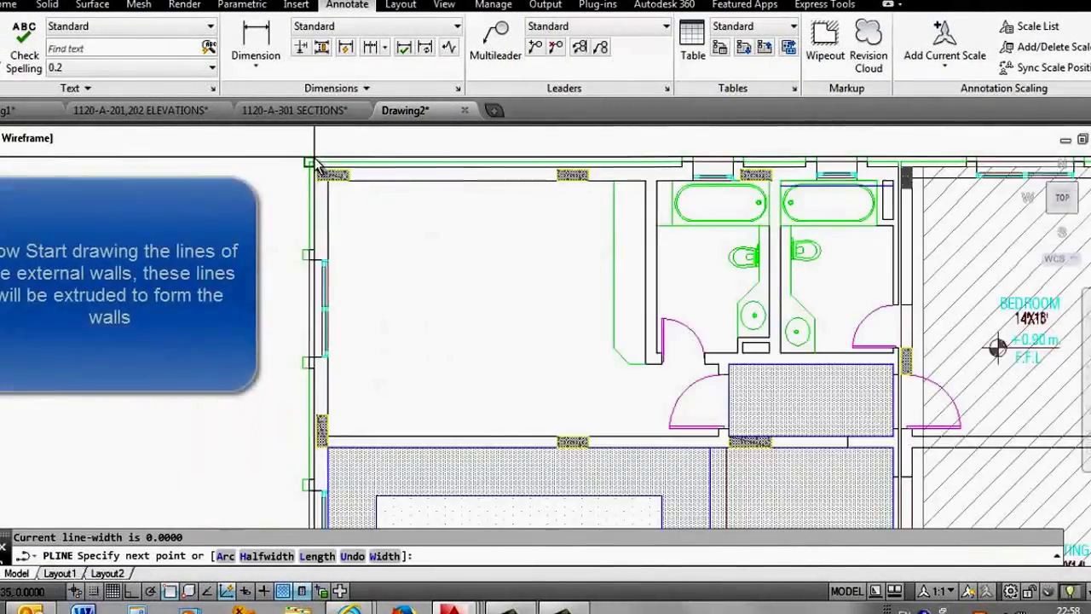
pyautogui.scroll(-2, 317, 187)
pyautogui.scroll(5, 318, 202)
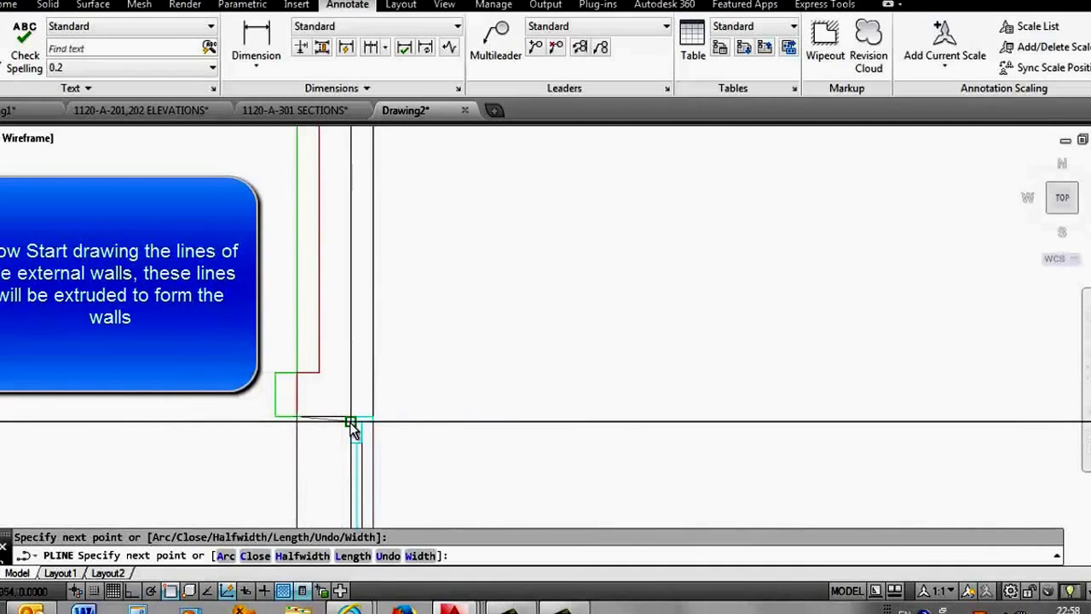
pyautogui.scroll(-3, 381, 271)
pyautogui.scroll(3, 364, 406)
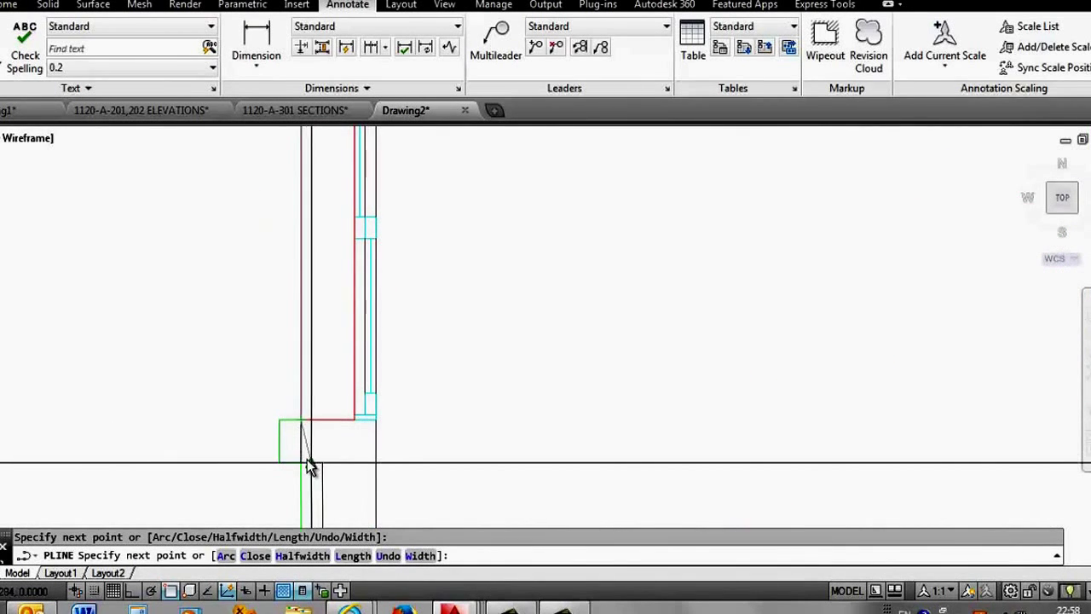
pyautogui.scroll(-2, 366, 341)
pyautogui.scroll(-1, 377, 251)
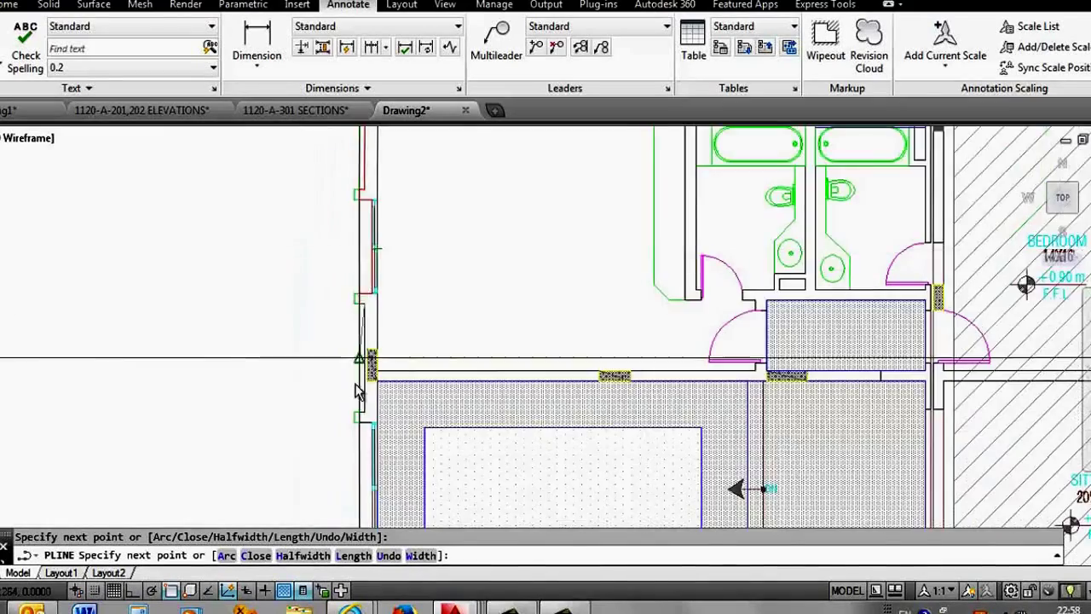
pyautogui.scroll(3, 377, 438)
pyautogui.scroll(-3, 350, 326)
pyautogui.scroll(3, 347, 422)
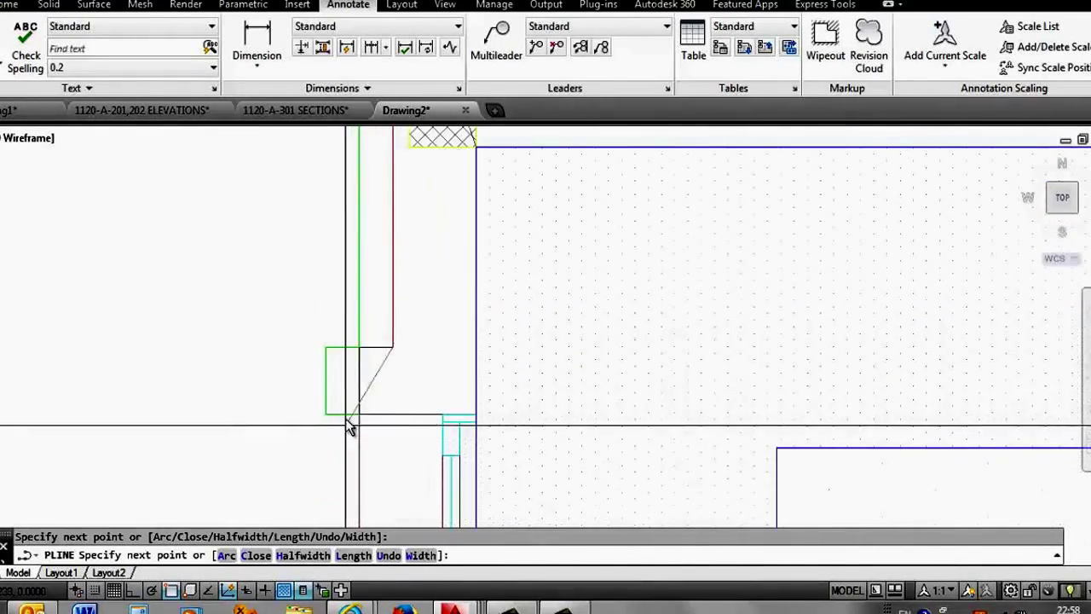
# Step: Add vertices at the west wall corner and jog, undo a wrong vertex, then reach the small wall box
pyautogui.click(359, 350)
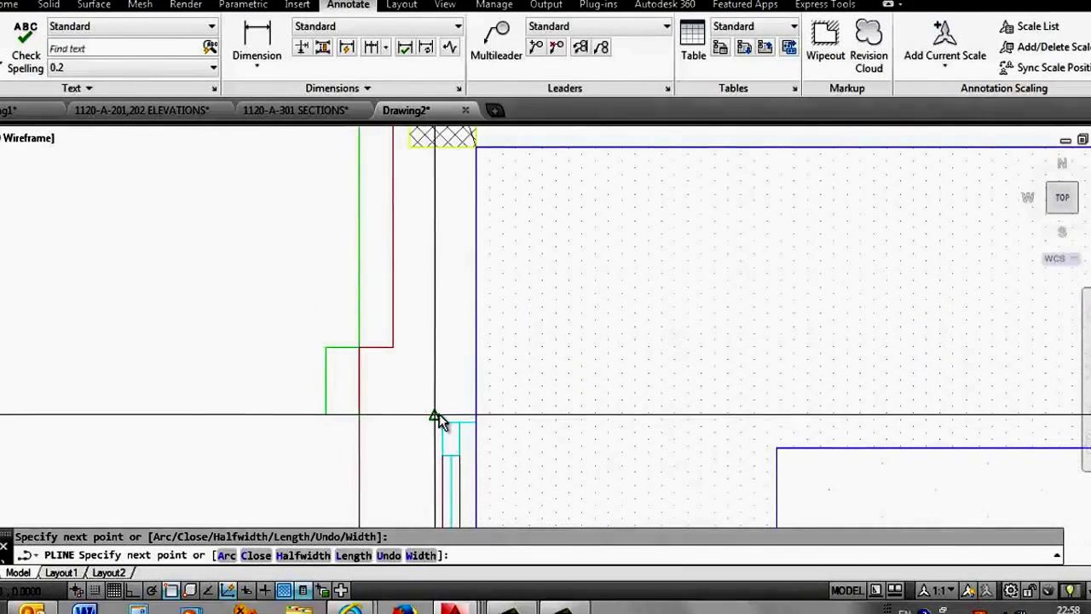
pyautogui.scroll(-2, 442, 416)
pyautogui.scroll(2, 384, 389)
pyautogui.scroll(-2, 409, 366)
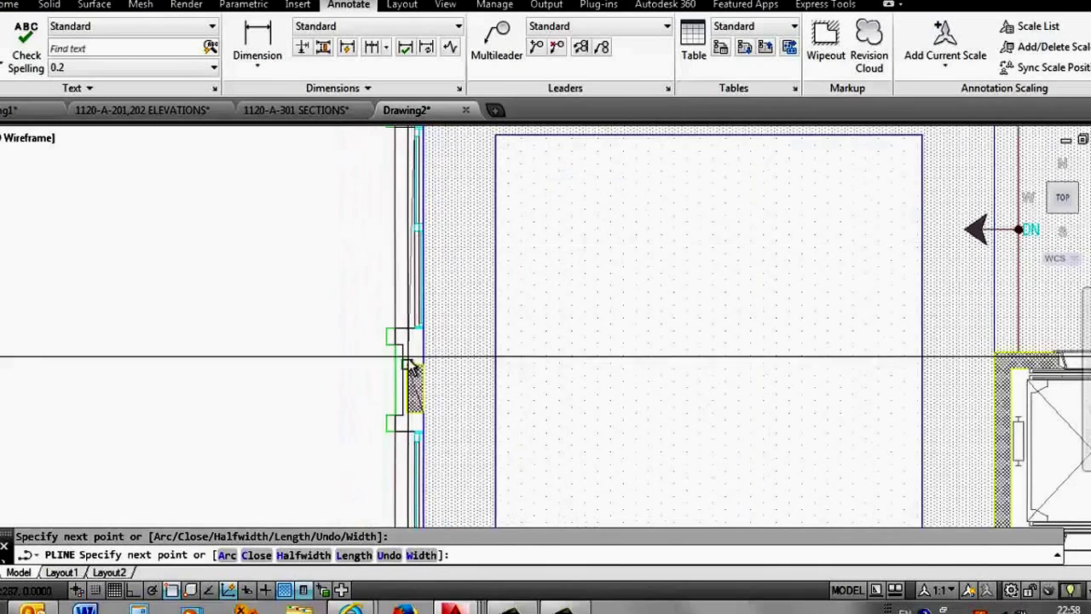
pyautogui.scroll(2, 420, 240)
pyautogui.click(421, 242)
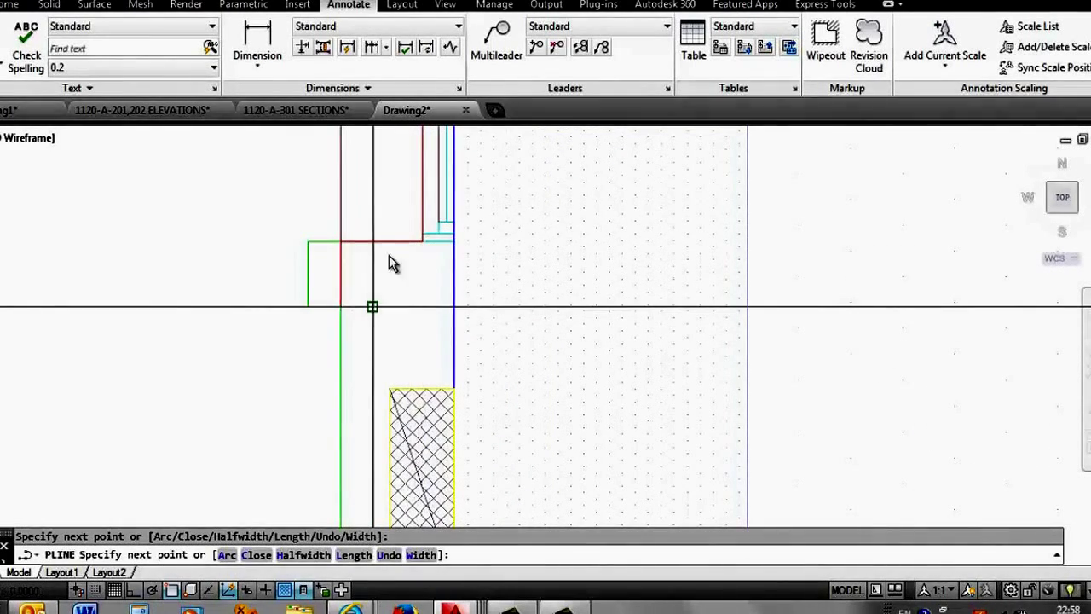
pyautogui.scroll(-3, 390, 264)
pyautogui.scroll(3, 385, 402)
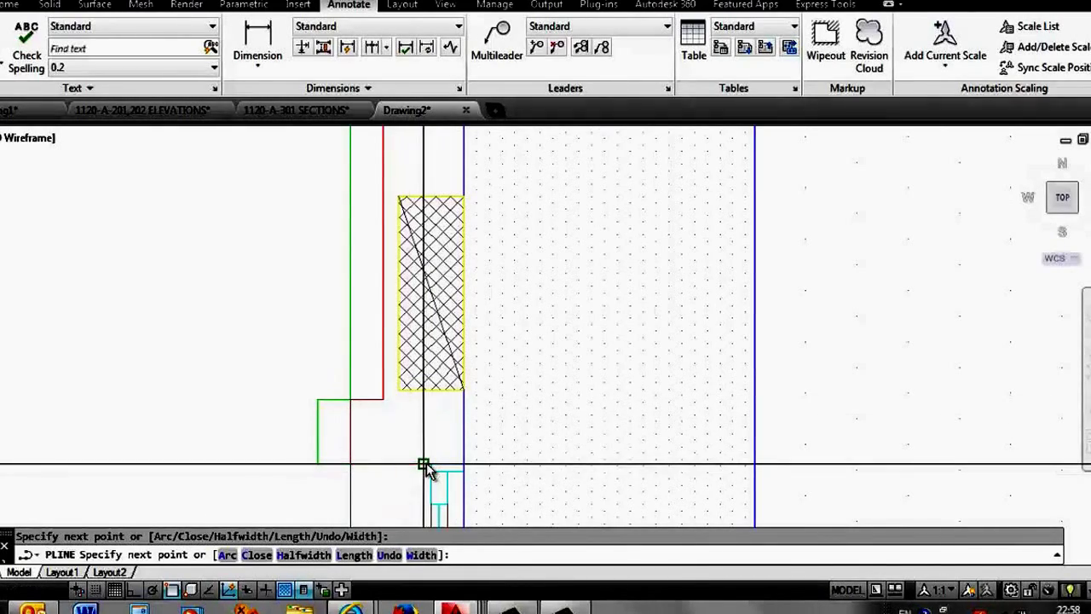
pyautogui.write('u')
pyautogui.press('Return')
pyautogui.scroll(-3, 434, 247)
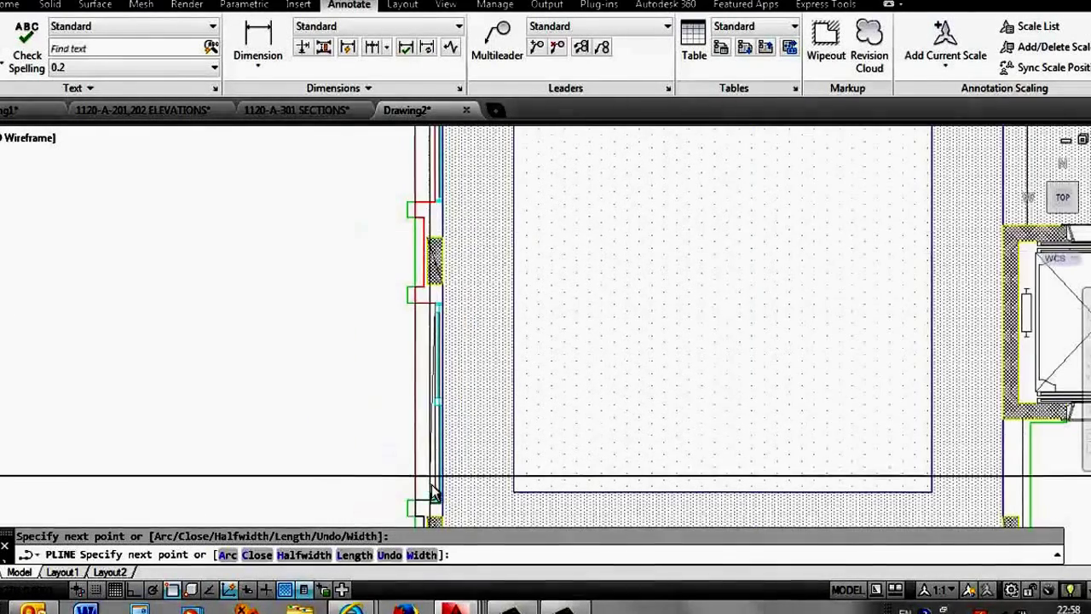
pyautogui.scroll(3, 443, 503)
pyautogui.scroll(-3, 406, 341)
pyautogui.scroll(3, 429, 350)
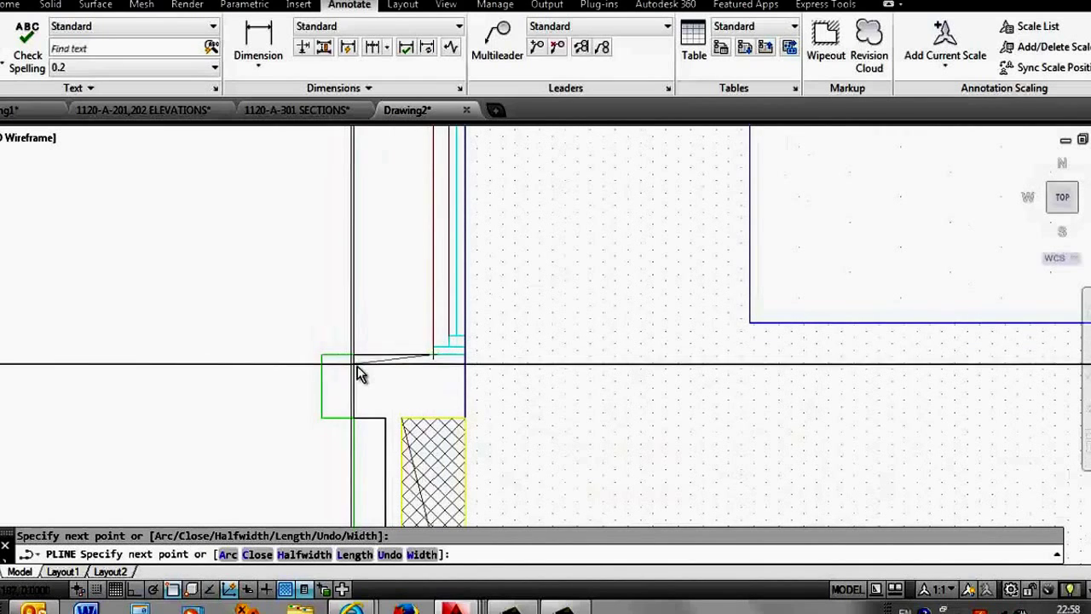
pyautogui.click(321, 355)
# Step: Trace the polyline around the corners of the small wall box by the elevator
pyautogui.click(321, 418)
pyautogui.click(385, 418)
pyautogui.scroll(-3, 428, 209)
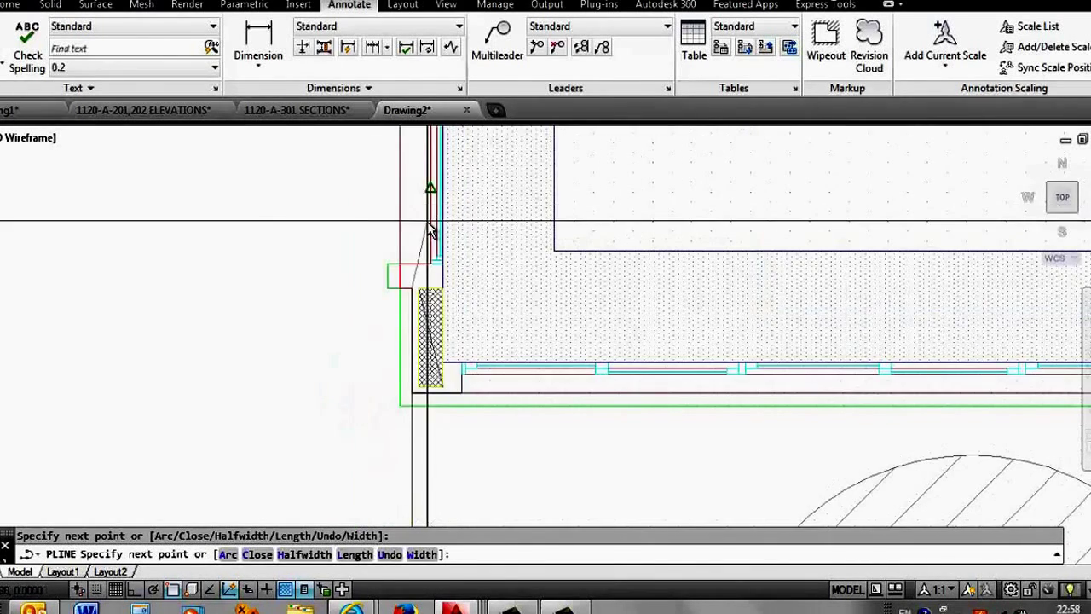
pyautogui.scroll(-2, 430, 229)
pyautogui.scroll(3, 415, 394)
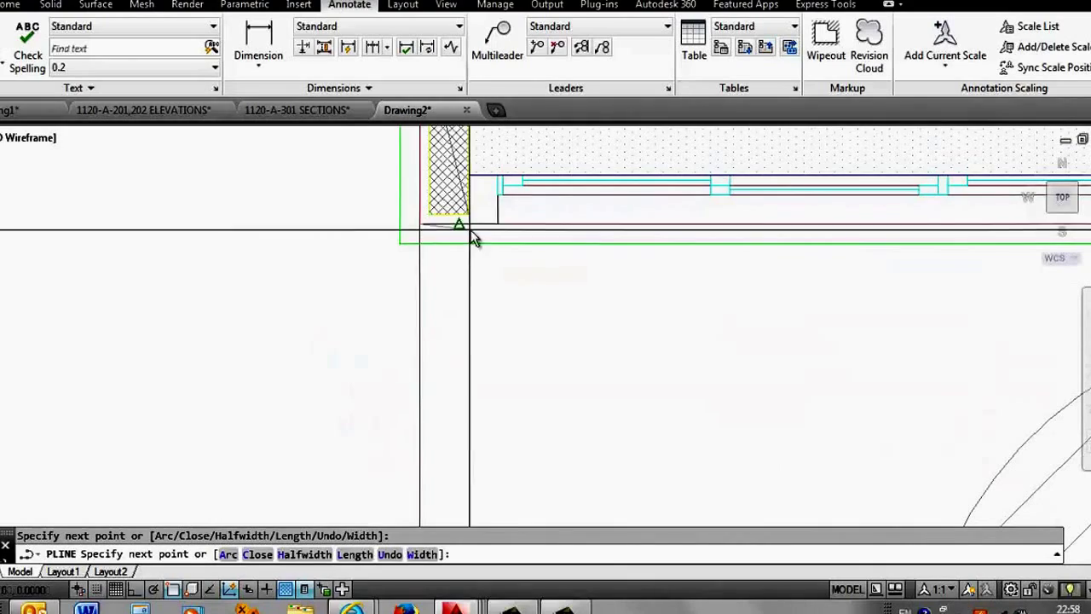
pyautogui.scroll(4, 497, 205)
pyautogui.scroll(2, 499, 234)
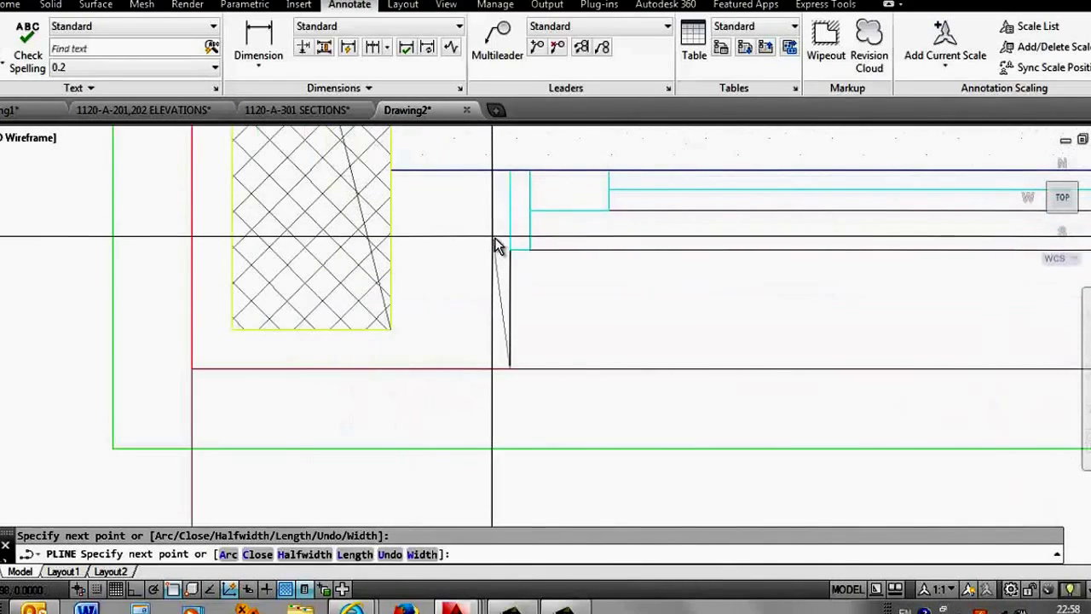
pyautogui.scroll(-4, 164, 315)
pyautogui.scroll(-2, 236, 315)
pyautogui.scroll(-2, 190, 292)
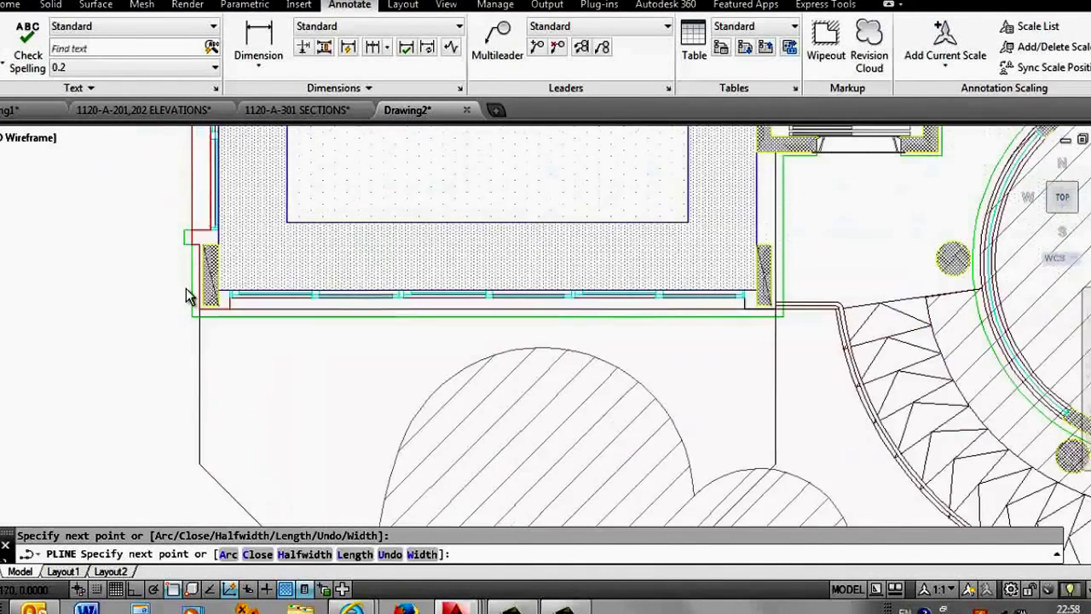
pyautogui.scroll(2, 548, 304)
pyautogui.scroll(3, 477, 290)
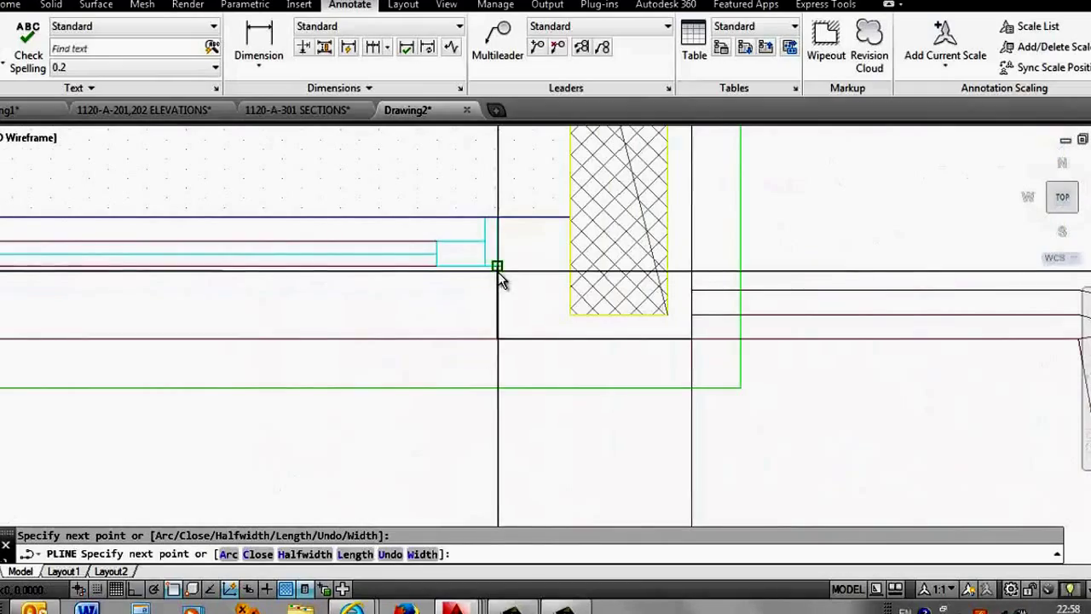
# Step: Extend the outline to the window wall's end and the next wall corner
pyautogui.click(497, 264)
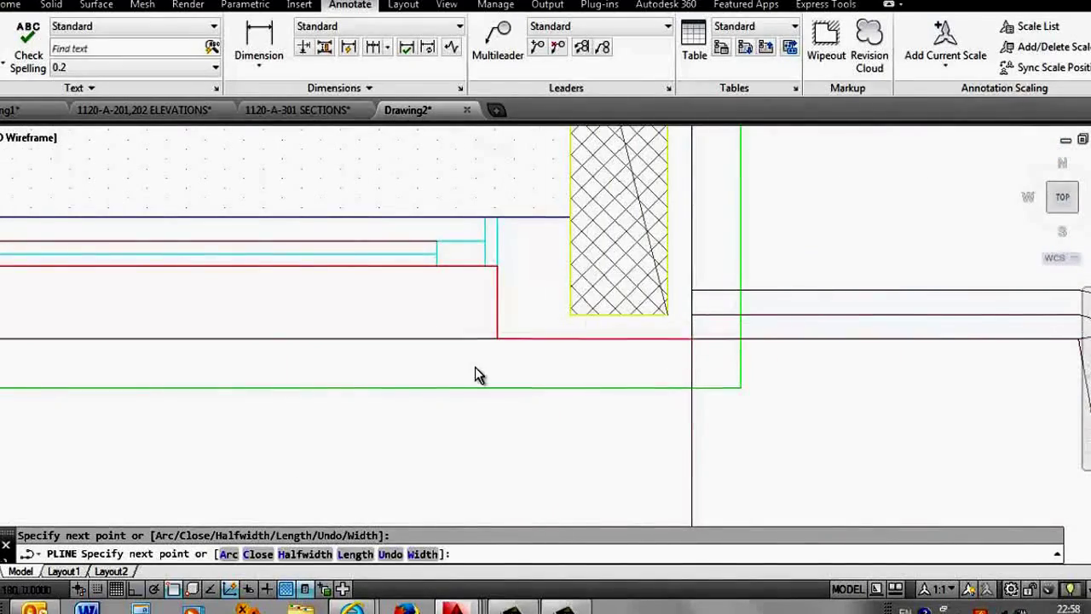
pyautogui.scroll(-3, 475, 375)
pyautogui.scroll(-2, 597, 409)
pyautogui.scroll(3, 558, 310)
pyautogui.scroll(2, 529, 287)
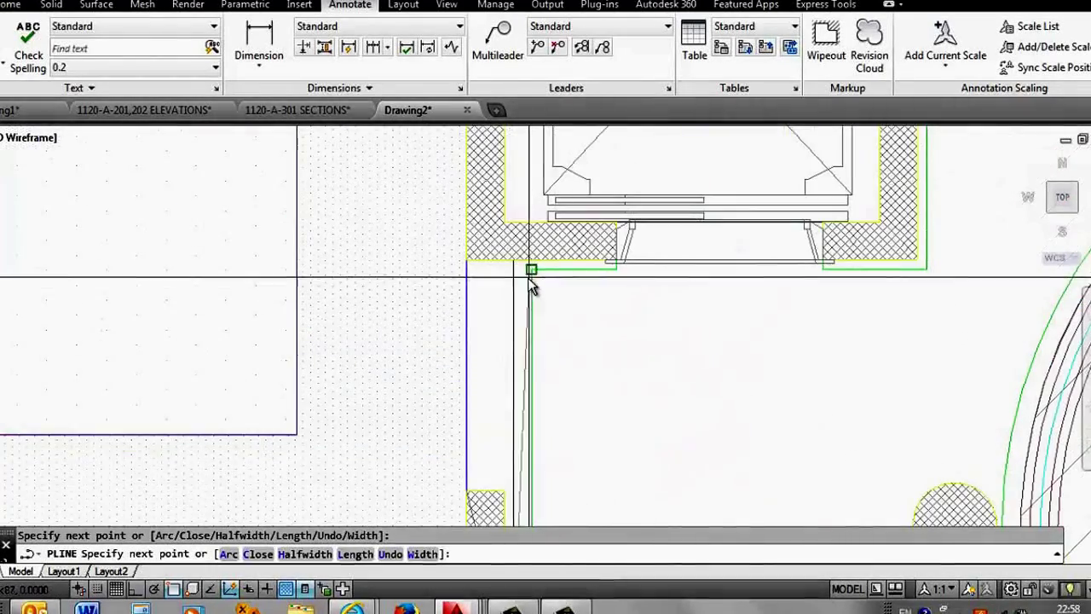
pyautogui.scroll(-3, 534, 318)
pyautogui.scroll(-2, 514, 339)
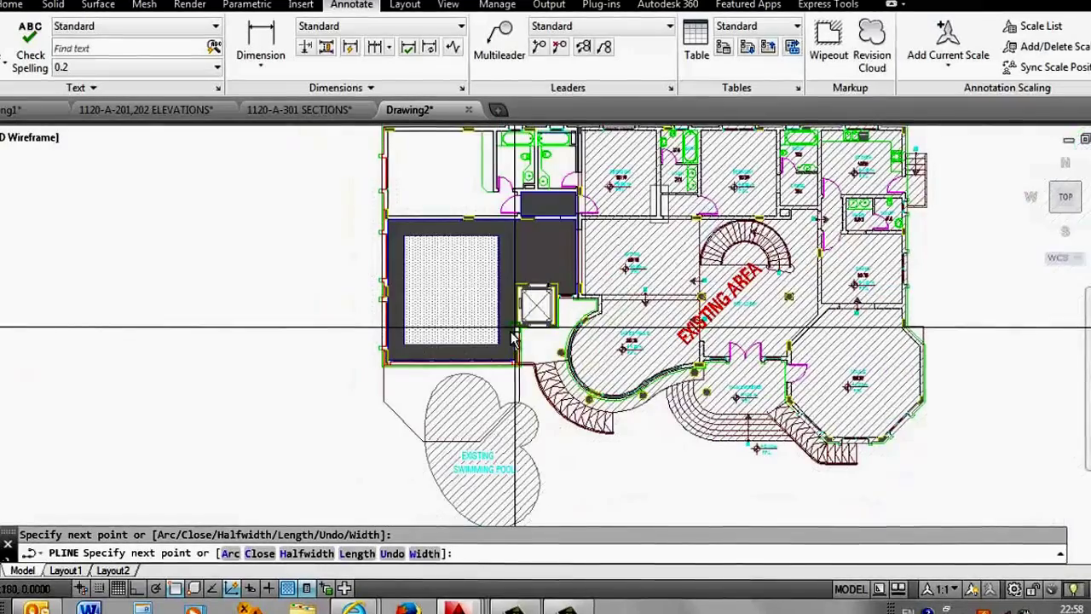
pyautogui.scroll(3, 514, 338)
pyautogui.scroll(3, 512, 329)
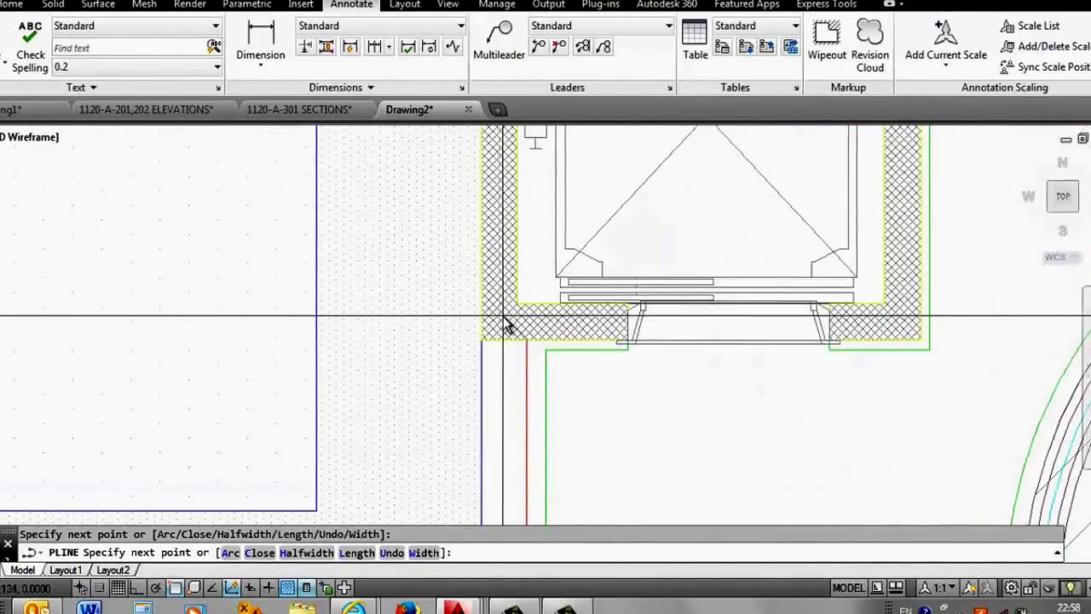
pyautogui.scroll(-2, 504, 324)
pyautogui.scroll(-1, 489, 323)
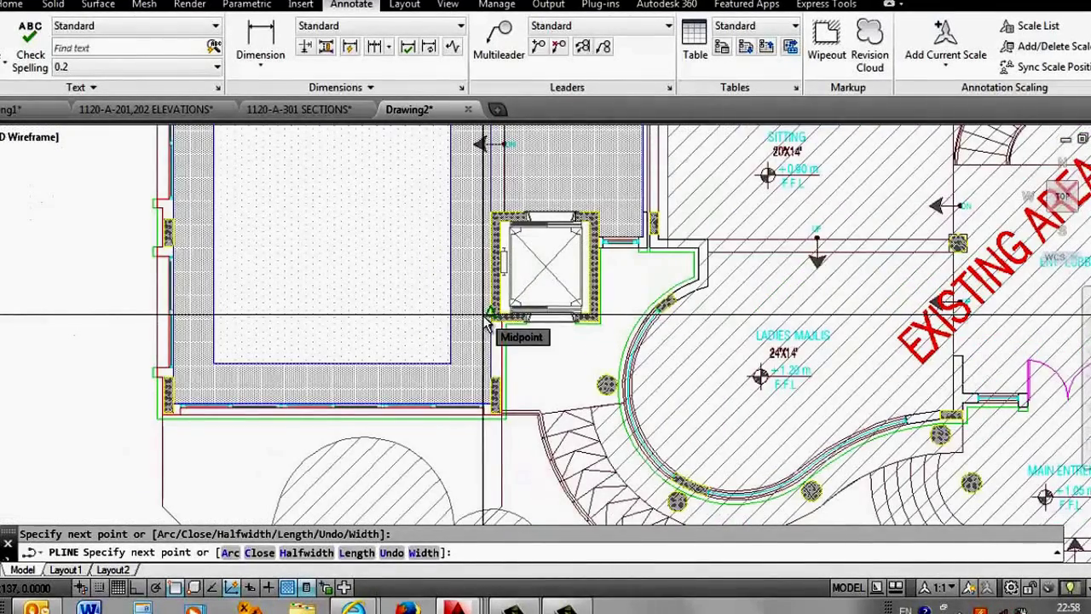
pyautogui.scroll(3, 489, 318)
pyautogui.scroll(1, 593, 354)
pyautogui.scroll(-2, 608, 359)
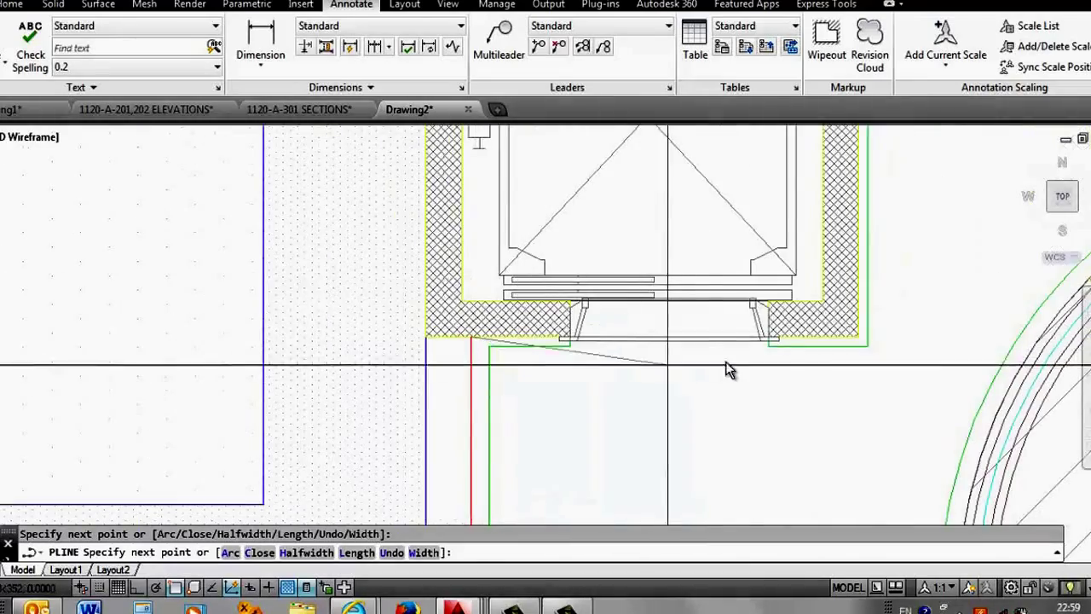
pyautogui.scroll(2, 750, 356)
pyautogui.scroll(-1, 673, 397)
pyautogui.scroll(-2, 502, 297)
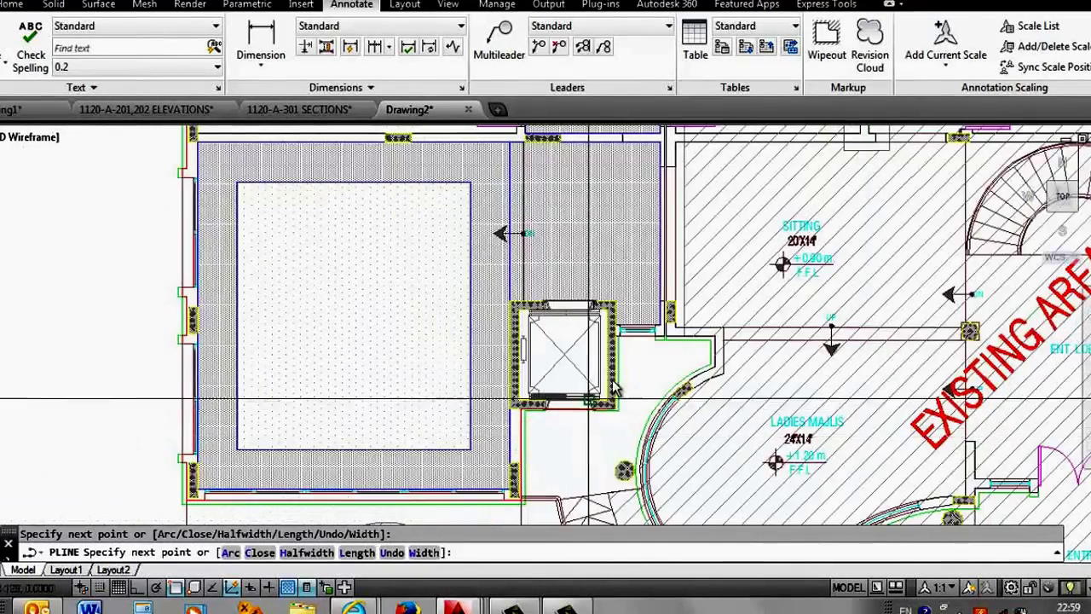
pyautogui.scroll(3, 628, 310)
pyautogui.scroll(1, 573, 323)
pyautogui.scroll(4, 560, 392)
pyautogui.scroll(3, 528, 409)
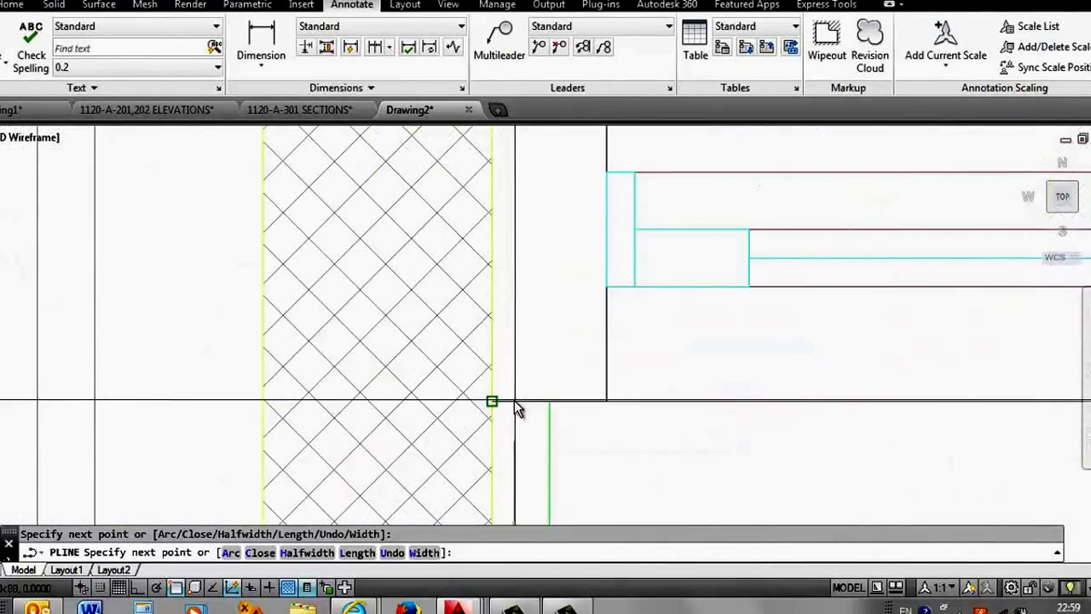
pyautogui.click(493, 397)
pyautogui.scroll(-5, 496, 375)
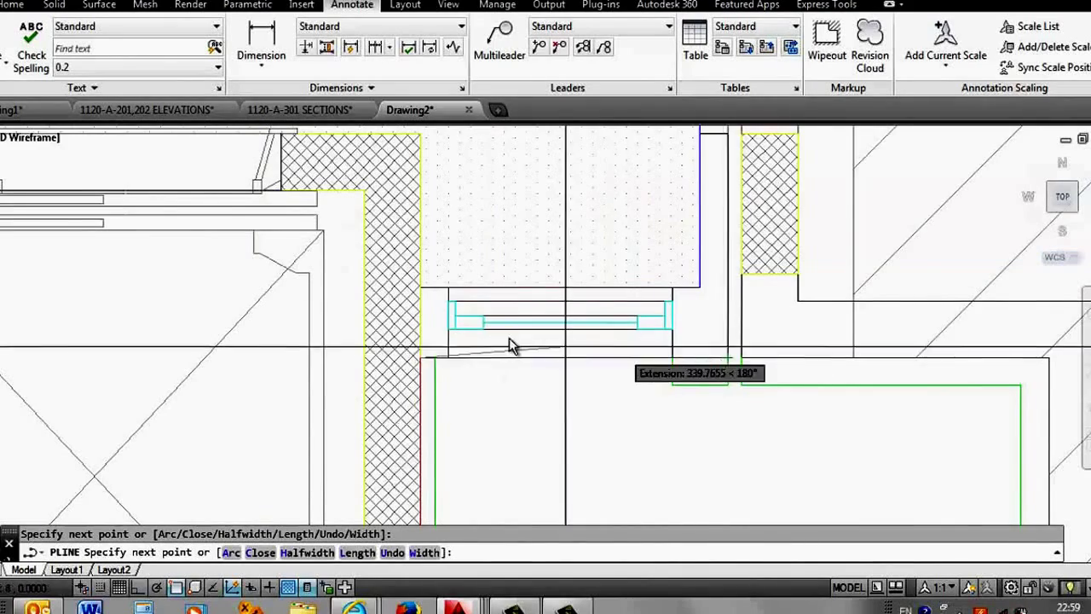
pyautogui.scroll(4, 503, 342)
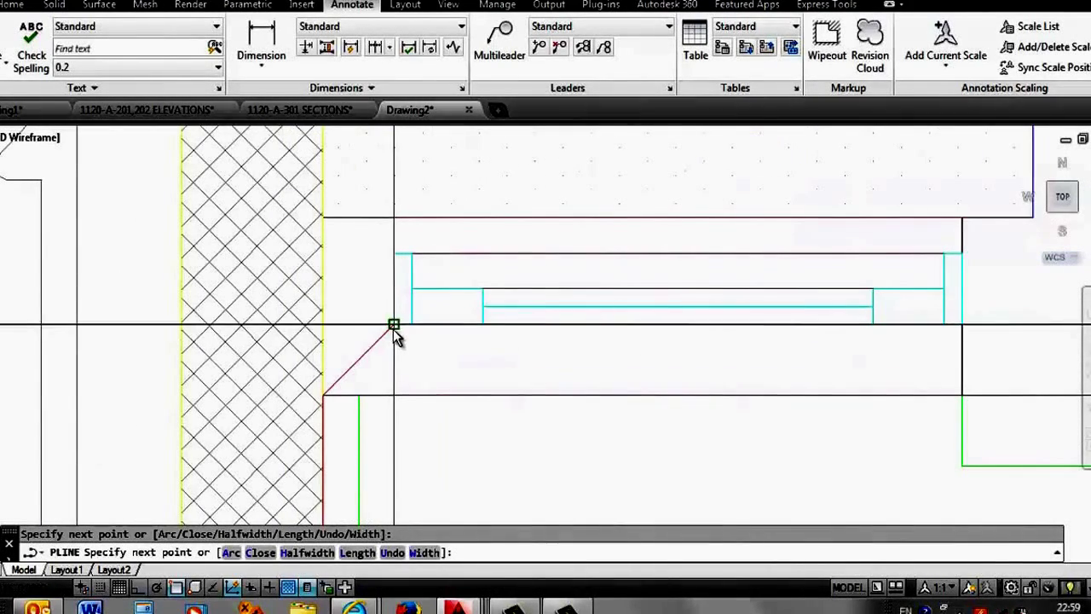
# Step: Place outline vertices at the diagonal wall corner, the wall's right end and the next wall end
pyautogui.click(393, 325)
pyautogui.click(960, 331)
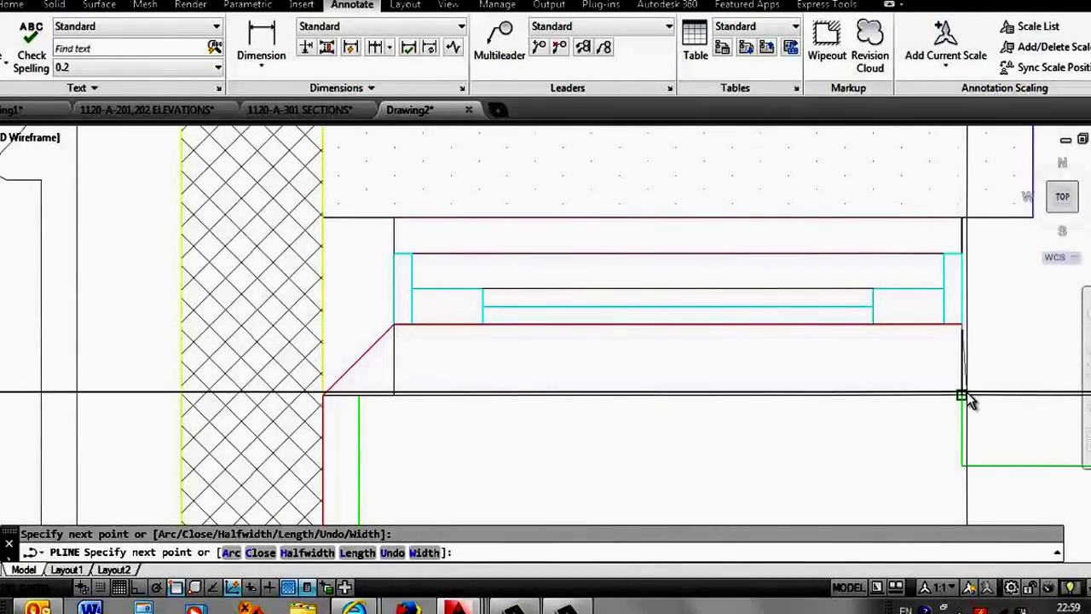
pyautogui.scroll(-4, 966, 397)
pyautogui.scroll(2, 439, 397)
pyautogui.scroll(2, 708, 404)
pyautogui.click(520, 391)
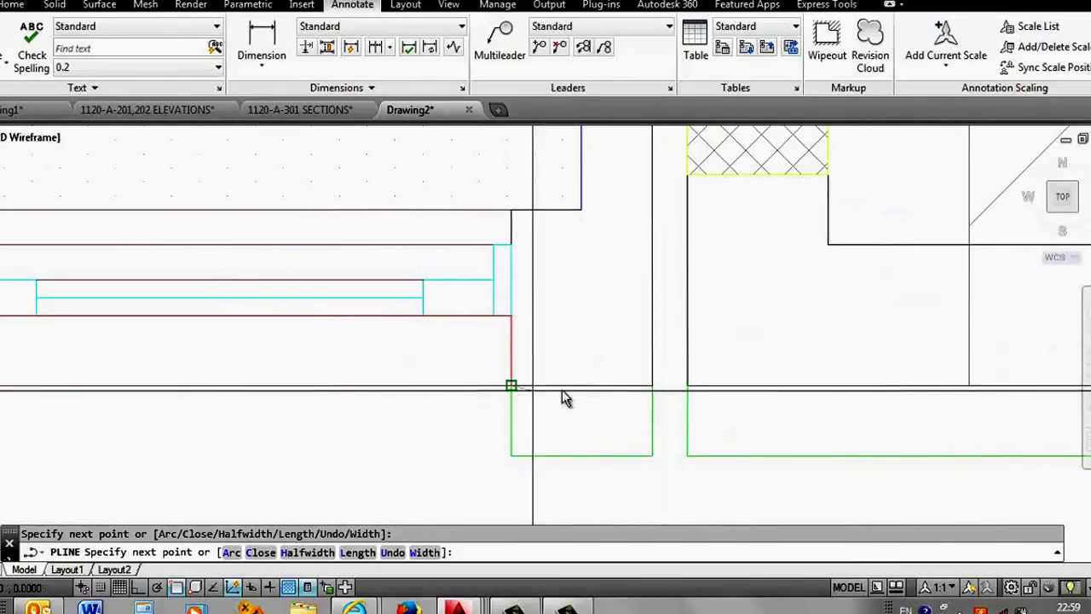
pyautogui.scroll(-3, 648, 387)
pyautogui.scroll(-2, 650, 452)
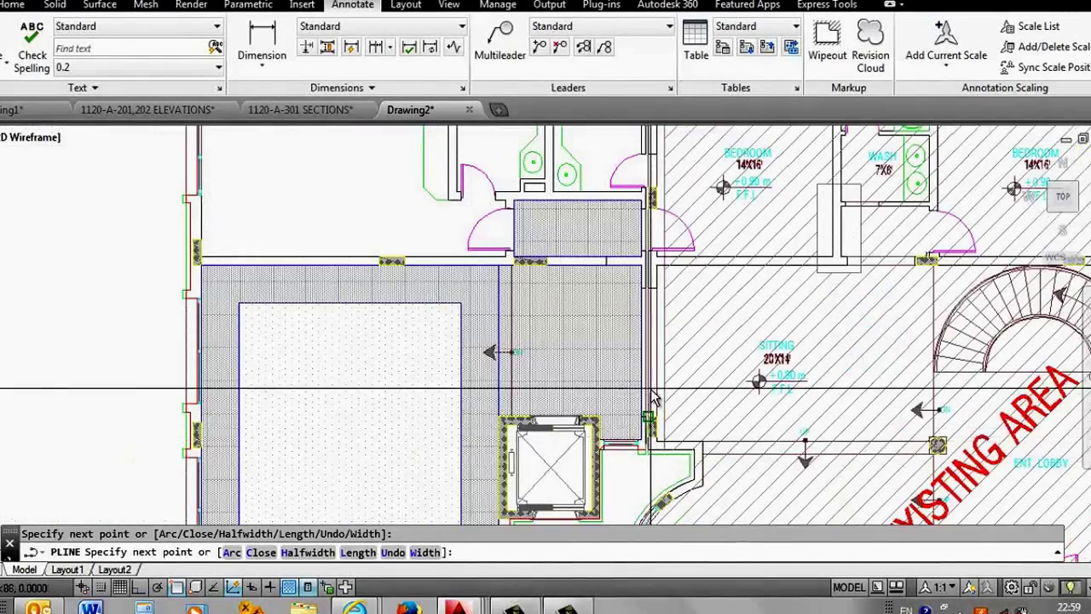
pyautogui.scroll(-3, 650, 426)
pyautogui.scroll(5, 653, 356)
pyautogui.scroll(-3, 653, 356)
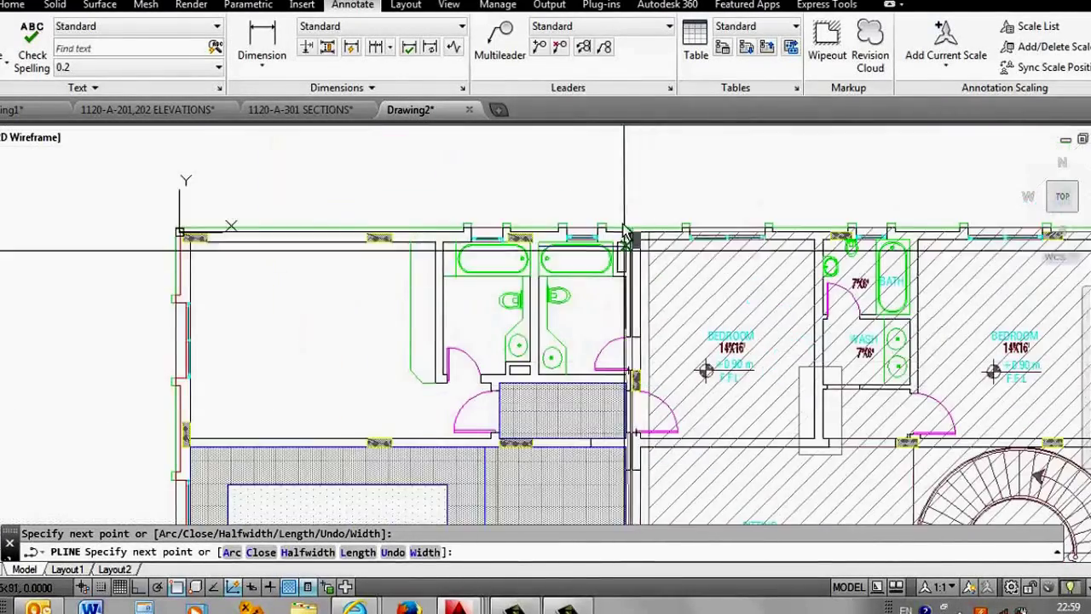
pyautogui.scroll(5, 645, 244)
pyautogui.scroll(4, 627, 273)
# Step: With Ortho on (F8), trace the top wall's corners and jogs leftward
pyautogui.press('F8')
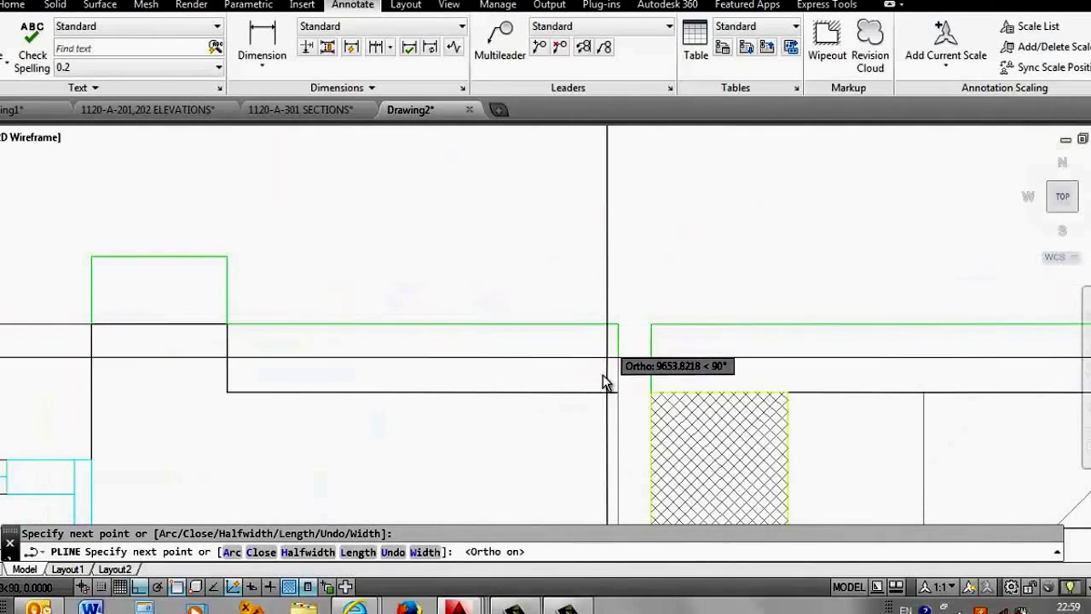
pyautogui.click(602, 392)
pyautogui.click(229, 393)
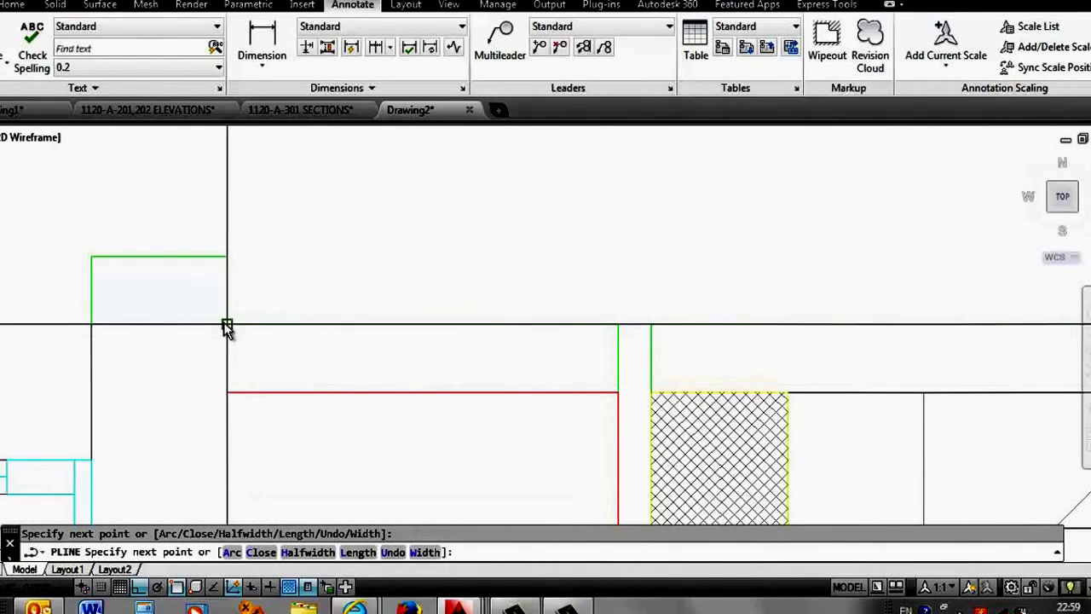
pyautogui.click(226, 324)
pyautogui.click(91, 324)
pyautogui.click(95, 452)
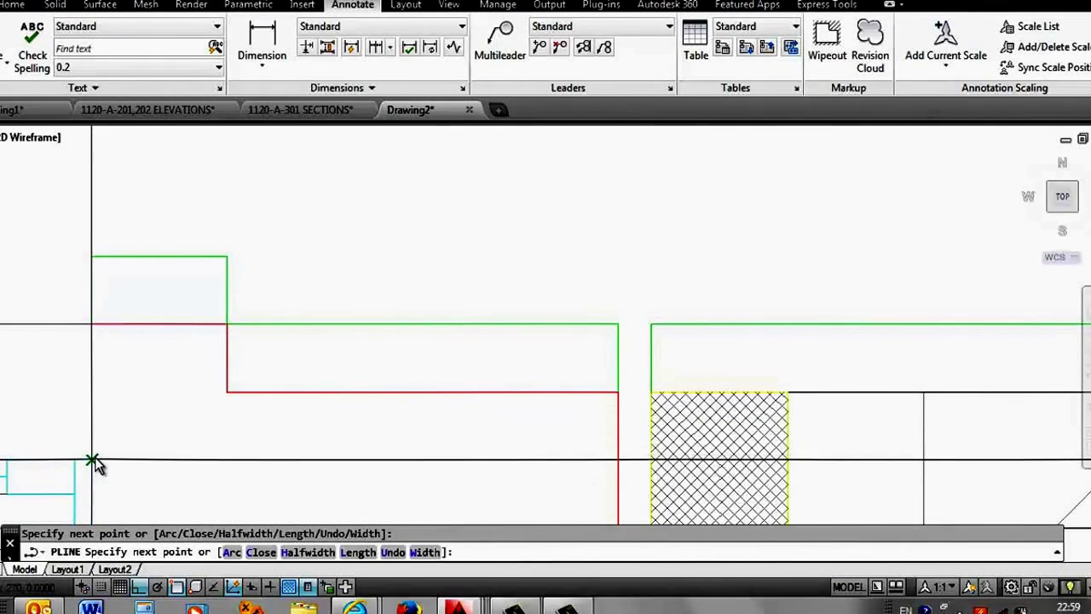
pyautogui.scroll(-4, 584, 339)
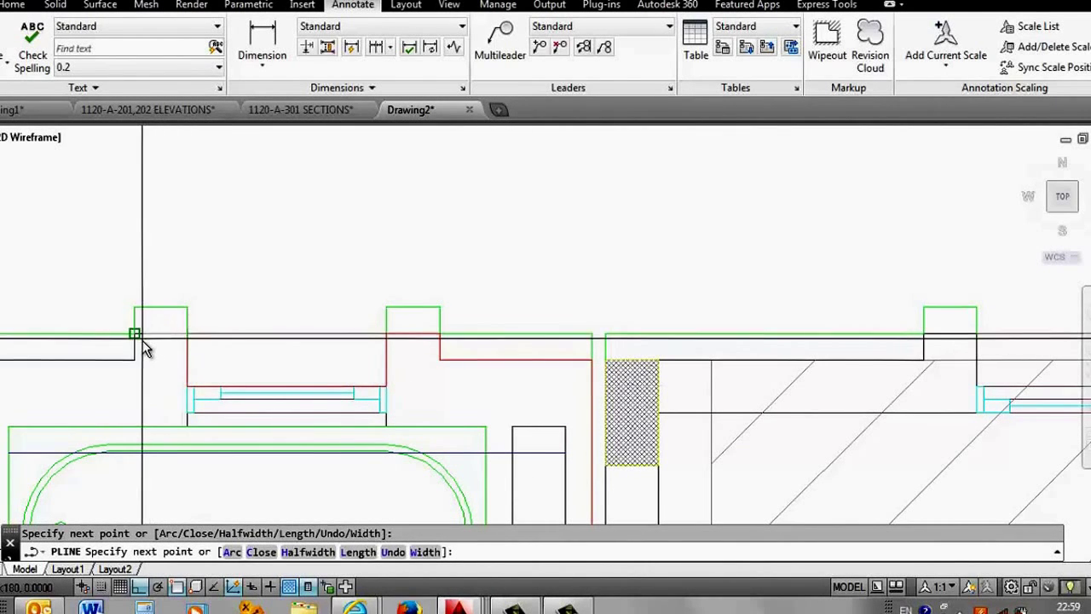
pyautogui.scroll(-3, 487, 361)
pyautogui.scroll(3, 317, 365)
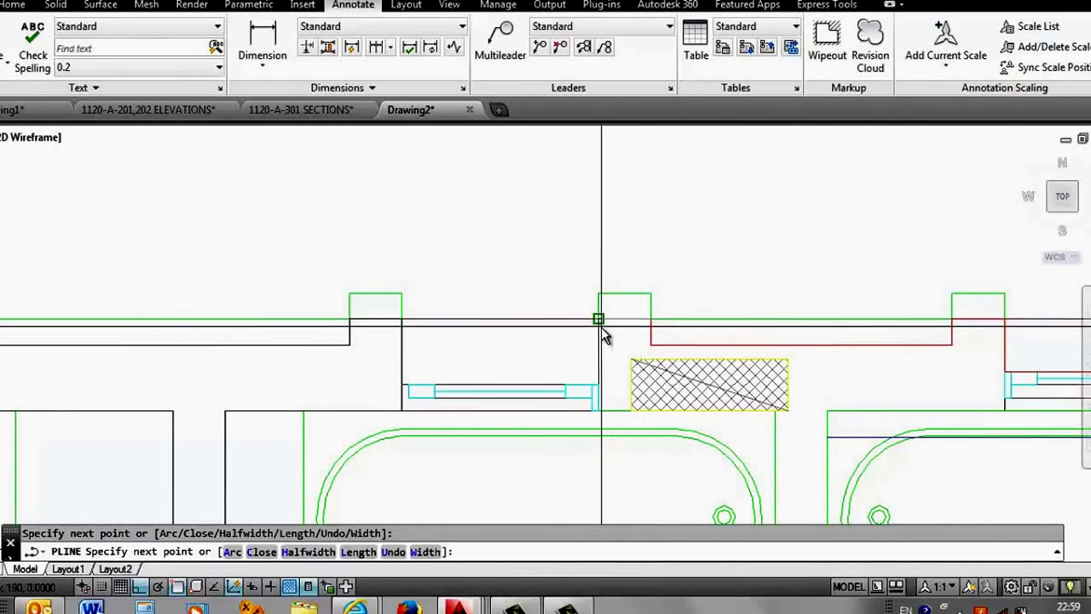
# Step: Place a last point along the top wall and close the polyline with C
pyautogui.click(602, 385)
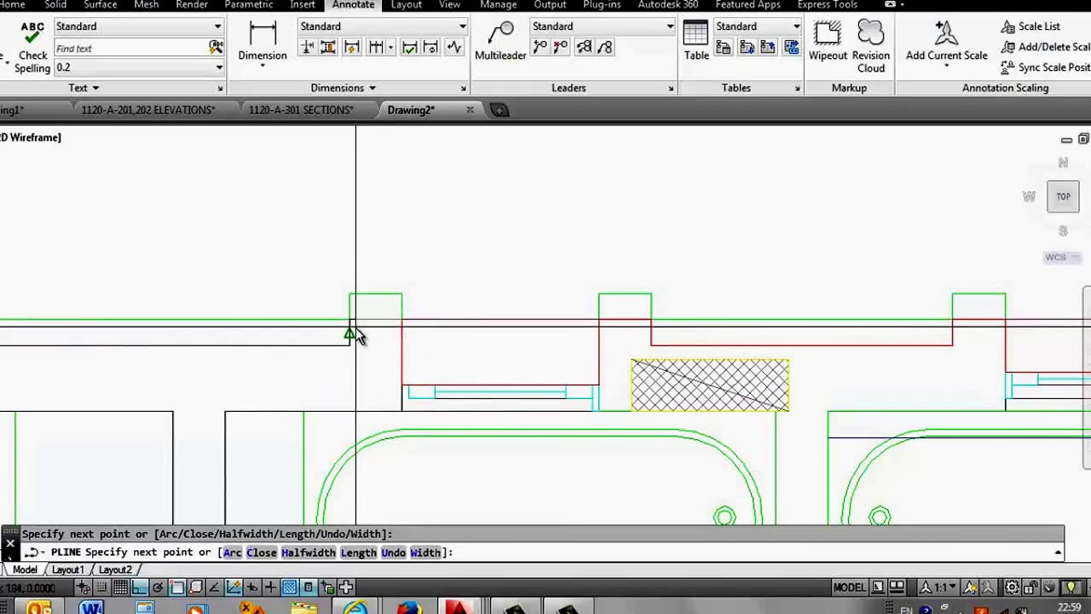
pyautogui.scroll(-1, 350, 328)
pyautogui.scroll(-2, 348, 341)
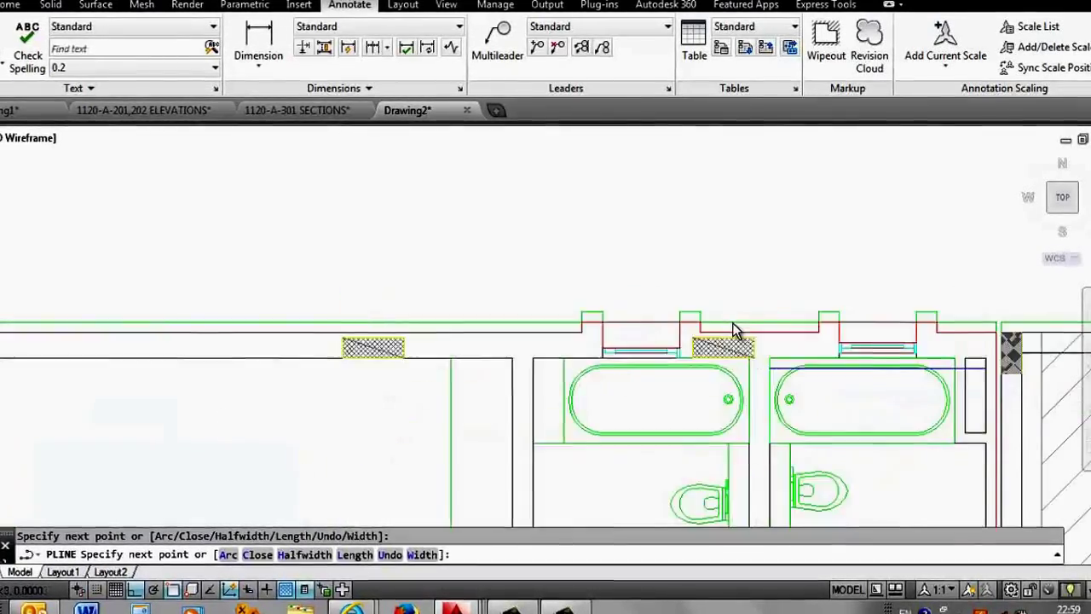
pyautogui.scroll(4, 233, 346)
pyautogui.write('c')
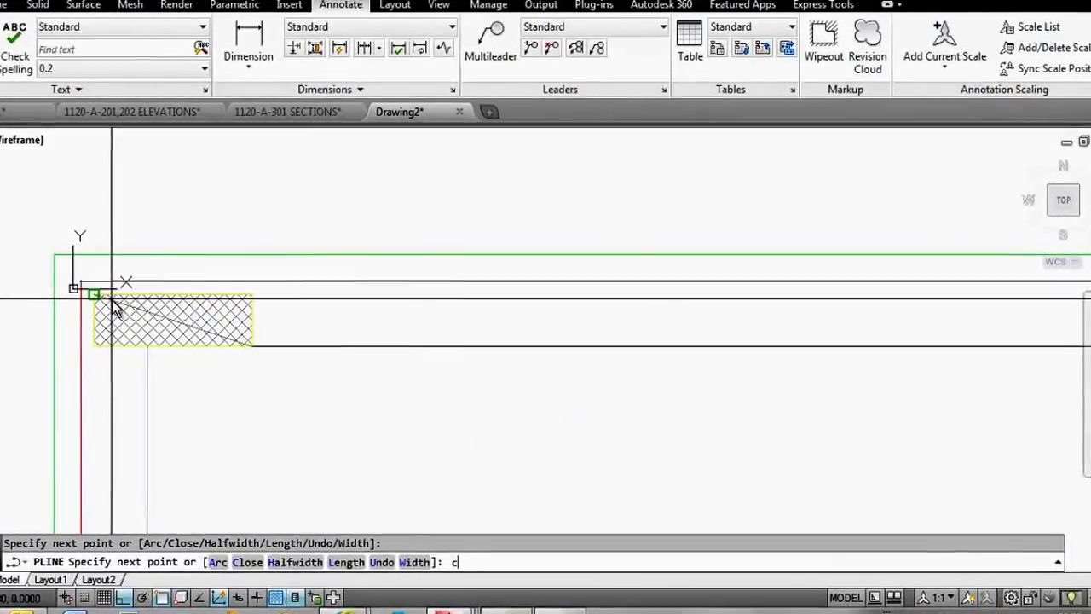
pyautogui.press('Return')
# Step: Start a new polyline at the upper-left wall corner beside the elevator
pyautogui.scroll(-3, 293, 236)
pyautogui.scroll(-1, 294, 306)
pyautogui.scroll(1, 255, 277)
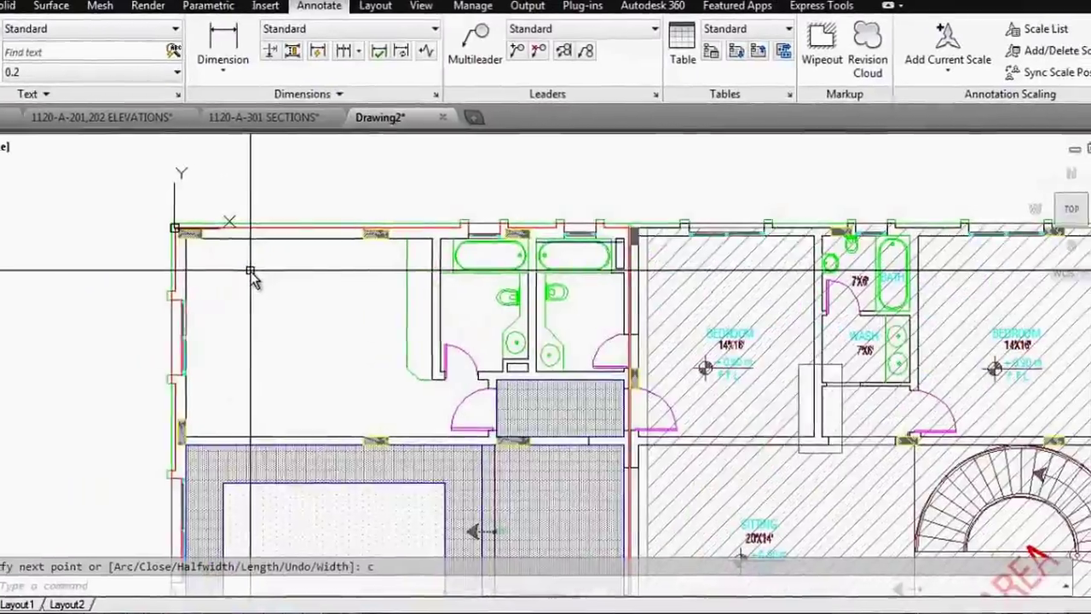
pyautogui.scroll(-2, 282, 217)
pyautogui.scroll(1, 302, 319)
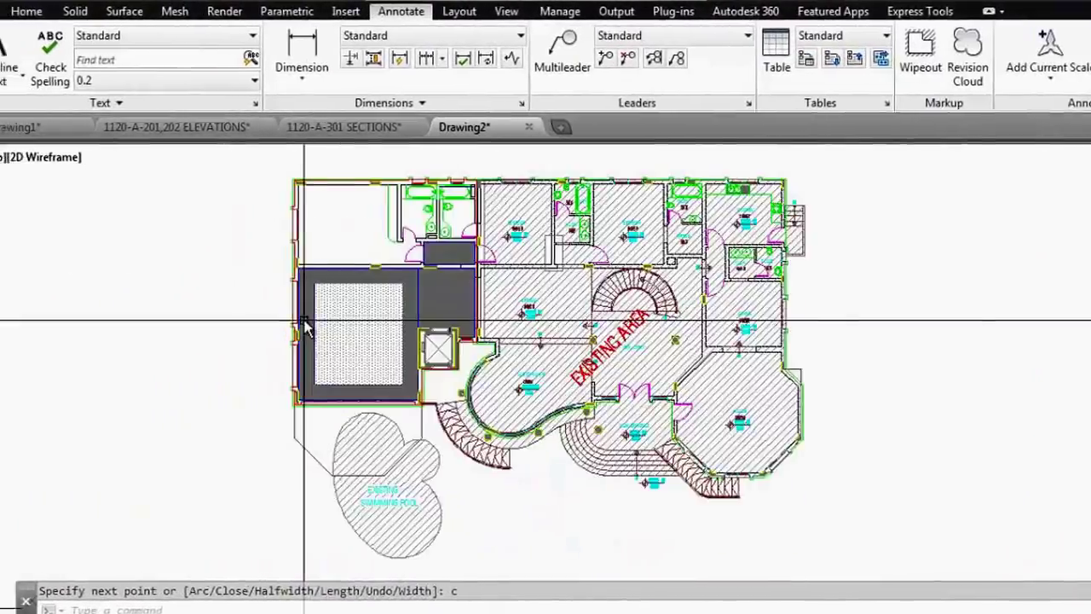
pyautogui.scroll(3, 201, 238)
pyautogui.scroll(-3, 201, 238)
pyautogui.scroll(3, 210, 182)
pyautogui.scroll(2, 304, 185)
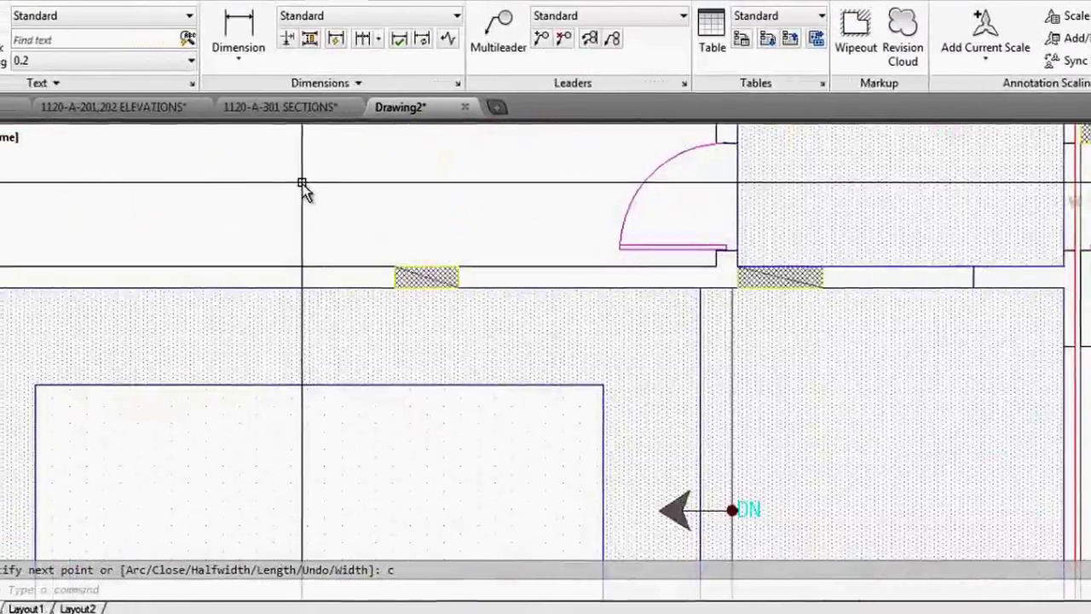
pyautogui.scroll(-2, 290, 213)
pyautogui.scroll(-2, 316, 189)
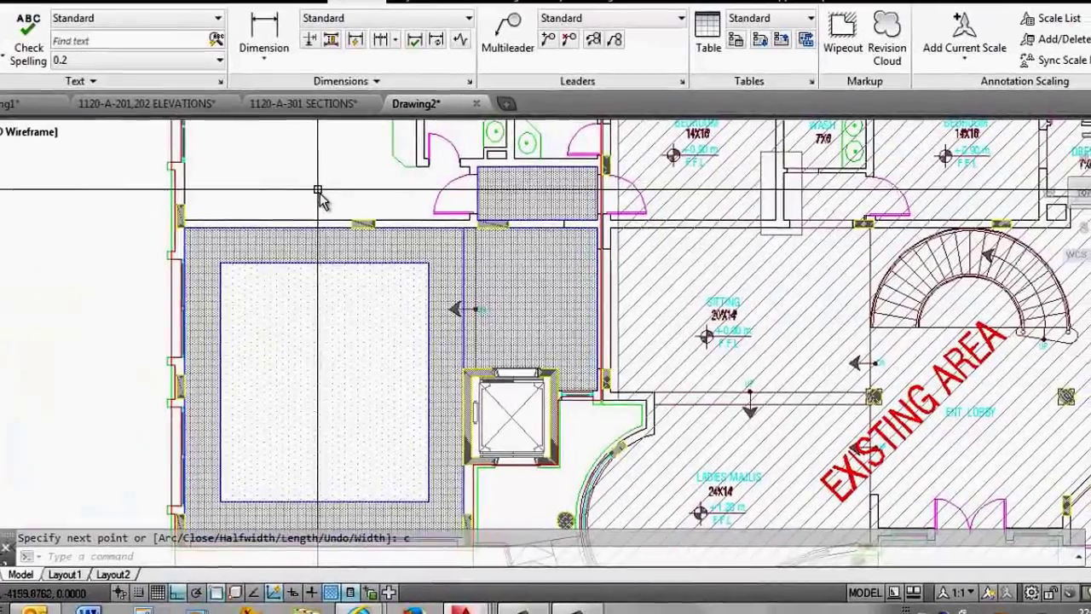
pyautogui.scroll(-1, 341, 192)
pyautogui.scroll(3, 219, 389)
pyautogui.scroll(2, 207, 353)
pyautogui.scroll(1, 207, 353)
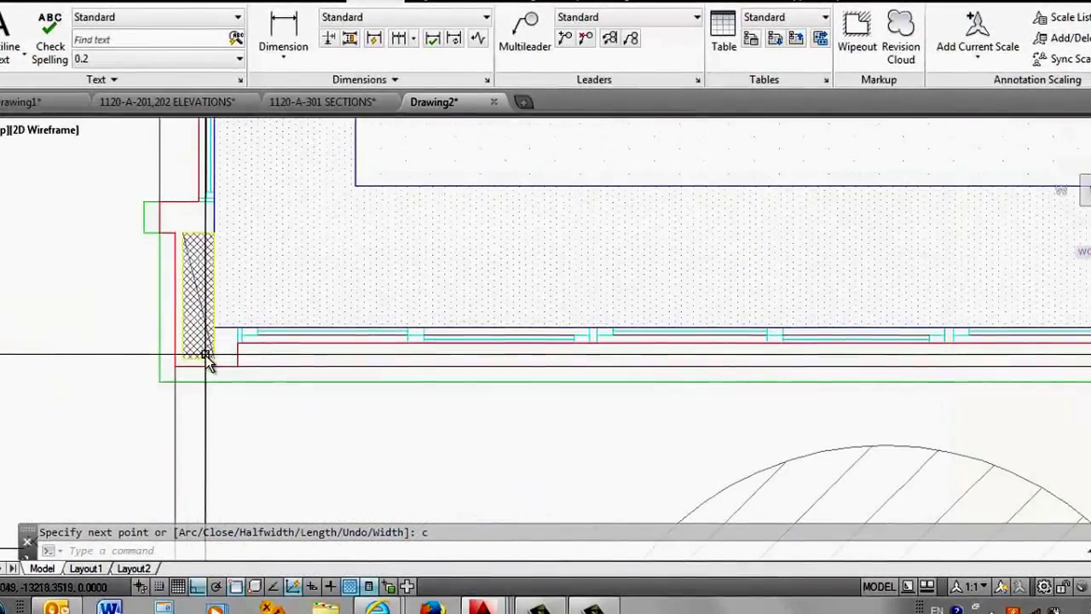
pyautogui.scroll(-4, 318, 469)
pyautogui.scroll(-2, 321, 470)
pyautogui.scroll(-2, 304, 190)
pyautogui.scroll(5, 304, 191)
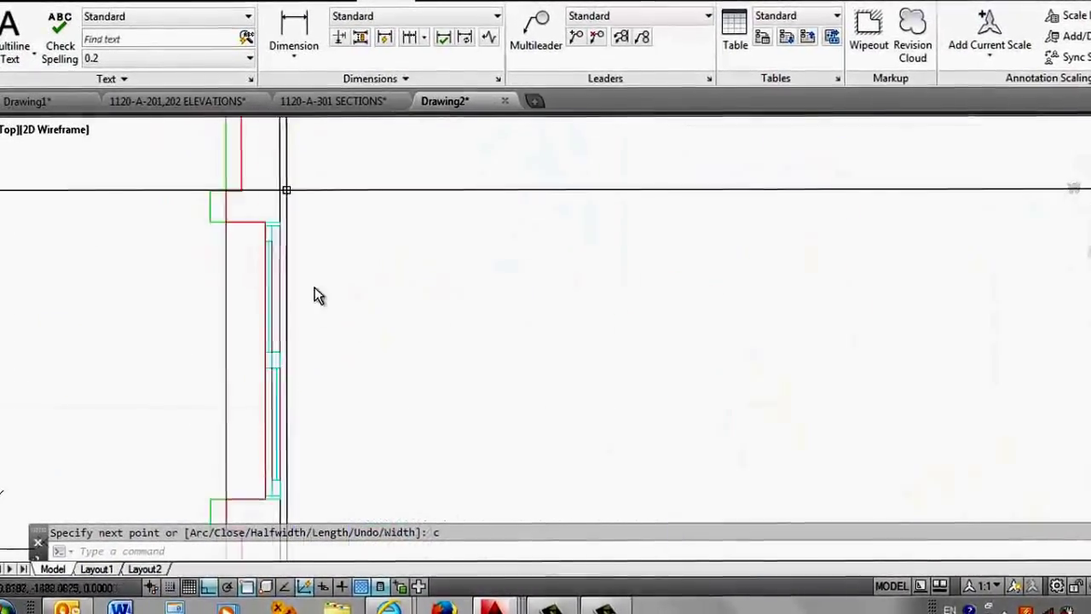
pyautogui.scroll(-1, 298, 179)
pyautogui.scroll(3, 299, 179)
pyautogui.write('pl')
pyautogui.press('Return')
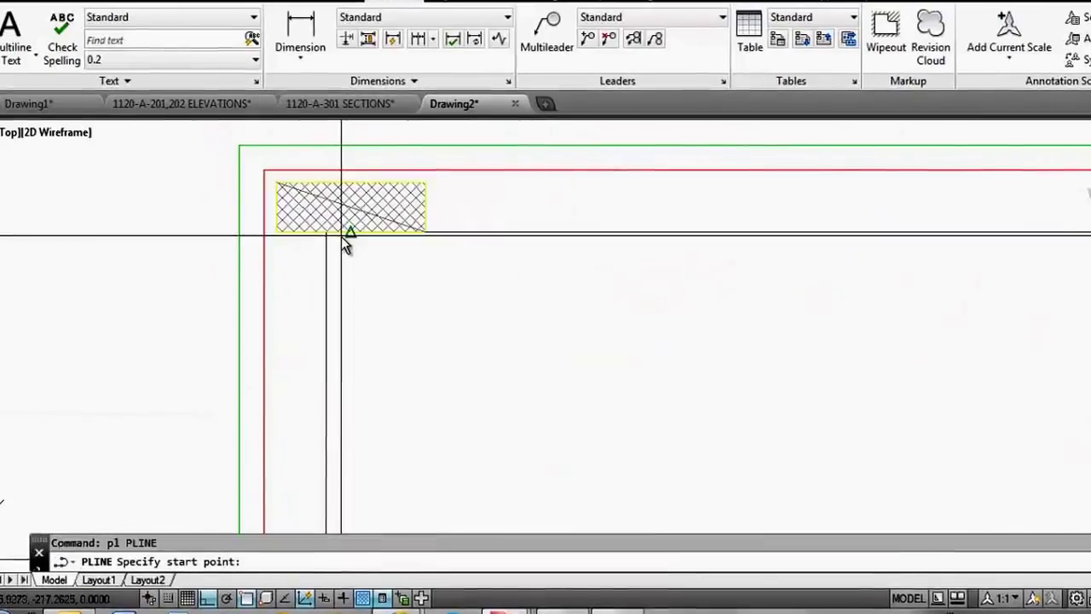
pyautogui.click(329, 234)
# Step: Add the next polyline vertex at the left wall column, following the bathroom walls
pyautogui.scroll(-4, 358, 196)
pyautogui.scroll(3, 315, 200)
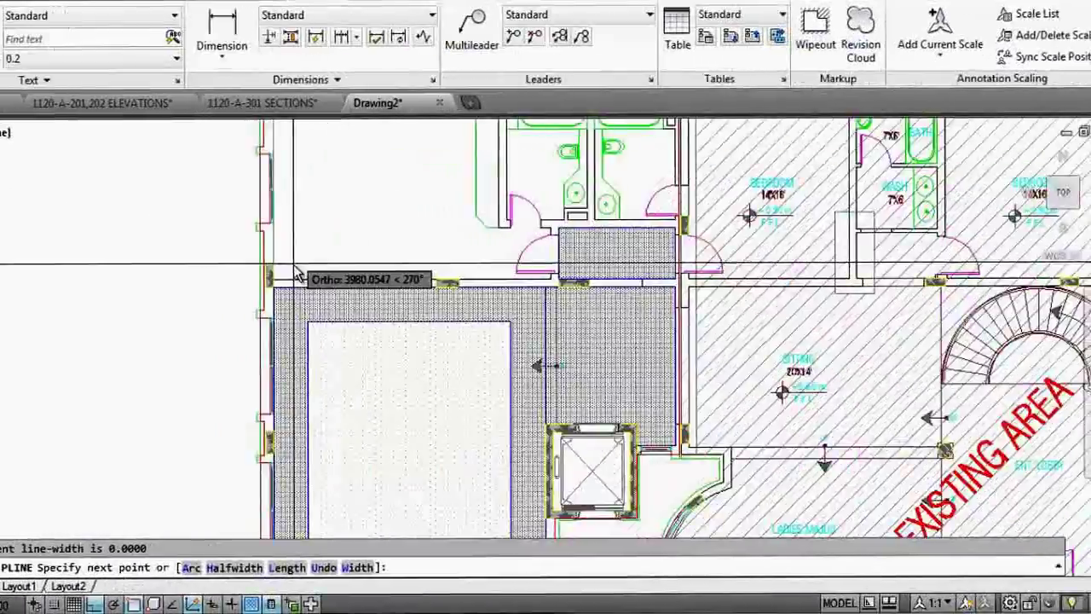
pyautogui.scroll(2, 271, 291)
pyautogui.scroll(-3, 271, 291)
pyautogui.scroll(-1, 287, 204)
pyautogui.scroll(4, 344, 438)
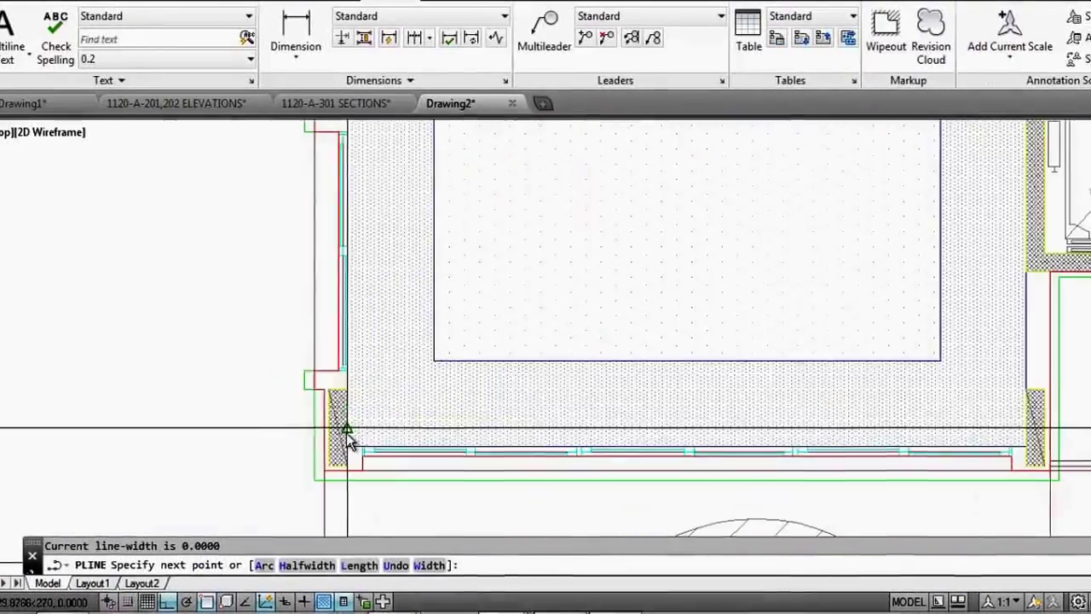
pyautogui.scroll(2, 345, 437)
pyautogui.scroll(-1, 345, 437)
pyautogui.click(336, 456)
pyautogui.scroll(-2, 256, 422)
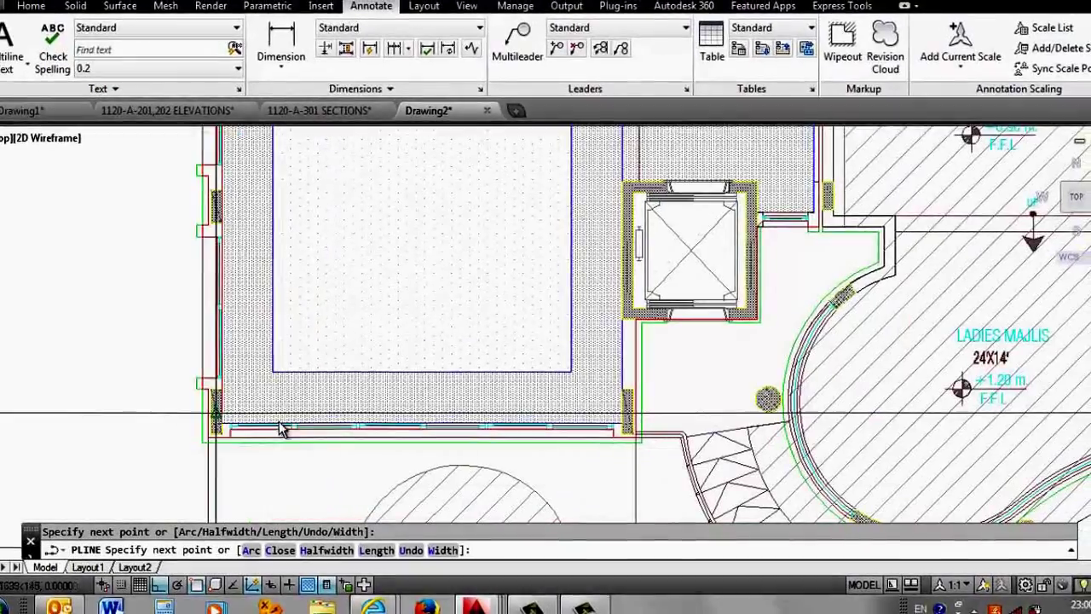
pyautogui.scroll(3, 634, 440)
pyautogui.scroll(5, 621, 438)
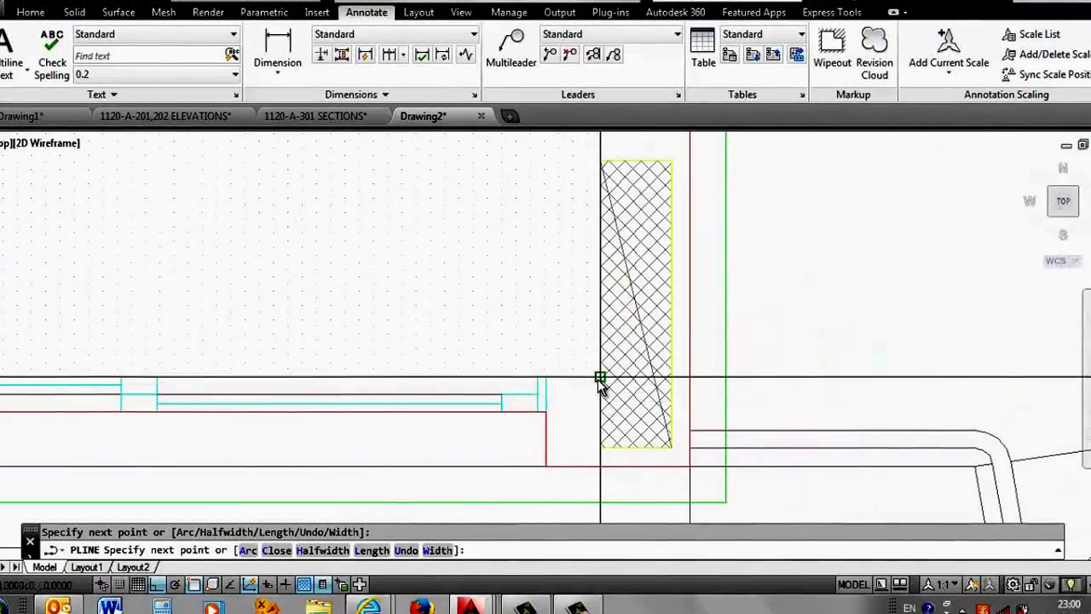
pyautogui.scroll(-6, 585, 492)
pyautogui.scroll(1, 577, 478)
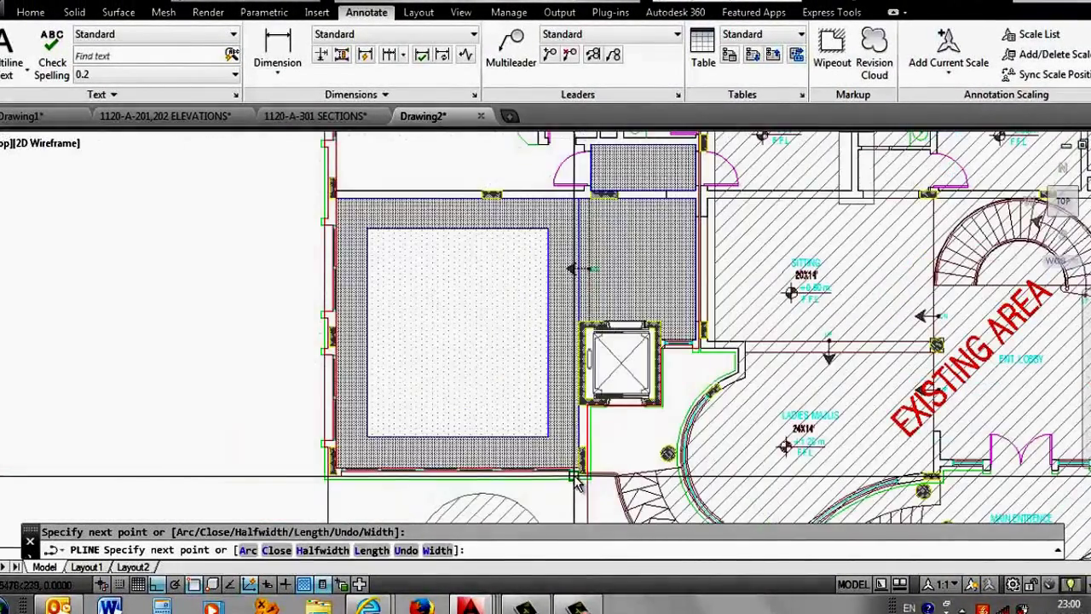
pyautogui.scroll(5, 583, 348)
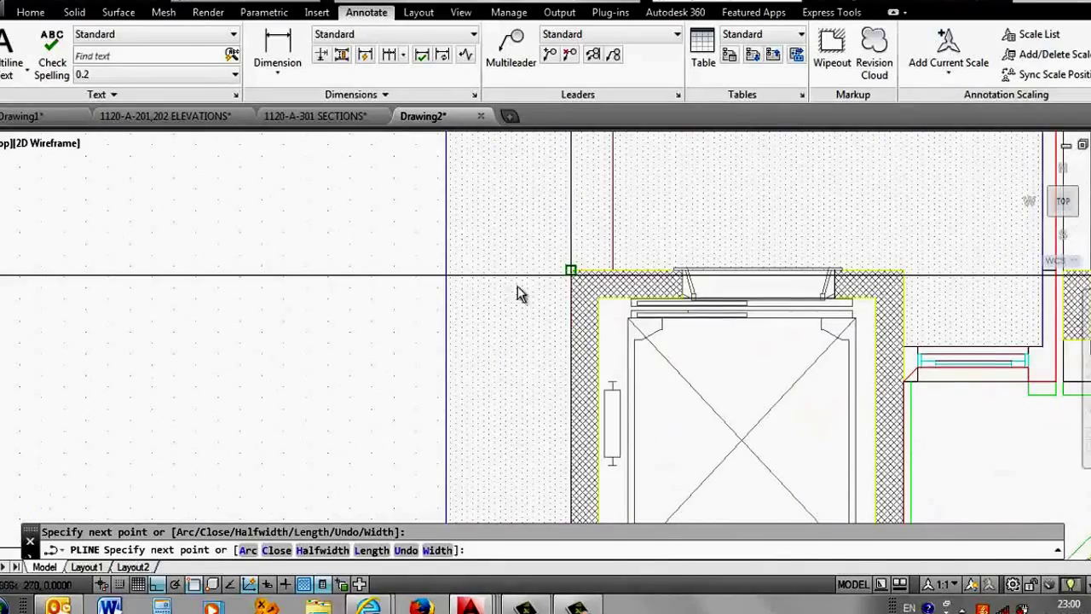
pyautogui.scroll(-5, 522, 294)
pyautogui.scroll(5, 563, 317)
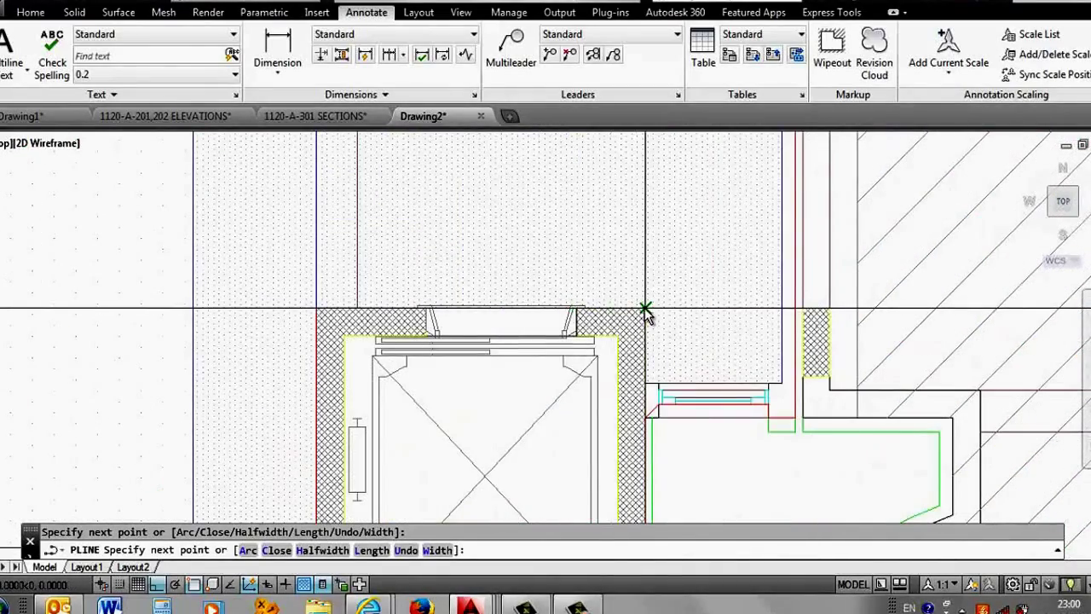
pyautogui.scroll(5, 646, 311)
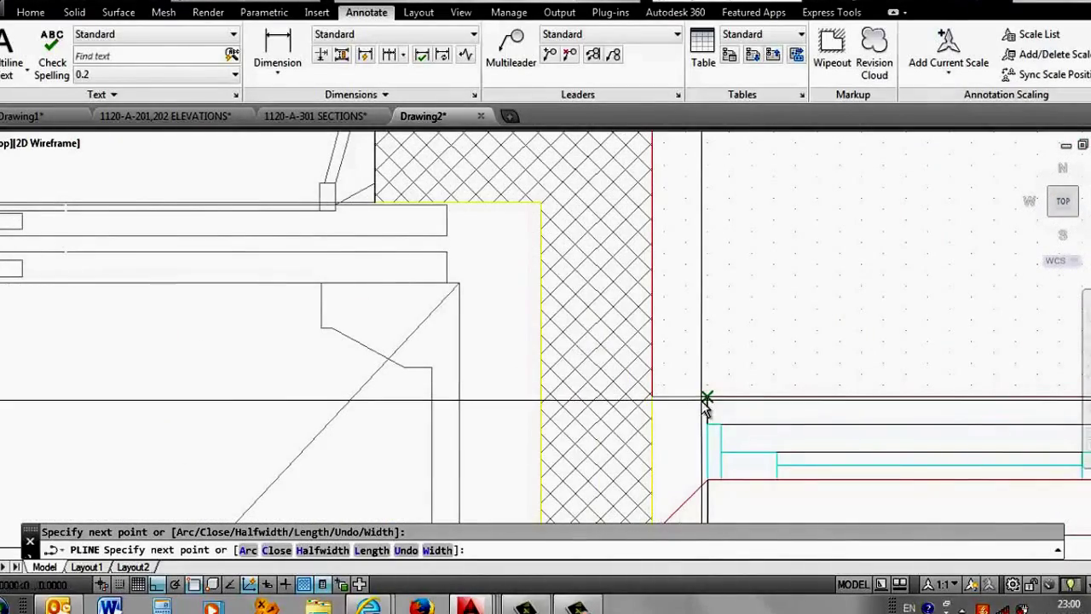
pyautogui.scroll(-3, 707, 425)
pyautogui.scroll(3, 682, 418)
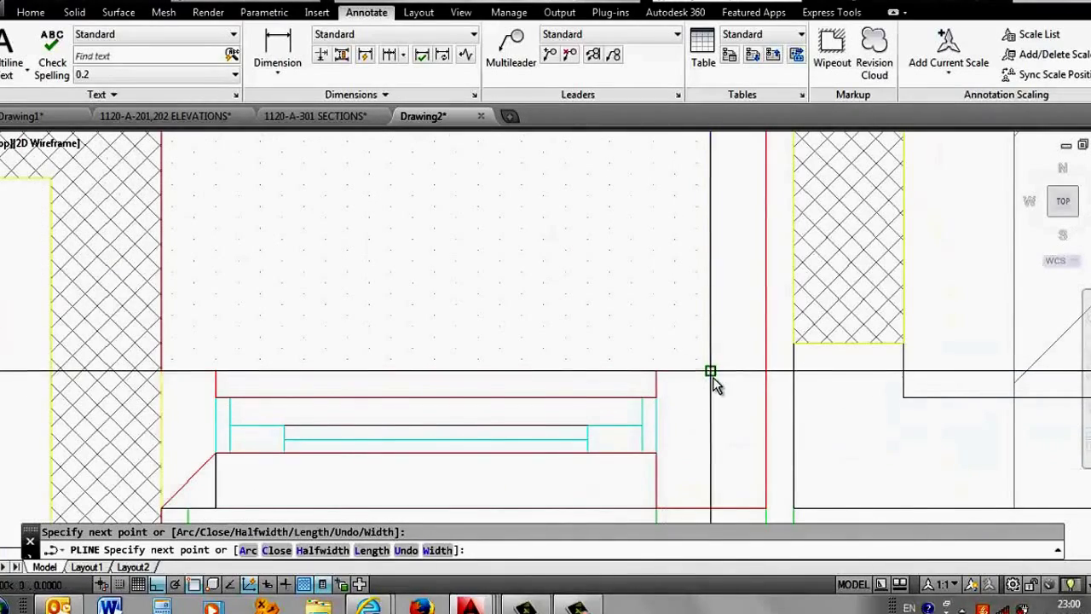
pyautogui.scroll(-3, 714, 383)
pyautogui.scroll(-3, 702, 170)
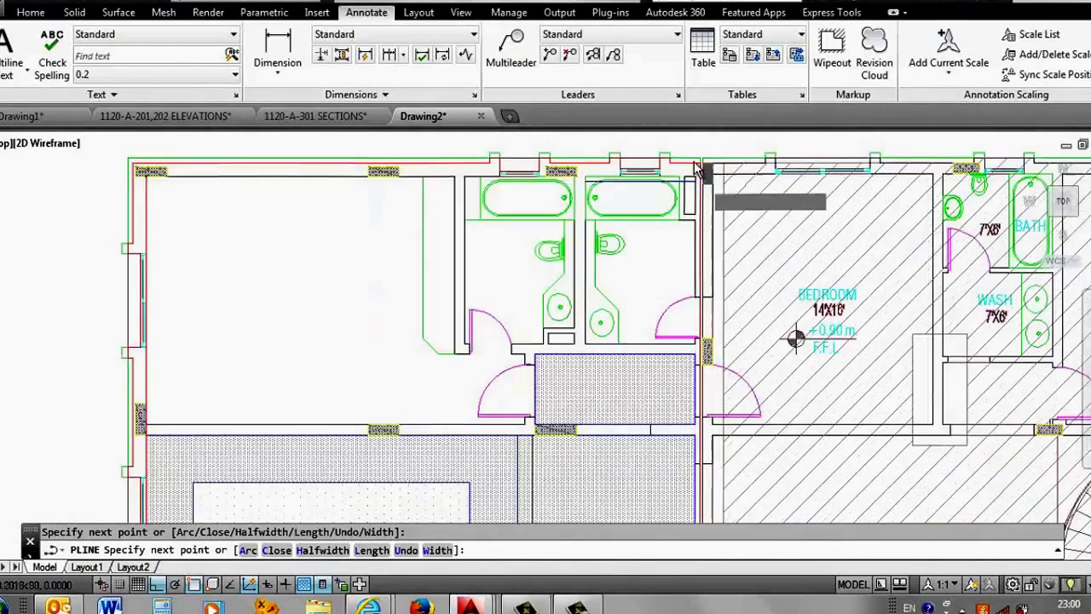
pyautogui.scroll(3, 695, 168)
pyautogui.scroll(3, 689, 166)
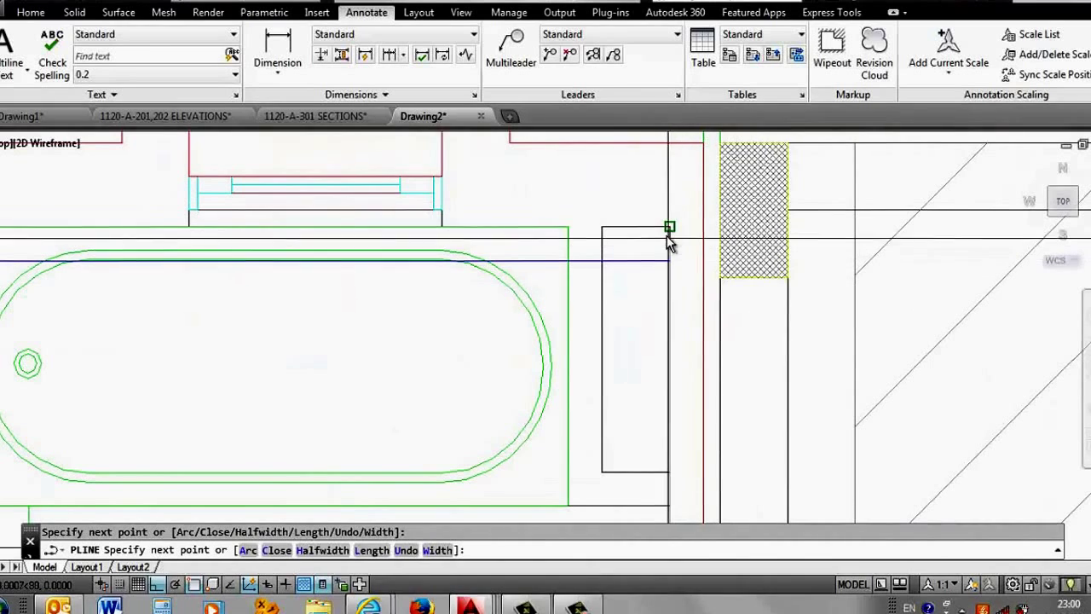
pyautogui.scroll(-3, 669, 241)
pyautogui.scroll(2, 550, 236)
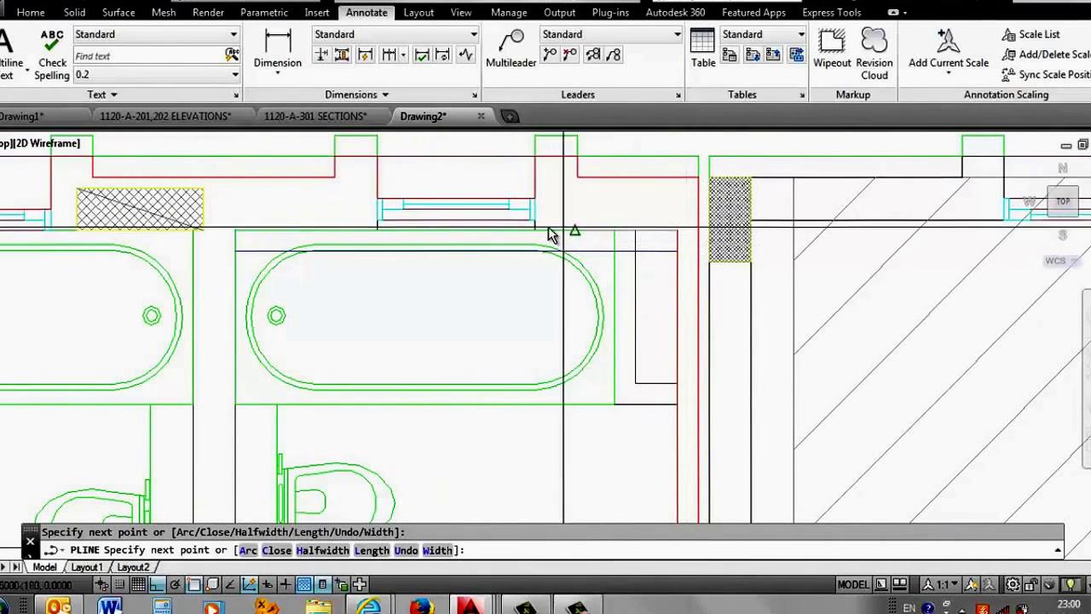
pyautogui.scroll(3, 530, 221)
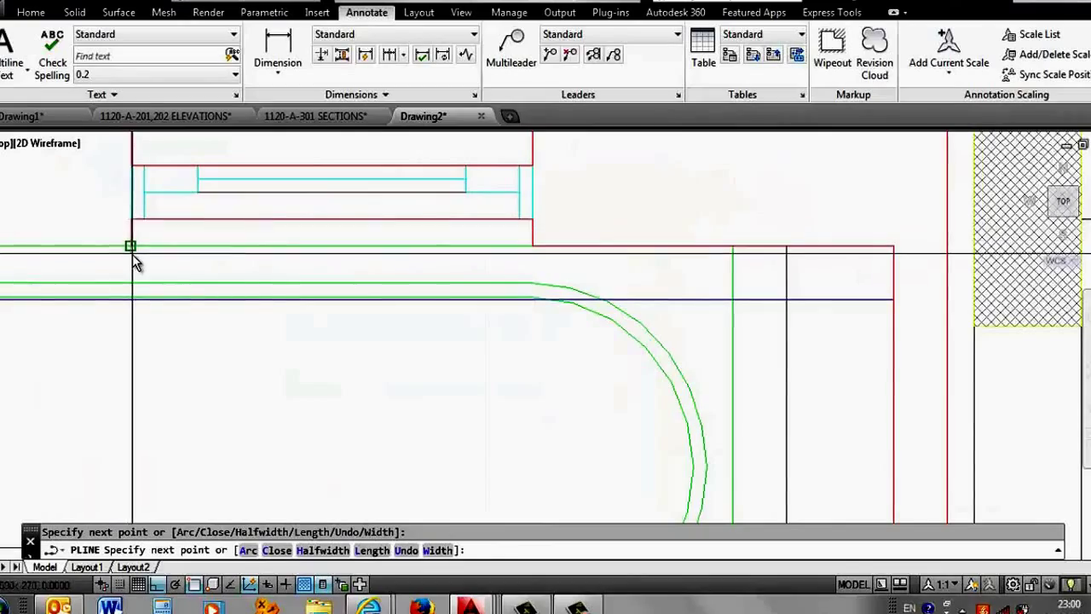
pyautogui.scroll(-3, 134, 263)
pyautogui.scroll(-1, 585, 287)
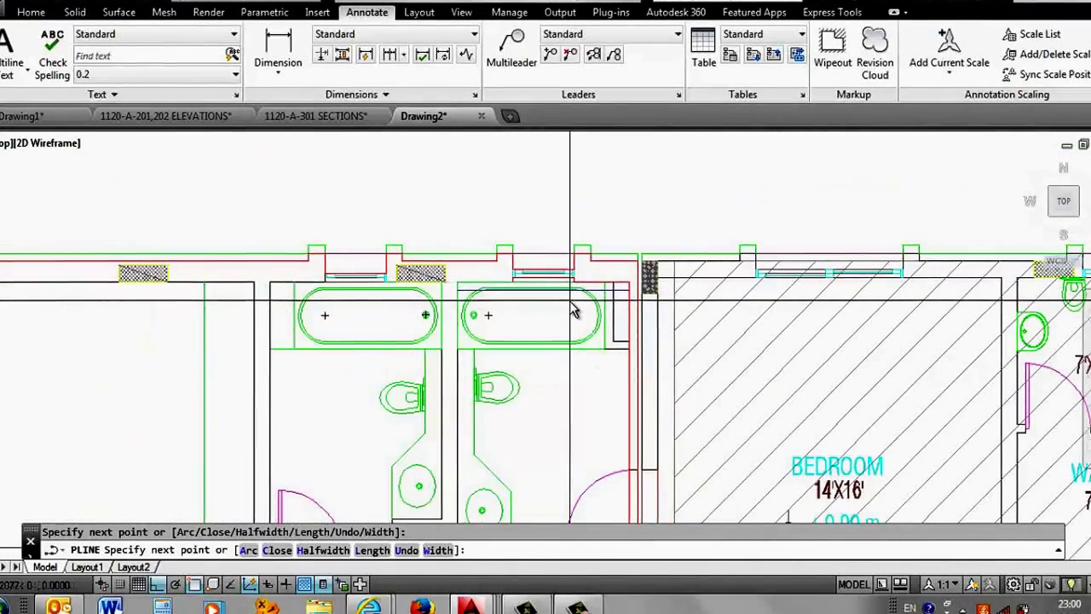
pyautogui.scroll(-3, 574, 312)
pyautogui.scroll(3, 303, 329)
# Step: Close the elevator-and-bathroom wall polyline back at its starting corner
pyautogui.write('c')
pyautogui.press('Return')
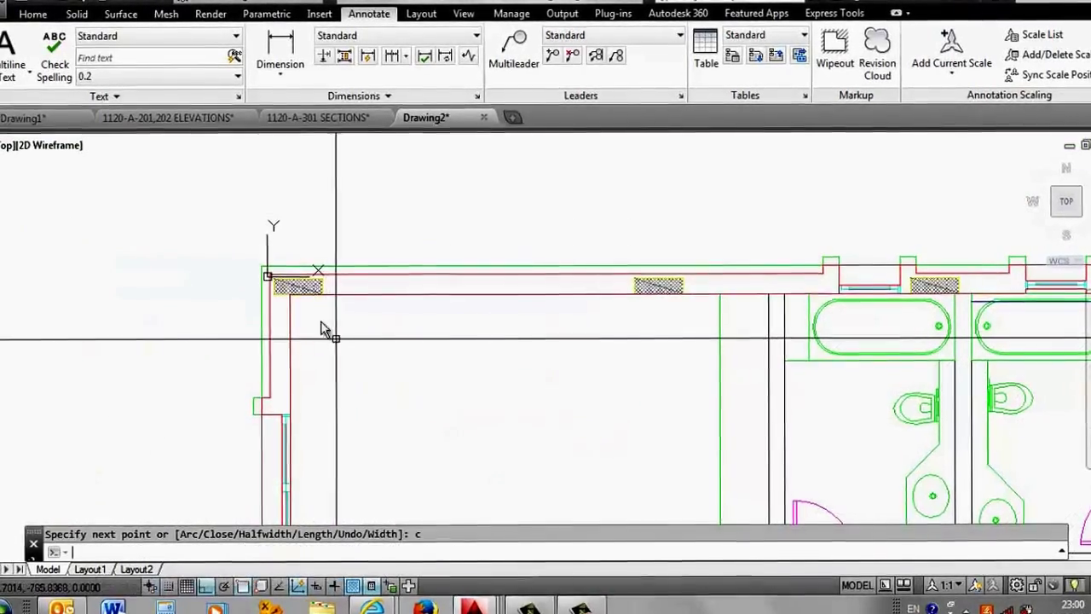
pyautogui.scroll(-3, 248, 216)
pyautogui.scroll(3, 451, 253)
pyautogui.scroll(-3, 410, 198)
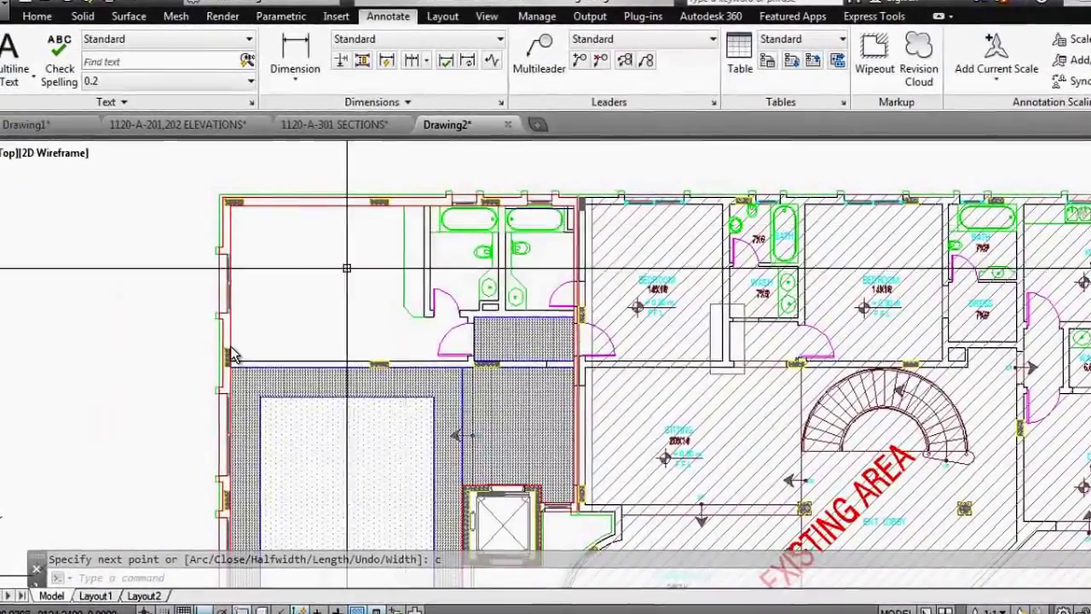
pyautogui.scroll(3, 233, 356)
pyautogui.scroll(-1, 223, 345)
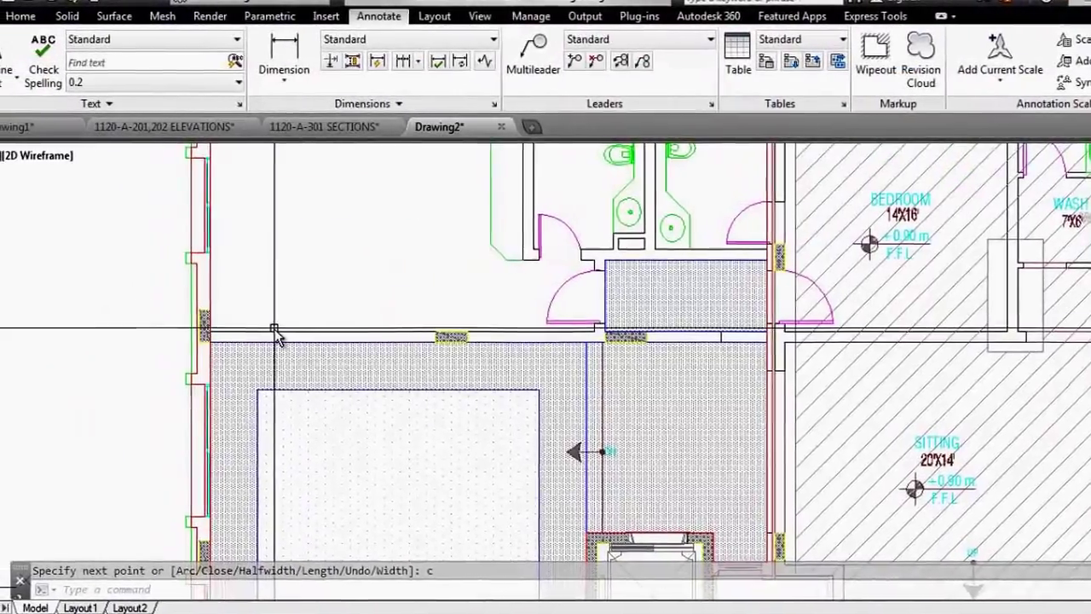
pyautogui.scroll(-3, 256, 332)
pyautogui.scroll(3, 309, 243)
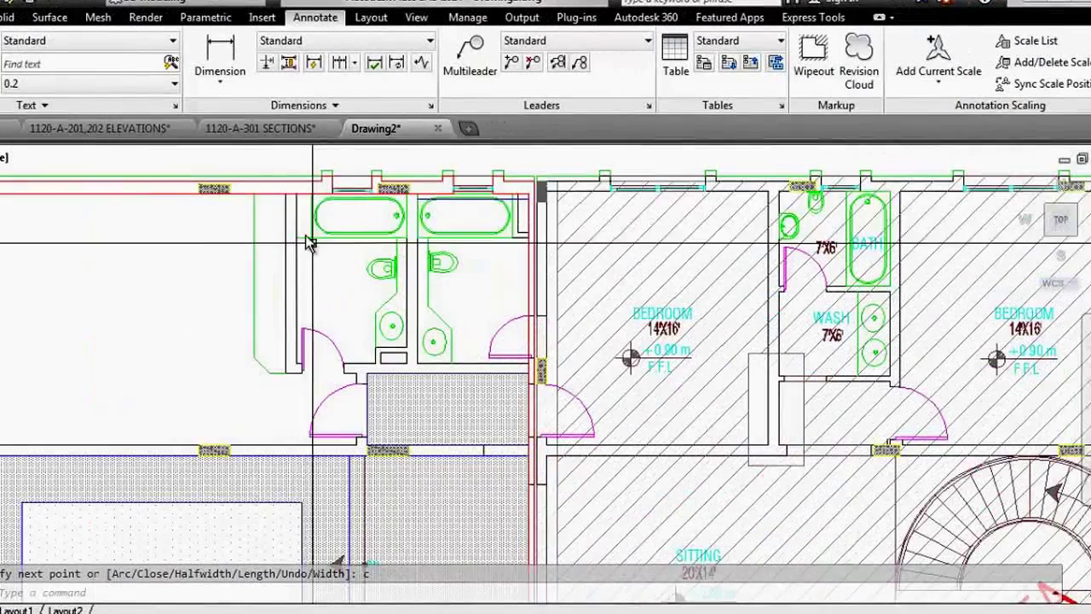
pyautogui.scroll(4, 309, 243)
pyautogui.scroll(-2, 277, 237)
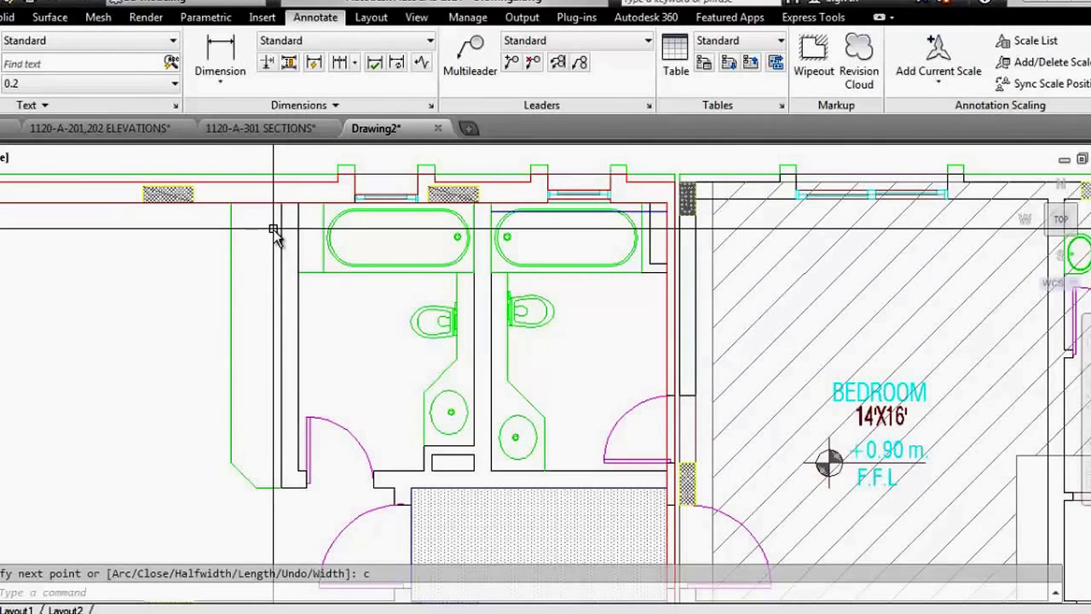
# Step: Trace a PL outline around the twin bathrooms through the upper, lower and inner wall corners
pyautogui.write('pl')
pyautogui.click(277, 230)
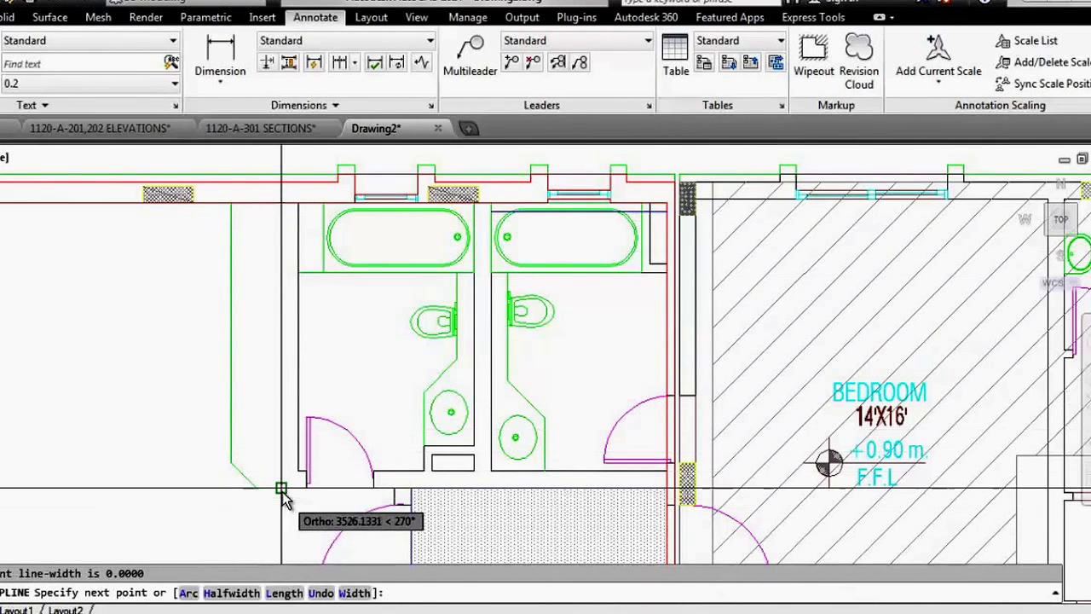
pyautogui.scroll(4, 354, 508)
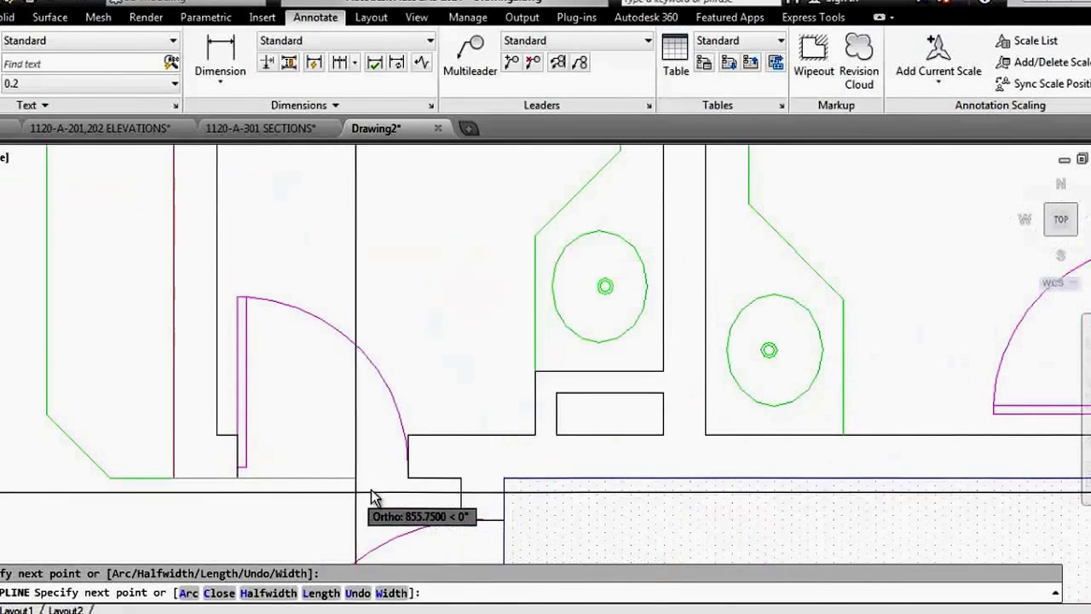
pyautogui.click(450, 481)
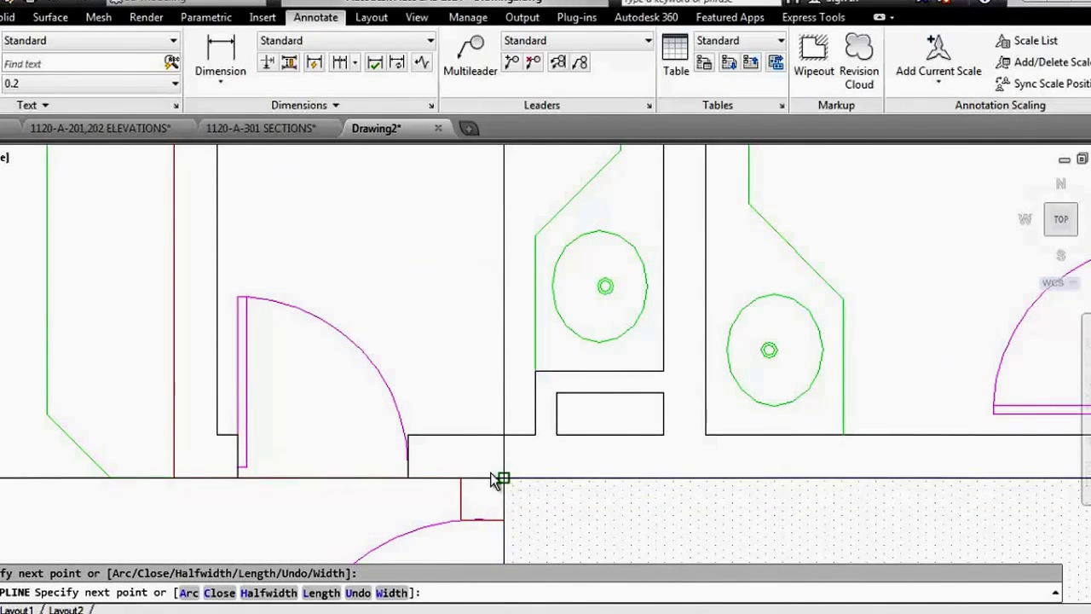
pyautogui.scroll(-3, 490, 472)
pyautogui.scroll(2, 628, 445)
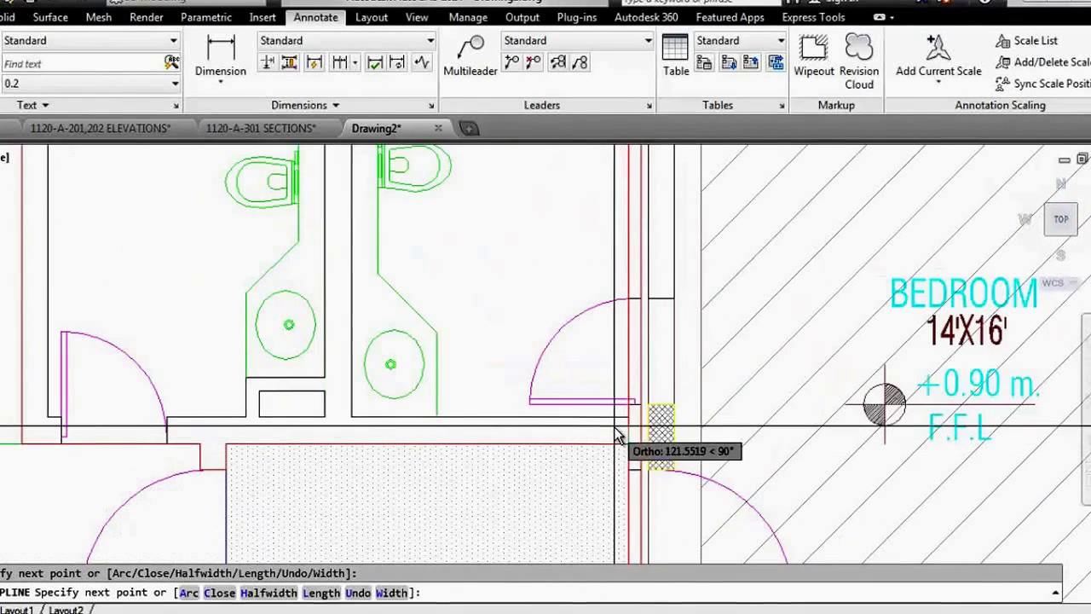
pyautogui.scroll(-3, 382, 434)
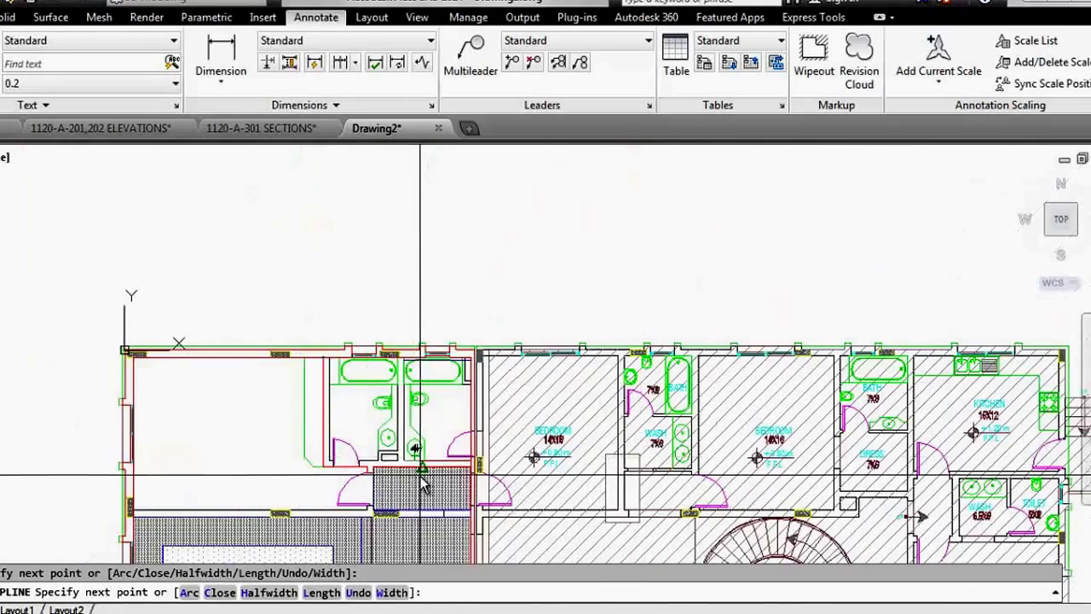
pyautogui.scroll(4, 400, 375)
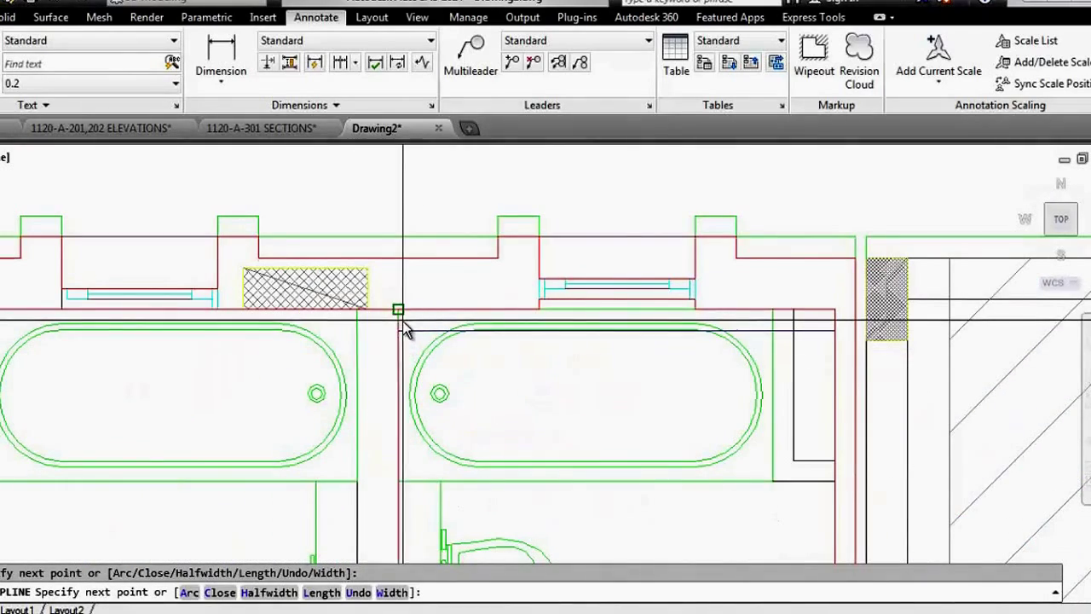
pyautogui.scroll(-3, 457, 272)
pyautogui.scroll(4, 431, 439)
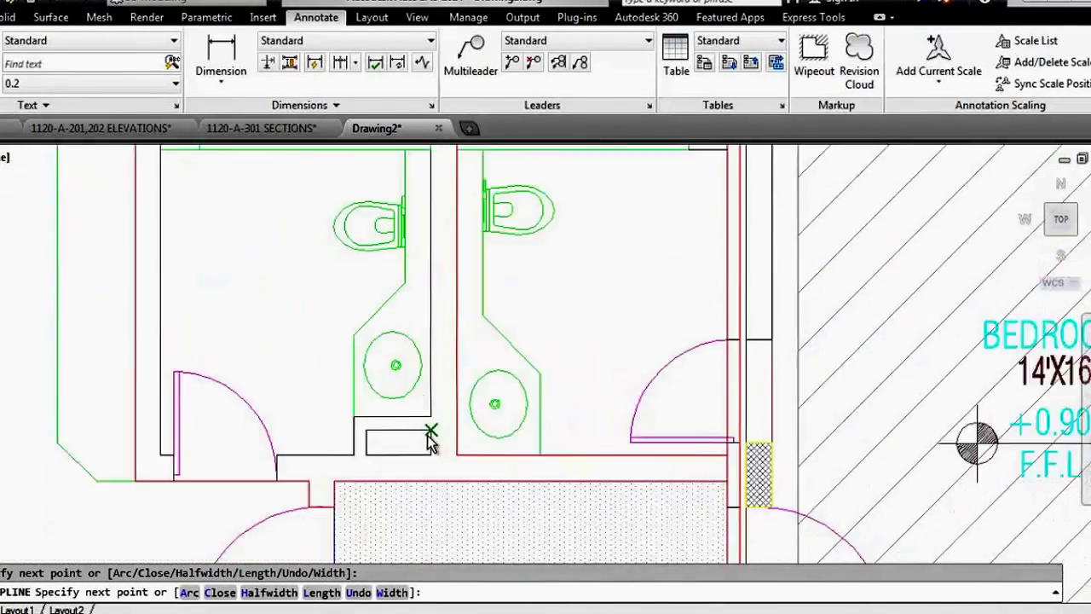
pyautogui.scroll(2, 431, 439)
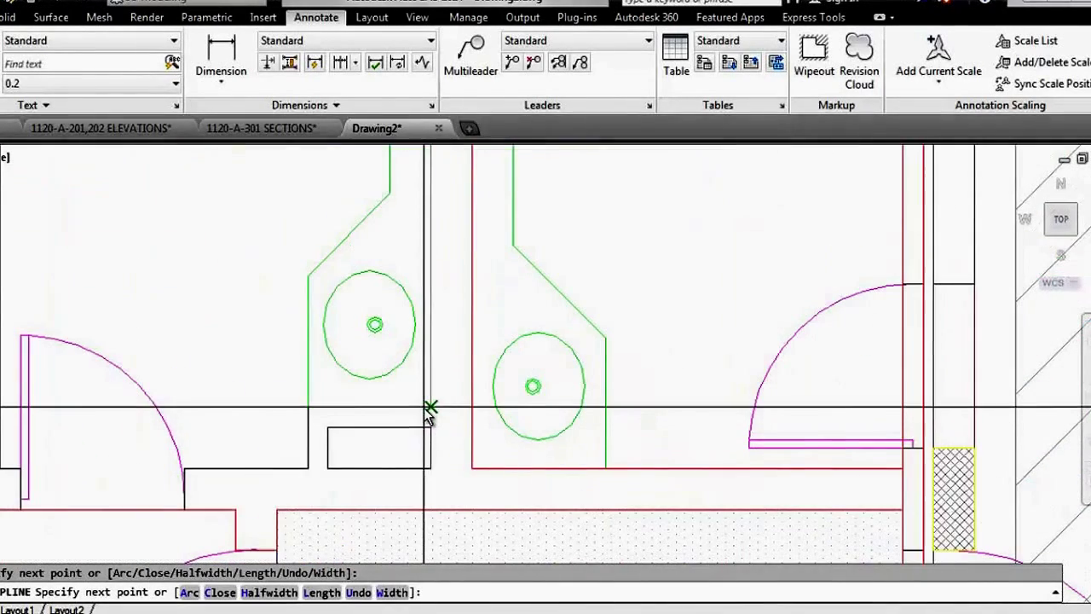
pyautogui.click(309, 468)
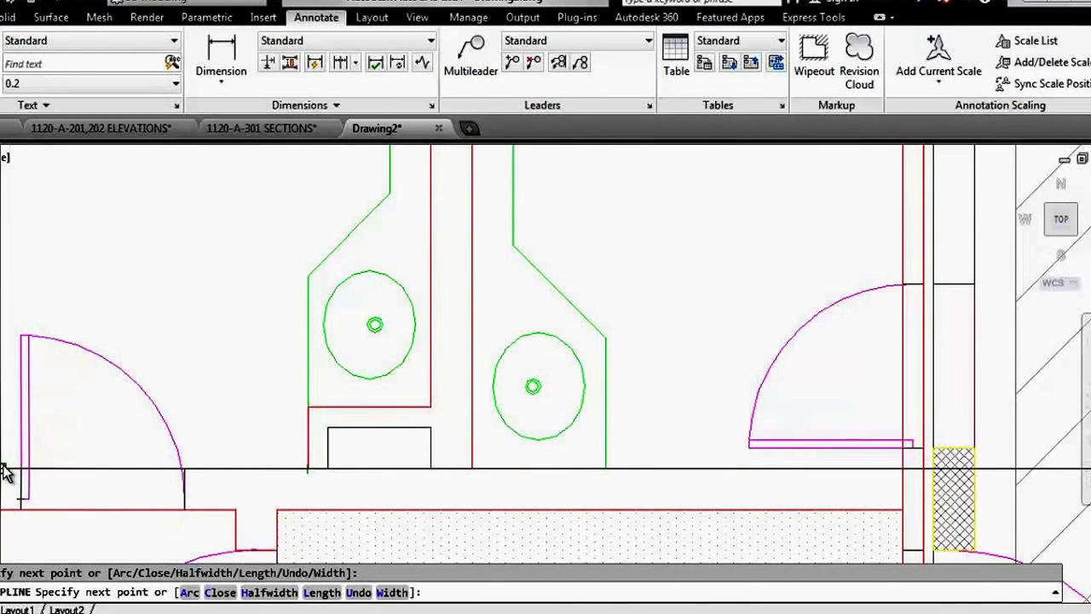
pyautogui.scroll(-3, 137, 524)
pyautogui.scroll(2, 102, 450)
pyautogui.scroll(2, 98, 384)
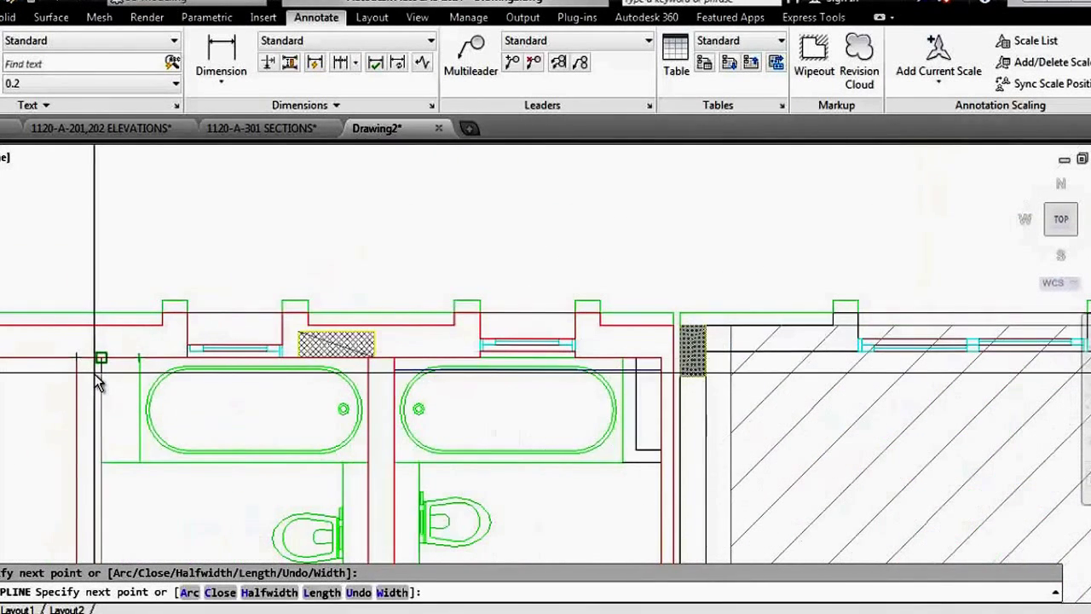
pyautogui.write('c')
pyautogui.press('Return')
pyautogui.scroll(-3, 210, 255)
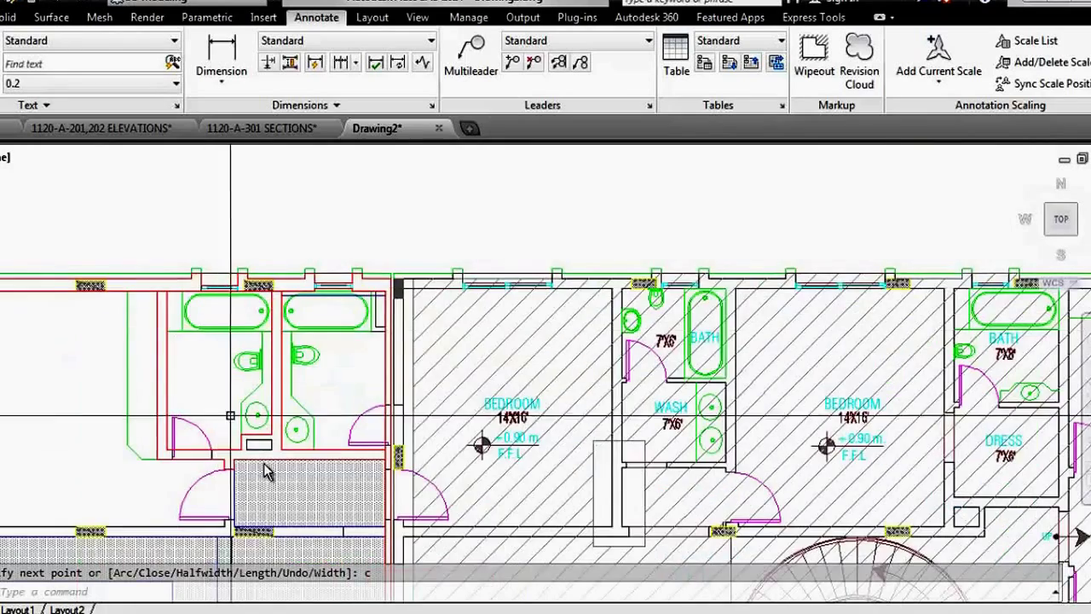
pyautogui.scroll(4, 217, 397)
# Step: Start a rectangle at the small box's corner, then cancel it
pyautogui.press('Return')
pyautogui.write('re')
pyautogui.press('Return')
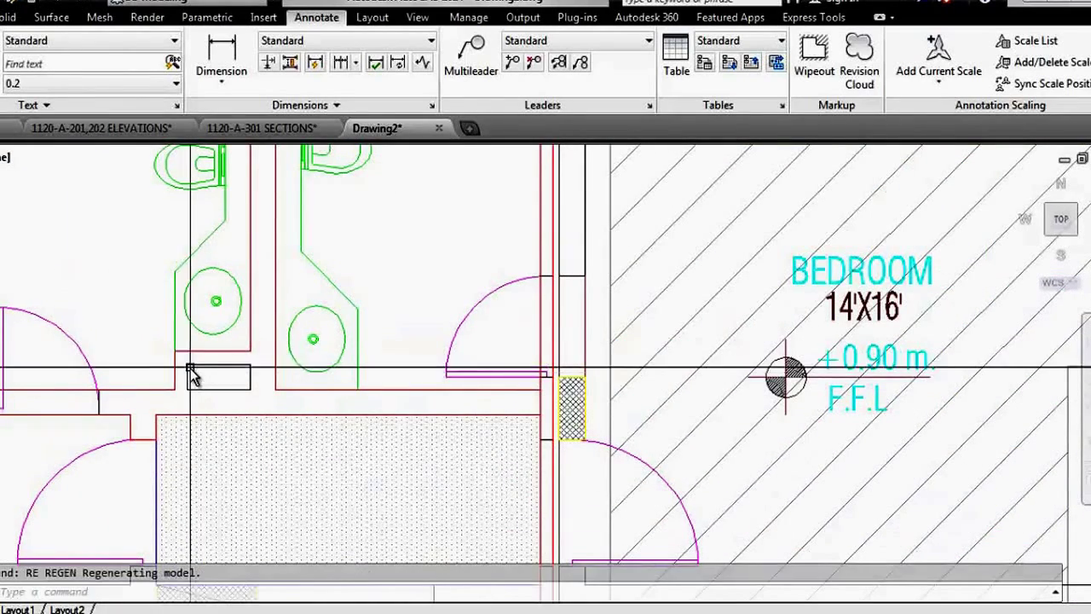
pyautogui.write('rec')
pyautogui.press('Return')
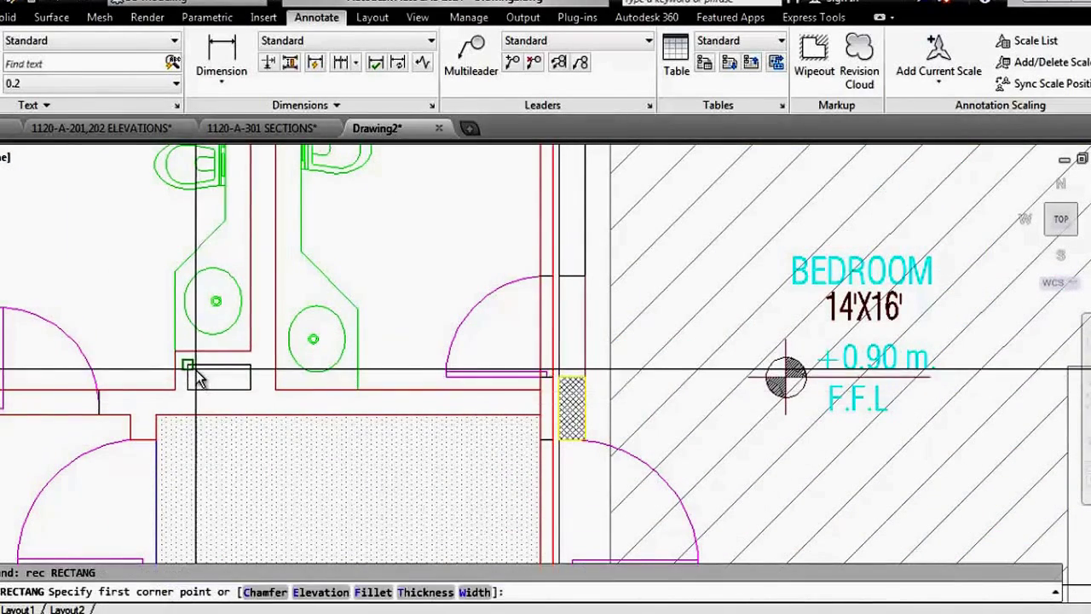
pyautogui.click(187, 364)
pyautogui.scroll(-3, 324, 384)
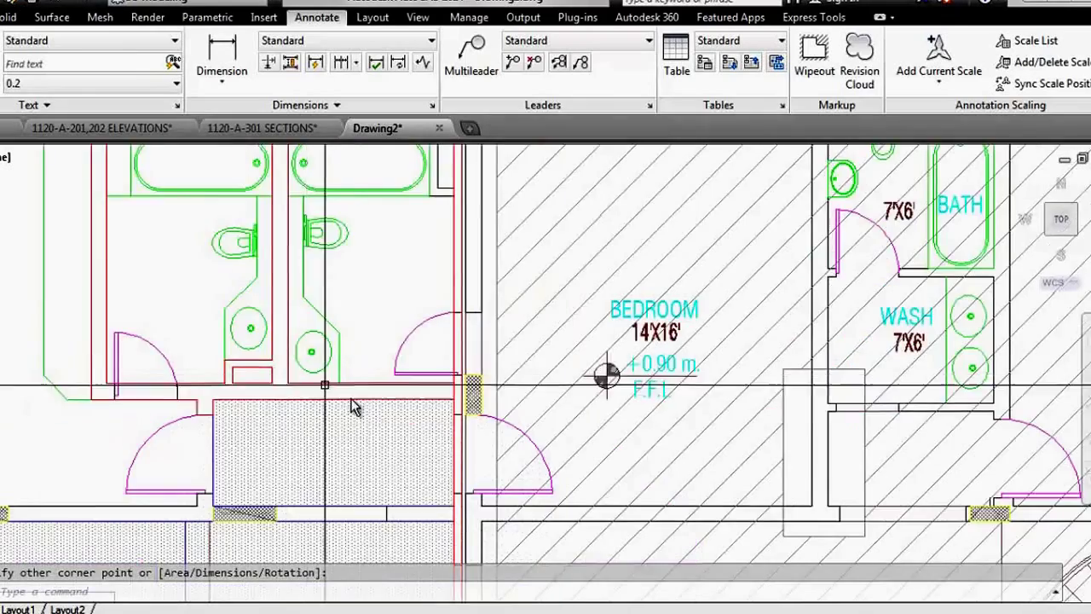
pyautogui.scroll(-2, 358, 387)
pyautogui.press('Escape')
pyautogui.scroll(5, 390, 297)
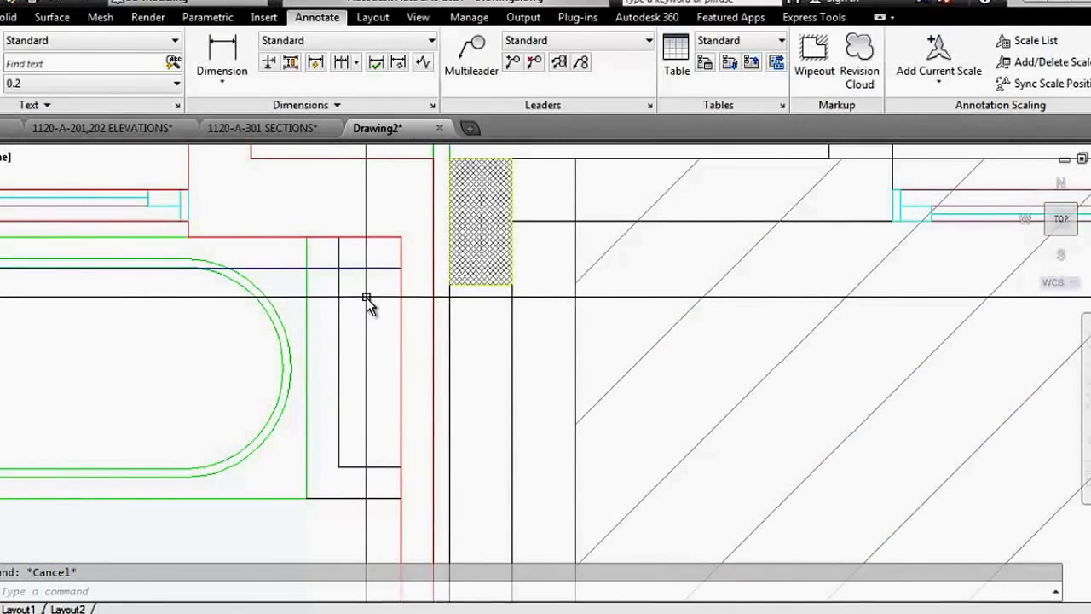
# Step: Draw two rectangles snapped to the wall corners beside the twin bathrooms
pyautogui.write('rec')
pyautogui.press('Return')
pyautogui.click(401, 237)
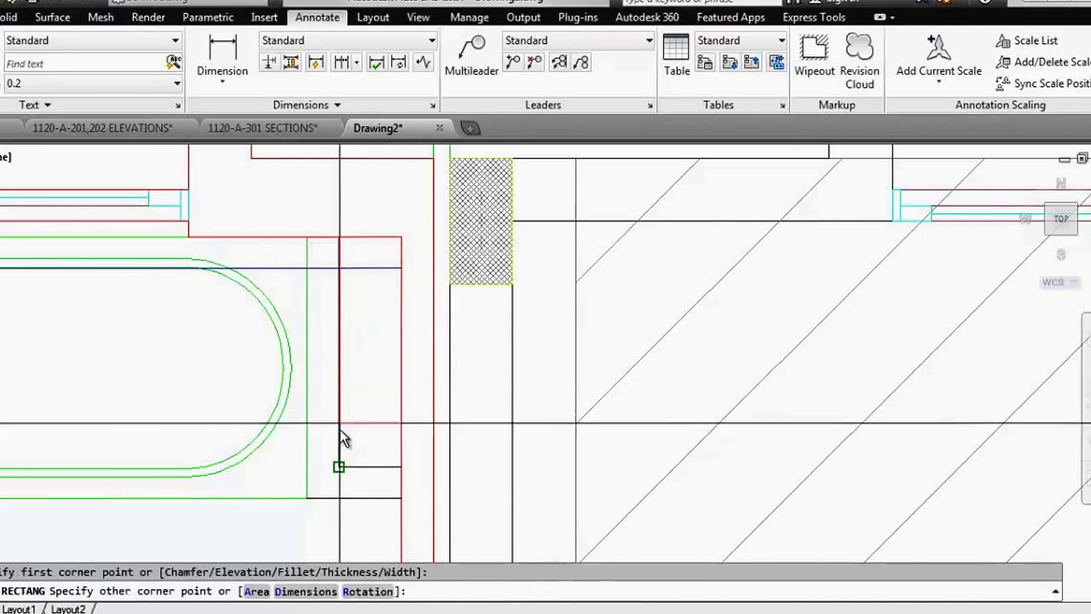
pyautogui.click(338, 466)
pyautogui.press('Return')
pyautogui.click(400, 237)
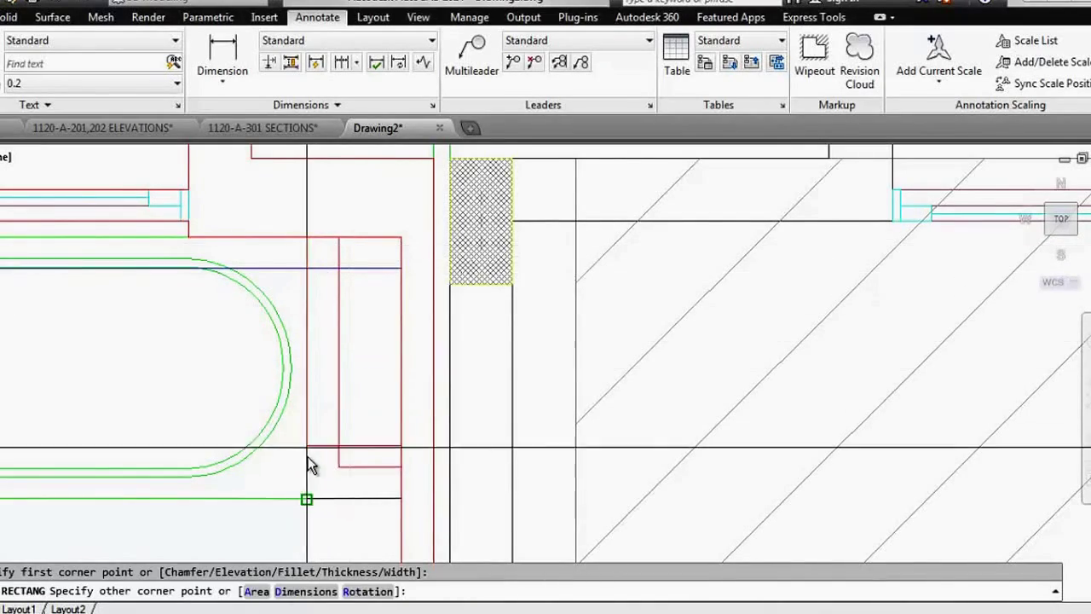
pyautogui.click(307, 497)
pyautogui.scroll(-3, 372, 239)
pyautogui.scroll(-3, 367, 273)
pyautogui.scroll(1, 360, 333)
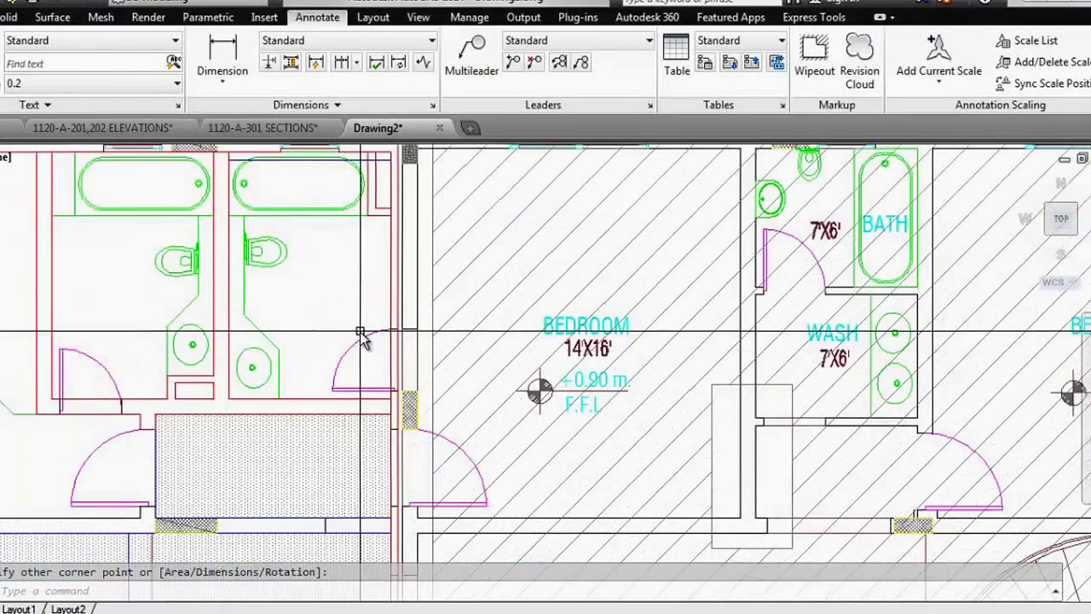
pyautogui.scroll(-1, 365, 341)
pyautogui.scroll(4, 360, 364)
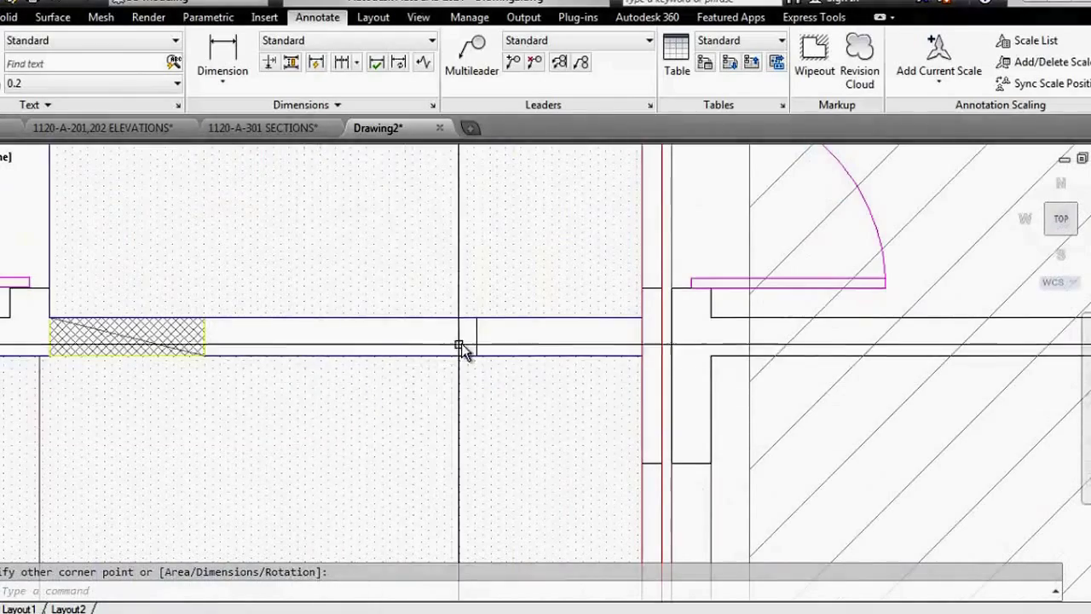
pyautogui.scroll(-3, 462, 348)
pyautogui.scroll(3, 290, 341)
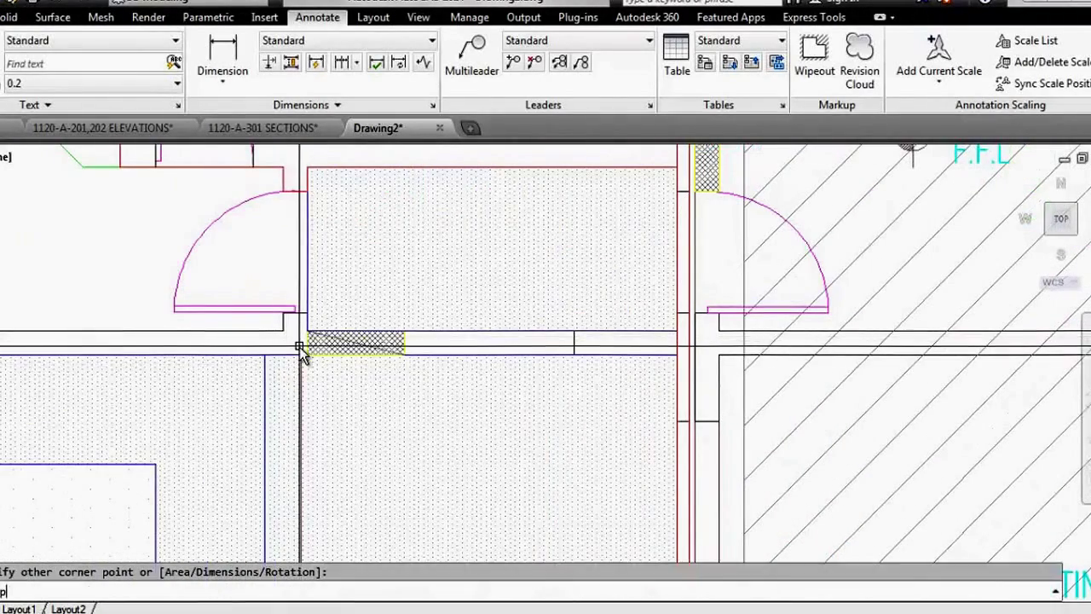
# Step: Finish the last wall rectangle and trace a closed polyline along the wall below the bathrooms
pyautogui.click(301, 349)
pyautogui.write('pl')
pyautogui.press('Return')
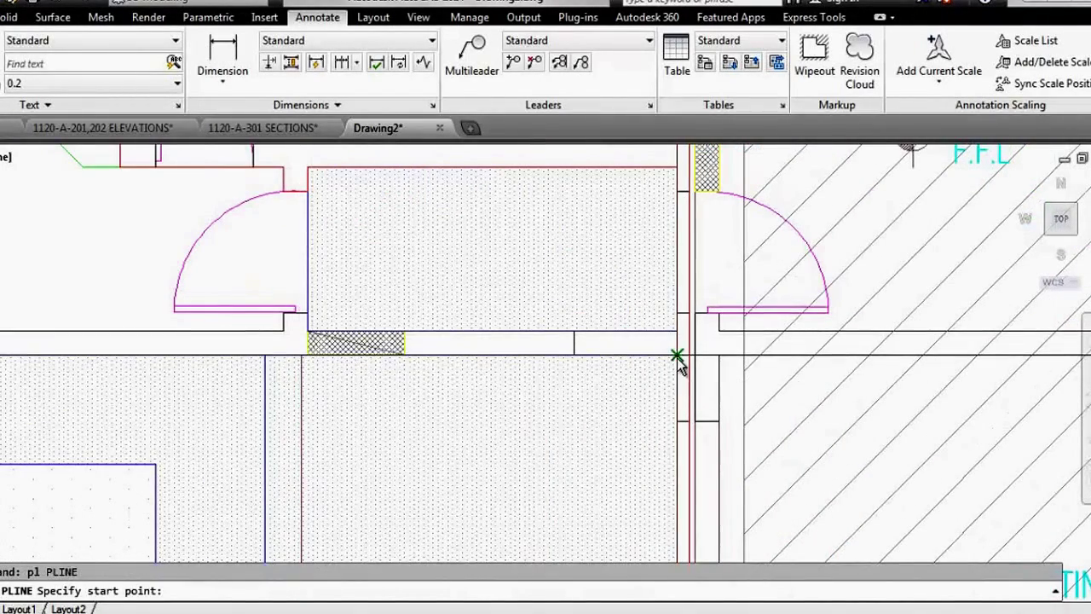
pyautogui.click(677, 333)
pyautogui.scroll(-2, 677, 337)
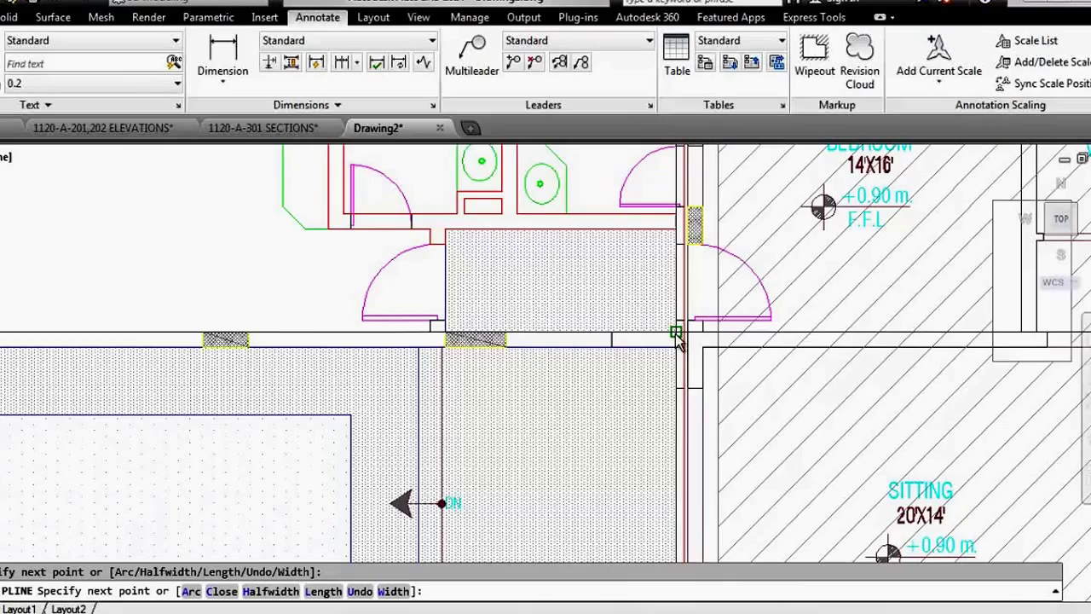
pyautogui.click(445, 334)
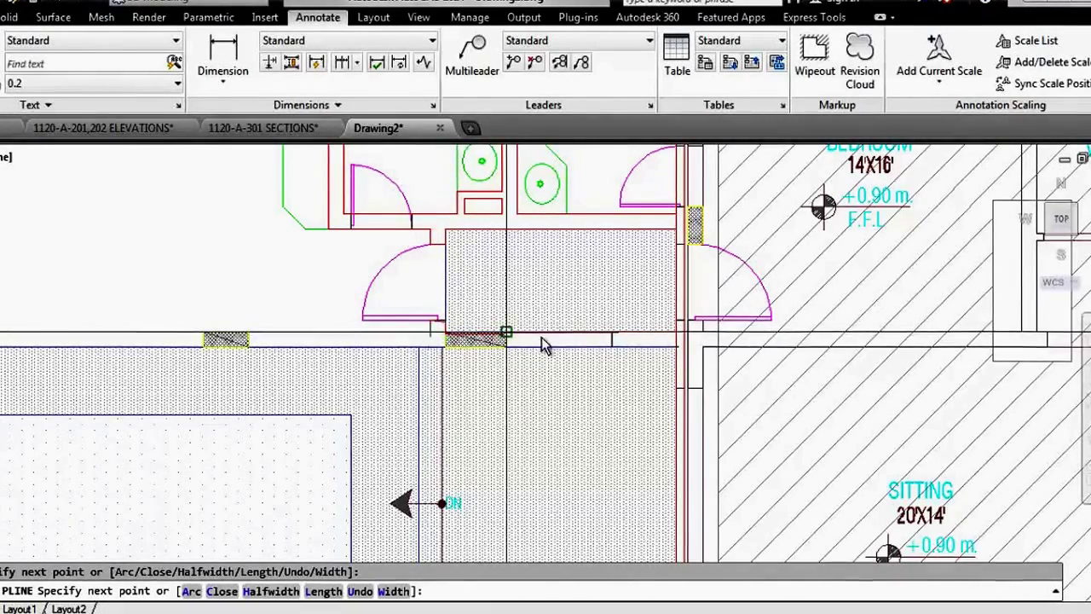
pyautogui.scroll(-3, 541, 340)
pyautogui.scroll(3, 440, 358)
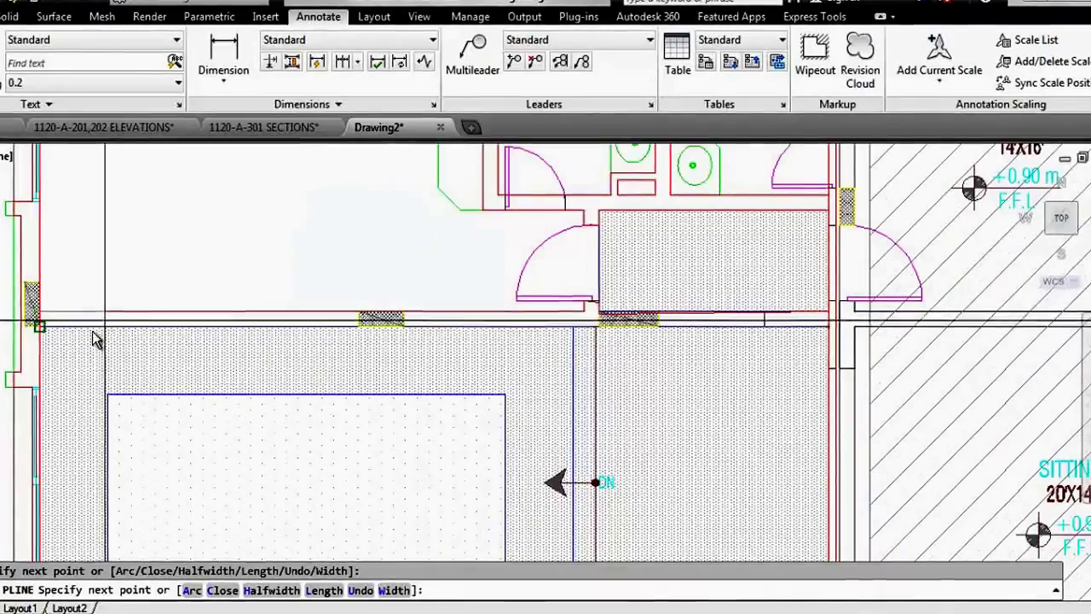
pyautogui.scroll(-2, 86, 333)
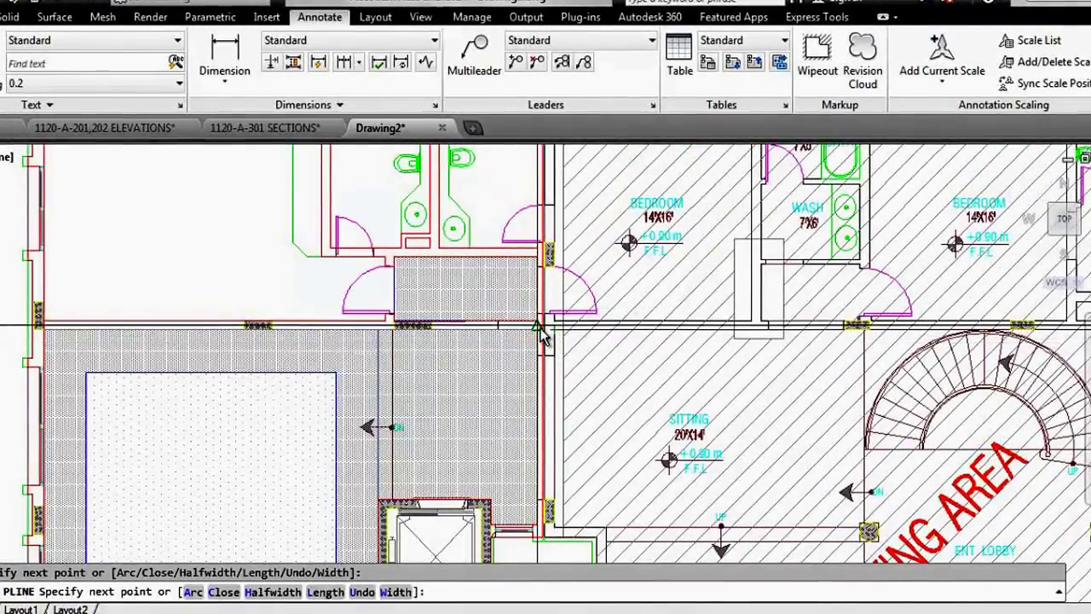
pyautogui.write('c')
pyautogui.press('Return')
# Step: Zoom around the plan to inspect the newly traced wall outlines
pyautogui.scroll(-1, 394, 370)
pyautogui.scroll(-2, 389, 349)
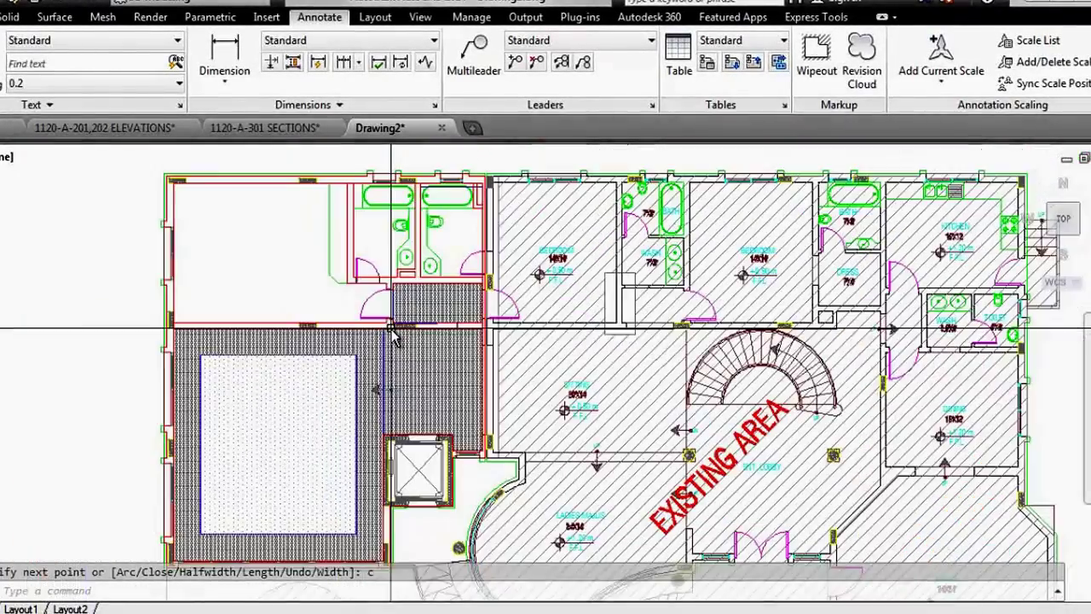
pyautogui.scroll(2, 384, 358)
pyautogui.scroll(-2, 380, 392)
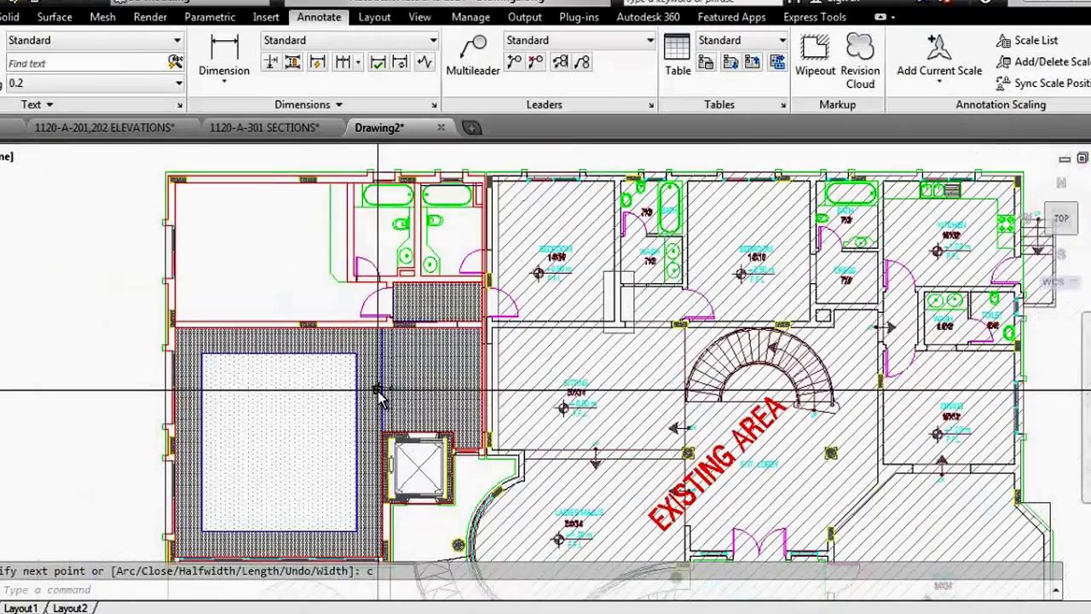
pyautogui.scroll(3, 418, 239)
pyautogui.scroll(-1, 438, 195)
pyautogui.scroll(-1, 389, 214)
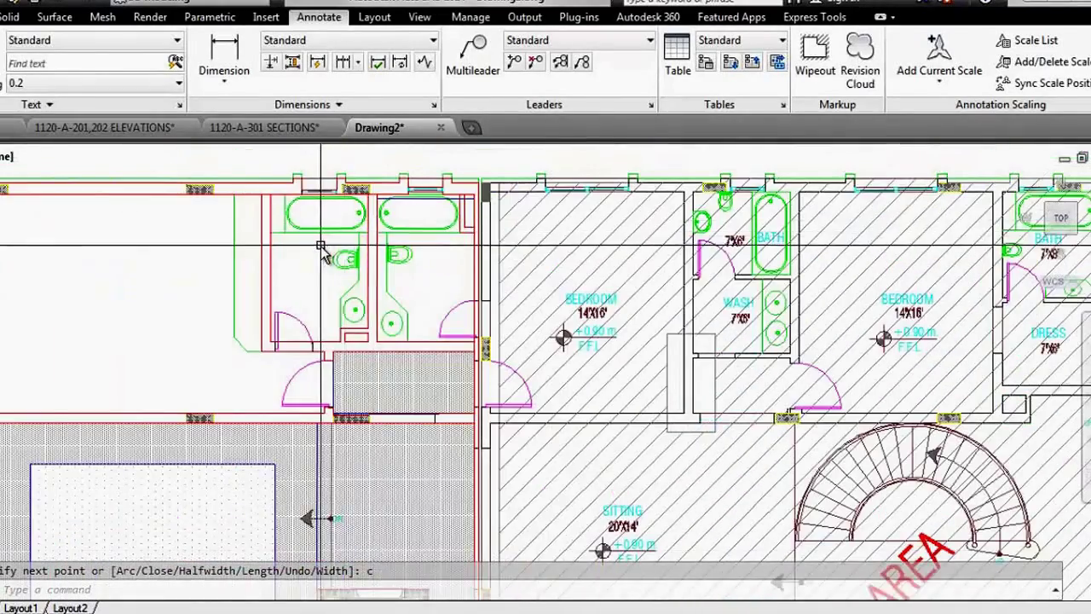
pyautogui.scroll(-1, 341, 226)
pyautogui.scroll(4, 292, 224)
pyautogui.scroll(2, 293, 224)
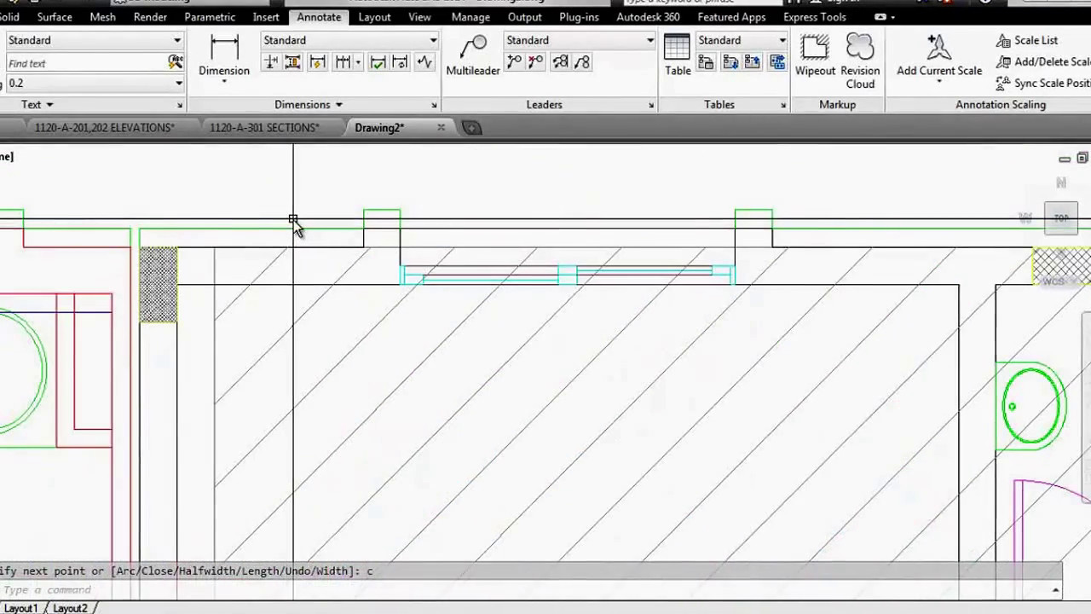
# Step: Start a new polyline (PL) at the hatched column corner and trace vertices along the outer wall
pyautogui.write('pl')
pyautogui.press('Return')
pyautogui.scroll(3, 127, 231)
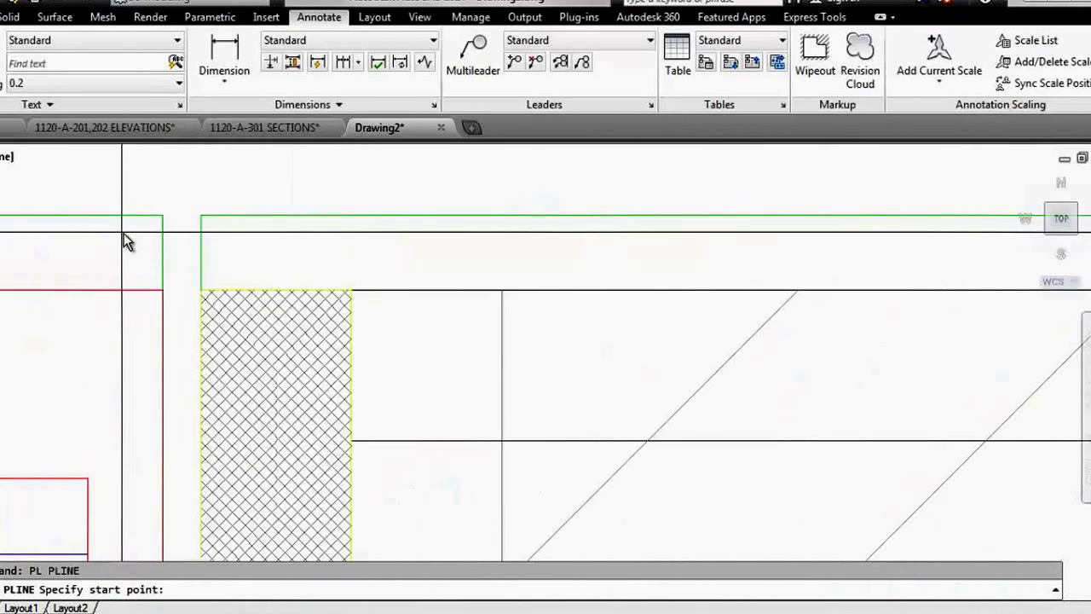
pyautogui.click(199, 287)
pyautogui.scroll(-1, 199, 287)
pyautogui.scroll(-3, 380, 262)
pyautogui.scroll(3, 380, 263)
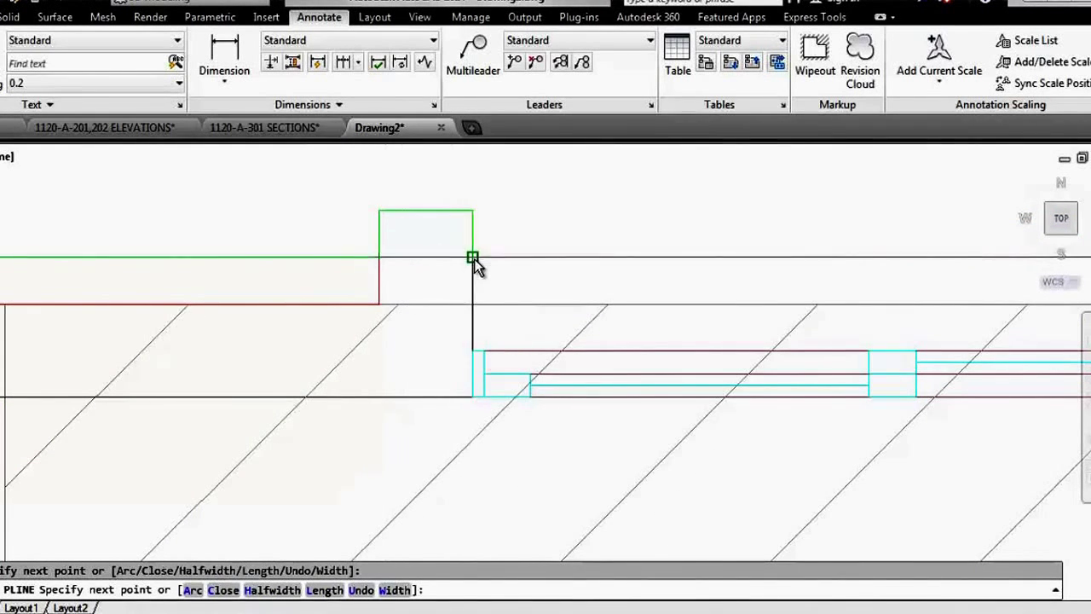
pyautogui.scroll(-3, 472, 346)
pyautogui.scroll(3, 292, 338)
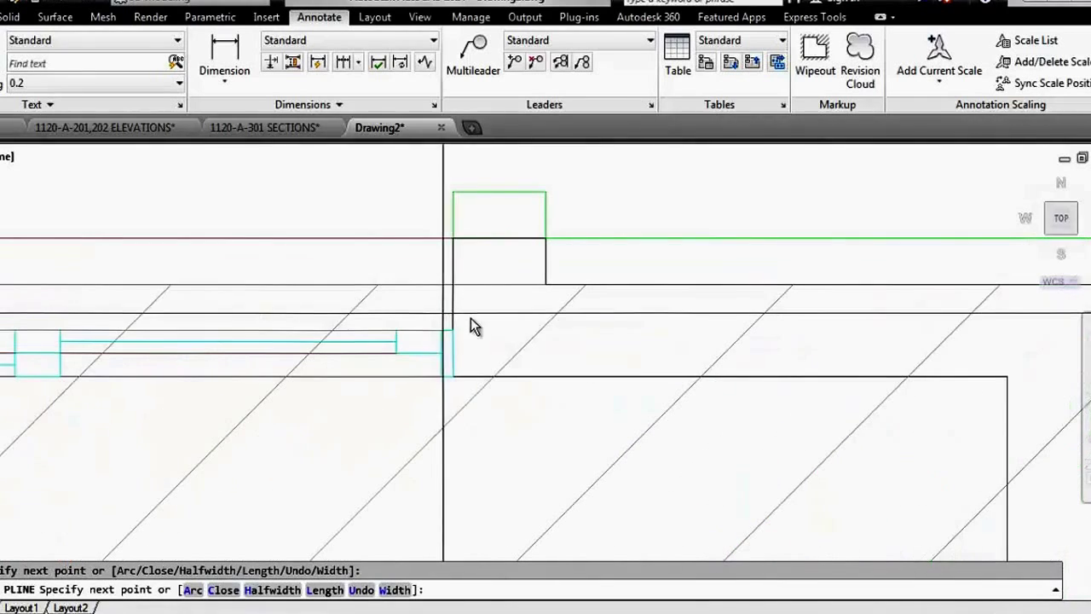
pyautogui.click(453, 330)
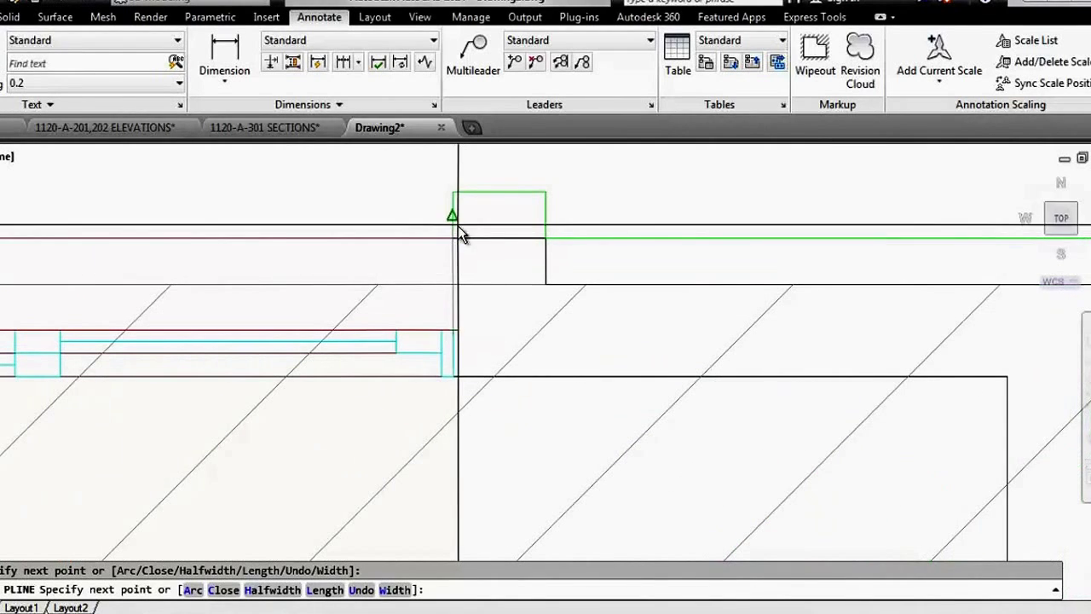
pyautogui.click(545, 238)
pyautogui.scroll(-3, 455, 319)
pyautogui.scroll(2, 651, 302)
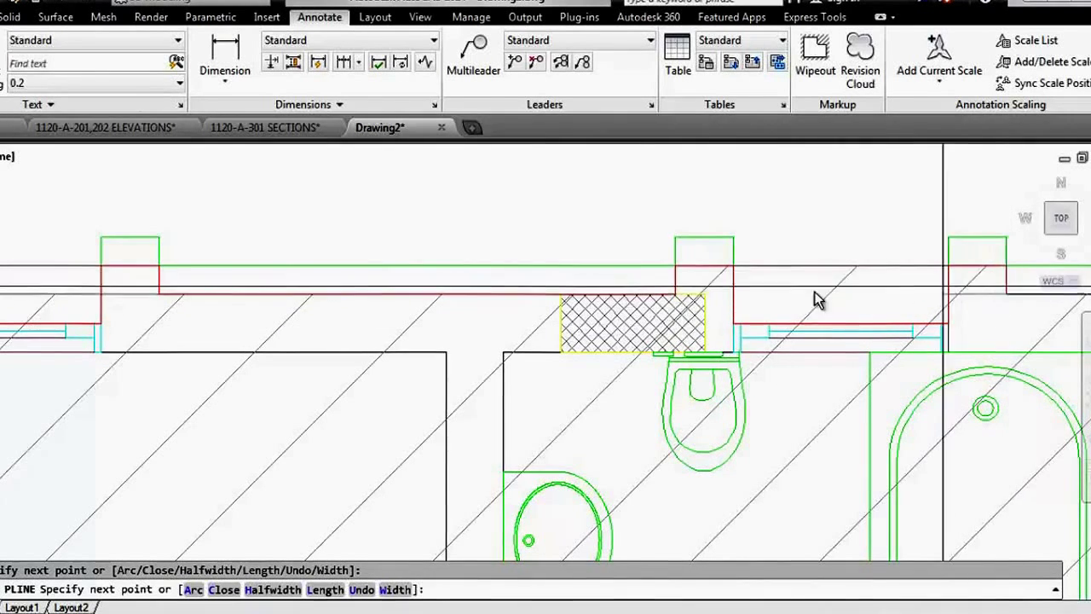
pyautogui.scroll(-3, 816, 298)
pyautogui.scroll(2, 438, 334)
pyautogui.scroll(2, 748, 306)
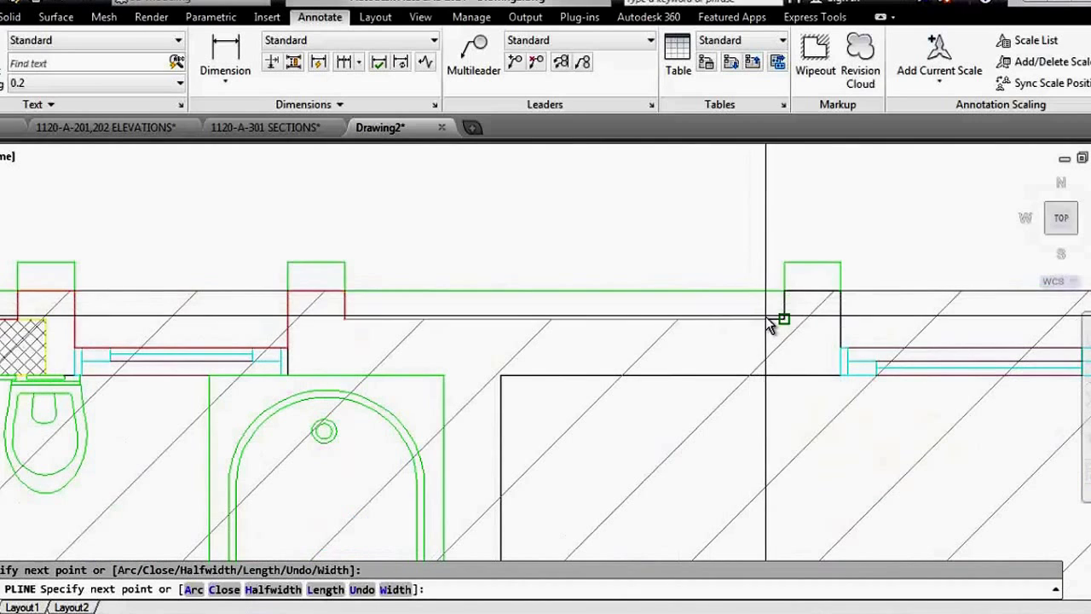
pyautogui.click(783, 319)
pyautogui.click(784, 291)
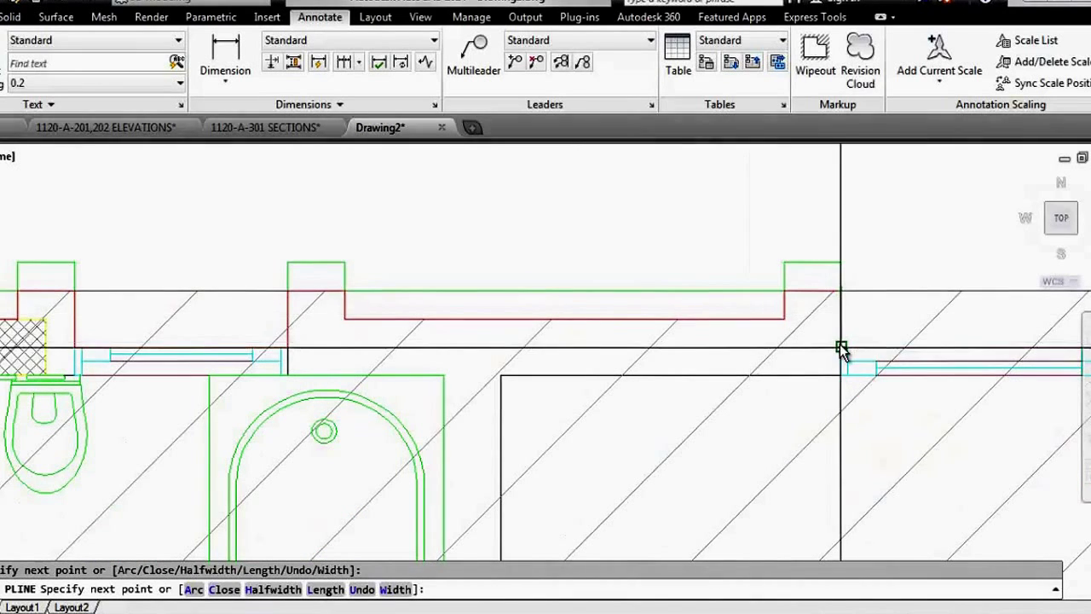
# Step: Add outline vertices at the wall corner beside the kitchen sink and down to the inner wall corner
pyautogui.scroll(-3, 841, 349)
pyautogui.scroll(3, 735, 307)
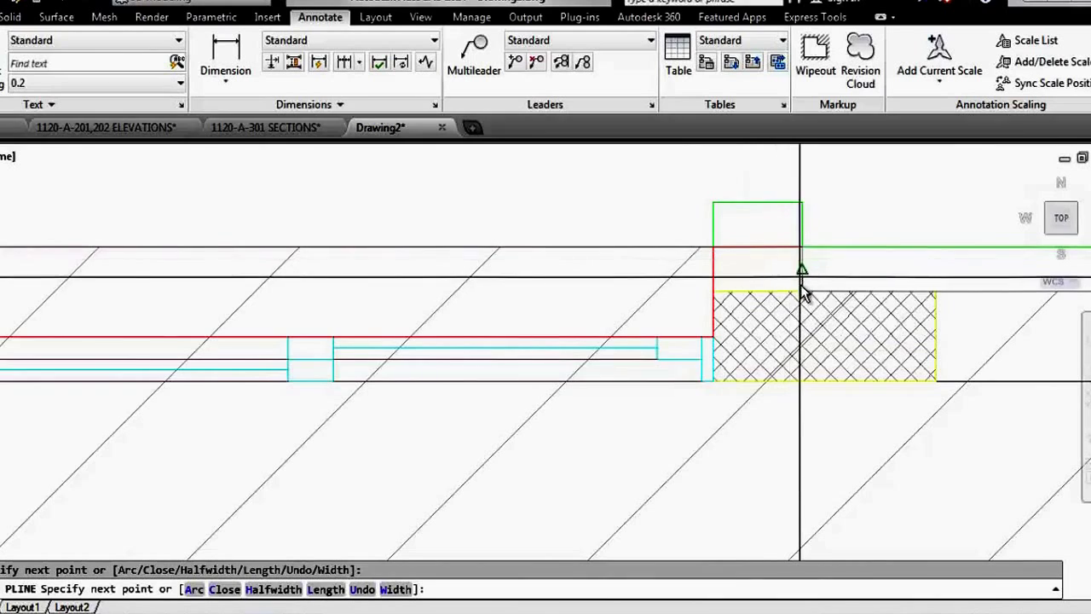
pyautogui.scroll(-8, 596, 299)
pyautogui.scroll(9, 555, 304)
pyautogui.scroll(-5, 204, 305)
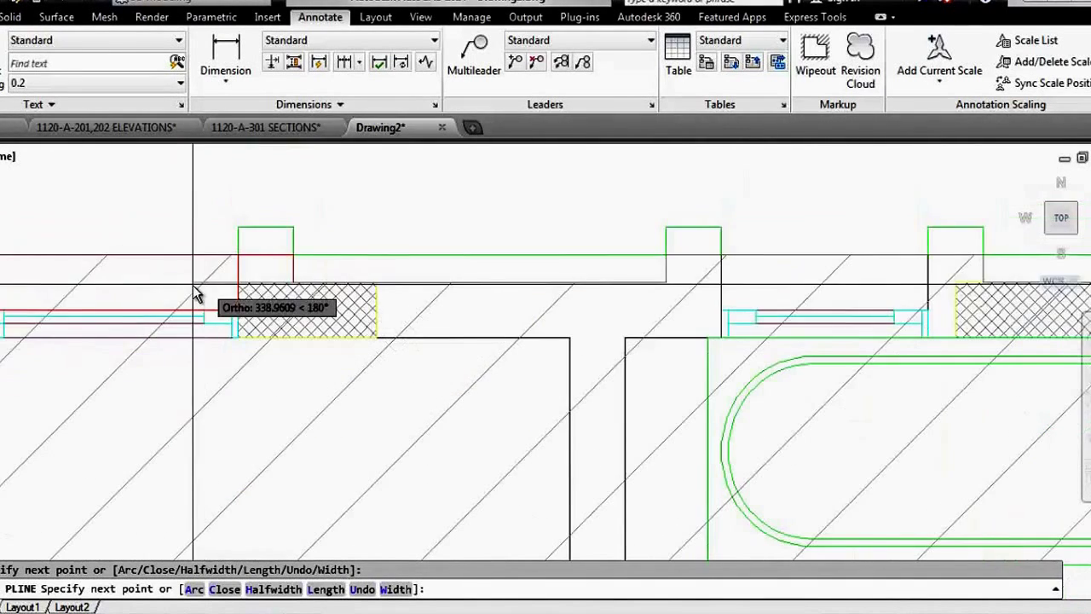
pyautogui.scroll(2, 748, 260)
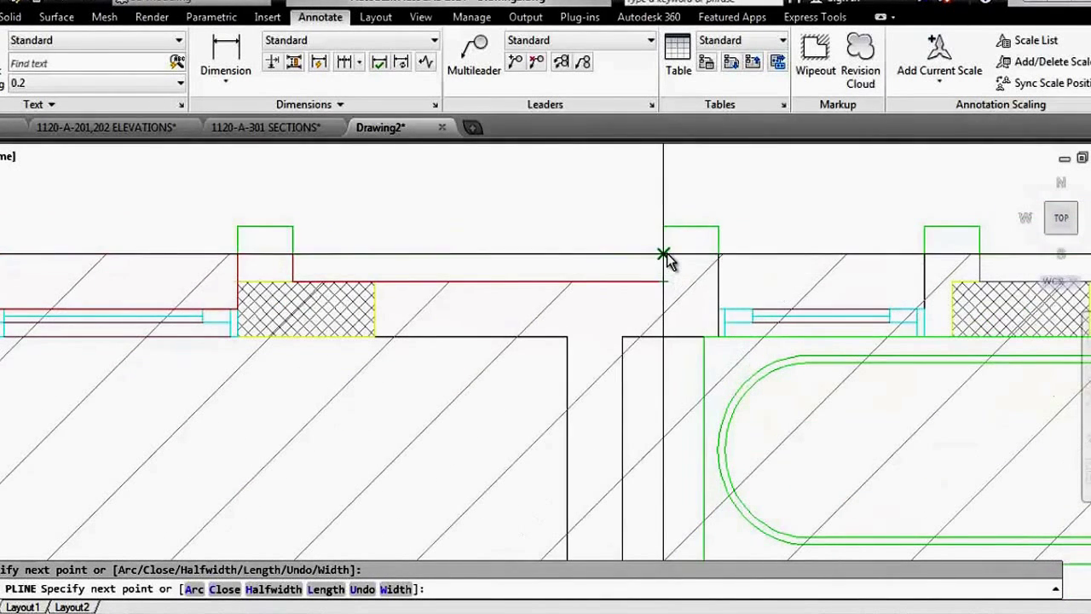
pyautogui.click(718, 308)
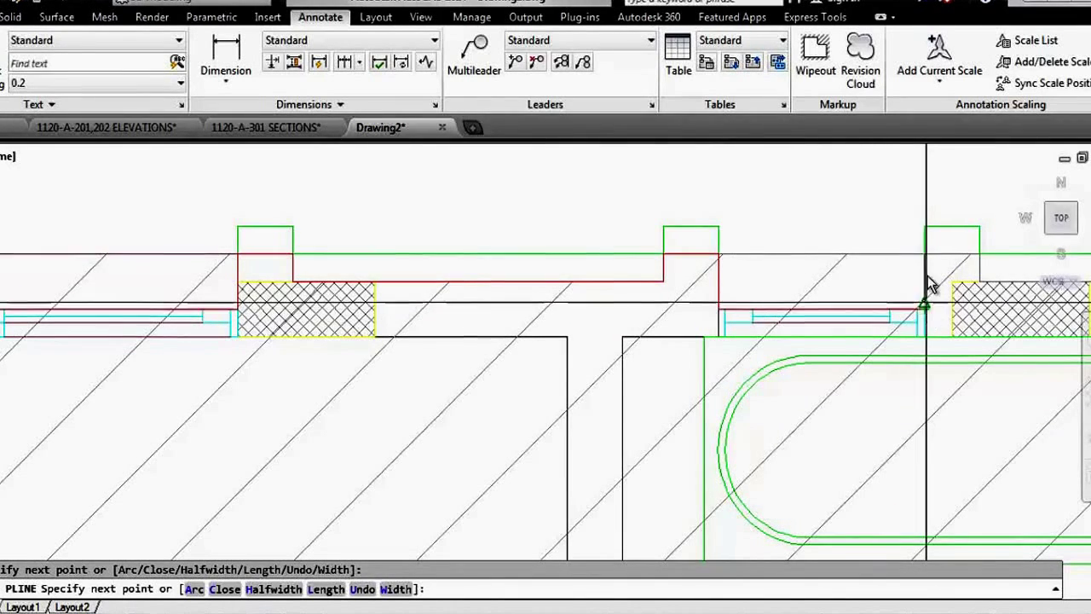
pyautogui.scroll(-4, 499, 292)
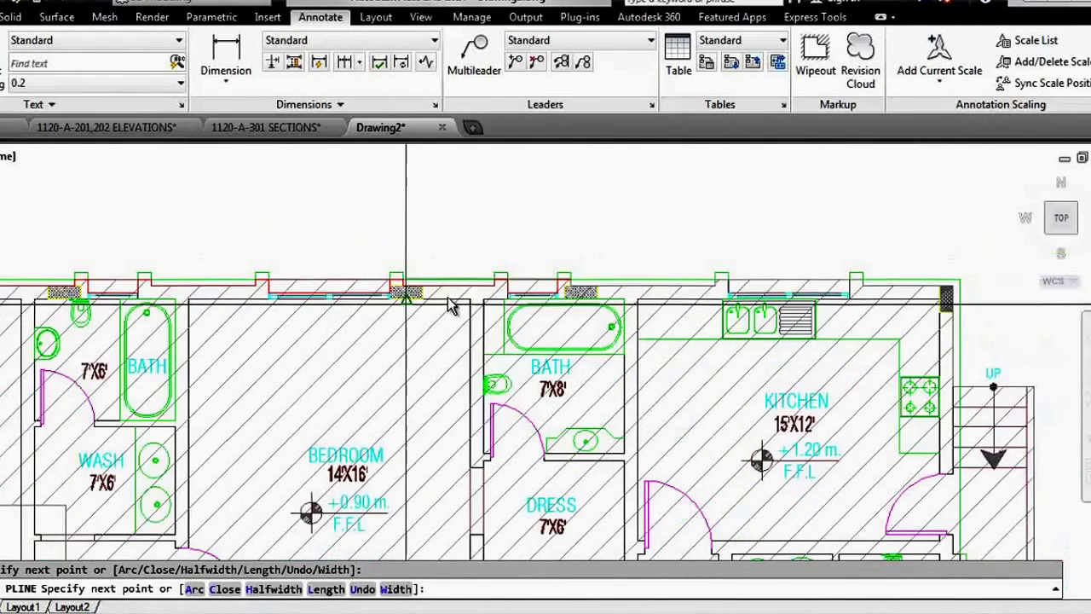
pyautogui.scroll(4, 712, 286)
pyautogui.scroll(-3, 105, 312)
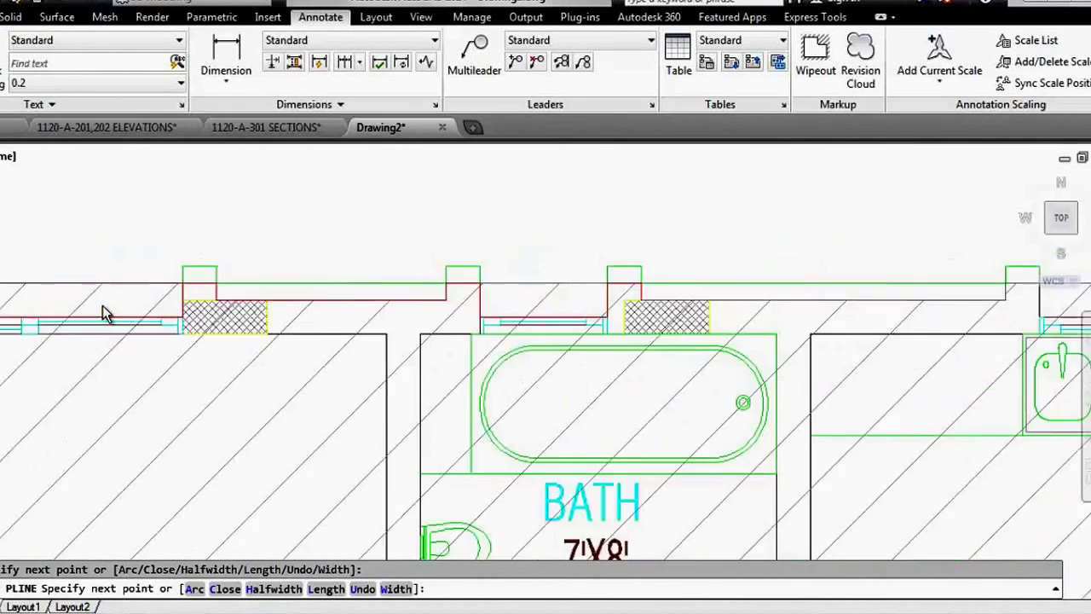
pyautogui.scroll(-2, 419, 280)
pyautogui.scroll(5, 383, 286)
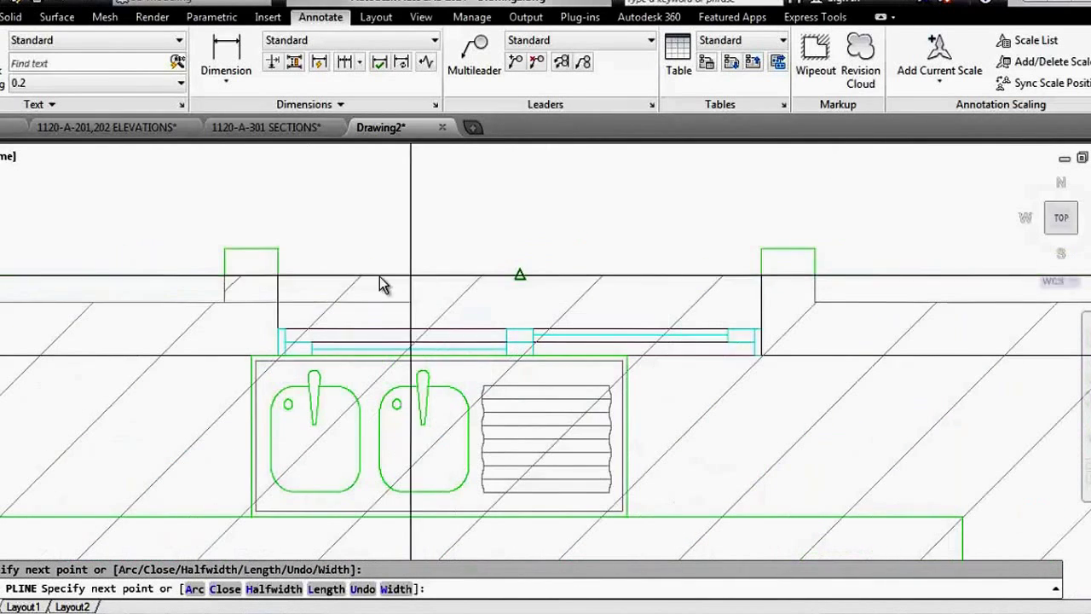
pyautogui.click(223, 301)
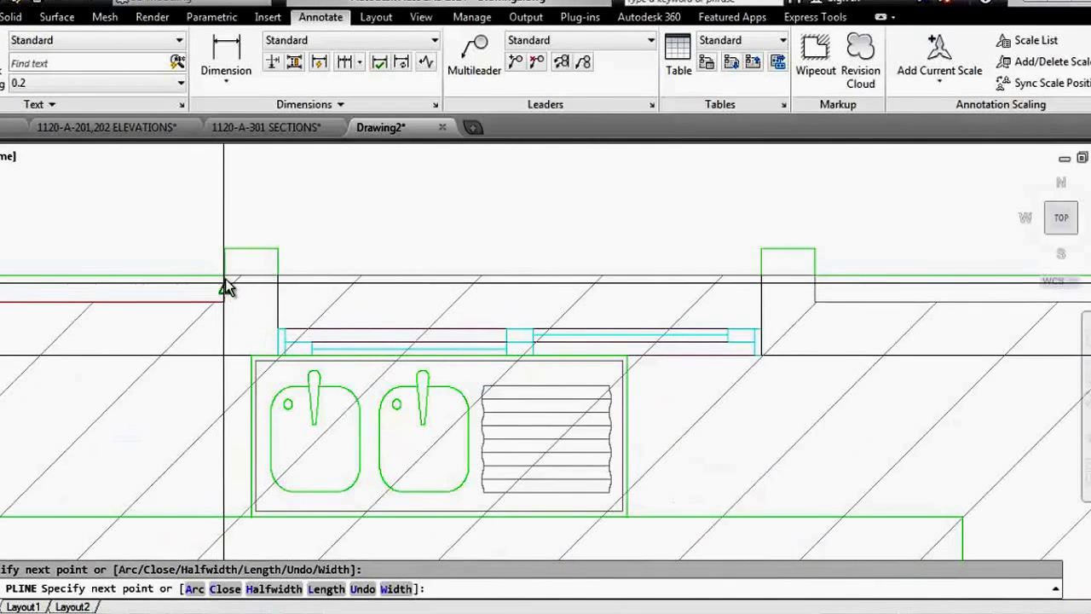
pyautogui.click(278, 329)
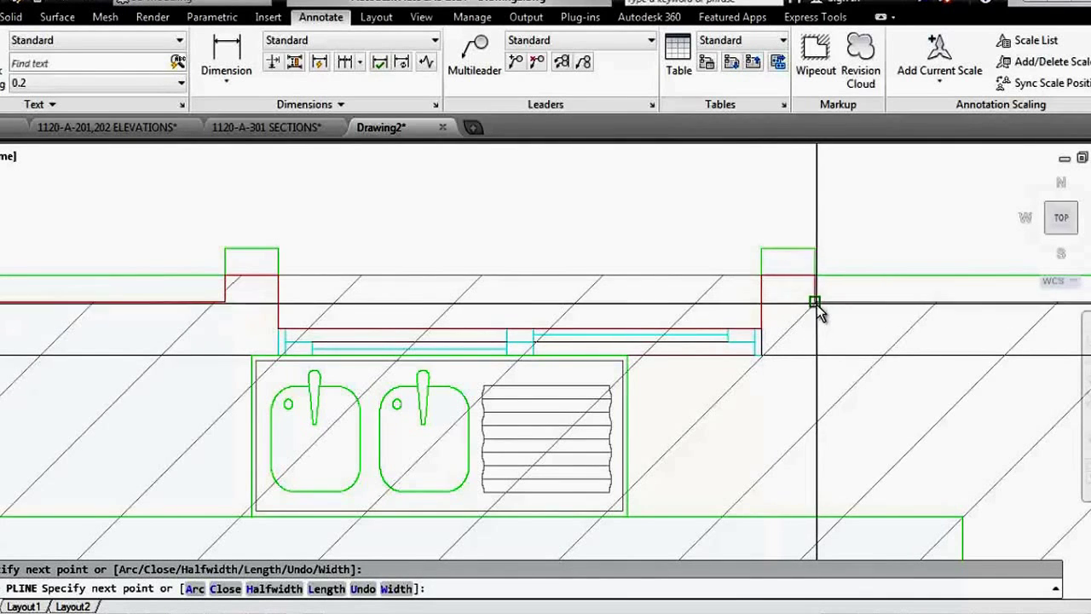
# Step: Trace the outline to the wall corner by the toilet, undoing a misplaced segment with U
pyautogui.scroll(-3, 816, 307)
pyautogui.scroll(3, 719, 294)
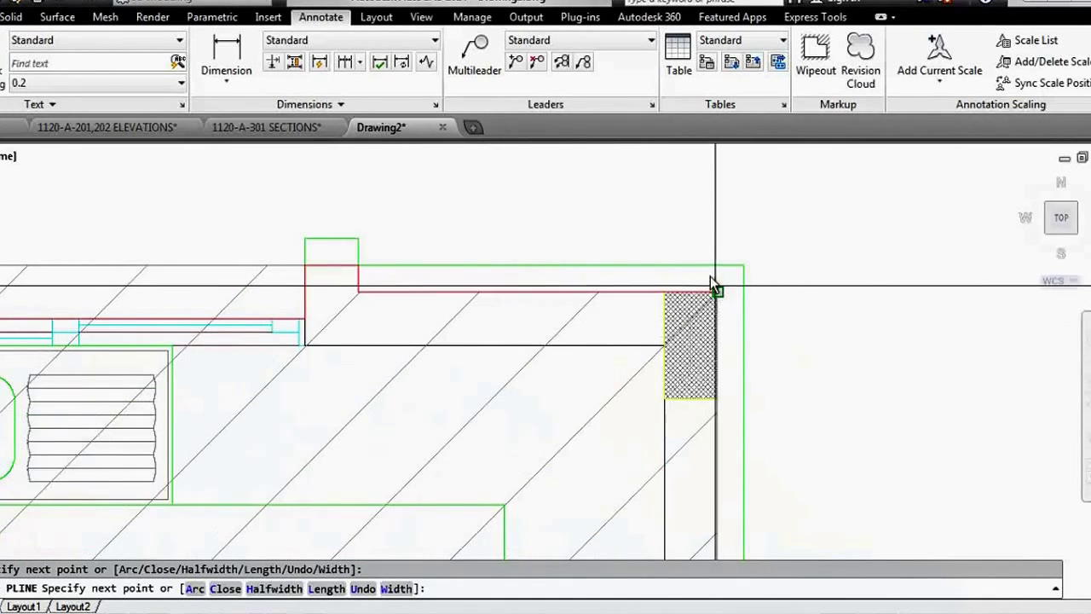
pyautogui.scroll(-3, 714, 288)
pyautogui.scroll(-2, 691, 187)
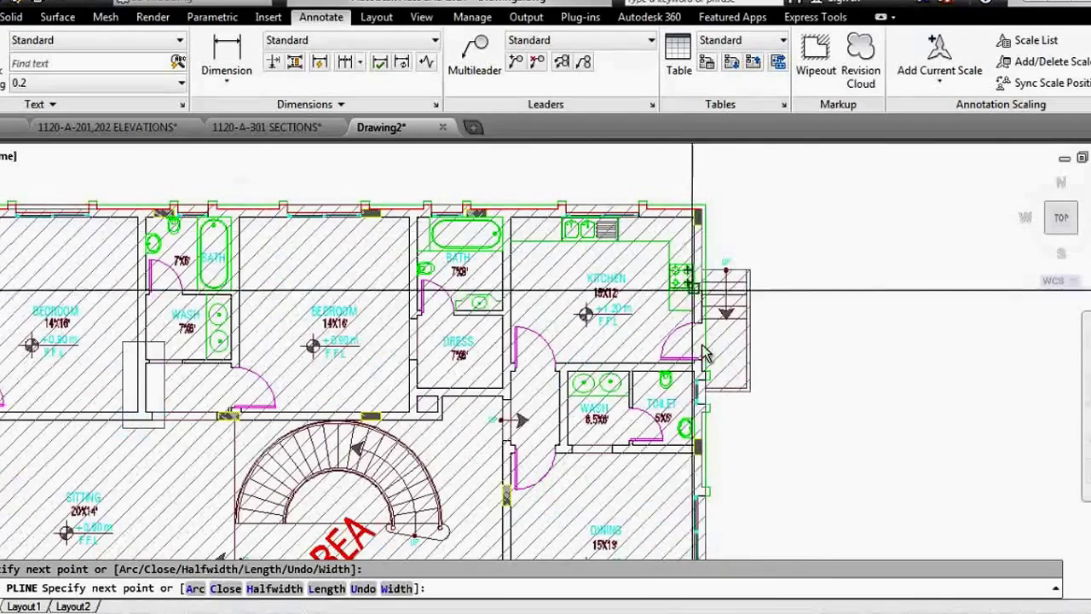
pyautogui.scroll(3, 702, 370)
pyautogui.scroll(2, 640, 298)
pyautogui.scroll(2, 643, 395)
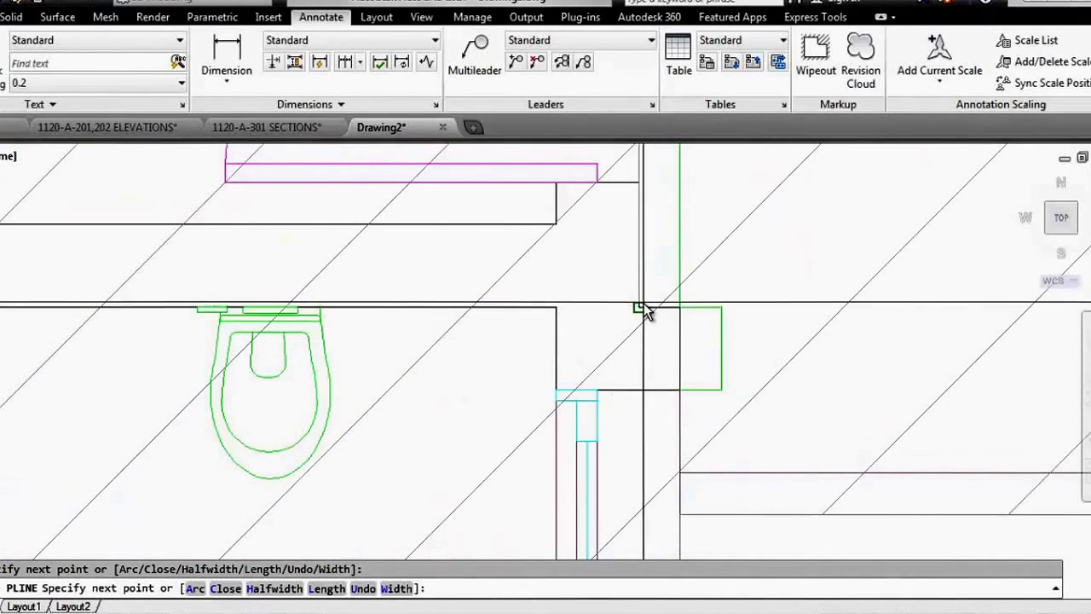
pyautogui.click(680, 389)
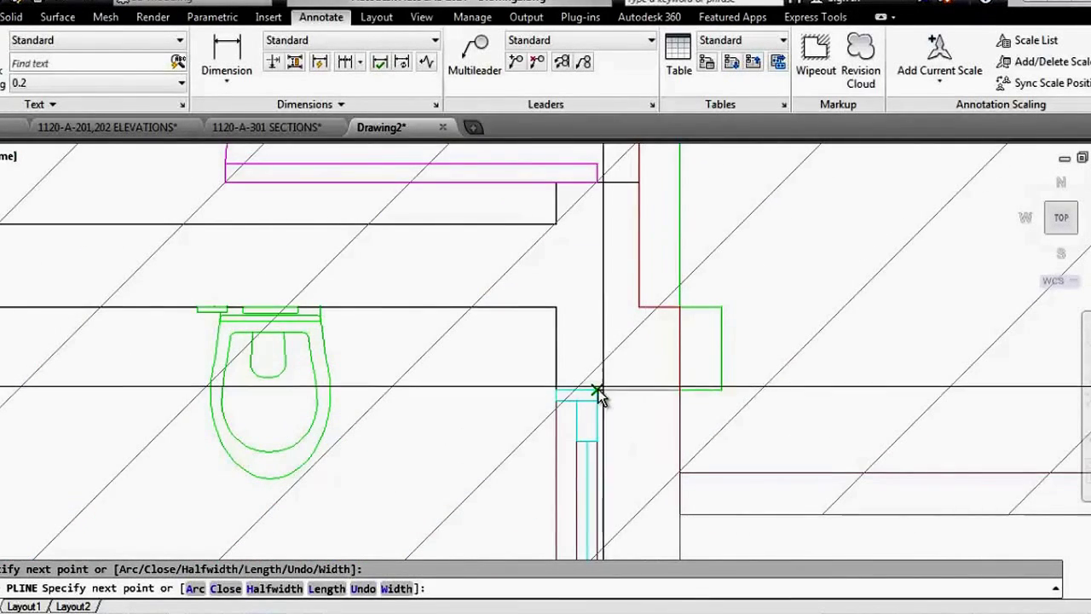
pyautogui.scroll(-3, 613, 215)
pyautogui.scroll(3, 609, 401)
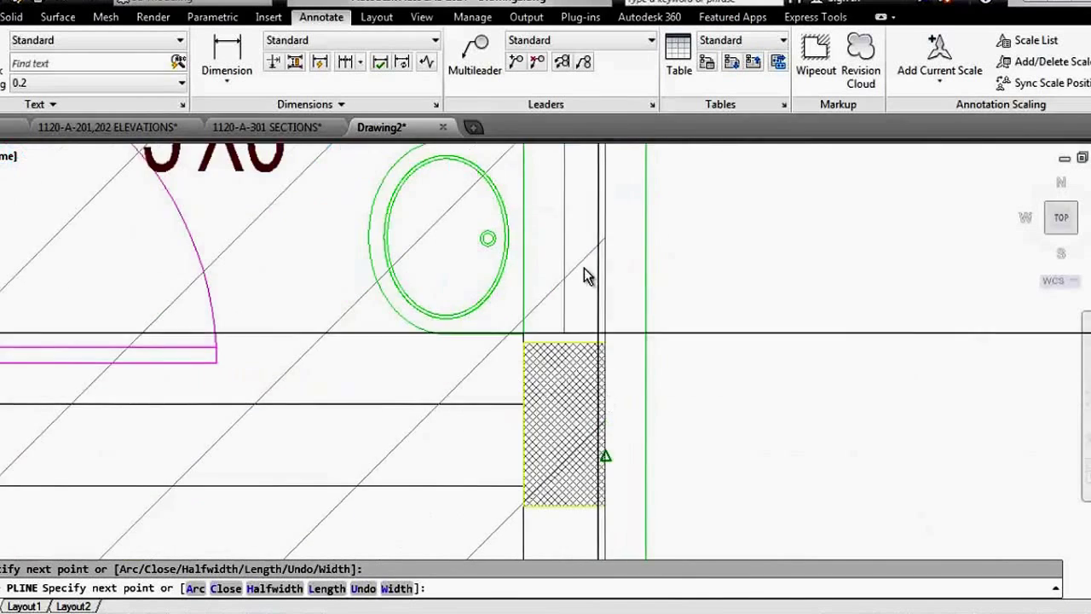
pyautogui.scroll(-1, 571, 247)
pyautogui.scroll(4, 558, 215)
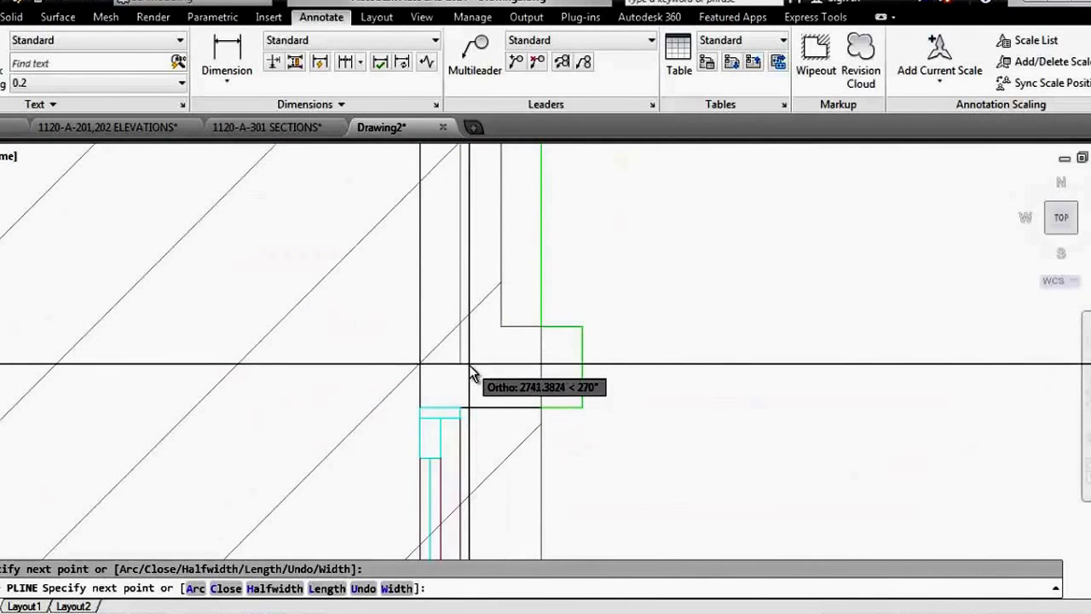
pyautogui.click(499, 325)
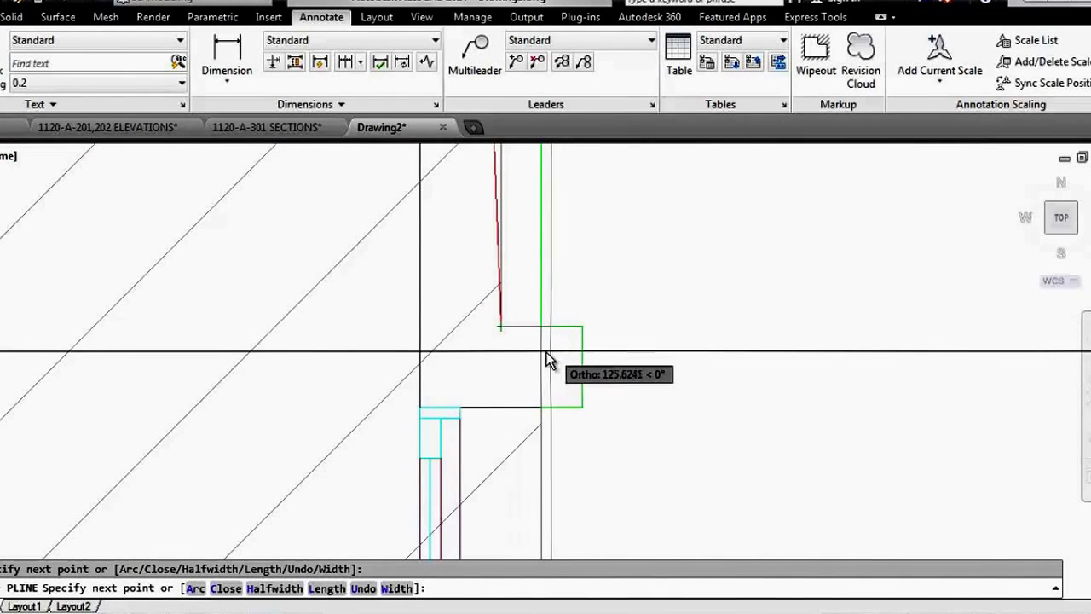
pyautogui.write('u')
pyautogui.press('Return')
# Step: Carry the outline past the toilet window to the dining wall corners, undoing the misplaced last segment
pyautogui.scroll(-3, 520, 375)
pyautogui.scroll(-2, 511, 340)
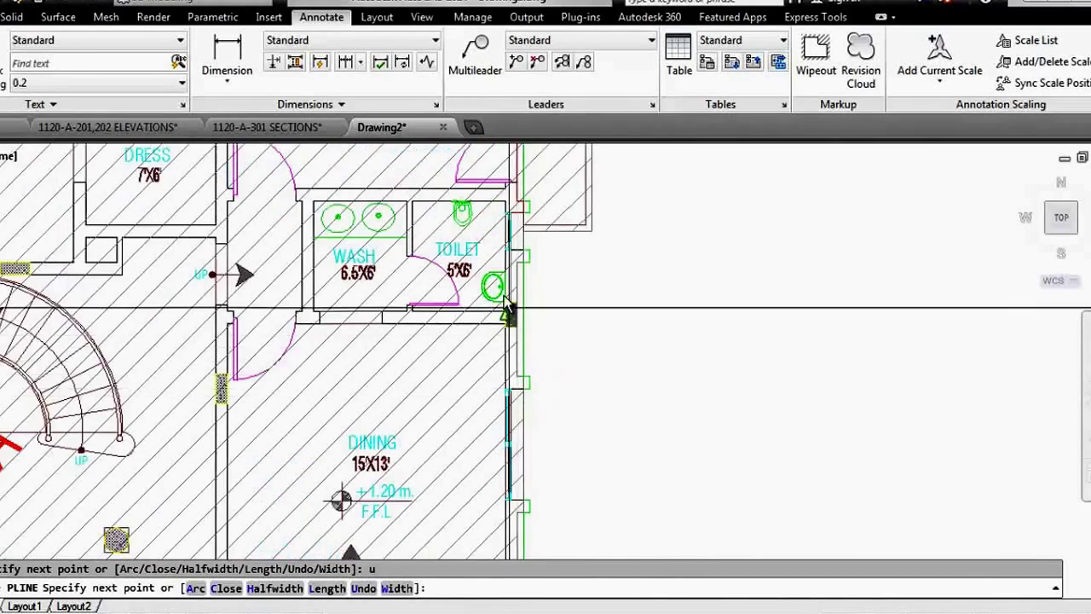
pyautogui.scroll(5, 503, 311)
pyautogui.scroll(-4, 503, 308)
pyautogui.scroll(3, 532, 249)
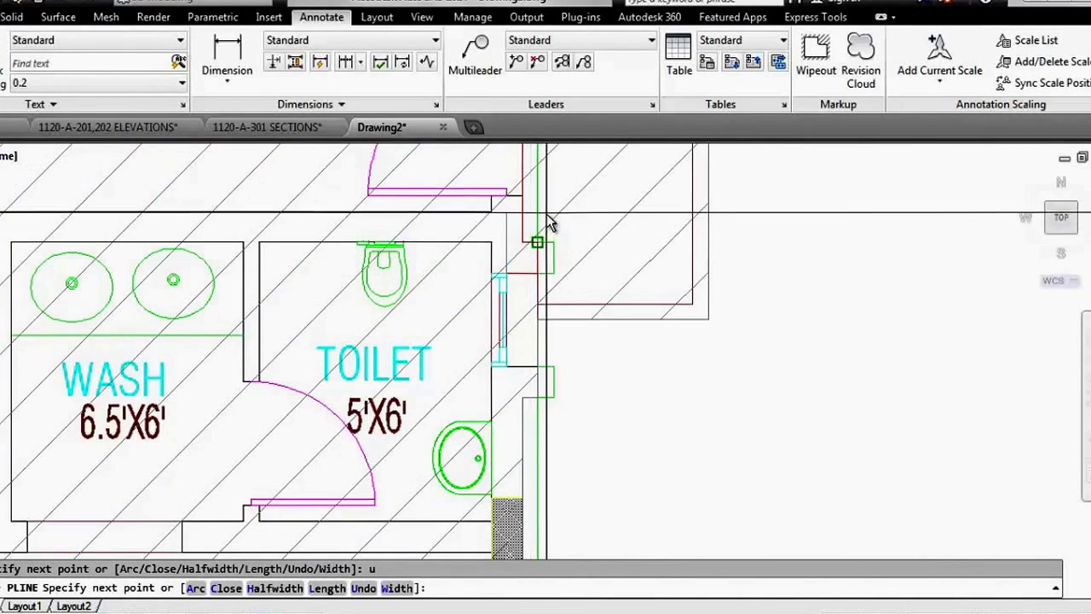
pyautogui.scroll(4, 512, 383)
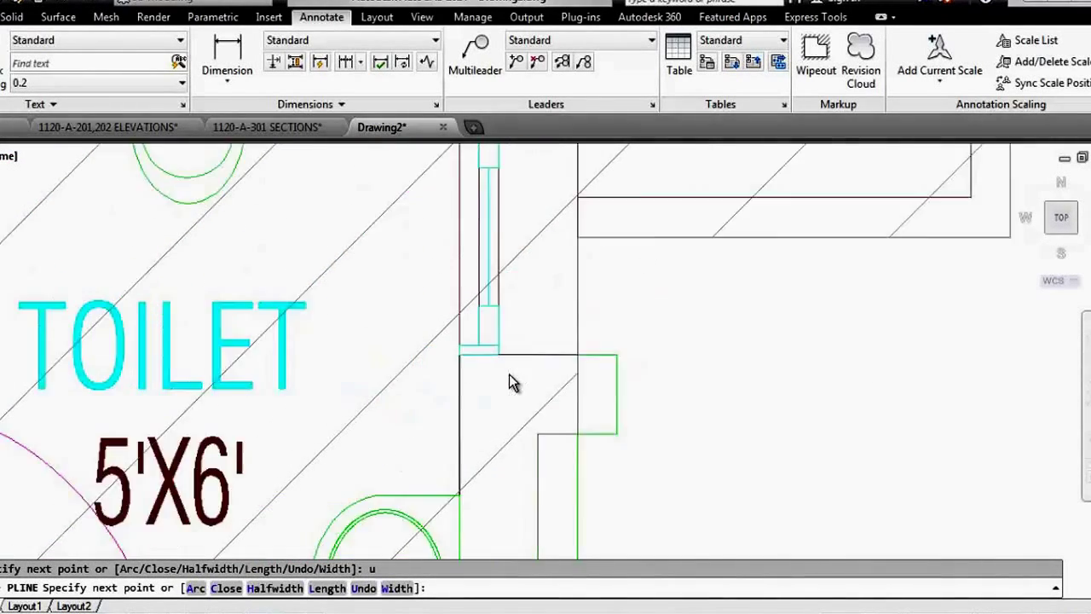
pyautogui.scroll(2, 505, 351)
pyautogui.click(490, 345)
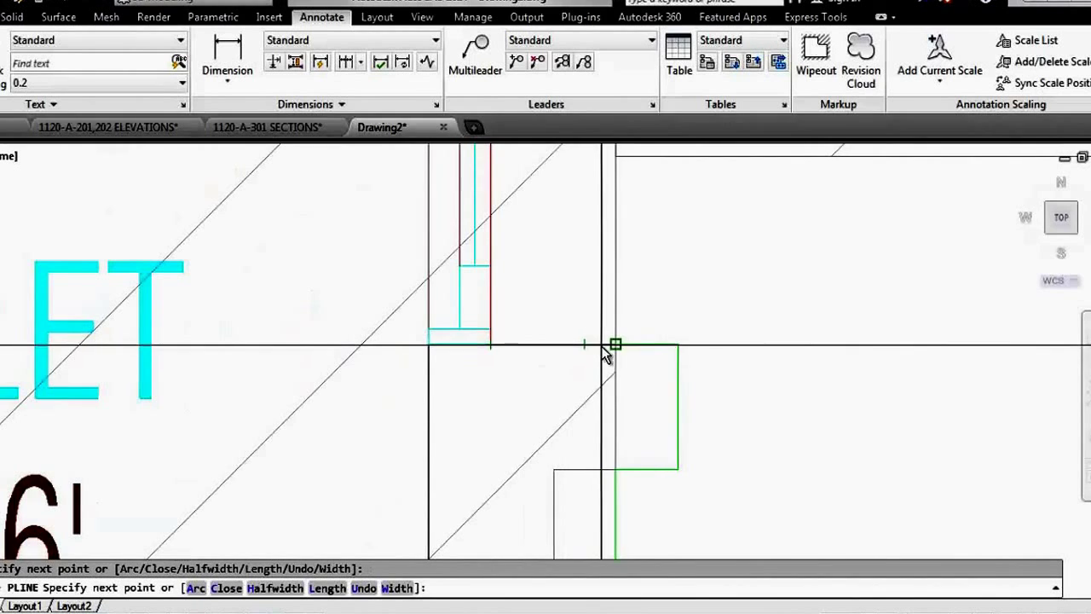
pyautogui.click(613, 469)
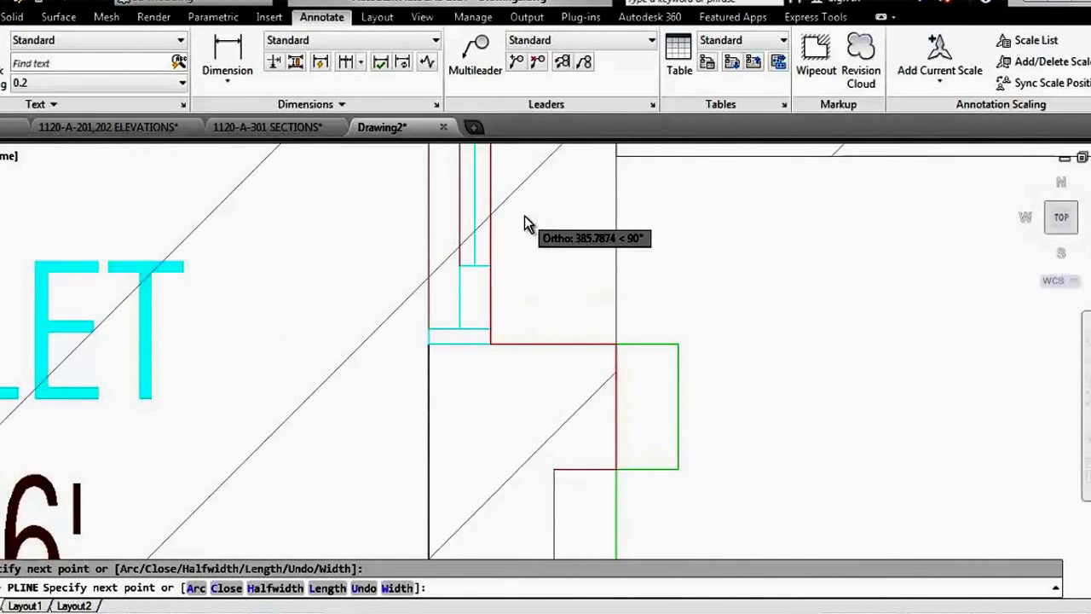
pyautogui.scroll(-2, 529, 282)
pyautogui.scroll(-2, 531, 304)
pyautogui.scroll(4, 533, 349)
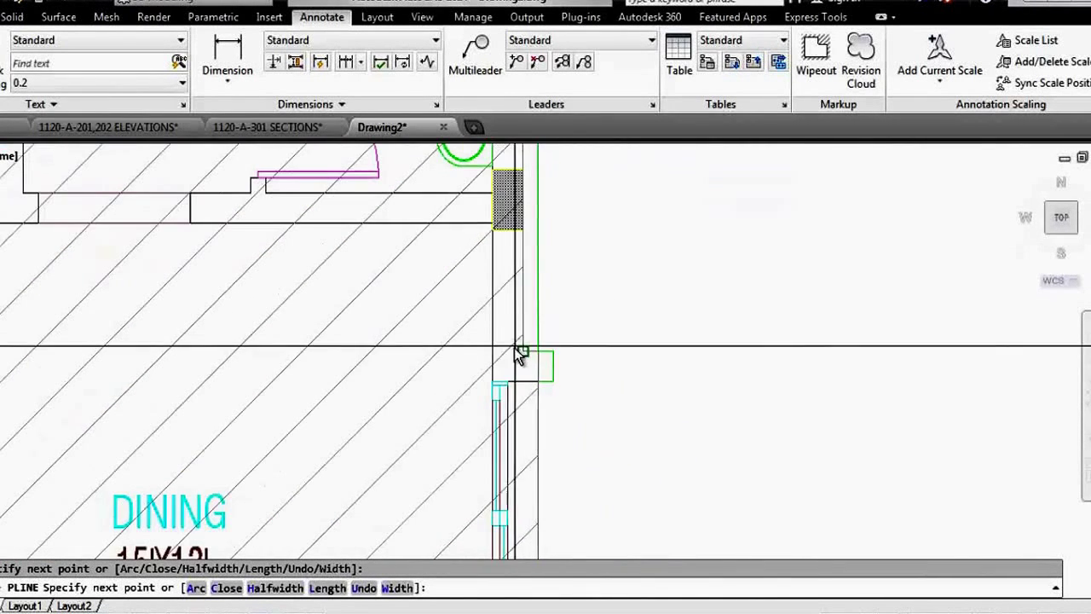
pyautogui.scroll(3, 523, 356)
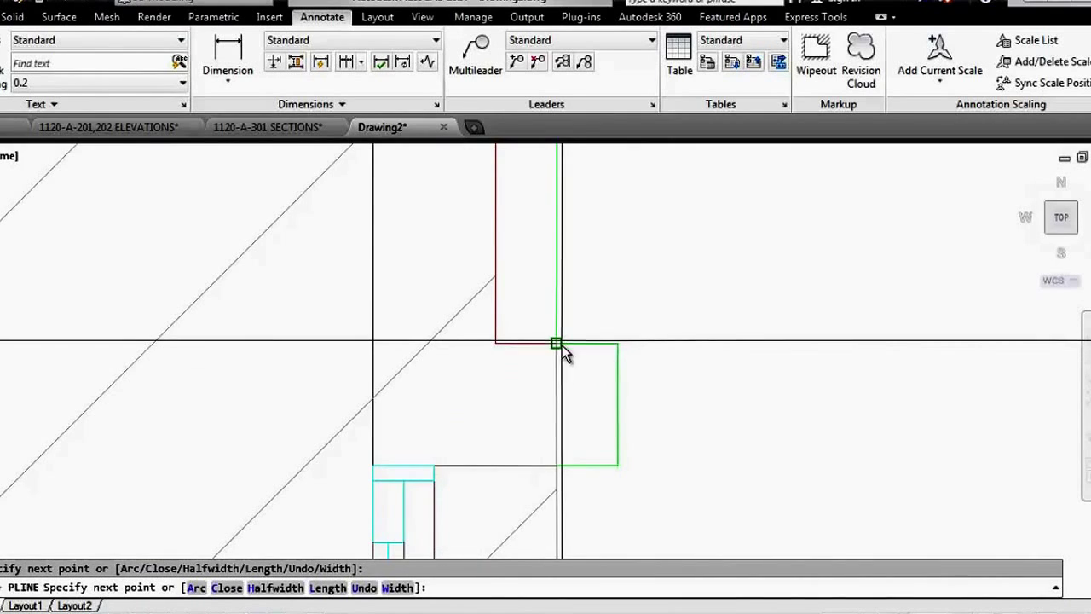
pyautogui.click(556, 343)
pyautogui.click(556, 465)
pyautogui.click(436, 465)
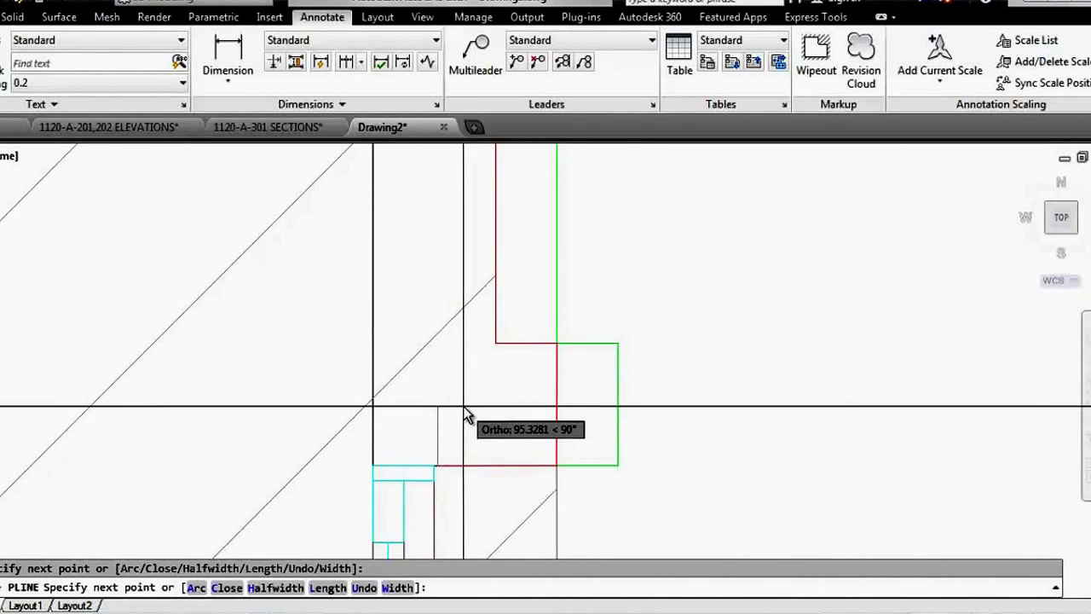
pyautogui.scroll(-2, 468, 341)
pyautogui.scroll(4, 455, 304)
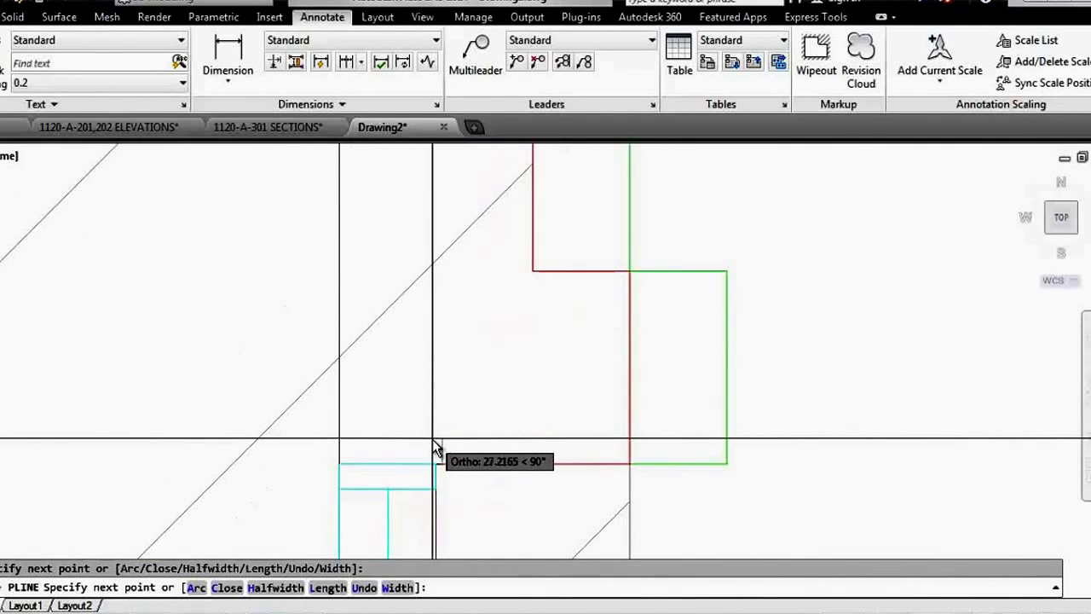
pyautogui.write('u')
pyautogui.press('Return')
pyautogui.scroll(-3, 443, 298)
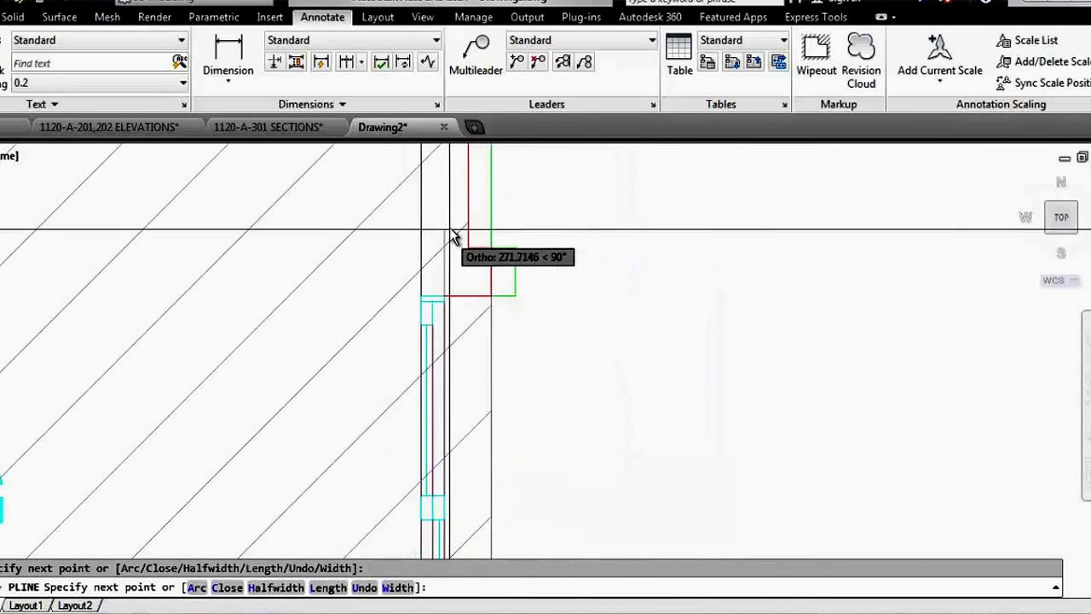
pyautogui.scroll(-1, 454, 264)
pyautogui.scroll(-2, 456, 307)
pyautogui.scroll(5, 452, 460)
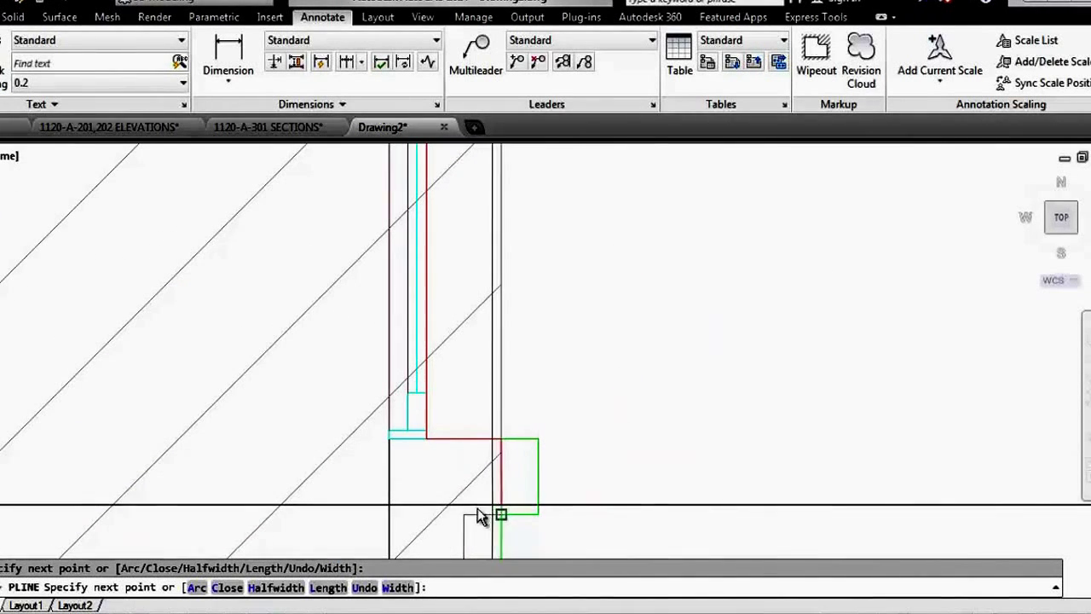
pyautogui.scroll(-3, 533, 252)
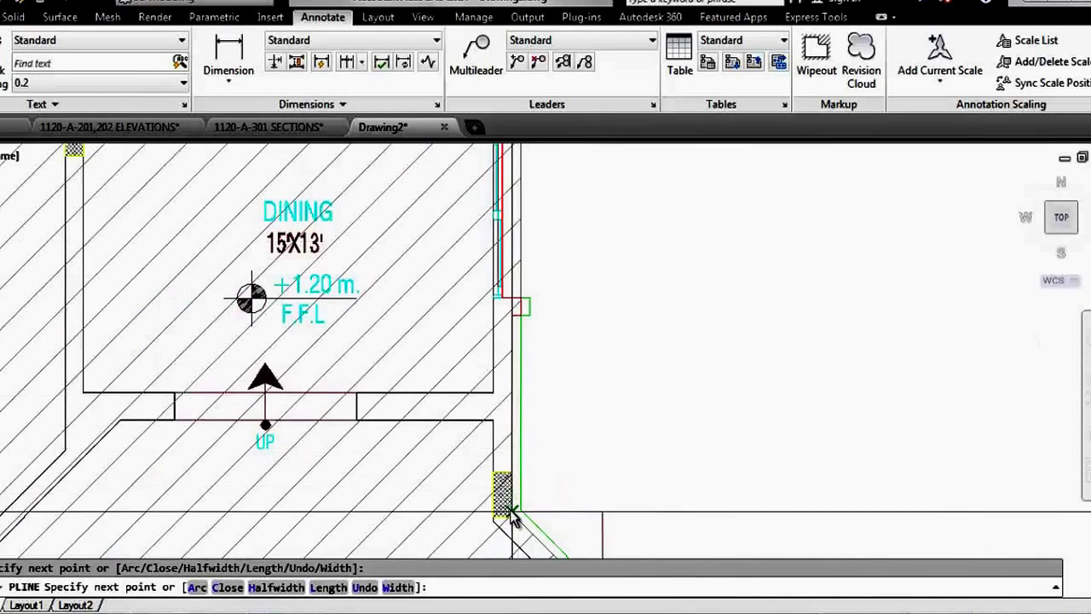
# Step: Trace the outline from the hatched pillar corner along the angled wall to its window end
pyautogui.scroll(4, 511, 517)
pyautogui.scroll(-3, 373, 244)
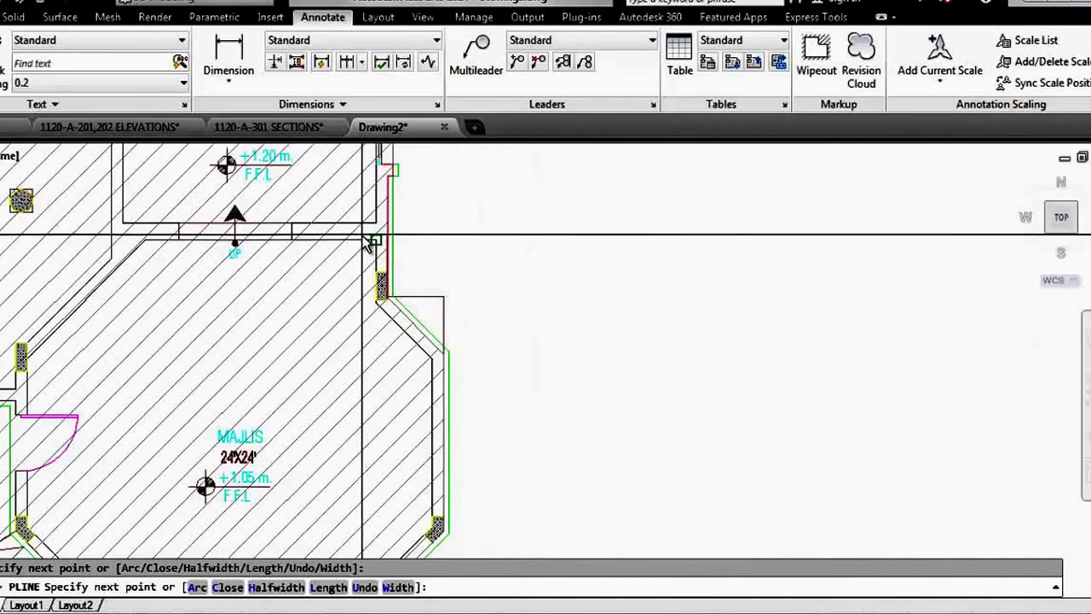
pyautogui.scroll(3, 450, 365)
pyautogui.scroll(2, 393, 383)
pyautogui.scroll(-1, 475, 214)
pyautogui.scroll(-2, 482, 207)
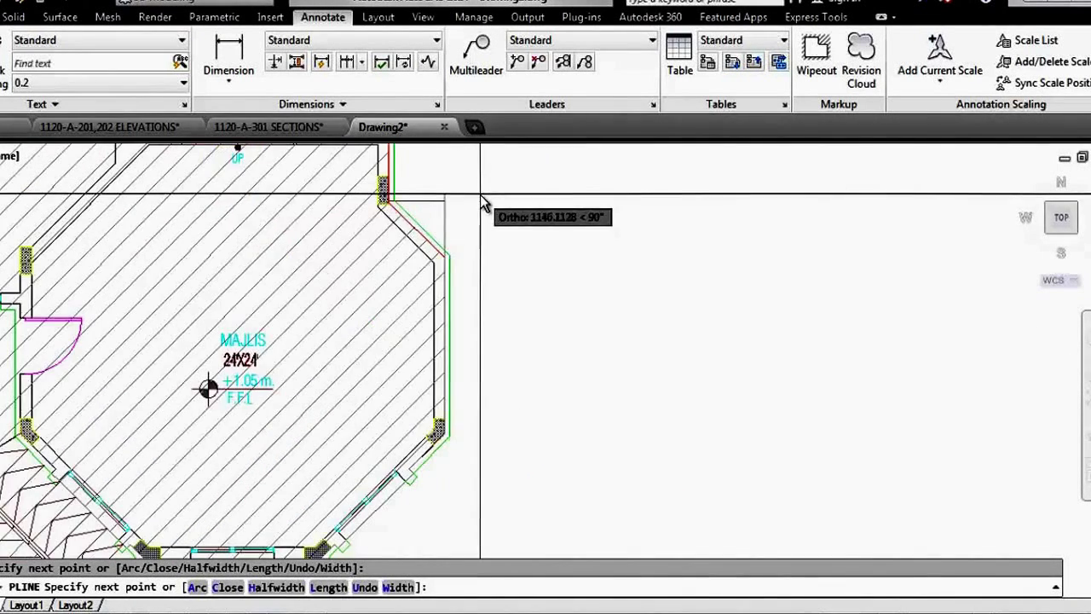
pyautogui.scroll(3, 443, 455)
pyautogui.scroll(2, 446, 413)
pyautogui.click(445, 391)
pyautogui.scroll(-2, 512, 290)
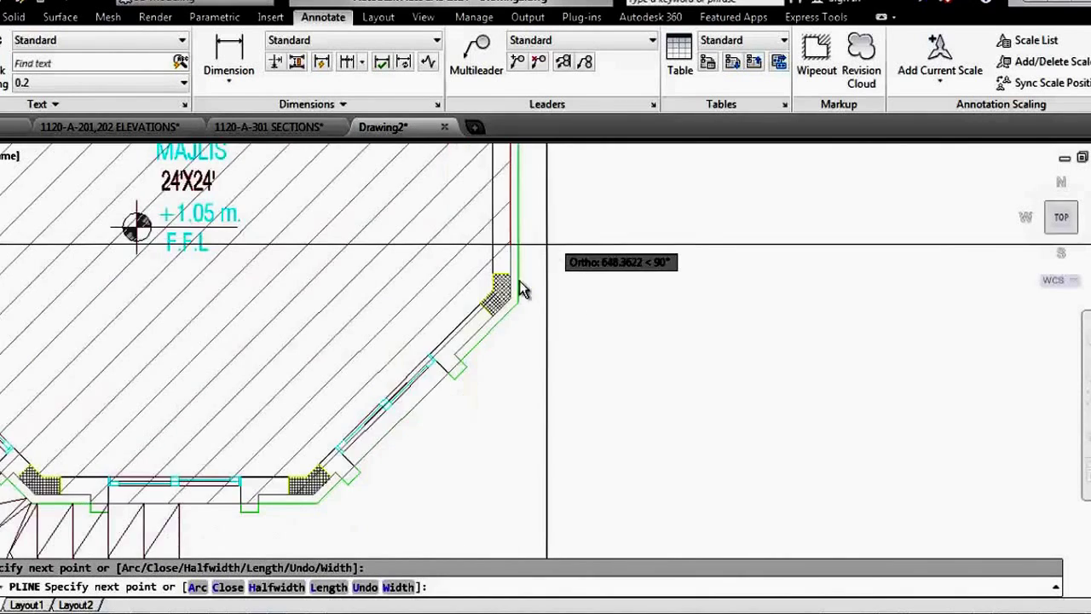
pyautogui.scroll(2, 438, 367)
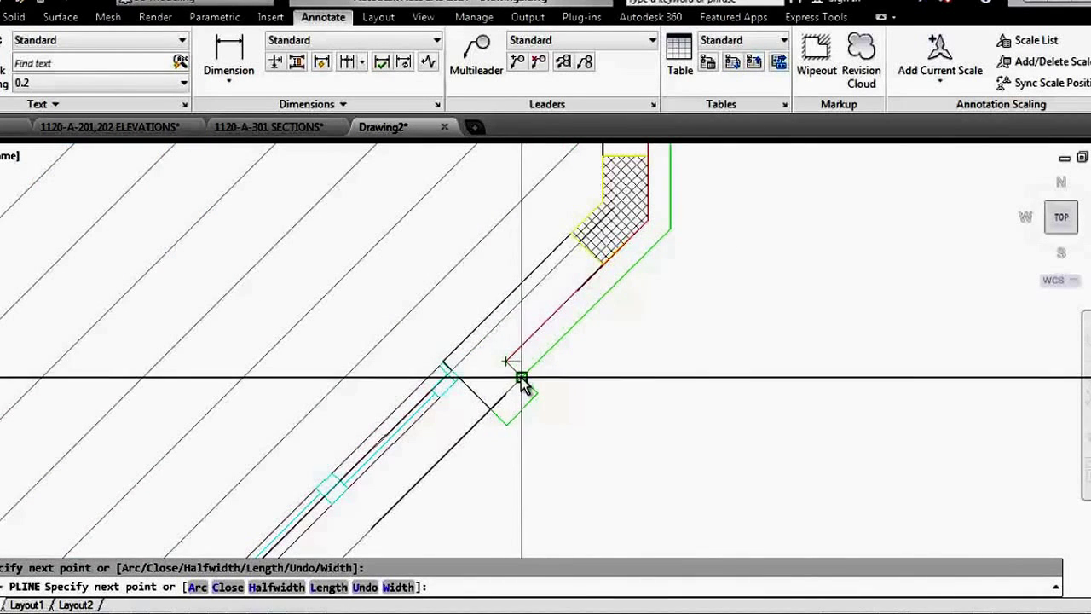
pyautogui.click(490, 410)
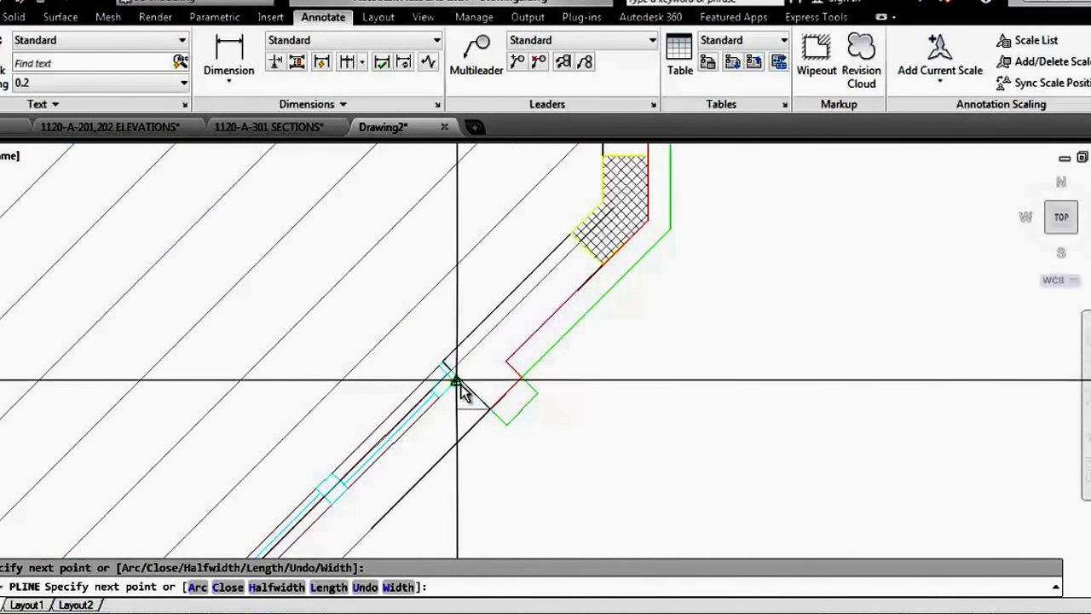
pyautogui.scroll(1, 458, 385)
pyautogui.scroll(1, 440, 372)
pyautogui.click(441, 372)
pyautogui.scroll(-2, 537, 245)
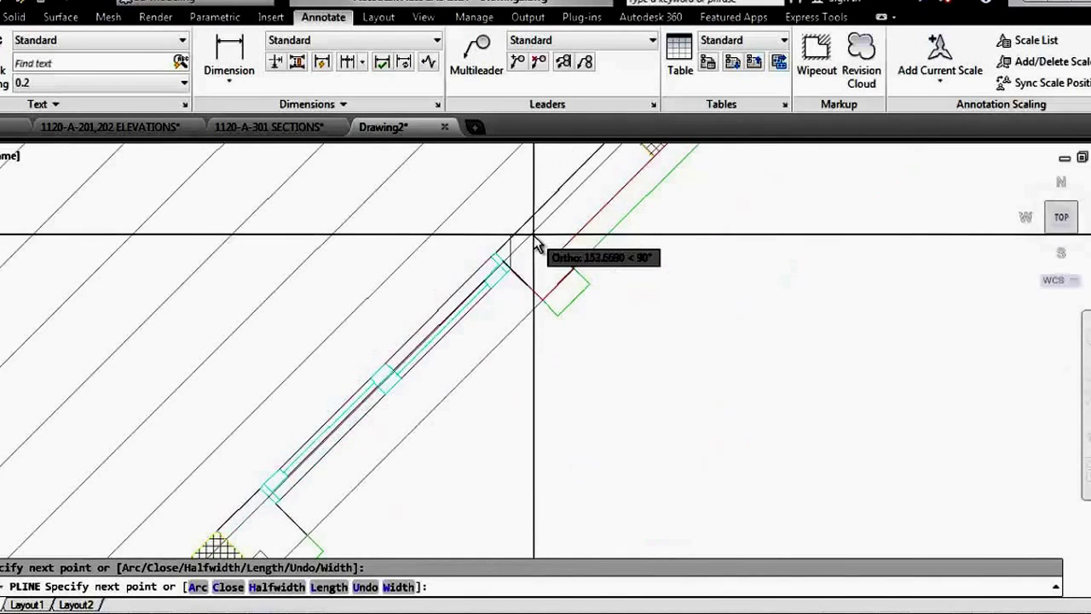
pyautogui.scroll(-2, 535, 243)
pyautogui.scroll(2, 432, 360)
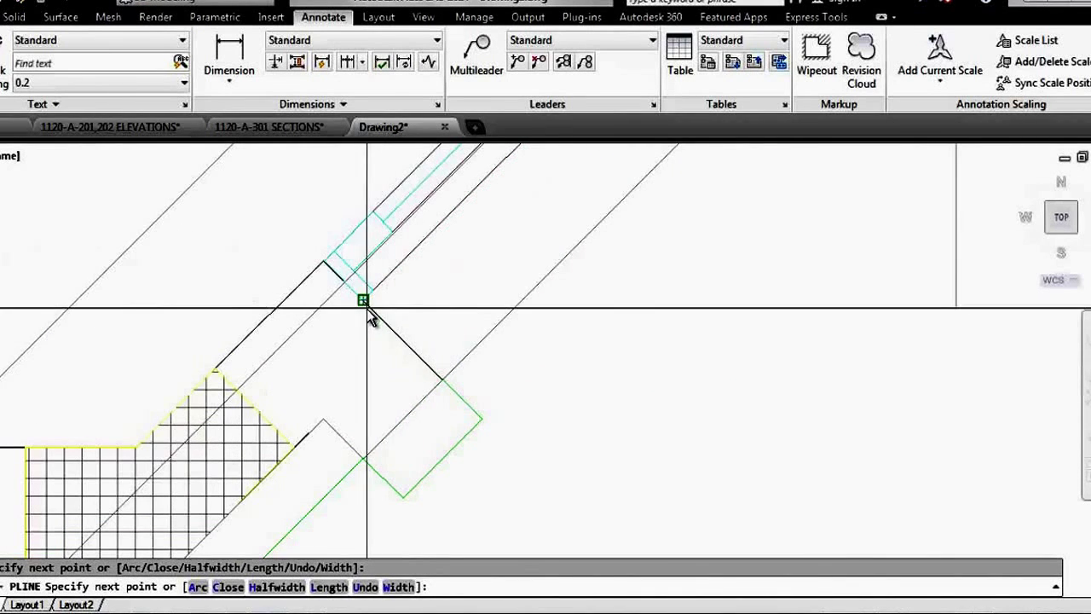
pyautogui.click(432, 375)
# Step: Continue the outline around the bay corner, along the front wall and left to the next corner
pyautogui.click(363, 458)
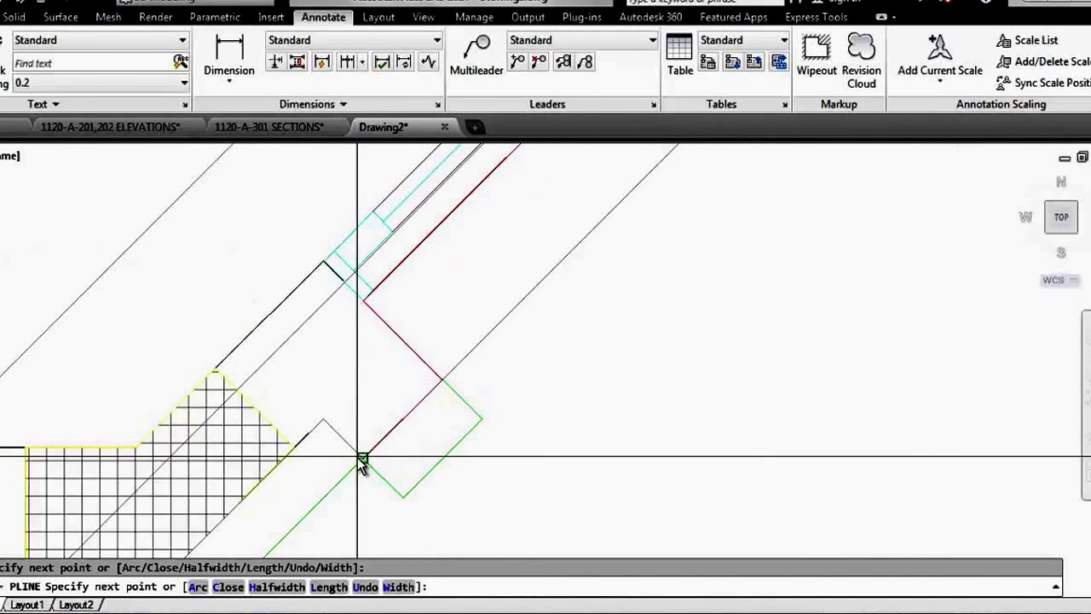
pyautogui.click(324, 420)
pyautogui.click(292, 446)
pyautogui.scroll(-1, 502, 307)
pyautogui.scroll(-1, 520, 280)
pyautogui.scroll(2, 434, 343)
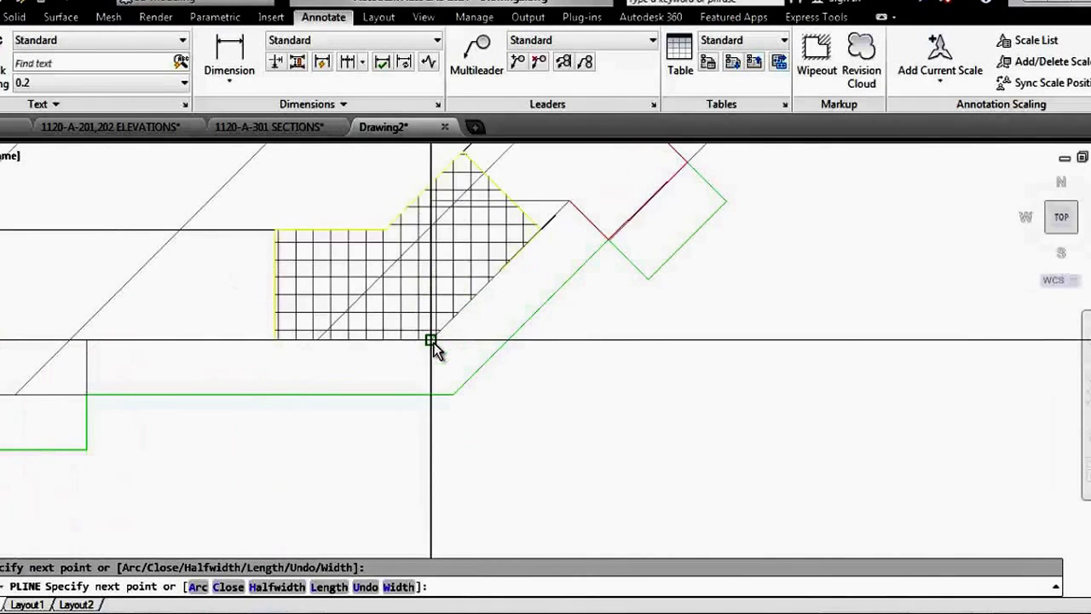
pyautogui.click(432, 340)
pyautogui.scroll(-2, 567, 358)
pyautogui.scroll(2, 494, 360)
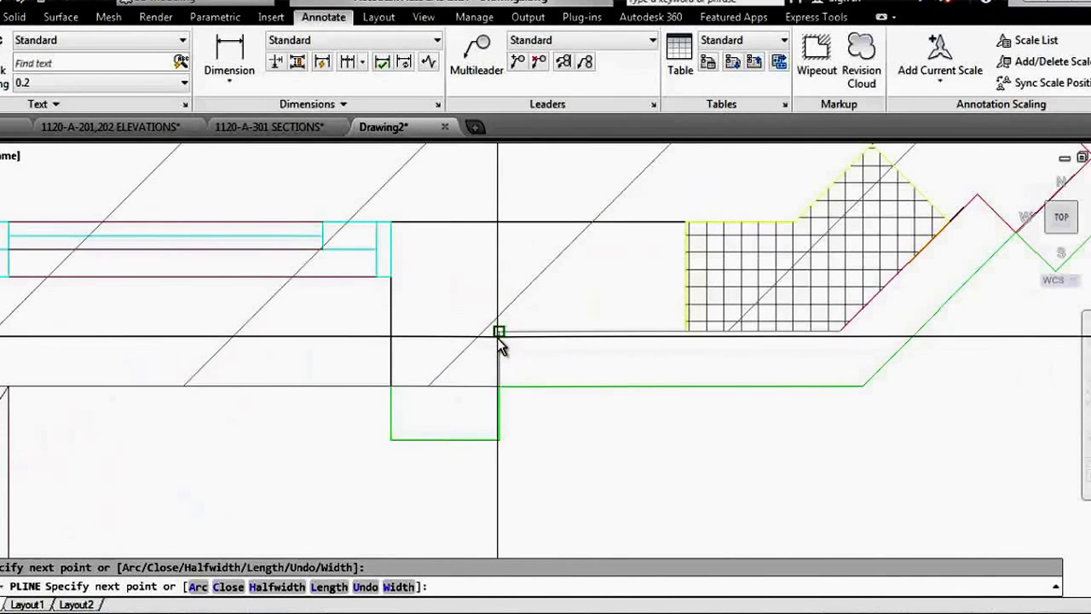
pyautogui.click(498, 331)
pyautogui.click(499, 385)
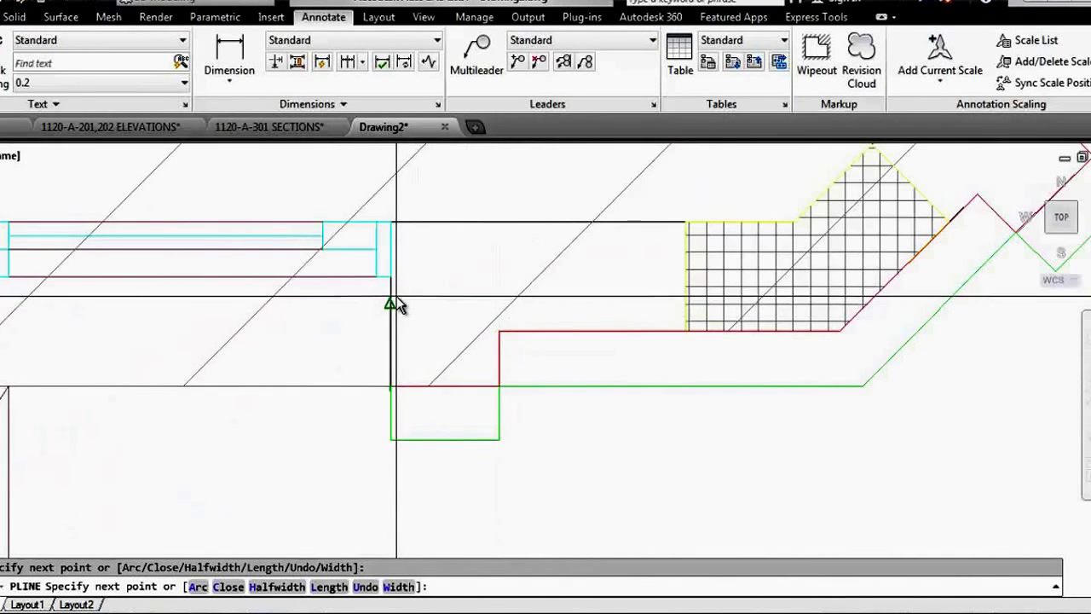
pyautogui.scroll(-3, 394, 291)
pyautogui.scroll(3, 196, 315)
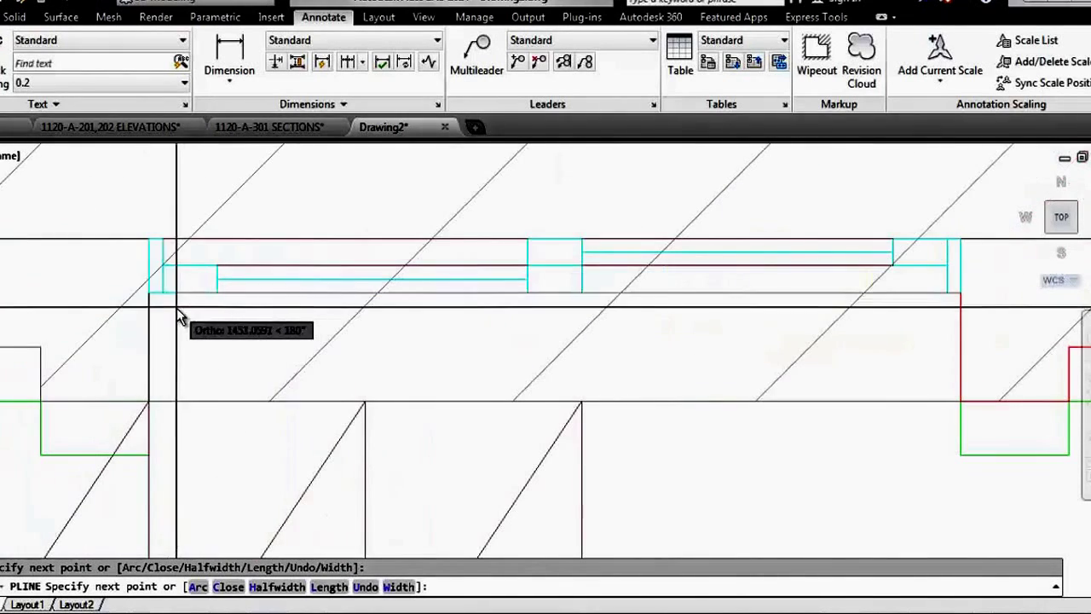
pyautogui.click(148, 300)
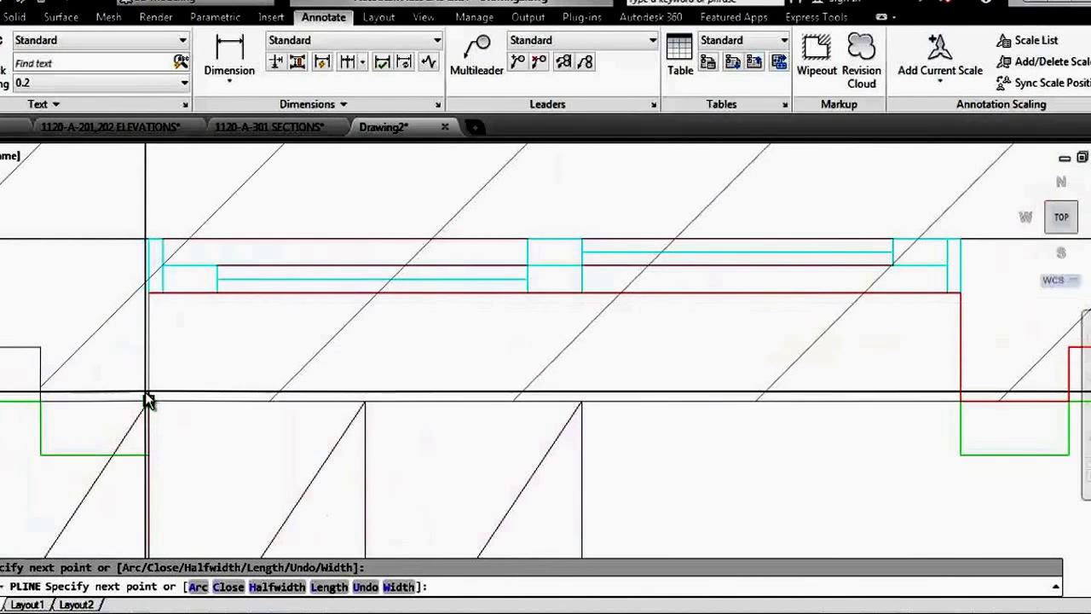
# Step: Snap outline vertices up the angled wall and along the window wall to the next corner
pyautogui.scroll(-5, 495, 365)
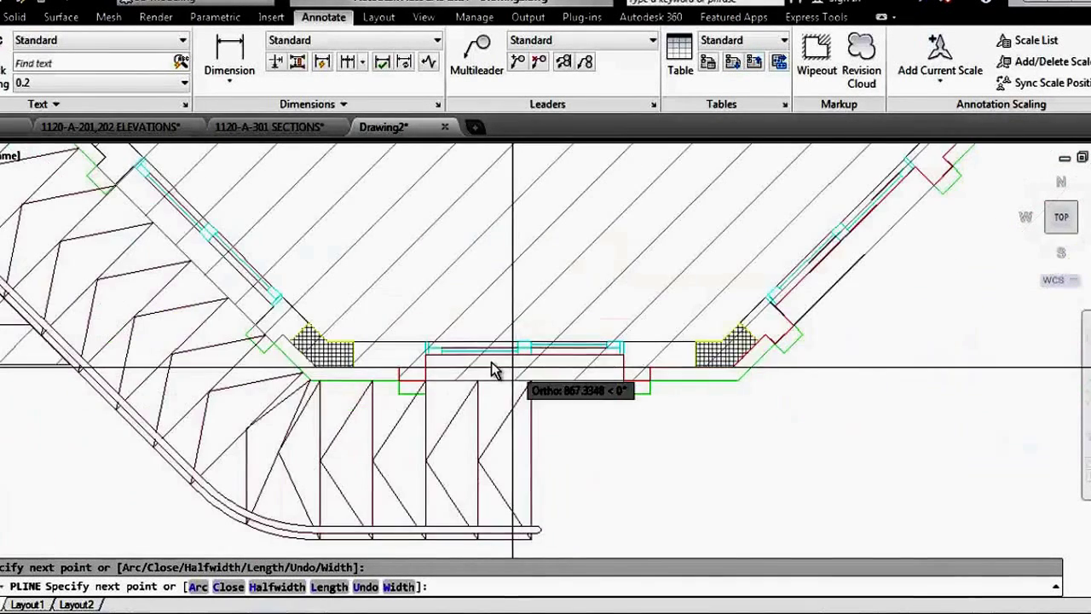
pyautogui.scroll(3, 334, 366)
pyautogui.click(280, 394)
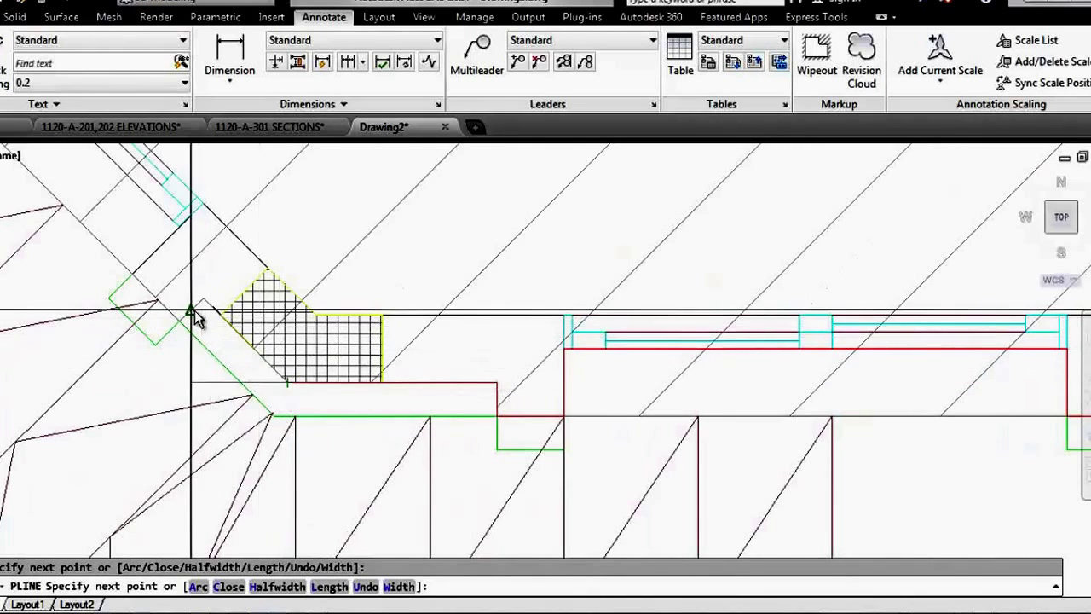
pyautogui.click(187, 327)
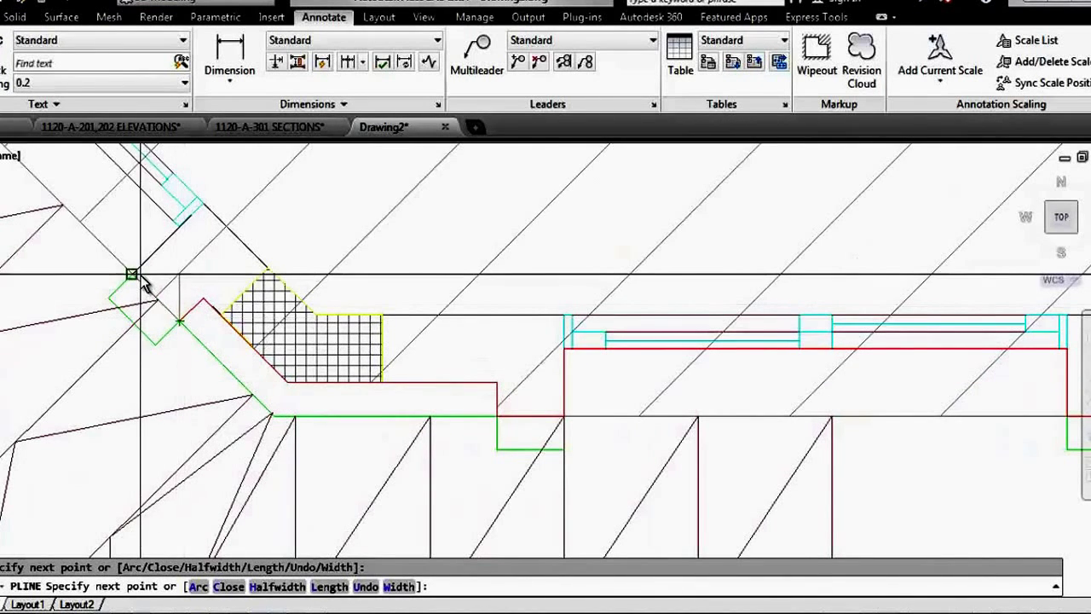
pyautogui.scroll(3, 179, 228)
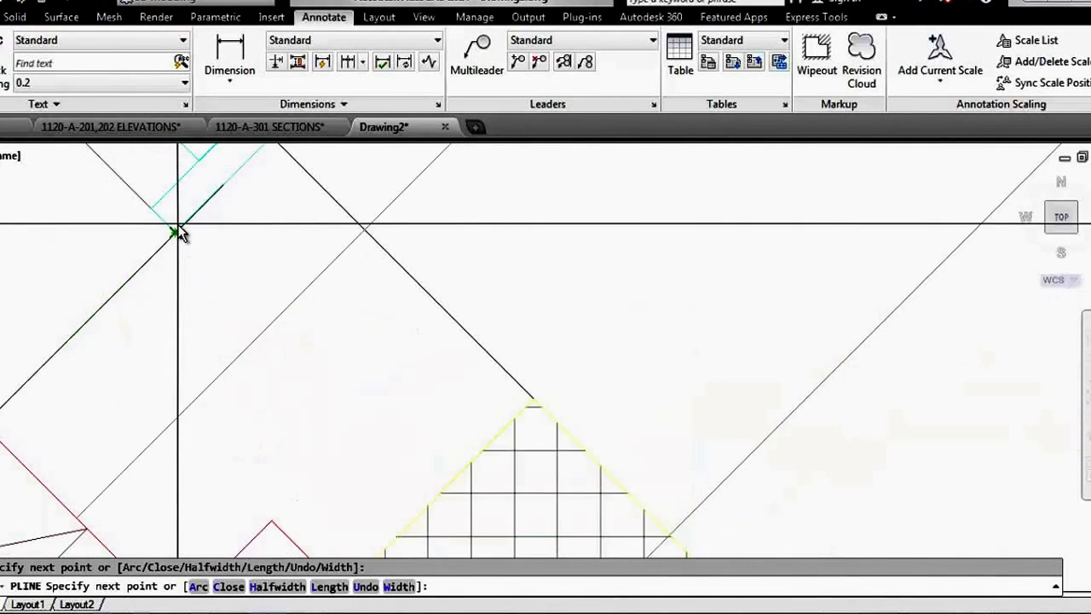
pyautogui.scroll(-5, 372, 387)
pyautogui.scroll(4, 311, 341)
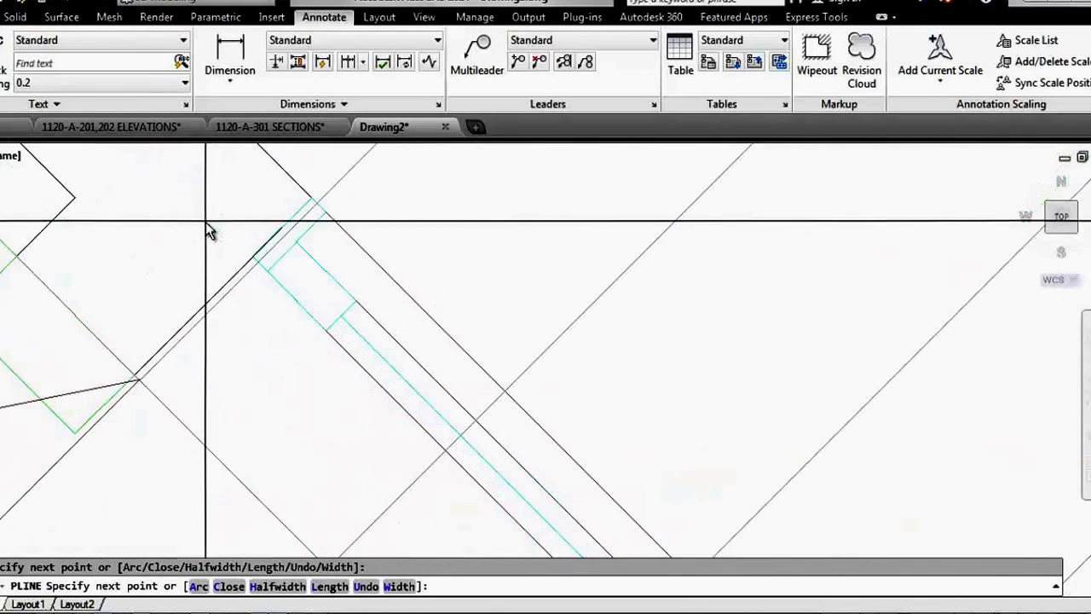
pyautogui.click(250, 258)
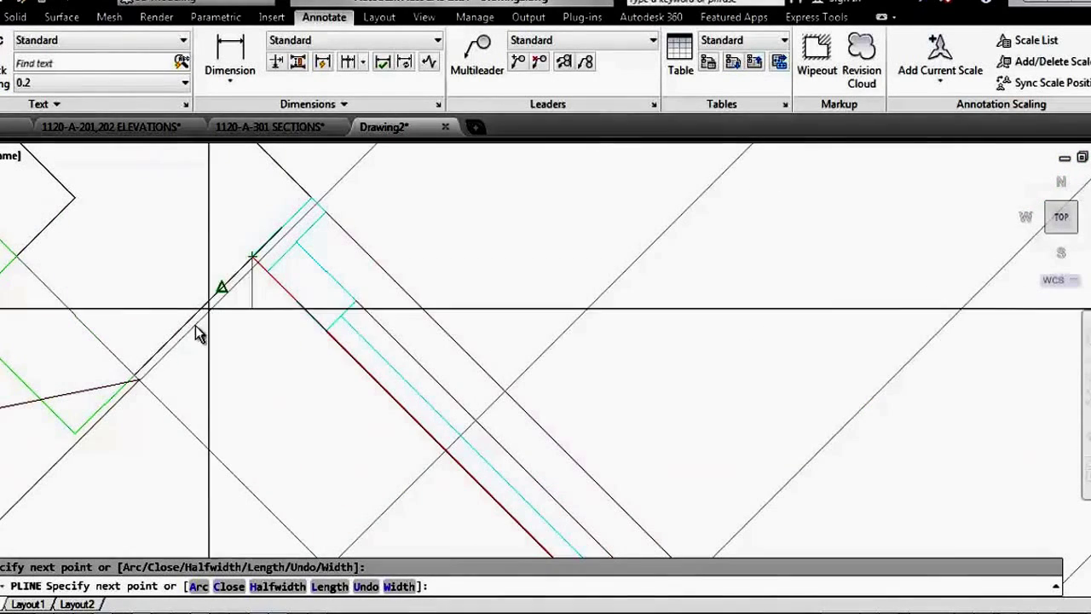
pyautogui.click(150, 373)
# Step: Trace the outline to the corner beside the entrance door, then end the polyline
pyautogui.moveTo(73, 220); pyautogui.dragTo(245, 326, button='middle')
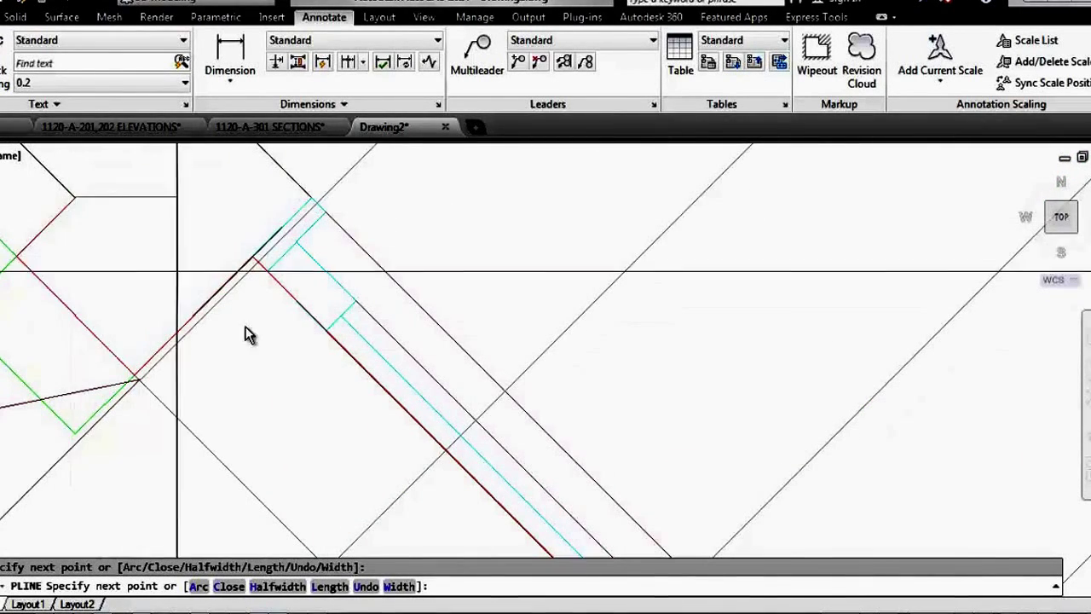
pyautogui.scroll(-3, 339, 383)
pyautogui.scroll(3, 122, 214)
pyautogui.scroll(2, 173, 228)
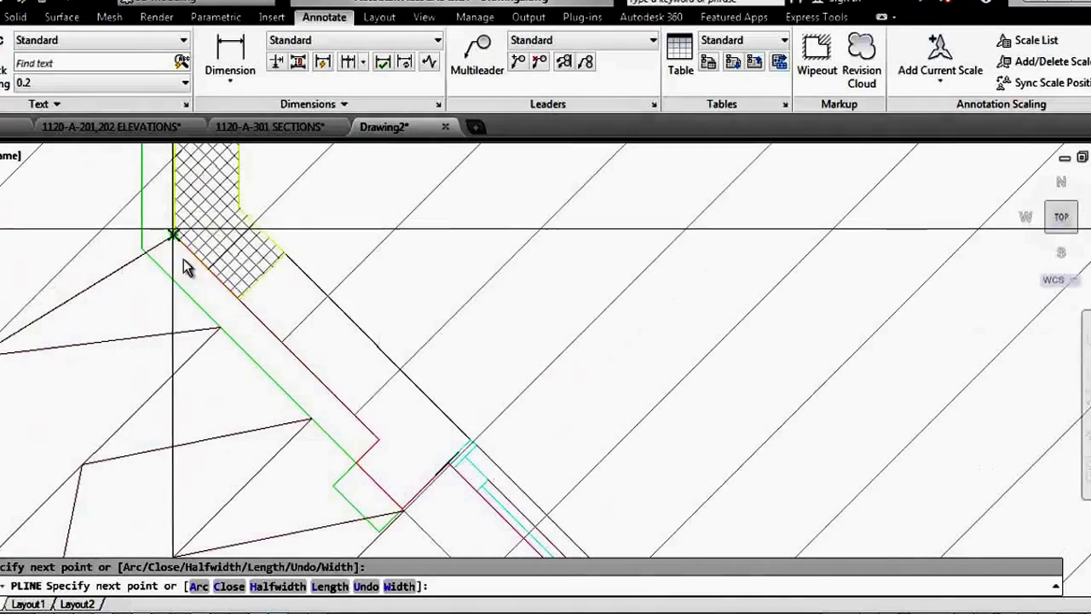
pyautogui.scroll(-4, 187, 267)
pyautogui.scroll(-2, 247, 238)
pyautogui.scroll(5, 256, 230)
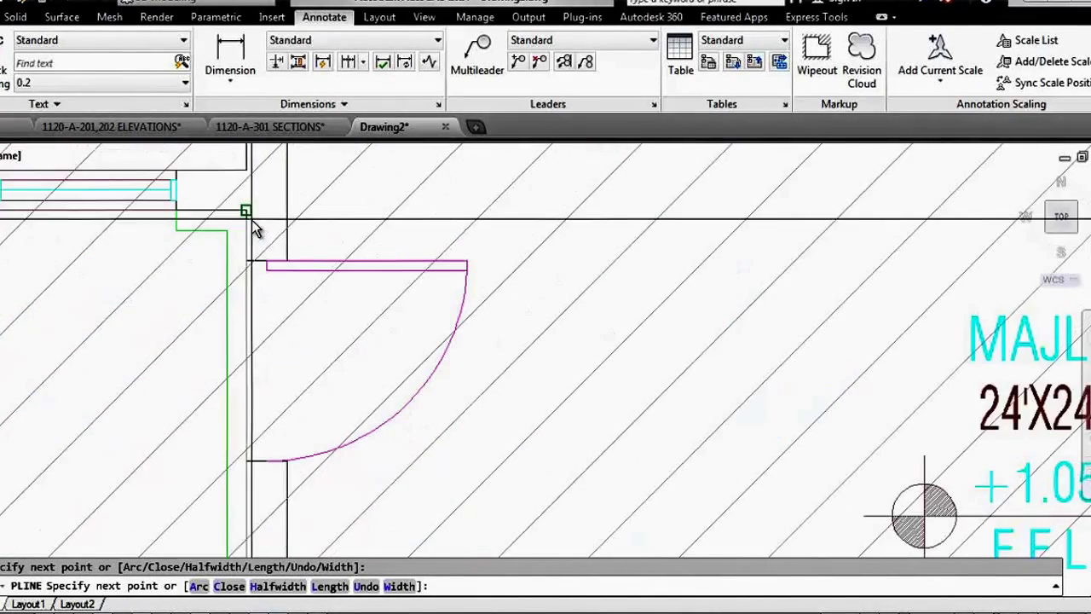
pyautogui.scroll(-4, 249, 214)
pyautogui.scroll(-3, 375, 259)
pyautogui.scroll(5, 226, 241)
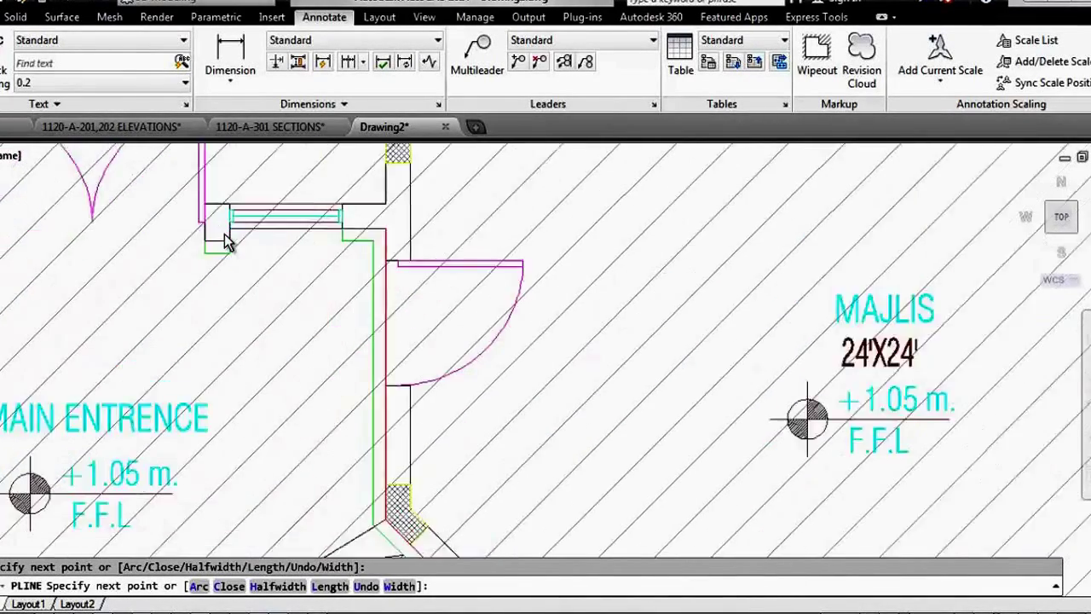
pyautogui.scroll(4, 226, 241)
pyautogui.click(231, 204)
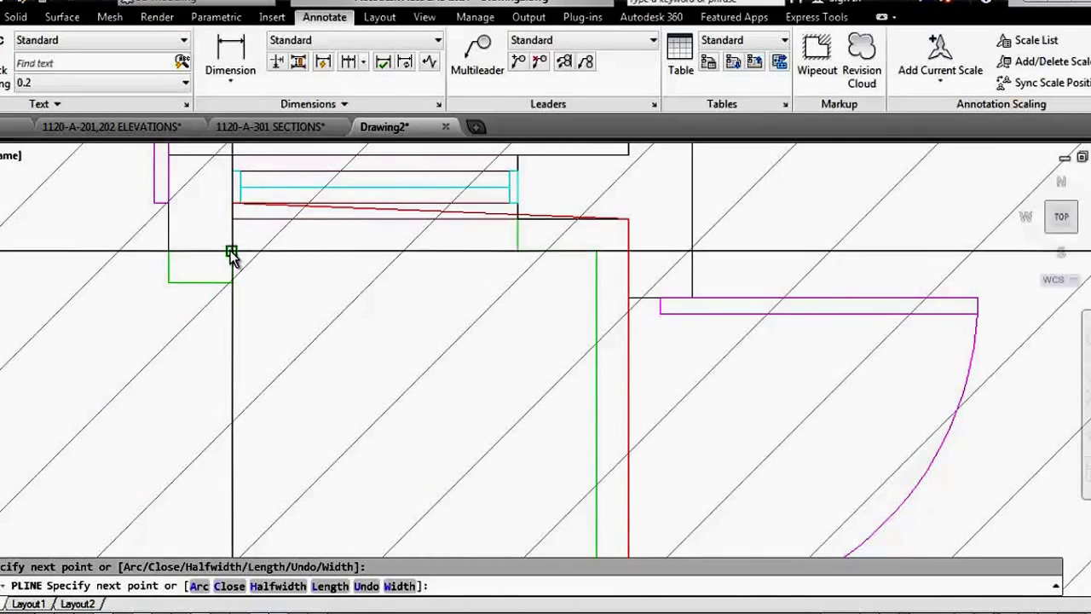
pyautogui.scroll(-3, 169, 259)
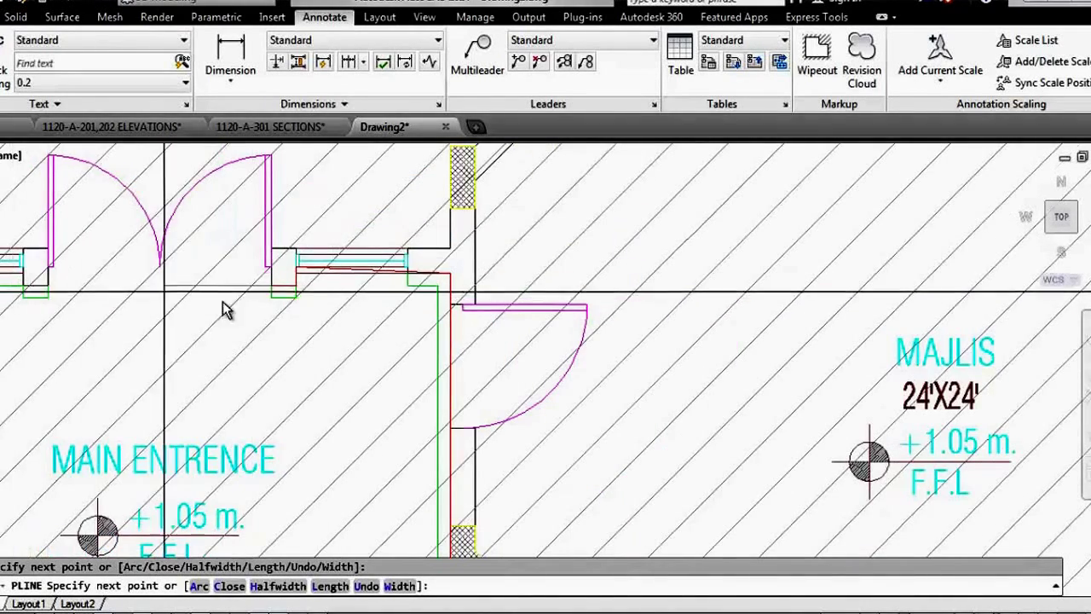
pyautogui.scroll(-3, 226, 308)
pyautogui.scroll(5, 332, 335)
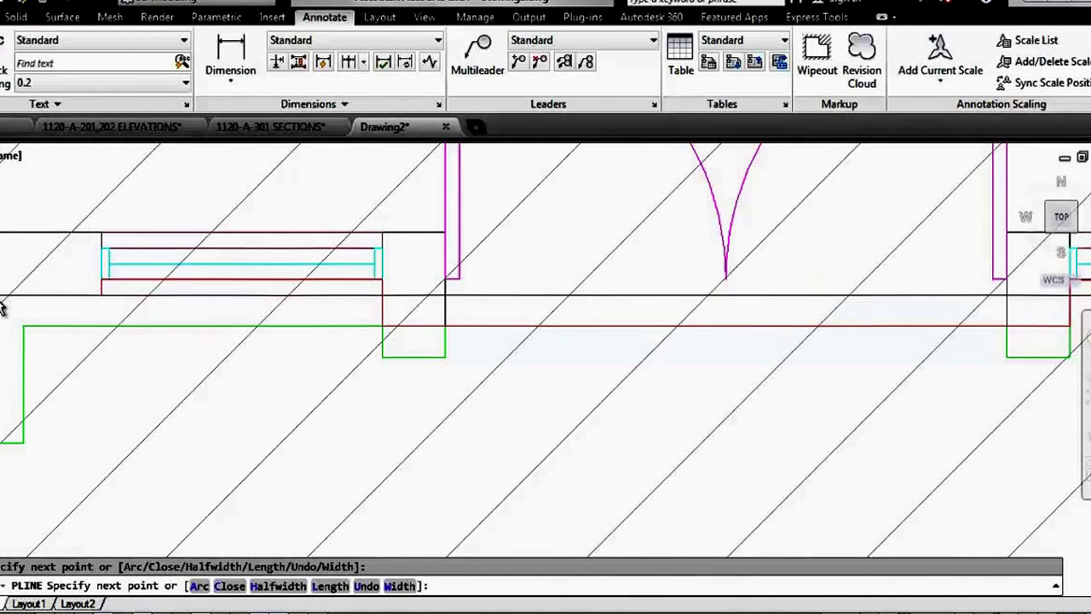
pyautogui.scroll(-3, 195, 298)
pyautogui.scroll(3, 167, 320)
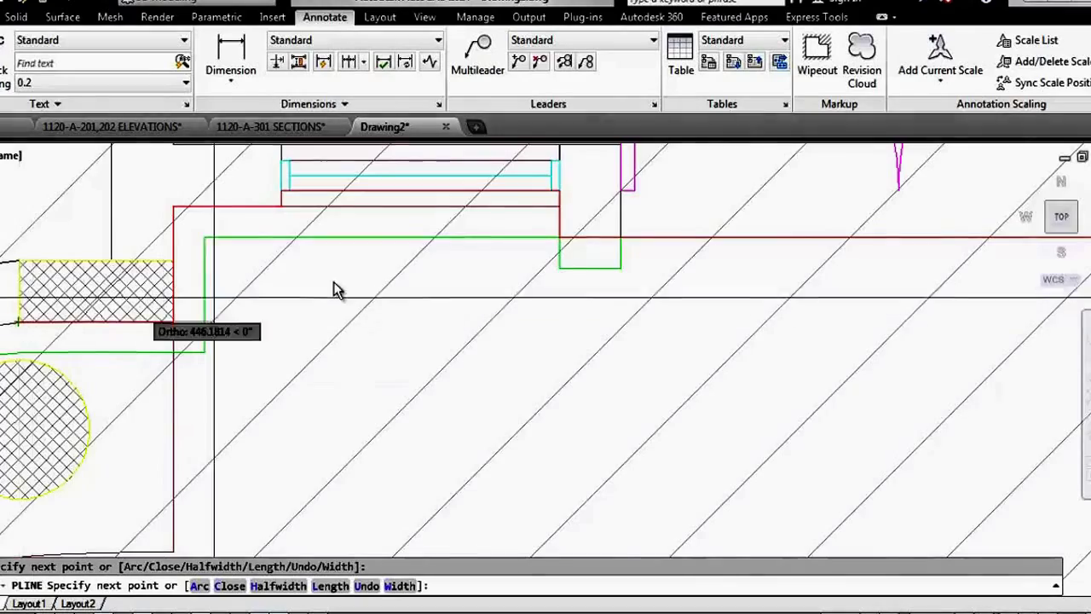
pyautogui.scroll(-3, 333, 287)
pyautogui.scroll(3, 101, 302)
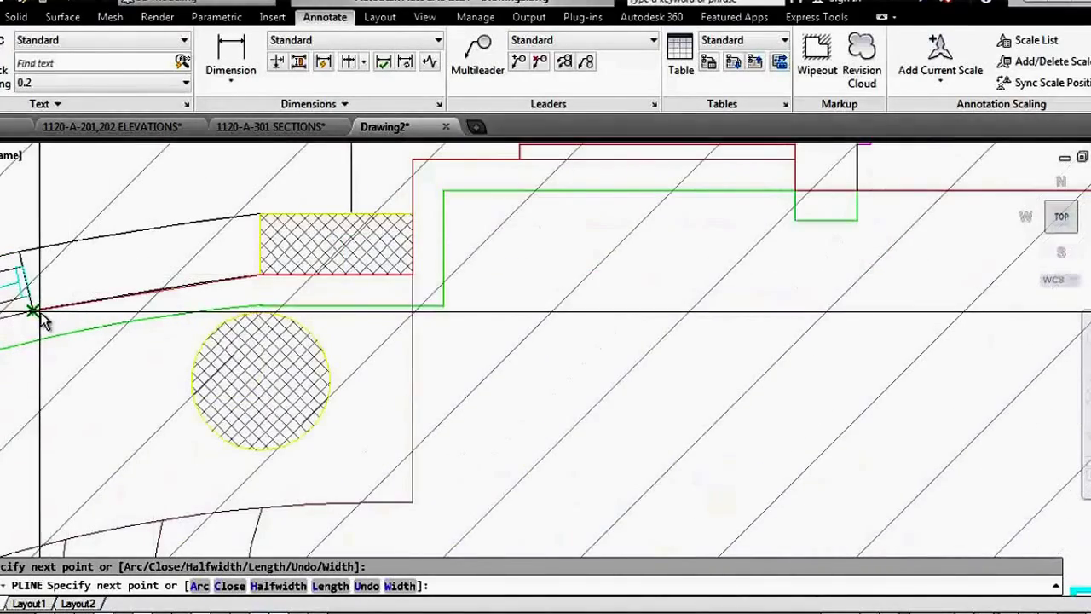
pyautogui.scroll(-3, 43, 320)
pyautogui.scroll(-2, 205, 307)
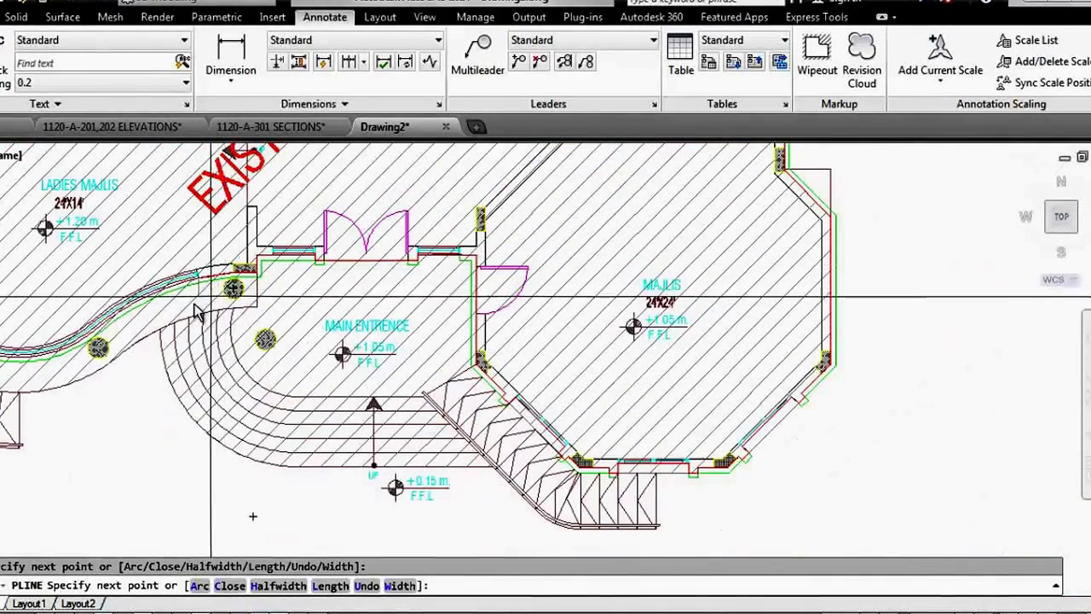
pyautogui.press('Escape')
# Step: Start an ARC (A) at the red outline's endpoint where the curved entrance wall begins
pyautogui.scroll(3, 171, 304)
pyautogui.write('a')
pyautogui.press('Return')
pyautogui.scroll(2, 366, 282)
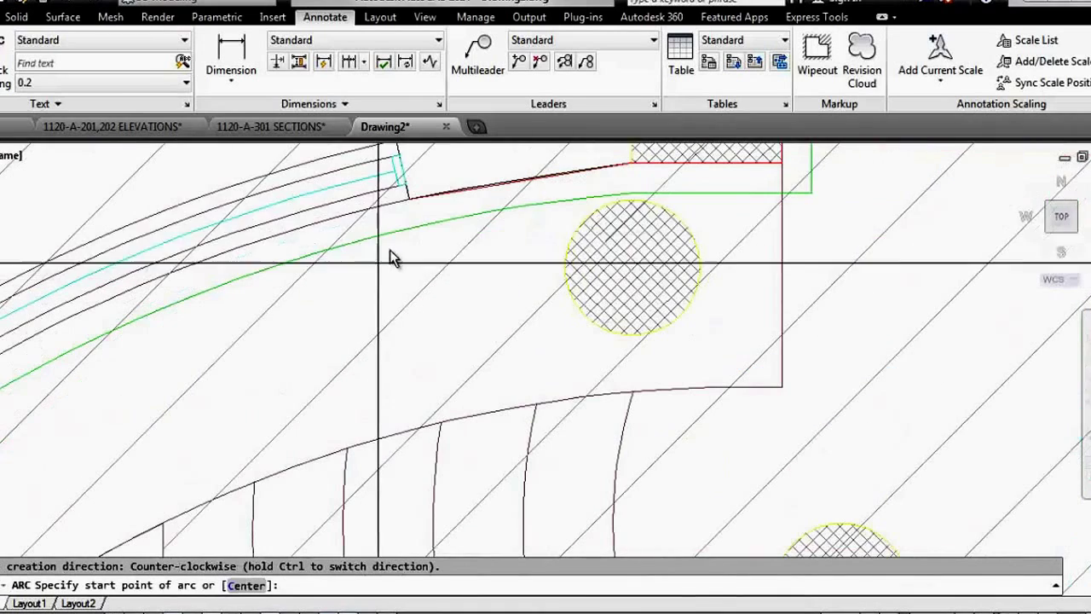
pyautogui.click(410, 199)
pyautogui.press('Escape')
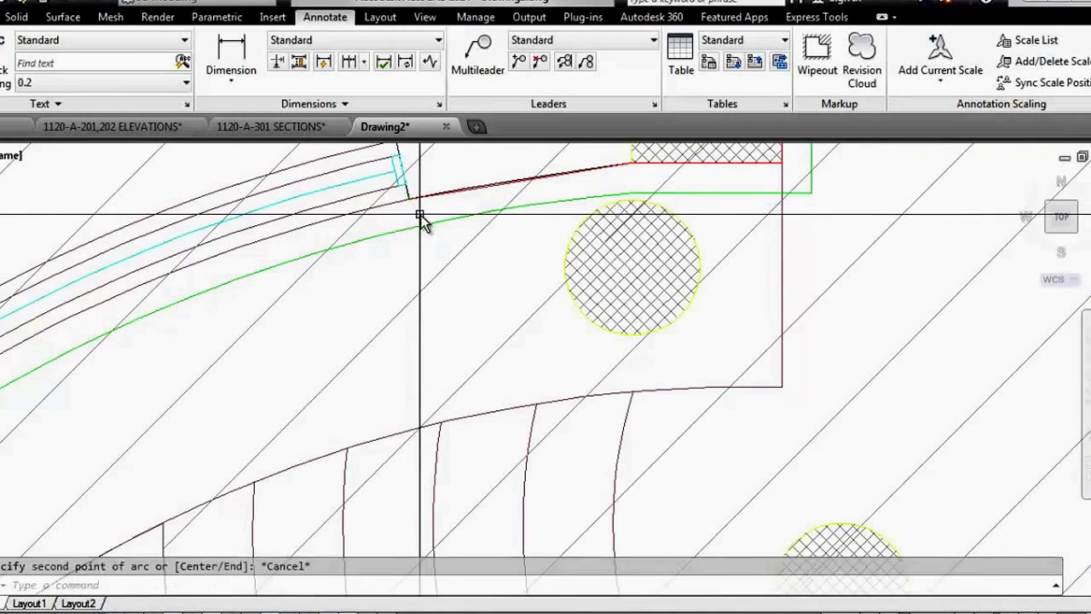
pyautogui.press('Return')
pyautogui.scroll(3, 427, 215)
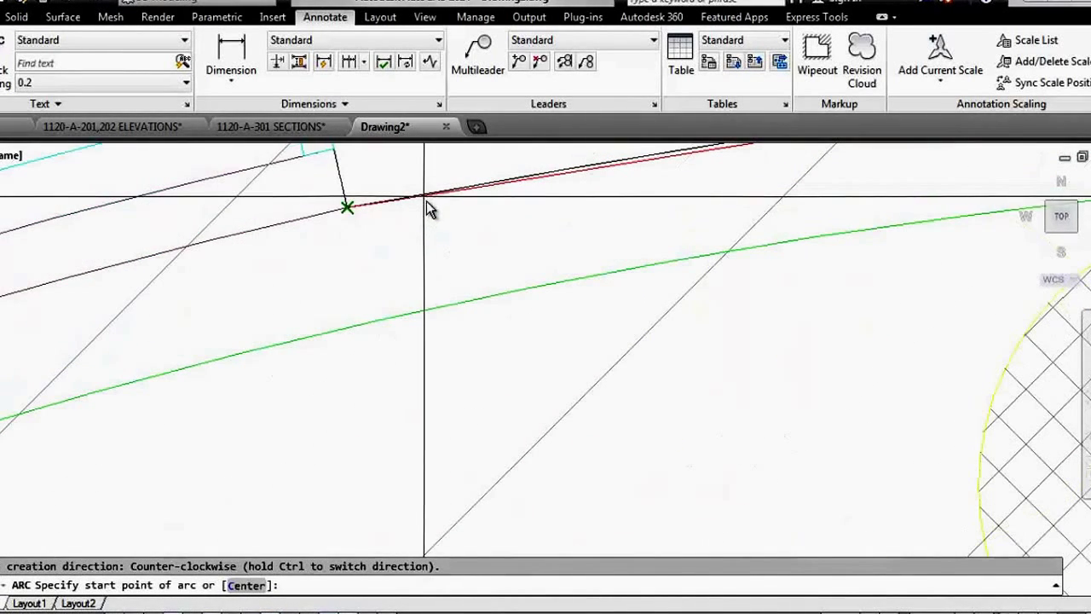
pyautogui.click(347, 206)
pyautogui.scroll(-5, 512, 222)
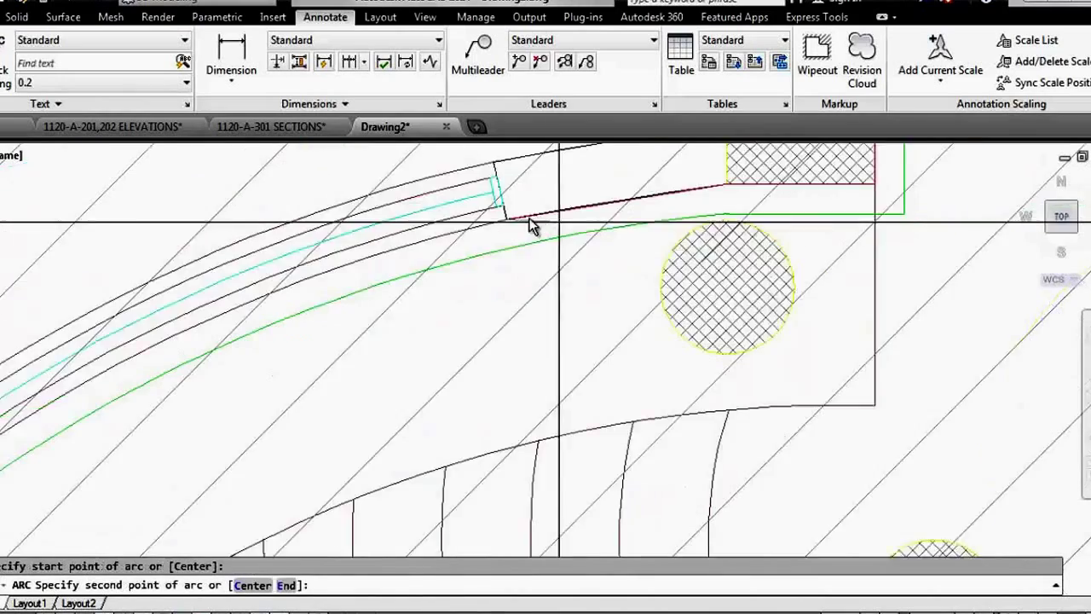
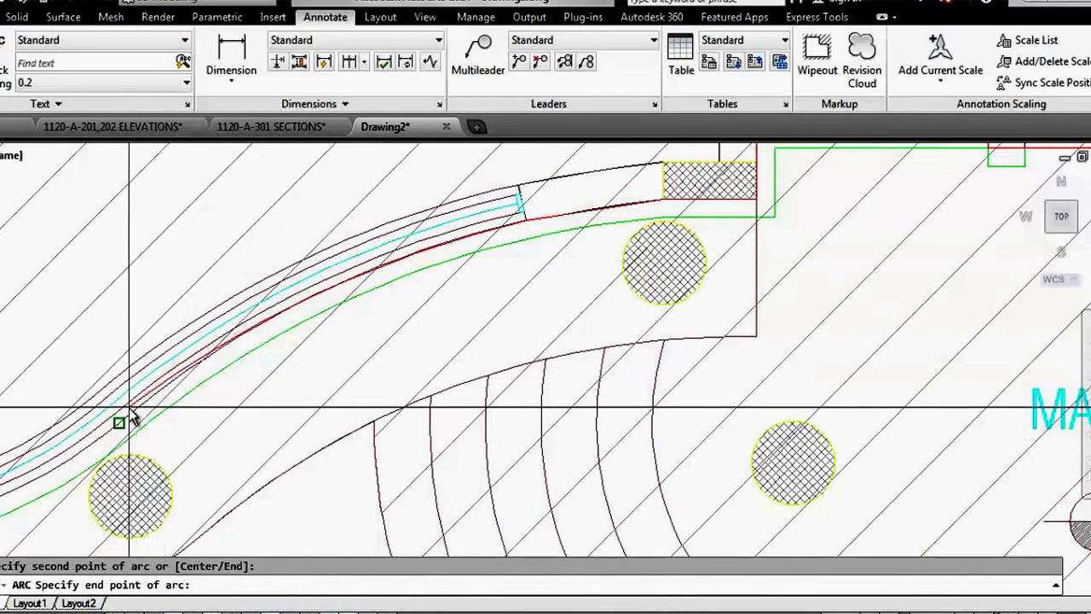
# Step: Finish the current arc, then draw a three-point arc along the curved wall to the wall corner
pyautogui.click(122, 421)
pyautogui.scroll(2, 97, 443)
pyautogui.press('Return')
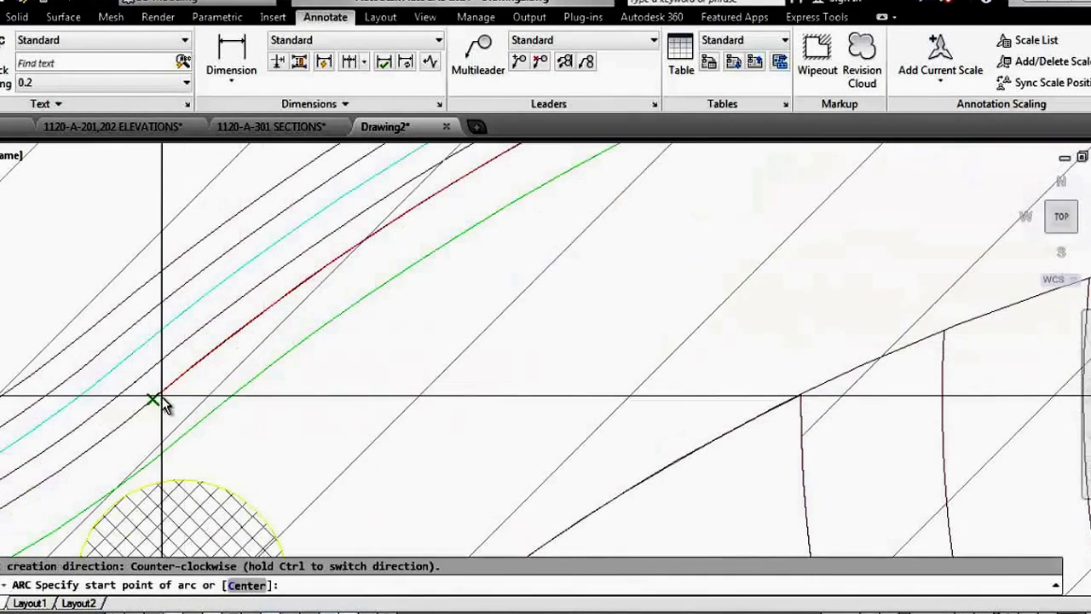
pyautogui.click(152, 395)
pyautogui.scroll(2, 153, 394)
pyautogui.scroll(-5, 460, 223)
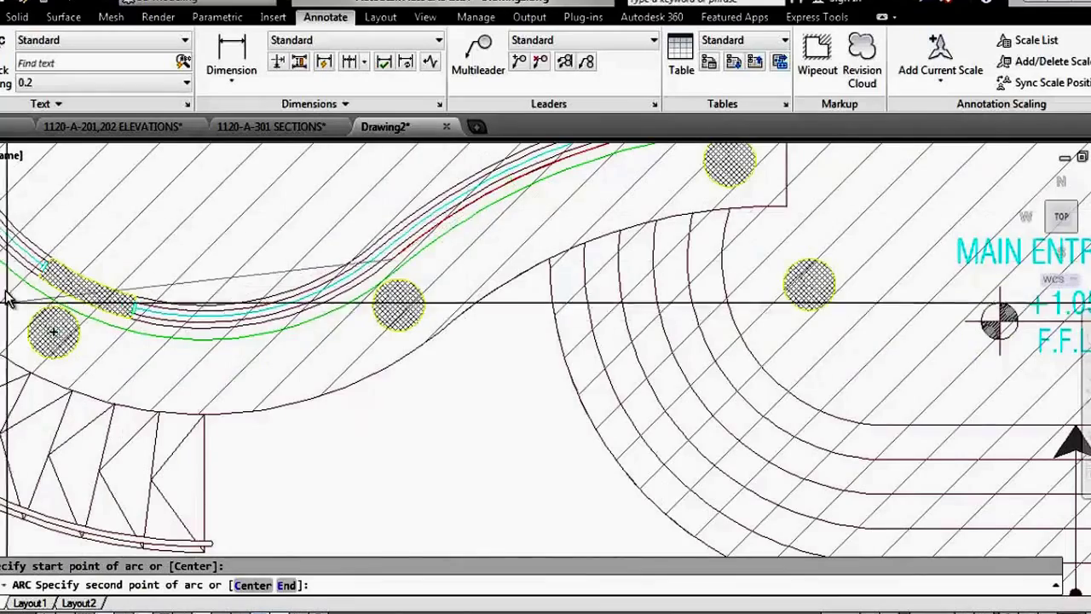
pyautogui.scroll(2, 74, 312)
pyautogui.click(122, 323)
pyautogui.scroll(-4, 122, 322)
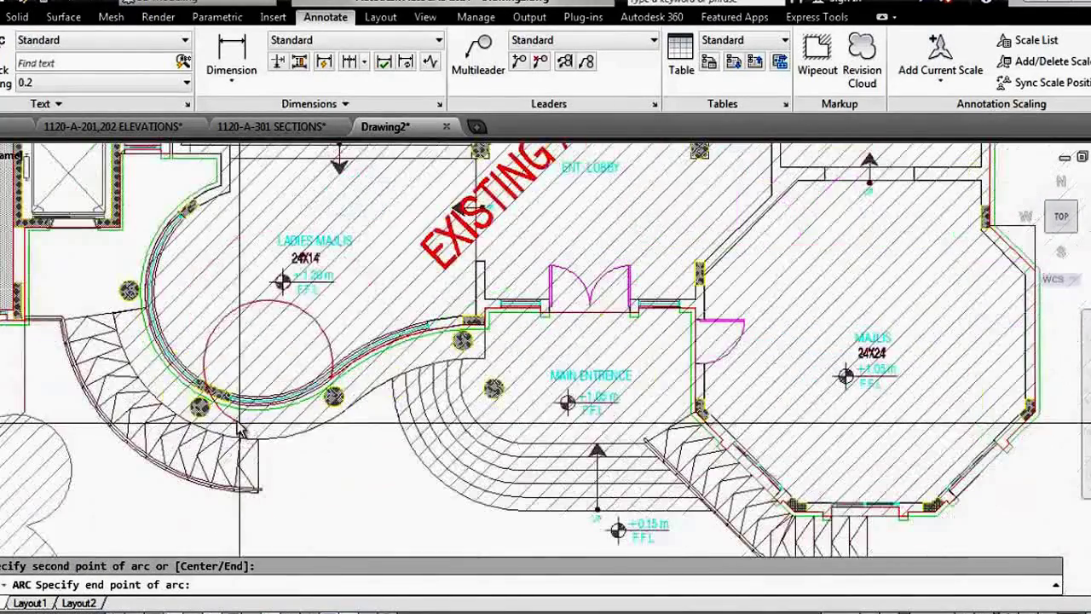
pyautogui.scroll(2, 149, 330)
pyautogui.scroll(3, 193, 189)
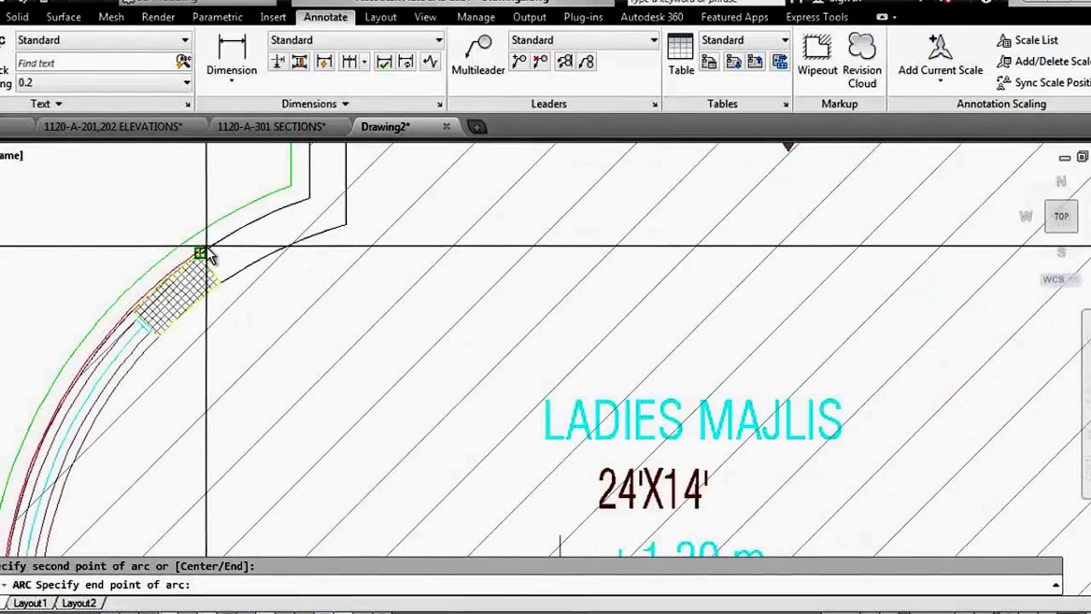
pyautogui.click(204, 250)
# Step: Draw another arc from the previous arc's end along the wall to the next corner
pyautogui.press('Return')
pyautogui.click(207, 248)
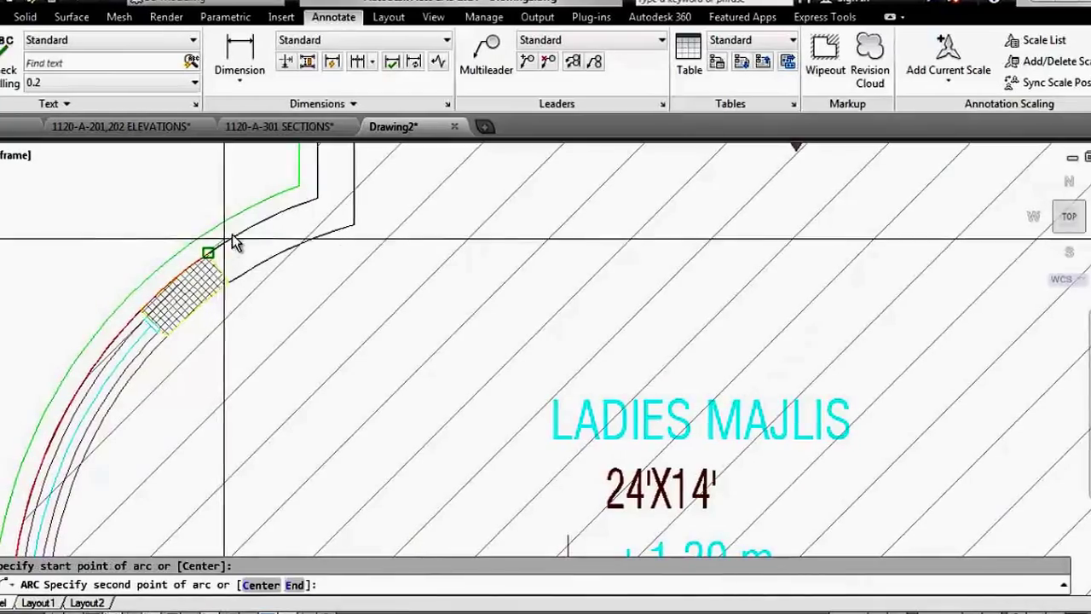
pyautogui.moveTo(207, 248); pyautogui.dragTo(268, 227, button='middle')
pyautogui.click(320, 204)
pyautogui.click(320, 201)
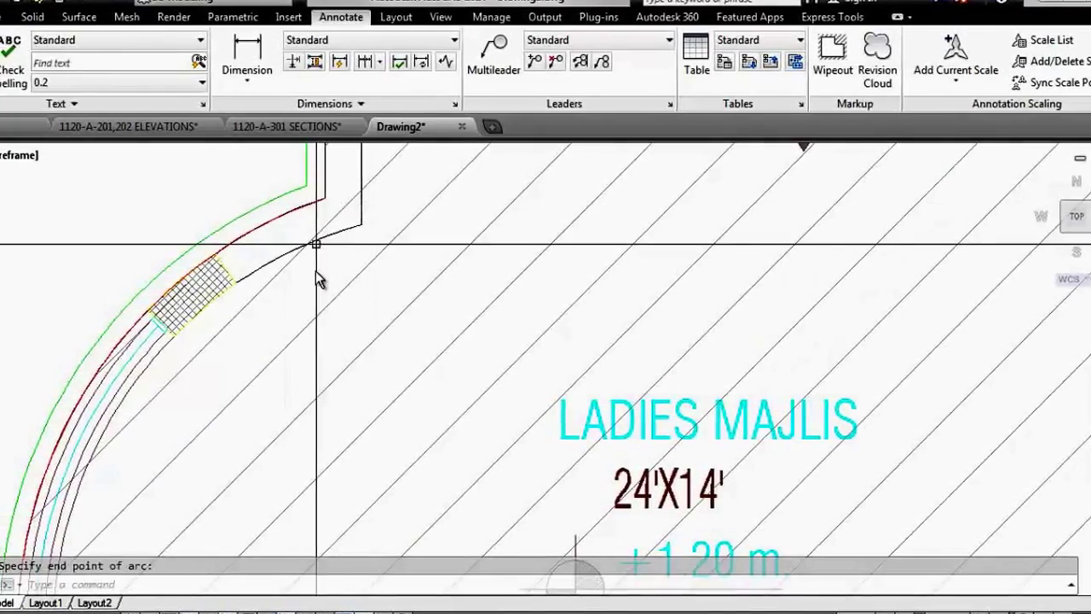
pyautogui.scroll(-3, 316, 247)
pyautogui.scroll(3, 306, 268)
# Step: Draw a polyline from the curved wall's end to the next wall corner, redoing a misplaced start
pyautogui.write('pl')
pyautogui.press('Return')
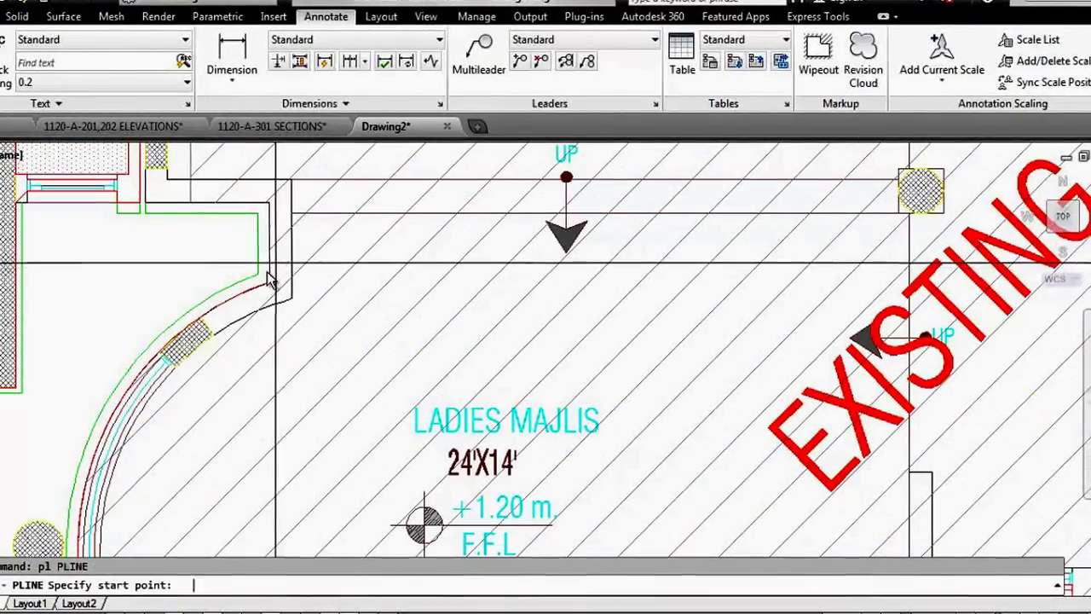
pyautogui.click(267, 282)
pyautogui.scroll(3, 284, 269)
pyautogui.press('Escape')
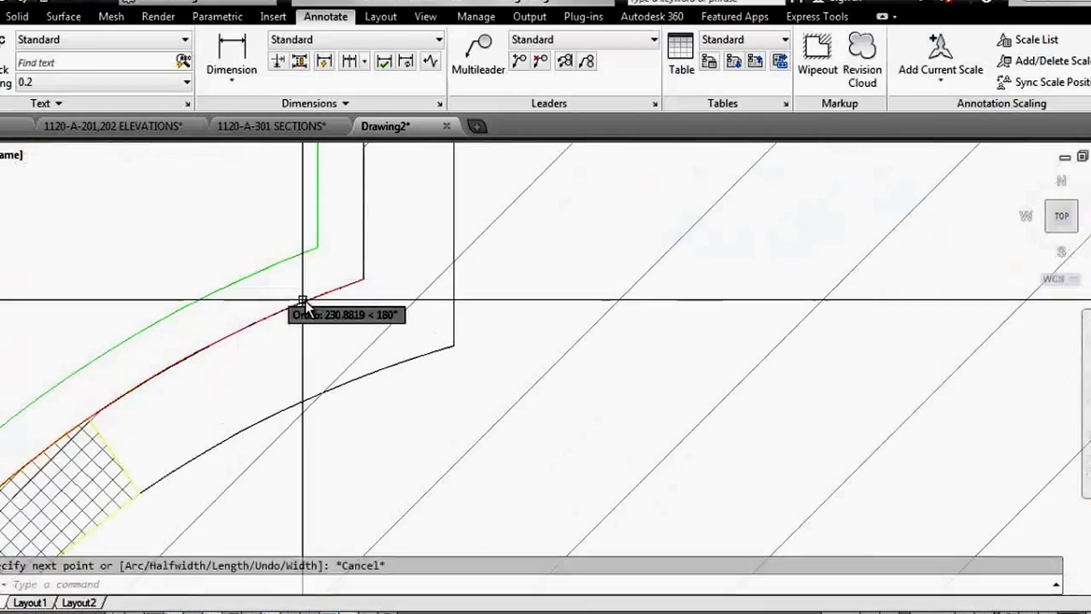
pyautogui.press('Return')
pyautogui.click(367, 329)
pyautogui.scroll(-1, 377, 366)
pyautogui.click(373, 260)
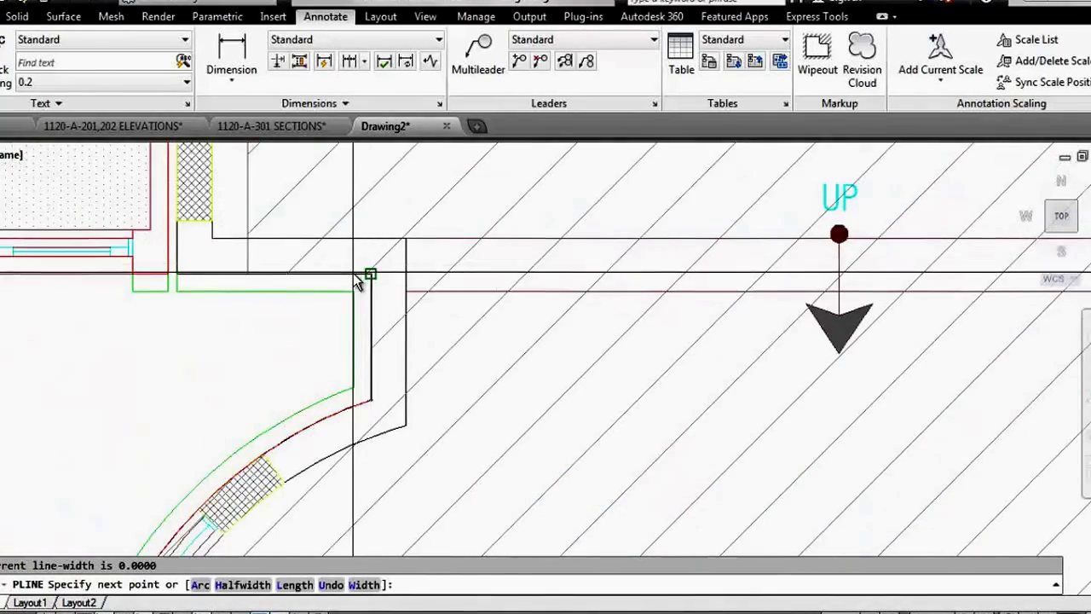
pyautogui.scroll(-2, 353, 273)
pyautogui.scroll(-3, 263, 274)
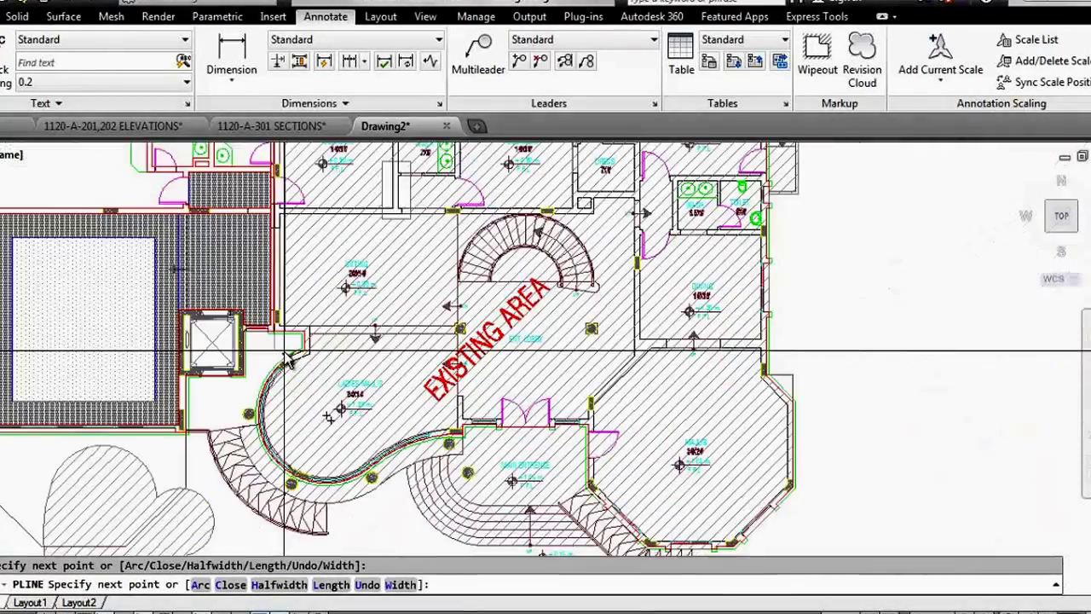
pyautogui.scroll(-2, 263, 274)
pyautogui.scroll(4, 275, 171)
pyautogui.scroll(2, 303, 237)
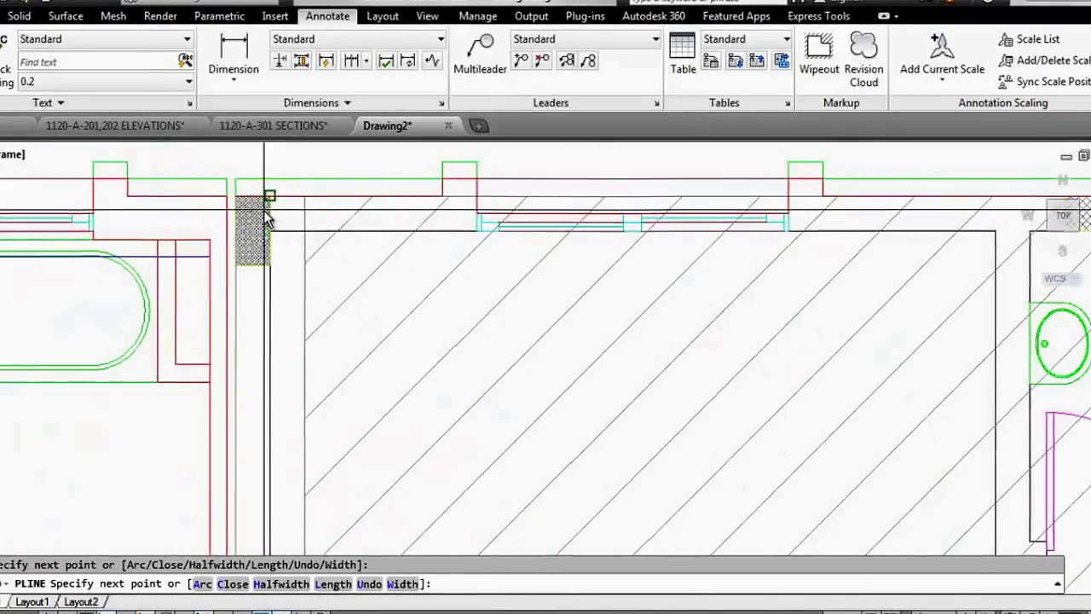
pyautogui.scroll(2, 264, 208)
pyautogui.press('Return')
# Step: Start polyline editing with the PE alias
pyautogui.scroll(-3, 257, 178)
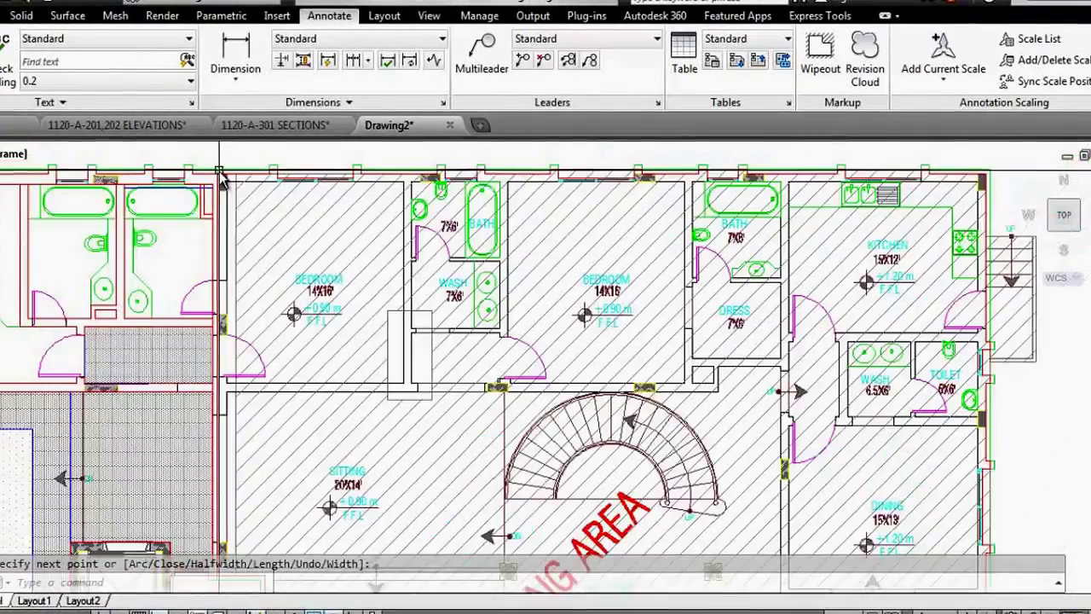
pyautogui.scroll(-2, 236, 182)
pyautogui.scroll(4, 240, 315)
pyautogui.scroll(2, 239, 315)
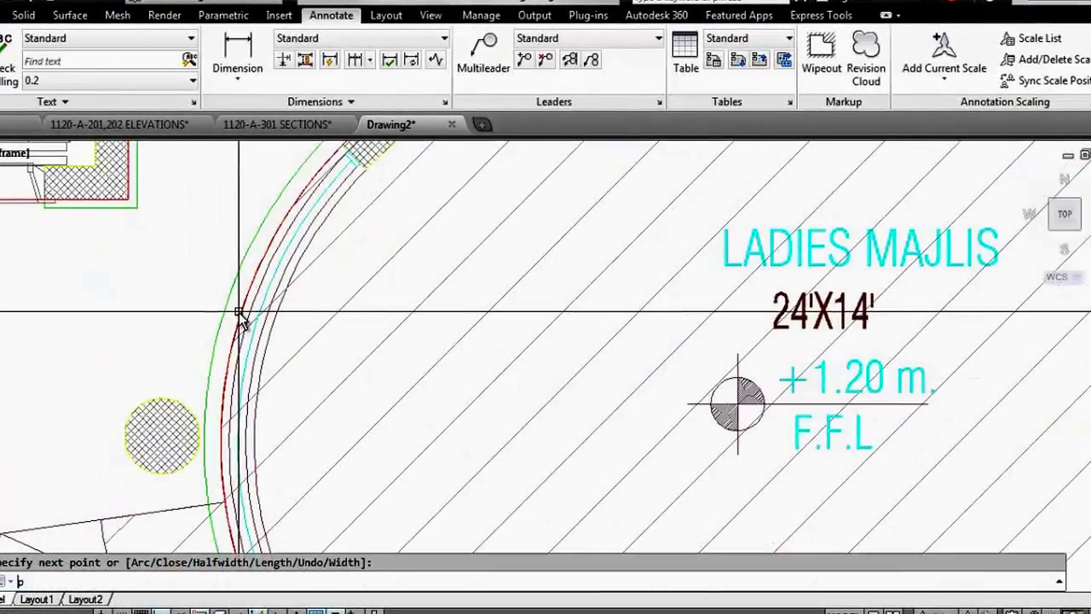
pyautogui.write('pe')
pyautogui.press('Return')
pyautogui.scroll(-5, 290, 300)
# Step: Select the wall polyline and use Join to merge the traced arcs and lines into it
pyautogui.scroll(-2, 290, 300)
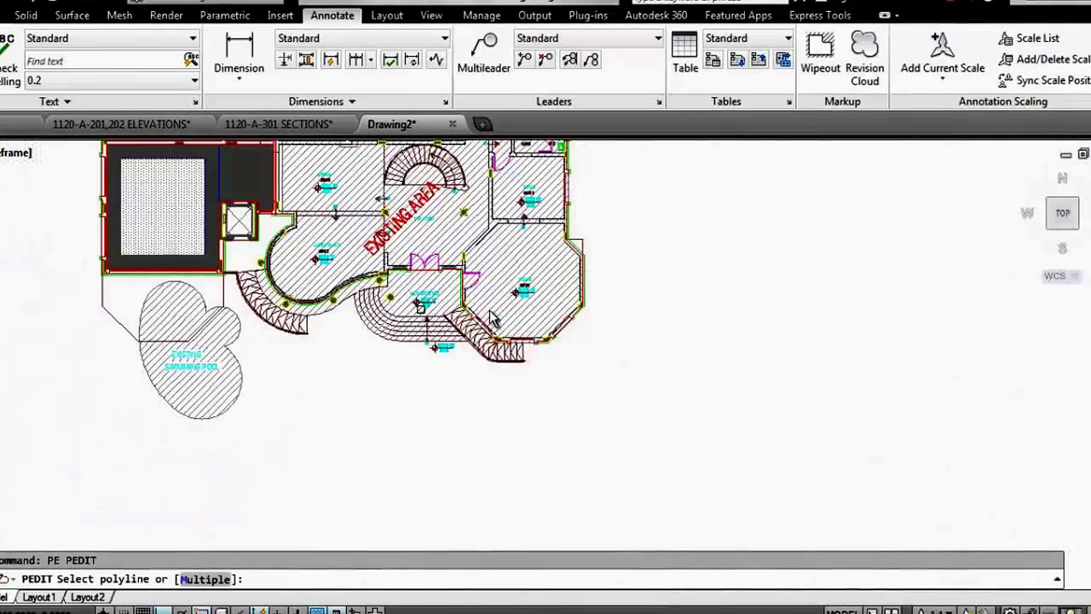
pyautogui.scroll(6, 401, 247)
pyautogui.click(381, 224)
pyautogui.scroll(-3, 450, 333)
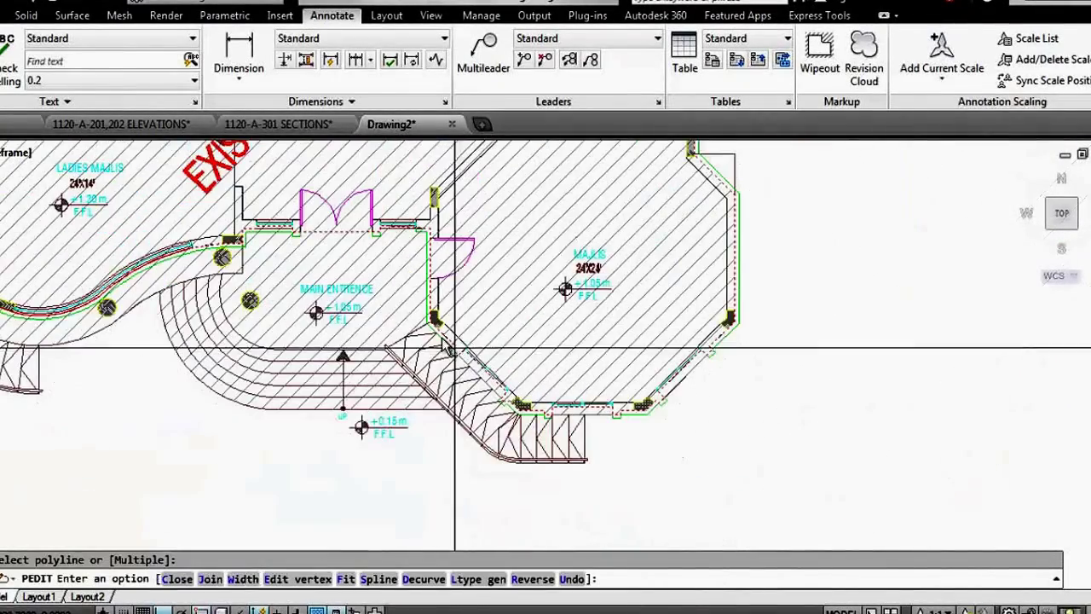
pyautogui.scroll(4, 183, 285)
pyautogui.write('j')
pyautogui.press('Return')
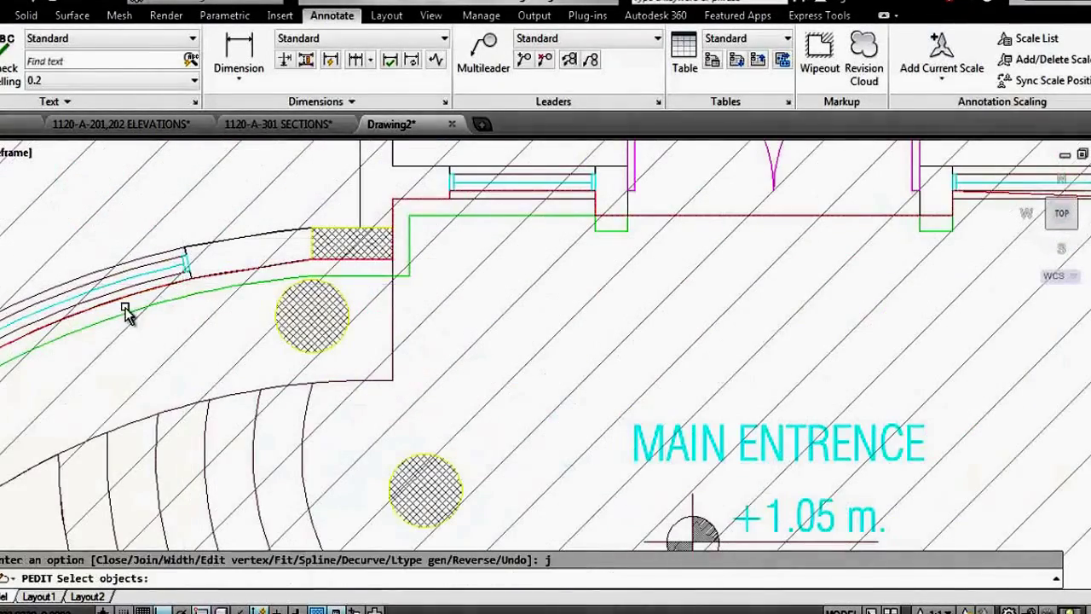
pyautogui.scroll(4, 127, 307)
pyautogui.scroll(-2, 73, 385)
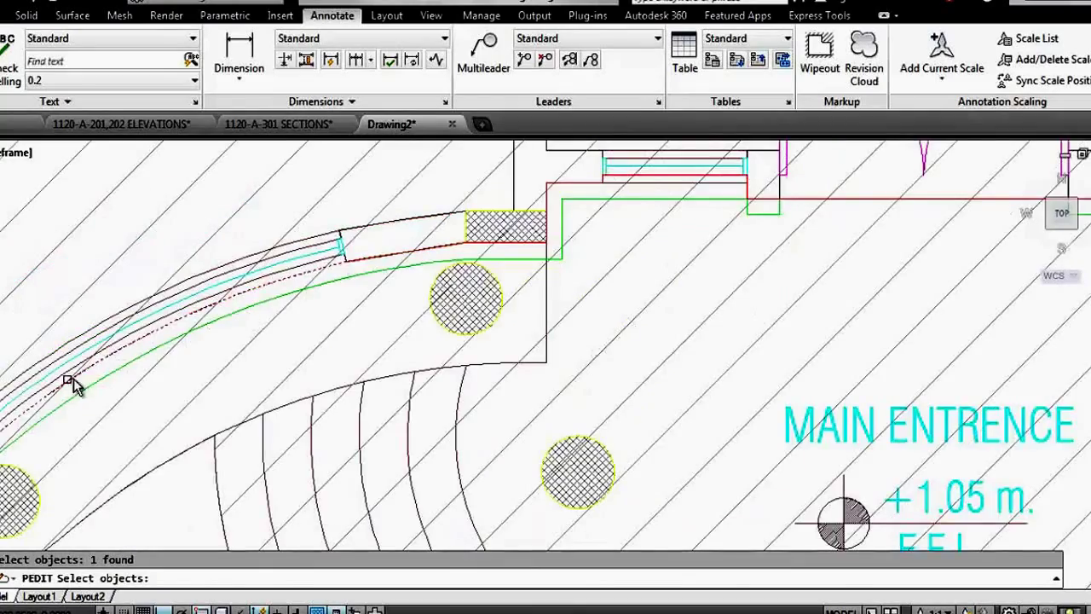
pyautogui.scroll(-2, 322, 288)
pyautogui.scroll(4, 162, 401)
pyautogui.scroll(-3, 163, 390)
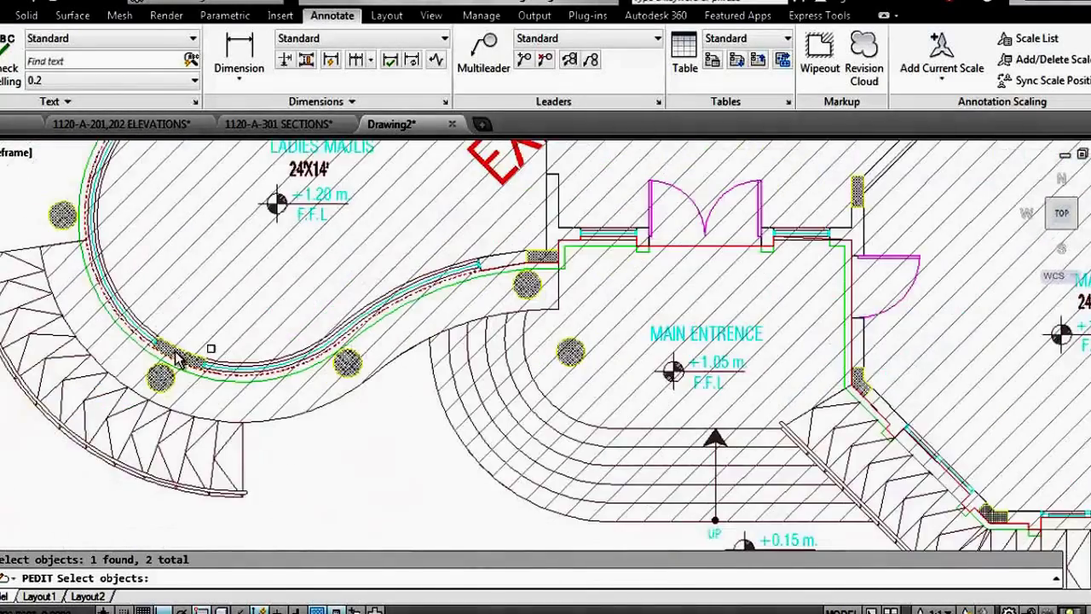
pyautogui.scroll(3, 157, 337)
pyautogui.scroll(-3, 186, 226)
pyautogui.scroll(3, 258, 235)
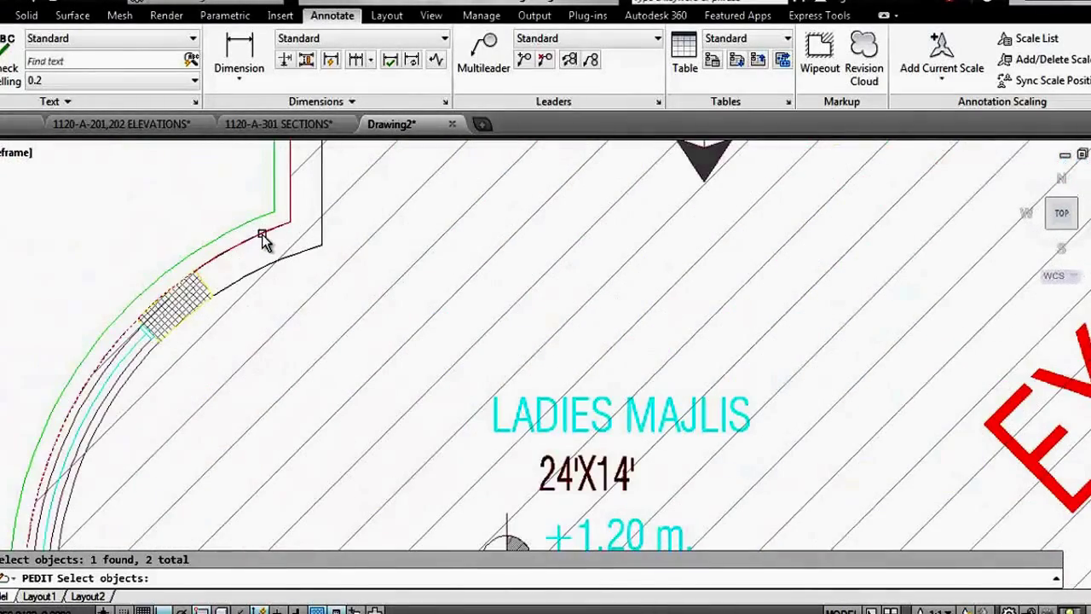
pyautogui.scroll(-3, 278, 292)
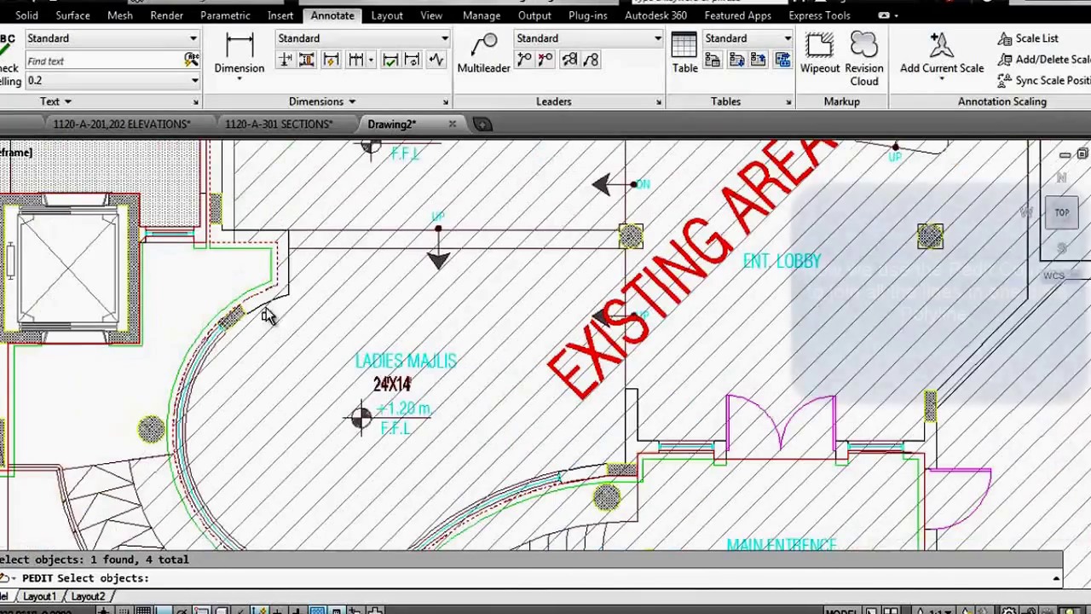
pyautogui.press('Return')
pyautogui.press('Return')
pyautogui.press('Return')
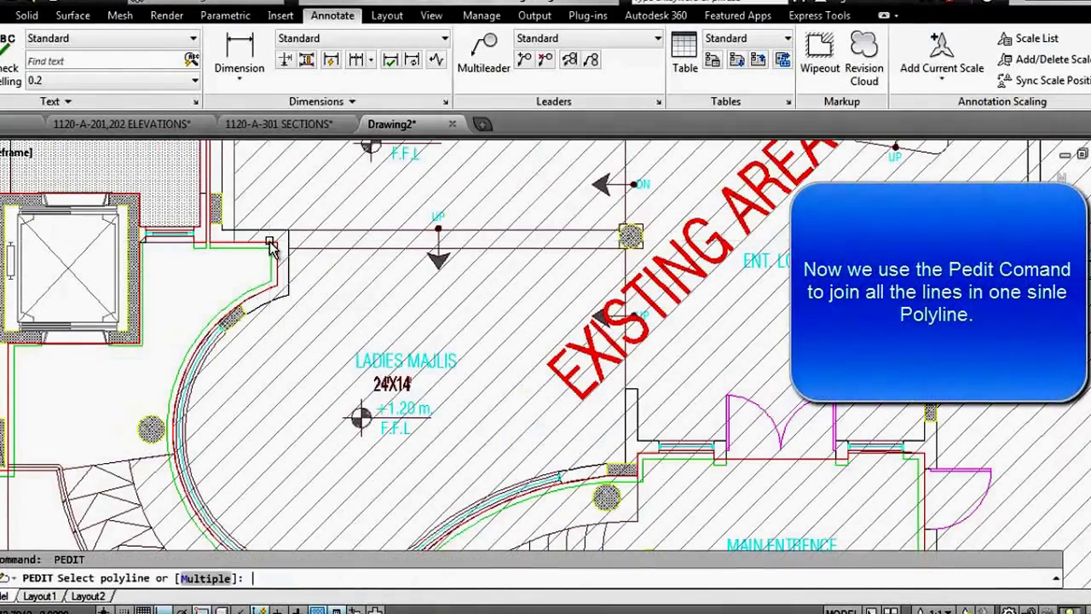
# Step: Select the joined wall outline to confirm it is closed, then deselect it
pyautogui.click(271, 244)
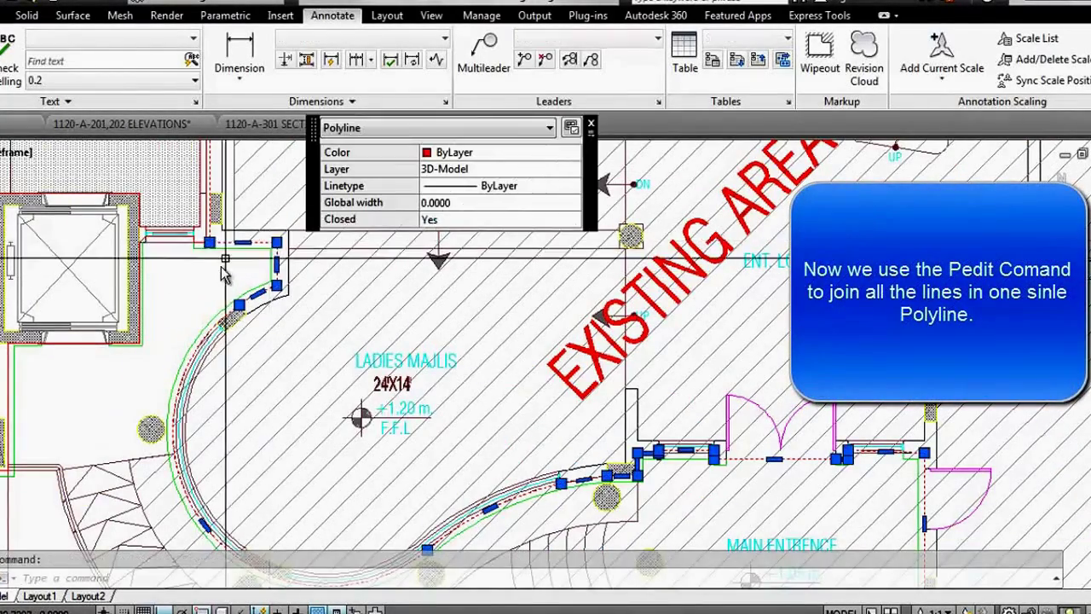
pyautogui.scroll(-4, 224, 315)
pyautogui.press('Escape')
pyautogui.scroll(-2, 216, 305)
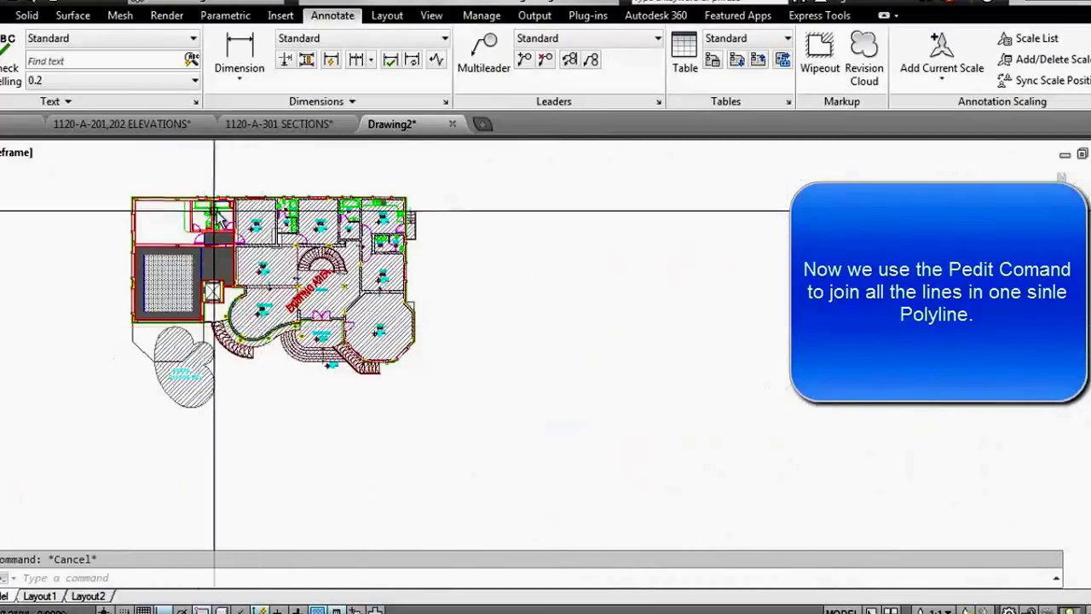
# Step: Zoom in on the bedroom's top-left wall corner near the bathrooms
pyautogui.scroll(5, 216, 213)
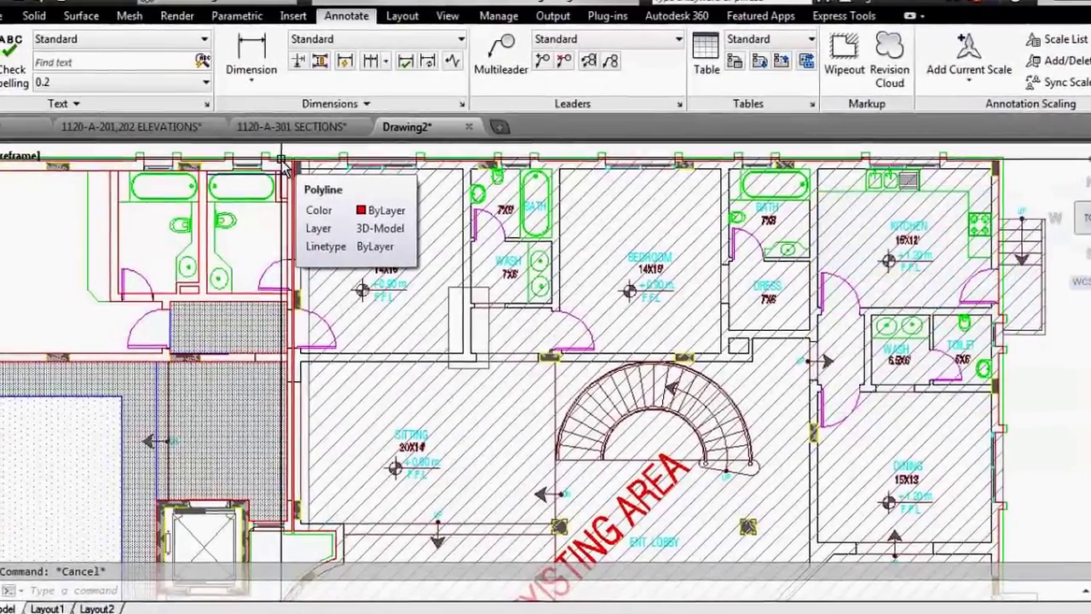
pyautogui.scroll(-3, 361, 146)
pyautogui.scroll(5, 749, 314)
pyautogui.scroll(2, 748, 314)
pyautogui.scroll(-5, 499, 150)
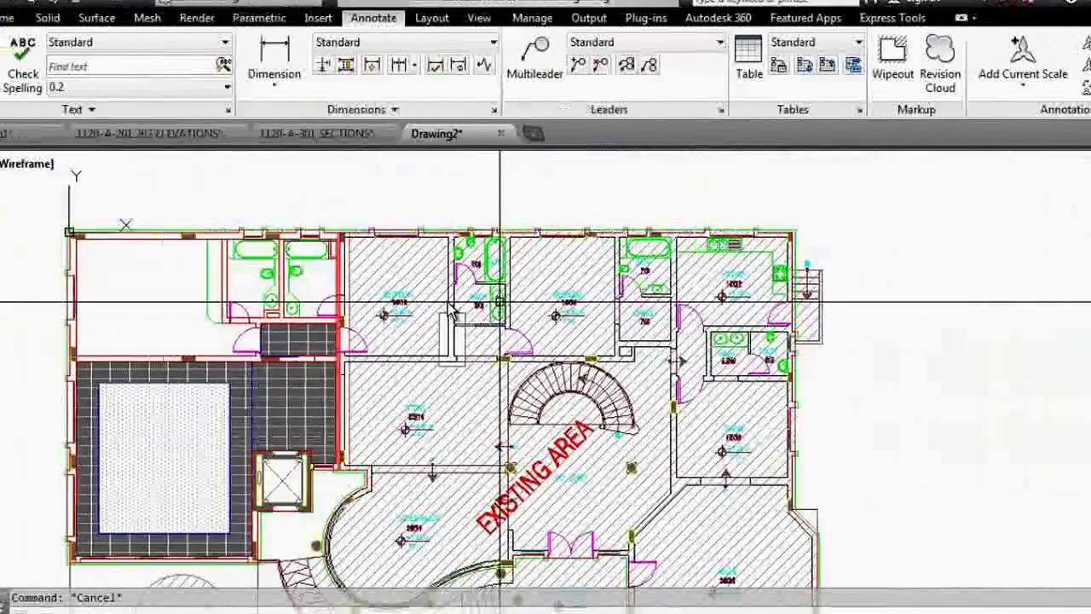
pyautogui.scroll(-2, 434, 158)
pyautogui.scroll(5, 422, 260)
pyautogui.scroll(2, 426, 299)
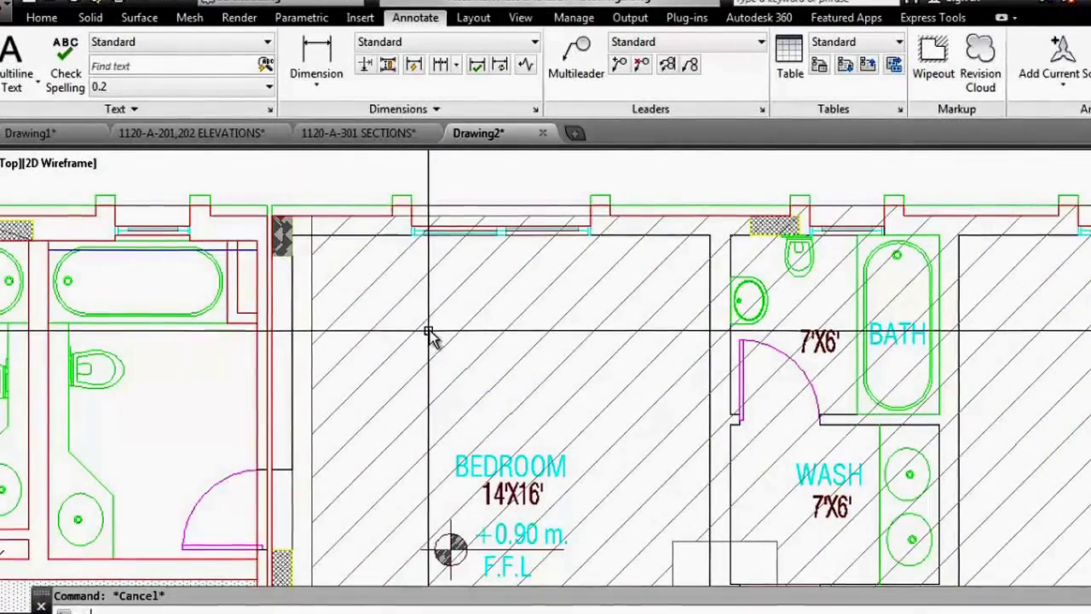
pyautogui.scroll(3, 332, 249)
# Step: Start the new polyline at the bedroom wall's top-left corner
pyautogui.click(259, 240)
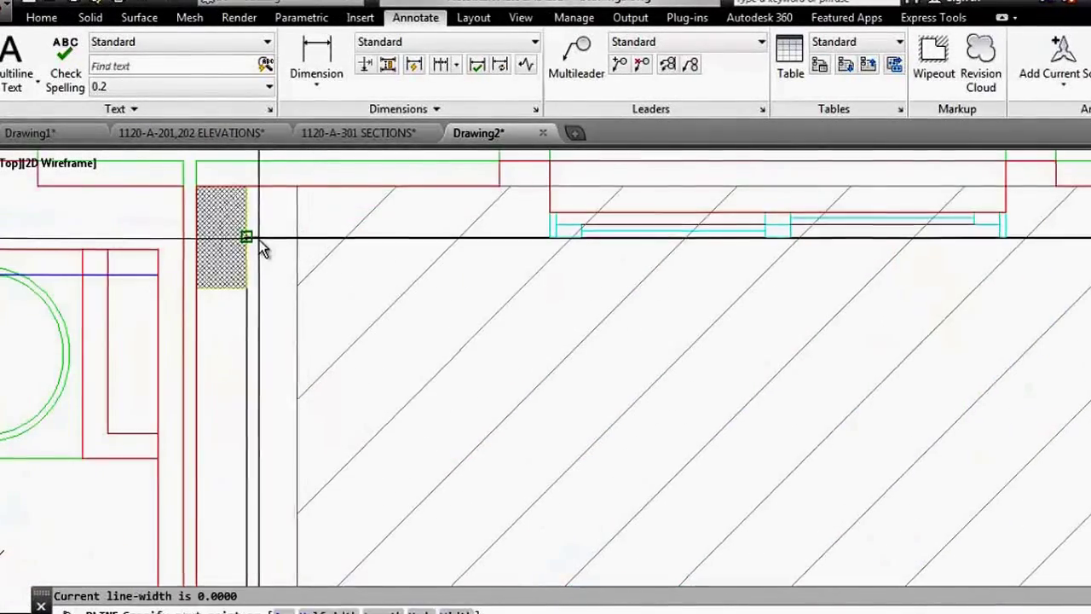
pyautogui.scroll(-3, 259, 239)
pyautogui.scroll(-3, 657, 262)
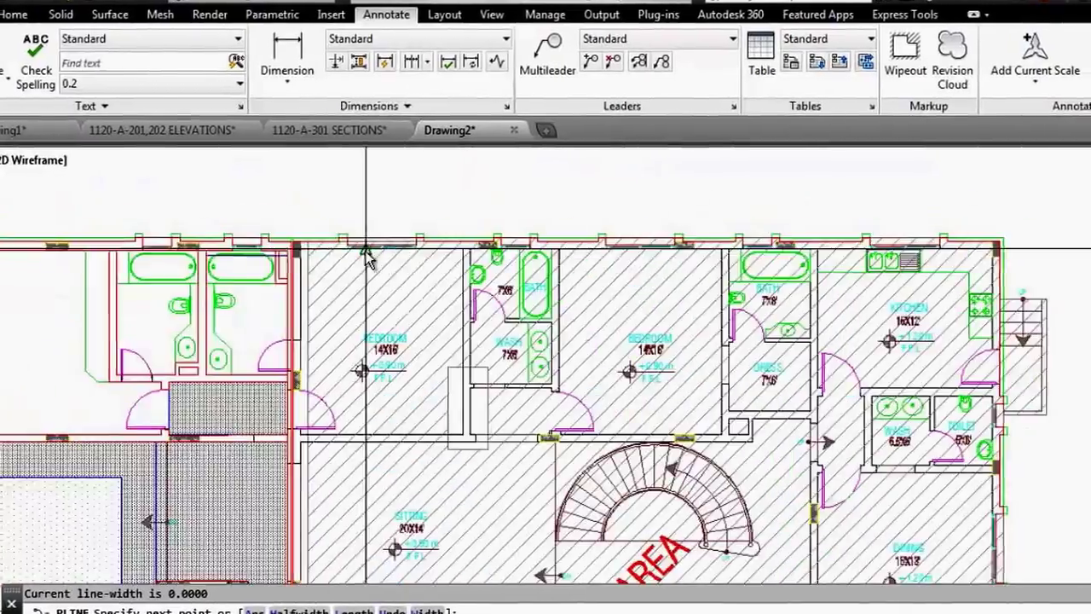
pyautogui.scroll(3, 956, 256)
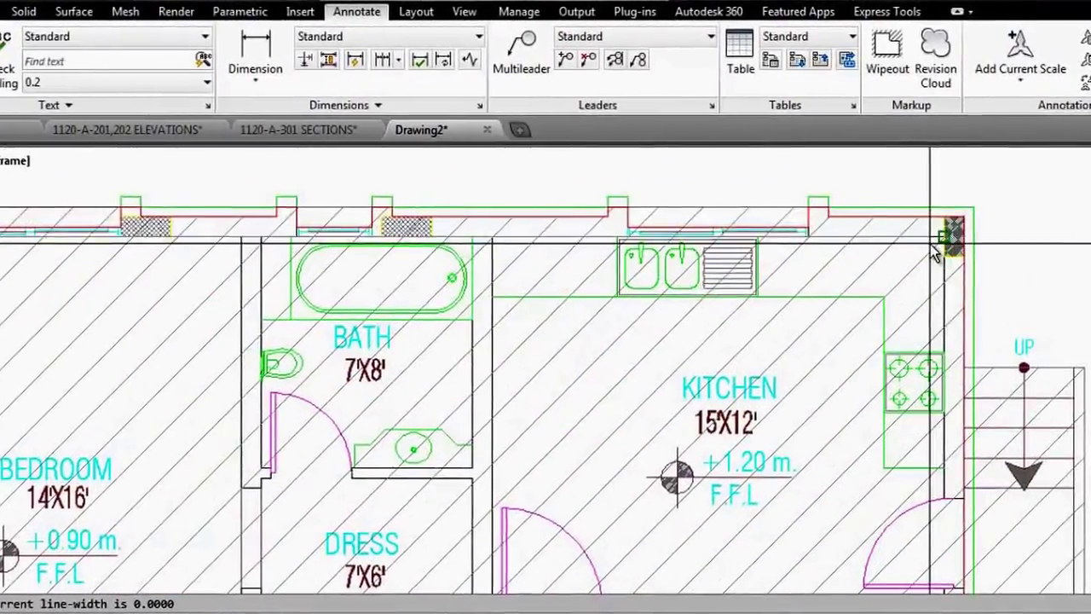
pyautogui.scroll(-5, 915, 207)
pyautogui.scroll(-2, 863, 202)
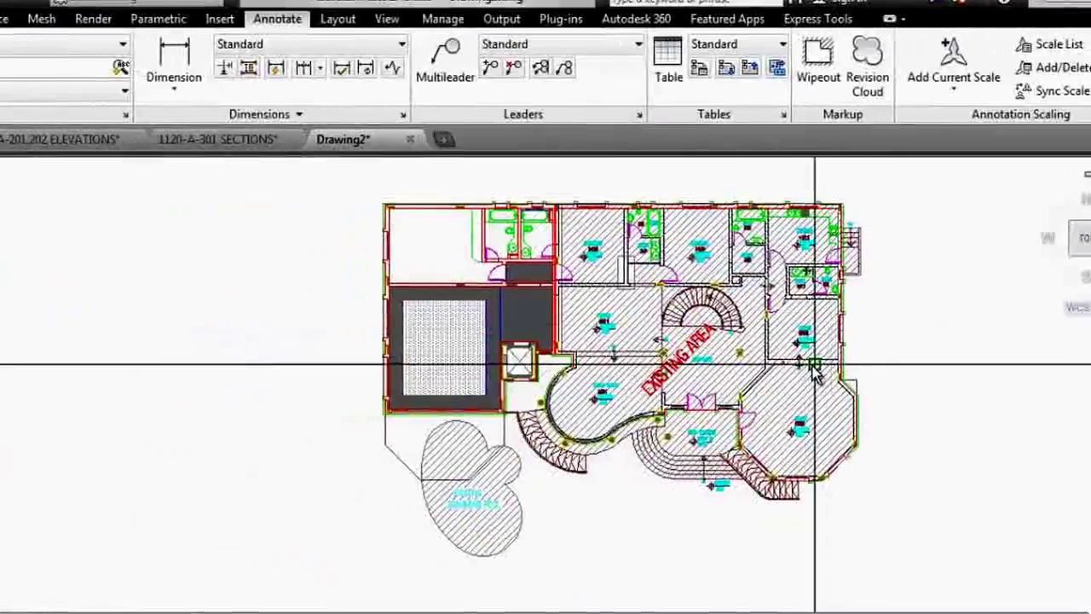
pyautogui.scroll(6, 1005, 401)
pyautogui.scroll(2, 1055, 455)
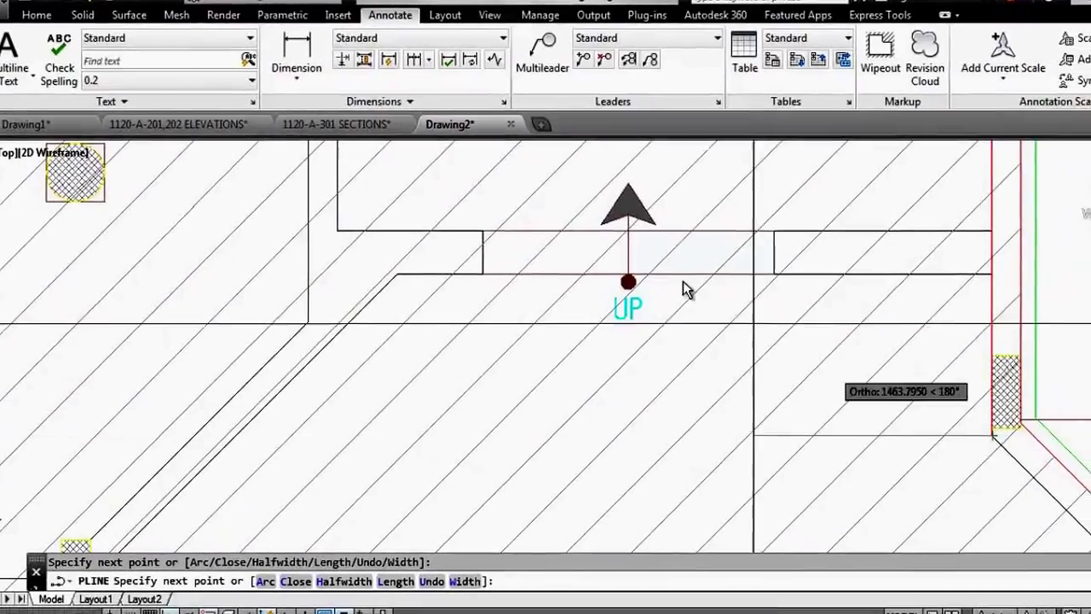
pyautogui.scroll(-3, 688, 287)
pyautogui.scroll(3, 828, 328)
pyautogui.scroll(2, 784, 358)
pyautogui.scroll(-2, 784, 353)
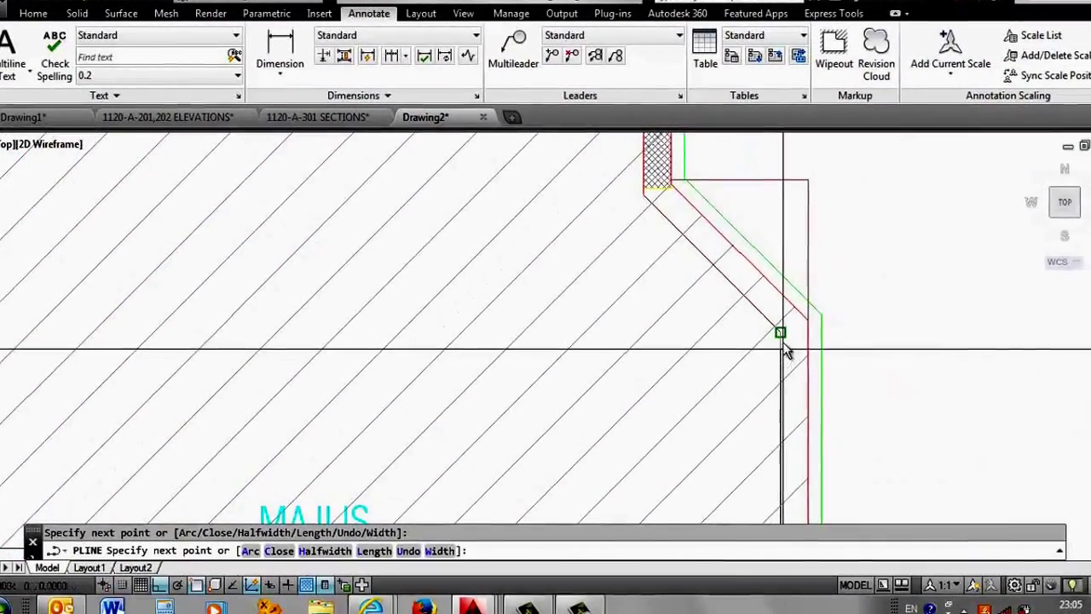
pyautogui.scroll(-2, 596, 358)
pyautogui.scroll(3, 716, 306)
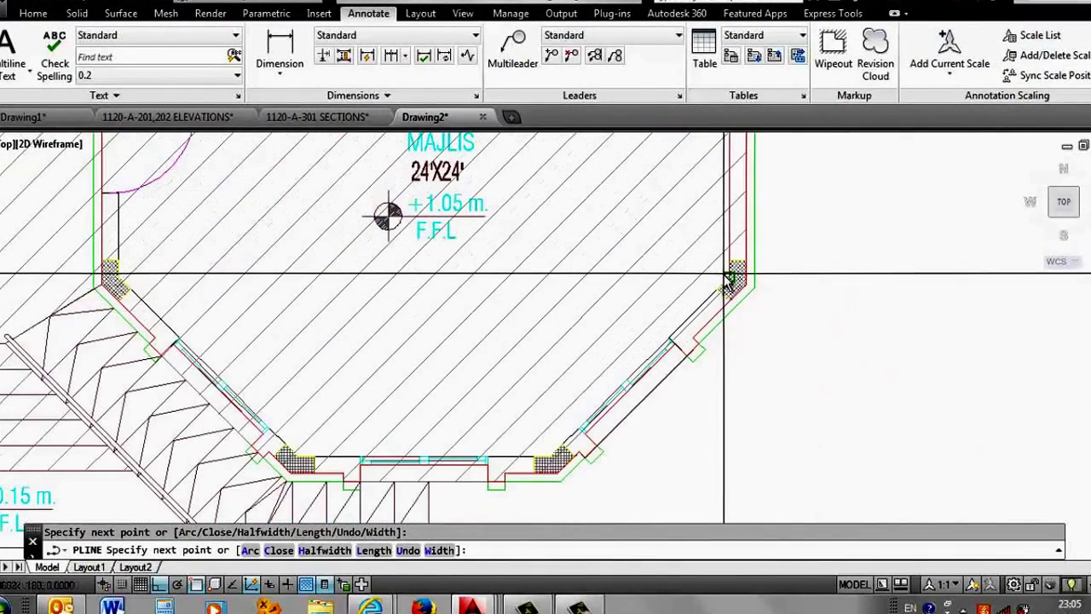
# Step: Add the next wall corner vertex toward the Main Entrance and finish the polyline
pyautogui.click(730, 277)
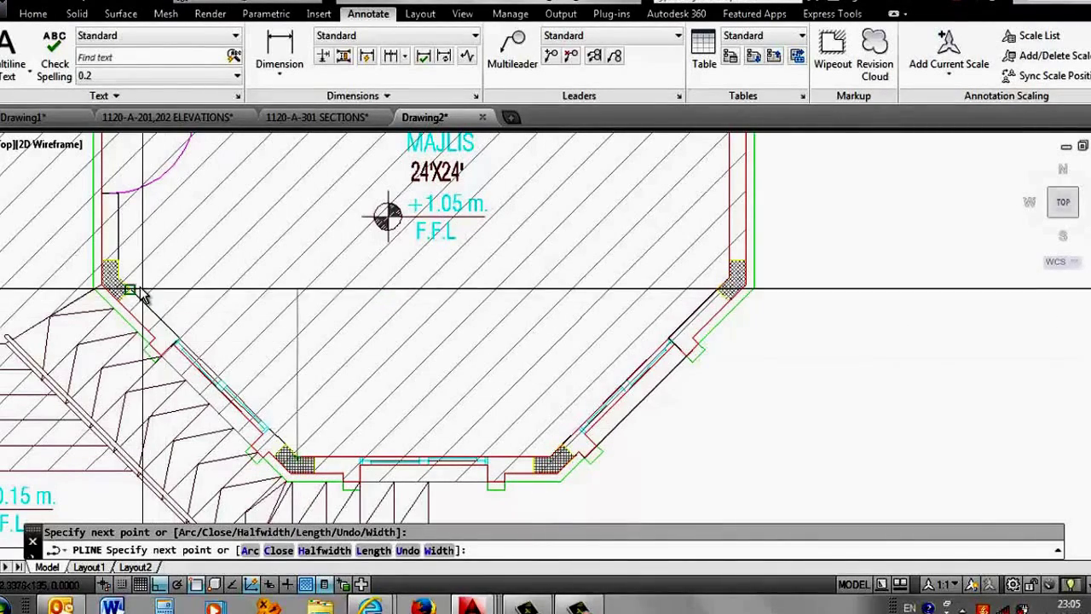
pyautogui.scroll(-3, 181, 329)
pyautogui.scroll(2, 174, 337)
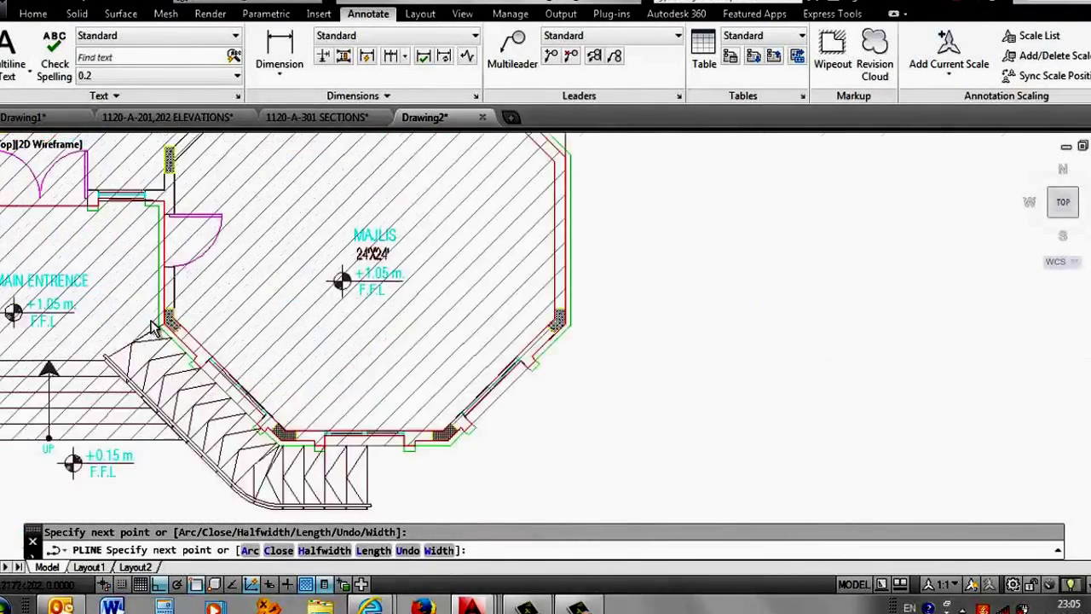
pyautogui.scroll(3, 171, 341)
pyautogui.scroll(-2, 213, 387)
pyautogui.scroll(5, 209, 186)
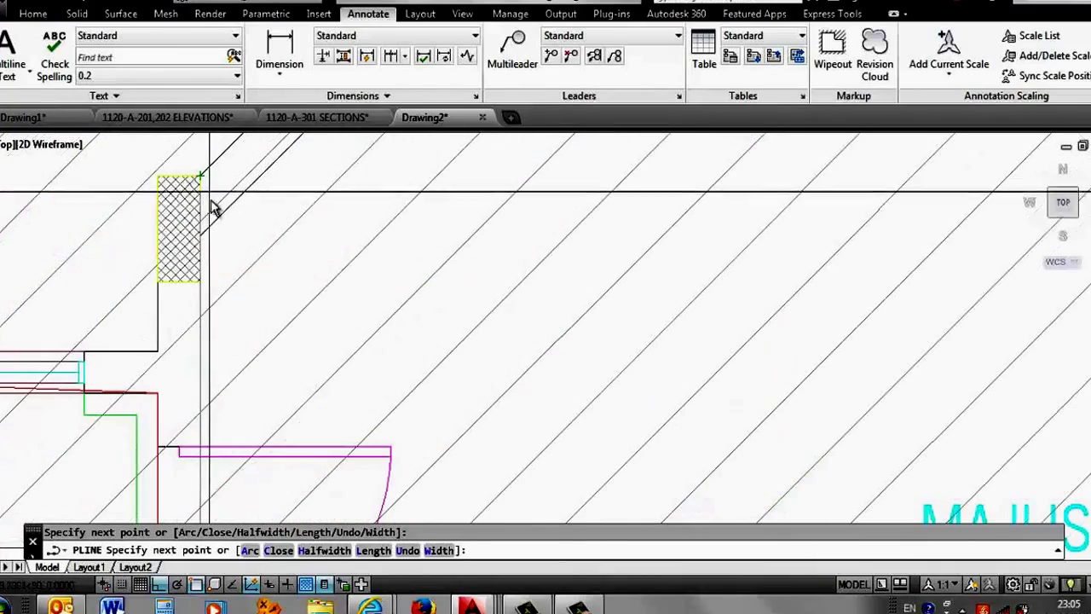
pyautogui.scroll(-2, 267, 268)
pyautogui.scroll(-2, 269, 209)
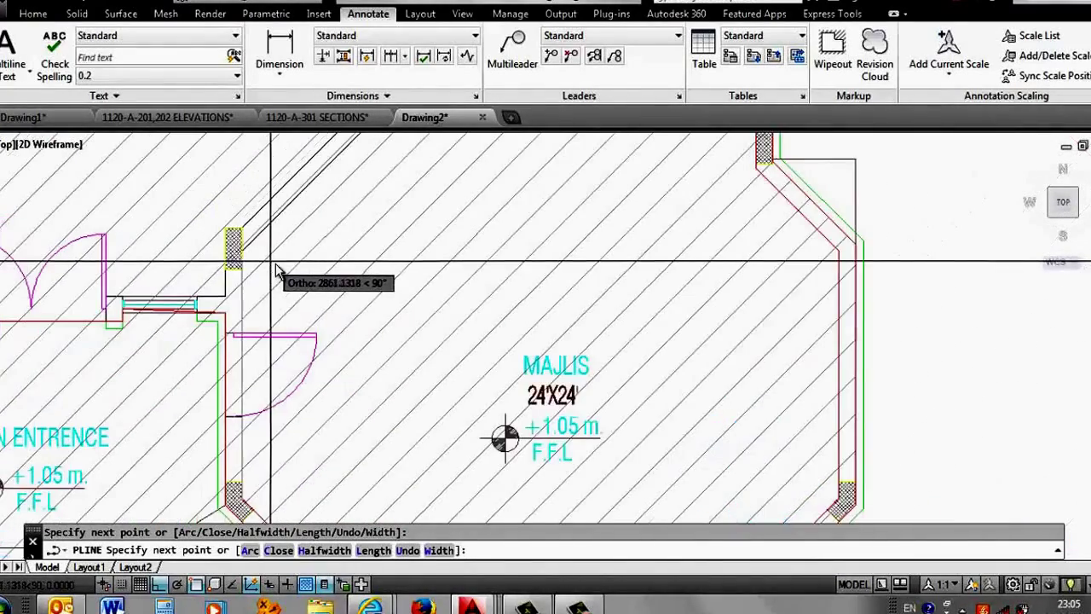
pyautogui.scroll(-2, 275, 273)
pyautogui.scroll(2, 290, 275)
pyautogui.scroll(2, 266, 271)
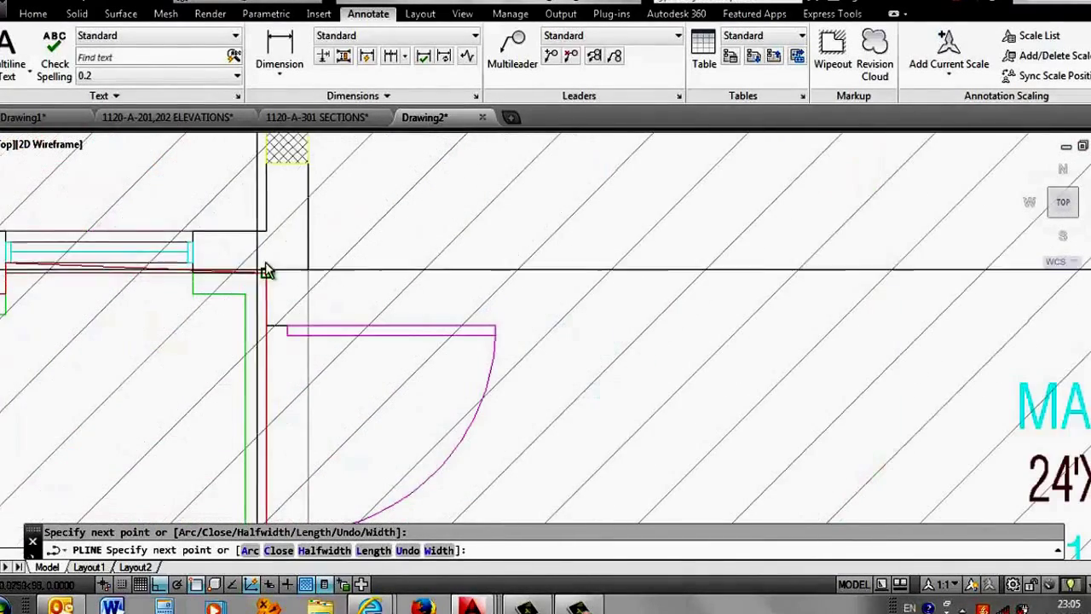
pyautogui.scroll(-1, 311, 201)
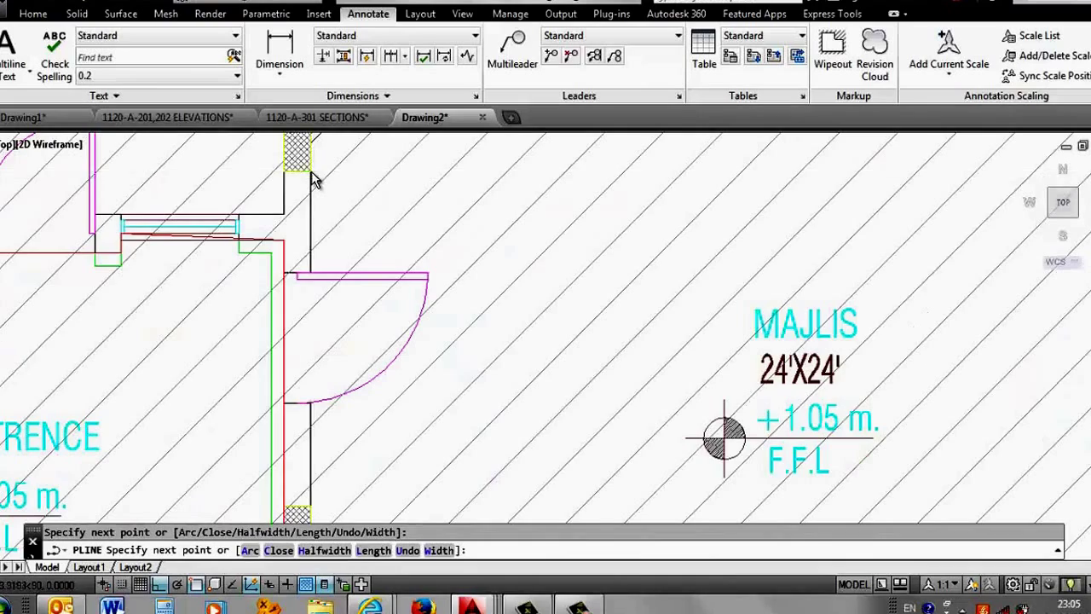
pyautogui.scroll(1, 316, 179)
pyautogui.scroll(2, 313, 171)
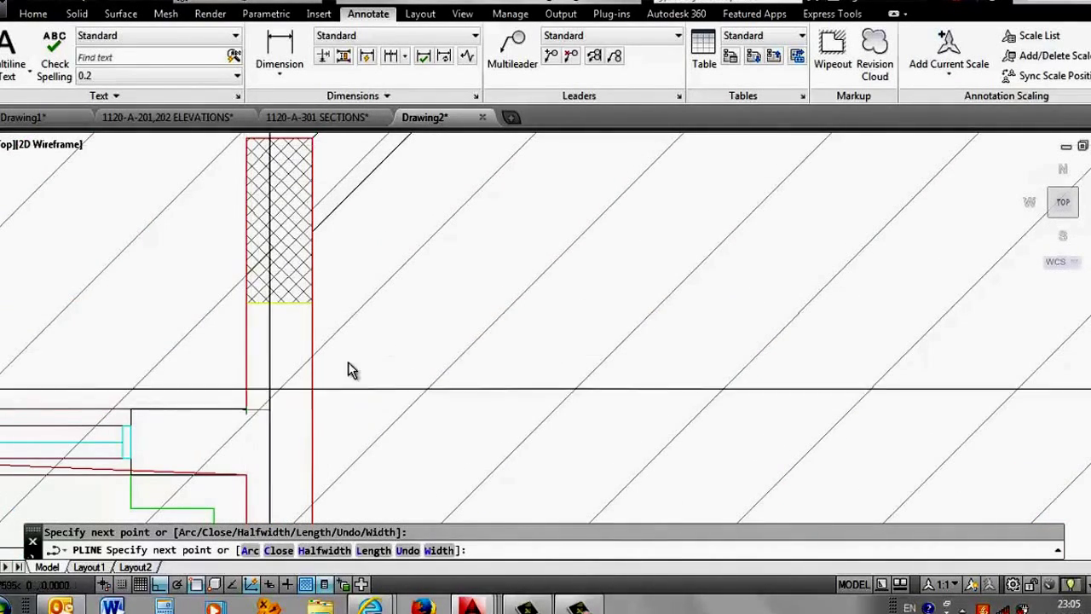
pyautogui.scroll(-3, 530, 316)
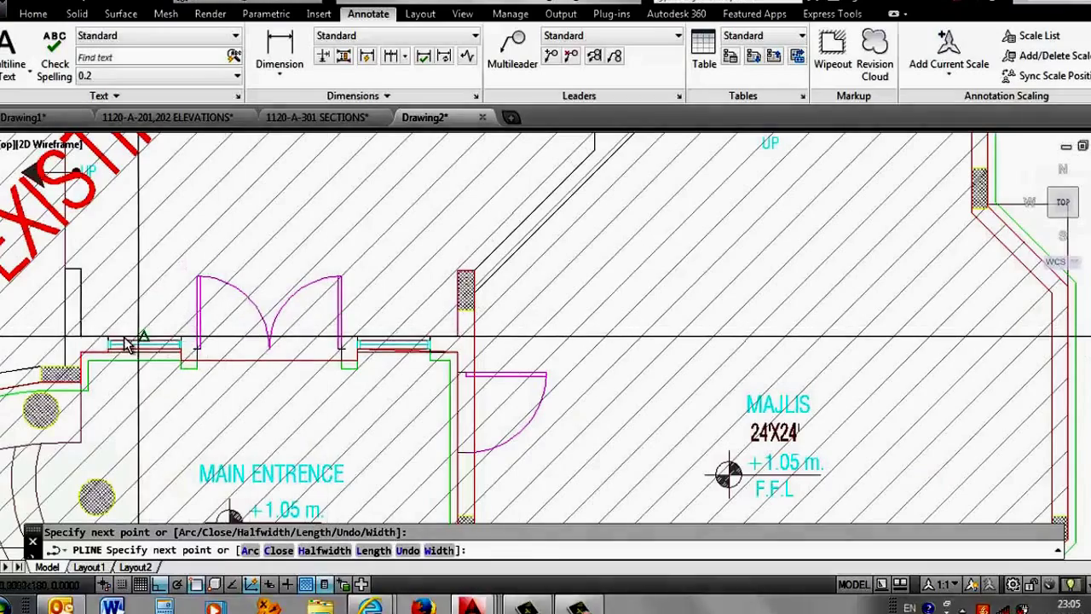
pyautogui.scroll(2, 83, 336)
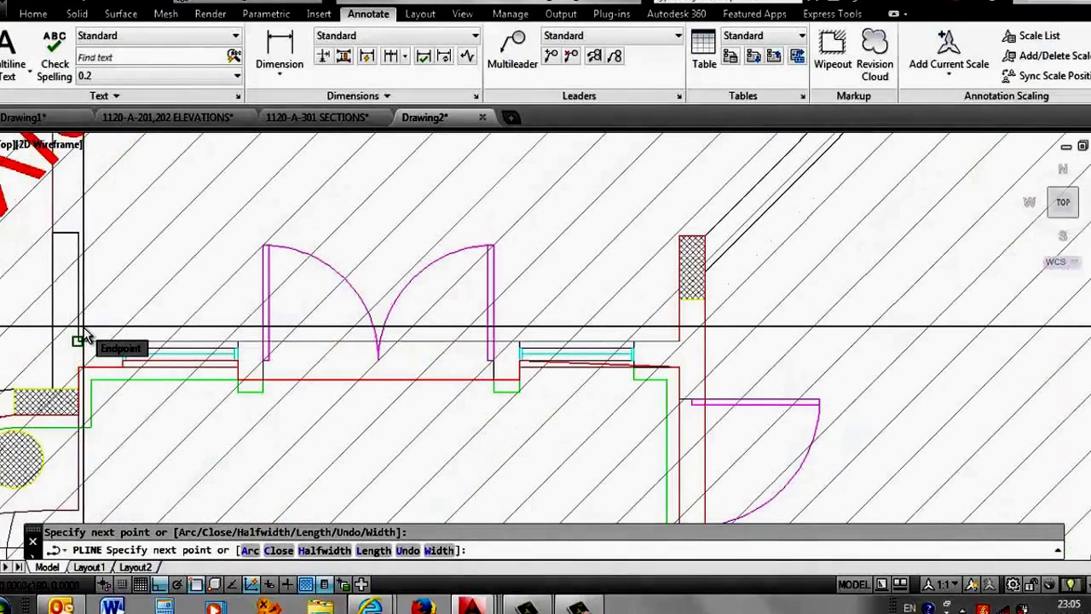
pyautogui.scroll(-2, 256, 324)
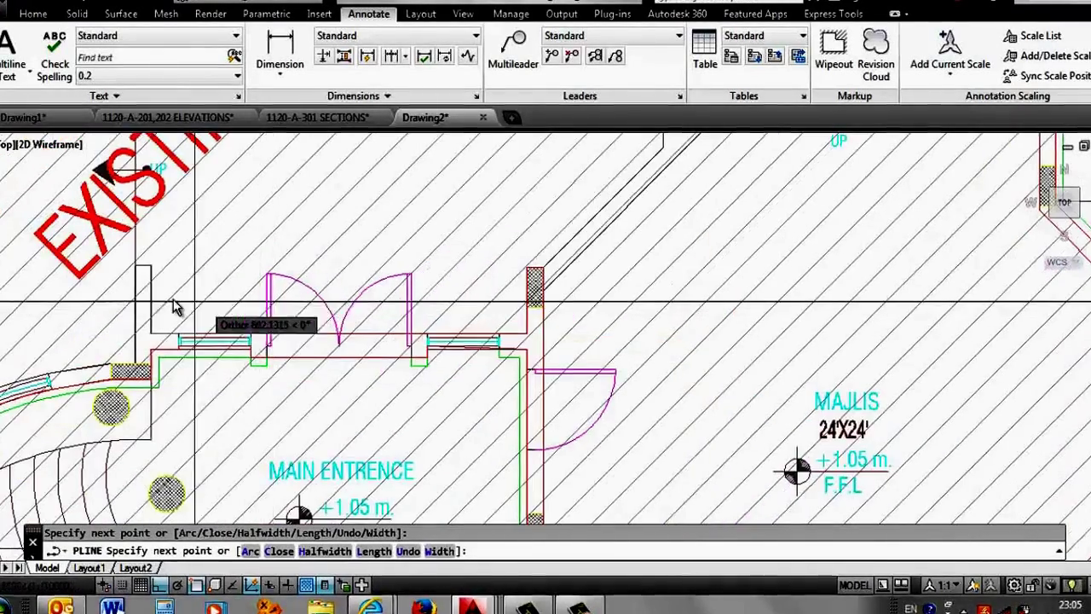
pyautogui.scroll(2, 146, 263)
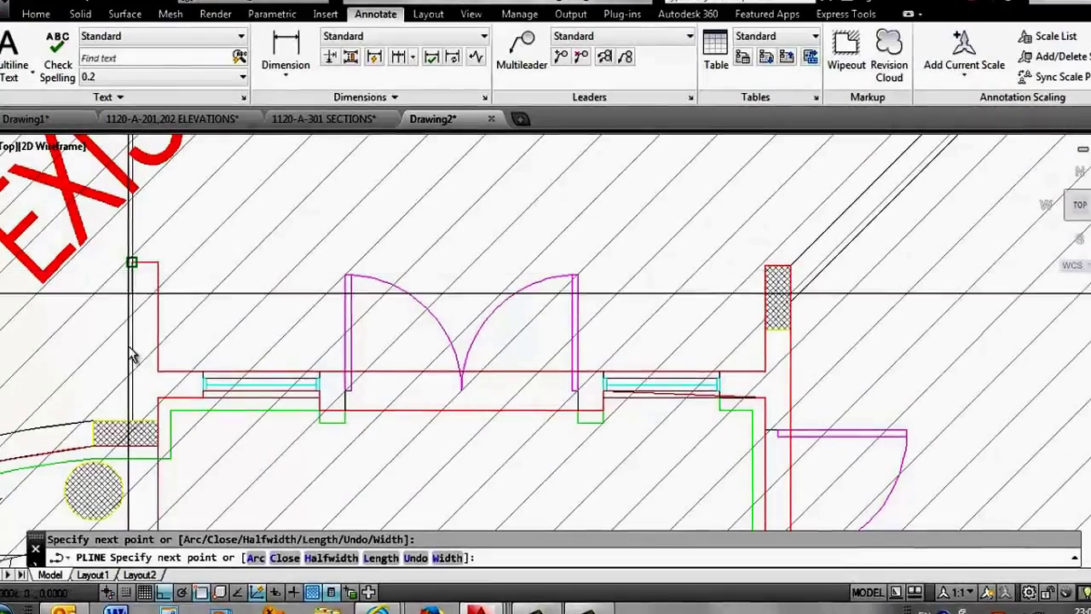
pyautogui.scroll(-2, 281, 364)
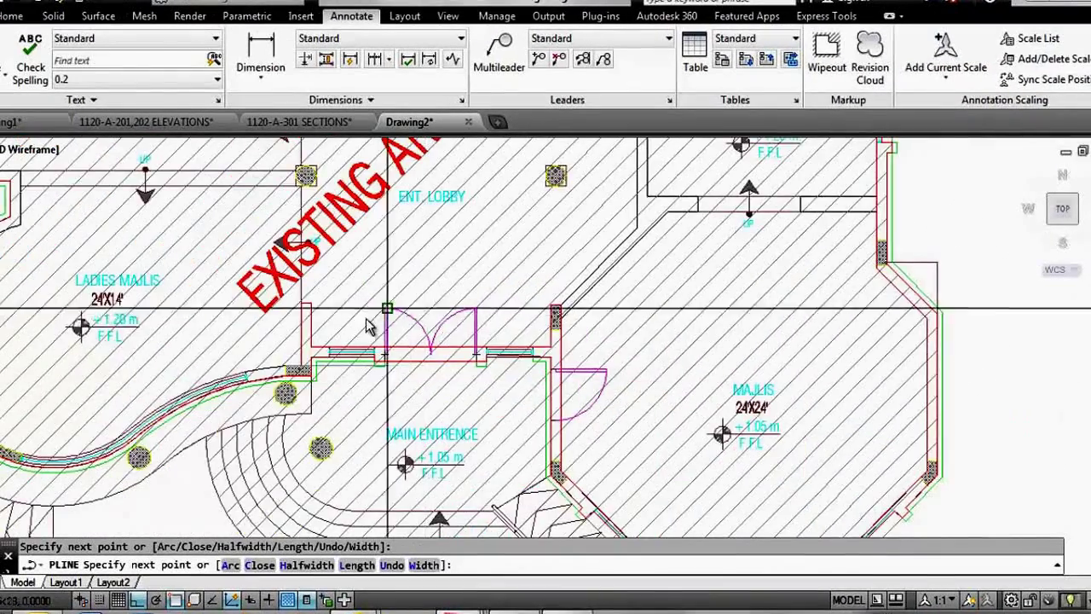
pyautogui.scroll(2, 248, 378)
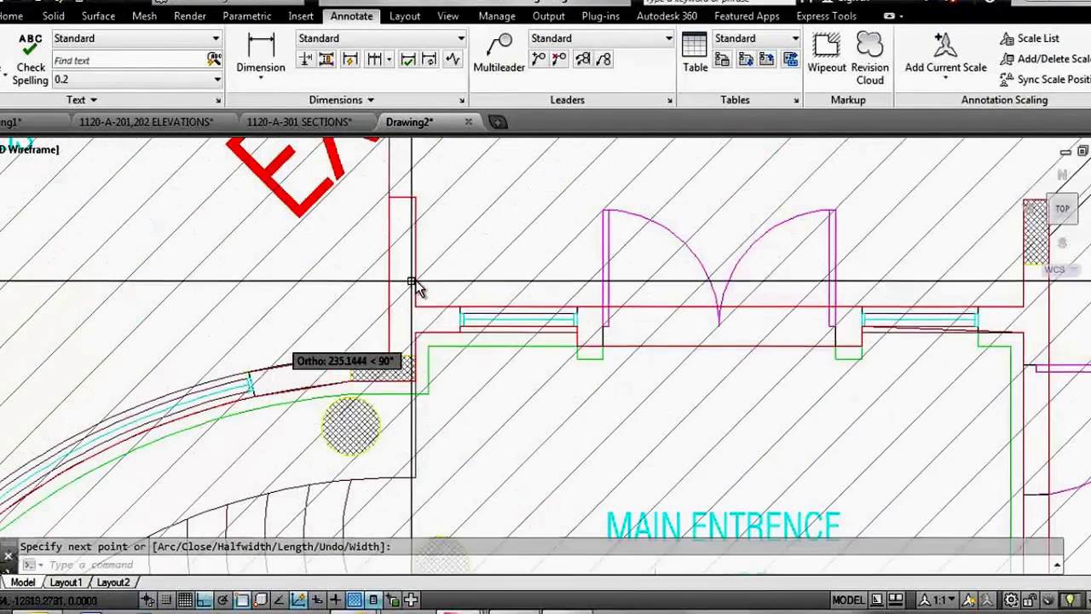
pyautogui.scroll(-2, 417, 285)
pyautogui.scroll(2, 500, 402)
pyautogui.press('Return')
# Step: Draw a three-point arc along the curved wall beside the main entrance
pyautogui.write('arc')
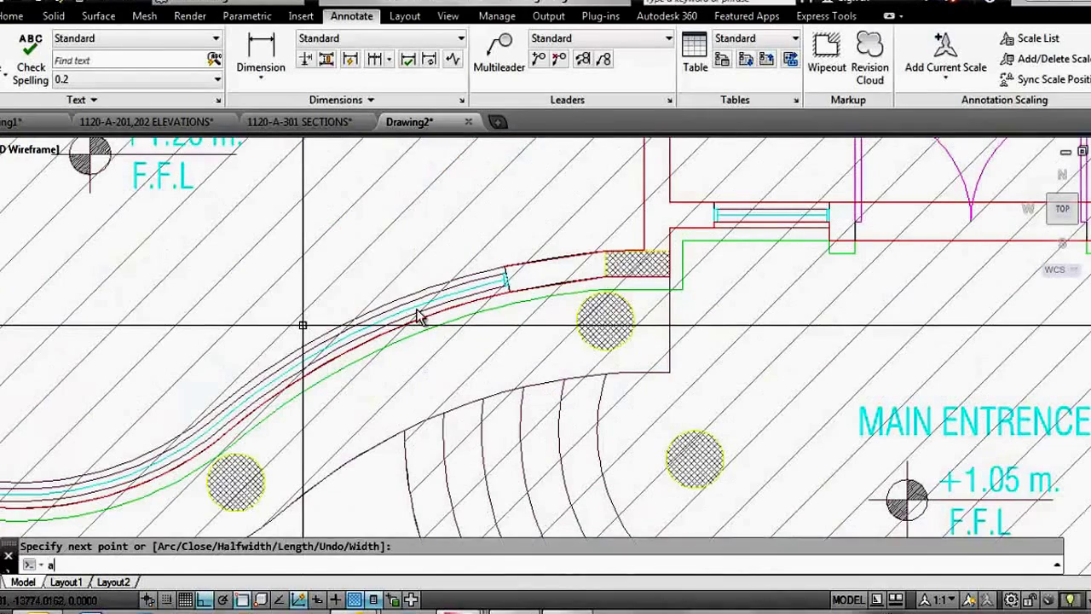
pyautogui.press('Return')
pyautogui.scroll(4, 509, 271)
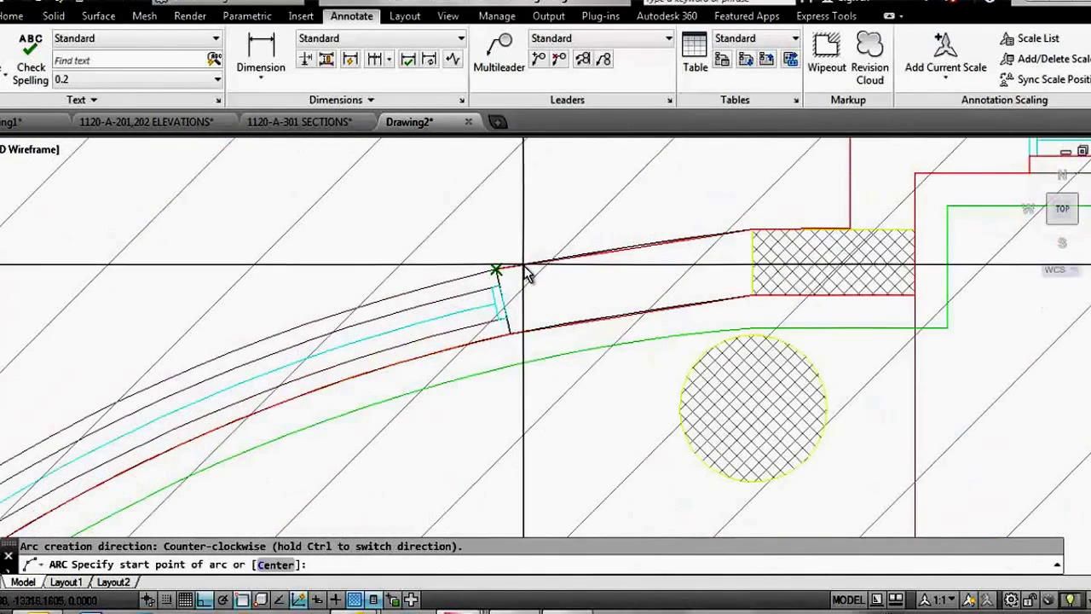
pyautogui.scroll(2, 516, 275)
pyautogui.scroll(2, 517, 253)
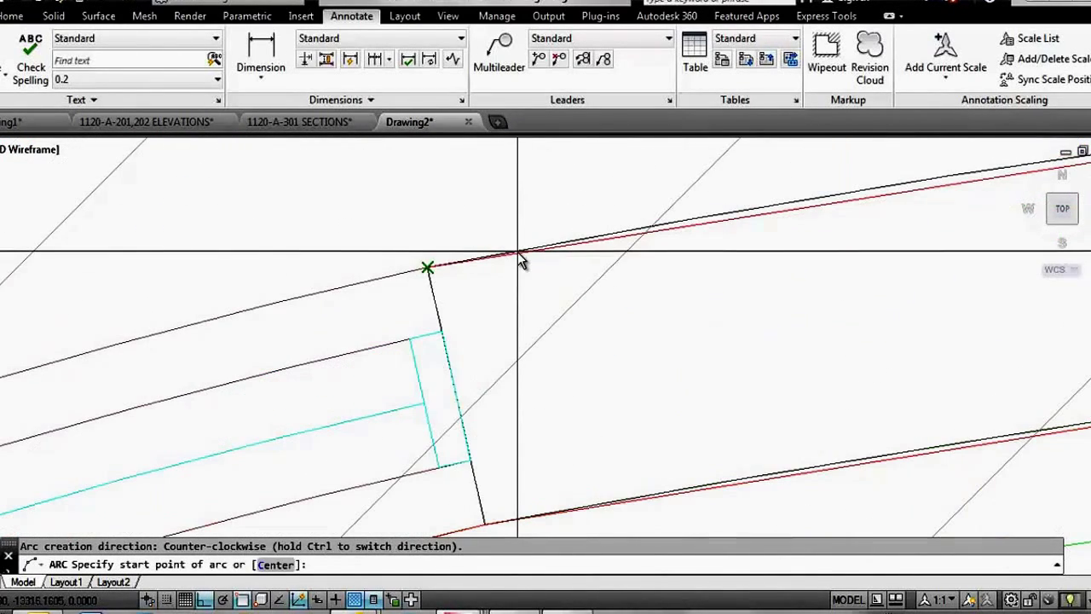
pyautogui.click(428, 264)
pyautogui.scroll(-5, 573, 226)
pyautogui.click(475, 244)
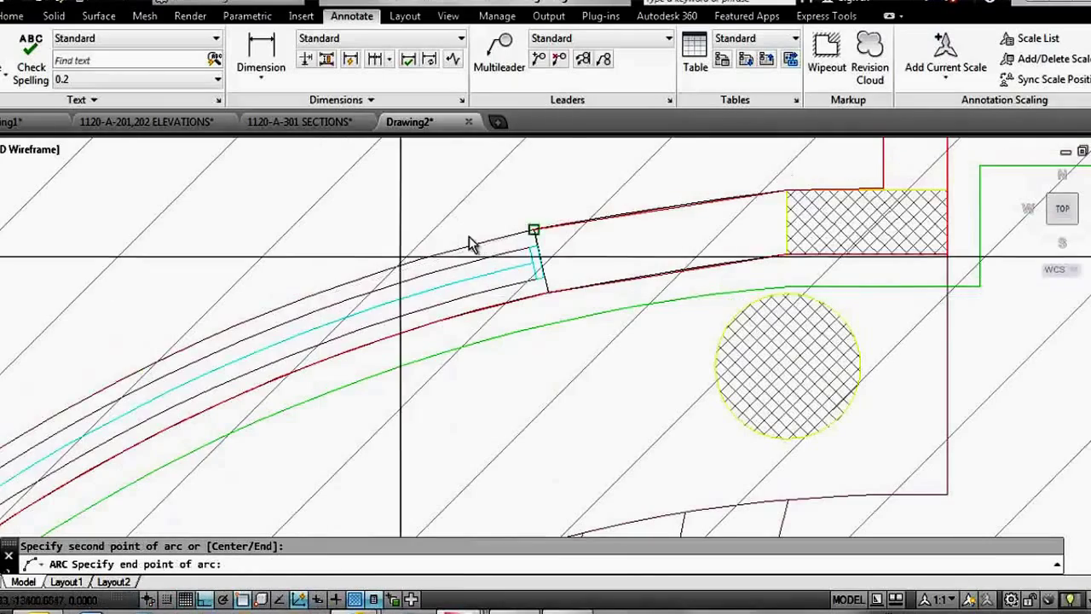
pyautogui.scroll(-3, 292, 304)
pyautogui.scroll(2, 217, 357)
pyautogui.scroll(3, 217, 358)
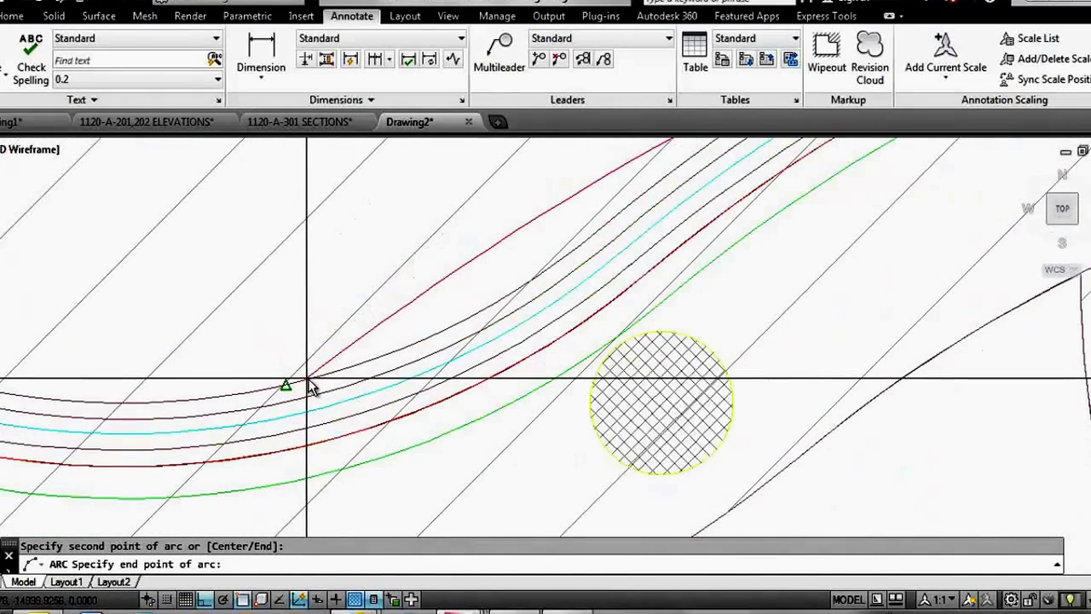
pyautogui.click(567, 234)
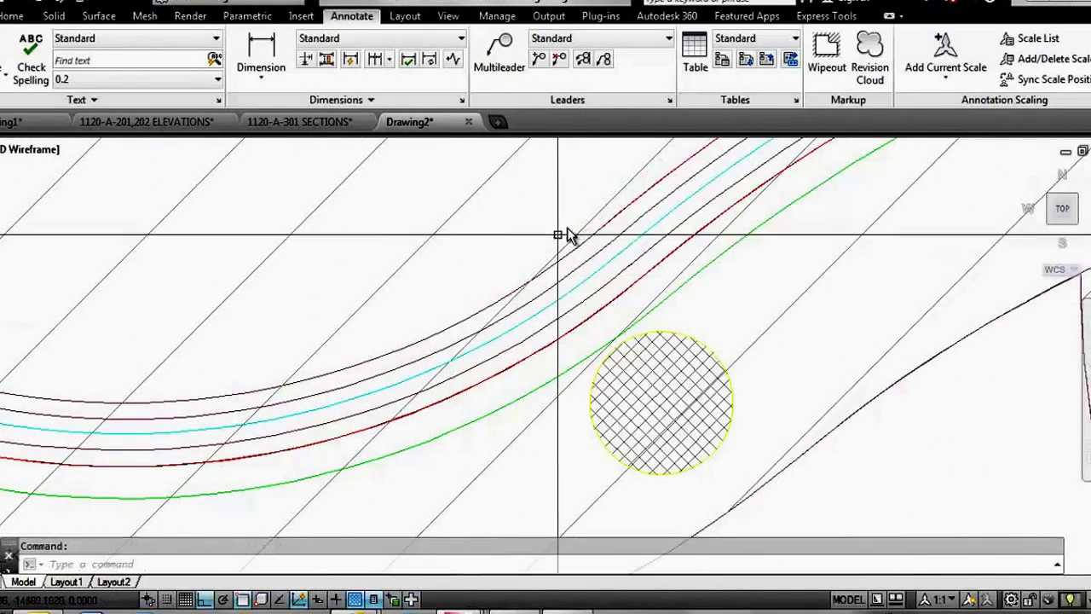
# Step: Add continued arcs from the last endpoint along the curve, then undo the misplaced one
pyautogui.press('Return')
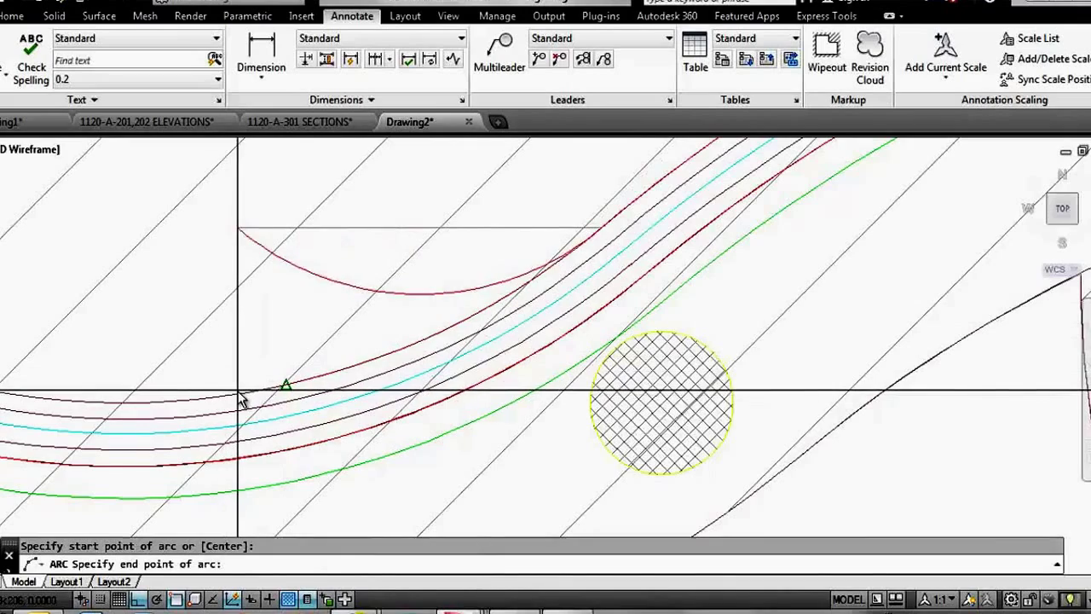
pyautogui.press('Return')
pyautogui.scroll(-3, 351, 375)
pyautogui.click(309, 381)
pyautogui.press('Return')
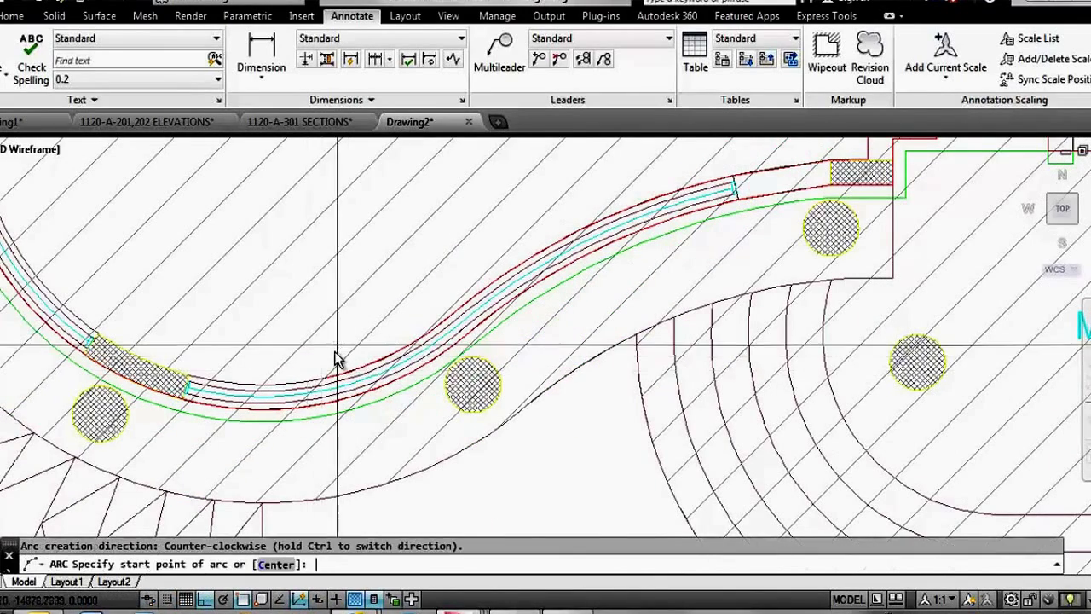
pyautogui.press('Return')
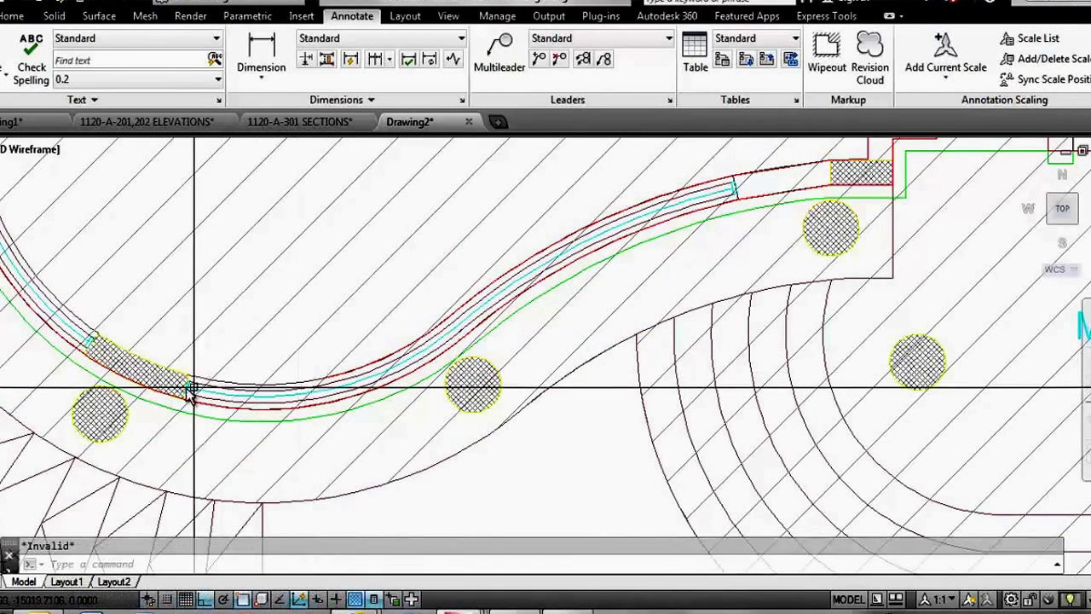
pyautogui.click(253, 376)
pyautogui.press('Return')
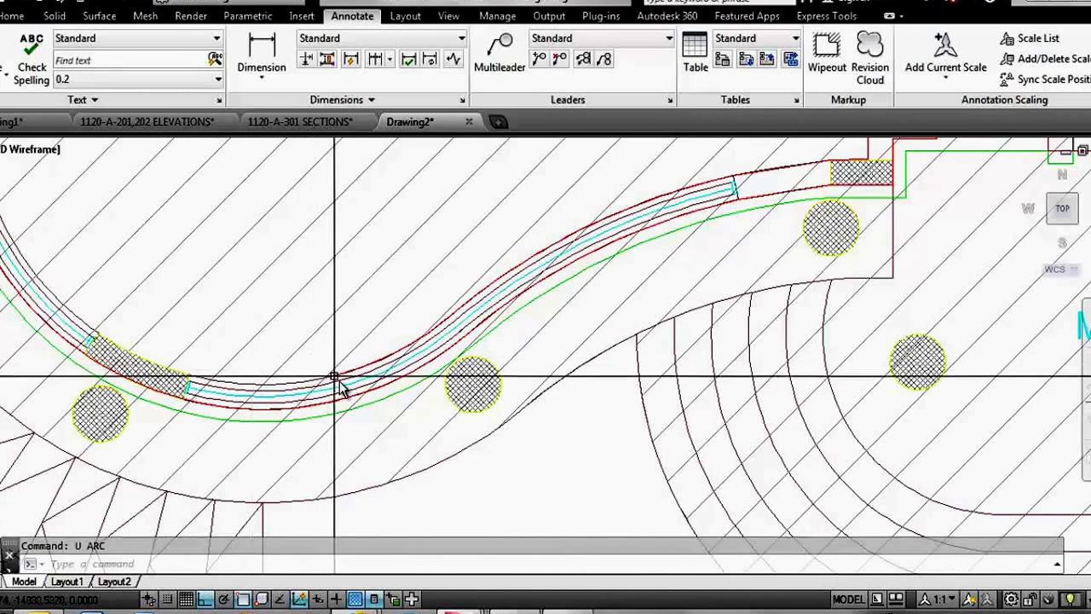
pyautogui.scroll(4, 341, 383)
# Step: Start a new arc with A at the curve's endpoint
pyautogui.write('a')
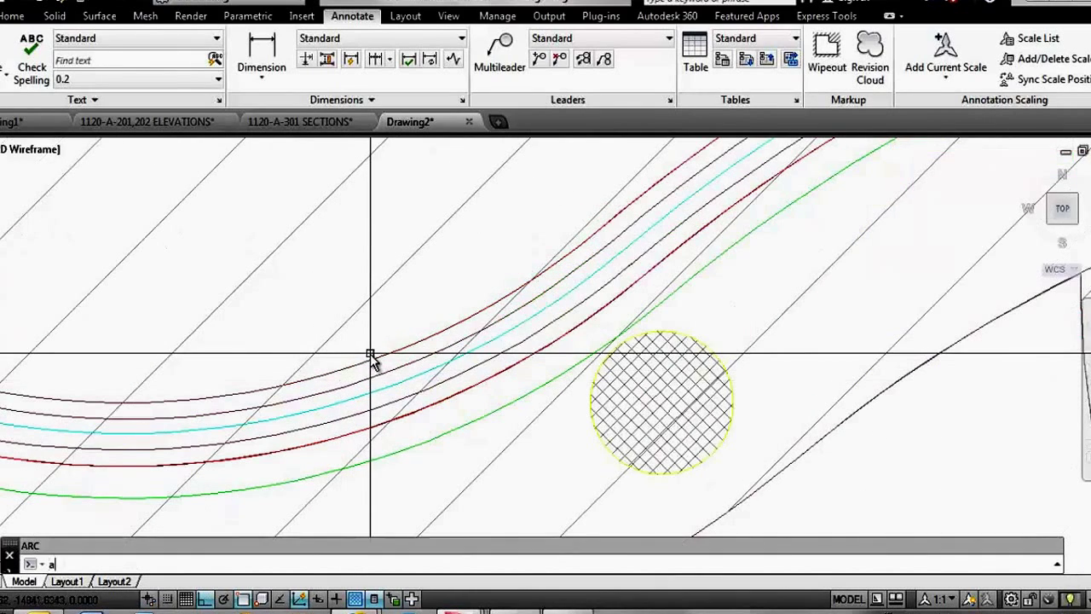
pyautogui.press('Return')
pyautogui.scroll(3, 602, 235)
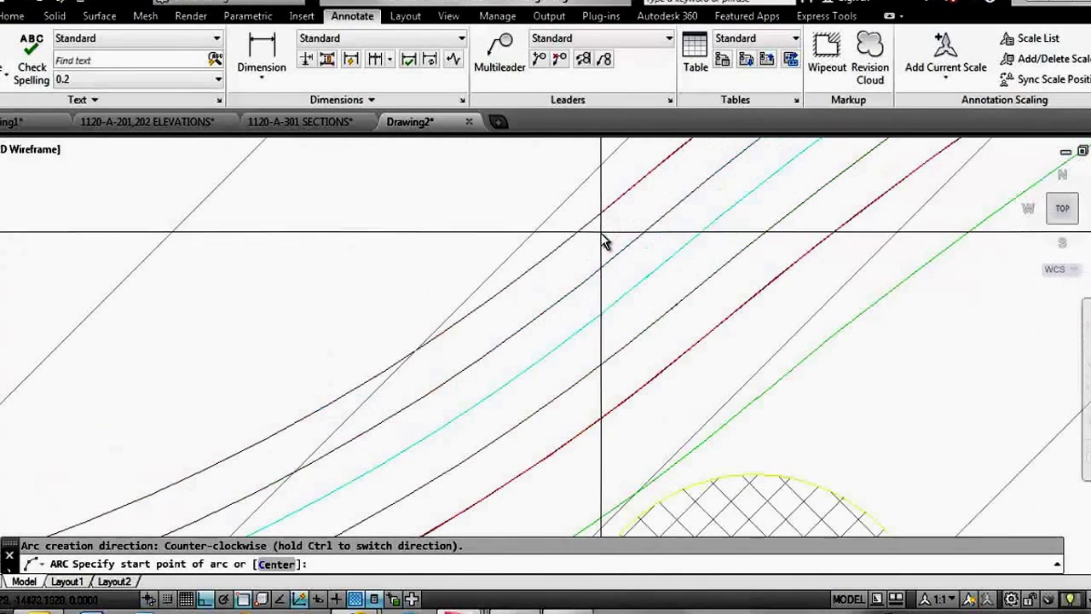
pyautogui.click(601, 211)
pyautogui.scroll(-3, 631, 222)
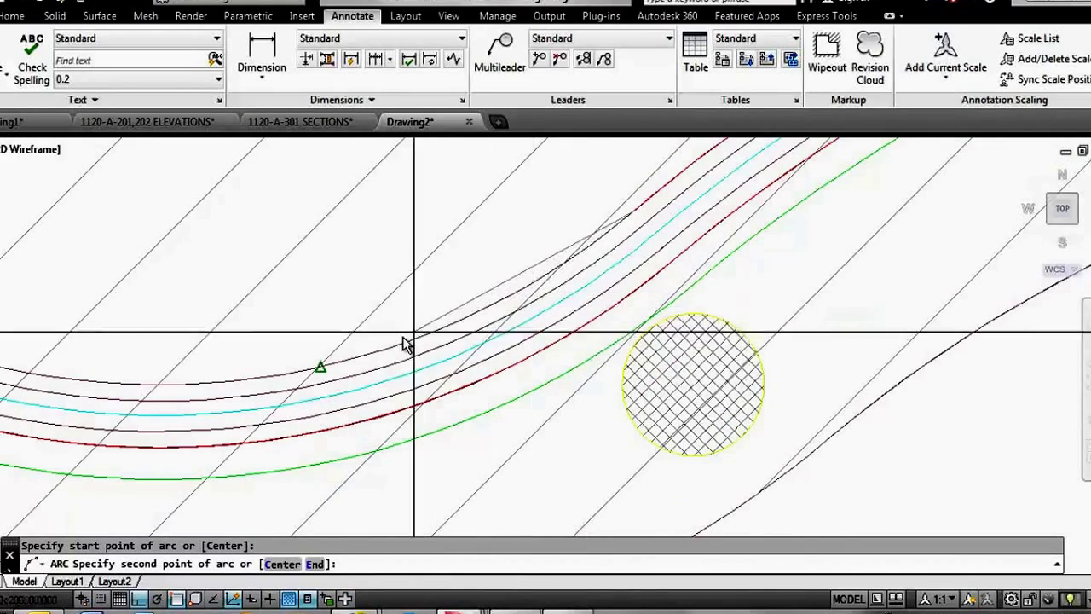
pyautogui.scroll(-4, 362, 362)
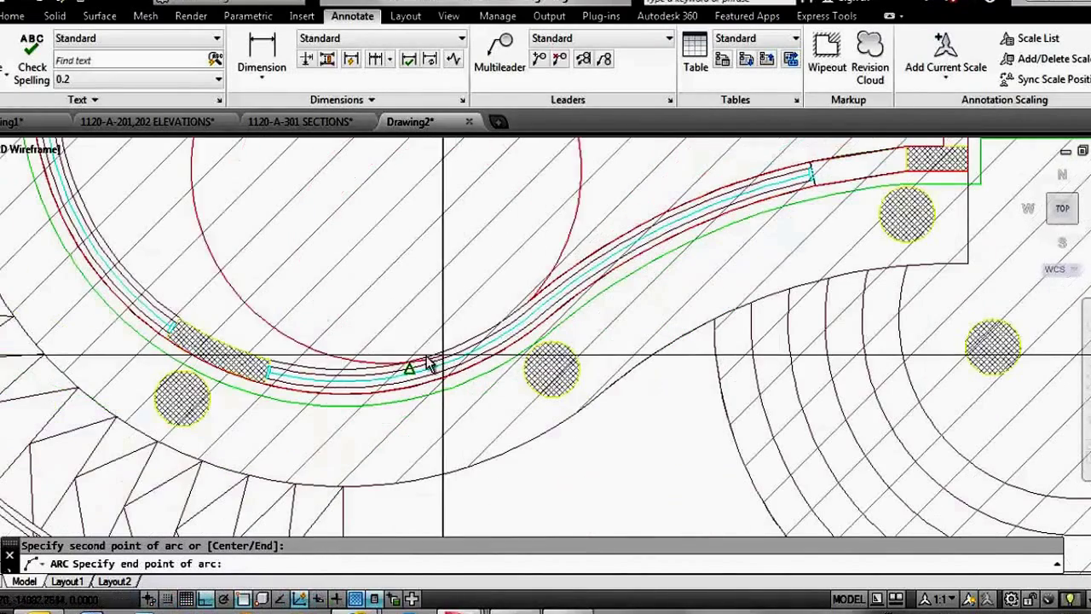
# Step: End the current arc at the wall midpoint and draw the next arc along the curved wall
pyautogui.click(207, 340)
pyautogui.scroll(3, 243, 340)
pyautogui.press('Return')
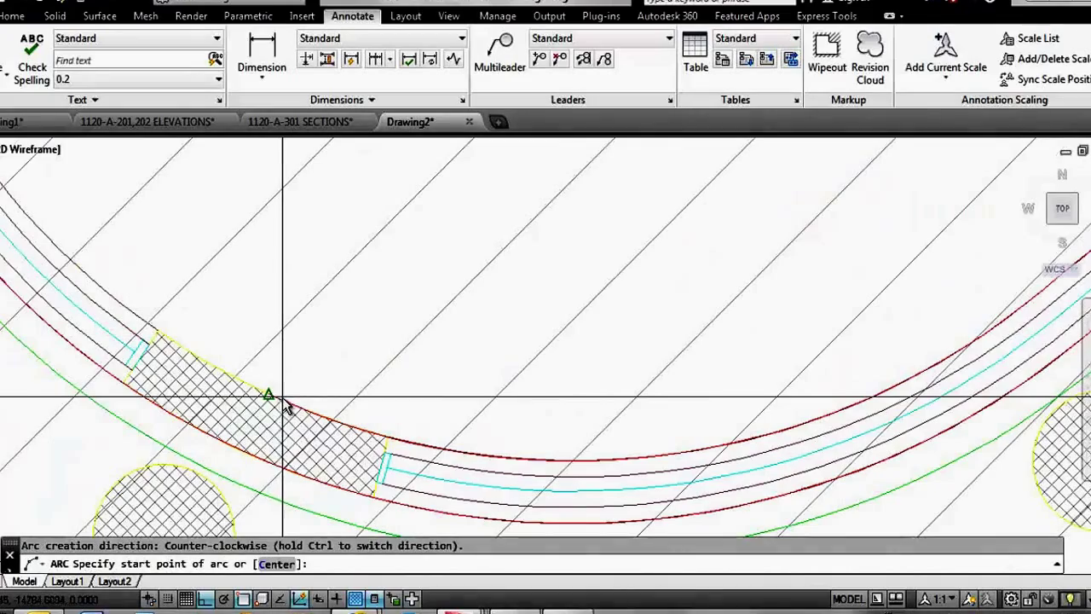
pyautogui.click(291, 413)
pyautogui.scroll(-4, 307, 383)
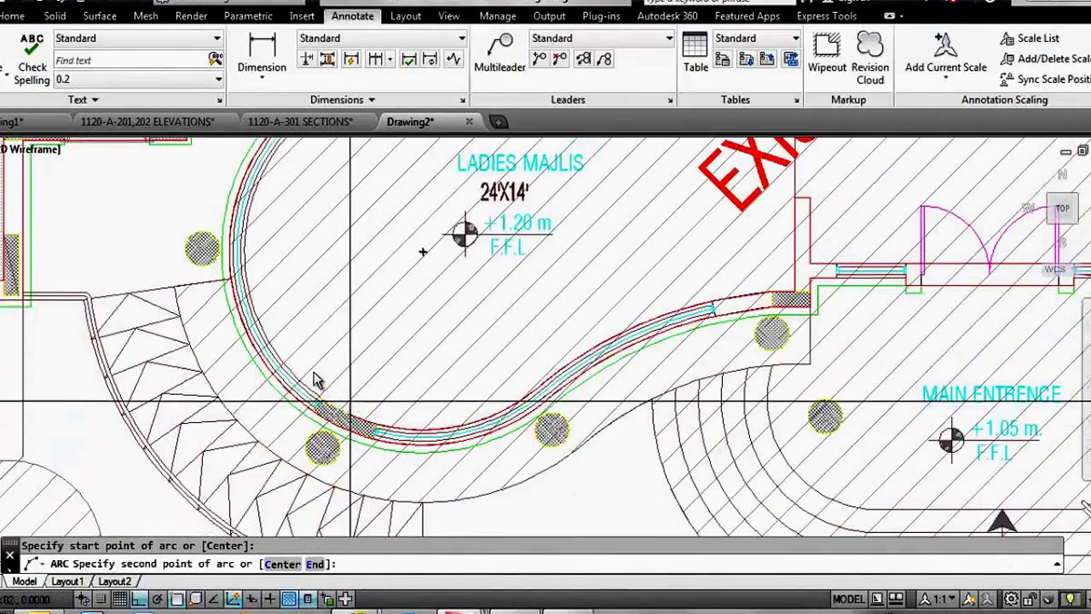
pyautogui.click(254, 277)
pyautogui.scroll(-2, 256, 281)
pyautogui.scroll(1, 290, 275)
pyautogui.scroll(3, 300, 274)
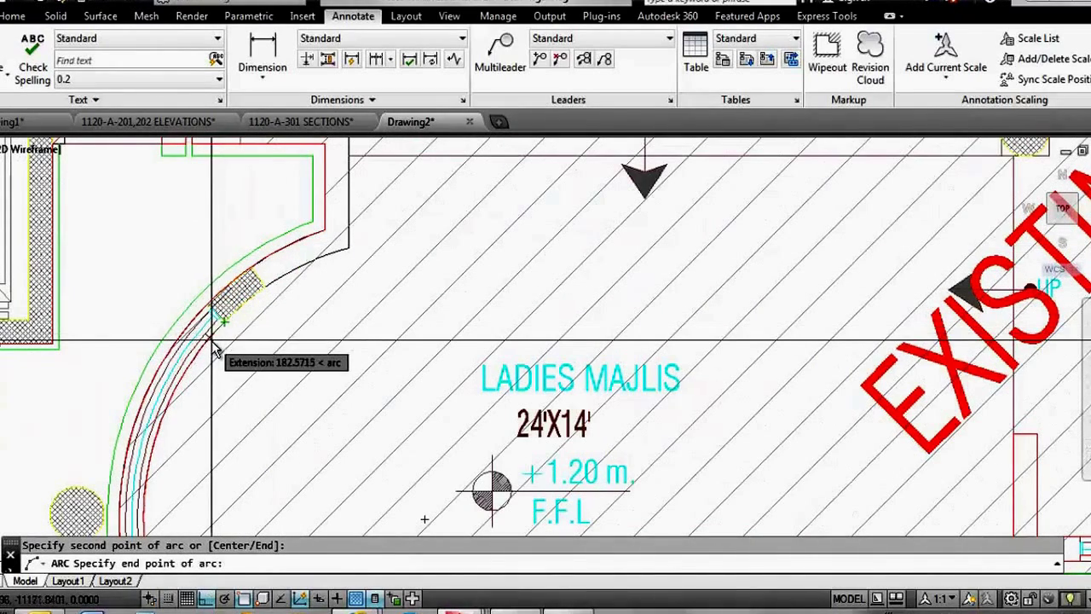
pyautogui.scroll(3, 215, 341)
pyautogui.click(236, 293)
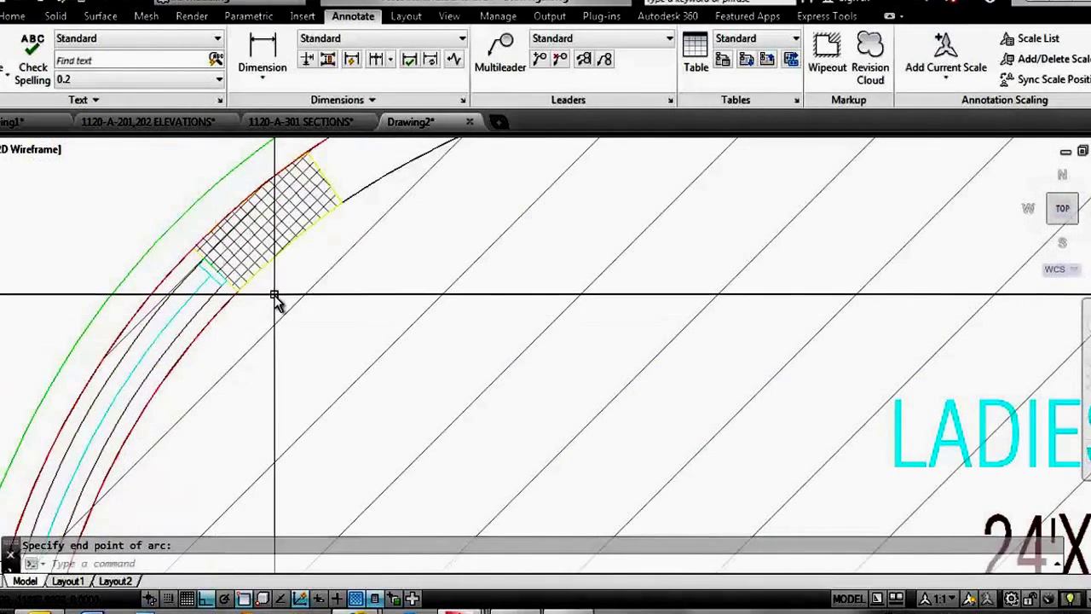
# Step: Draw further arcs from the wall endpoint through the hatch corner toward the lobby
pyautogui.press('Return')
pyautogui.click(235, 303)
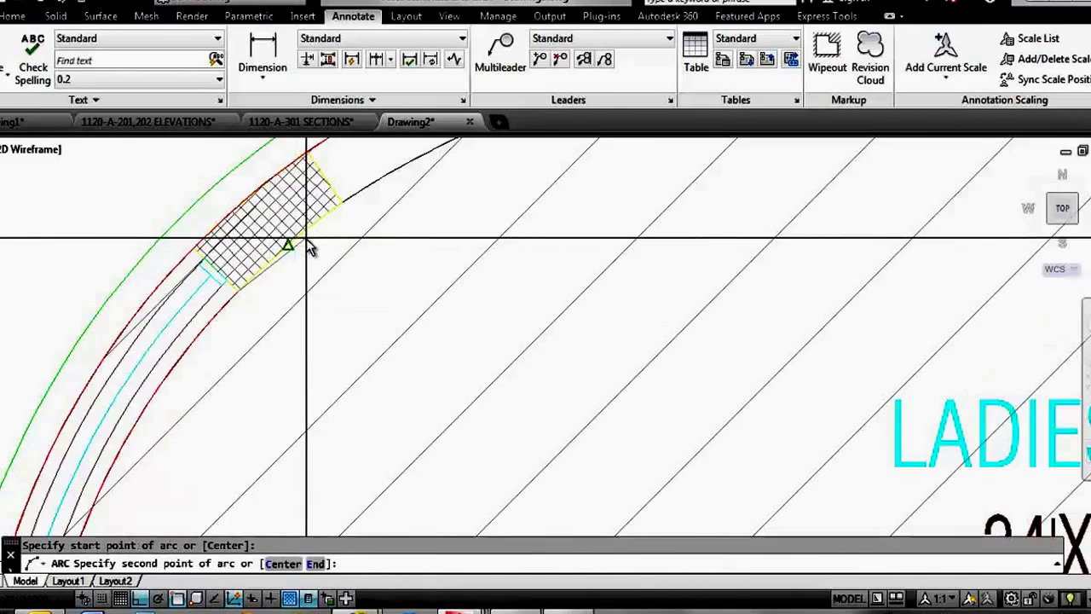
pyautogui.click(354, 205)
pyautogui.click(225, 298)
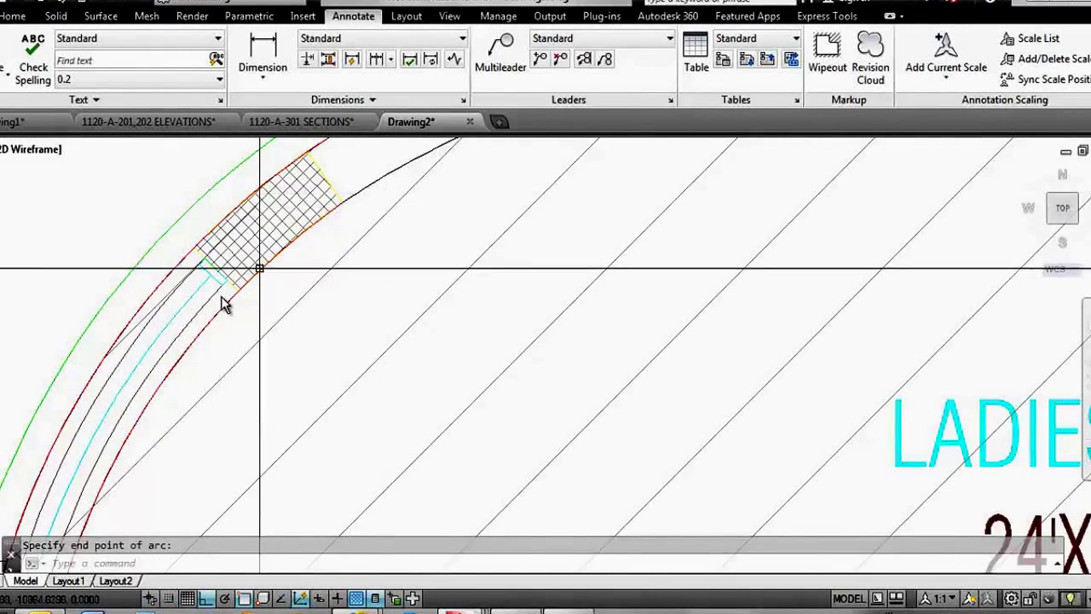
pyautogui.scroll(-2, 319, 231)
pyautogui.press('Return')
pyautogui.click(359, 206)
pyautogui.click(362, 201)
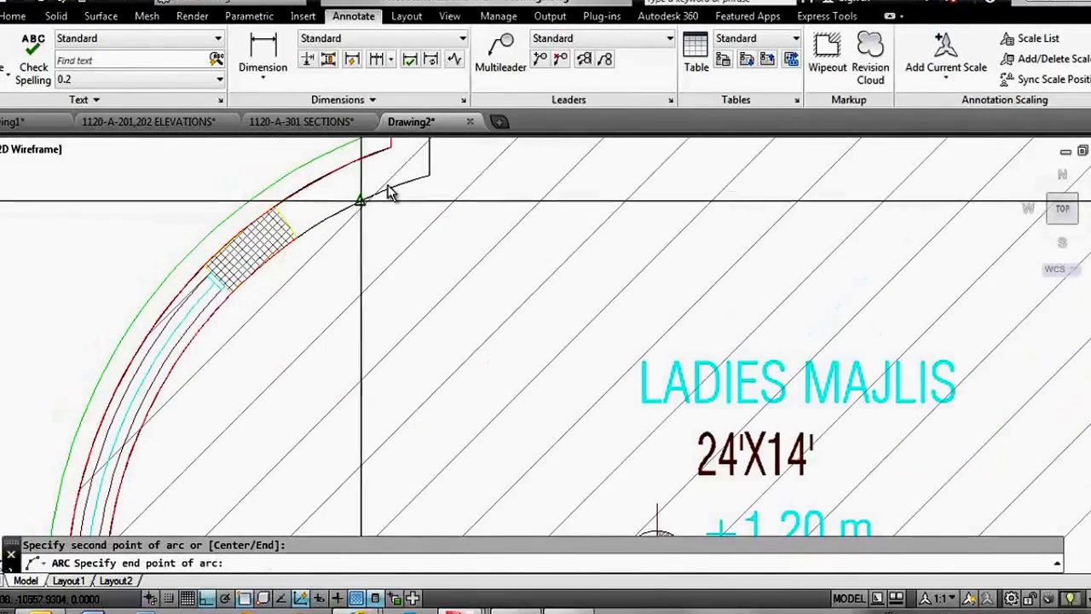
pyautogui.scroll(-5, 326, 307)
pyautogui.scroll(4, 326, 307)
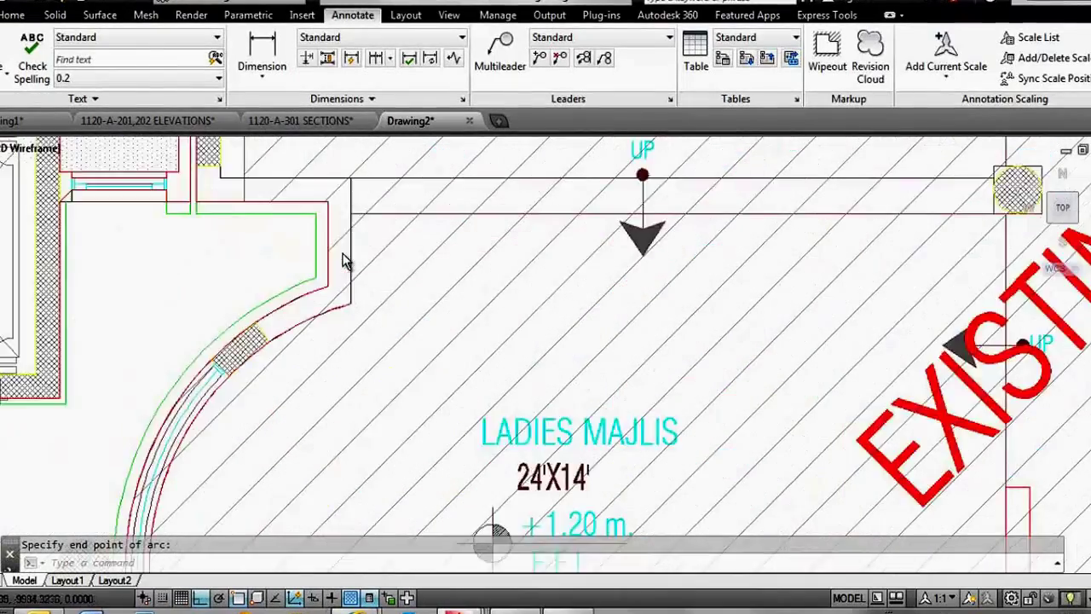
pyautogui.scroll(3, 341, 256)
# Step: Finish the last arc at the lobby wall corner and start a polyline at the arc's end
pyautogui.click(390, 302)
pyautogui.write('pl')
pyautogui.press('Return')
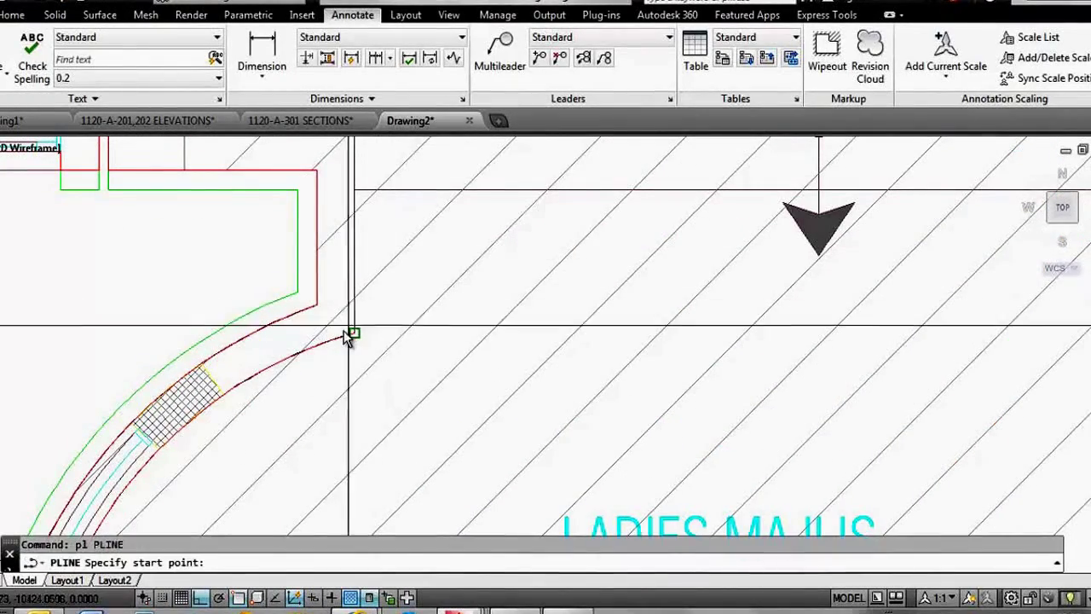
pyautogui.click(349, 333)
pyautogui.scroll(-3, 387, 324)
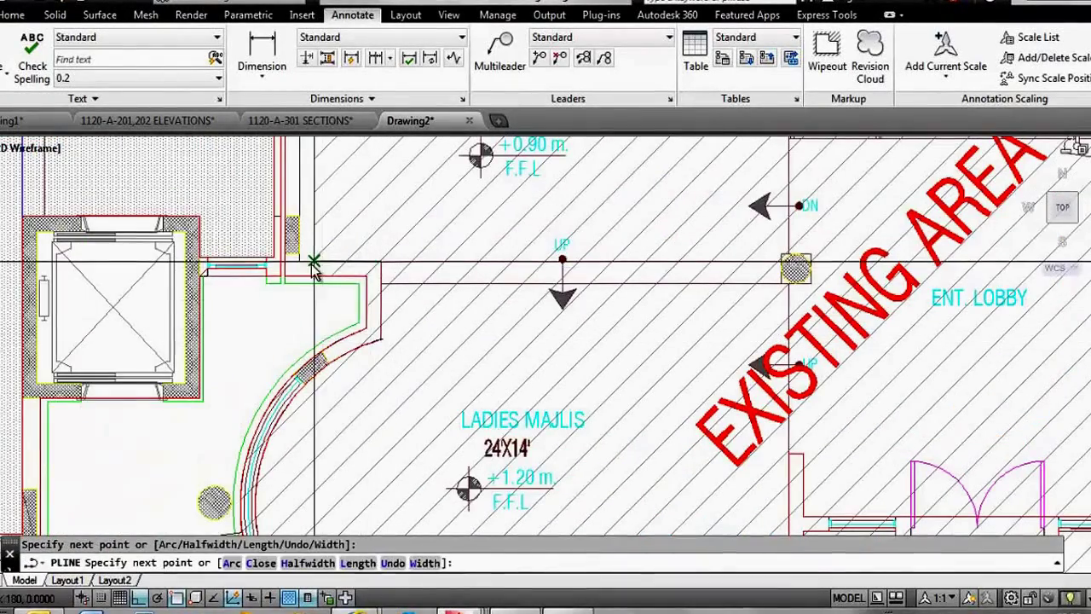
pyautogui.scroll(-5, 317, 290)
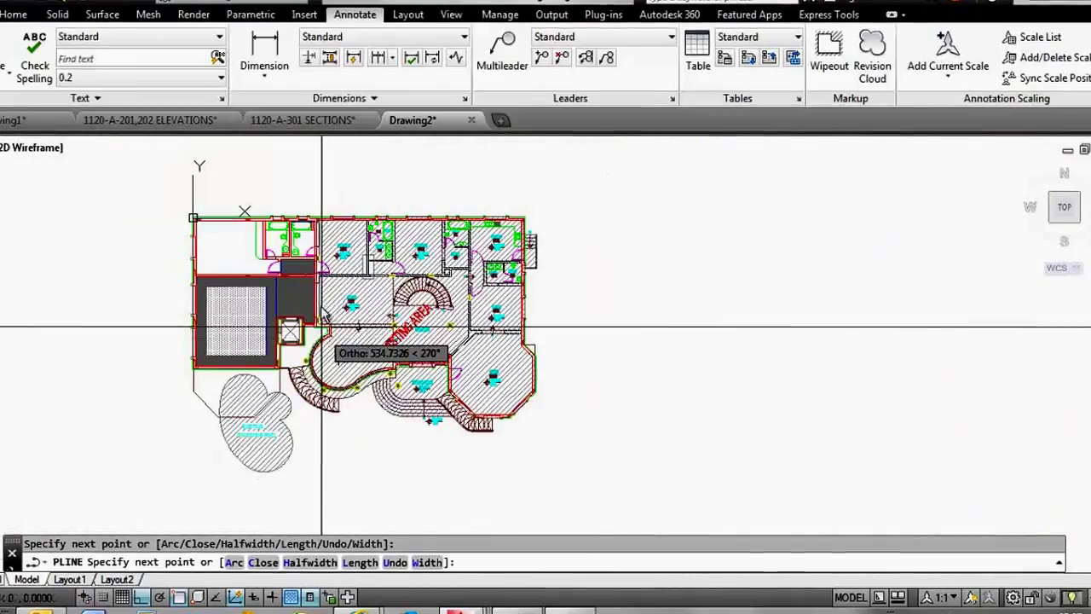
pyautogui.scroll(5, 322, 326)
pyautogui.scroll(-5, 324, 255)
pyautogui.scroll(5, 328, 237)
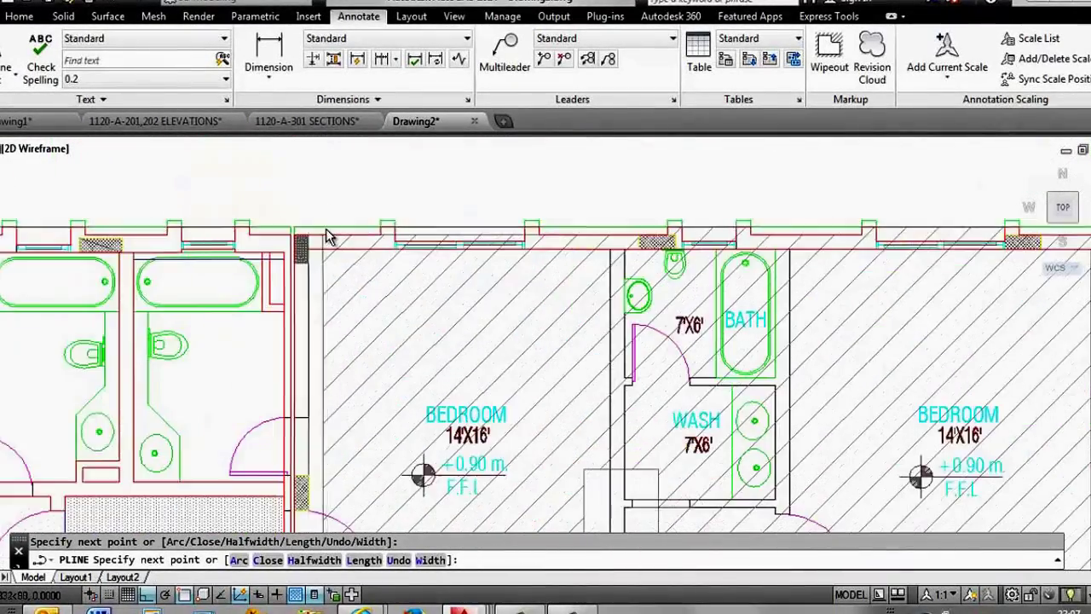
pyautogui.scroll(3, 328, 237)
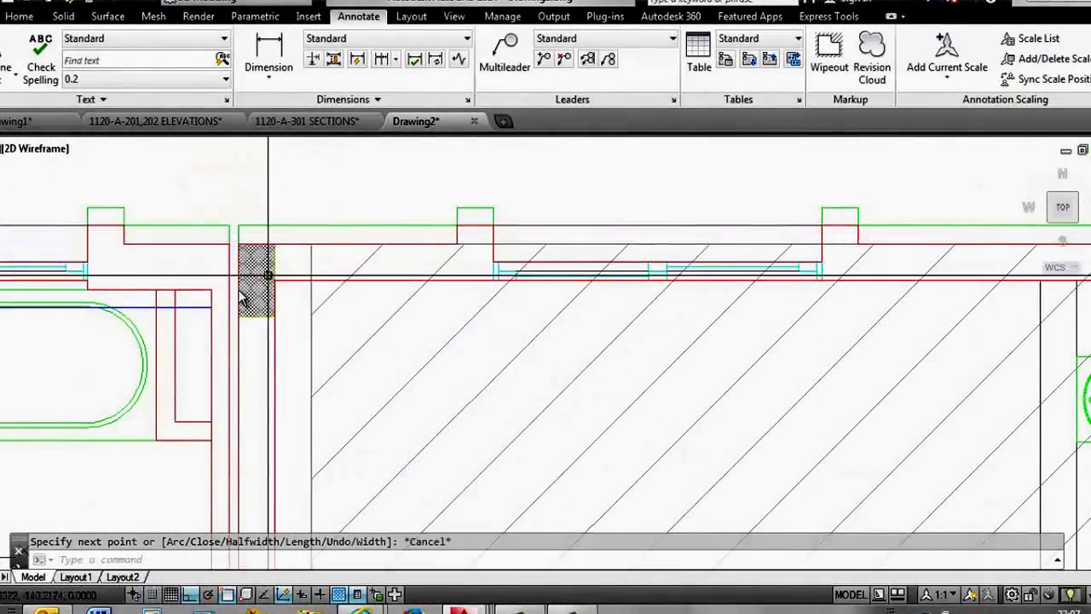
# Step: Run PEDIT Join on the top wall line and add the straight wall line
pyautogui.write('pe')
pyautogui.press('Return')
pyautogui.click(297, 276)
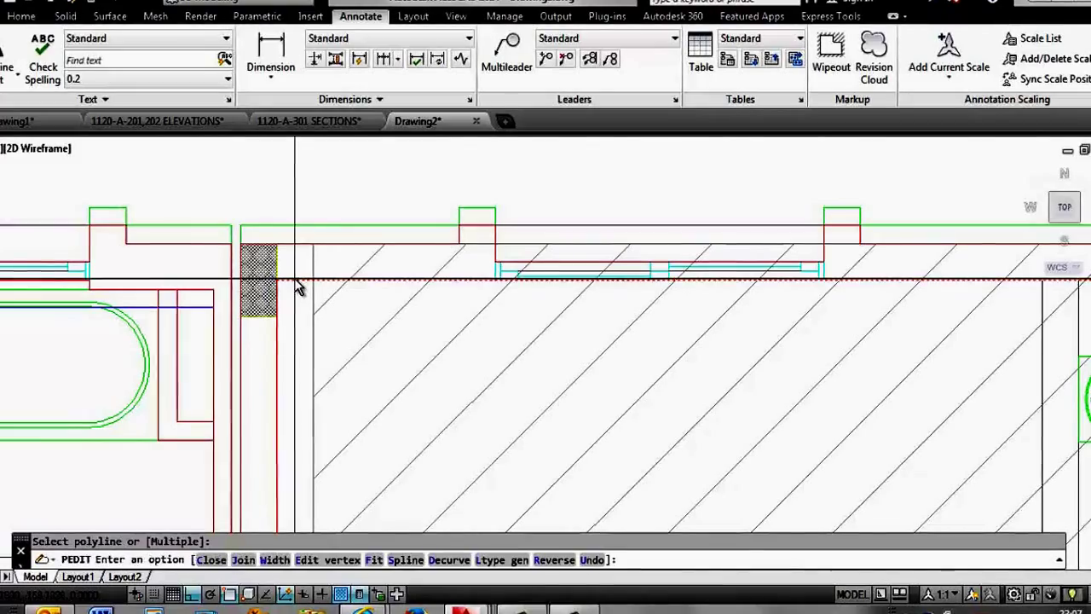
pyautogui.write('j')
pyautogui.press('Return')
pyautogui.click(295, 279)
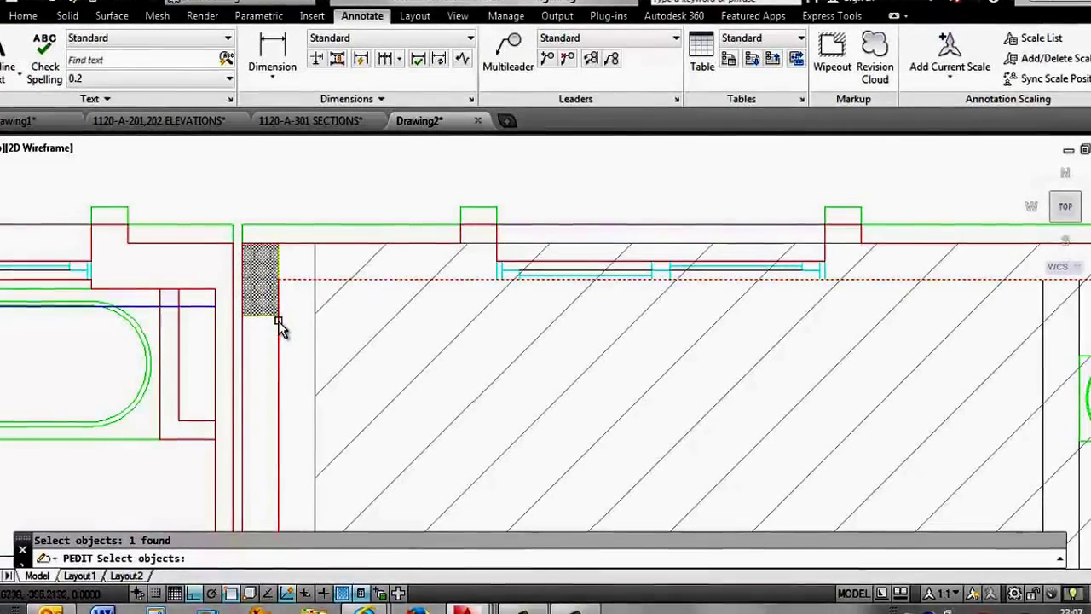
pyautogui.scroll(-5, 358, 182)
pyautogui.scroll(5, 341, 378)
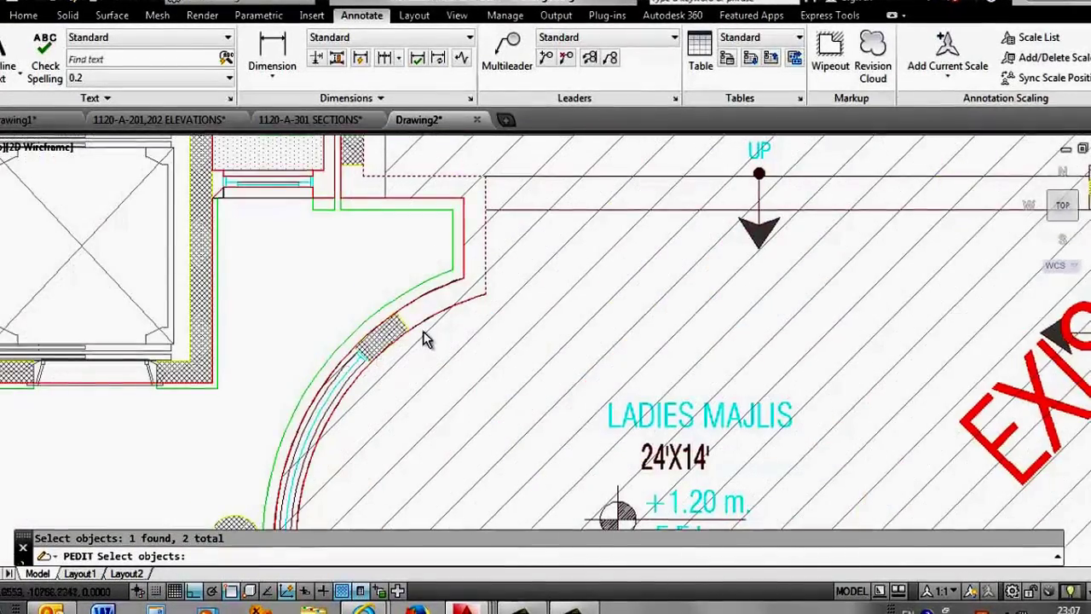
pyautogui.scroll(2, 424, 334)
pyautogui.scroll(-3, 329, 341)
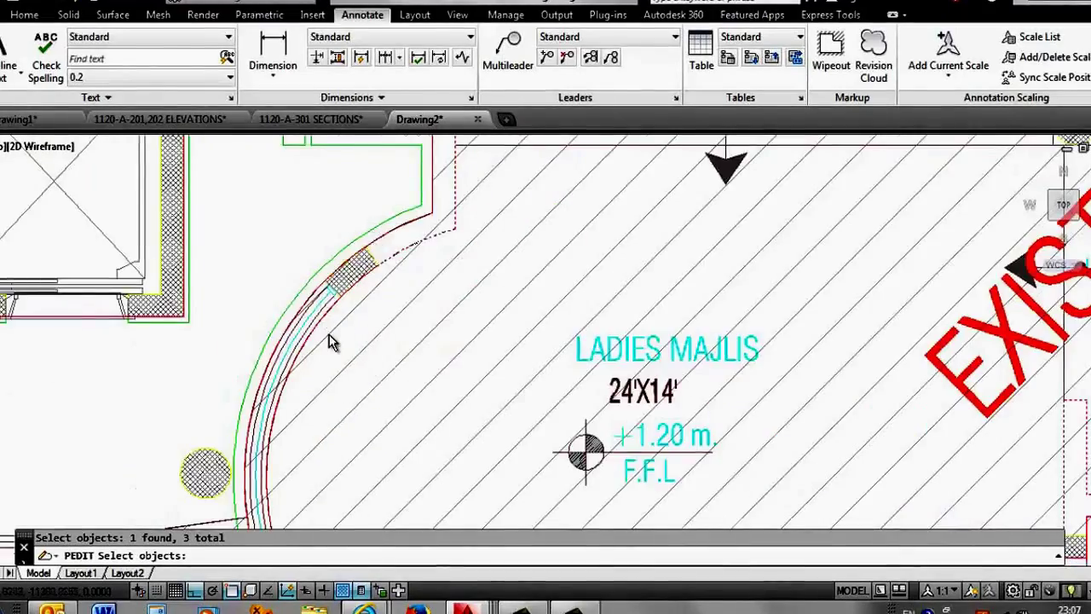
pyautogui.scroll(3, 312, 287)
# Step: Add the curved wall segments and merge all six pieces into one polyline
pyautogui.click(329, 226)
pyautogui.scroll(-2, 311, 341)
pyautogui.scroll(-3, 309, 337)
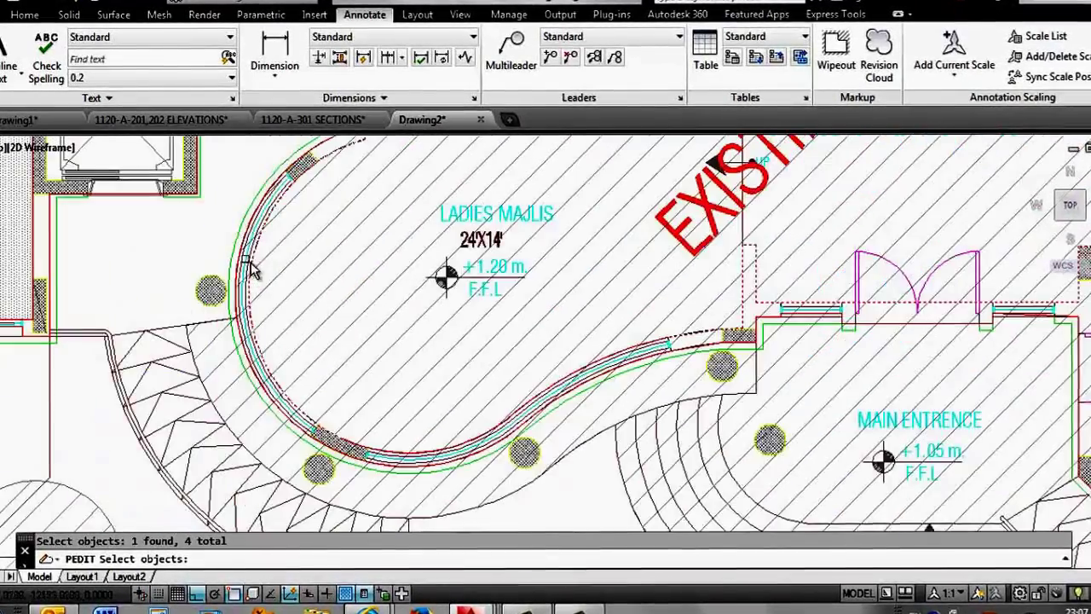
pyautogui.scroll(4, 232, 460)
pyautogui.click(475, 449)
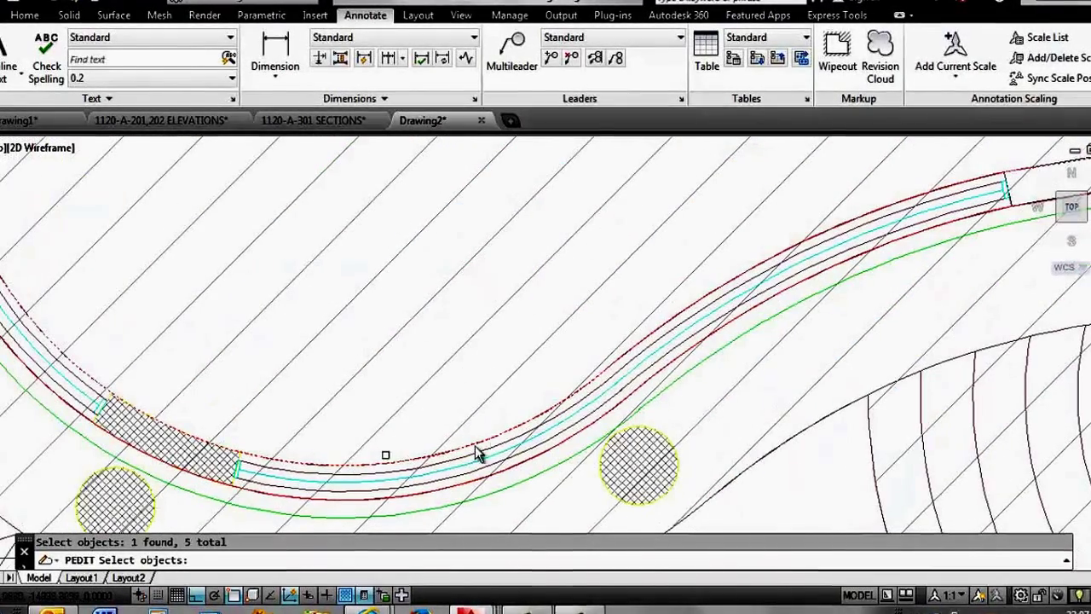
pyautogui.scroll(-2, 417, 384)
pyautogui.scroll(2, 784, 250)
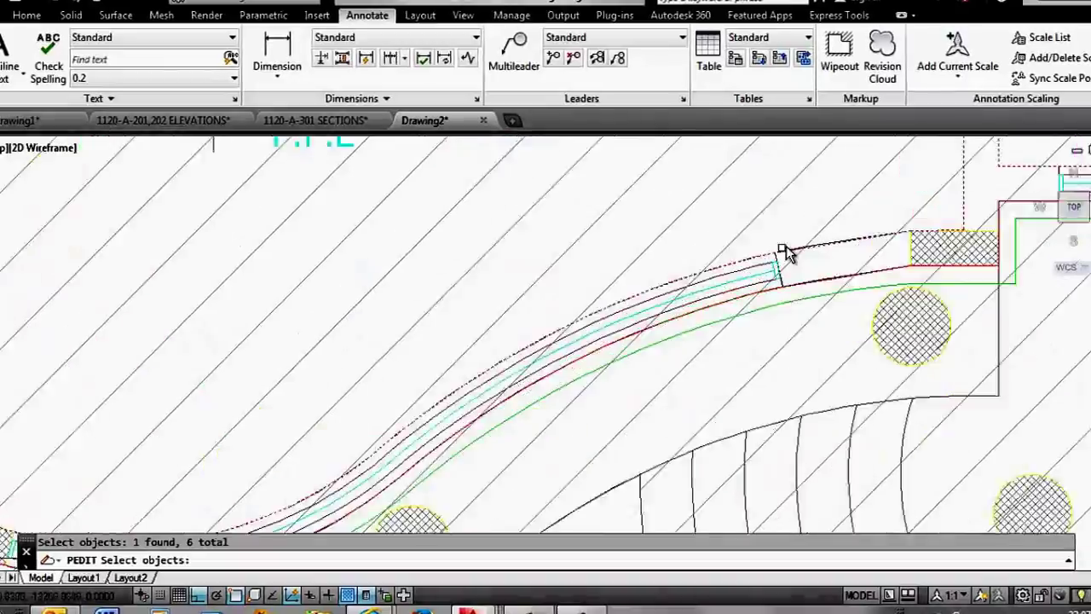
pyautogui.scroll(-2, 579, 338)
pyautogui.scroll(-3, 670, 330)
pyautogui.scroll(-2, 671, 331)
pyautogui.scroll(-2, 699, 341)
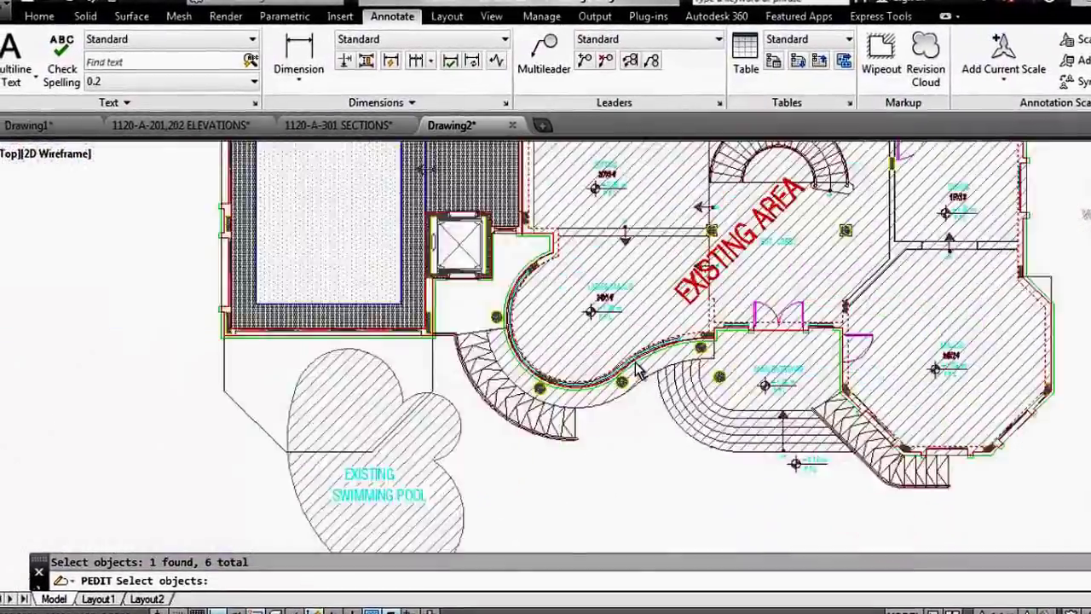
pyautogui.scroll(-2, 741, 350)
pyautogui.scroll(-1, 774, 361)
pyautogui.press('Return')
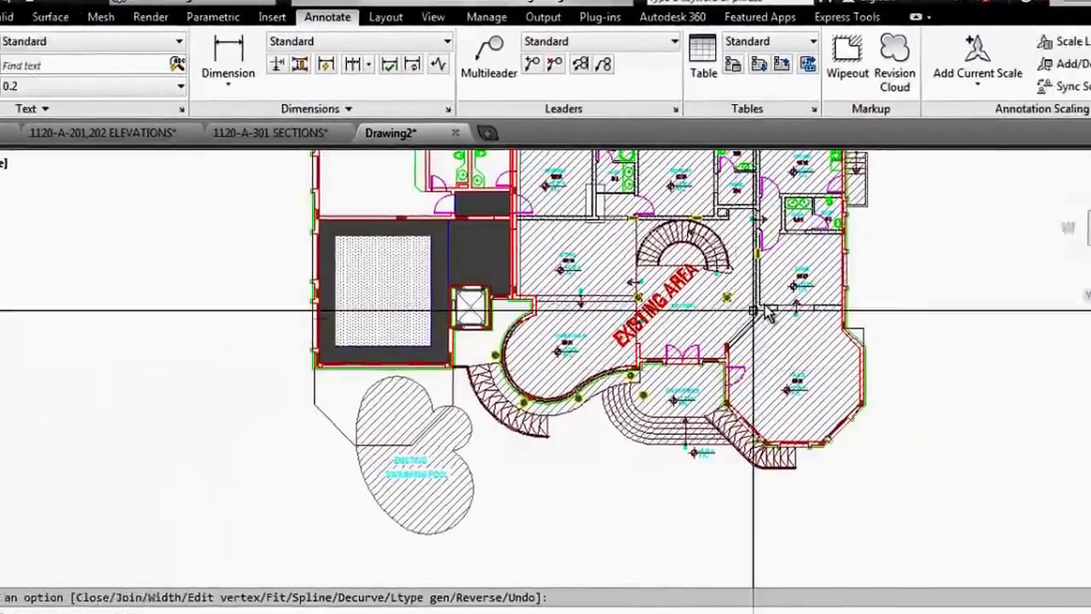
pyautogui.scroll(3, 648, 349)
pyautogui.scroll(-3, 645, 358)
pyautogui.scroll(3, 645, 358)
pyautogui.scroll(2, 555, 309)
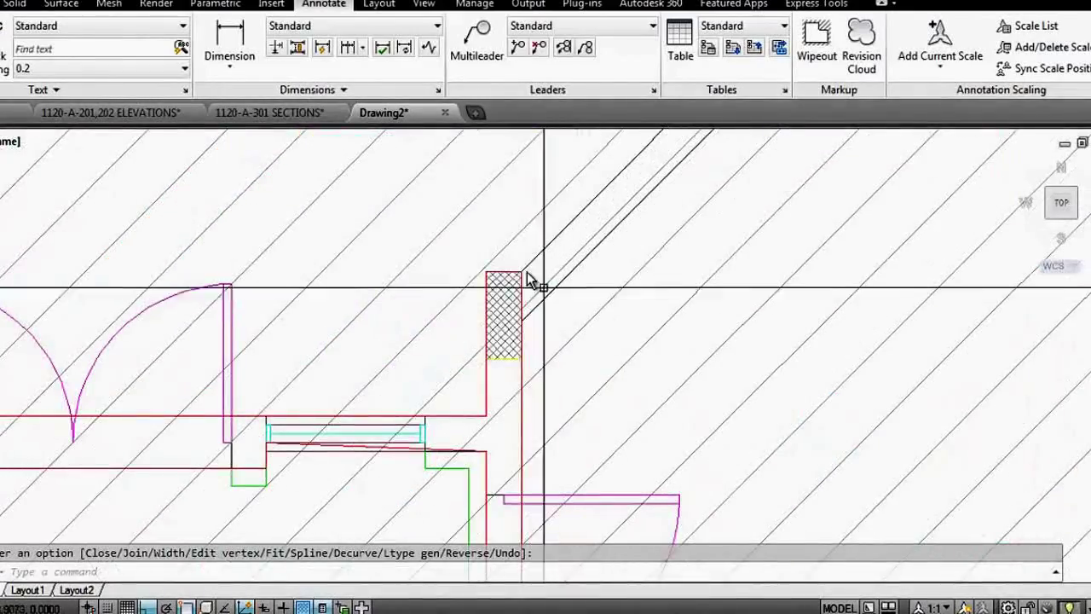
pyautogui.scroll(-2, 531, 280)
pyautogui.scroll(2, 414, 312)
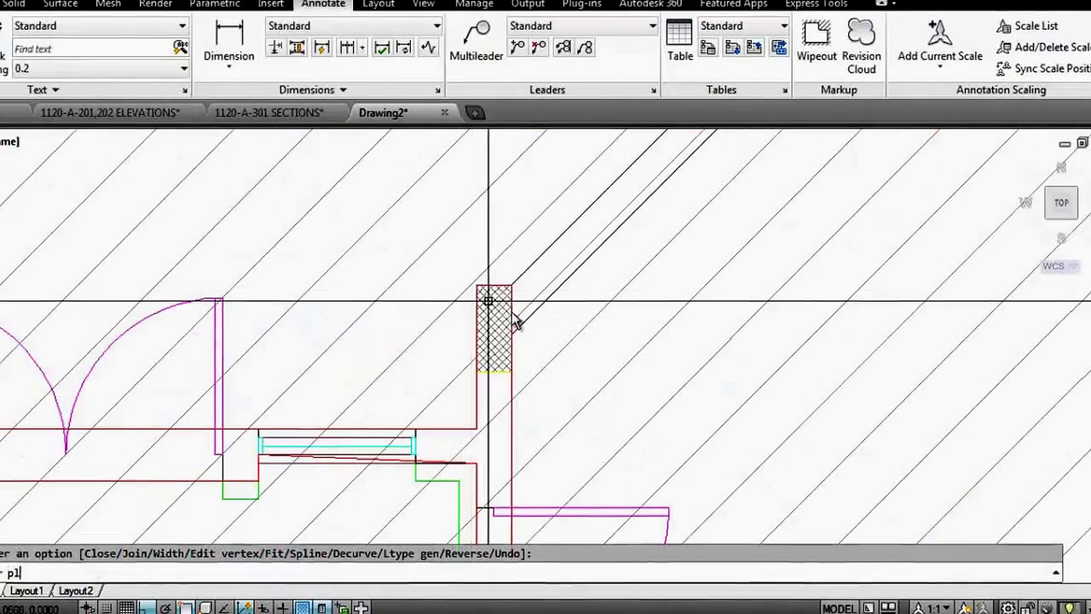
# Step: Close the wall outline polyline beside the Dining room
pyautogui.scroll(-3, 528, 296)
pyautogui.scroll(-2, 504, 292)
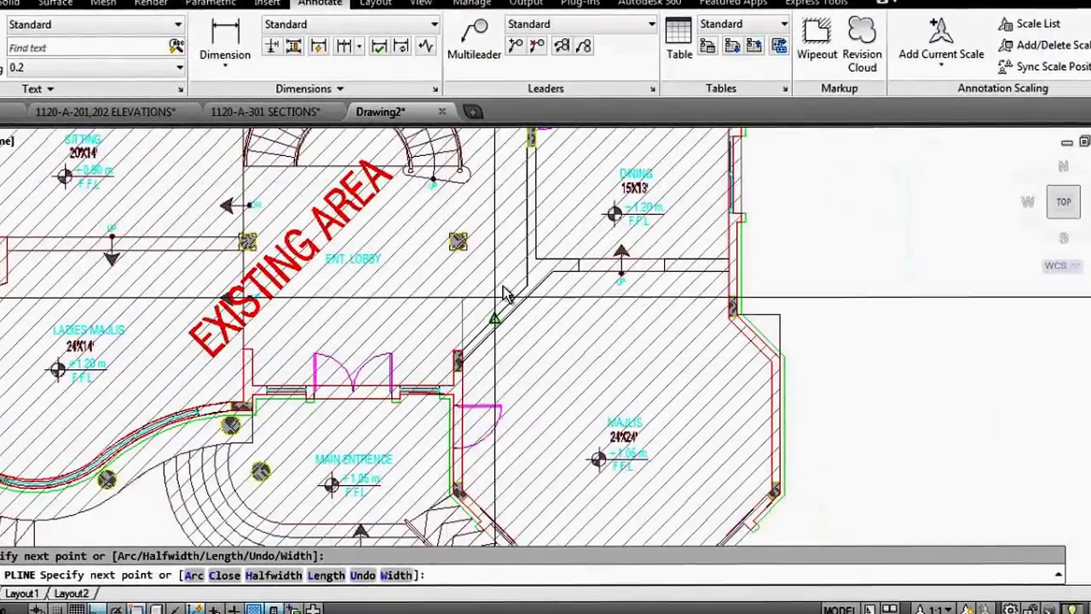
pyautogui.scroll(-3, 599, 347)
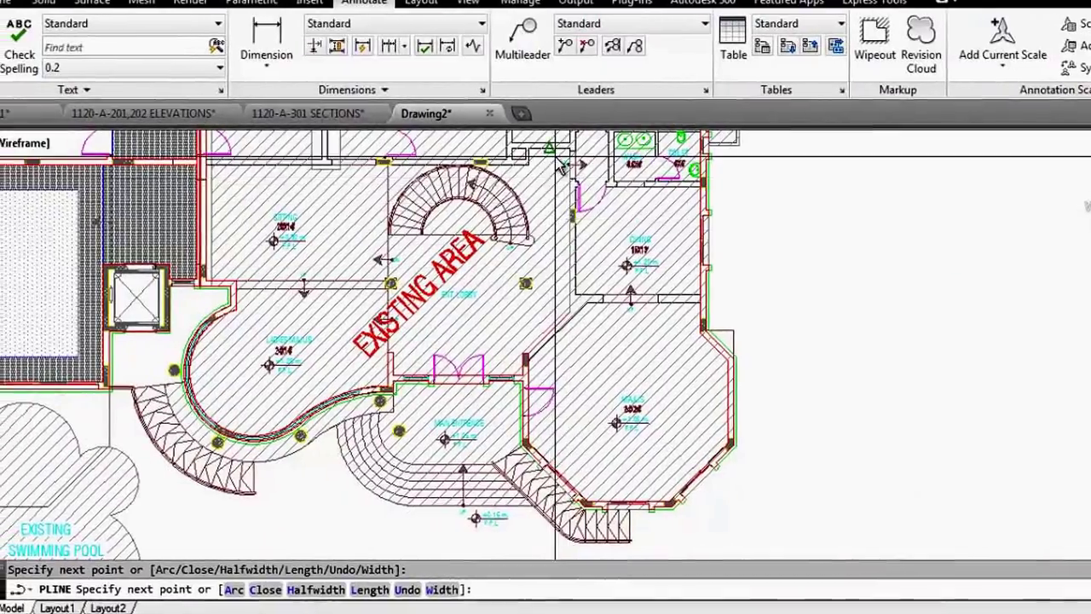
pyautogui.scroll(4, 571, 393)
pyautogui.scroll(-2, 599, 294)
pyautogui.scroll(2, 599, 294)
pyautogui.scroll(-4, 594, 323)
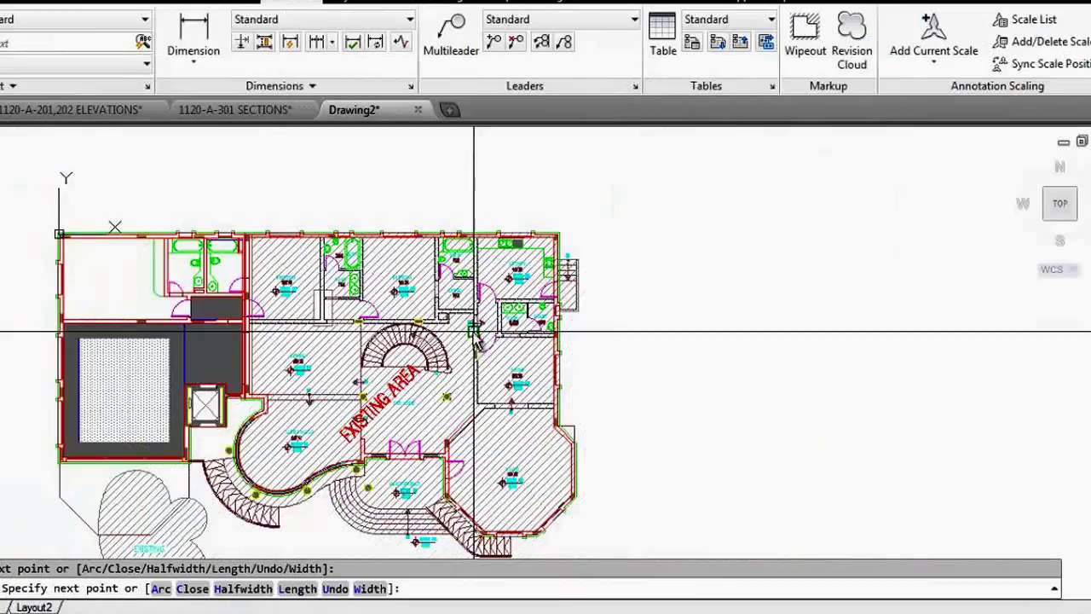
pyautogui.scroll(5, 482, 245)
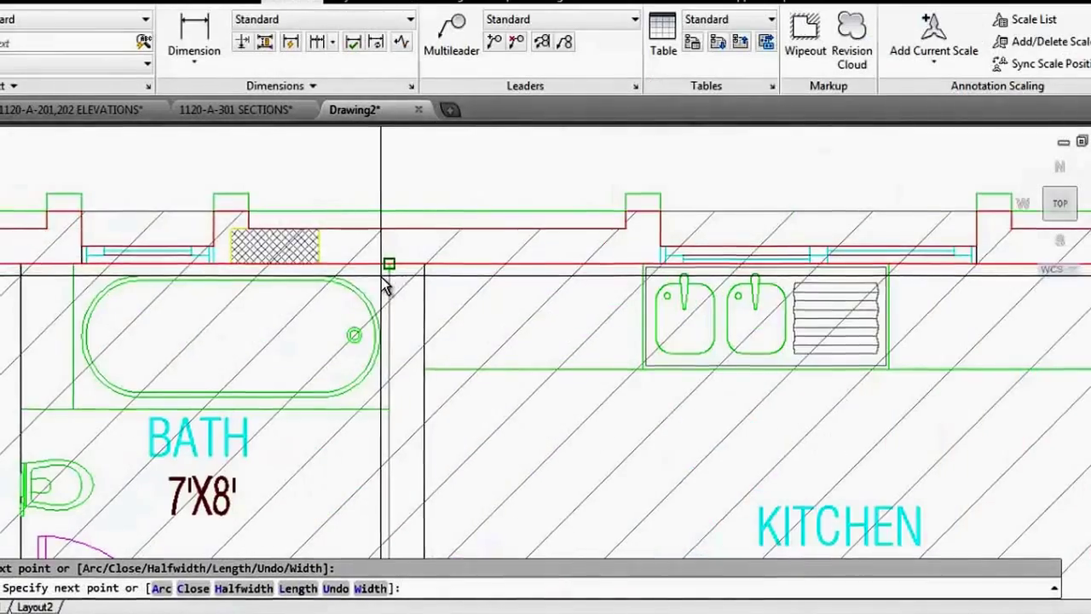
pyautogui.scroll(-3, 481, 170)
pyautogui.scroll(-3, 511, 175)
pyautogui.scroll(-2, 471, 171)
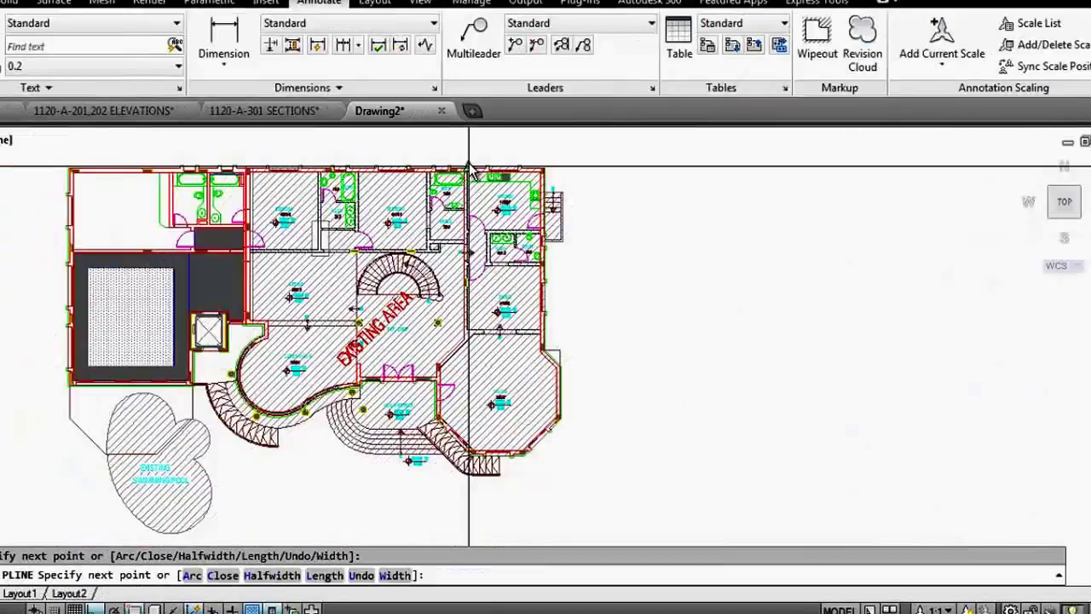
pyautogui.scroll(4, 462, 370)
pyautogui.scroll(2, 451, 388)
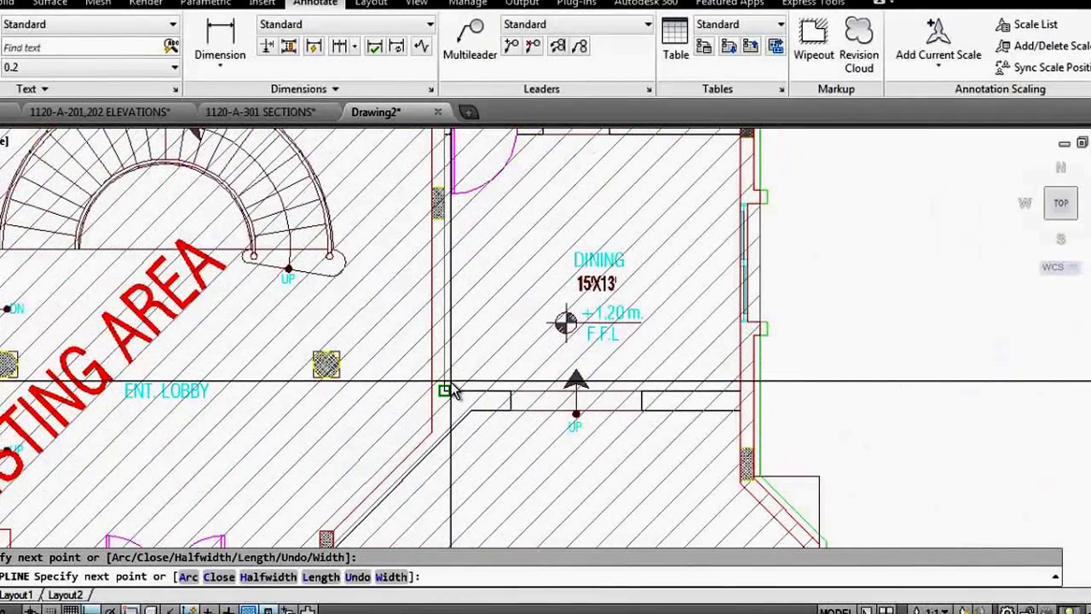
pyautogui.scroll(-2, 455, 391)
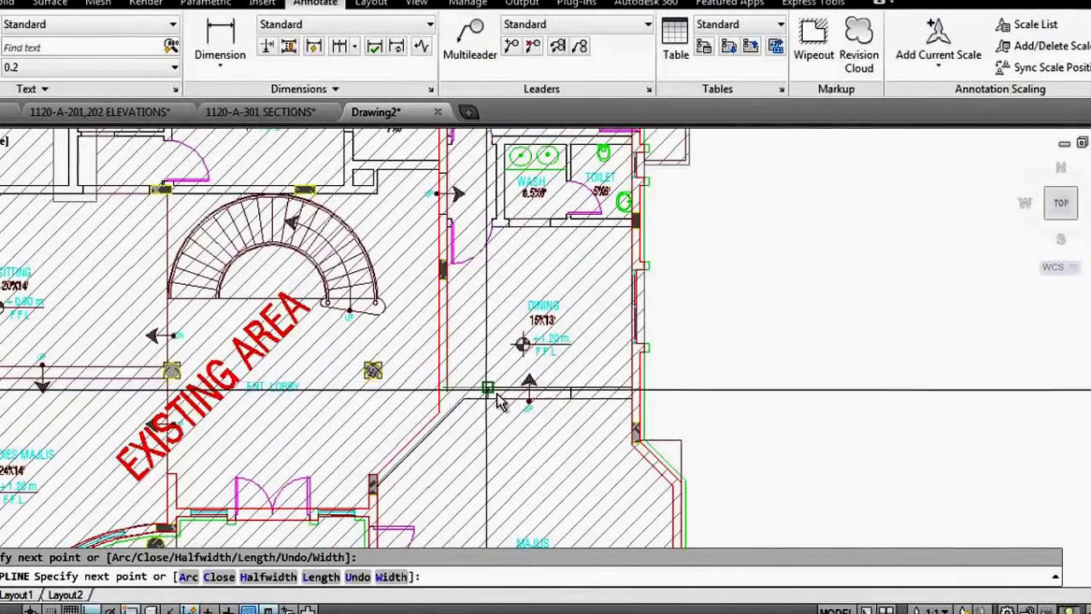
pyautogui.scroll(4, 501, 403)
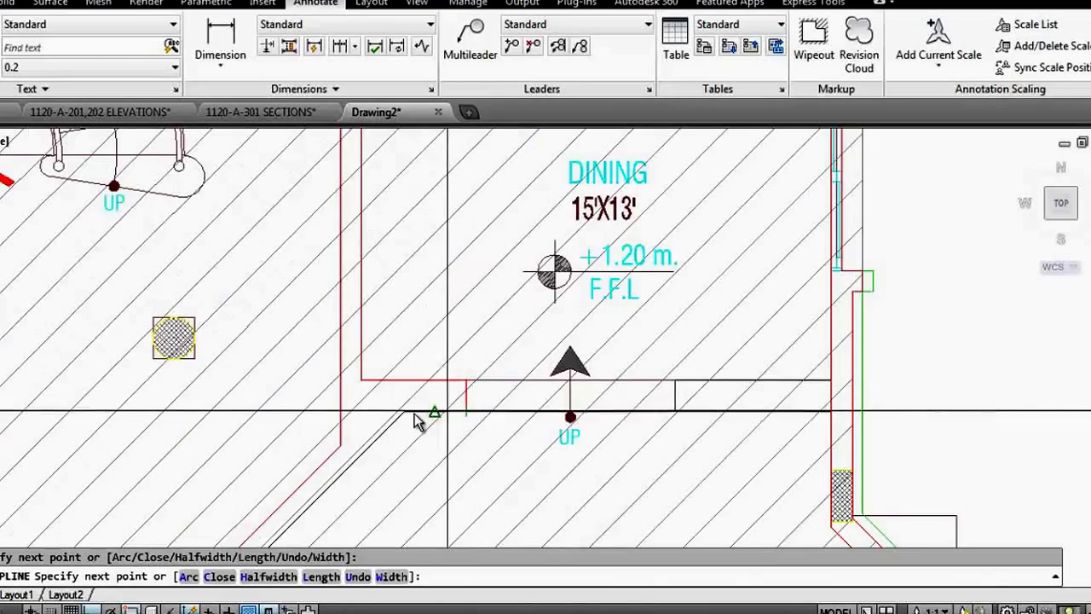
pyautogui.scroll(-4, 474, 337)
pyautogui.scroll(4, 397, 400)
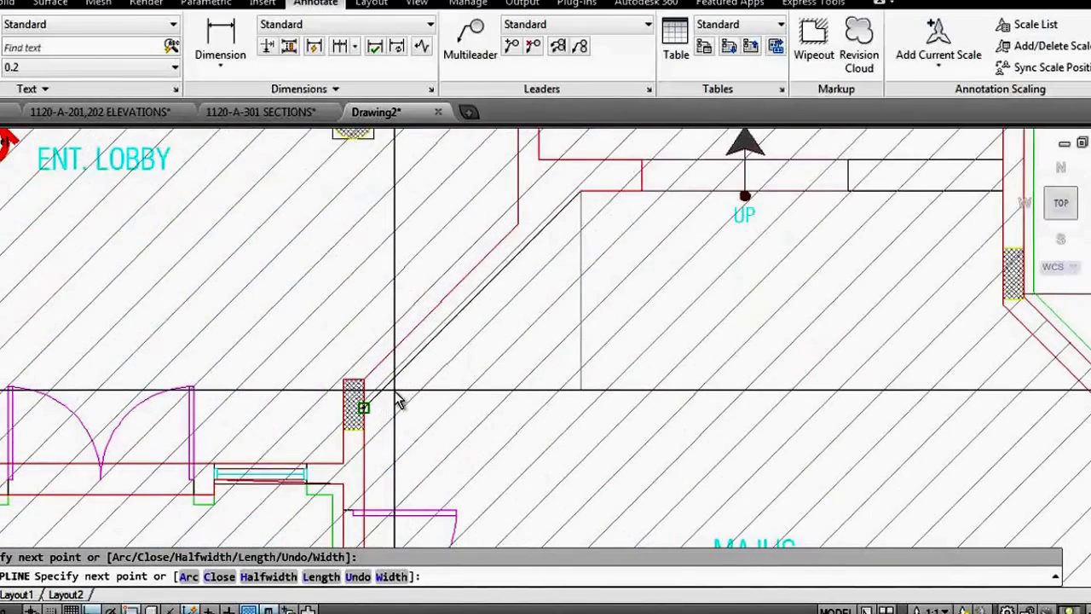
pyautogui.write('c')
pyautogui.press('Return')
# Step: Start the RECTANG command for the stair landing wall
pyautogui.scroll(-3, 358, 401)
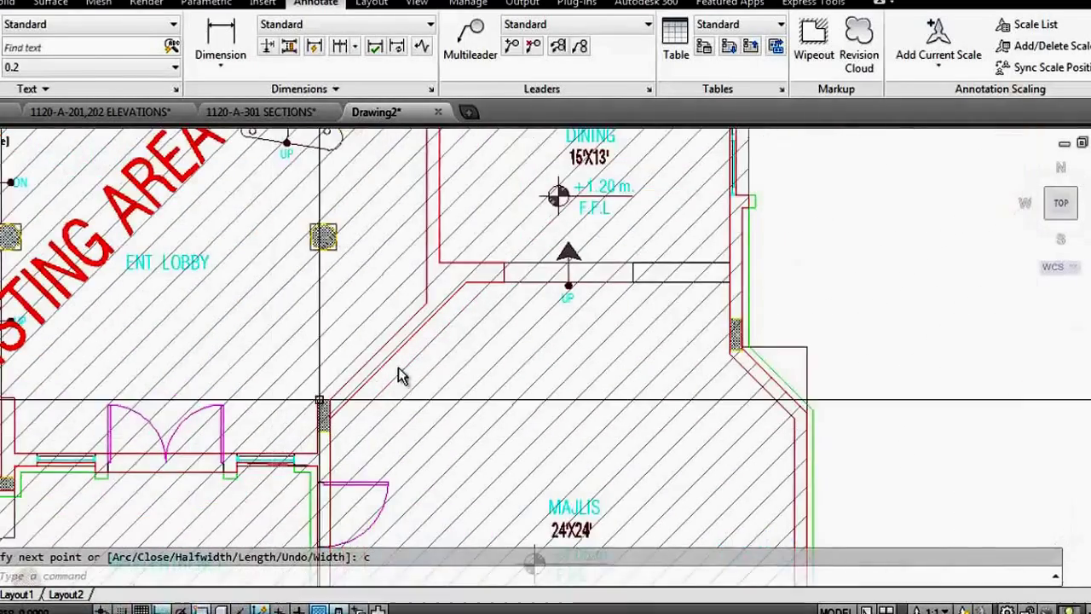
pyautogui.scroll(3, 622, 263)
pyautogui.scroll(-3, 511, 323)
pyautogui.scroll(3, 545, 322)
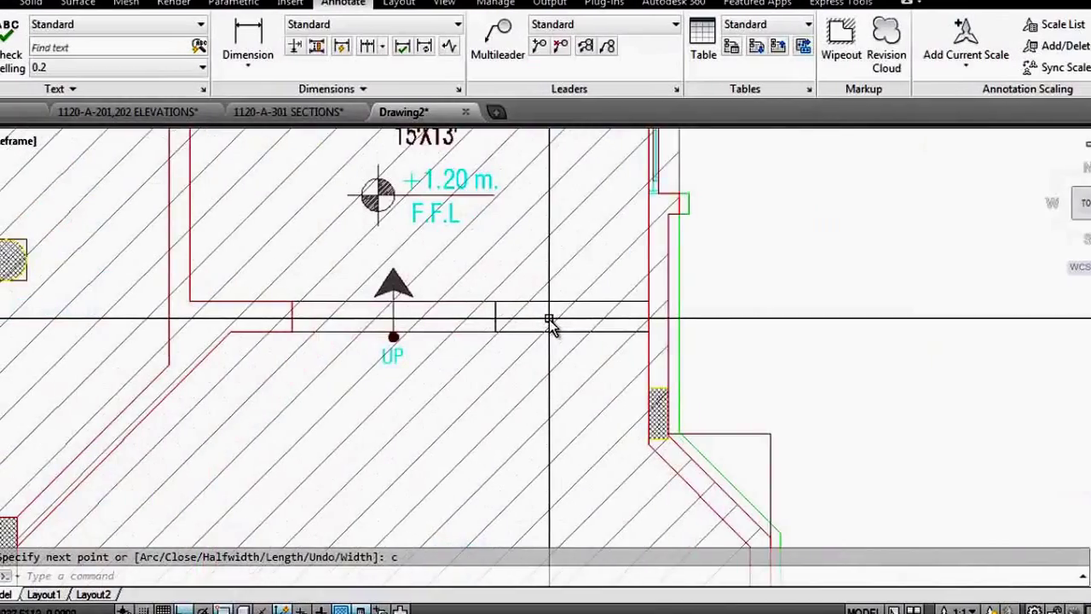
pyautogui.write('rec')
pyautogui.press('Return')
# Step: Place a rectangle corner at the landing wall, then cancel it
pyautogui.click(667, 304)
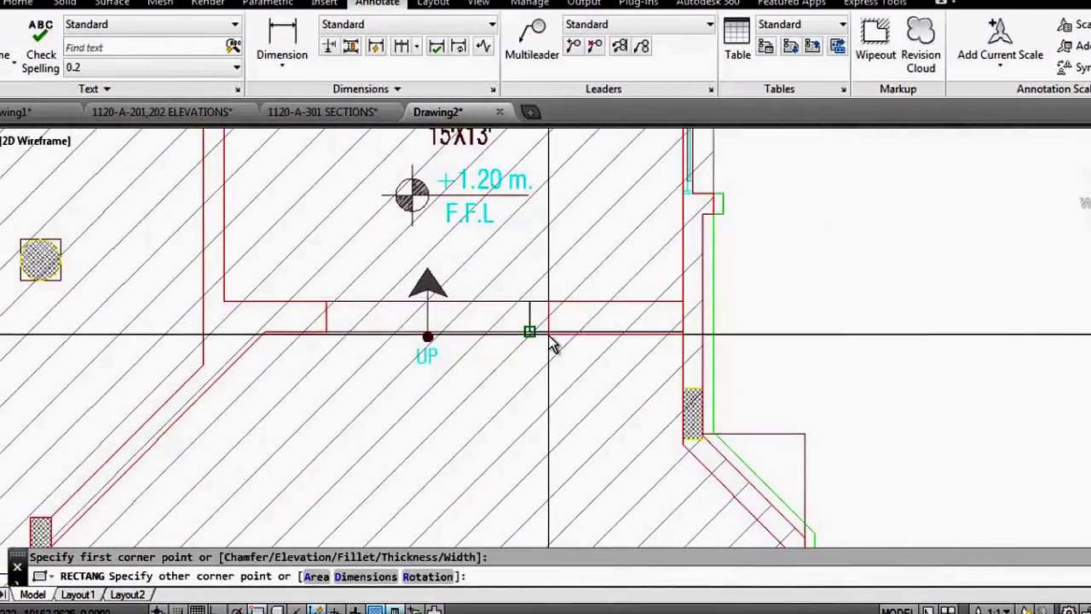
pyautogui.scroll(-3, 571, 358)
pyautogui.scroll(5, 545, 255)
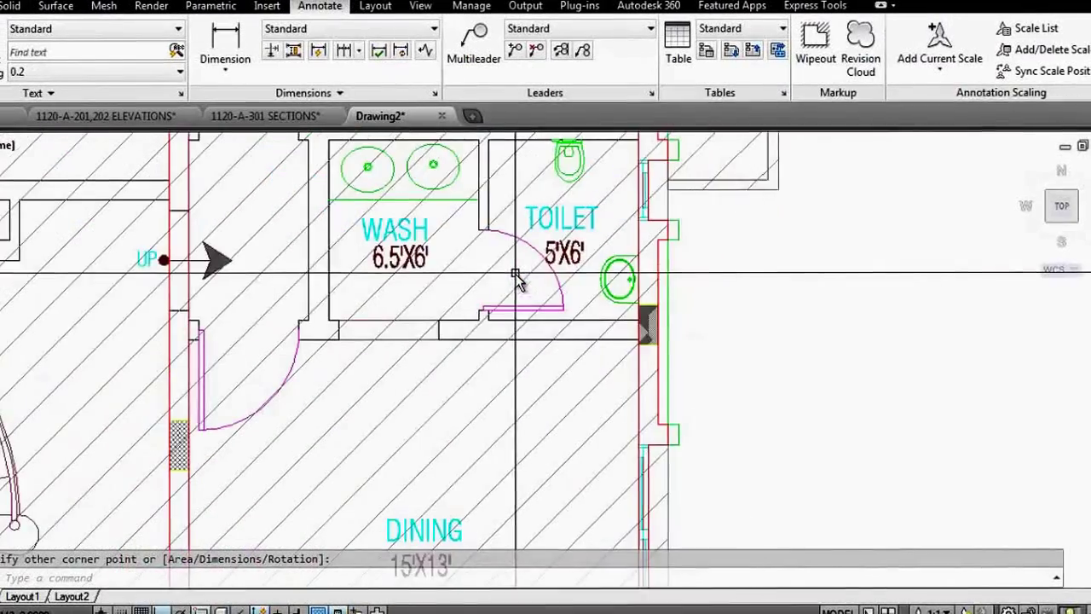
pyautogui.scroll(-3, 420, 301)
pyautogui.scroll(3, 479, 287)
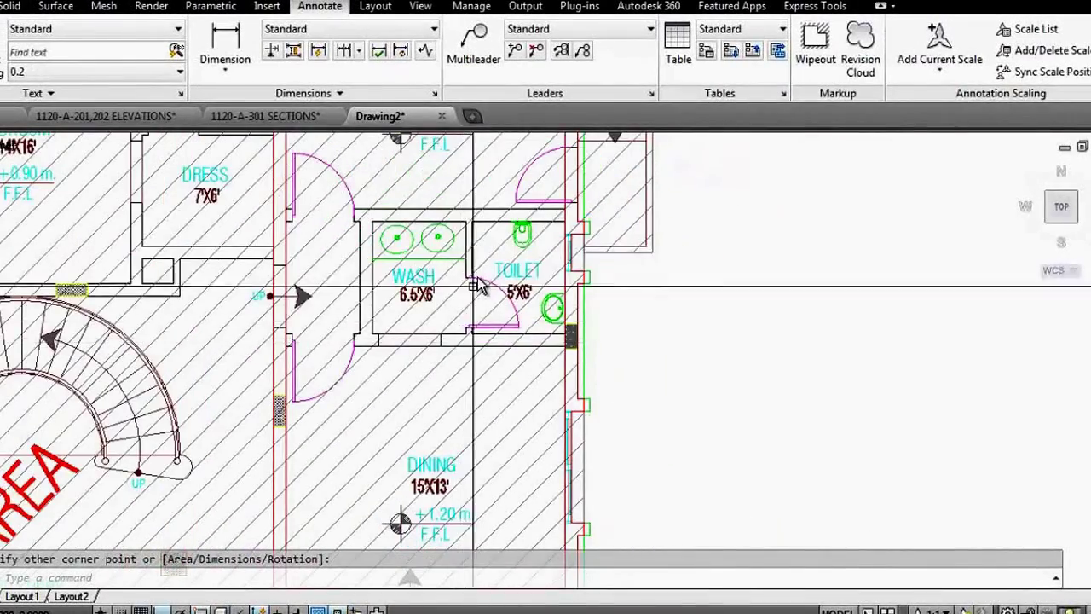
pyautogui.press('Escape')
# Step: Draw the rectangle around the toilet wall and abandon one started at the WASH room
pyautogui.press('Return')
pyautogui.click(565, 223)
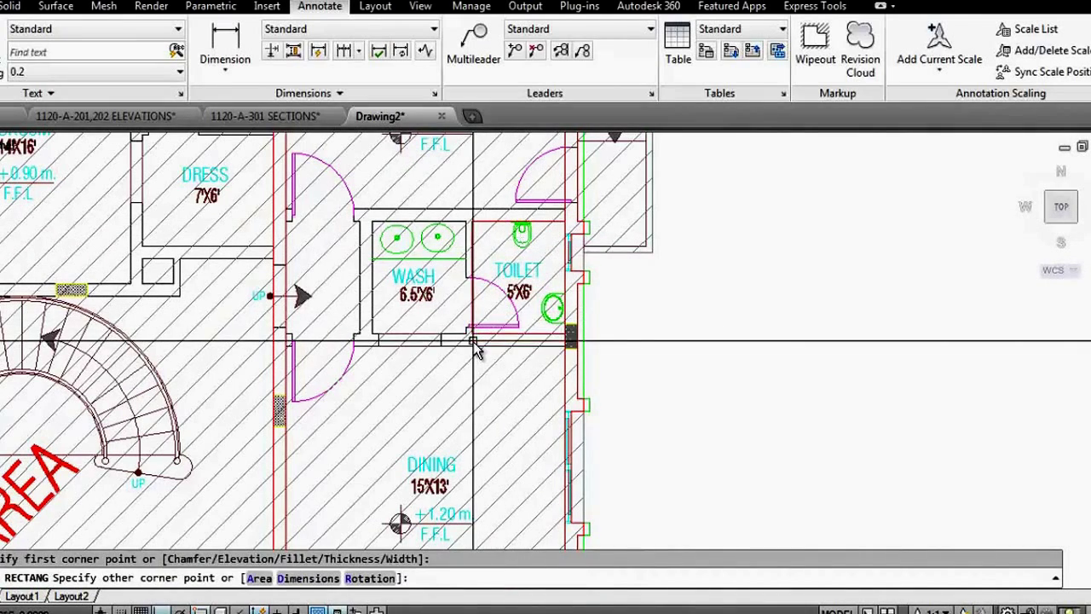
pyautogui.click(473, 341)
pyautogui.press('Return')
pyautogui.click(465, 223)
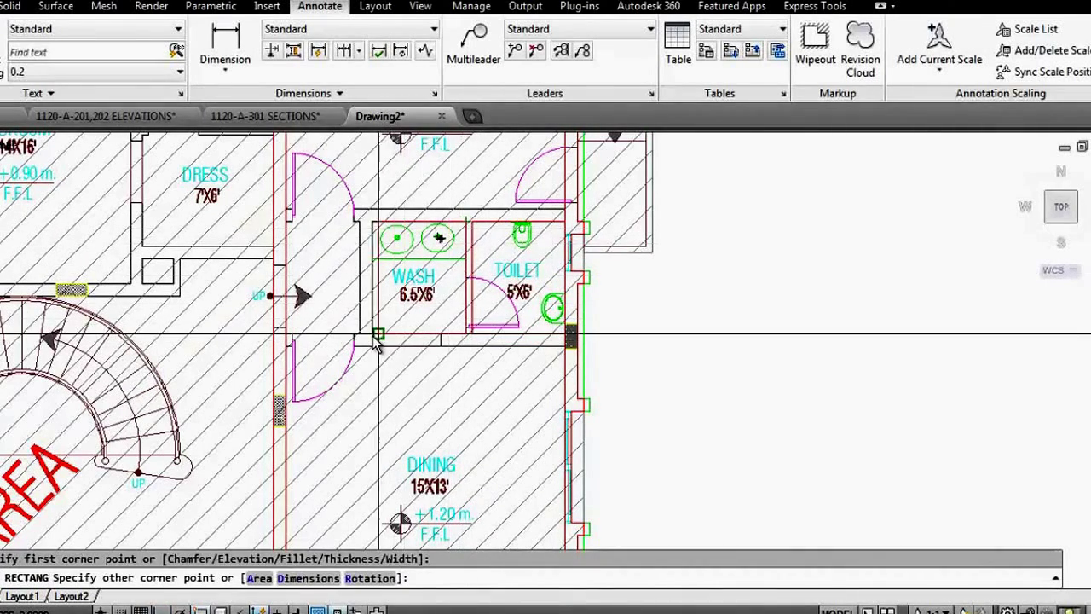
pyautogui.moveTo(552, 219); pyautogui.dragTo(588, 294, button='middle')
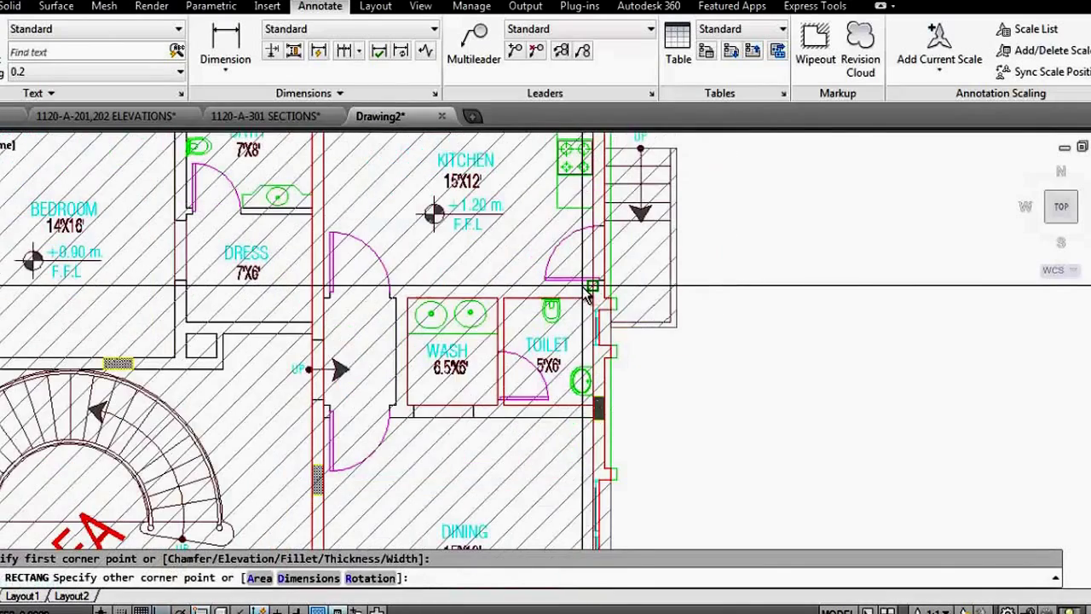
pyautogui.scroll(4, 388, 418)
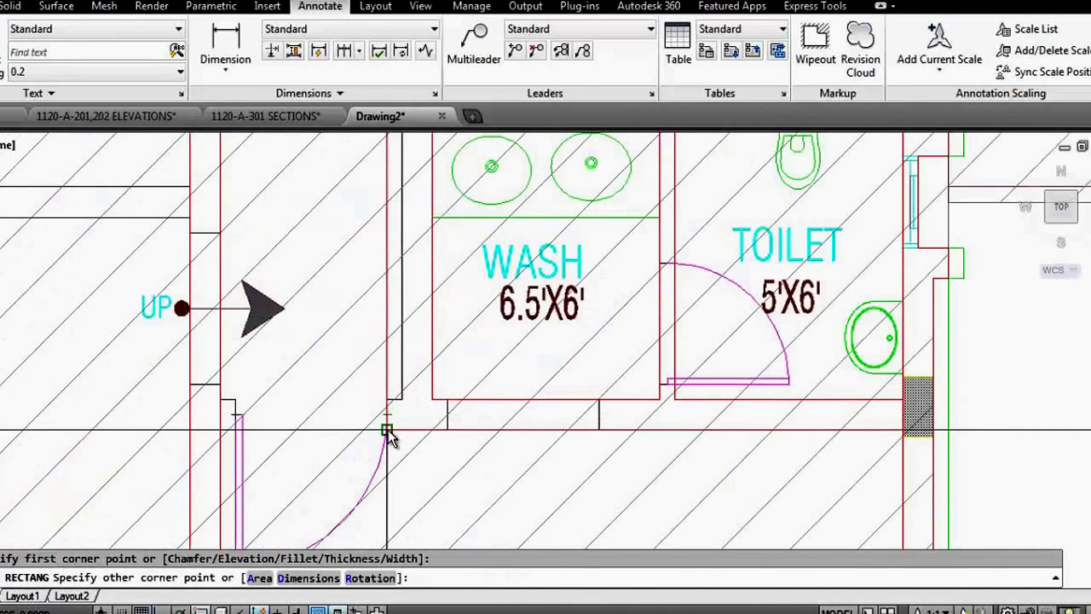
pyautogui.scroll(-2, 388, 431)
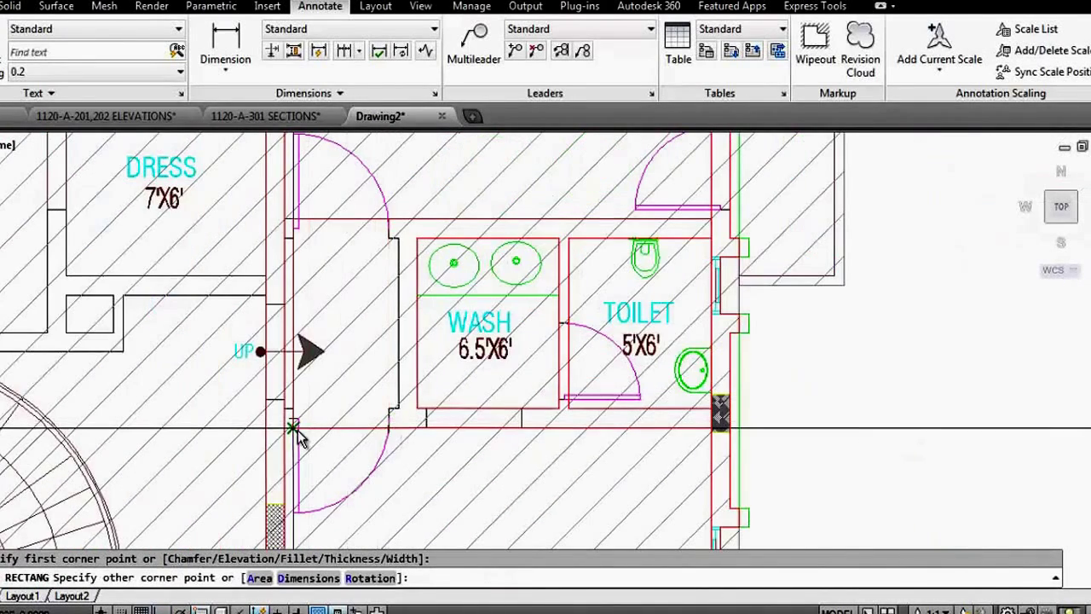
pyautogui.press('Escape')
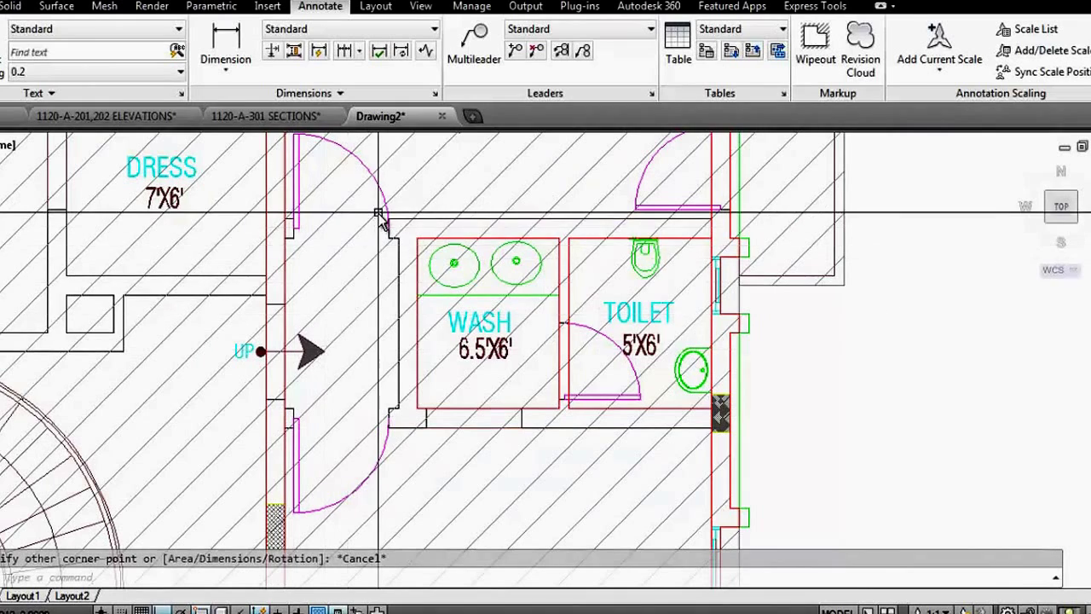
# Step: Draw wall rectangles along the passage wall and below the stair box
pyautogui.press('Return')
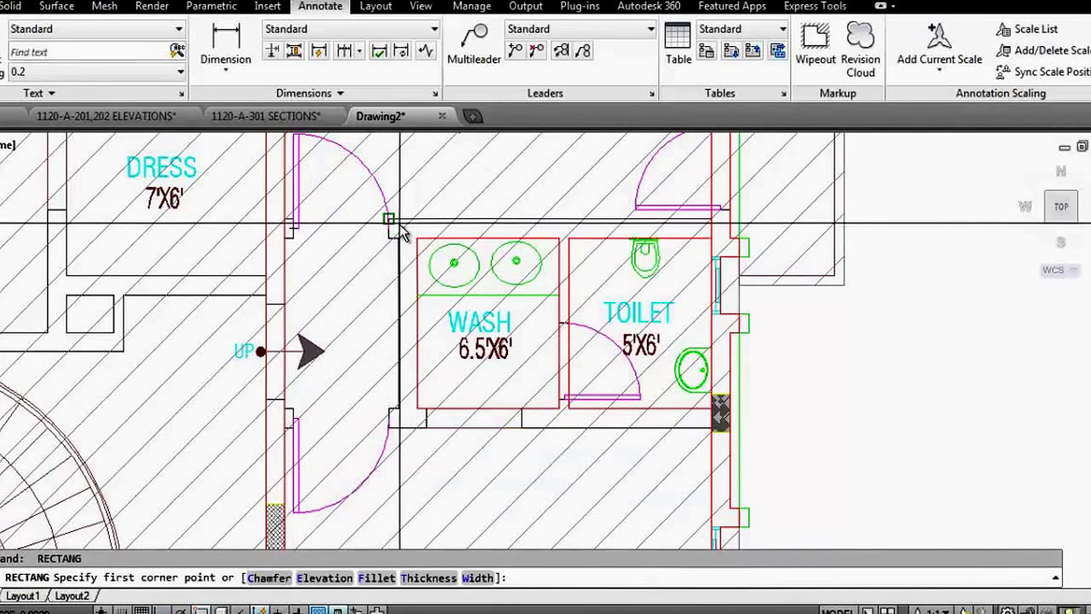
pyautogui.click(388, 222)
pyautogui.click(284, 239)
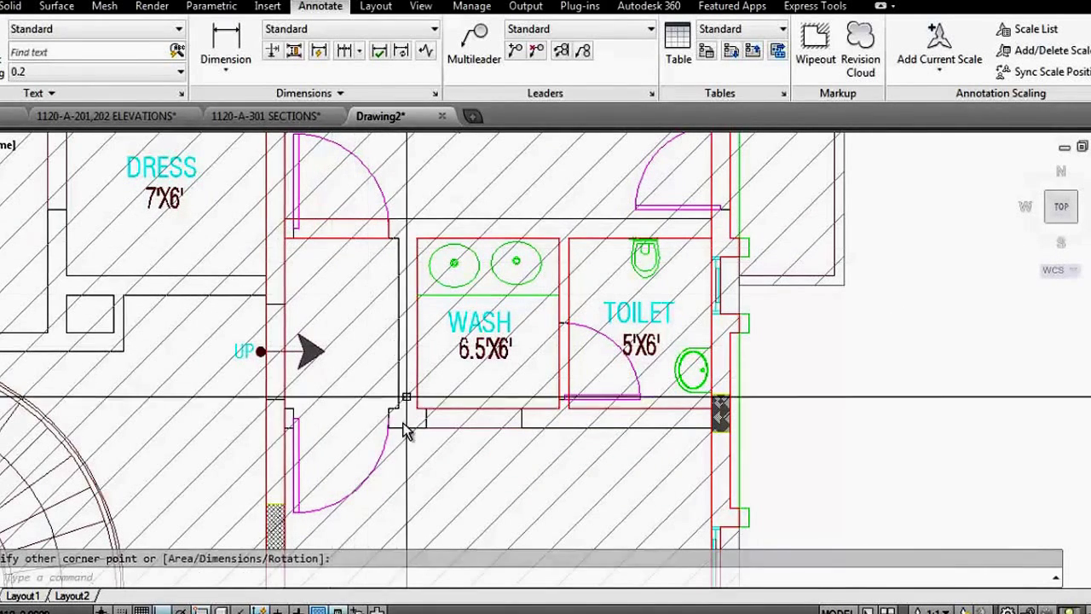
pyautogui.press('Return')
pyautogui.click(388, 429)
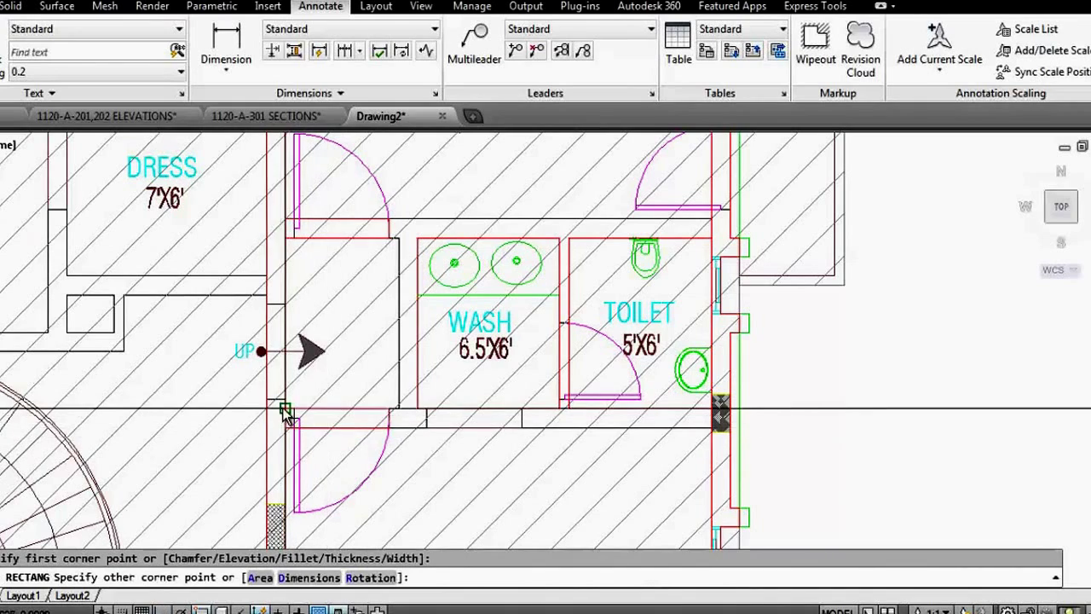
pyautogui.click(284, 409)
# Step: Draw rectangles along the WASH room's lower wall, the wall left of WASH, and its left wall
pyautogui.click(390, 416)
pyautogui.press('Return')
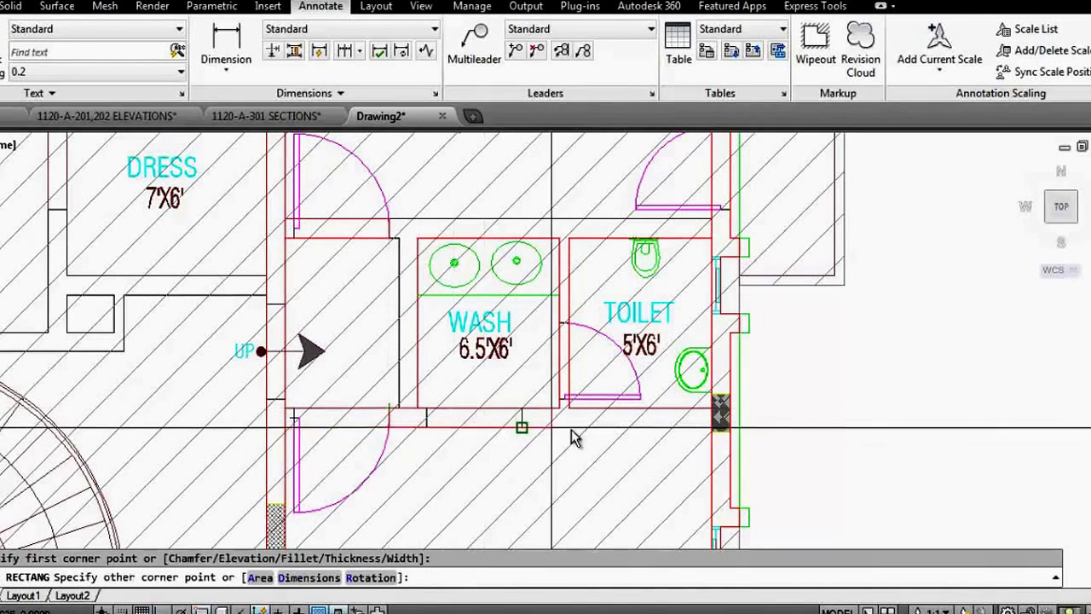
pyautogui.click(711, 218)
pyautogui.press('Return')
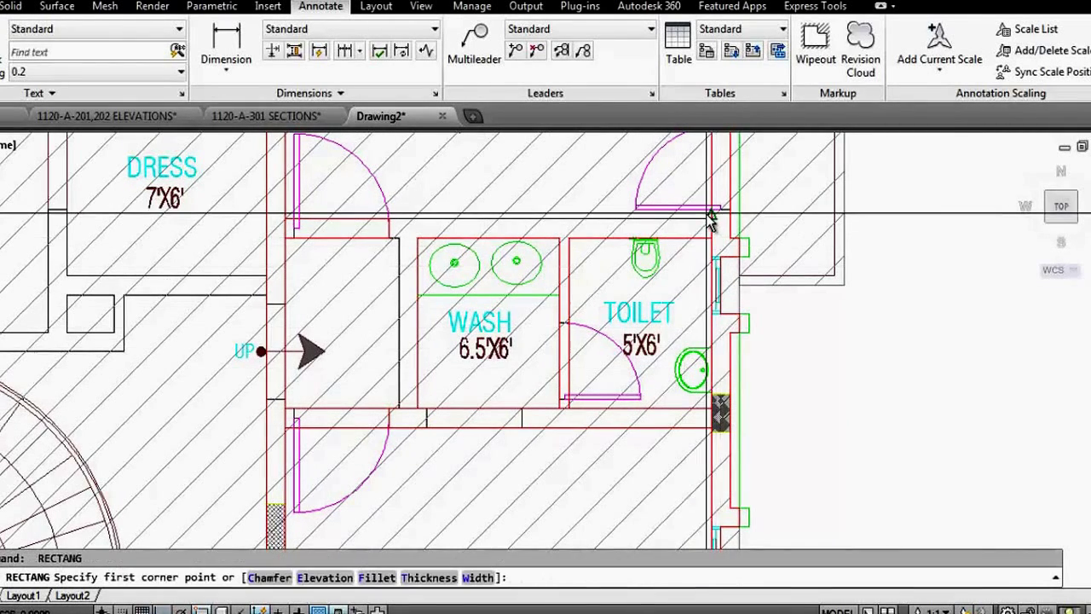
pyautogui.click(388, 236)
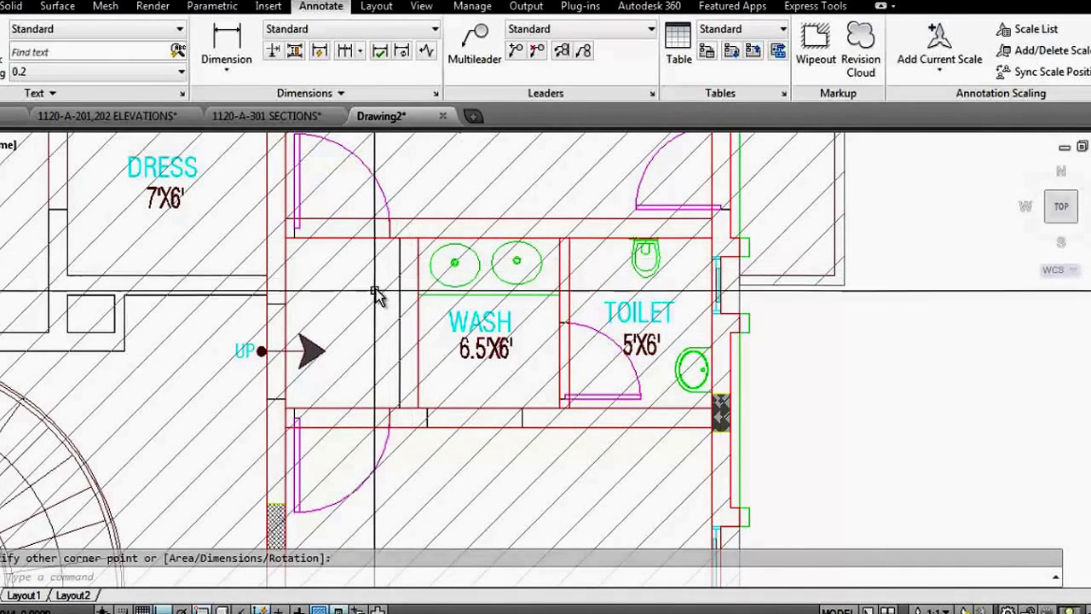
pyautogui.scroll(2, 375, 292)
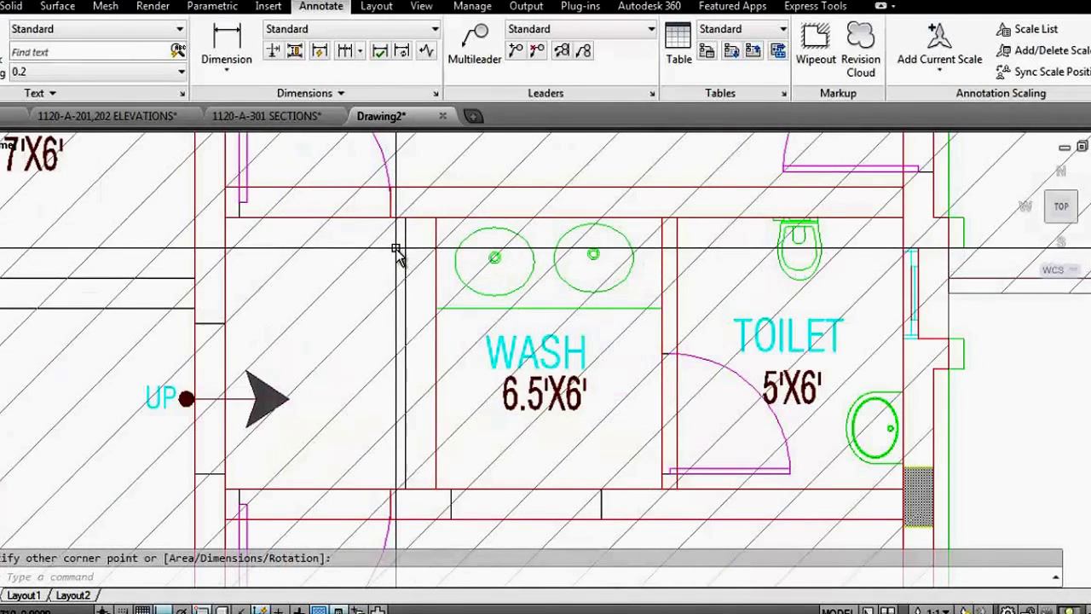
pyautogui.press('Return')
pyautogui.click(406, 218)
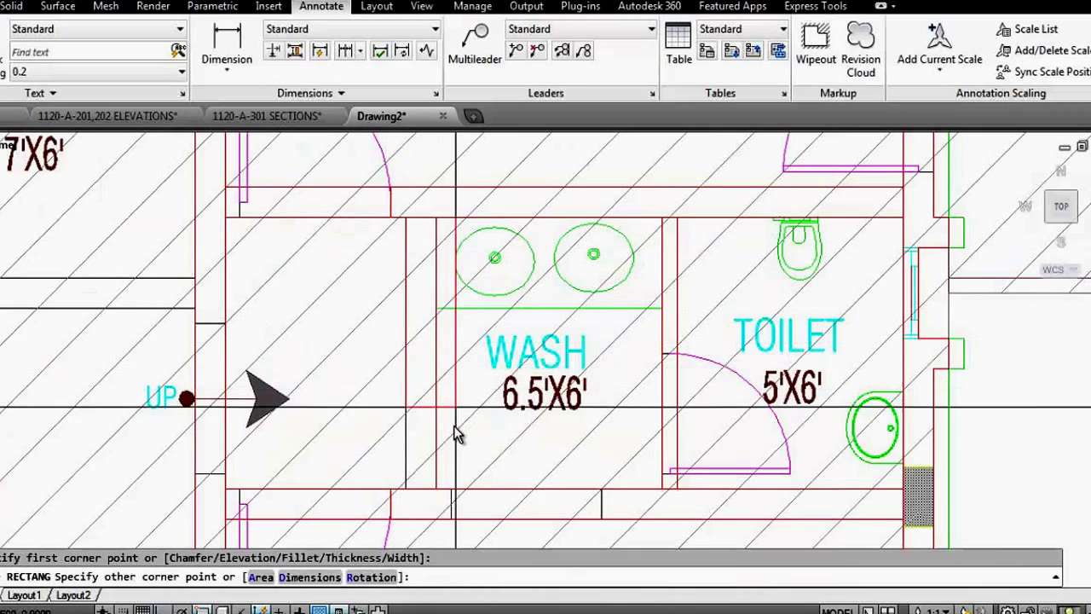
pyautogui.click(437, 479)
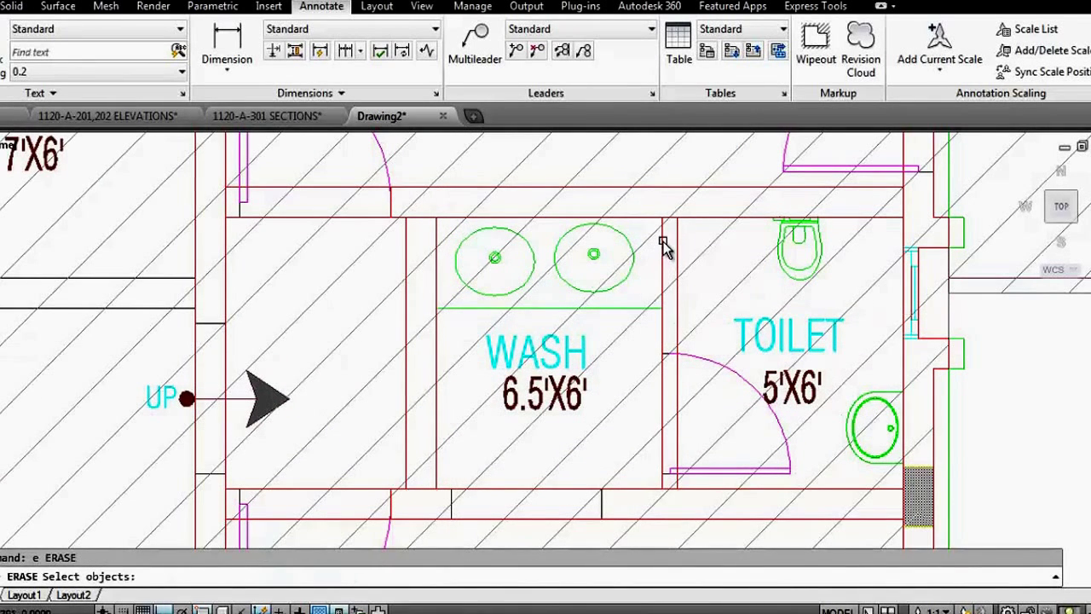
# Step: Erase the misdrawn rectangle around the toilet
pyautogui.press('Return')
pyautogui.press('Return')
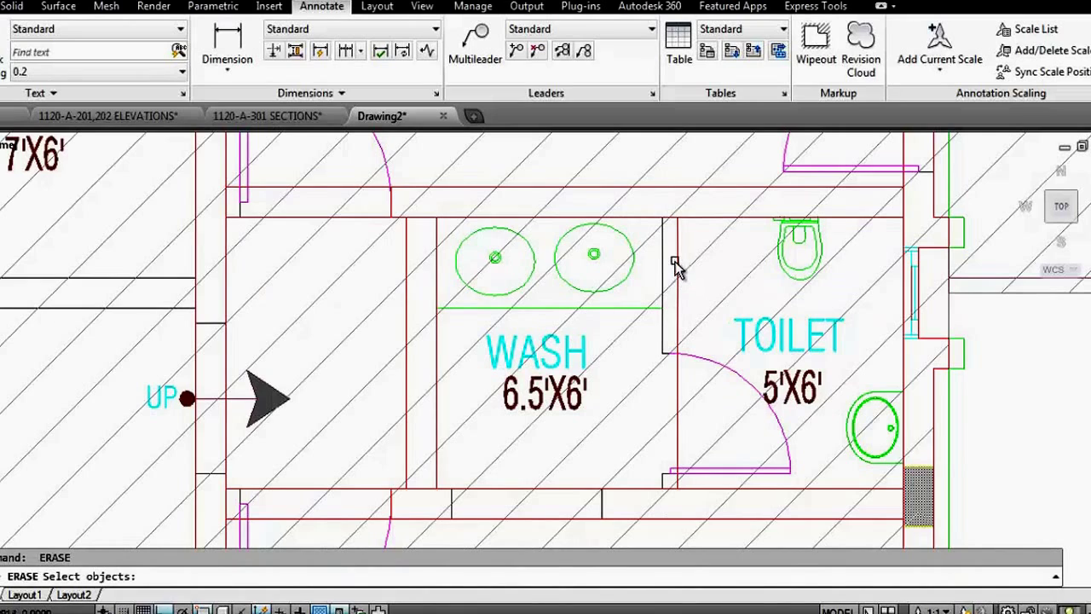
pyautogui.press('Return')
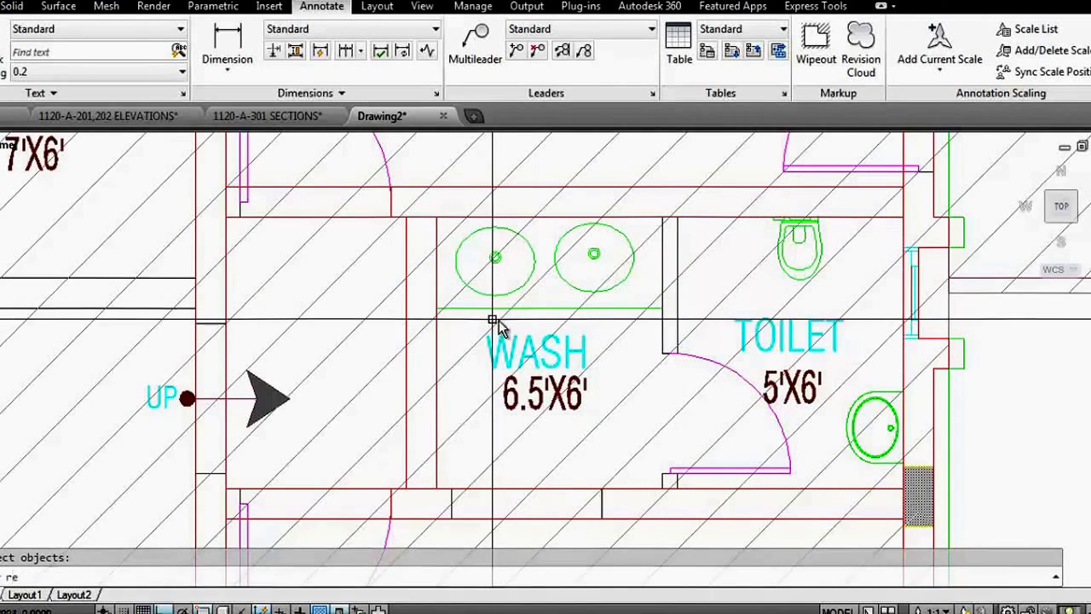
pyautogui.write('c')
pyautogui.press('Return')
# Step: Redraw the dividing wall rectangle between WASH and TOILET
pyautogui.click(677, 219)
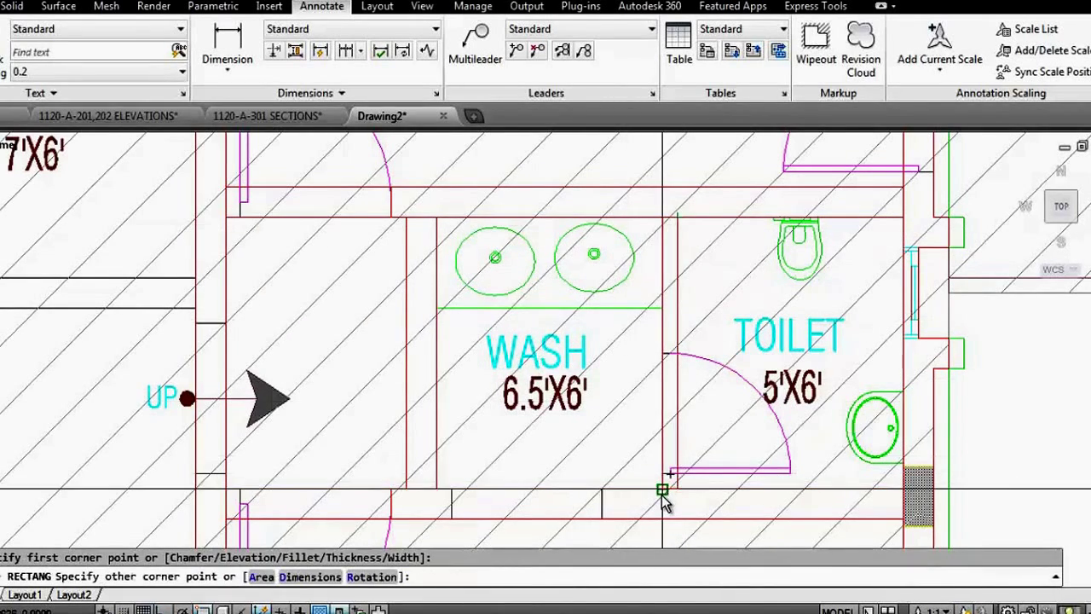
pyautogui.scroll(-3, 560, 426)
pyautogui.scroll(-3, 418, 366)
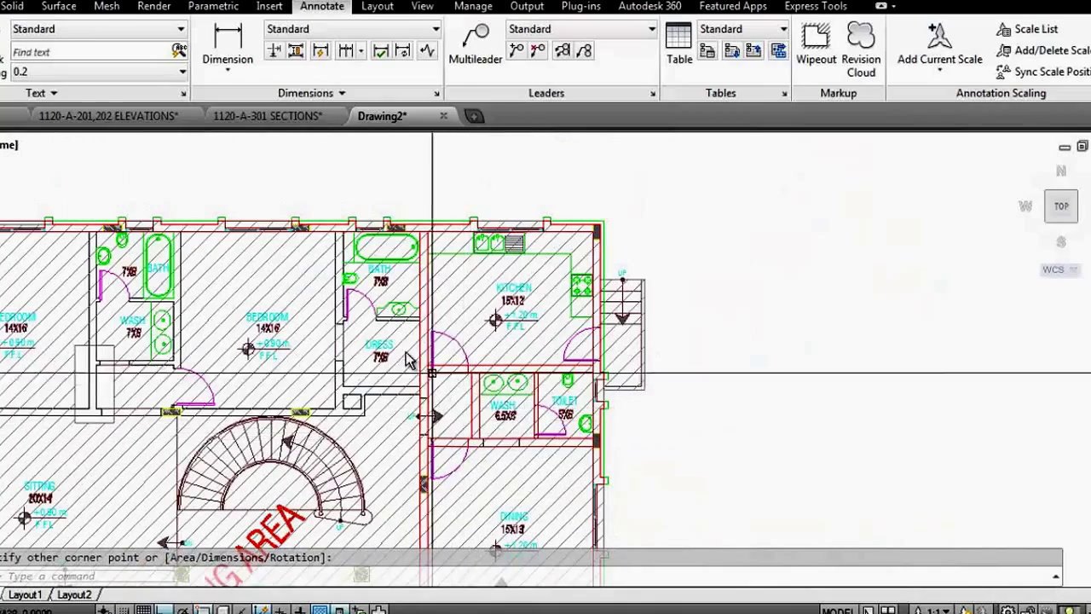
pyautogui.scroll(4, 409, 360)
pyautogui.scroll(-2, 326, 222)
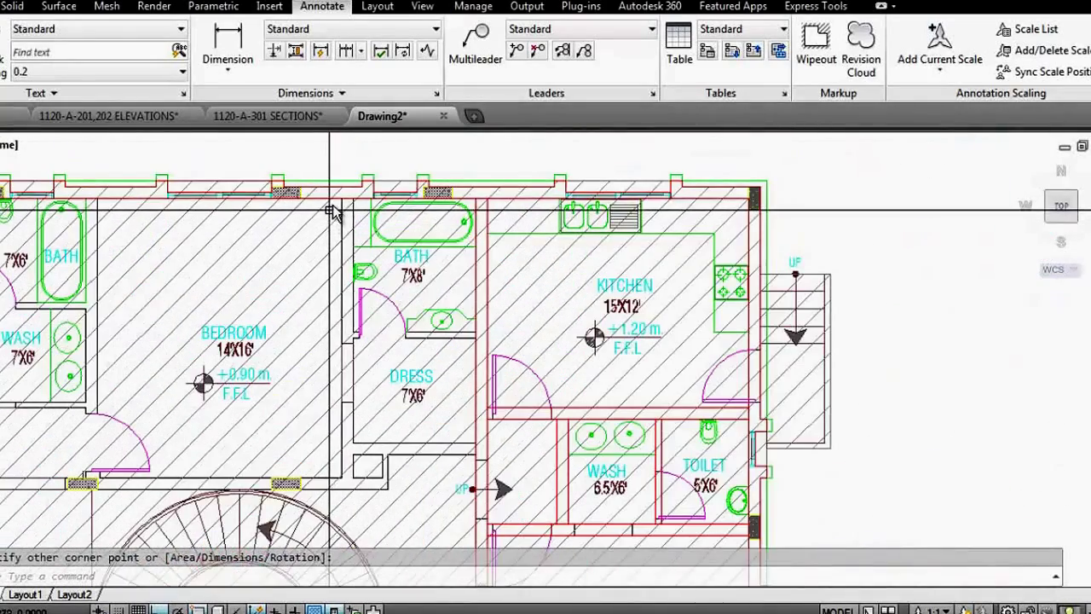
pyautogui.click(334, 212)
# Step: Draw the rectangle across the corridor near DRESS and begin another at the corridor wall corner
pyautogui.press('Return')
pyautogui.scroll(3, 338, 212)
pyautogui.click(344, 209)
pyautogui.scroll(-5, 343, 209)
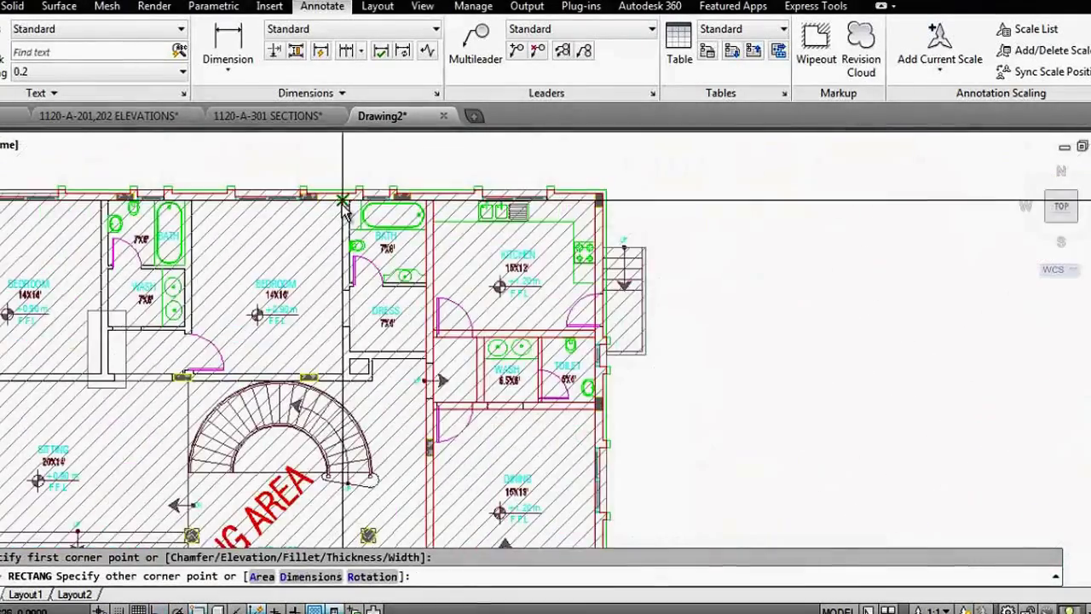
pyautogui.scroll(4, 358, 353)
pyautogui.scroll(2, 364, 352)
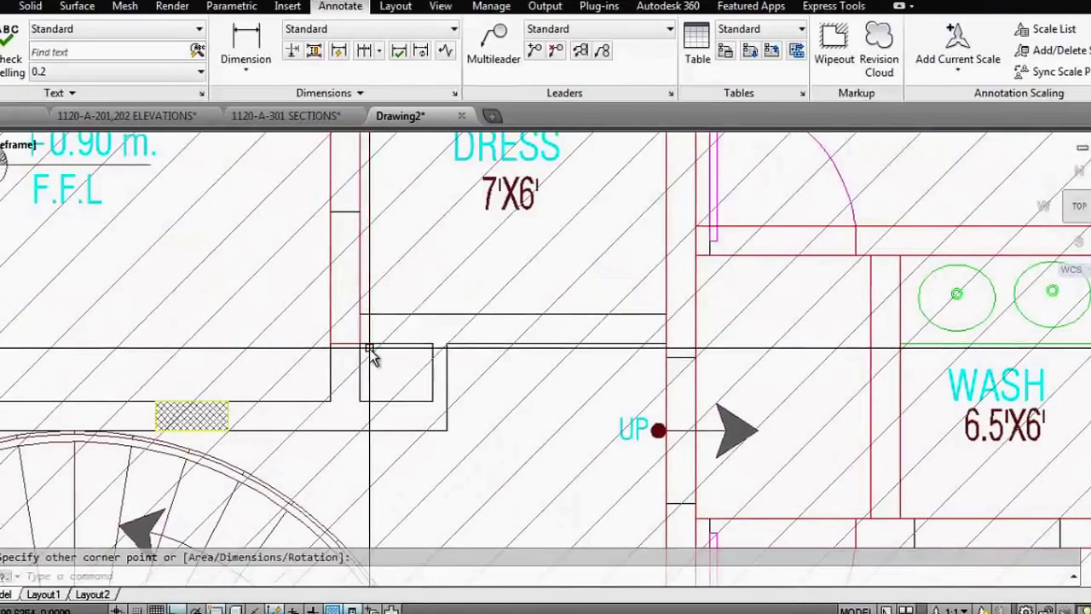
pyautogui.click(682, 314)
pyautogui.press('Return')
pyautogui.click(377, 344)
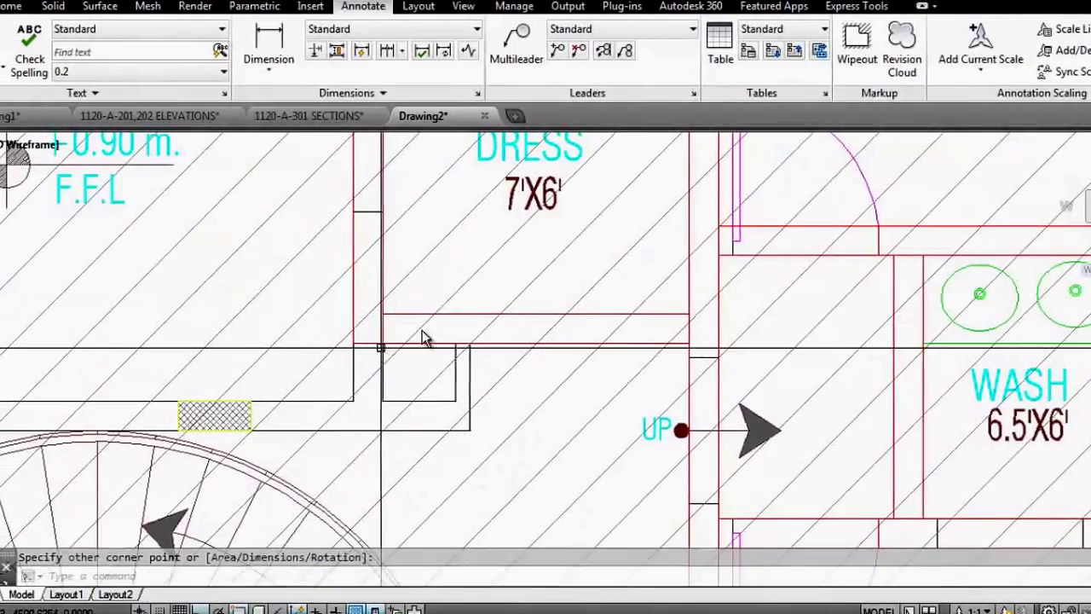
pyautogui.scroll(-5, 503, 312)
pyautogui.scroll(5, 457, 344)
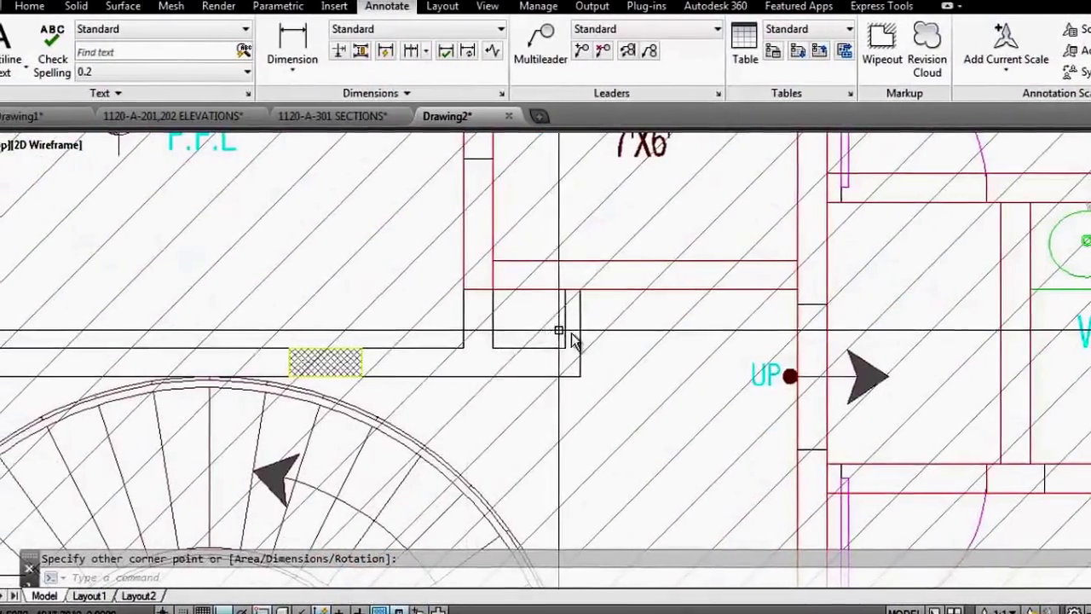
pyautogui.scroll(-3, 458, 344)
pyautogui.scroll(-3, 458, 344)
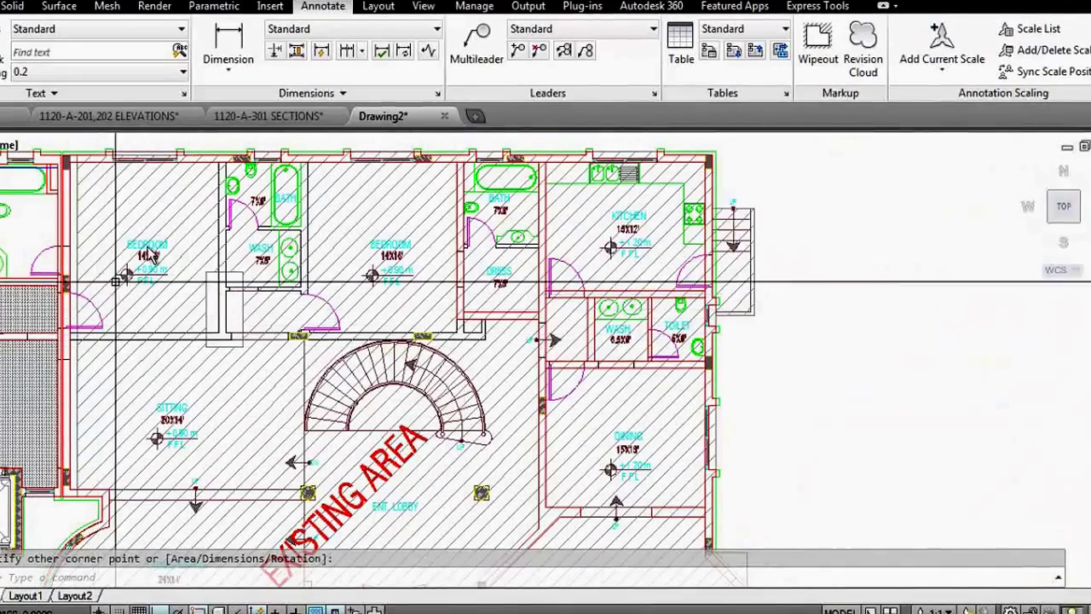
# Step: Outline the wall beside the bath with a rectangle from its corner along the wall
pyautogui.scroll(4, 205, 221)
pyautogui.scroll(2, 241, 145)
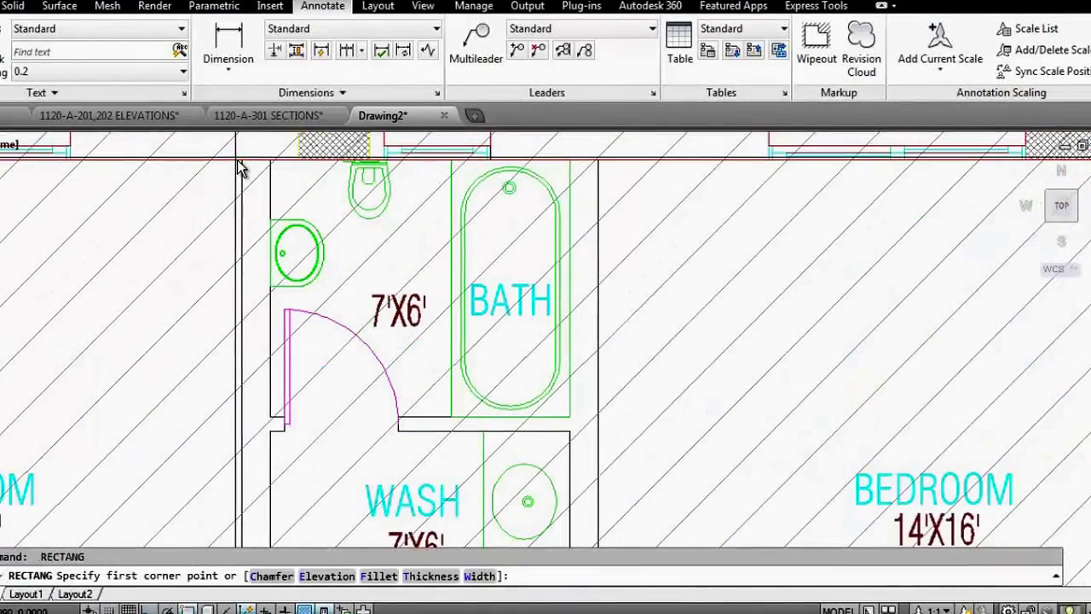
pyautogui.click(241, 161)
pyautogui.scroll(-2, 247, 158)
pyautogui.scroll(-2, 247, 240)
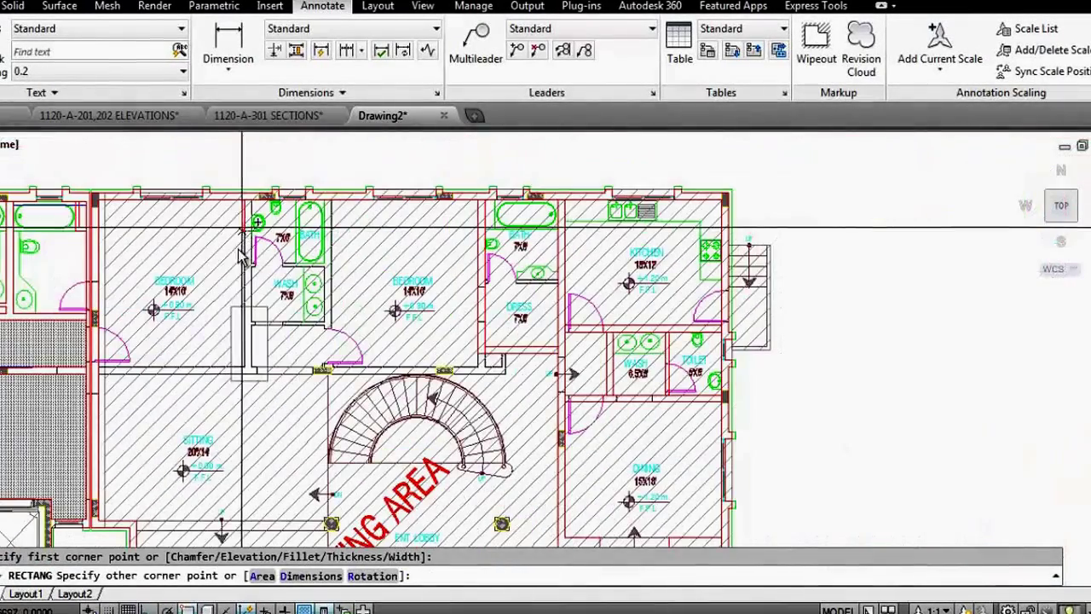
pyautogui.scroll(1, 256, 281)
pyautogui.scroll(3, 272, 353)
pyautogui.click(272, 352)
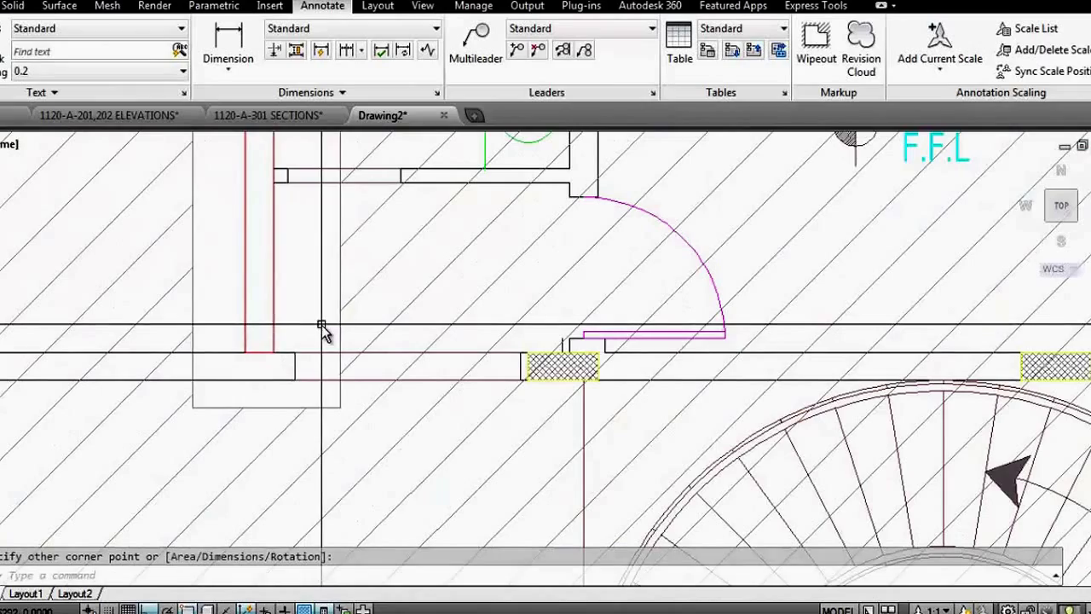
pyautogui.scroll(-5, 150, 365)
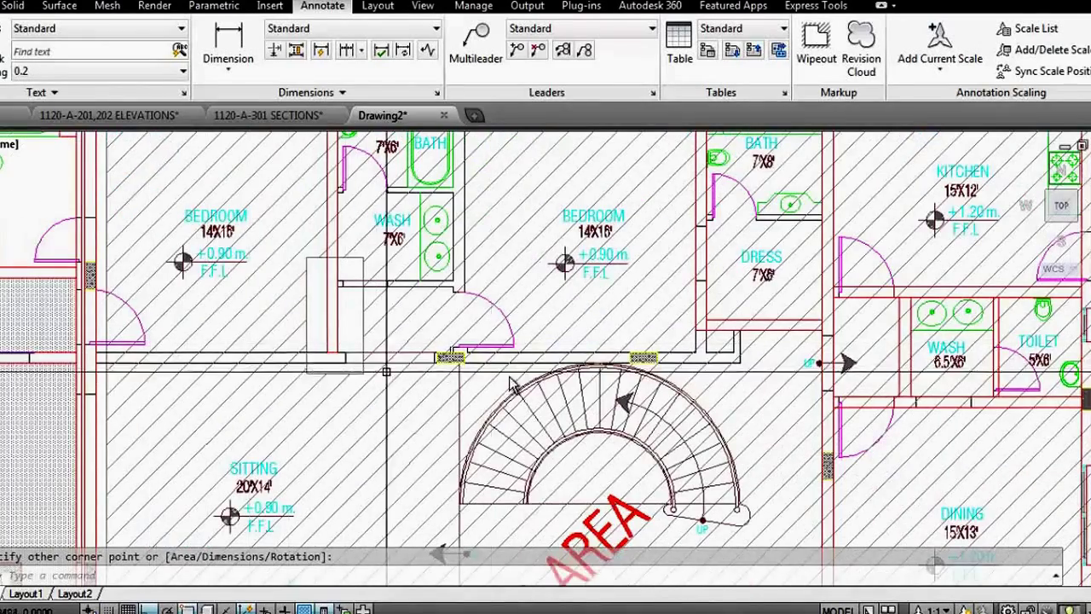
pyautogui.scroll(4, 744, 366)
# Step: Draw the next wall rectangles, ending at the far wall junction and the wall end
pyautogui.press('Return')
pyautogui.click(727, 357)
pyautogui.scroll(-5, 767, 356)
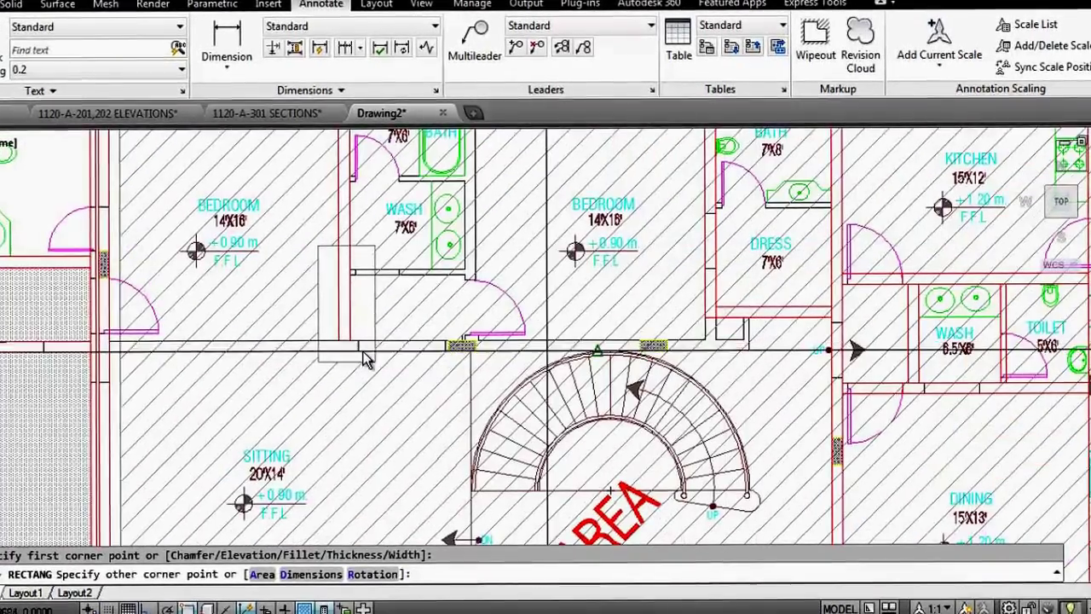
pyautogui.scroll(5, 120, 364)
pyautogui.click(112, 349)
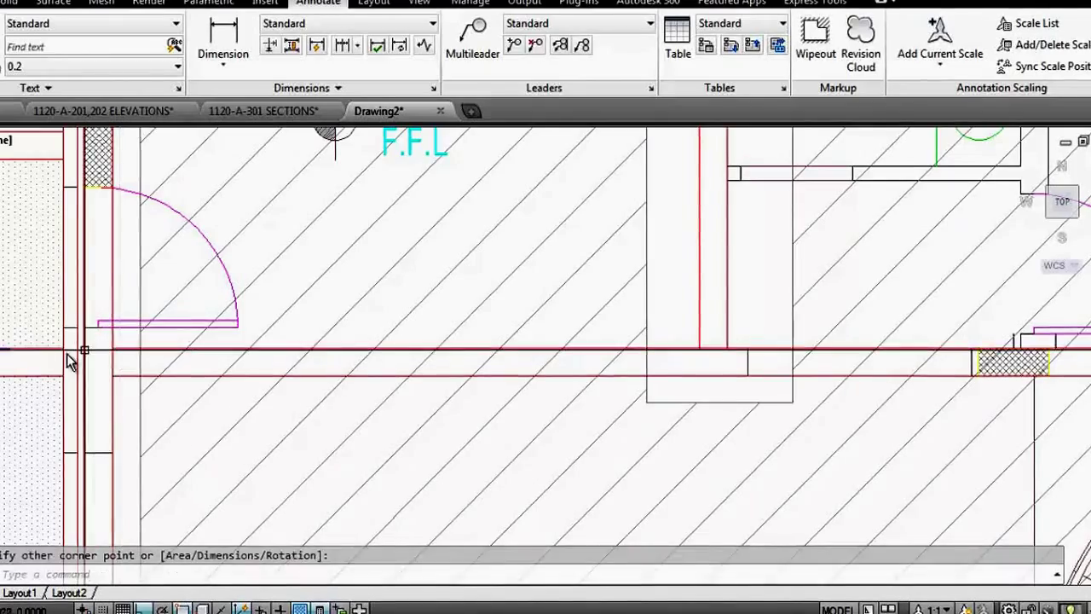
pyautogui.scroll(-4, 66, 354)
pyautogui.scroll(4, 701, 339)
pyautogui.click(674, 325)
# Step: Start further wall rectangles at the adjacent wall end and wall corner
pyautogui.press('Return')
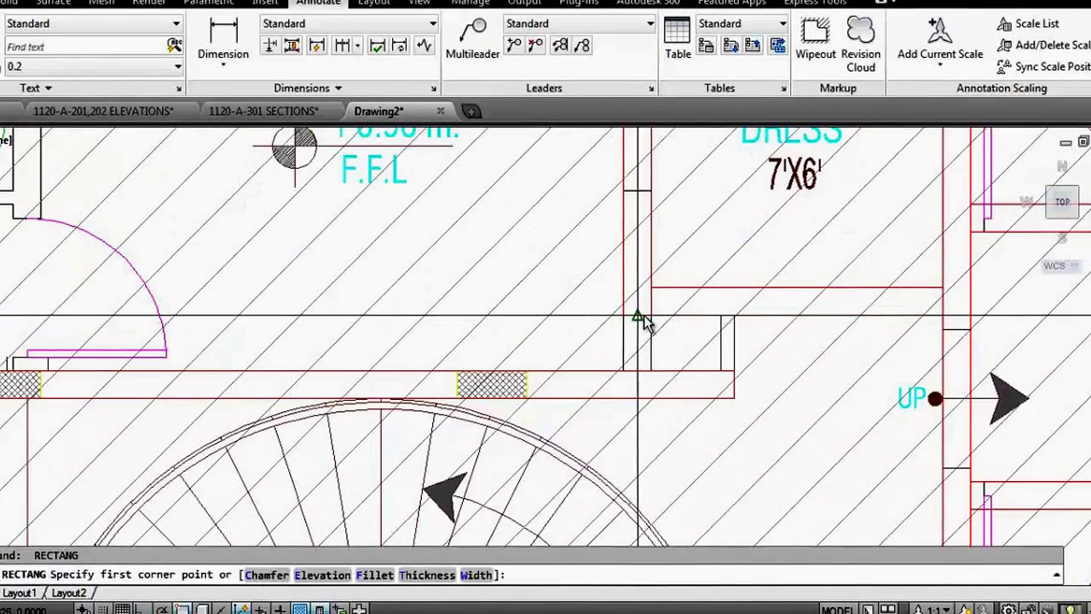
pyautogui.click(650, 317)
pyautogui.press('Return')
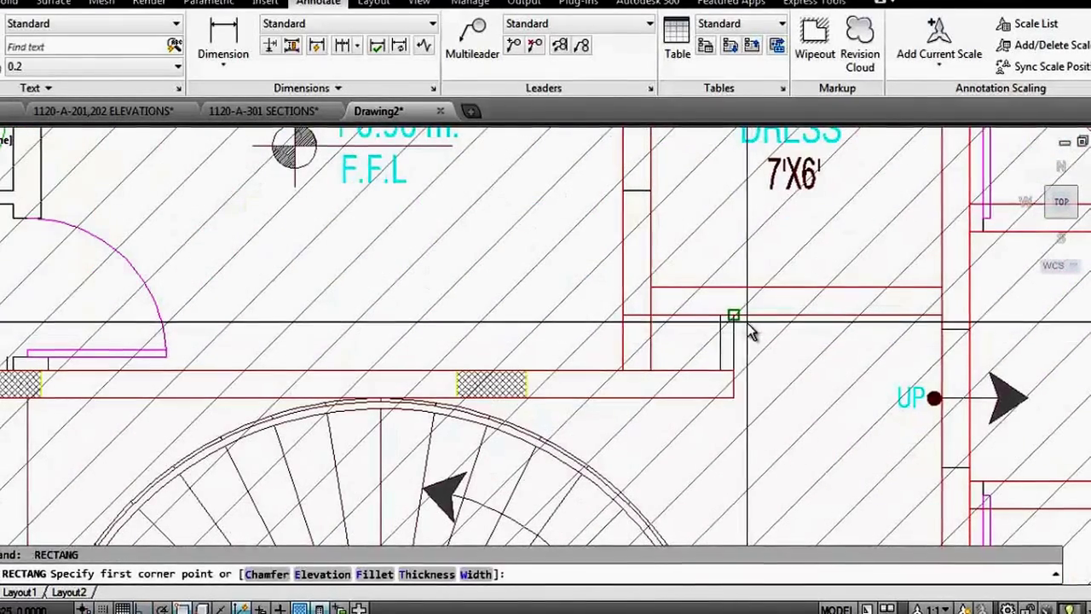
pyautogui.click(734, 317)
pyautogui.scroll(-4, 734, 358)
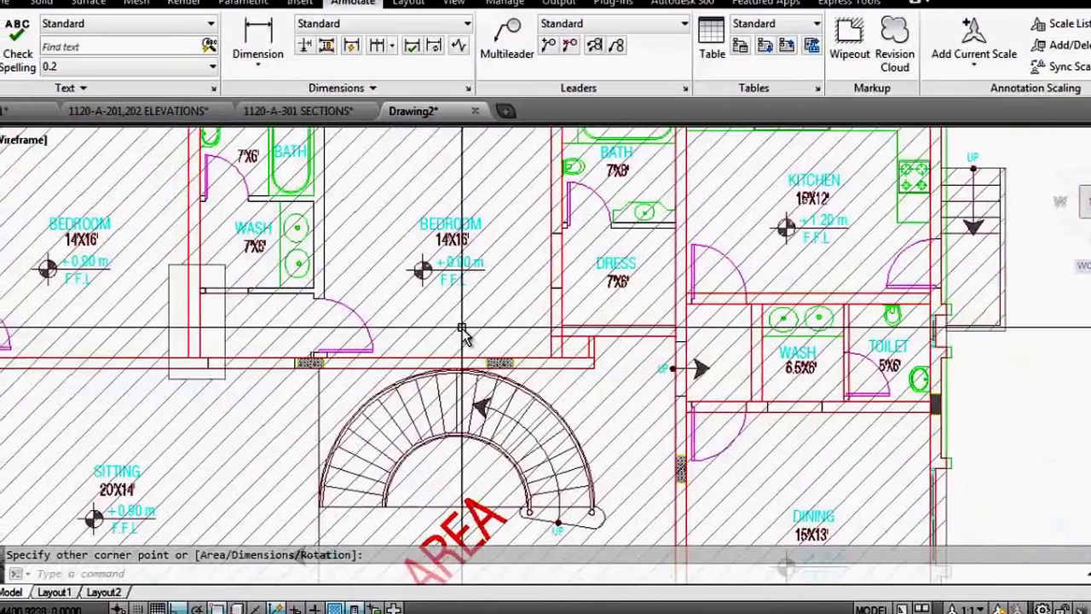
pyautogui.scroll(-2, 460, 333)
pyautogui.scroll(6, 531, 250)
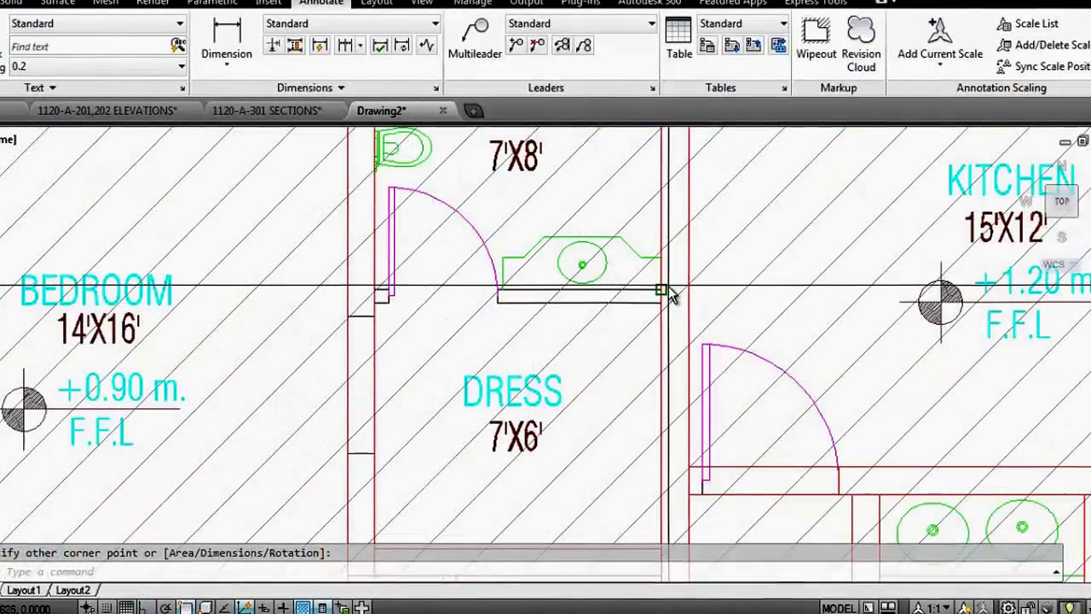
pyautogui.scroll(-1, 375, 302)
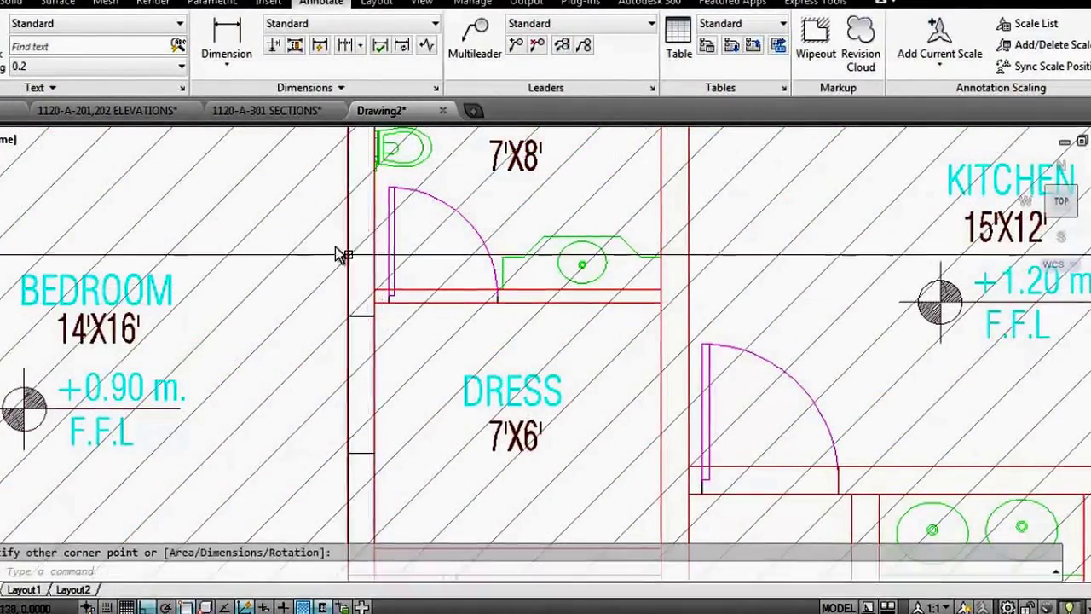
pyautogui.scroll(-1, 340, 247)
pyautogui.scroll(-1, 341, 249)
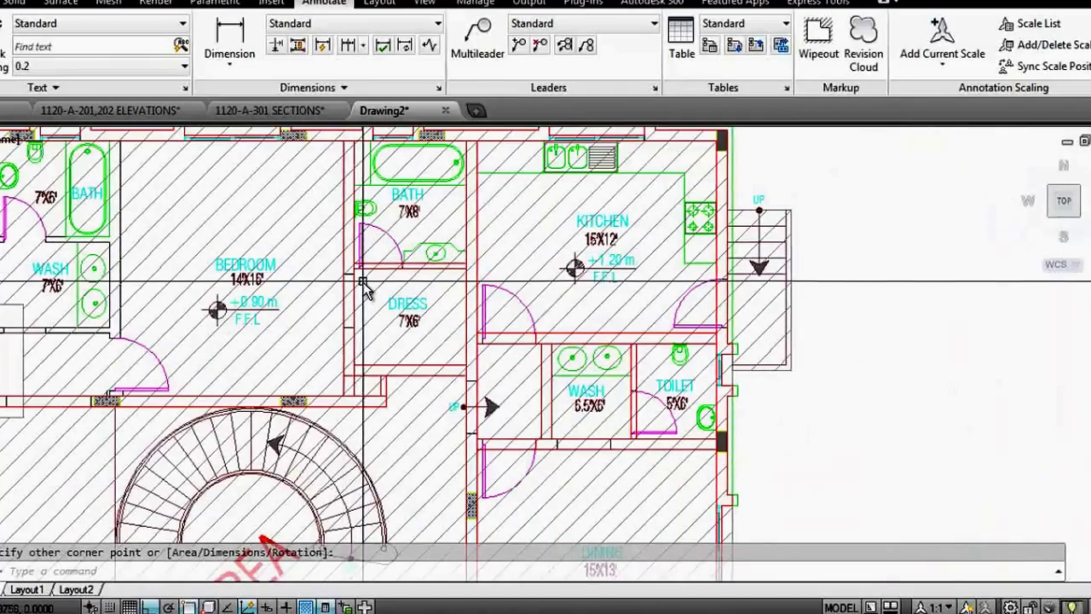
pyautogui.scroll(-2, 358, 286)
pyautogui.scroll(-1, 341, 273)
pyautogui.scroll(6, 234, 260)
pyautogui.scroll(-2, 256, 199)
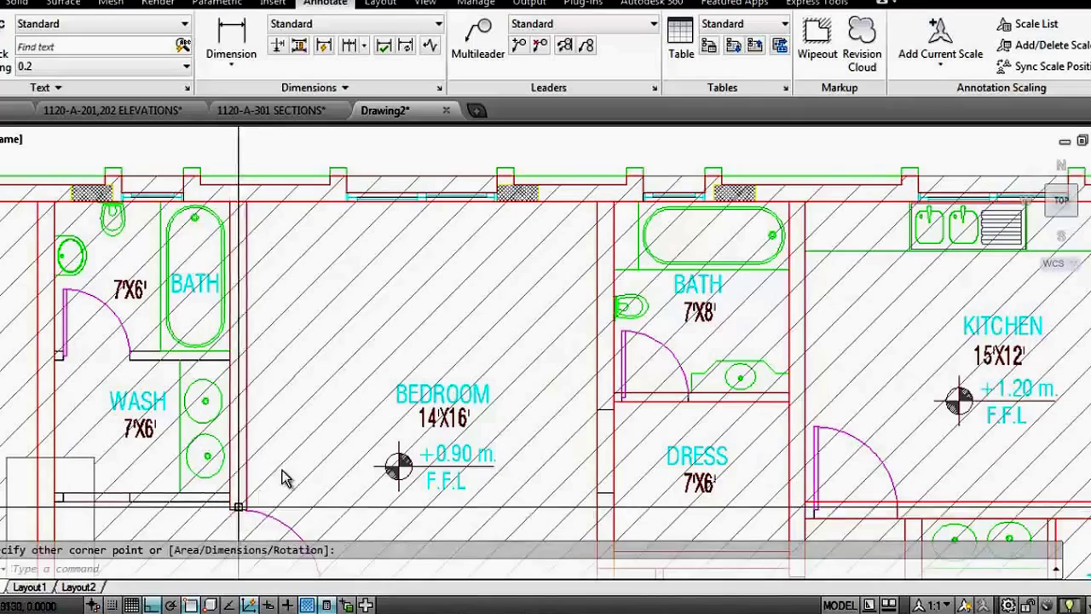
# Step: Trace the WASH wall with two rectangles
pyautogui.press('Return')
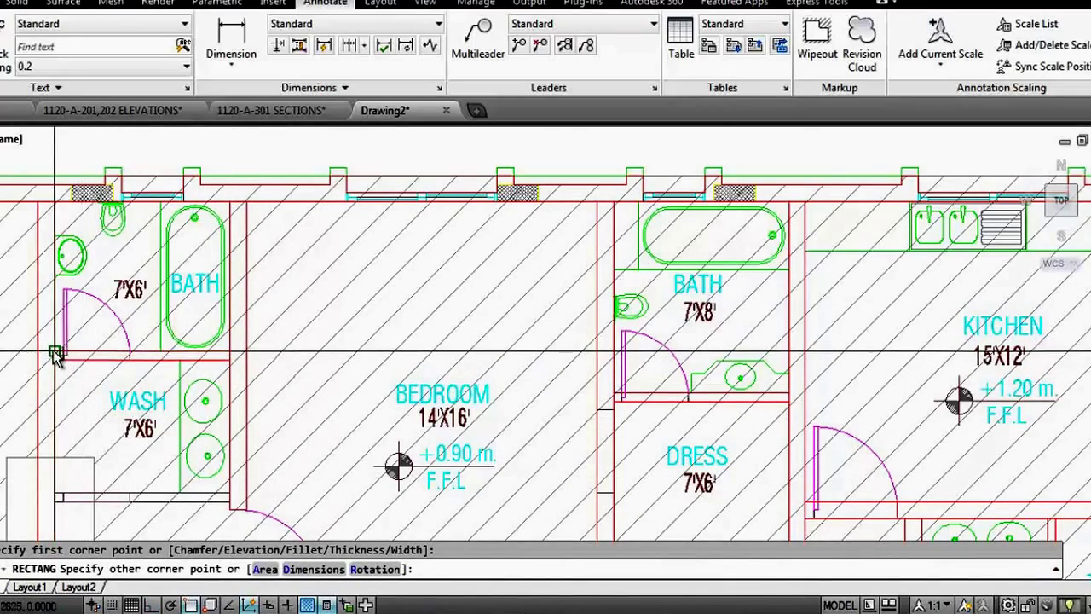
pyautogui.click(54, 354)
pyautogui.scroll(-3, 54, 354)
pyautogui.scroll(5, 140, 410)
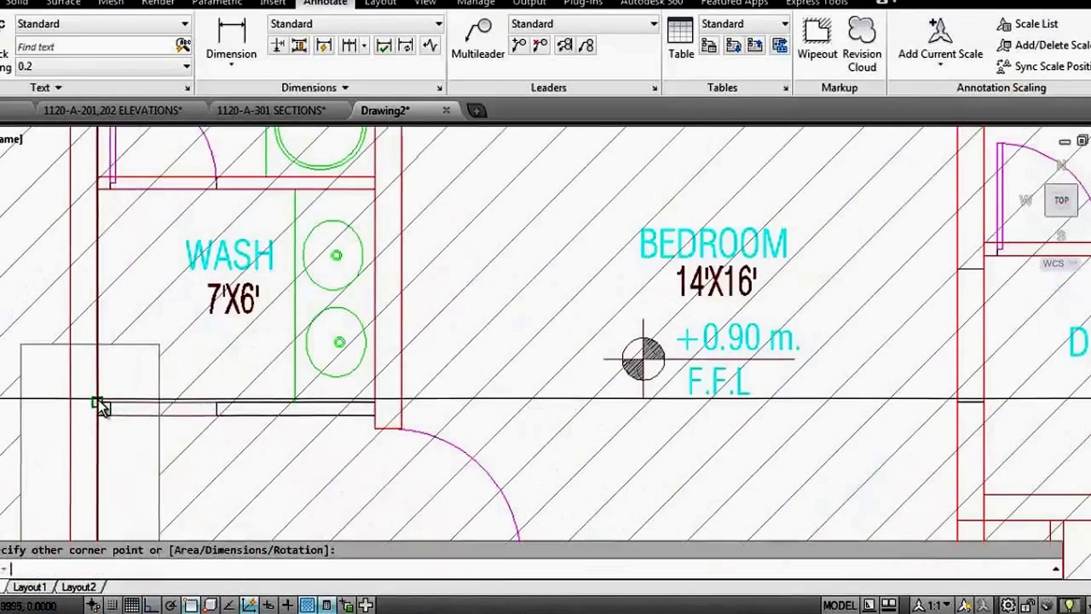
pyautogui.press('Return')
pyautogui.click(100, 402)
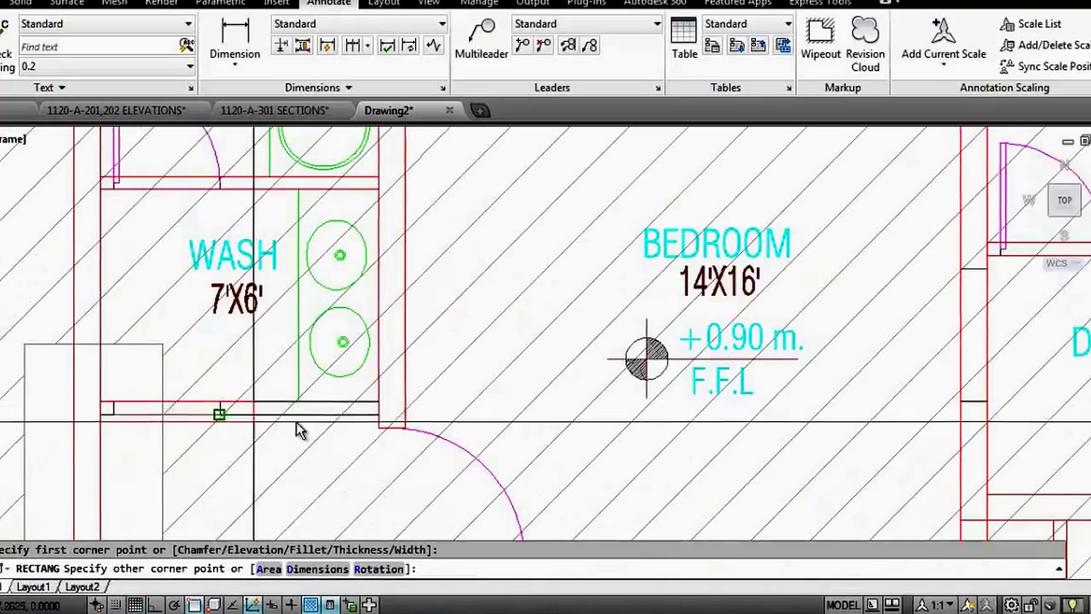
pyautogui.click(377, 414)
# Step: Outline the lift shaft with a rectangle from its top-left to lower-right corner
pyautogui.scroll(-5, 340, 256)
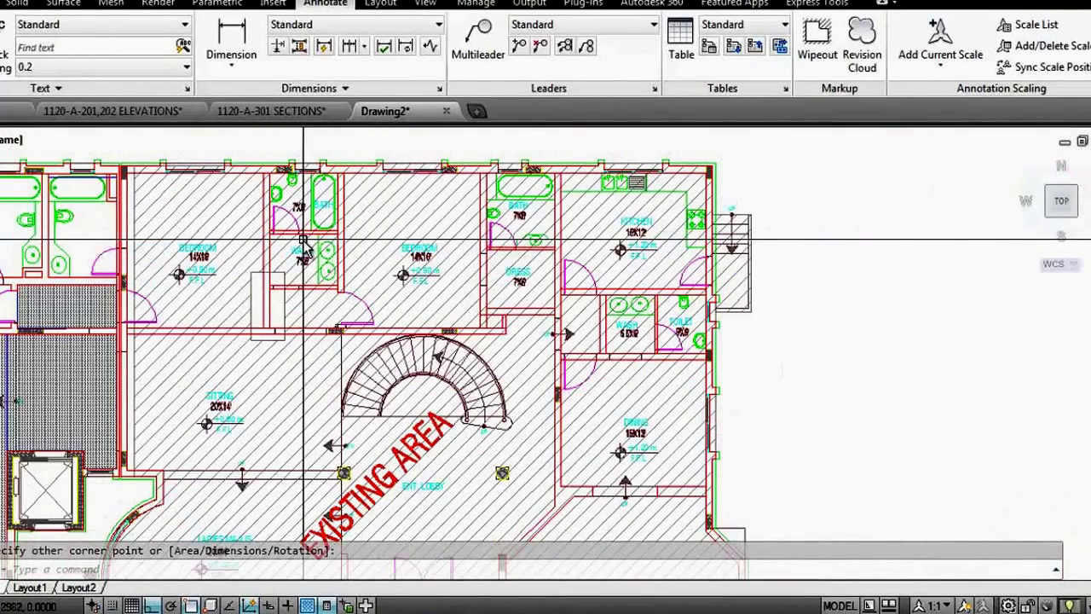
pyautogui.scroll(3, 304, 242)
pyautogui.scroll(4, 298, 242)
pyautogui.scroll(2, 273, 242)
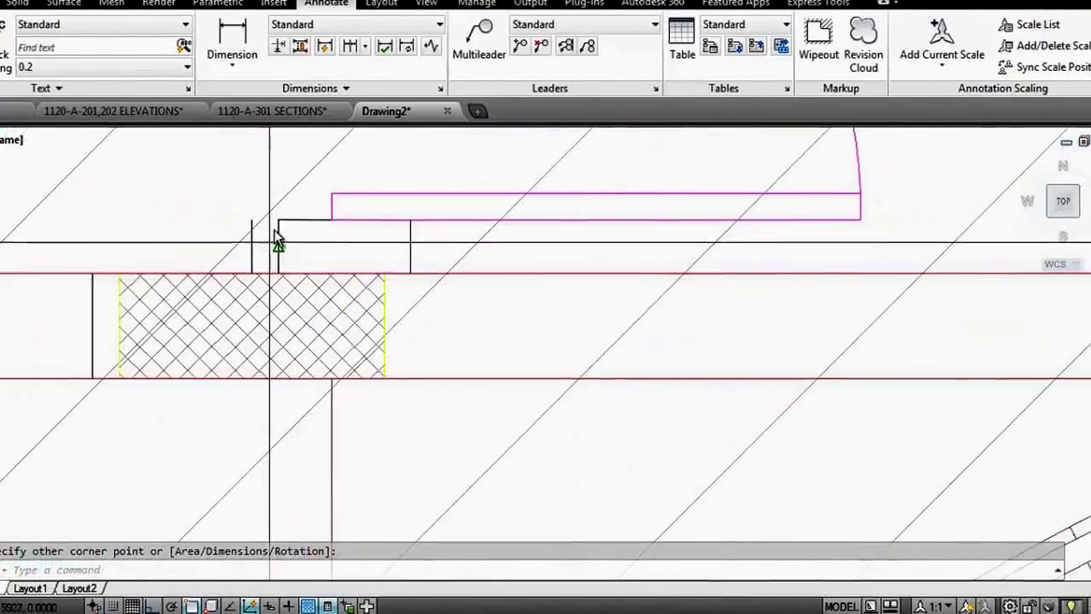
pyautogui.scroll(-1, 277, 242)
pyautogui.scroll(-1, 426, 282)
pyautogui.scroll(-3, 281, 248)
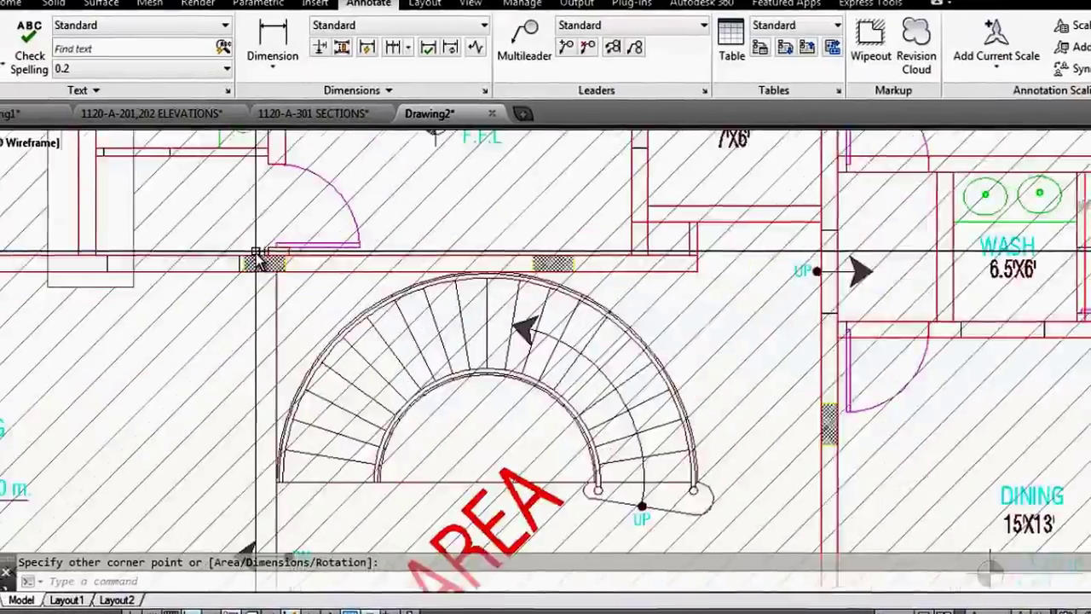
pyautogui.scroll(-2, 358, 306)
pyautogui.scroll(-1, 579, 400)
pyautogui.scroll(2, 639, 424)
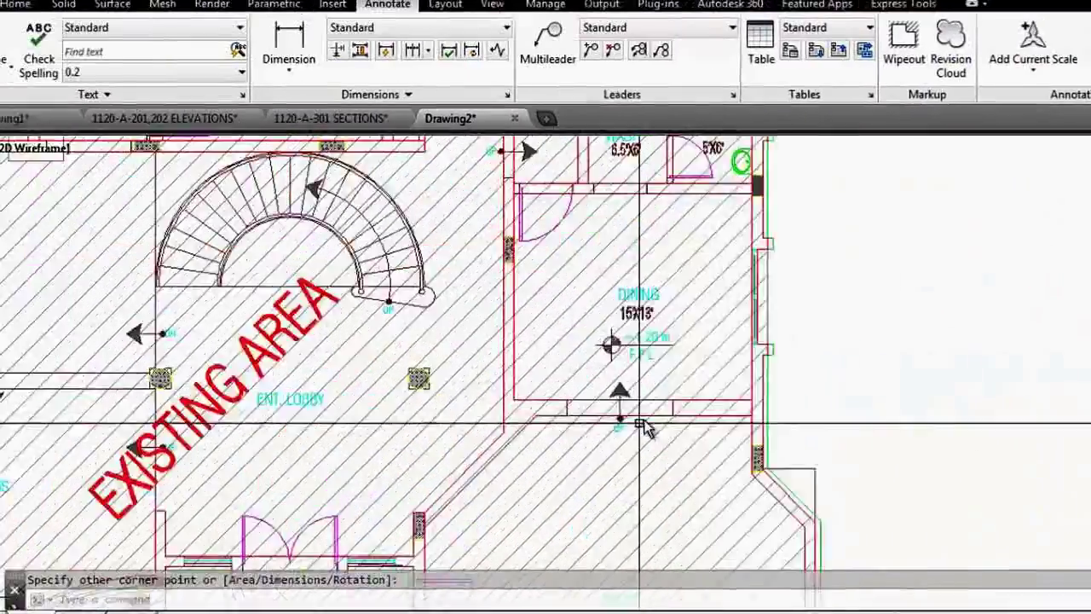
pyautogui.scroll(2, 639, 424)
pyautogui.scroll(-4, 597, 341)
pyautogui.scroll(-1, 451, 401)
pyautogui.scroll(4, 478, 391)
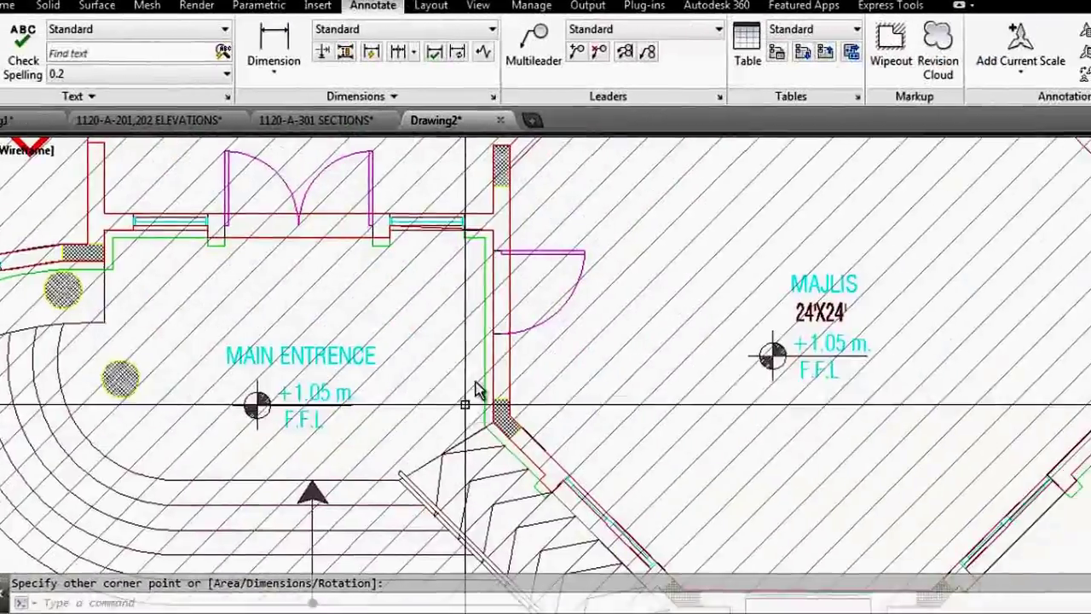
pyautogui.scroll(-2, 465, 341)
pyautogui.scroll(-1, 460, 346)
pyautogui.scroll(2, 341, 323)
pyautogui.scroll(2, 309, 315)
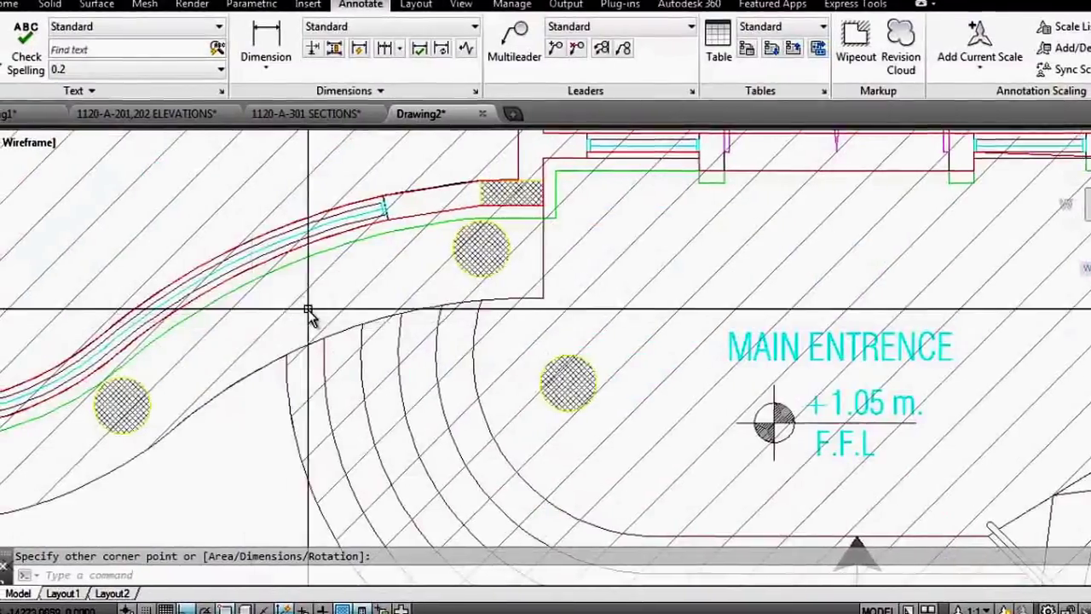
pyautogui.scroll(-3, 310, 315)
pyautogui.scroll(-1, 349, 314)
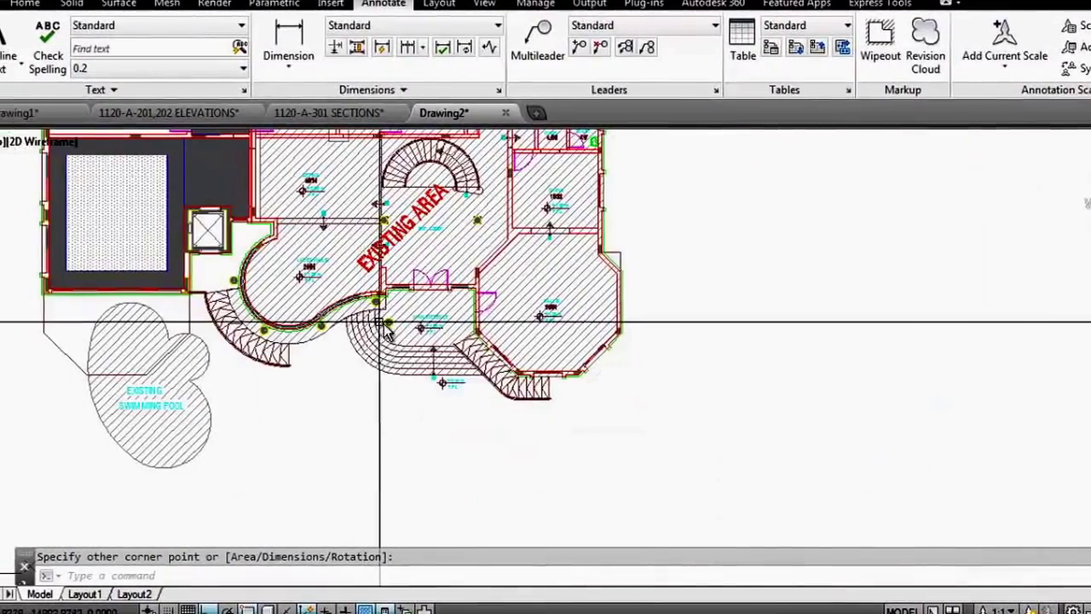
pyautogui.scroll(4, 494, 409)
pyautogui.scroll(2, 474, 241)
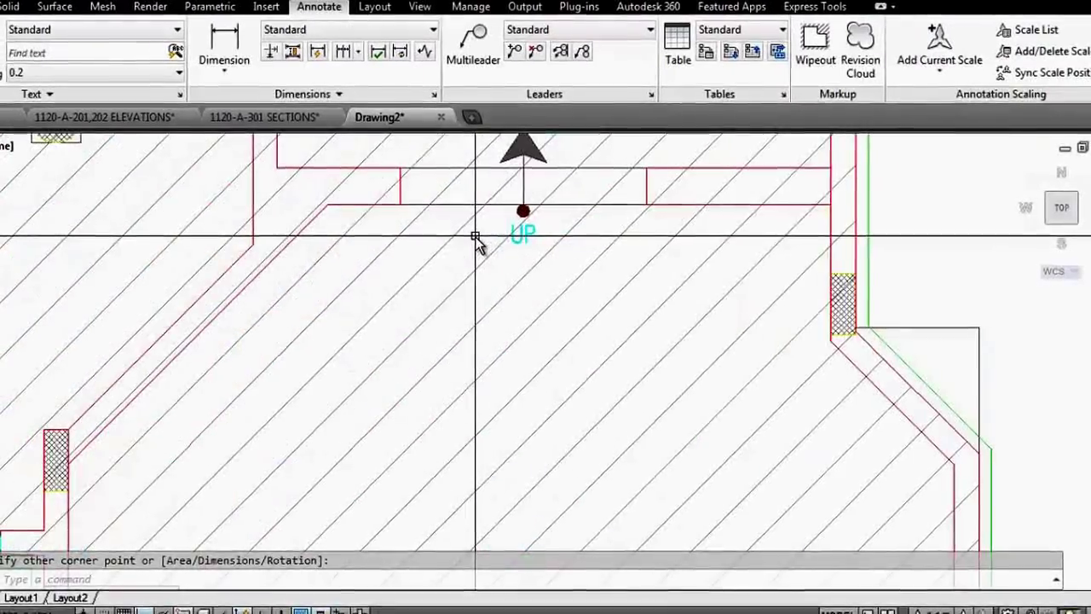
pyautogui.scroll(-4, 475, 241)
pyautogui.scroll(-1, 670, 256)
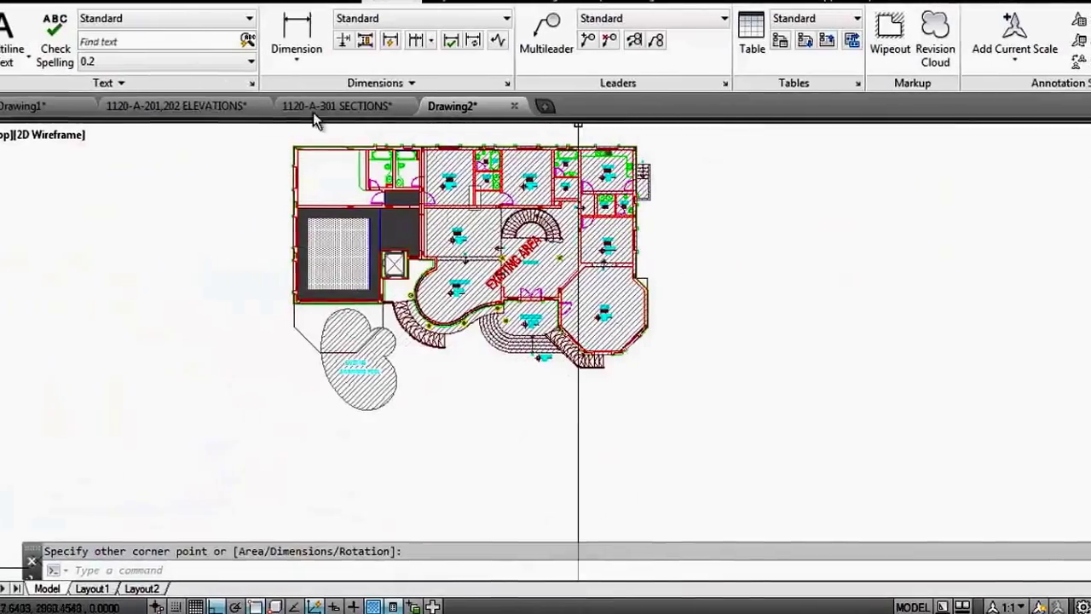
pyautogui.scroll(5, 358, 243)
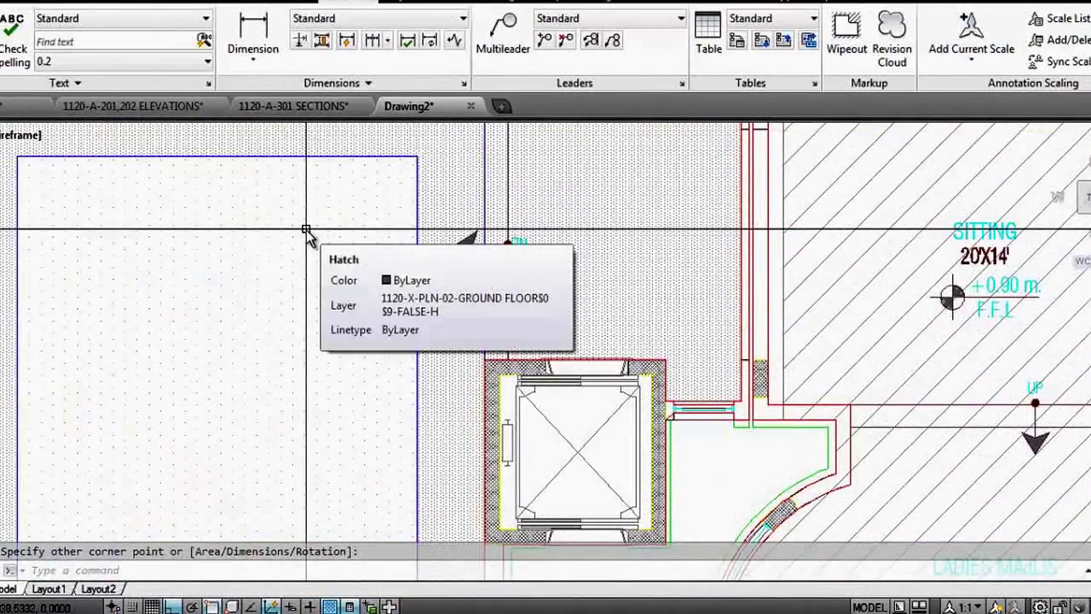
pyautogui.scroll(-4, 306, 230)
pyautogui.scroll(4, 454, 339)
pyautogui.scroll(2, 452, 333)
pyautogui.write('r')
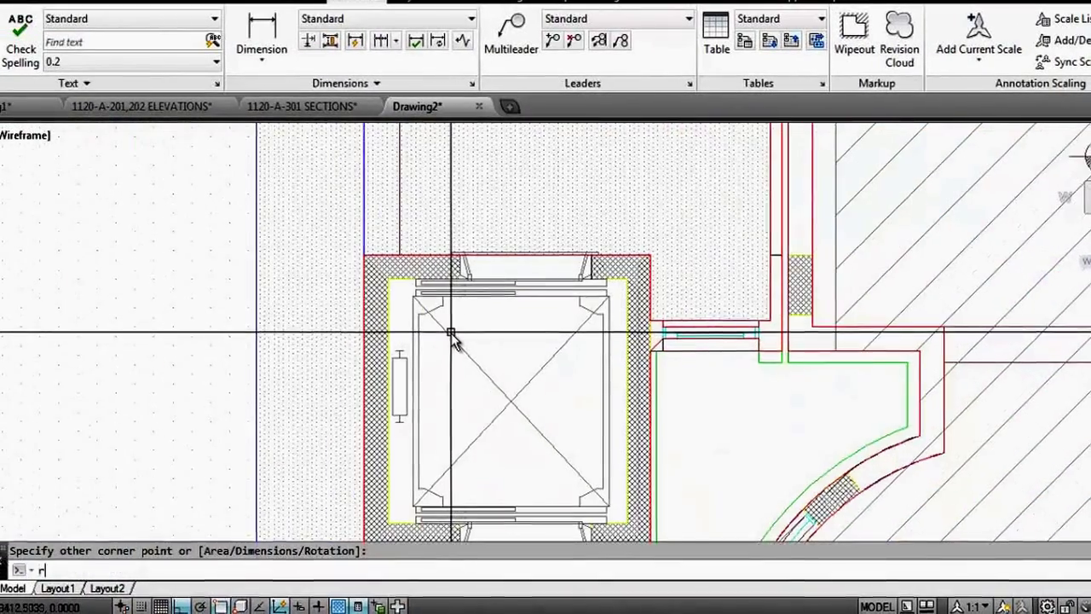
pyautogui.write('ec')
pyautogui.scroll(-2, 418, 307)
pyautogui.press('Return')
pyautogui.scroll(-2, 370, 268)
pyautogui.click(356, 251)
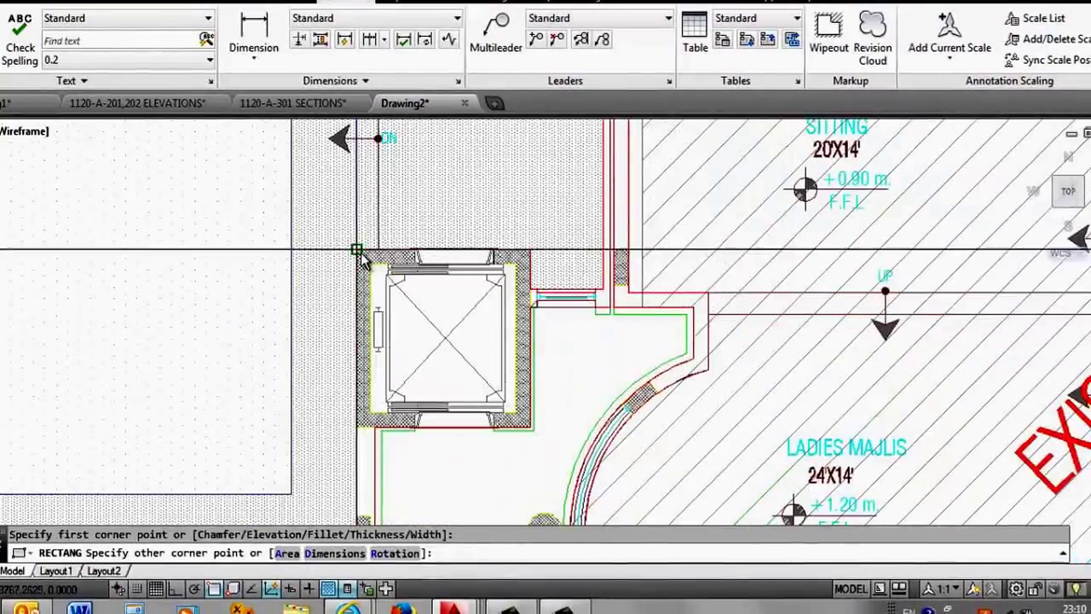
pyautogui.scroll(5, 524, 426)
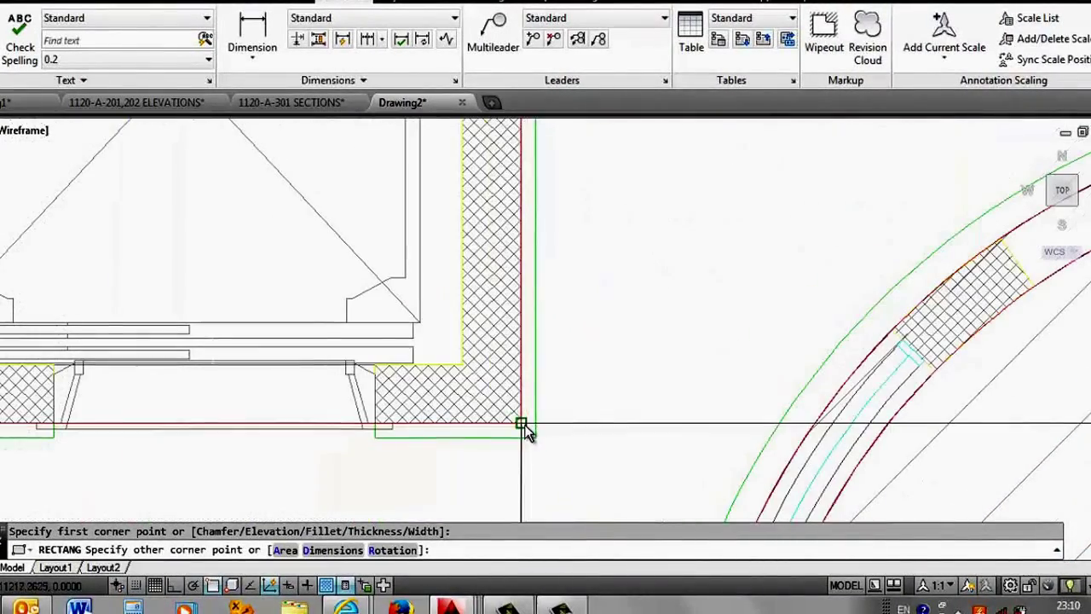
pyautogui.click(524, 426)
# Step: Add a second rectangle around the lift wall, then zoom to the curved stair
pyautogui.press('Return')
pyautogui.click(460, 368)
pyautogui.scroll(-3, 504, 406)
pyautogui.scroll(-2, 365, 284)
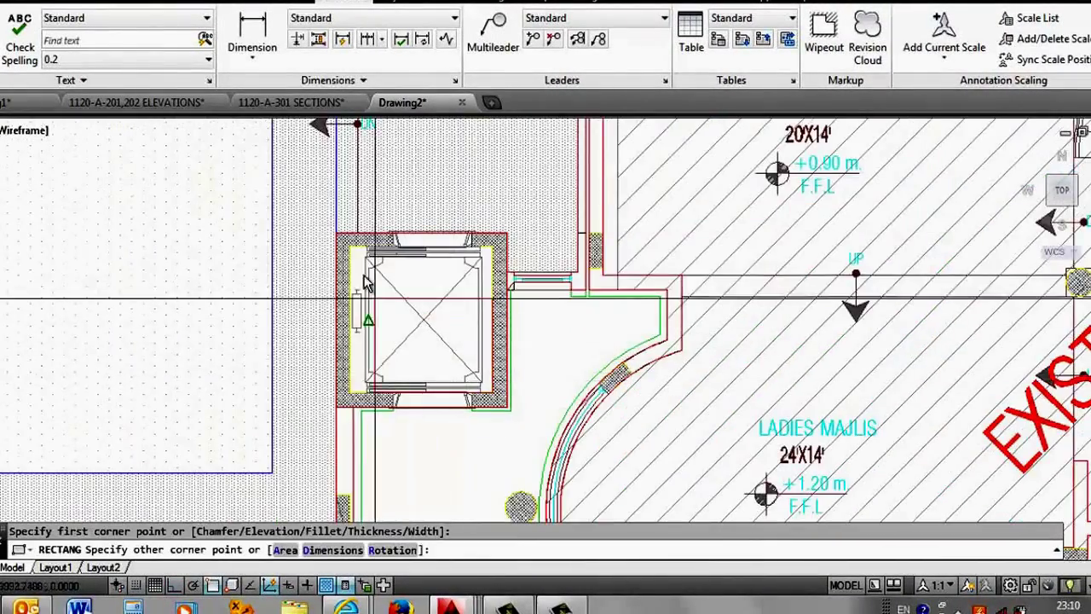
pyautogui.click(356, 253)
pyautogui.scroll(-3, 358, 254)
pyautogui.scroll(-2, 366, 256)
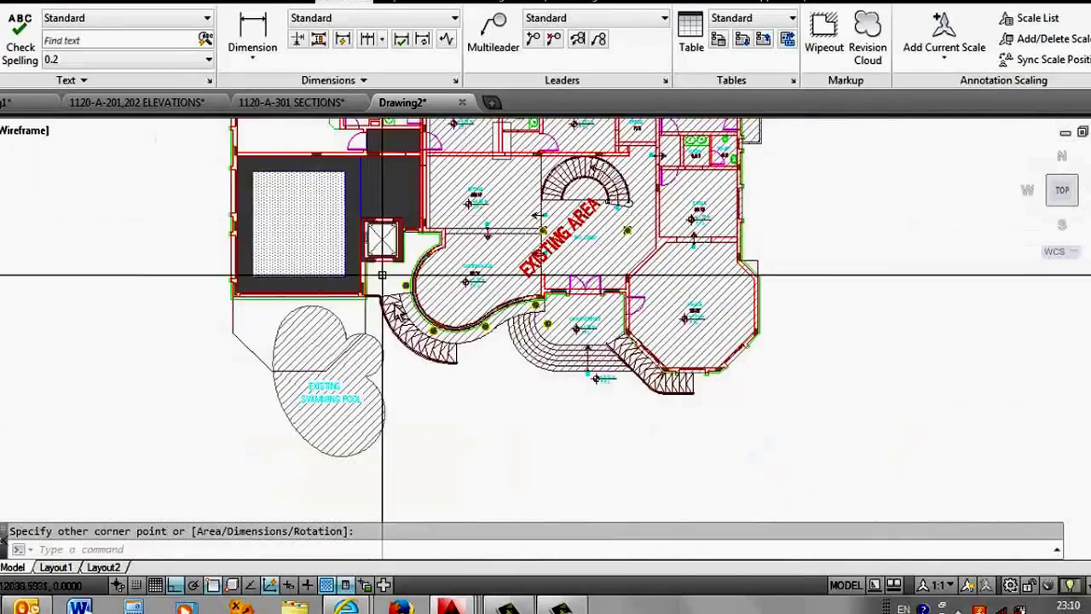
pyautogui.scroll(5, 421, 333)
pyautogui.scroll(-1, 421, 332)
pyautogui.scroll(-2, 389, 316)
pyautogui.scroll(-1, 256, 281)
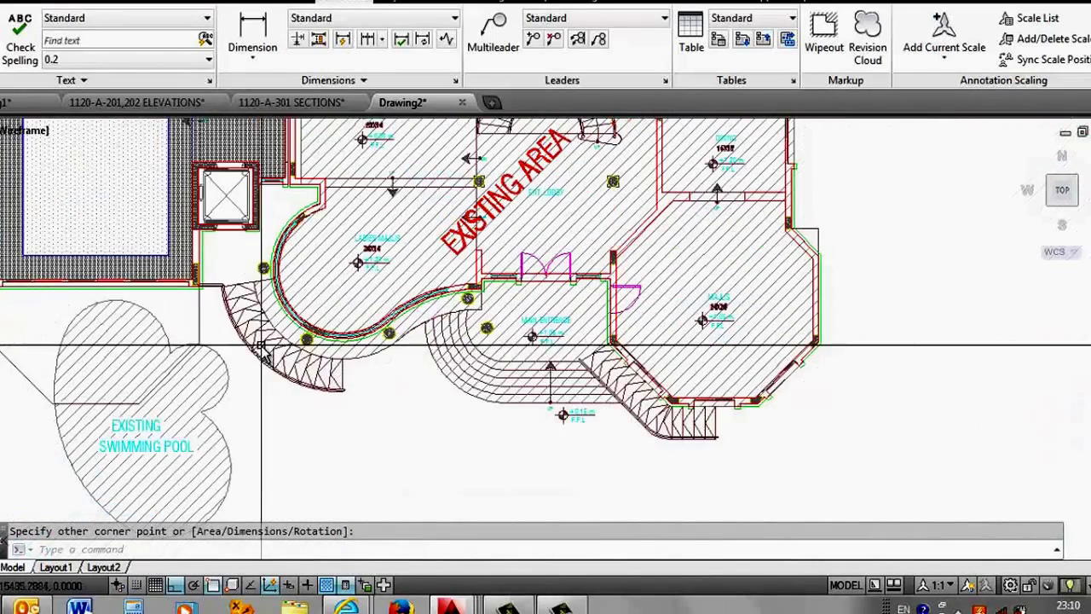
pyautogui.scroll(2, 226, 323)
pyautogui.scroll(2, 220, 308)
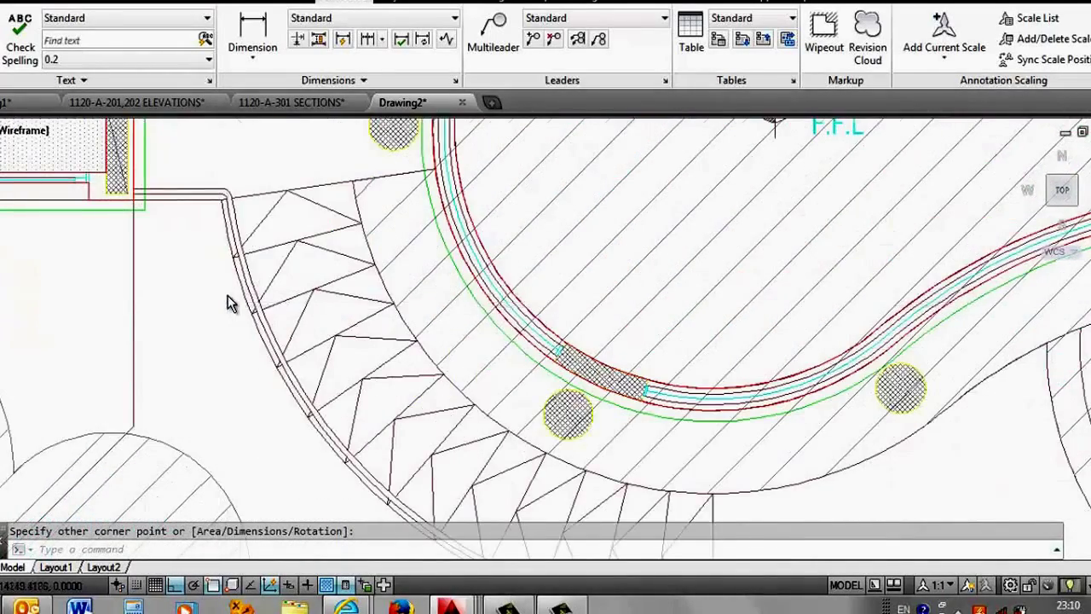
pyautogui.scroll(-2, 217, 294)
# Step: Draw a three-point arc along the stair's outer curve, from the wall corner to its lower end
pyautogui.scroll(3, 212, 286)
pyautogui.write('a')
pyautogui.press('Return')
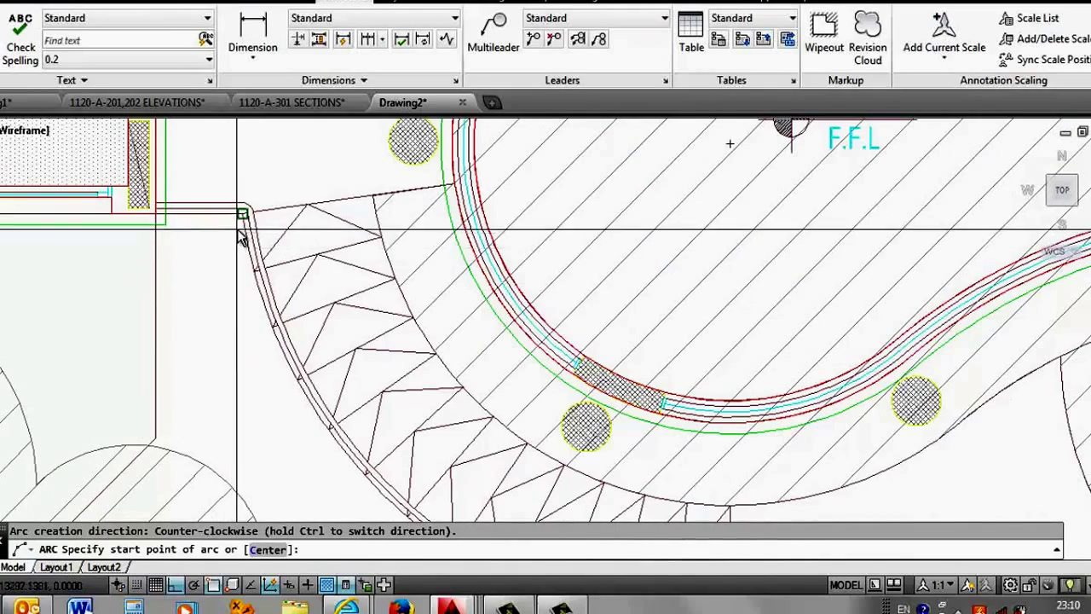
pyautogui.click(242, 214)
pyautogui.scroll(-2, 202, 291)
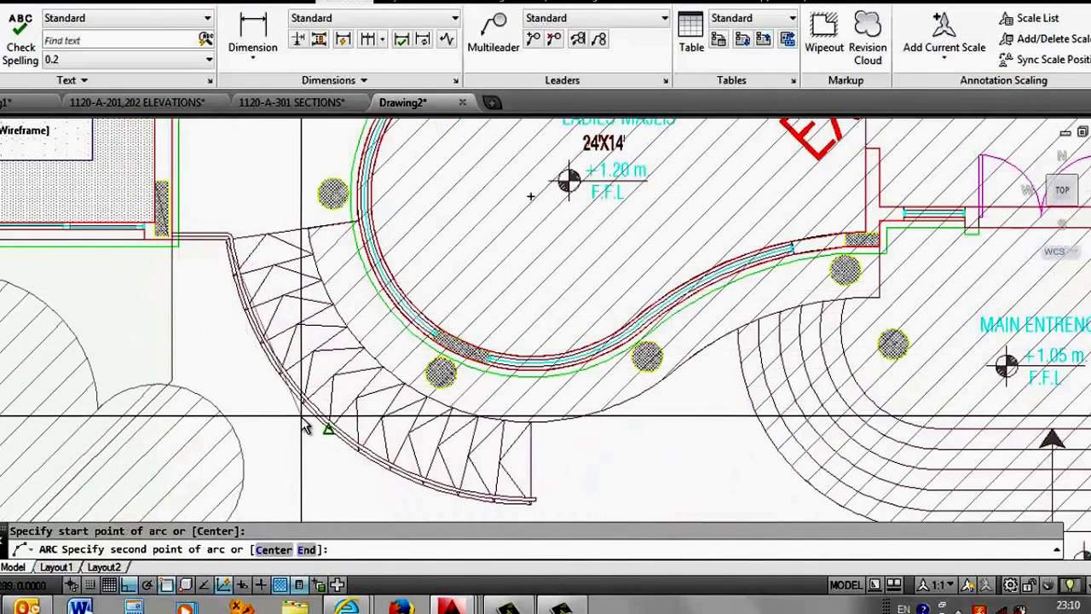
pyautogui.click(390, 418)
pyautogui.scroll(3, 530, 515)
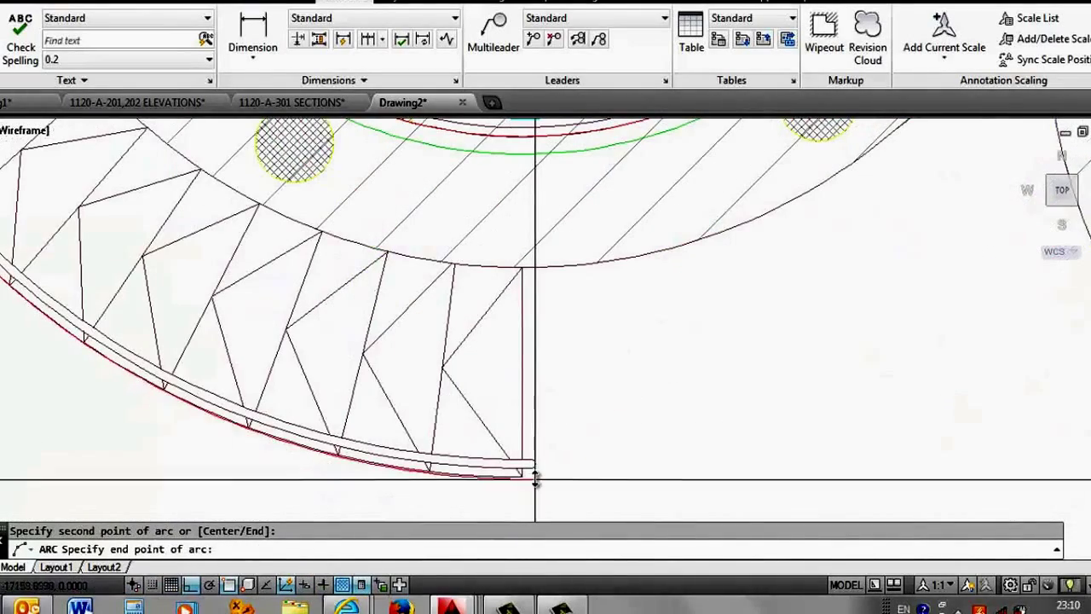
pyautogui.click(522, 479)
pyautogui.scroll(-2, 563, 467)
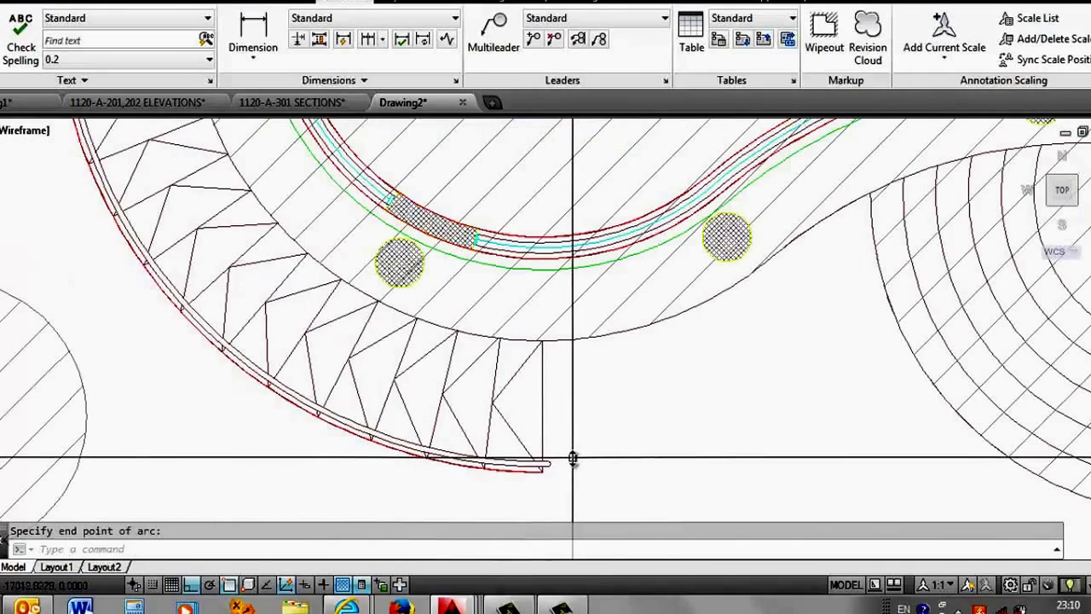
pyautogui.scroll(-2, 572, 459)
# Step: Draw a second arc tracing the stair's inner curved edge
pyautogui.press('Return')
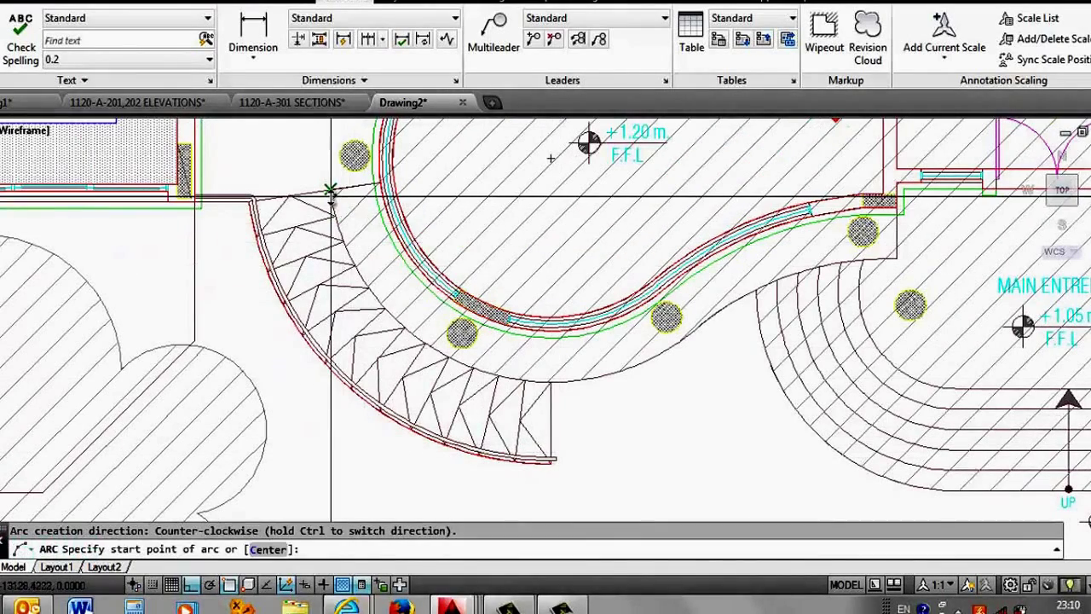
pyautogui.click(330, 189)
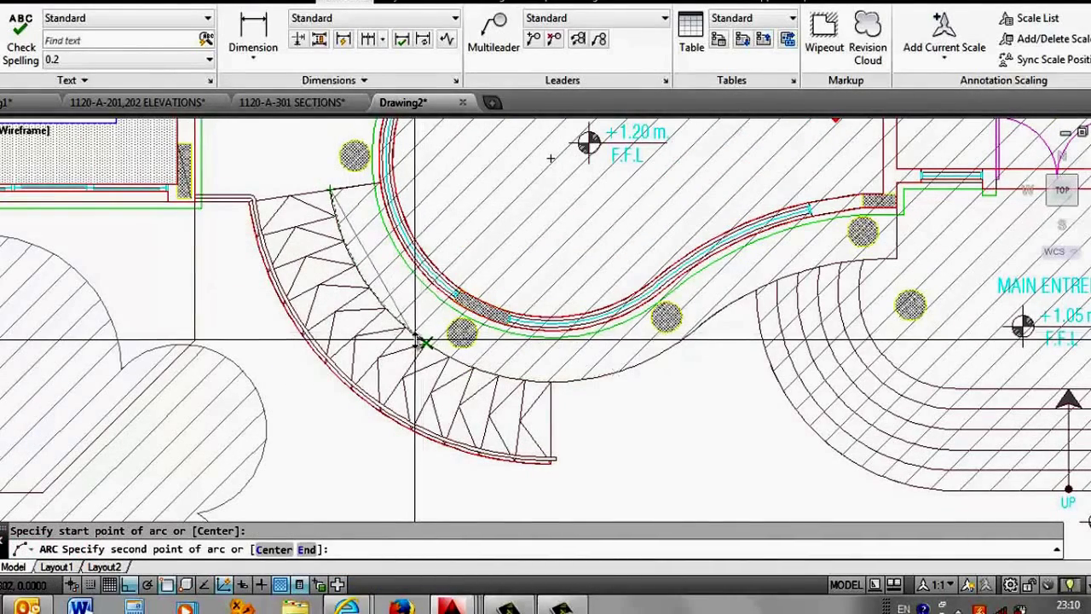
pyautogui.scroll(2, 415, 341)
pyautogui.click(435, 354)
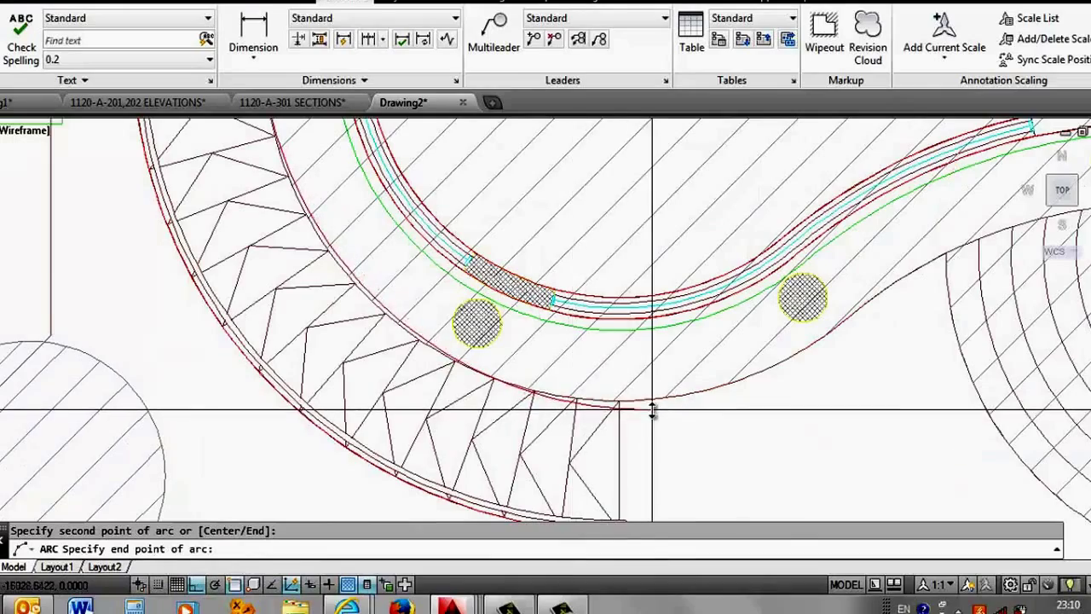
pyautogui.scroll(-3, 487, 384)
pyautogui.click(605, 378)
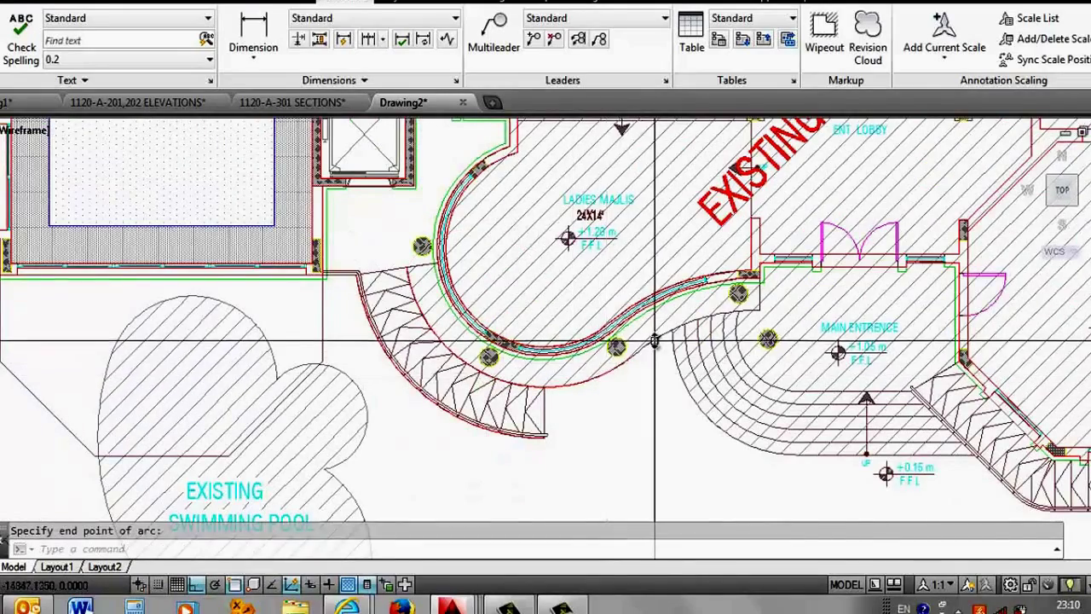
pyautogui.scroll(3, 655, 341)
# Step: Draw a third arc along the walkway curve to the wall corner by the entrance
pyautogui.press('Return')
pyautogui.click(589, 398)
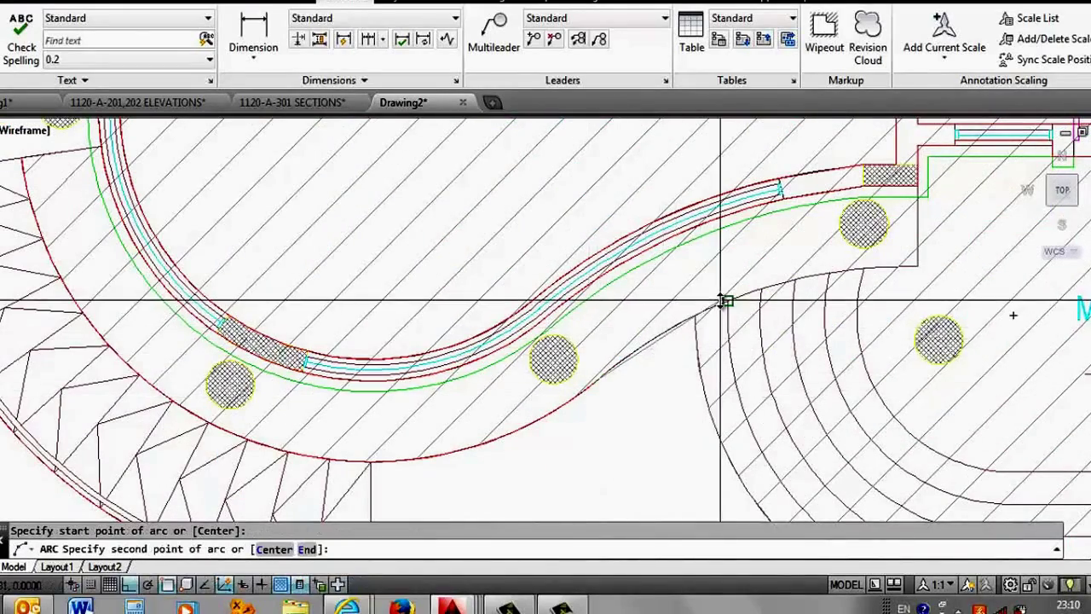
pyautogui.click(745, 296)
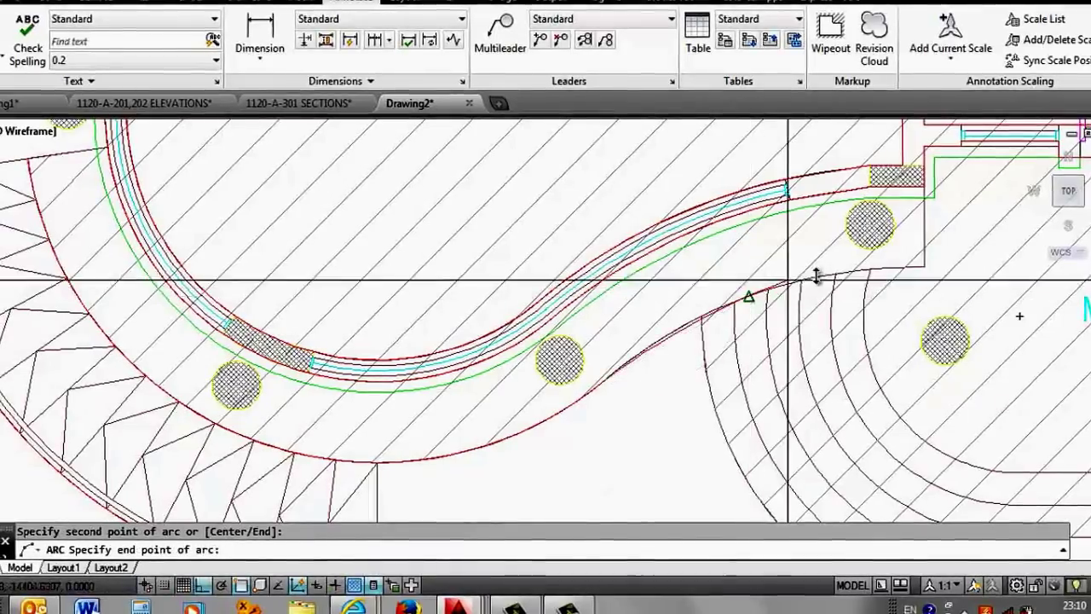
pyautogui.click(913, 263)
pyautogui.scroll(-4, 820, 247)
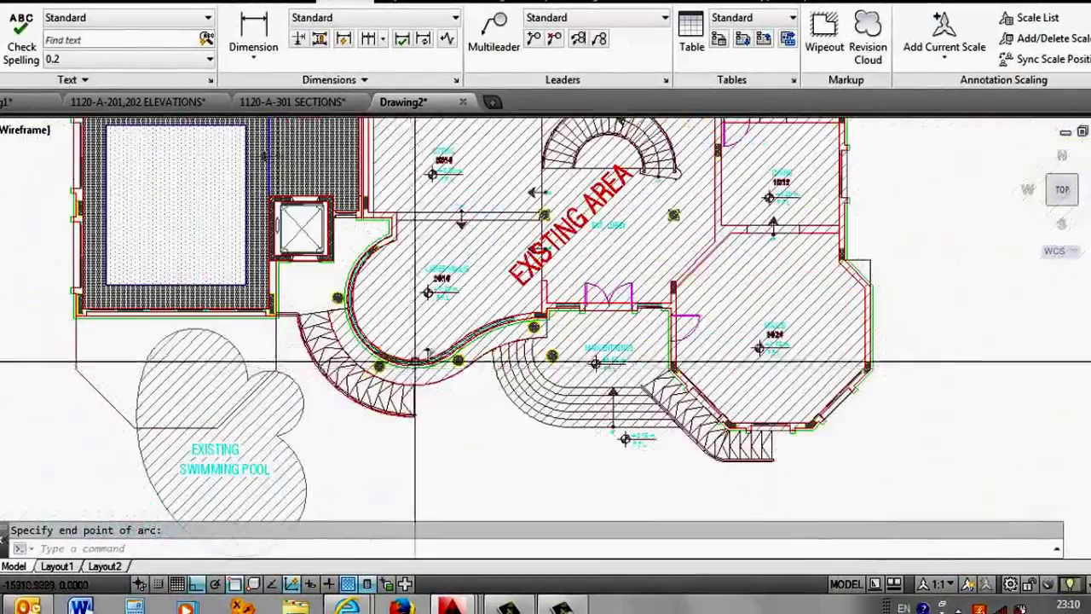
pyautogui.scroll(4, 575, 311)
# Step: Start a polyline along the wall by the entrance, then cancel it unfinished
pyautogui.write('pl')
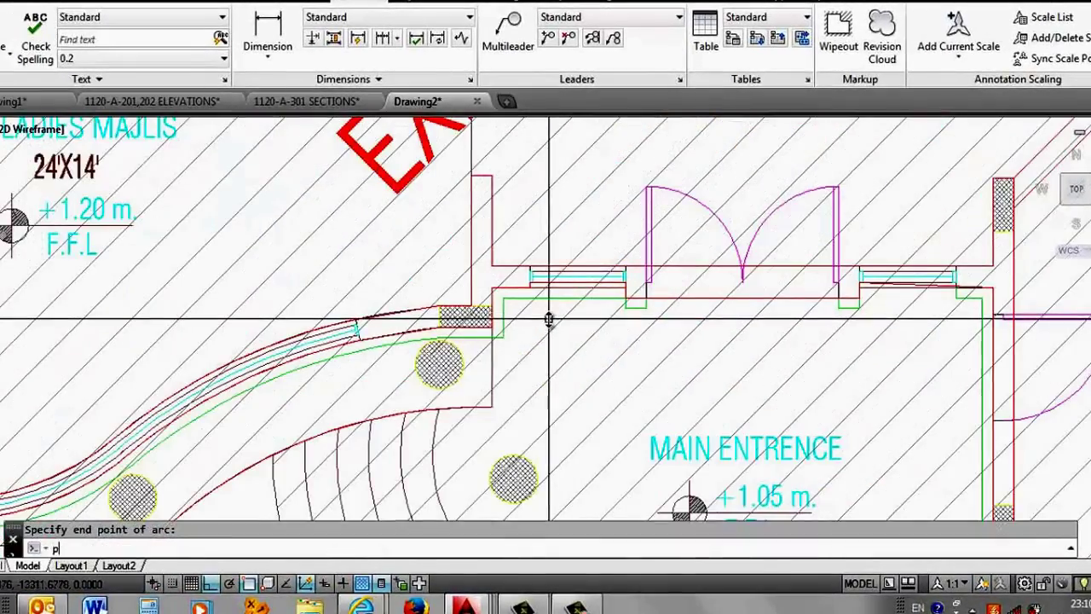
pyautogui.press('Return')
pyautogui.click(491, 407)
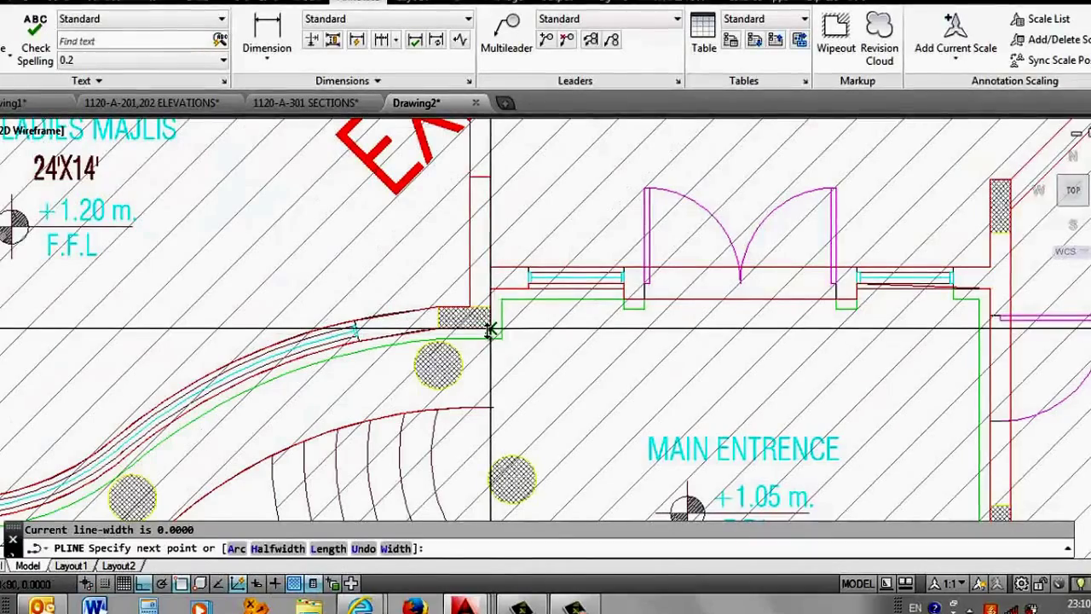
pyautogui.click(500, 335)
pyautogui.scroll(-3, 502, 318)
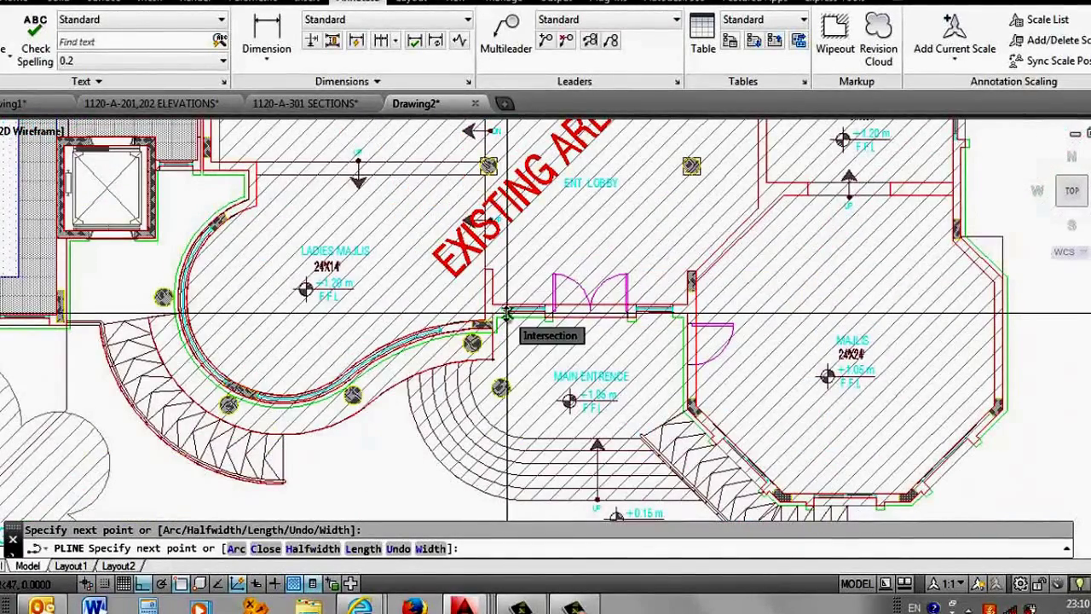
pyautogui.scroll(3, 458, 333)
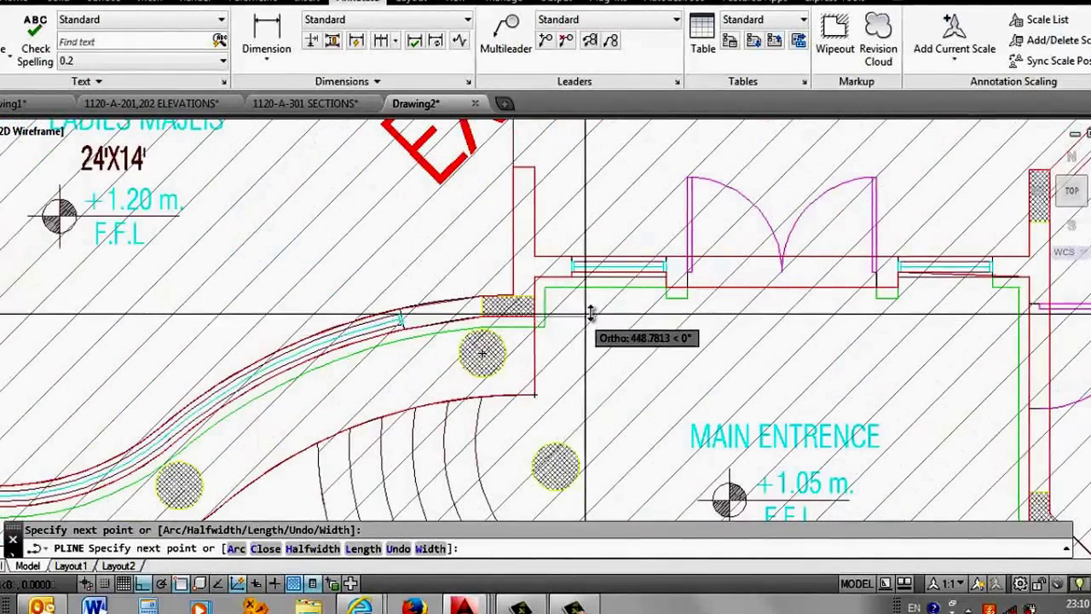
pyautogui.scroll(-3, 590, 314)
pyautogui.press('Escape')
pyautogui.scroll(4, 322, 389)
pyautogui.scroll(-4, 491, 315)
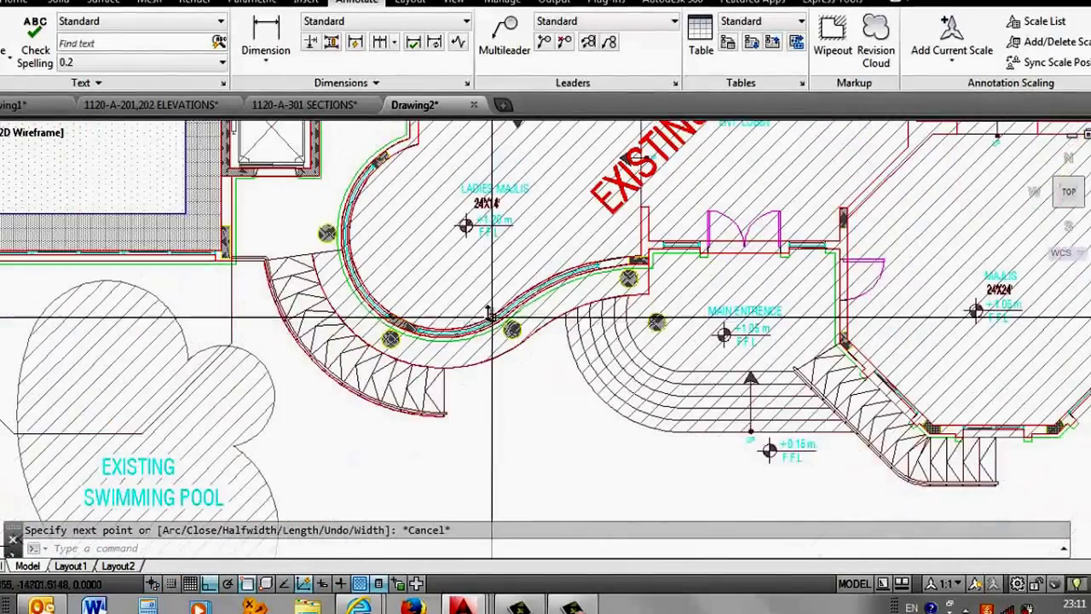
pyautogui.scroll(3, 352, 381)
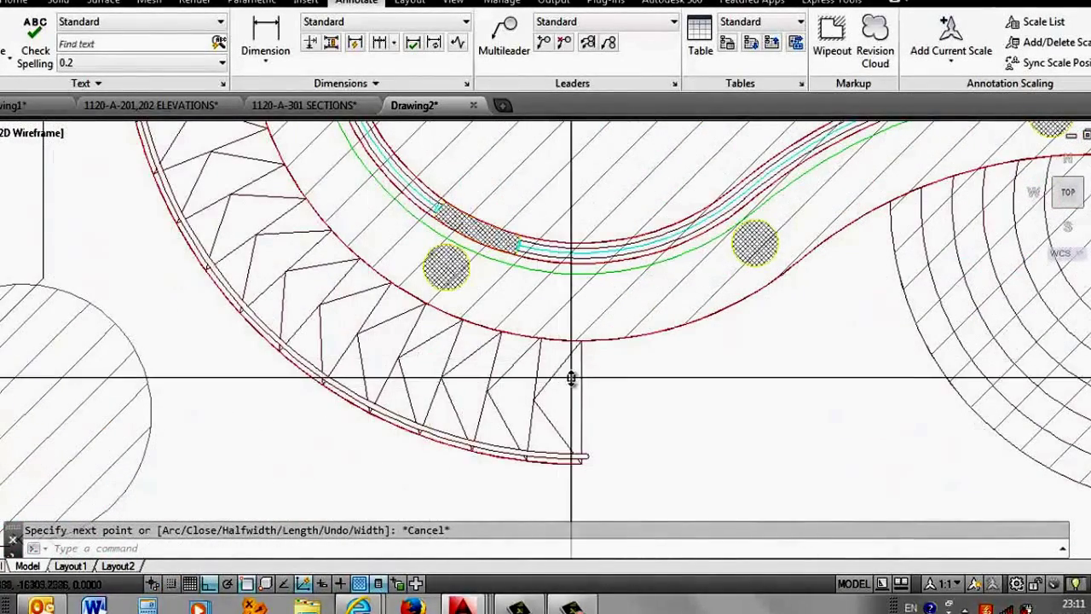
pyautogui.scroll(-2, 596, 389)
# Step: Draw a polyline from the stair's lower end up to the upper arc's endpoint
pyautogui.write('pl')
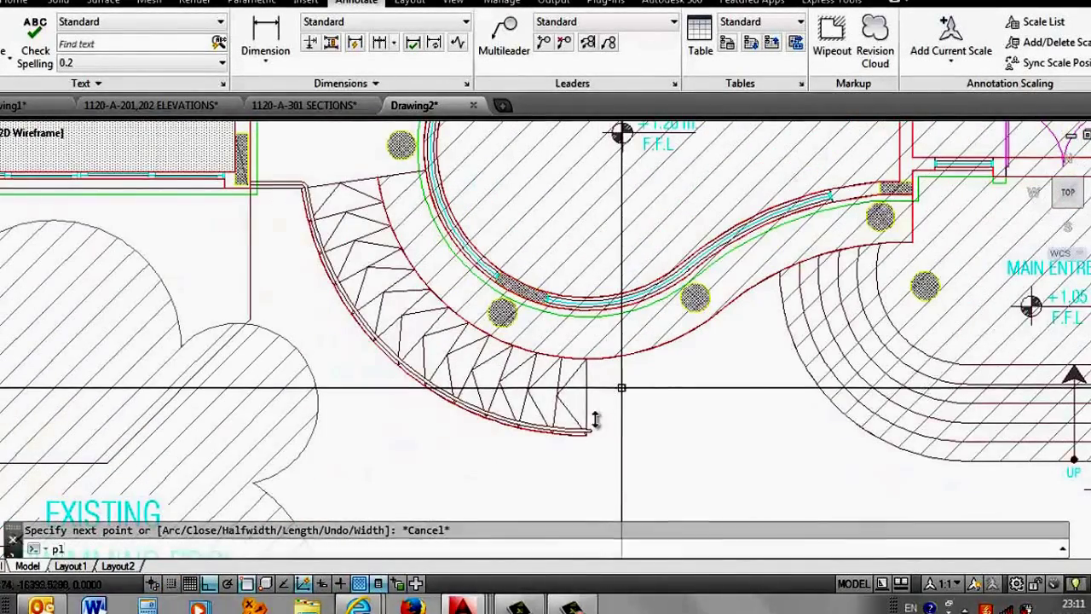
pyautogui.press('Return')
pyautogui.scroll(3, 595, 417)
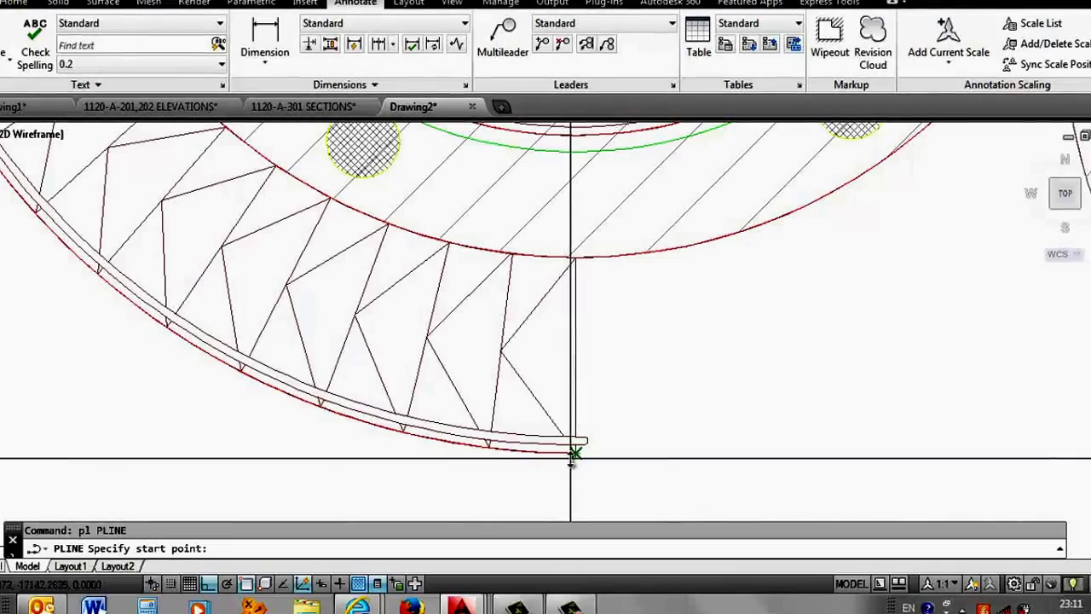
pyautogui.scroll(2, 567, 456)
pyautogui.click(564, 457)
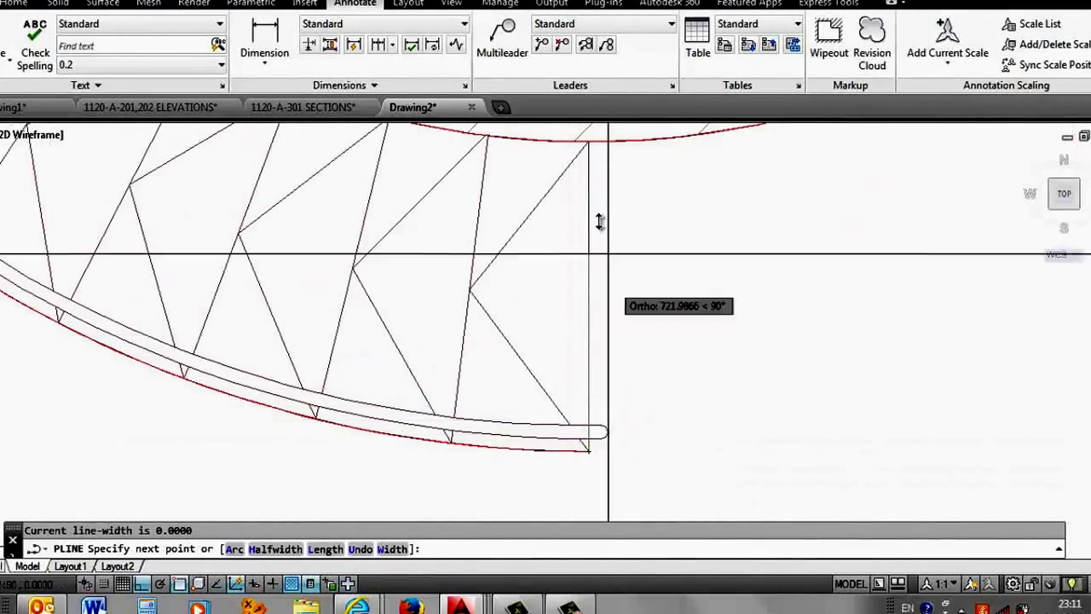
pyautogui.click(585, 171)
pyautogui.scroll(-3, 711, 237)
pyautogui.scroll(3, 499, 224)
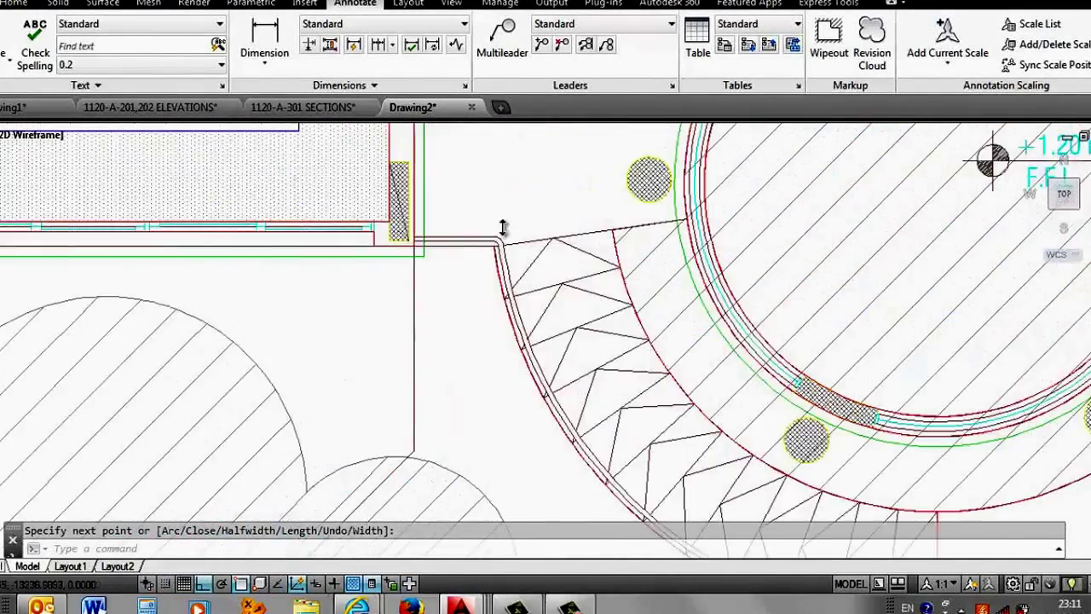
pyautogui.scroll(1, 515, 222)
pyautogui.press('Return')
pyautogui.press('Return')
# Step: Draw a polyline from the pool-side wall corner to the red arc's endpoint
pyautogui.click(491, 249)
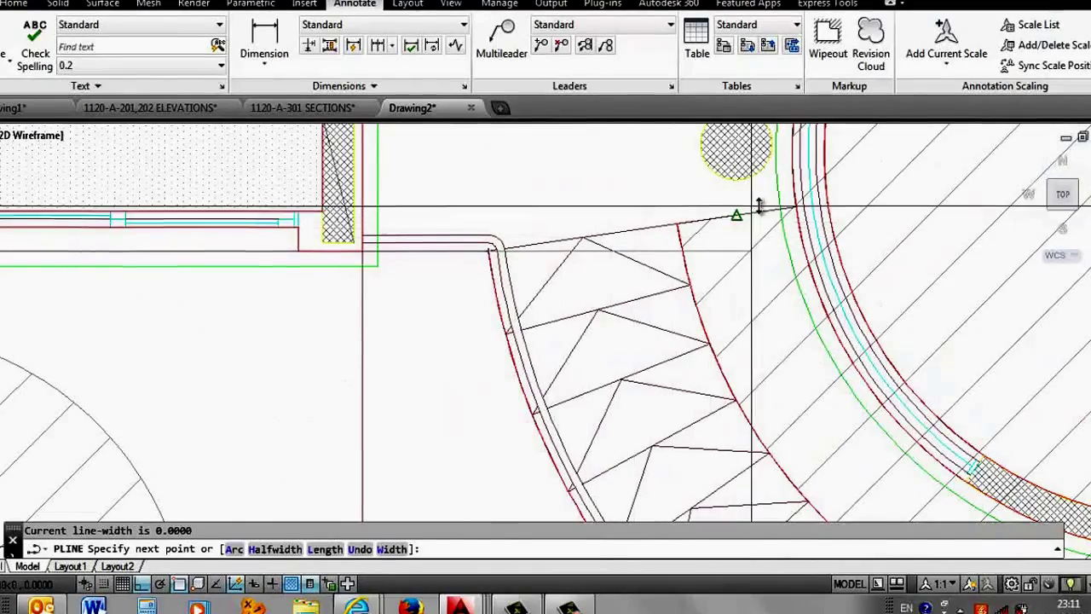
pyautogui.click(793, 205)
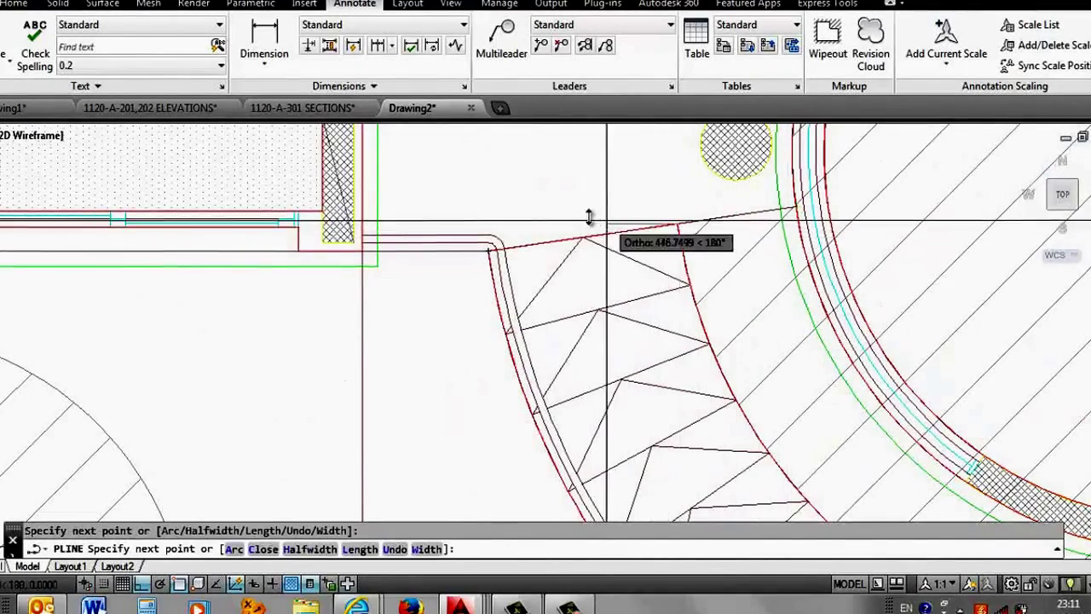
pyautogui.press('Escape')
pyautogui.scroll(-3, 588, 217)
pyautogui.scroll(3, 460, 215)
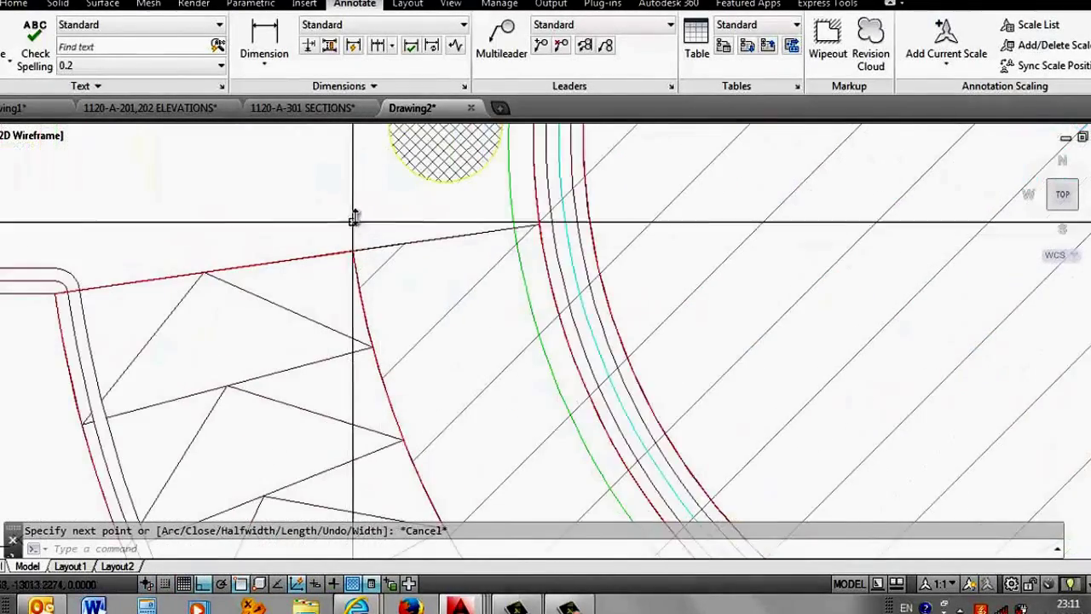
pyautogui.scroll(-3, 356, 218)
pyautogui.scroll(3, 541, 385)
pyautogui.scroll(2, 585, 407)
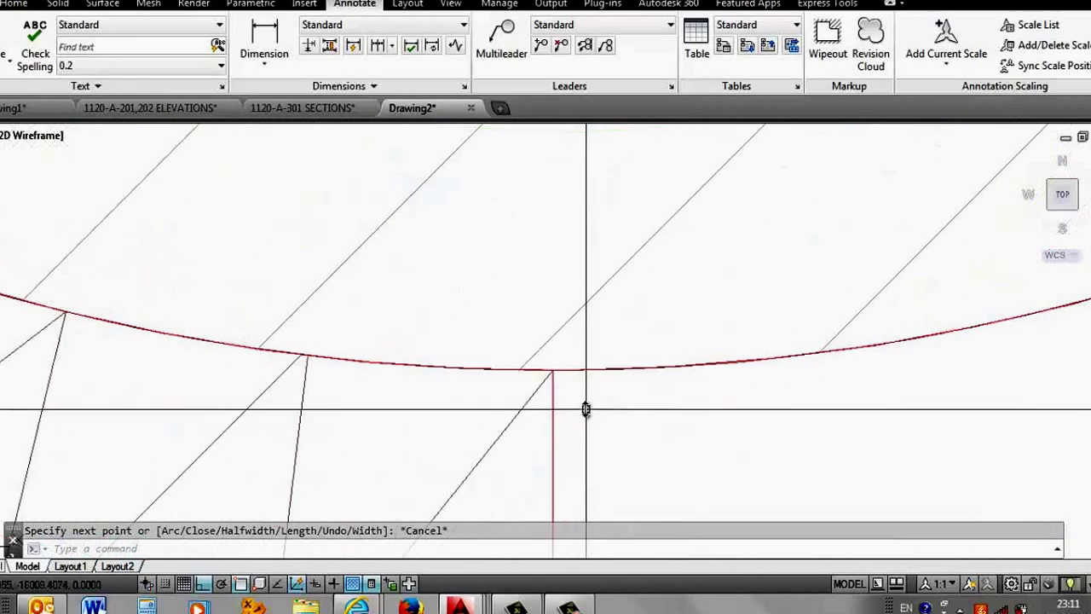
pyautogui.scroll(-1, 585, 401)
pyautogui.scroll(-1, 562, 333)
pyautogui.scroll(-2, 555, 315)
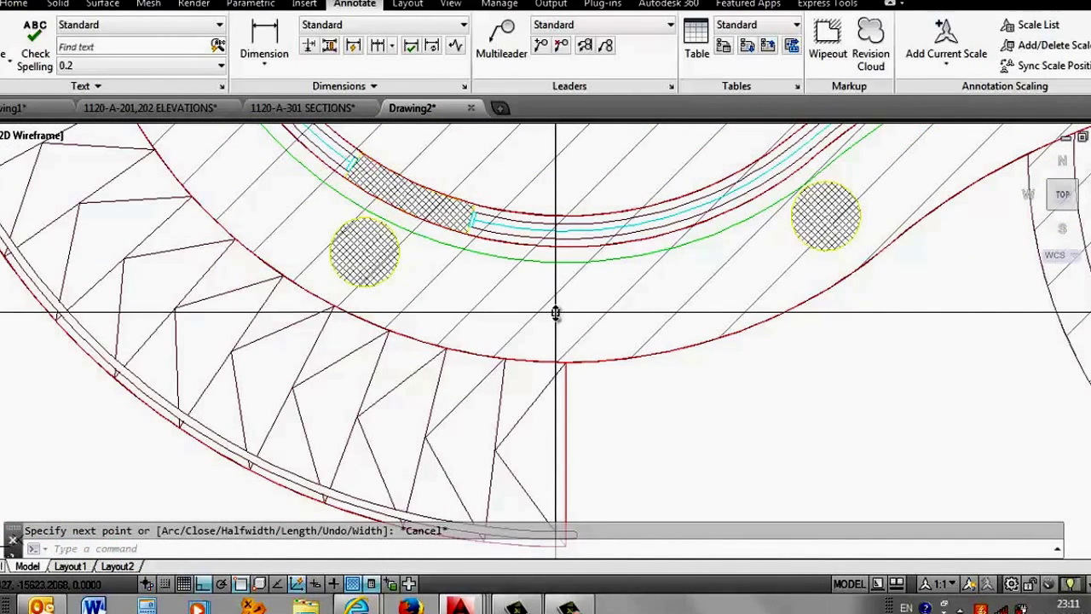
pyautogui.scroll(-2, 554, 313)
pyautogui.scroll(-1, 549, 313)
pyautogui.scroll(-1, 534, 330)
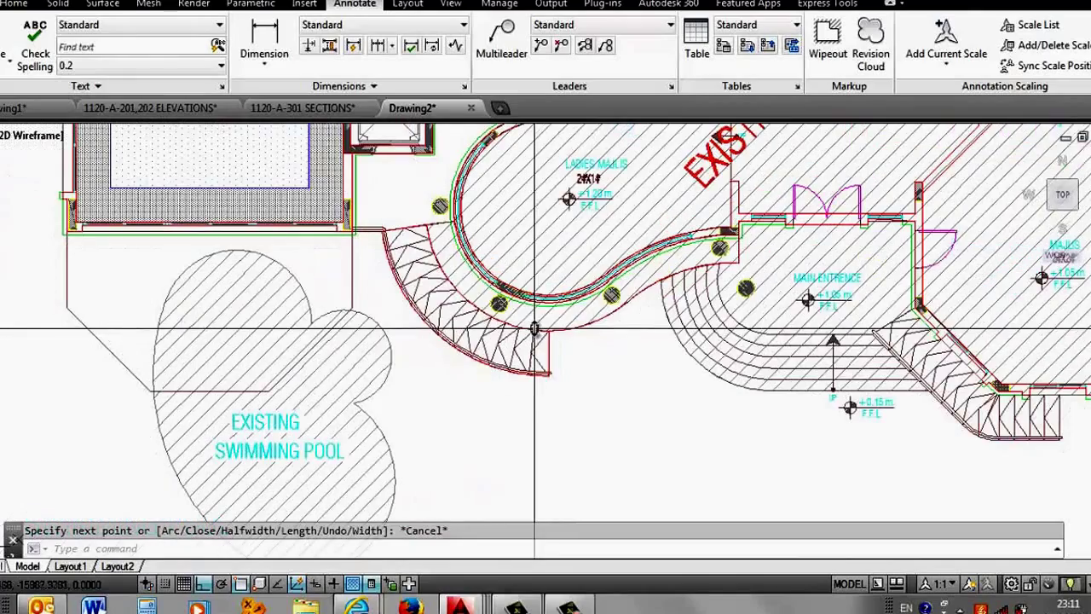
pyautogui.scroll(-2, 643, 305)
pyautogui.scroll(3, 655, 299)
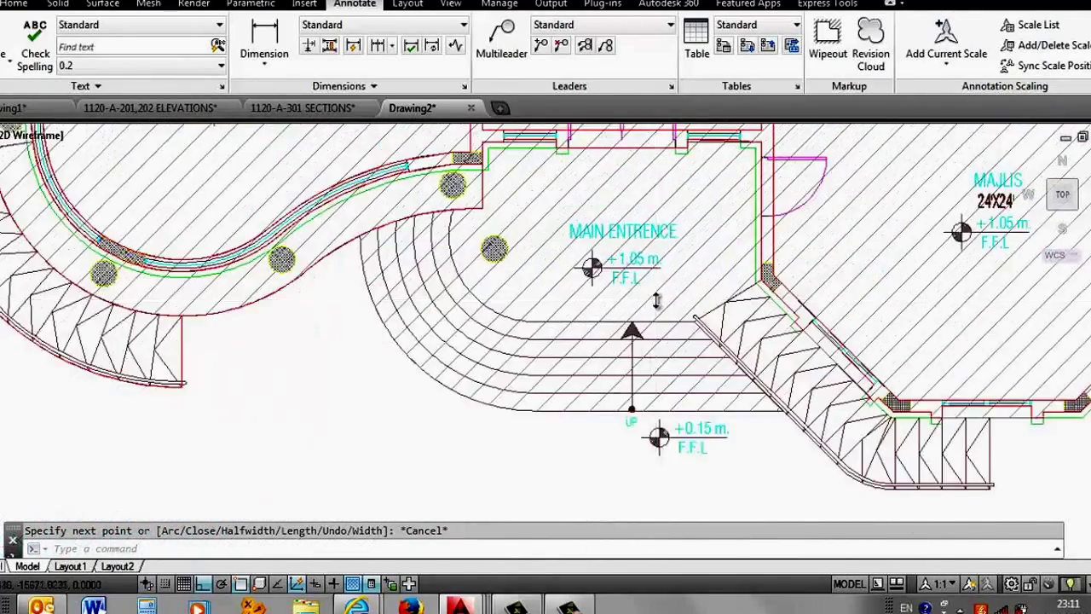
pyautogui.scroll(2, 656, 299)
pyautogui.scroll(-2, 644, 295)
pyautogui.scroll(2, 339, 256)
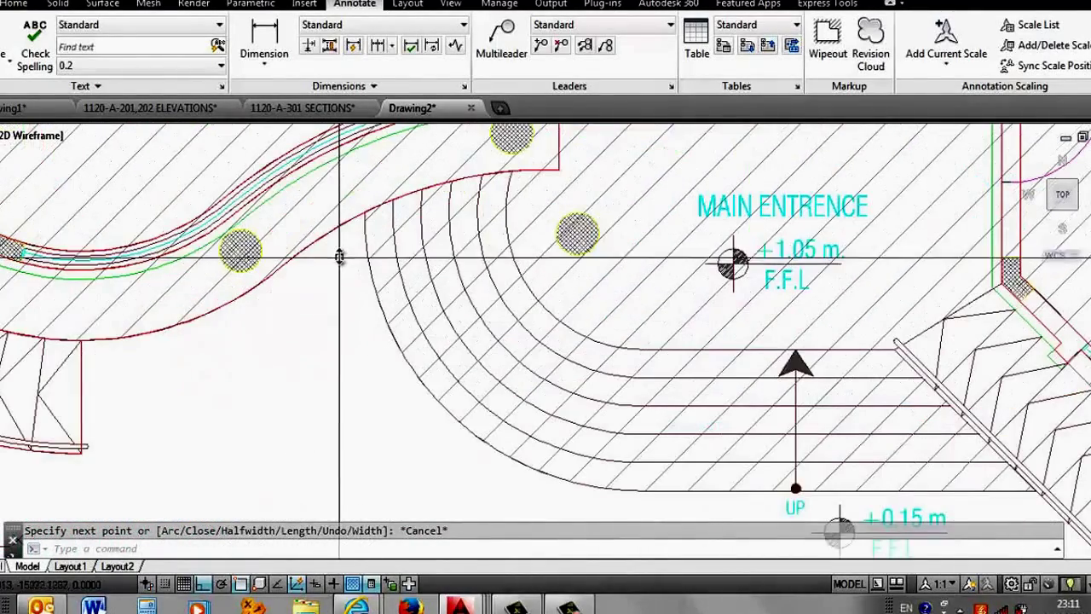
pyautogui.scroll(2, 373, 228)
pyautogui.scroll(-1, 370, 213)
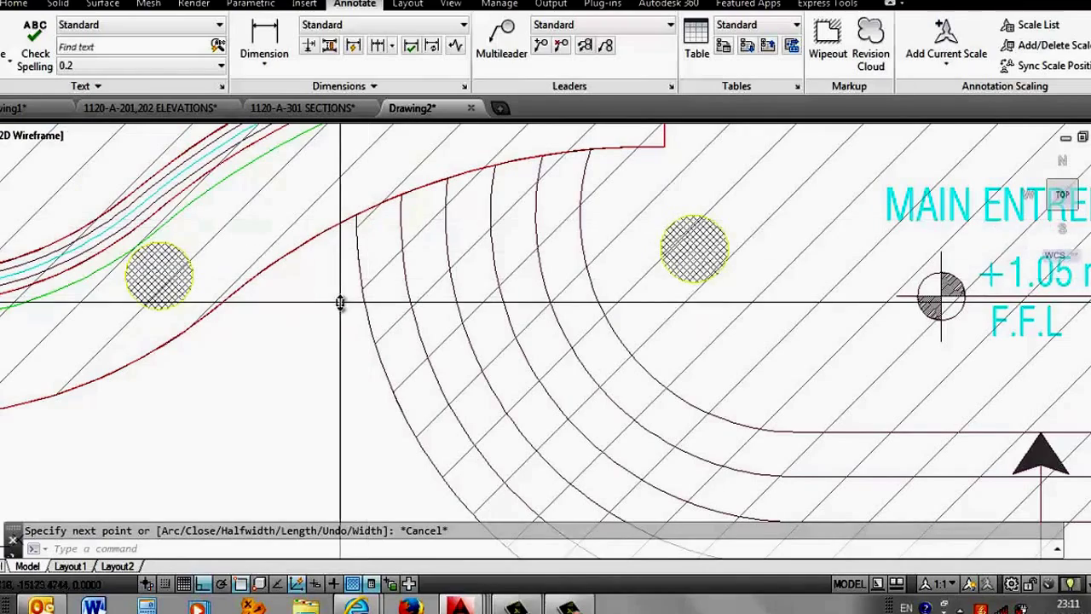
# Step: Trace the stair's outer curve with three-point arcs, chaining the second from the first's end
pyautogui.write('a')
pyautogui.press('Return')
pyautogui.click(315, 214)
pyautogui.scroll(-5, 315, 214)
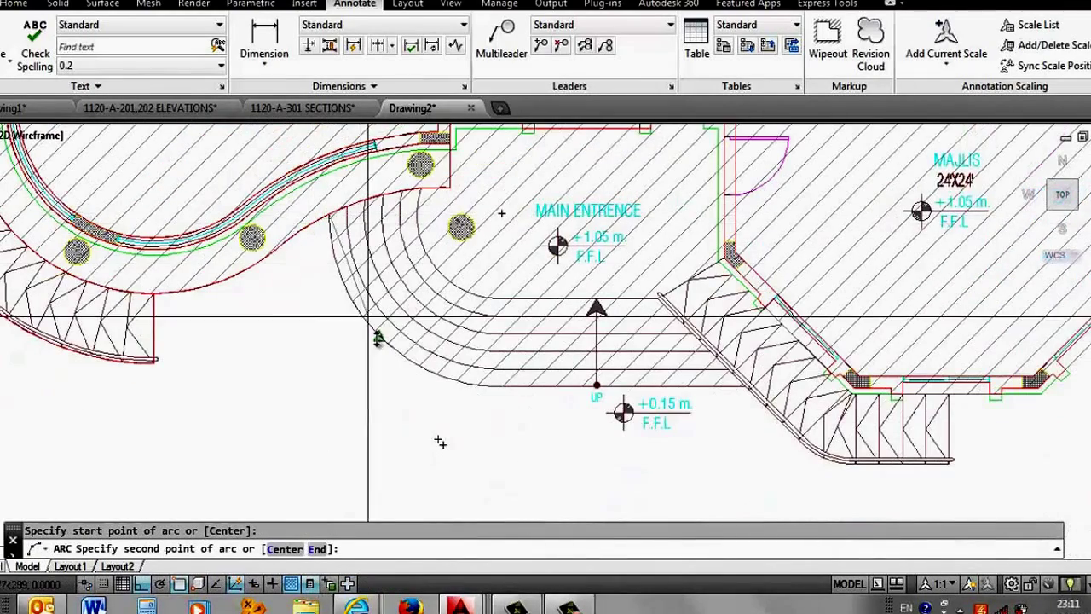
pyautogui.click(379, 337)
pyautogui.click(509, 392)
pyautogui.press('Return')
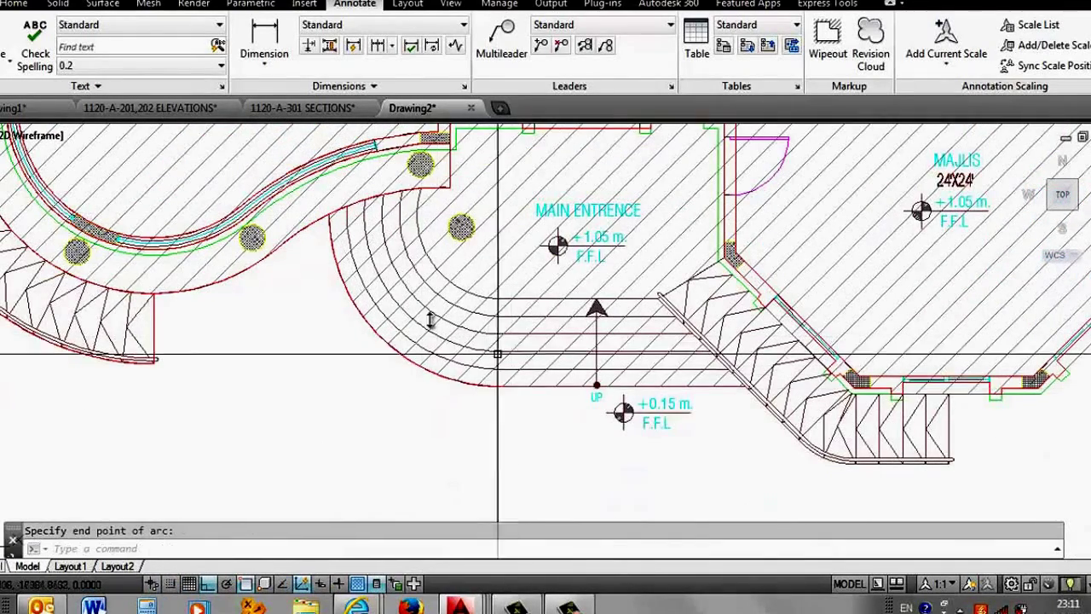
pyautogui.scroll(3, 341, 214)
pyautogui.scroll(3, 349, 195)
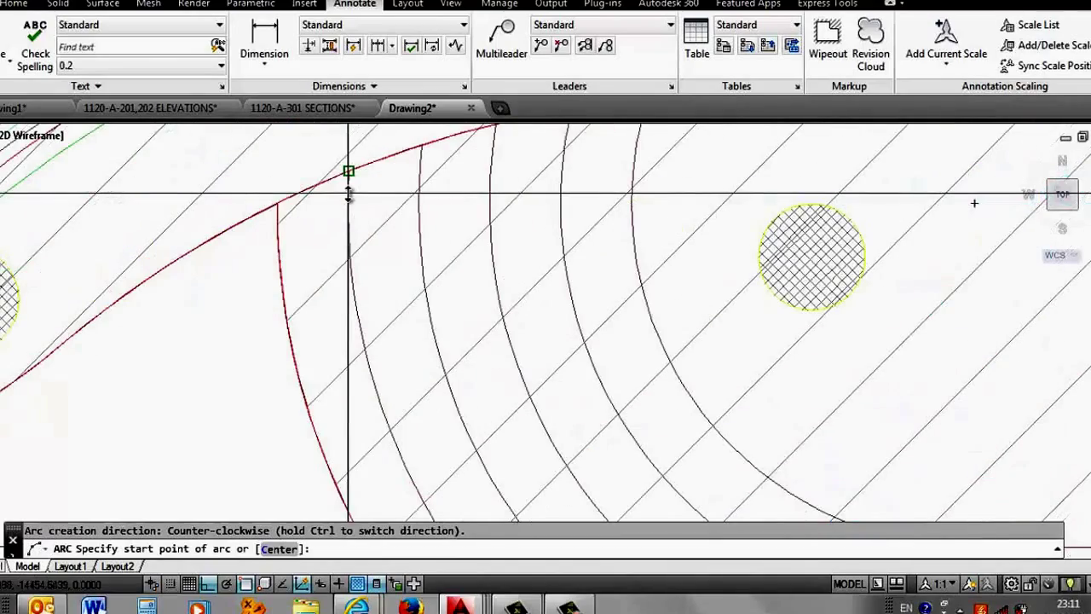
pyautogui.click(348, 170)
pyautogui.scroll(-3, 344, 184)
pyautogui.scroll(-1, 344, 184)
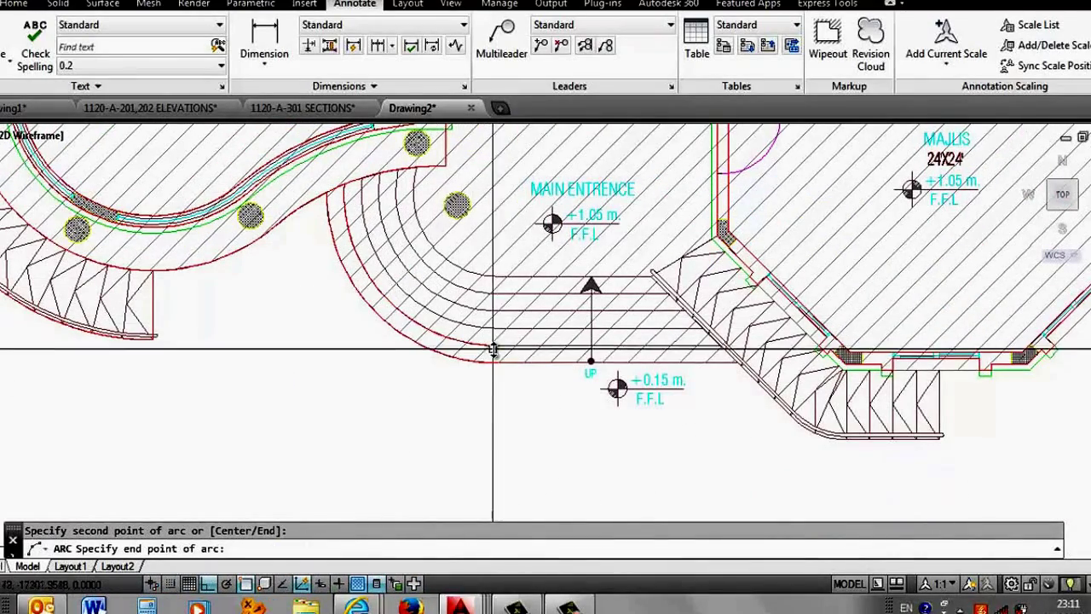
pyautogui.click(492, 349)
pyautogui.scroll(3, 512, 286)
pyautogui.scroll(-3, 503, 281)
pyautogui.scroll(2, 319, 337)
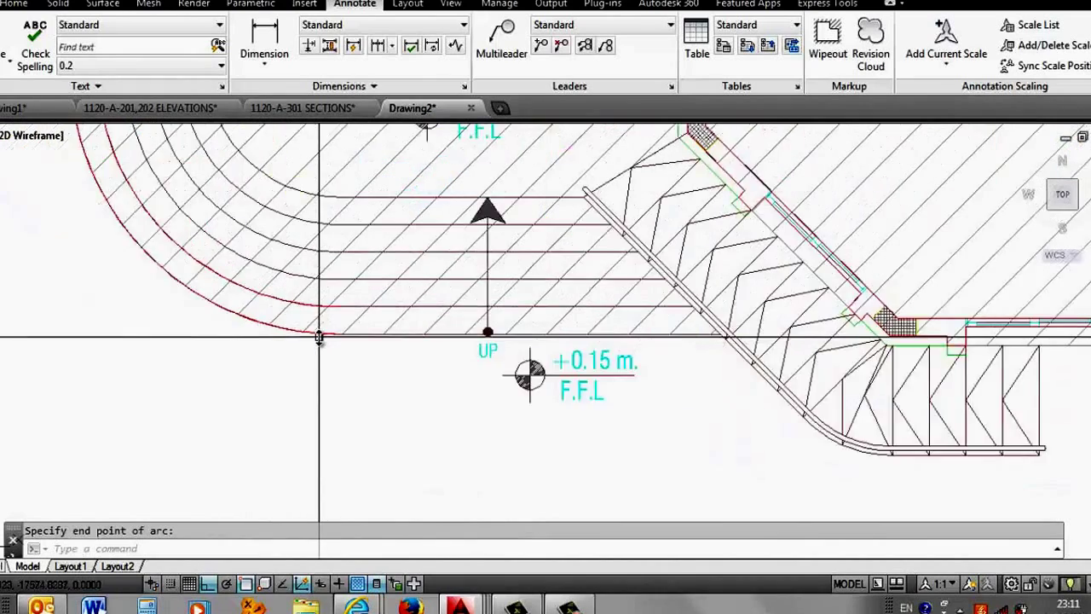
pyautogui.scroll(2, 319, 336)
pyautogui.scroll(-2, 309, 337)
# Step: Draw the stair's bottom edge polyline from the arc's end to the diagonal wall
pyautogui.write('p')
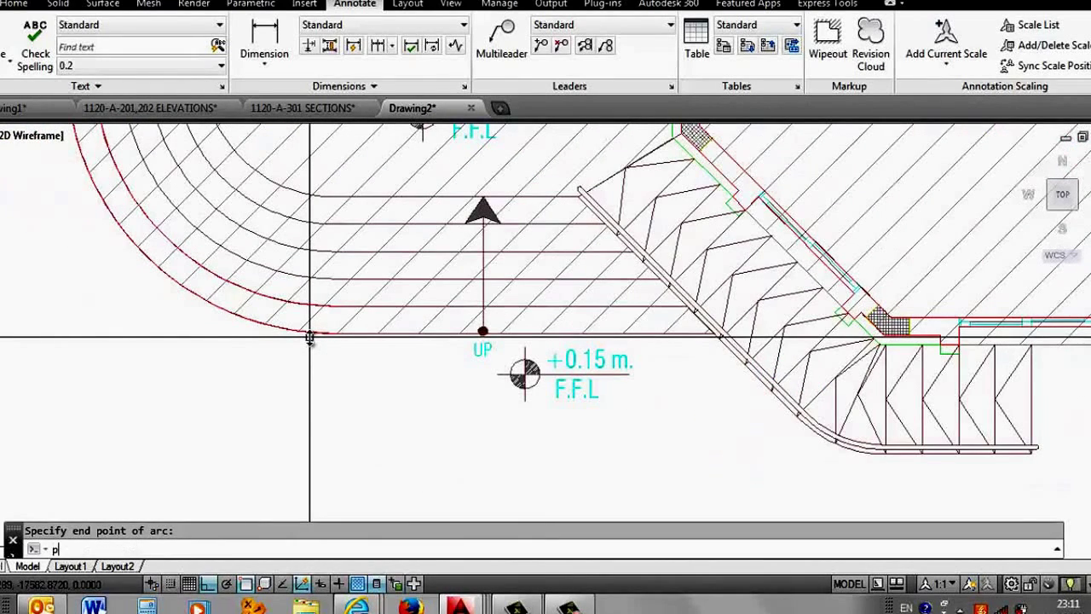
pyautogui.scroll(2, 326, 339)
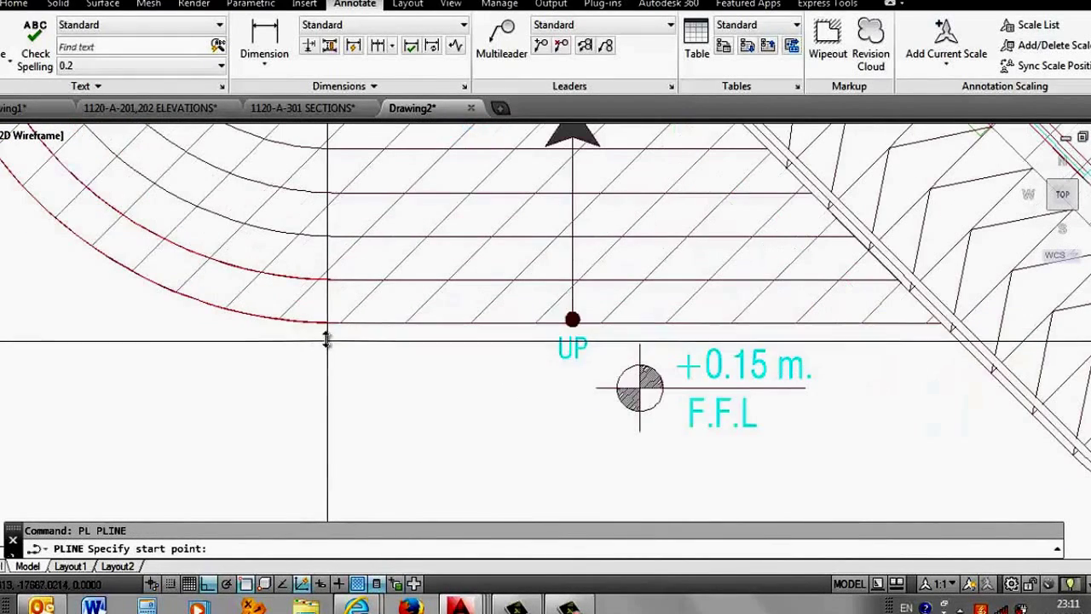
pyautogui.click(326, 324)
pyautogui.scroll(-5, 281, 332)
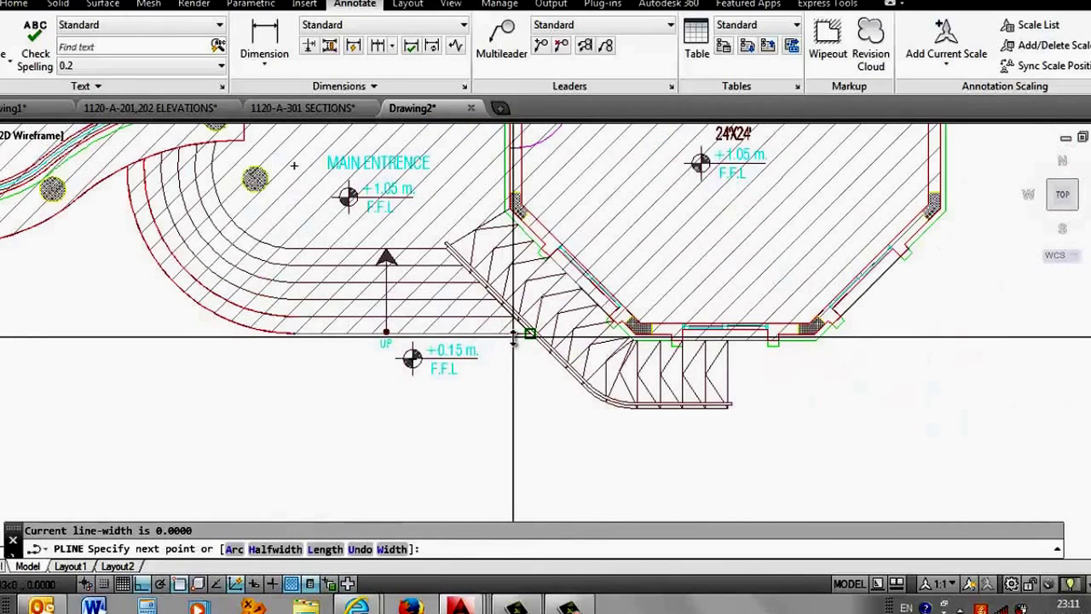
pyautogui.press('Return')
pyautogui.press('Return')
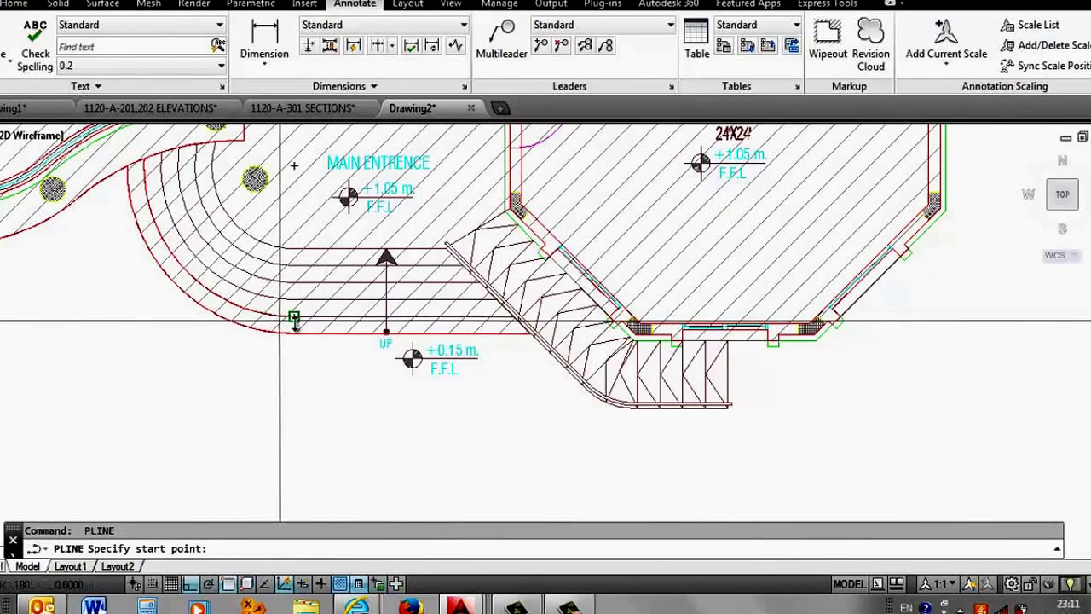
pyautogui.click(293, 317)
pyautogui.scroll(4, 499, 322)
pyautogui.click(553, 345)
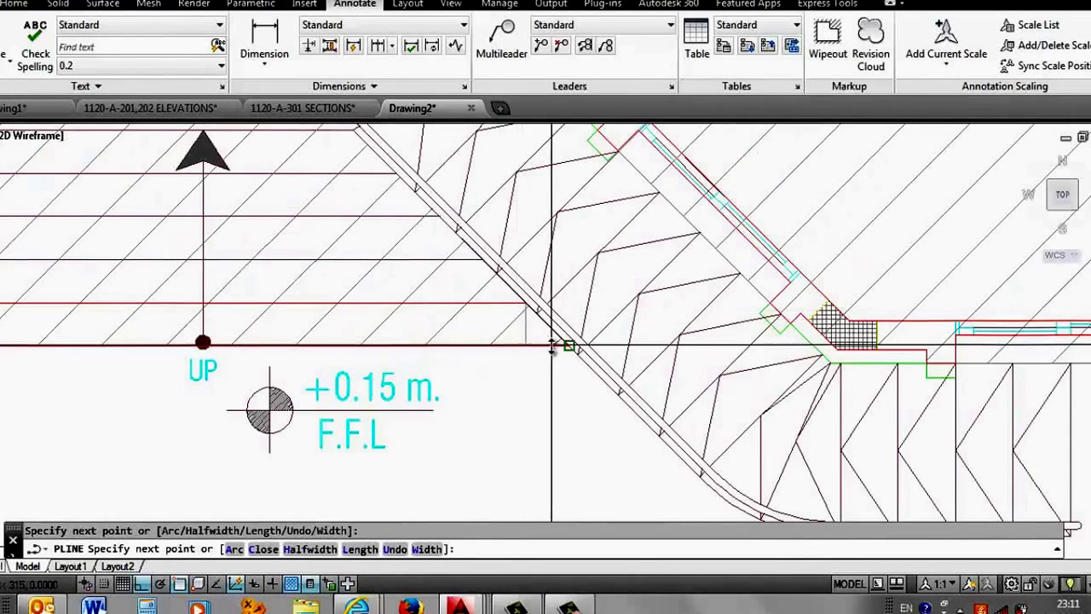
pyautogui.press('Return')
pyautogui.scroll(-1, 555, 345)
pyautogui.scroll(-4, 531, 434)
pyautogui.scroll(3, 511, 358)
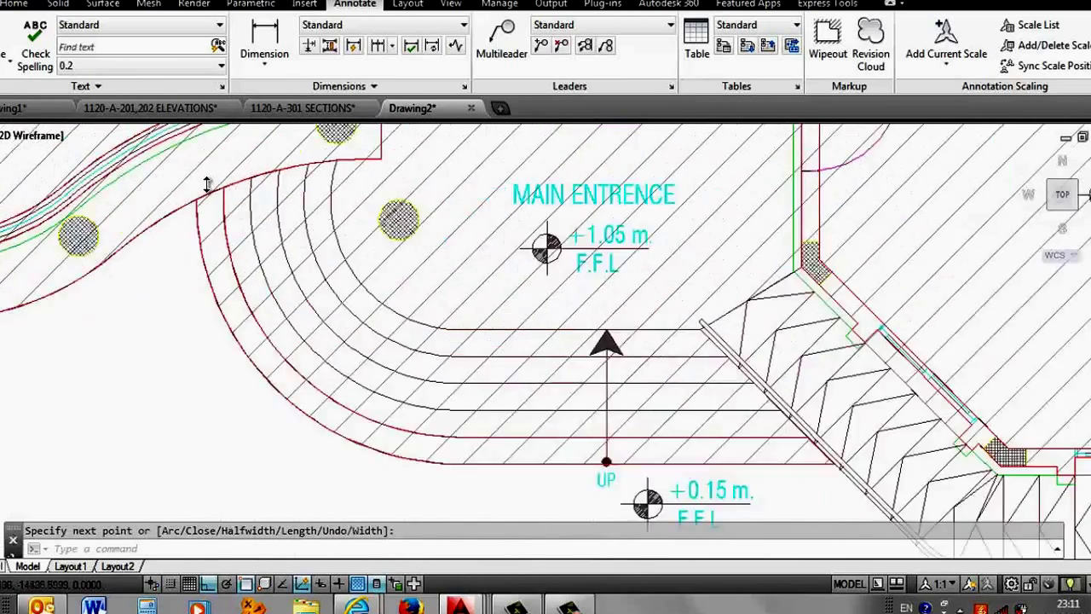
pyautogui.scroll(4, 238, 217)
# Step: Begin the short end-edge polyline on the outer curve, snapping perpendicular for its corner
pyautogui.press('Return')
pyautogui.click(243, 191)
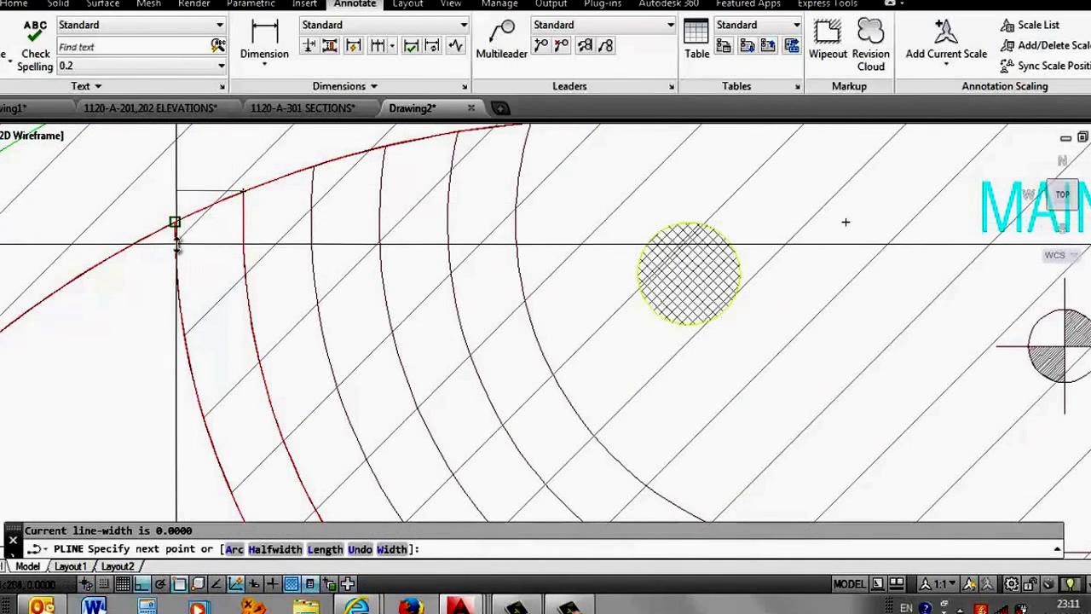
pyautogui.click(175, 223)
pyautogui.write('per')
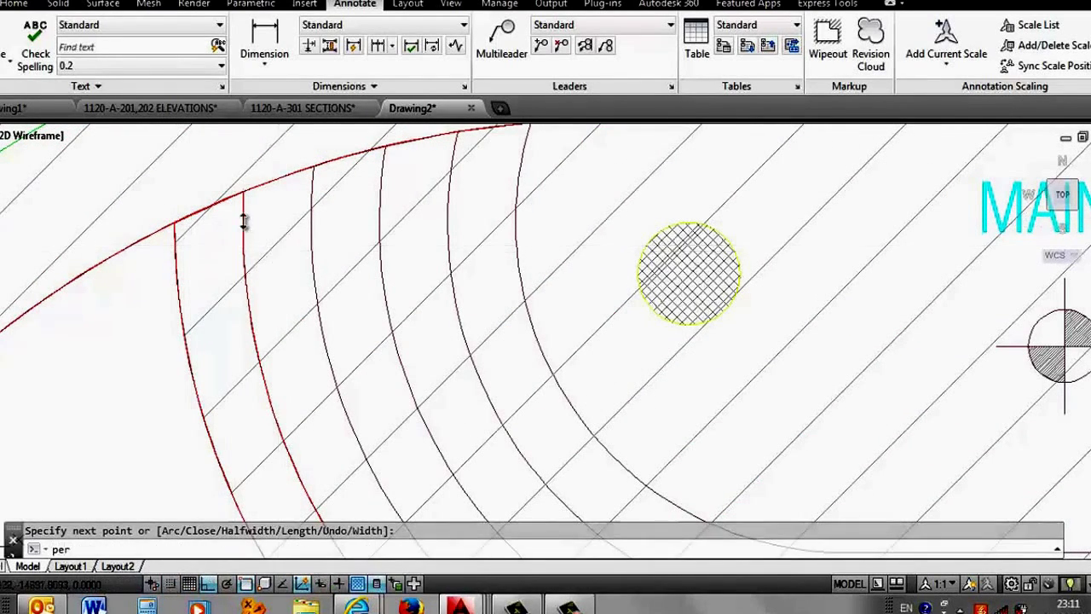
pyautogui.write('pe')
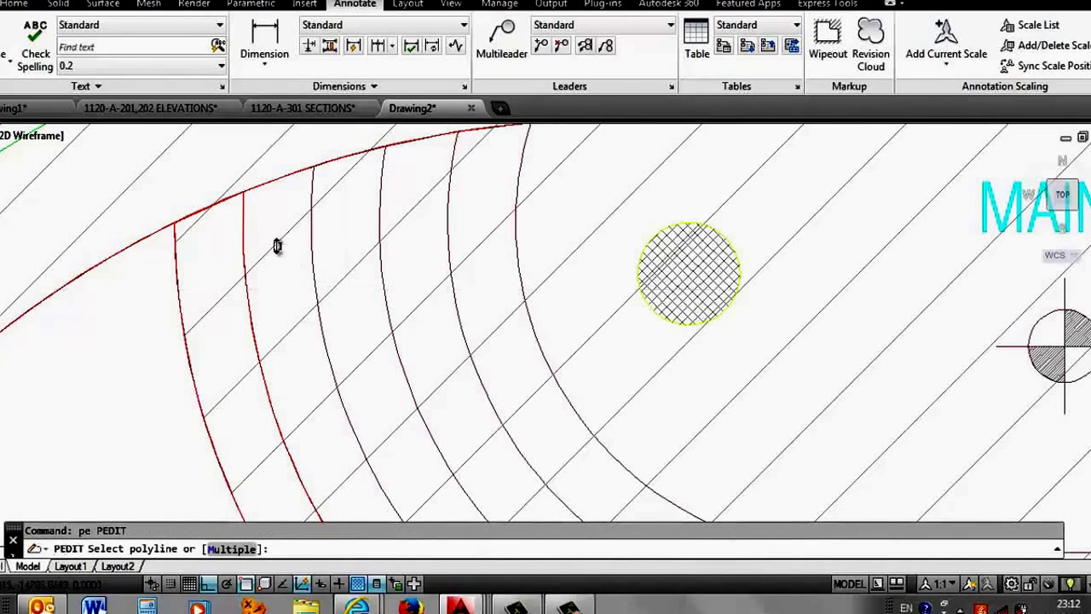
# Step: Use PEDIT Join to merge the traced stair arcs and lines into one polyline
pyautogui.press('Return')
pyautogui.write('j')
pyautogui.press('Return')
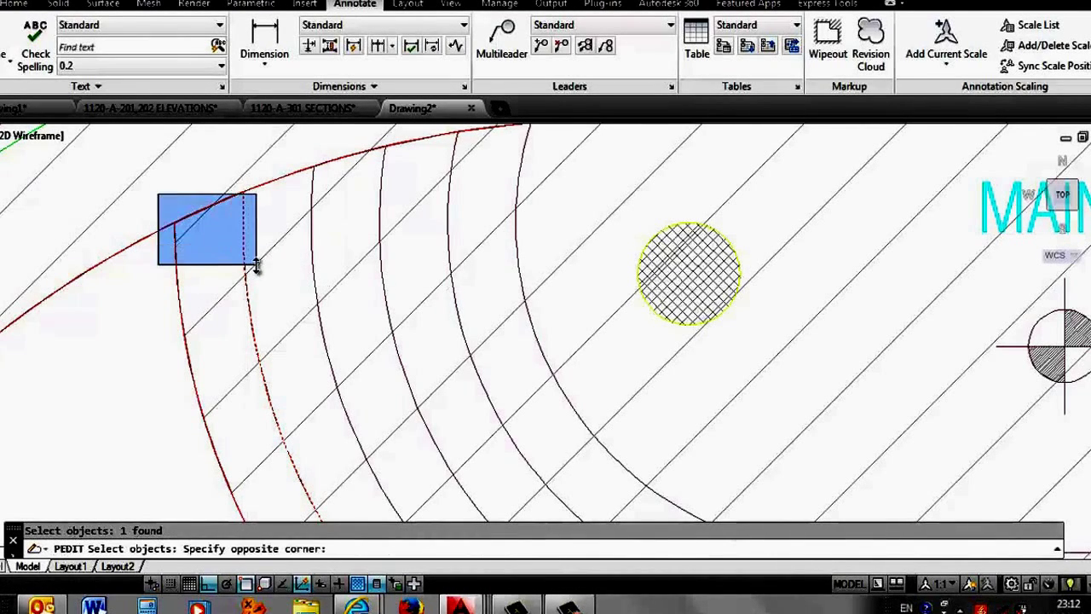
pyautogui.click(266, 254)
pyautogui.write('u')
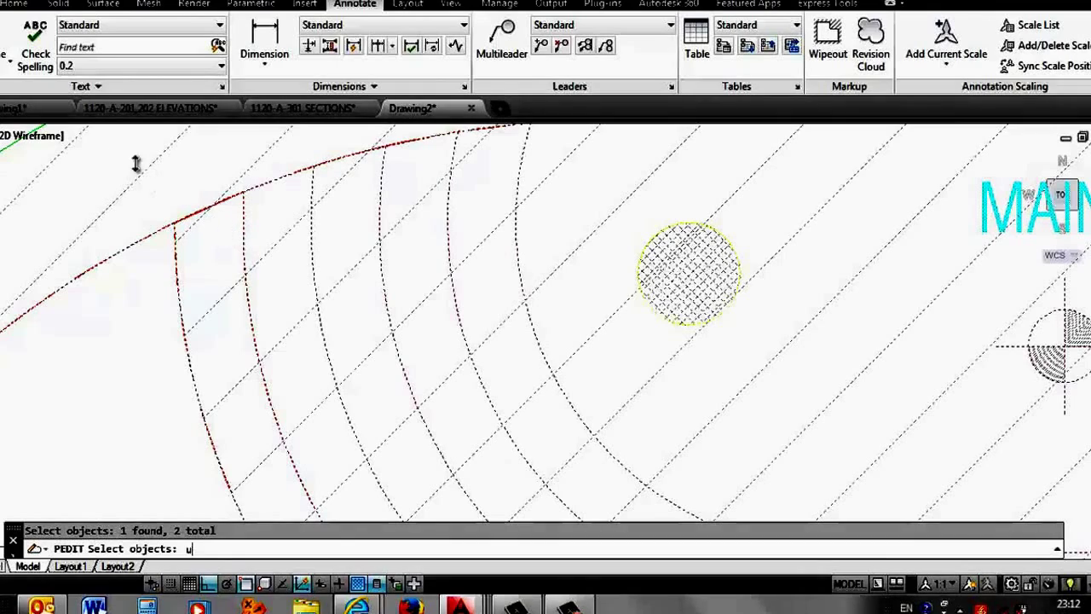
pyautogui.press('Return')
pyautogui.click(85, 134)
pyautogui.click(270, 273)
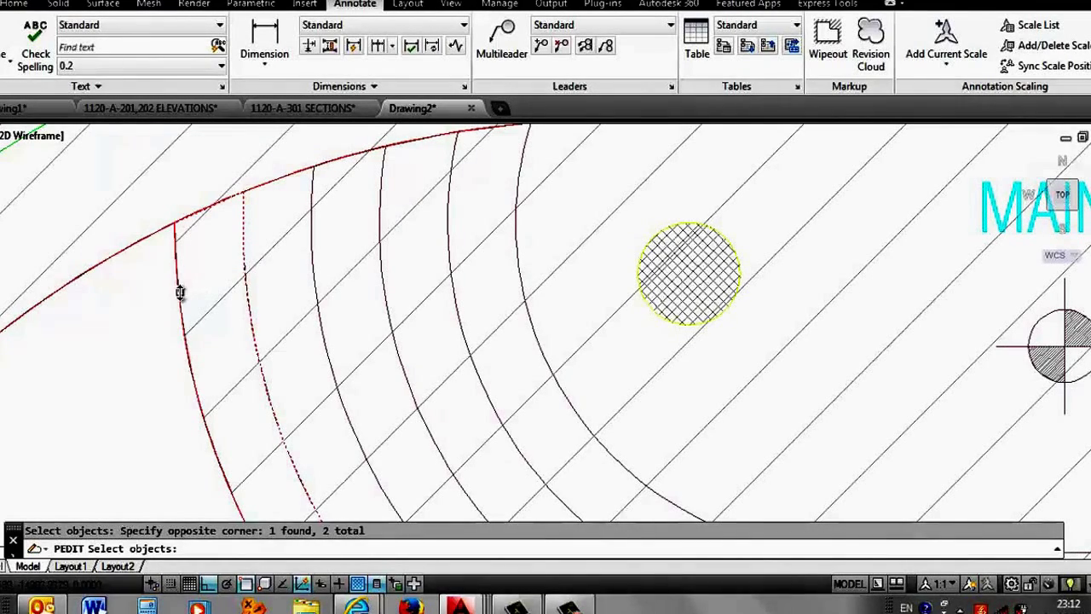
pyautogui.scroll(-5, 189, 181)
pyautogui.scroll(5, 425, 332)
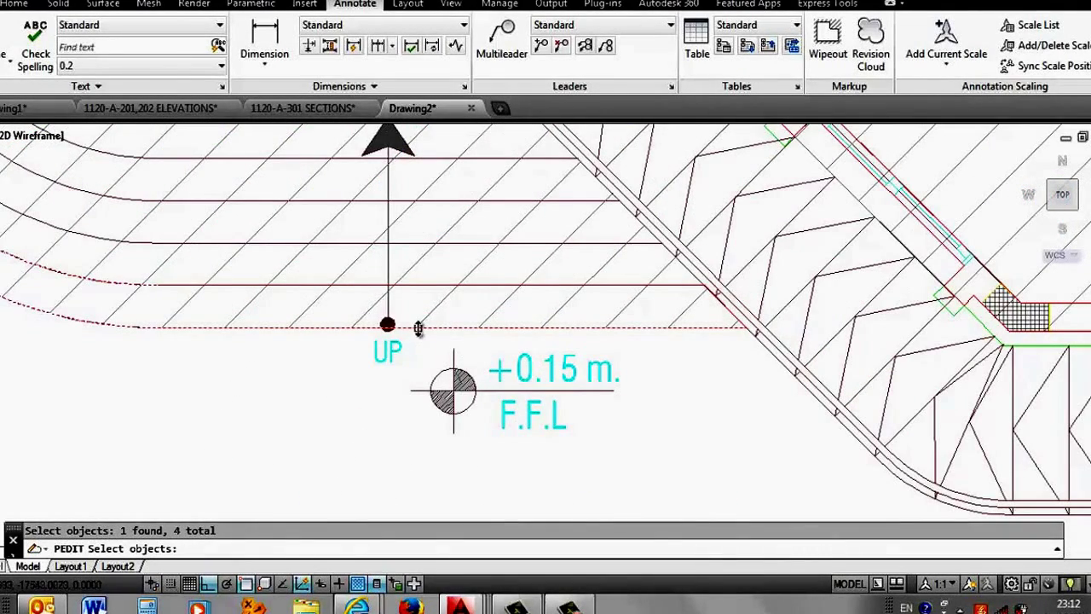
pyautogui.scroll(3, 699, 290)
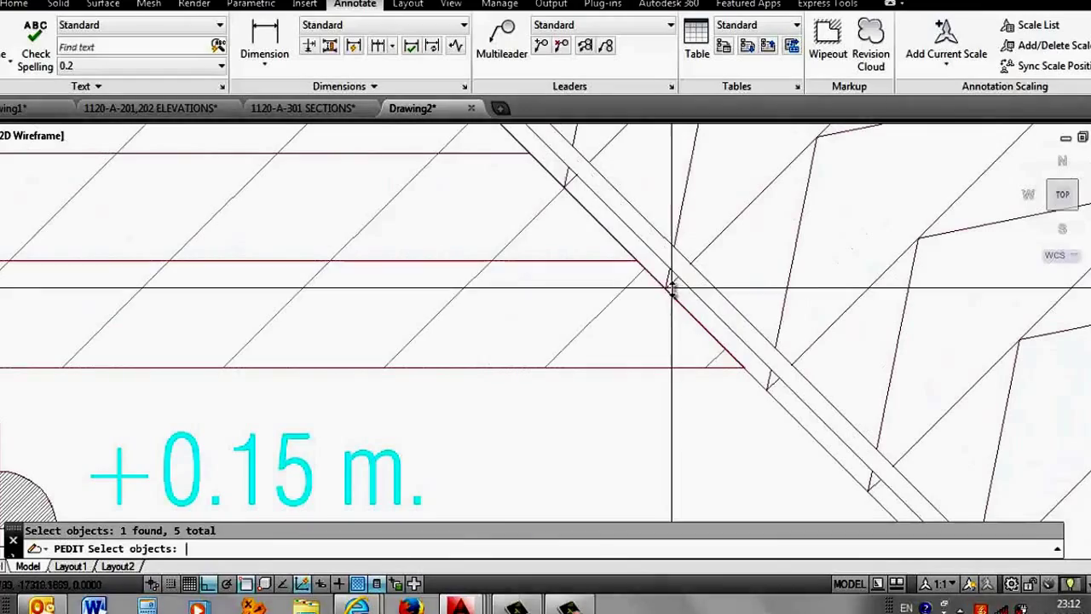
pyautogui.press('Return')
pyautogui.press('Escape')
# Step: Select the joined stair outline to confirm it is closed, then deselect it
pyautogui.click(657, 370)
pyautogui.scroll(-3, 619, 365)
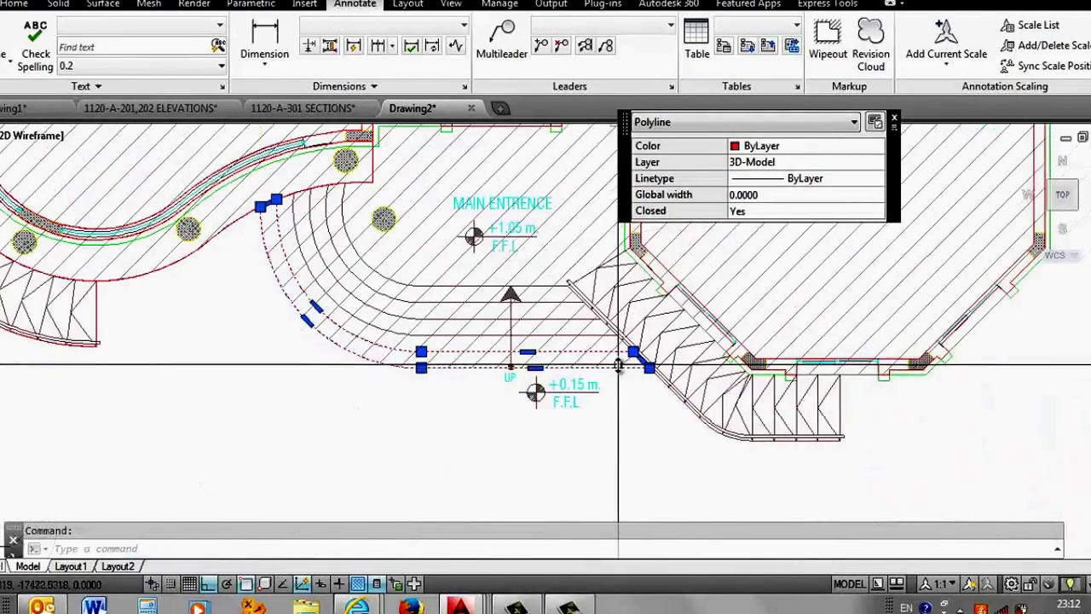
pyautogui.press('Escape')
pyautogui.scroll(-2, 349, 289)
pyautogui.scroll(-2, 421, 324)
pyautogui.scroll(6, 324, 287)
# Step: Draw a helper line upward from the hatched tree circle's centre
pyautogui.scroll(-1, 331, 287)
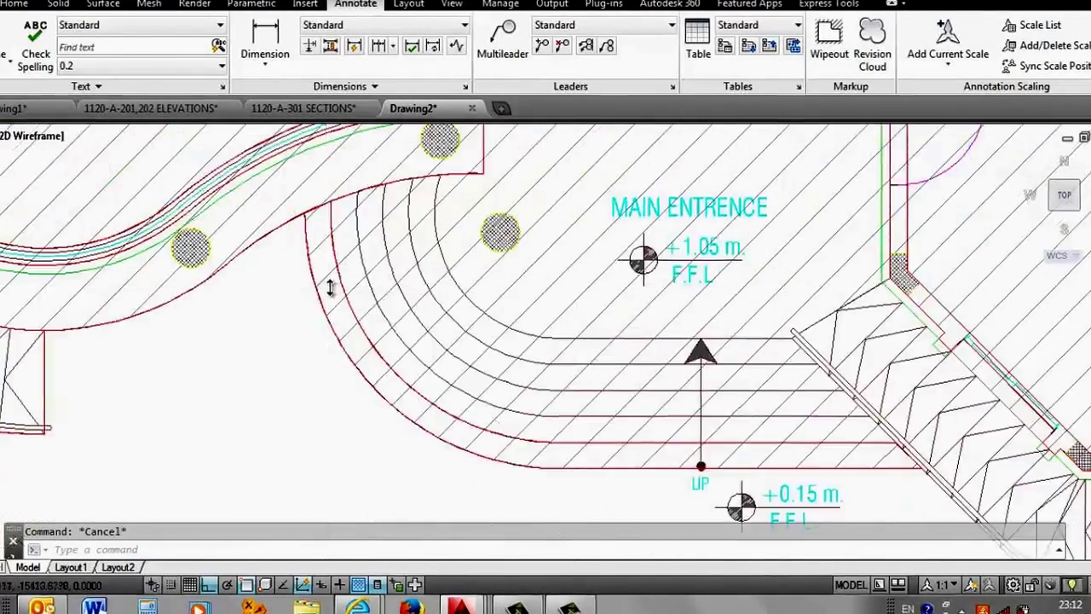
pyautogui.scroll(-4, 331, 288)
pyautogui.scroll(-1, 358, 281)
pyautogui.scroll(1, 222, 273)
pyautogui.scroll(4, 213, 269)
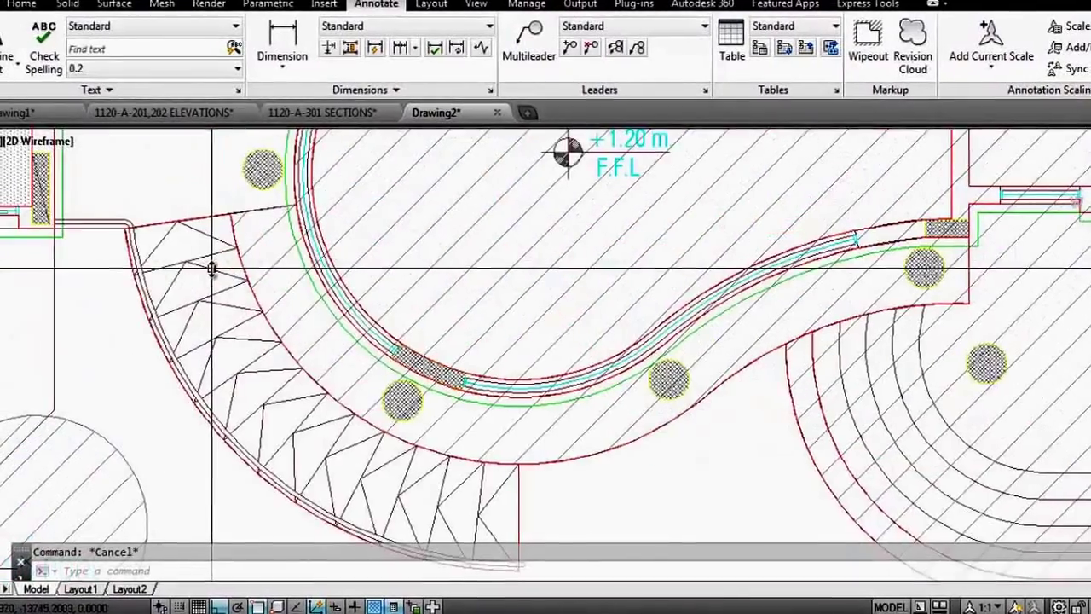
pyautogui.scroll(-3, 353, 378)
pyautogui.scroll(-2, 285, 358)
pyautogui.scroll(5, 285, 255)
pyautogui.scroll(2, 290, 247)
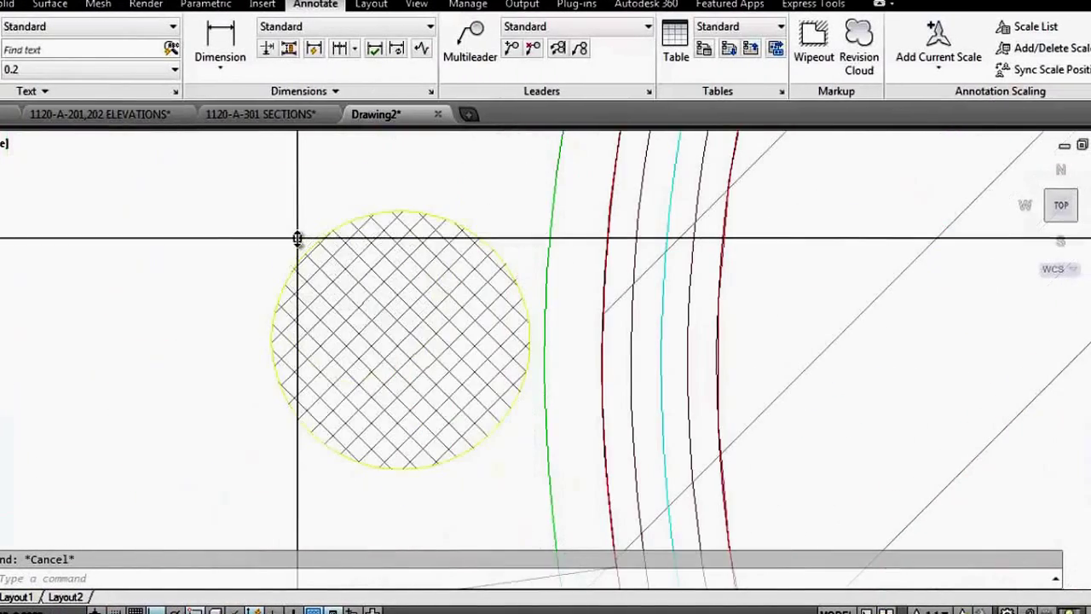
pyautogui.write('b')
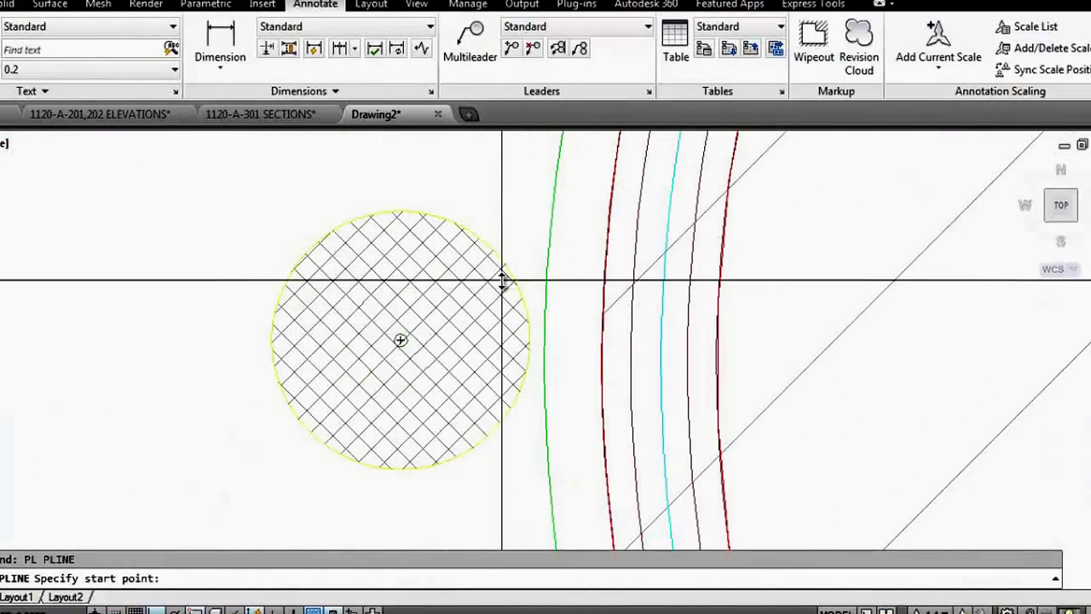
pyautogui.click(502, 281)
pyautogui.click(450, 183)
pyautogui.press('Escape')
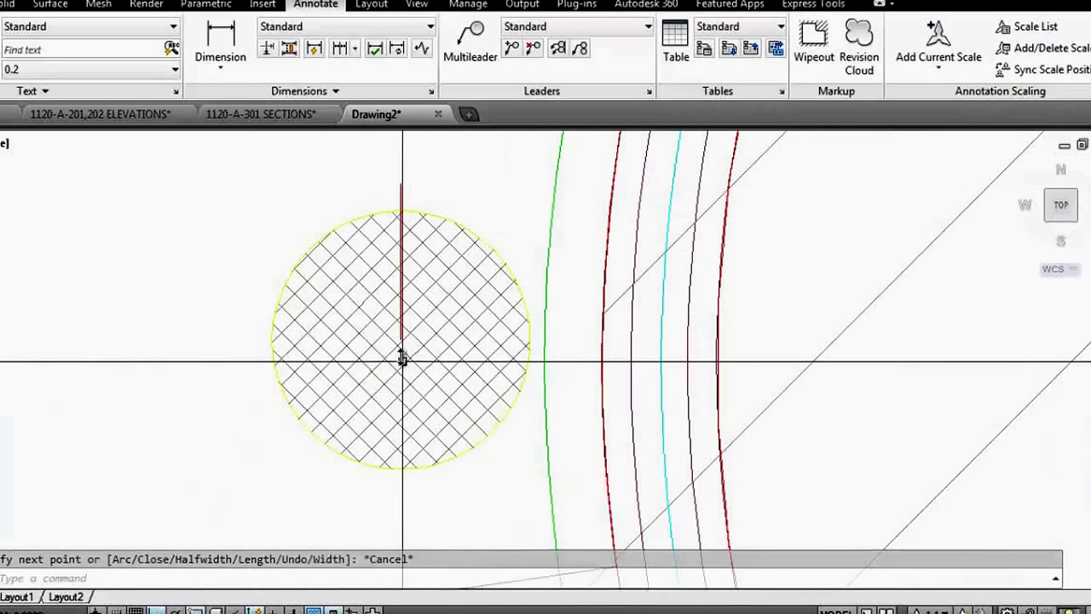
# Step: Draw a circle centred on the tree circle, then erase the helper line
pyautogui.write('c')
pyautogui.press('Return')
pyautogui.click(400, 339)
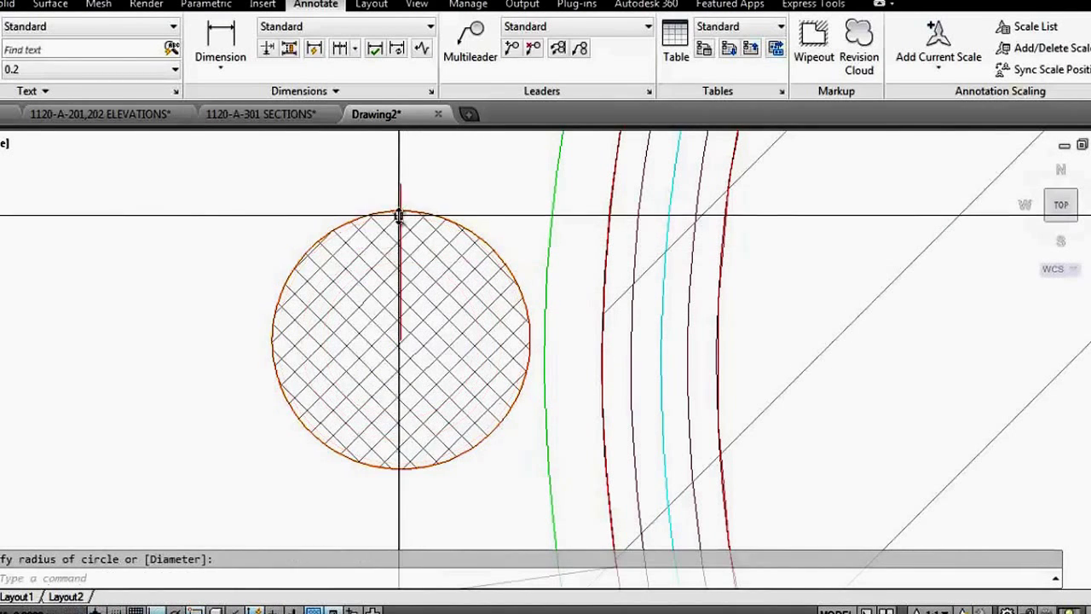
pyautogui.write('l')
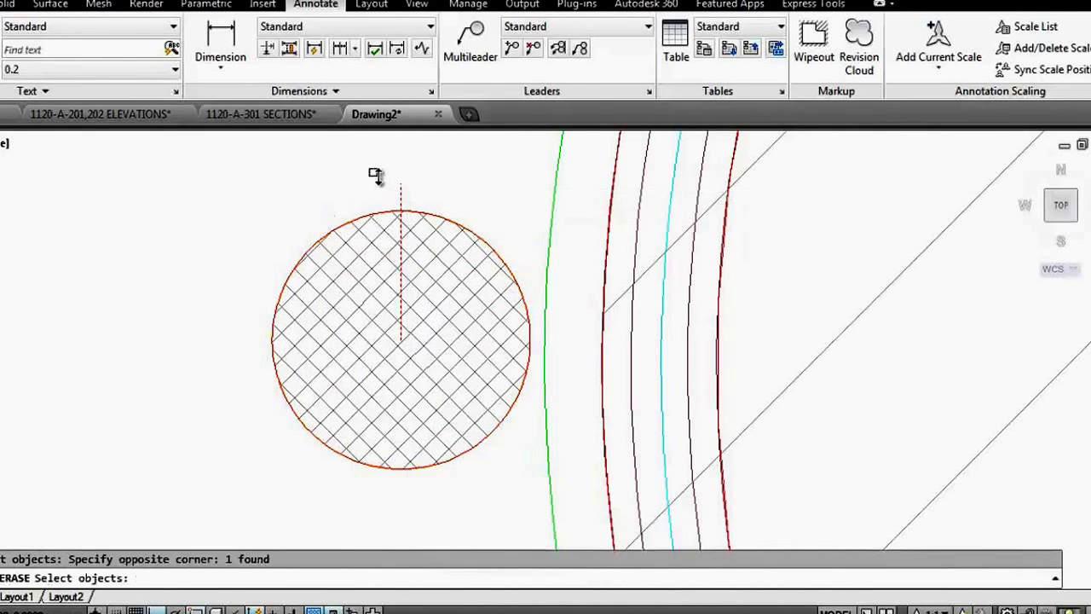
pyautogui.press('Return')
pyautogui.write('COPY')
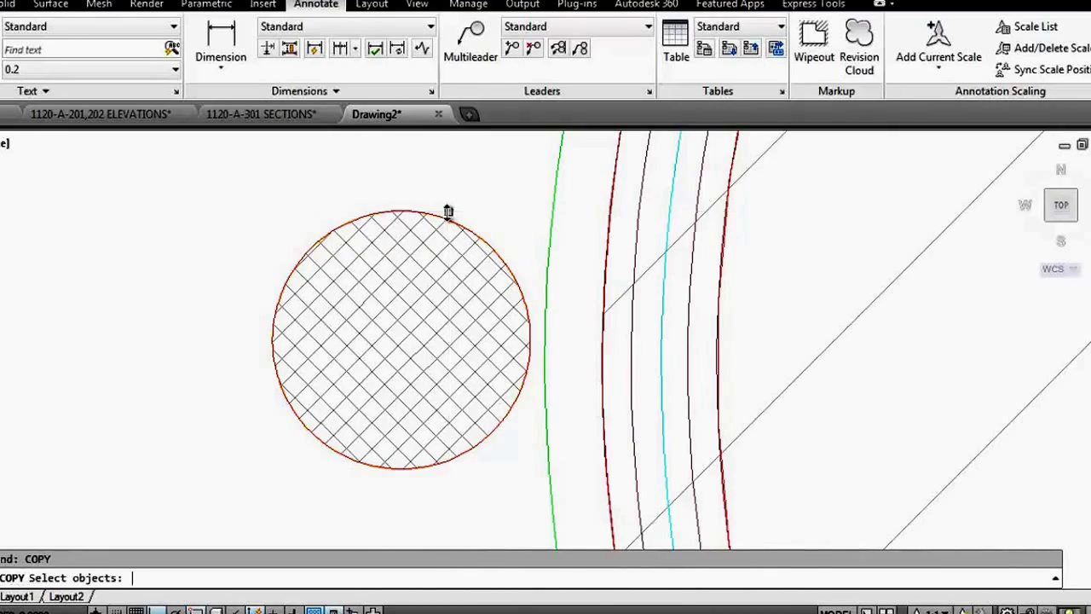
# Step: Place a copy of the red circle on another hatched column
pyautogui.scroll(2, 460, 220)
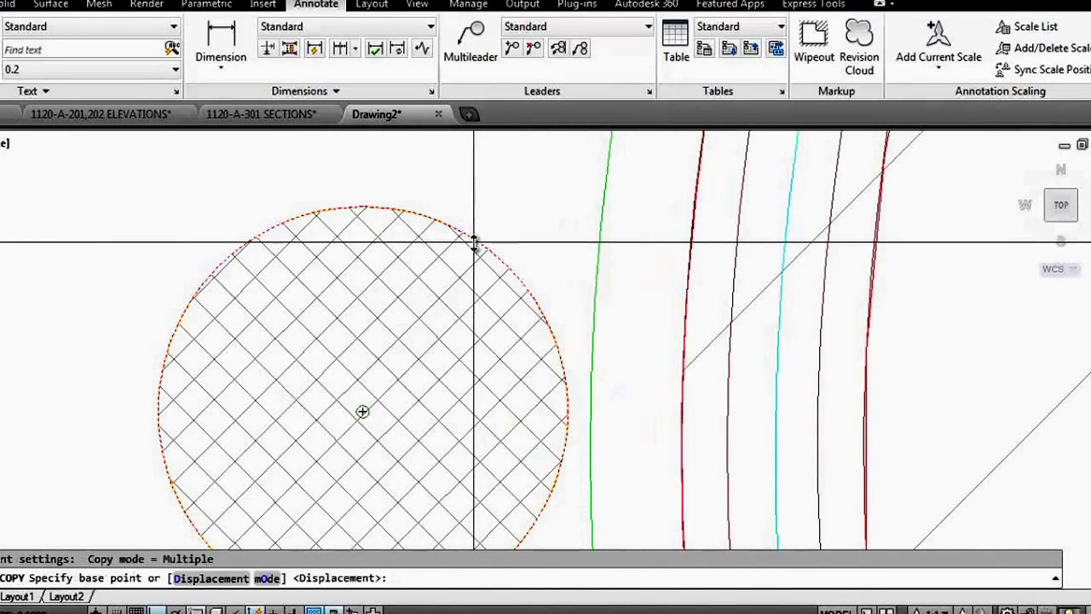
pyautogui.scroll(-3, 474, 243)
pyautogui.scroll(-3, 182, 231)
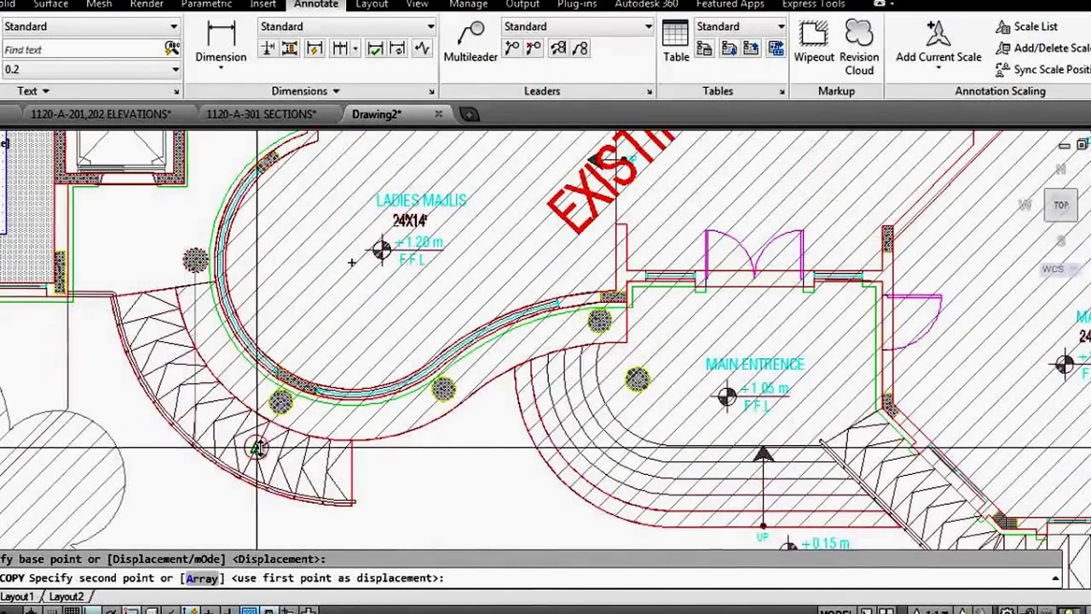
pyautogui.scroll(5, 366, 312)
pyautogui.click(360, 183)
pyautogui.scroll(-3, 352, 316)
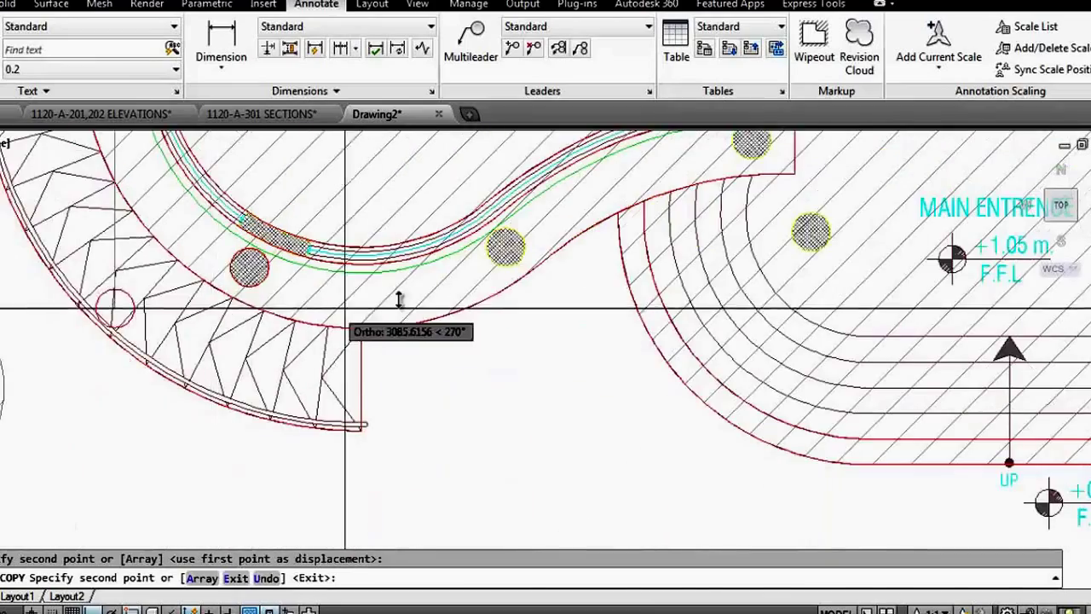
pyautogui.scroll(3, 512, 236)
pyautogui.scroll(-3, 300, 350)
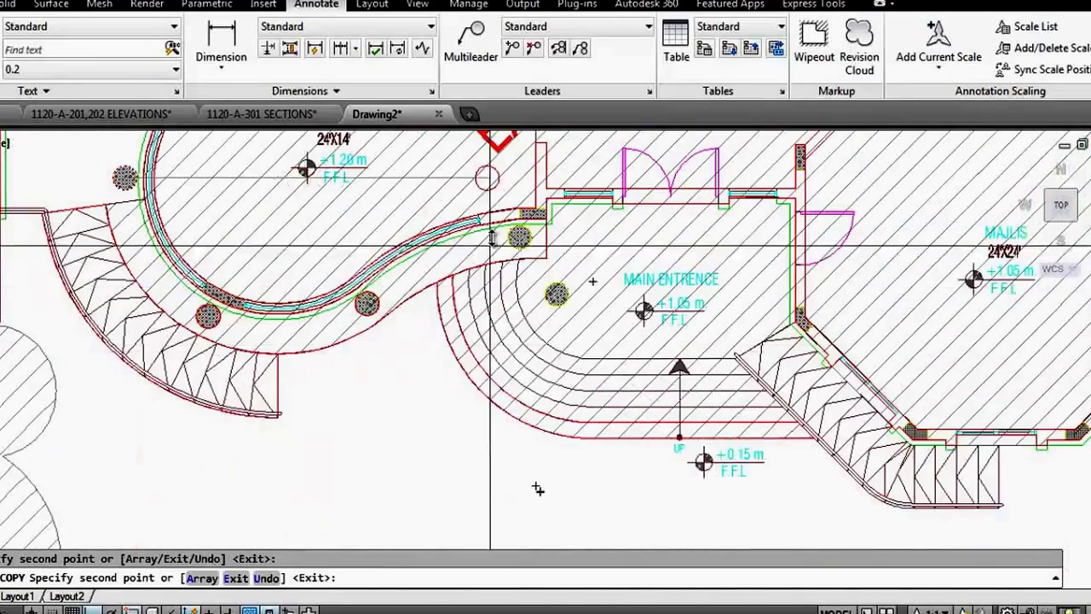
pyautogui.scroll(3, 550, 241)
pyautogui.scroll(2, 533, 345)
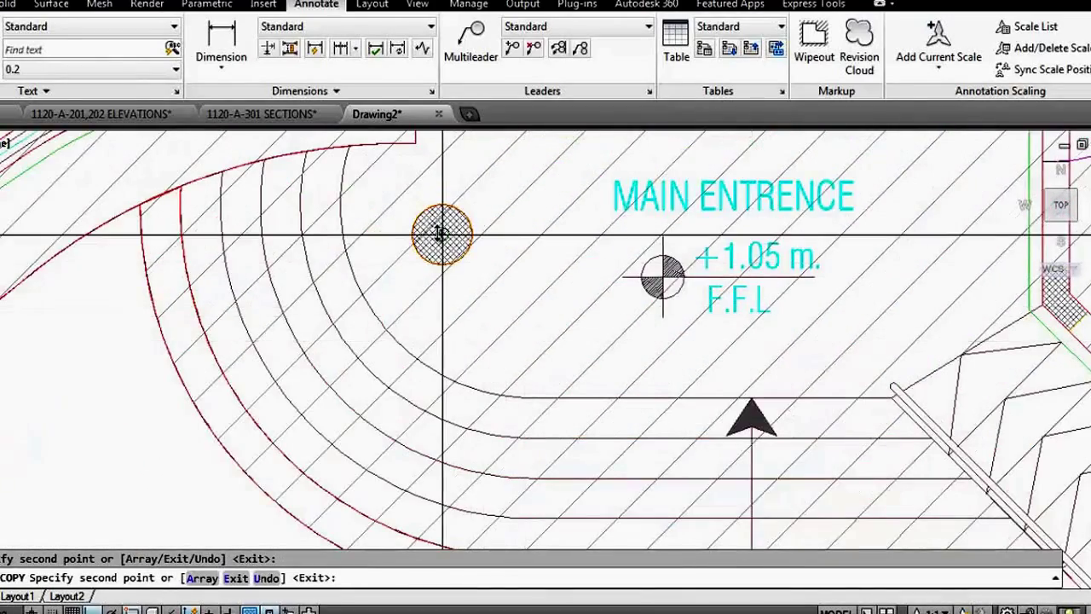
pyautogui.scroll(-5, 299, 475)
pyautogui.scroll(-3, 300, 475)
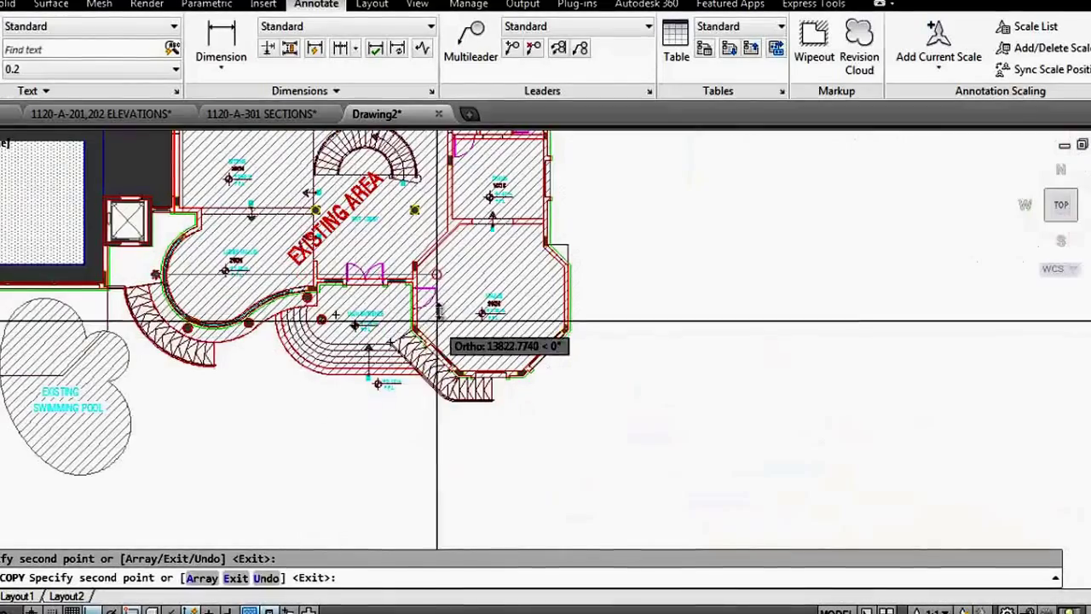
pyautogui.scroll(4, 414, 218)
pyautogui.scroll(3, 414, 218)
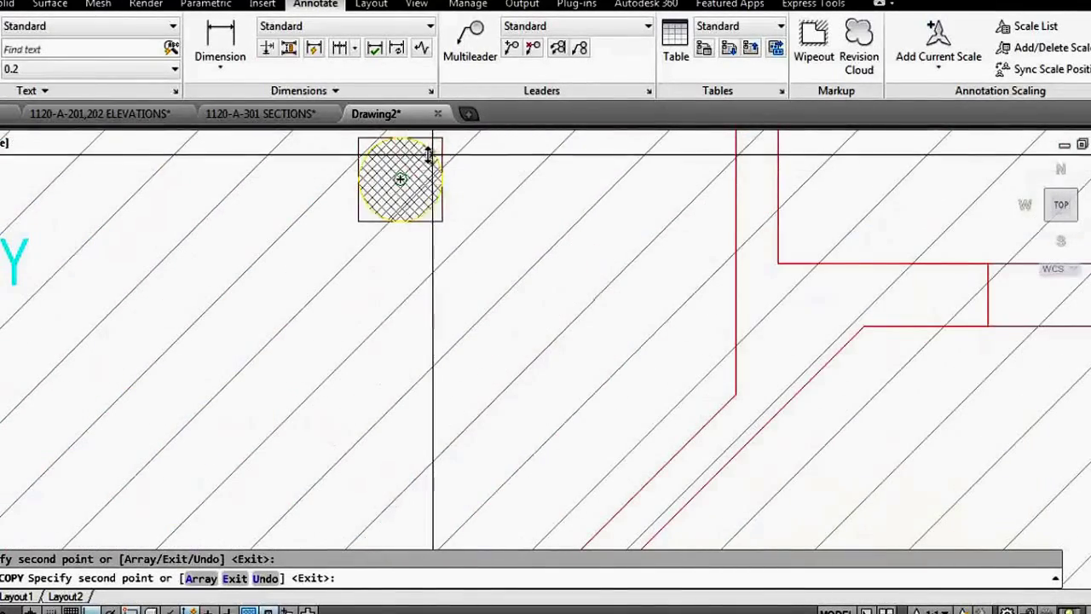
pyautogui.scroll(-5, 426, 154)
pyautogui.scroll(4, 500, 243)
pyautogui.scroll(3, 534, 220)
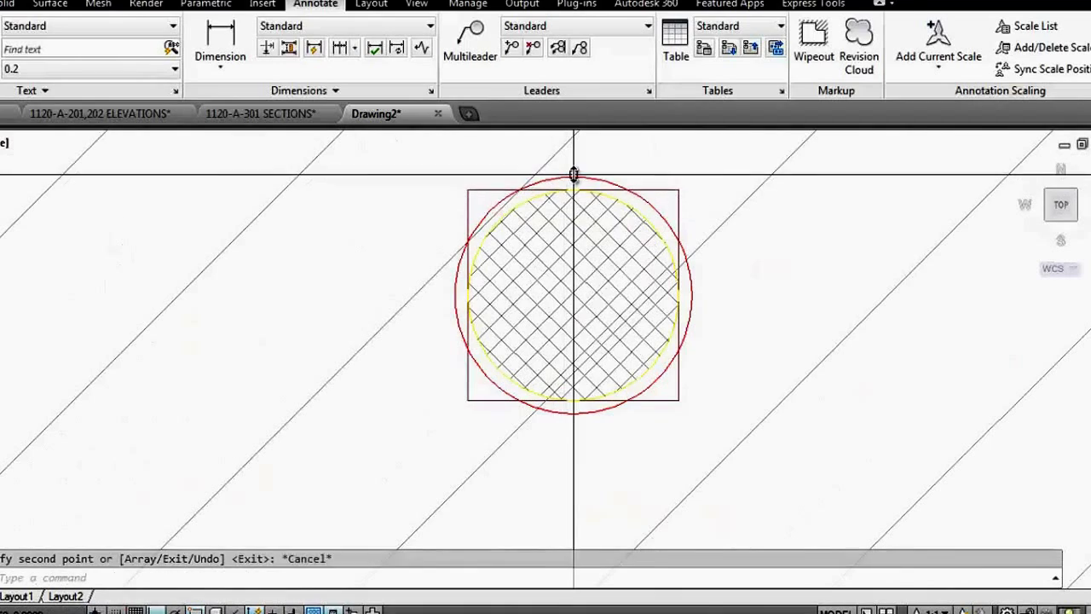
# Step: Select a column circle and grab its top grip, then cancel the reshape
pyautogui.click(574, 176)
pyautogui.click(574, 177)
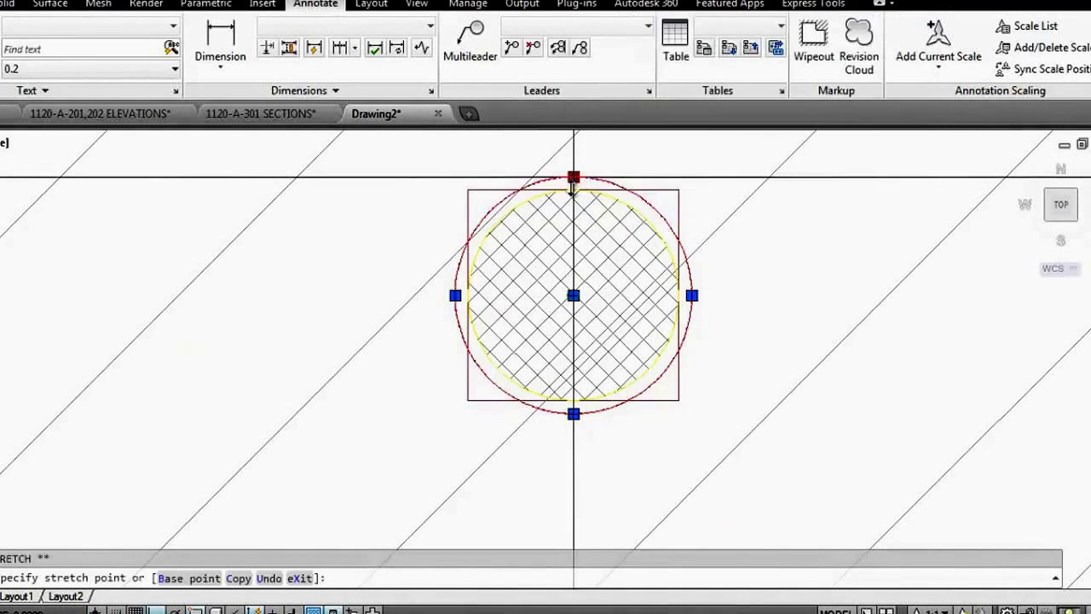
pyautogui.press('Escape')
pyautogui.press('Escape')
pyautogui.scroll(-2, 639, 243)
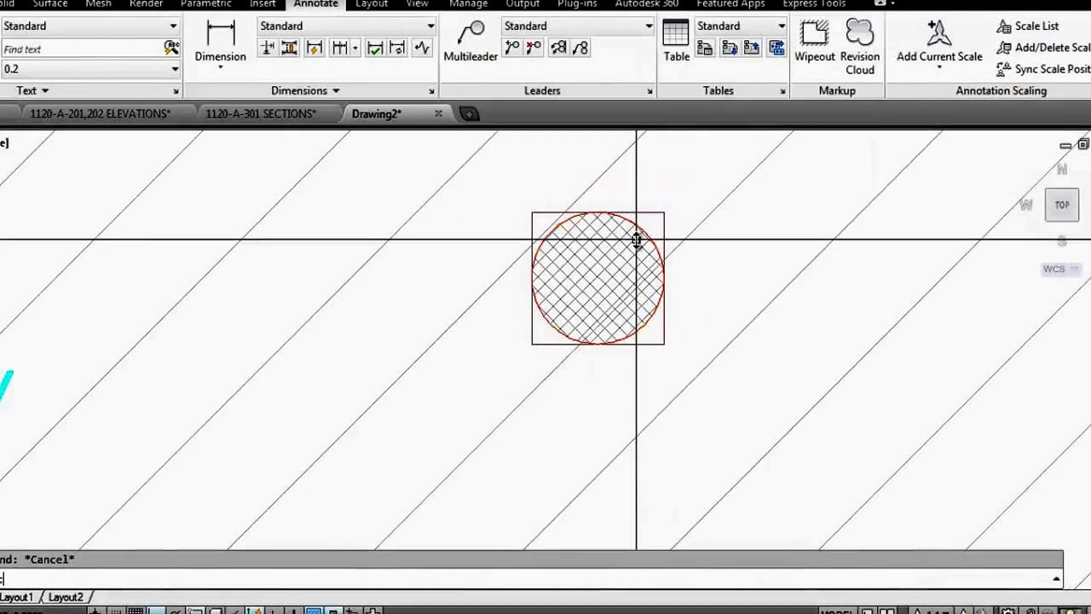
pyautogui.write('opy')
# Step: Copy the hatched column circle from the square's corner to a new position
pyautogui.press('Return')
pyautogui.scroll(2, 631, 234)
pyautogui.scroll(2, 621, 223)
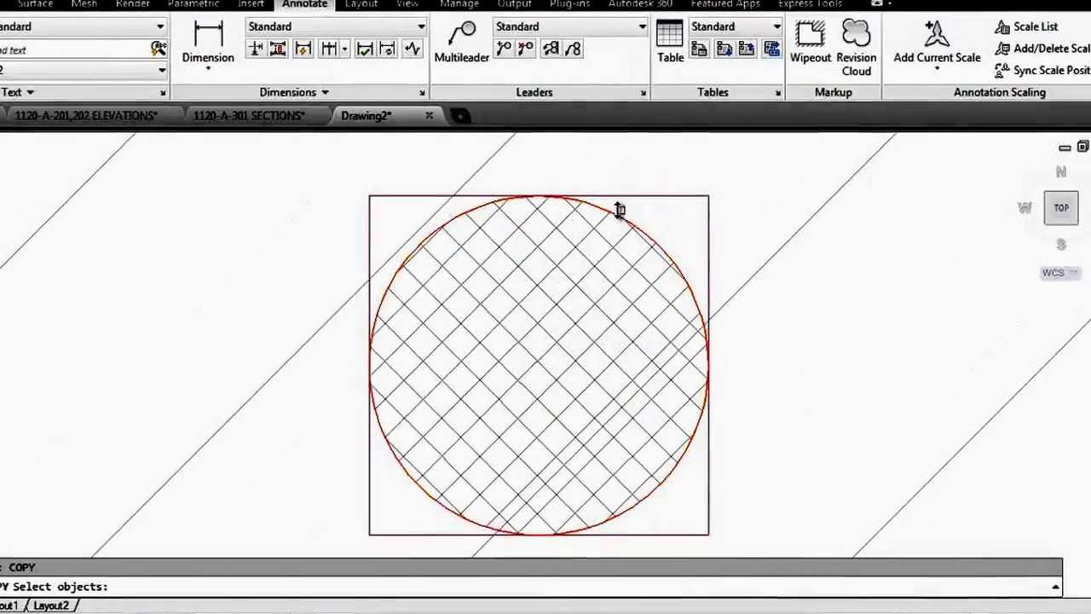
pyautogui.scroll(-5, 719, 261)
pyautogui.press('Return')
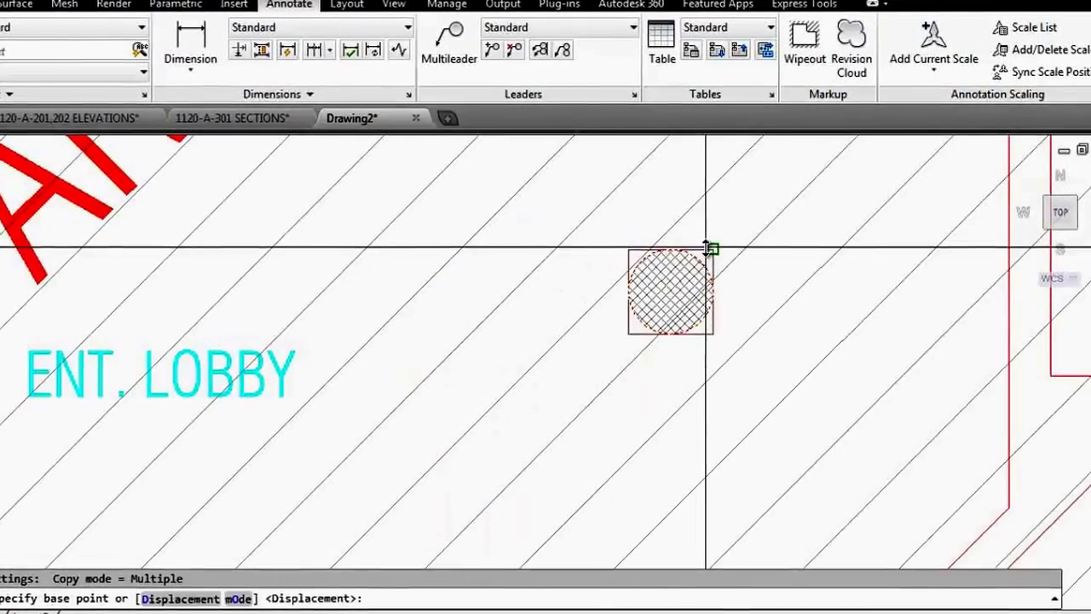
pyautogui.click(712, 247)
pyautogui.scroll(-2, 707, 253)
pyautogui.scroll(-2, 705, 256)
pyautogui.scroll(3, 401, 256)
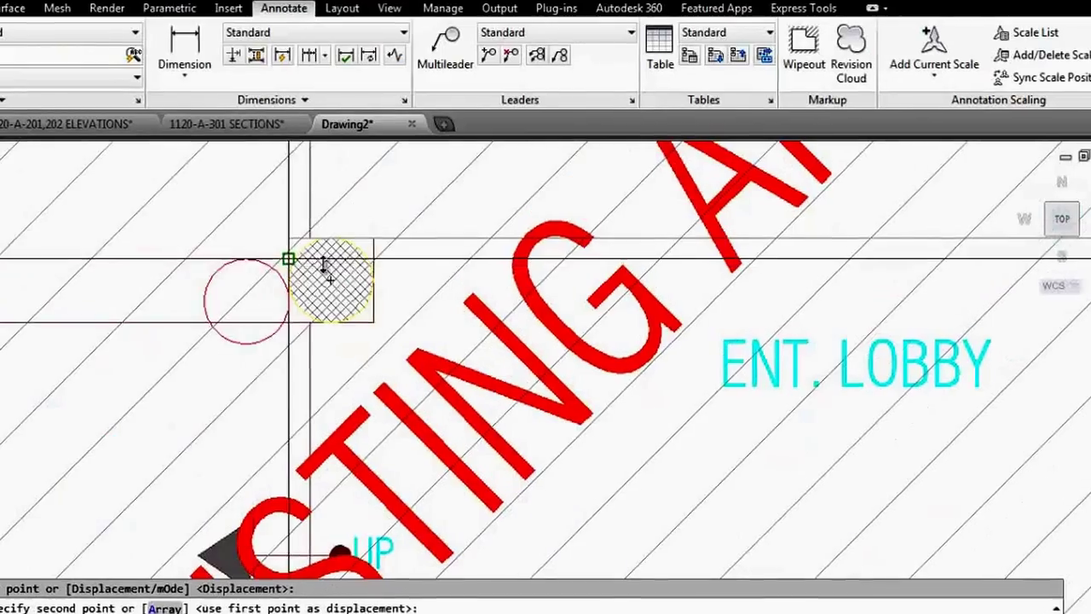
pyautogui.scroll(1, 409, 239)
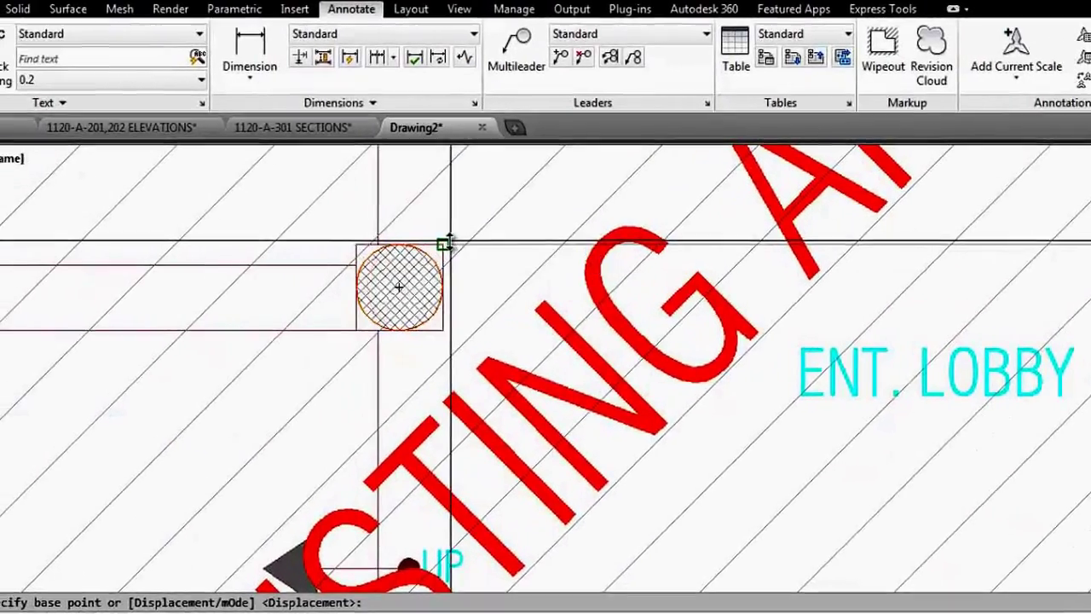
pyautogui.click(445, 243)
pyautogui.click(445, 243)
pyautogui.press('Escape')
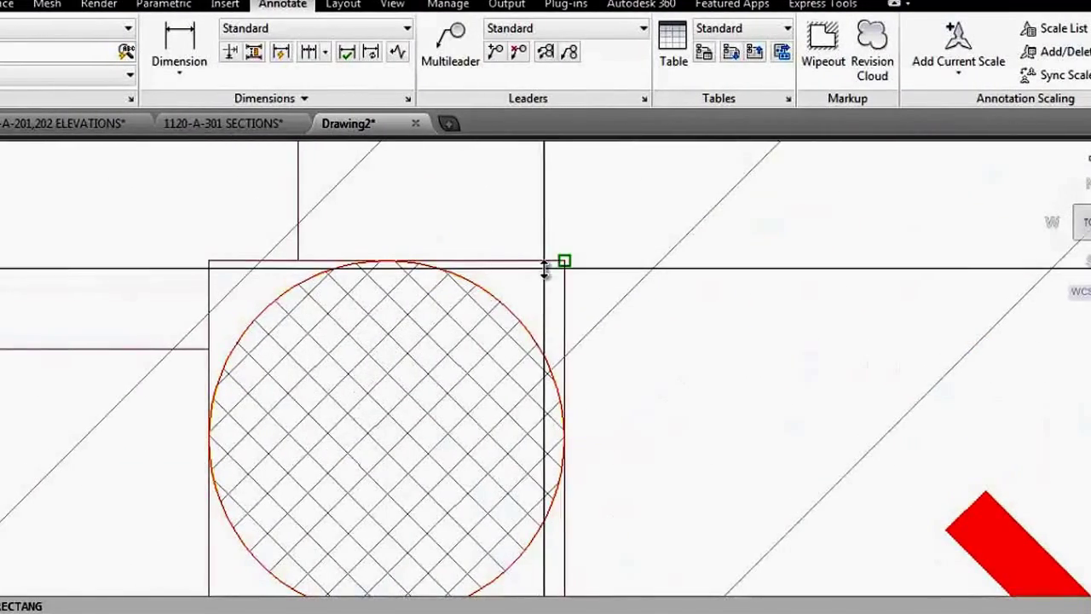
# Step: Start a rectangle at the square's corner, then zoom over to the entrance lobby
pyautogui.click(545, 269)
pyautogui.scroll(-2, 525, 239)
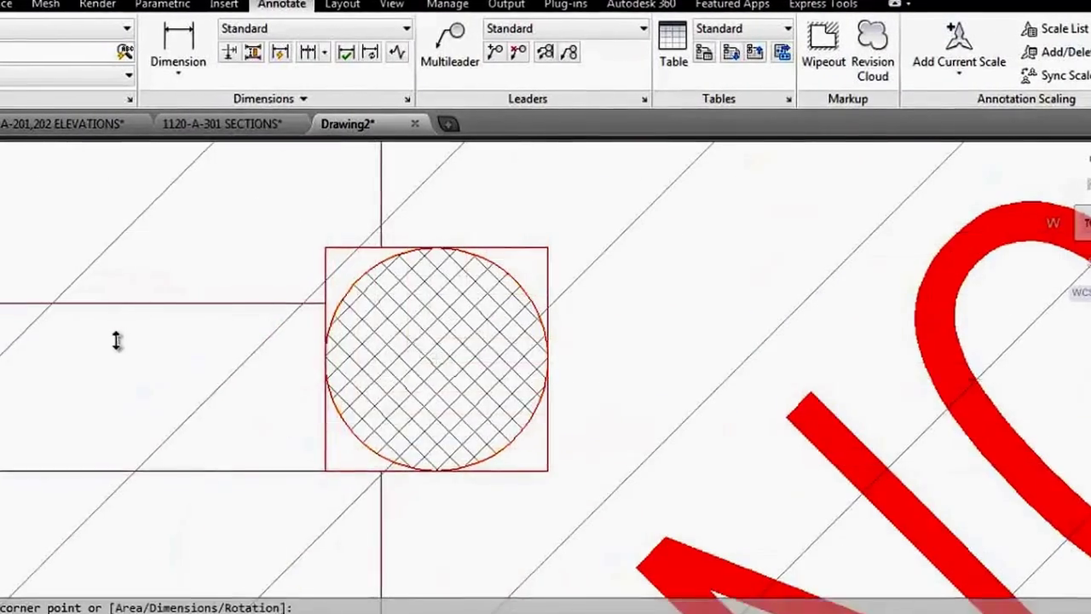
pyautogui.scroll(-3, 117, 340)
pyautogui.scroll(4, 818, 321)
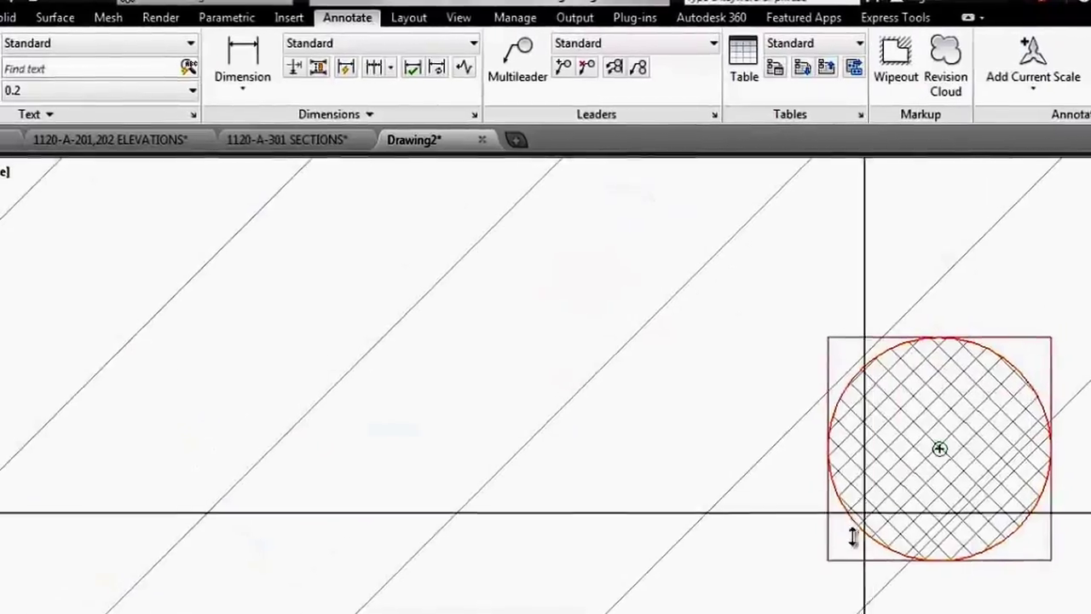
pyautogui.scroll(-3, 844, 563)
pyautogui.scroll(-2, 528, 364)
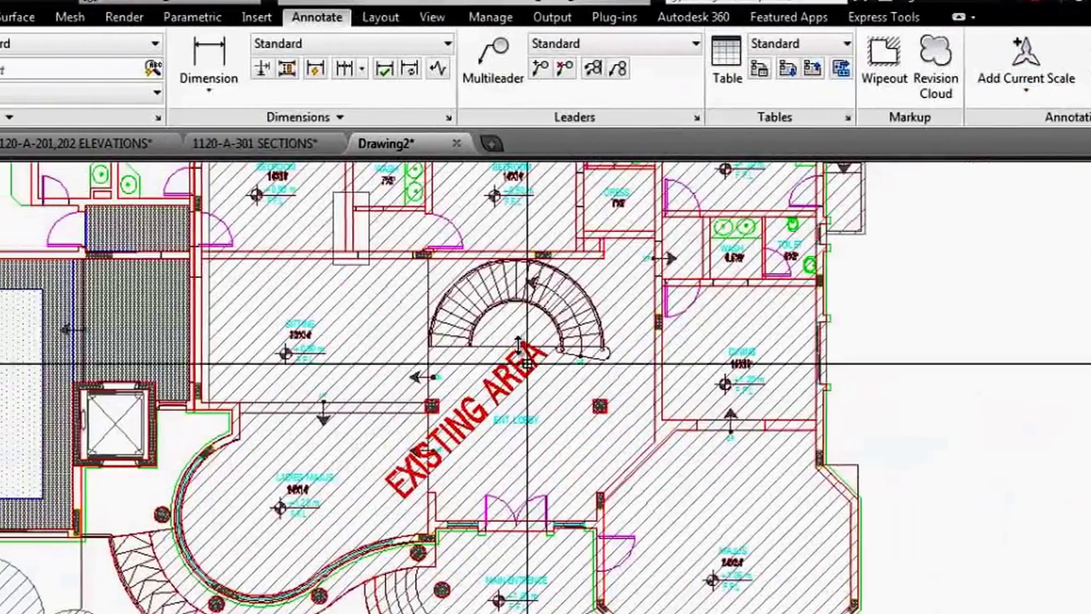
pyautogui.scroll(4, 529, 364)
pyautogui.scroll(-2, 478, 375)
pyautogui.scroll(-4, 423, 402)
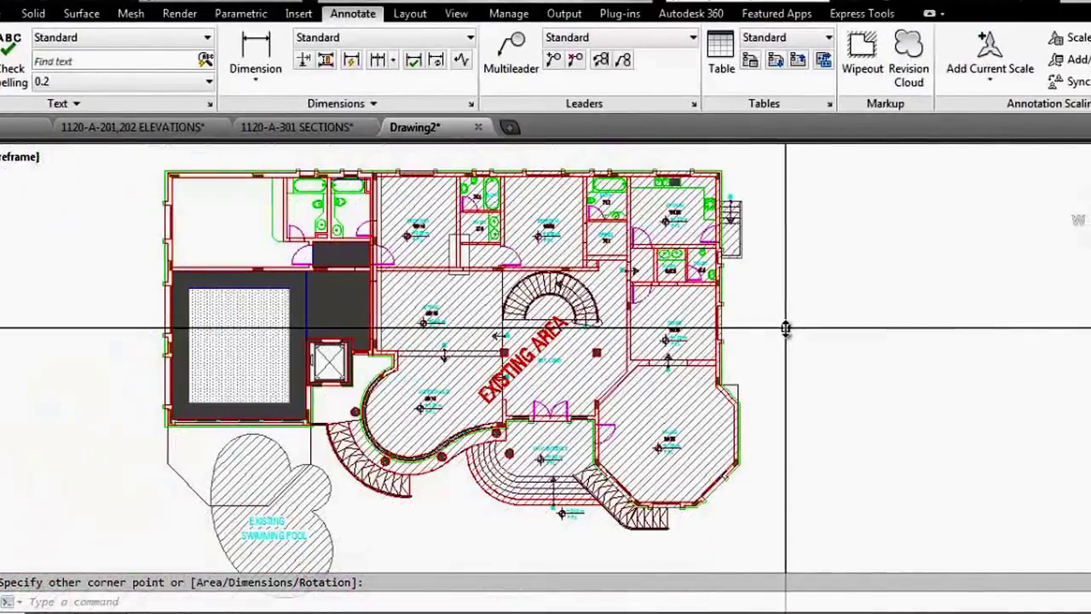
pyautogui.scroll(5, 519, 367)
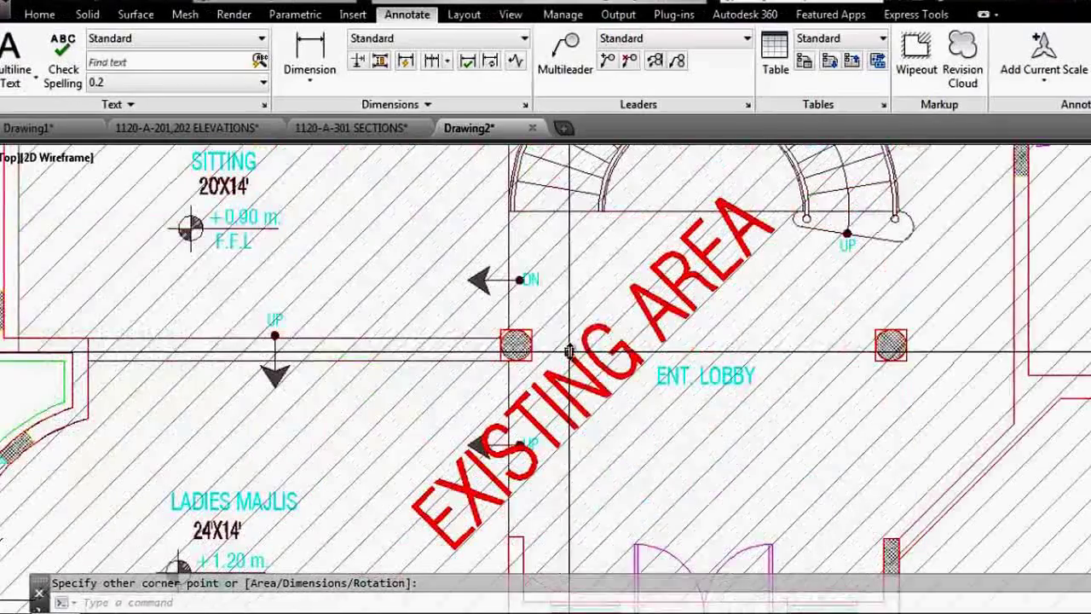
# Step: Abandon erasing the EXISTING AREA label and explode the lobby hatch instead
pyautogui.click(631, 291)
pyautogui.press('Escape')
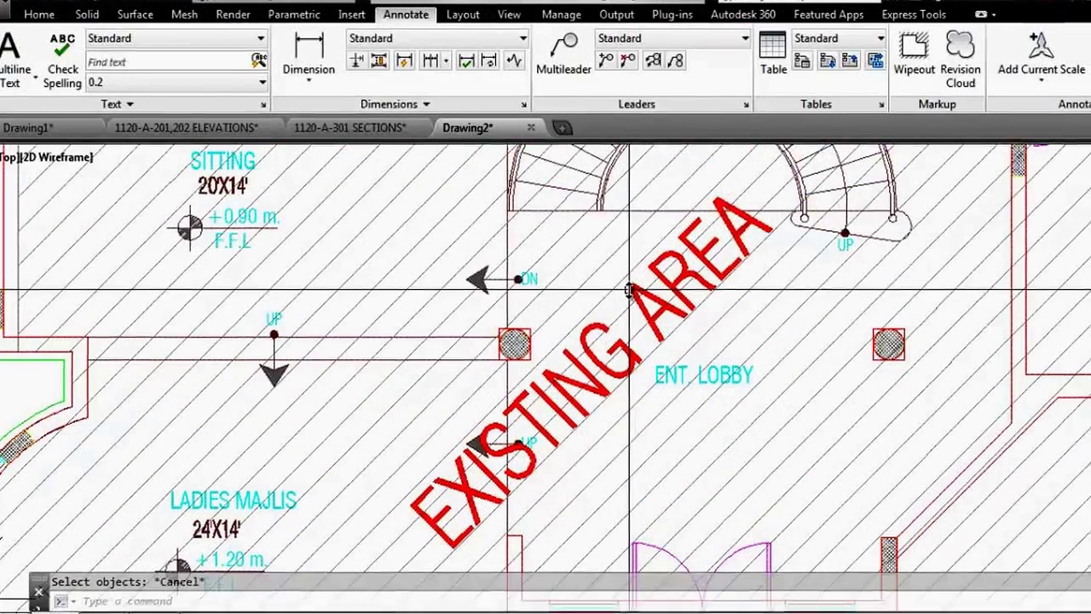
pyautogui.write('x')
pyautogui.press('Return')
pyautogui.click(622, 288)
pyautogui.press('Return')
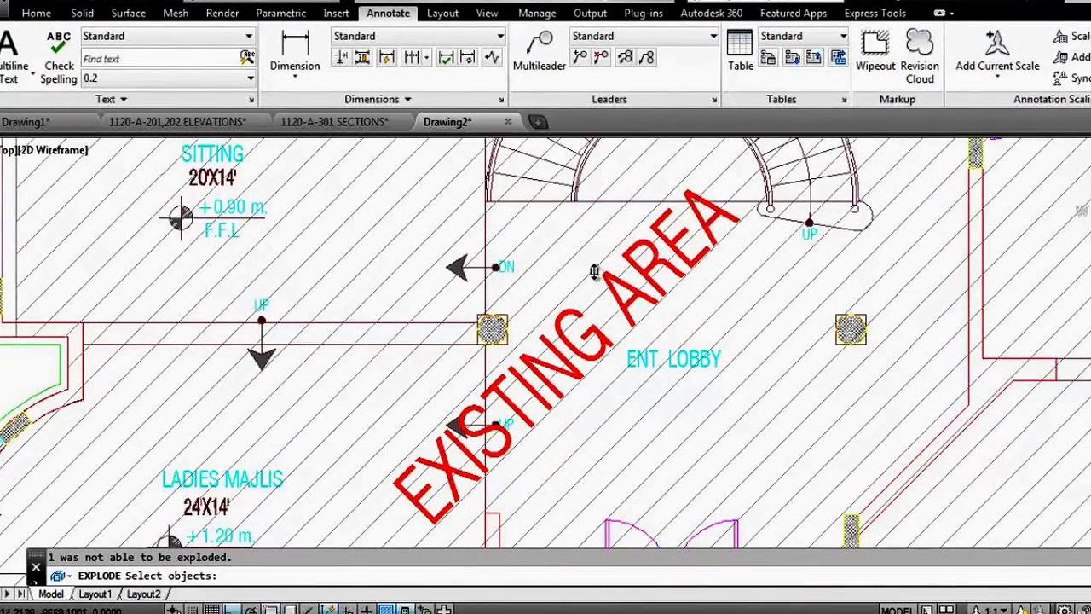
# Step: Erase the diagonal EXISTING AREA text with the E command
pyautogui.click(596, 272)
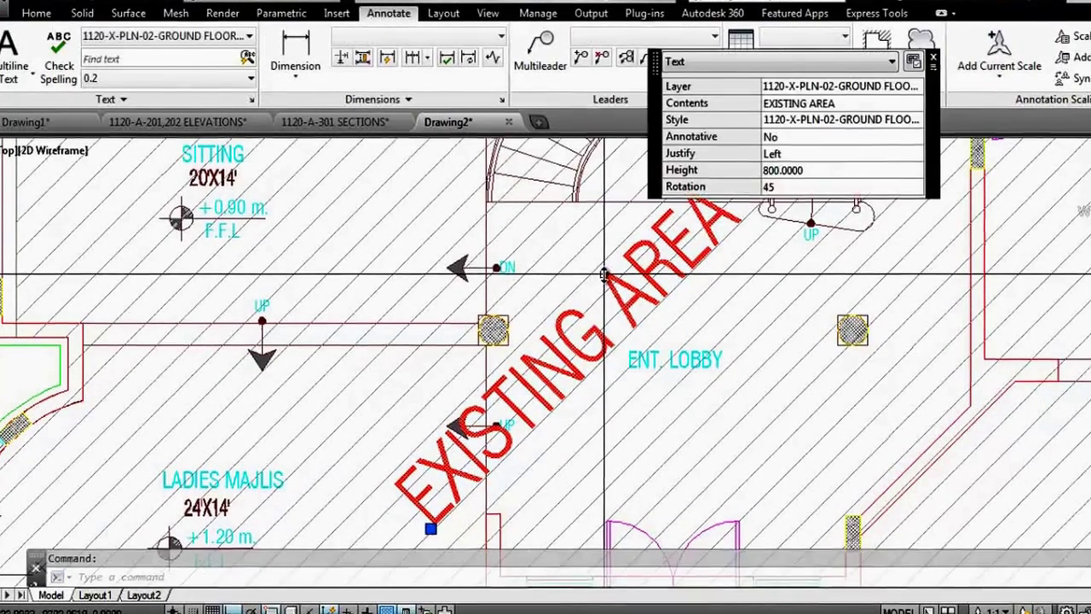
pyautogui.write('e')
pyautogui.press('Return')
pyautogui.scroll(-5, 601, 274)
pyautogui.scroll(5, 534, 308)
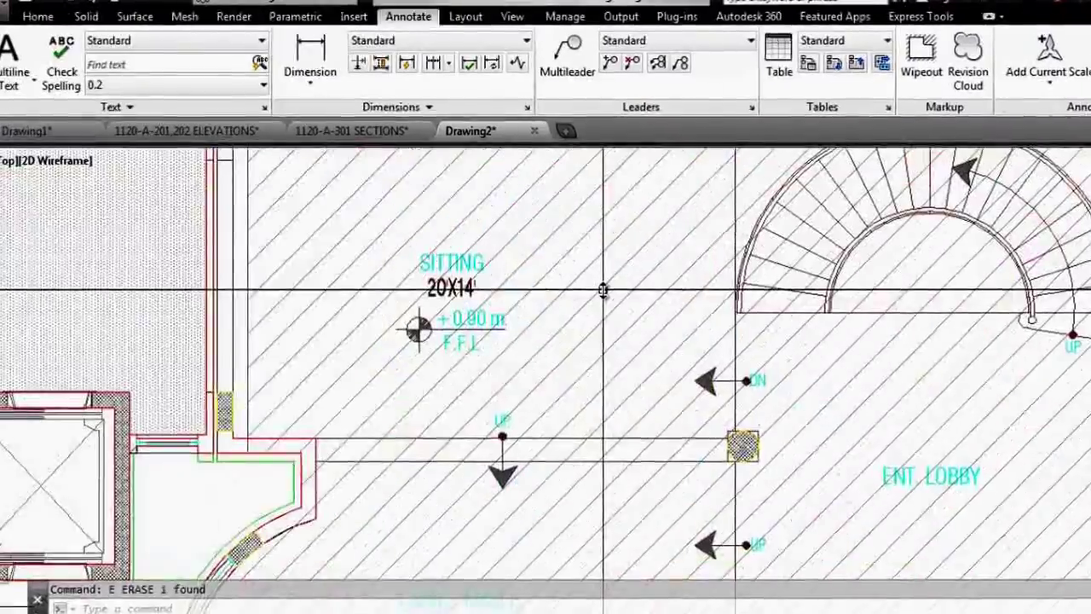
pyautogui.scroll(-1, 603, 289)
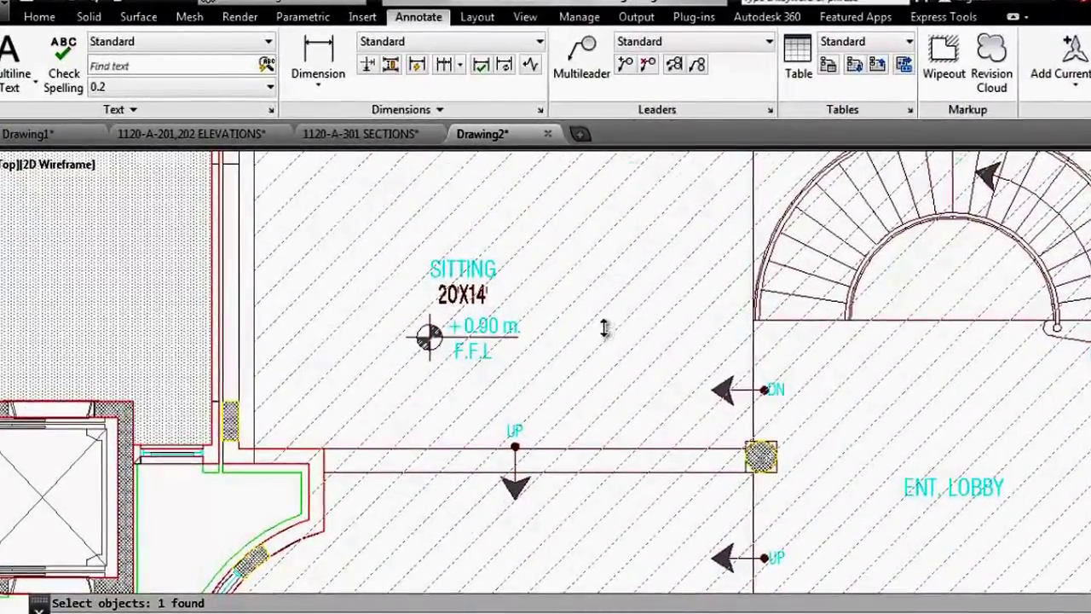
pyautogui.scroll(-5, 597, 324)
pyautogui.scroll(1, 604, 325)
pyautogui.scroll(3, 604, 324)
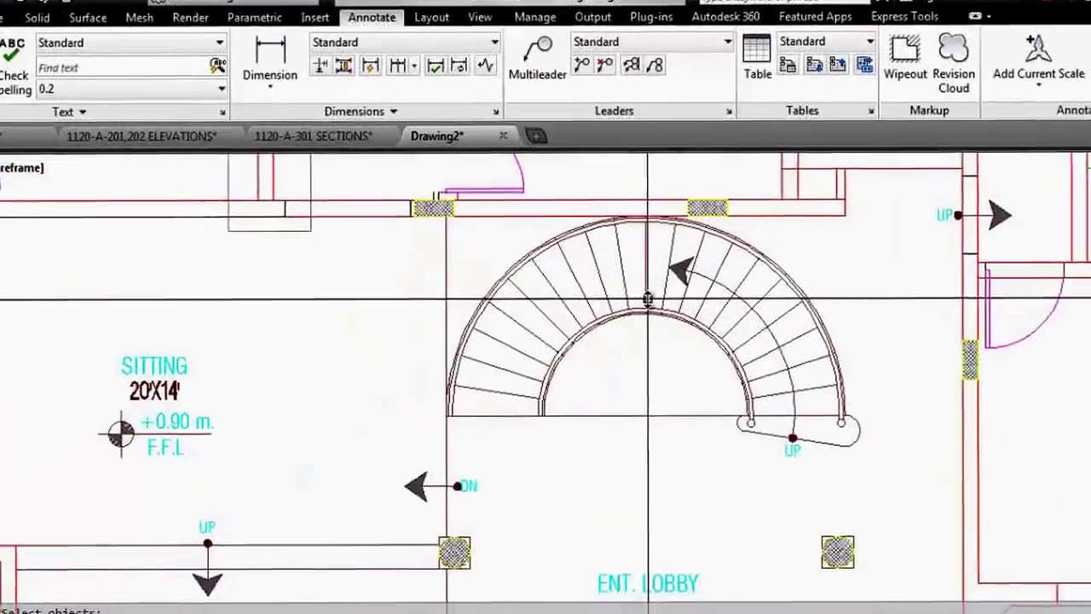
# Step: Zoom around the plan, briefly selecting and deselecting the swimming pool outline
pyautogui.scroll(-3, 511, 307)
pyautogui.scroll(3, 416, 298)
pyautogui.scroll(-4, 417, 294)
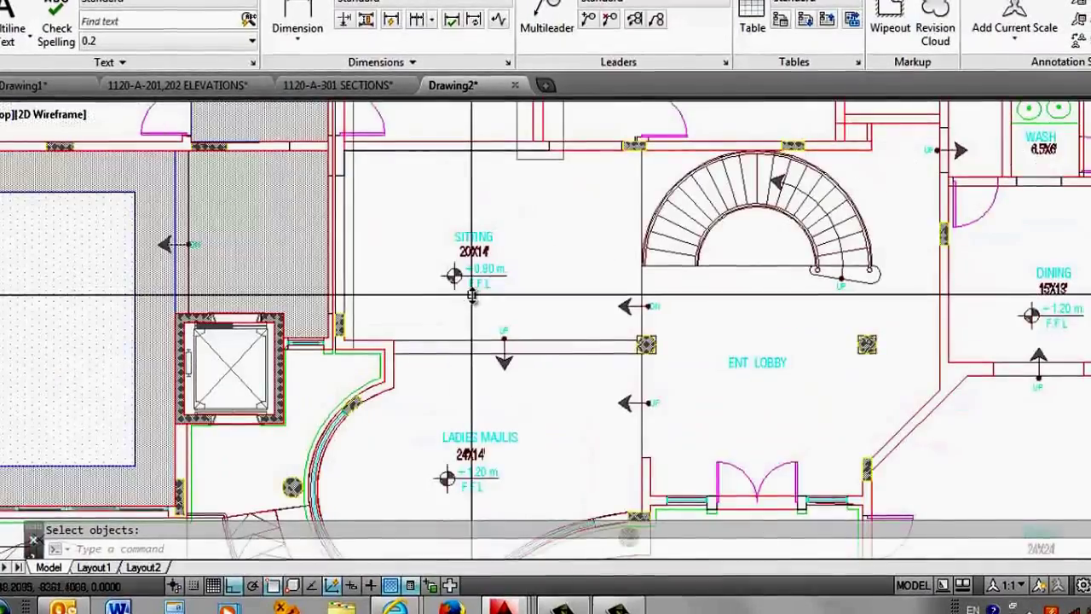
pyautogui.scroll(-2, 397, 290)
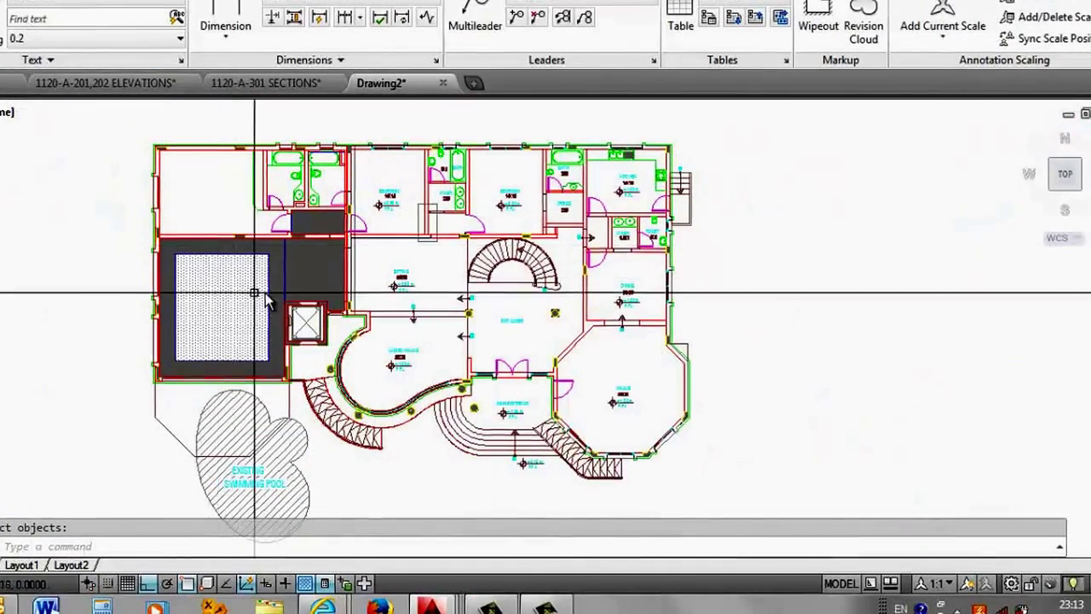
pyautogui.scroll(3, 176, 473)
pyautogui.scroll(2, 179, 443)
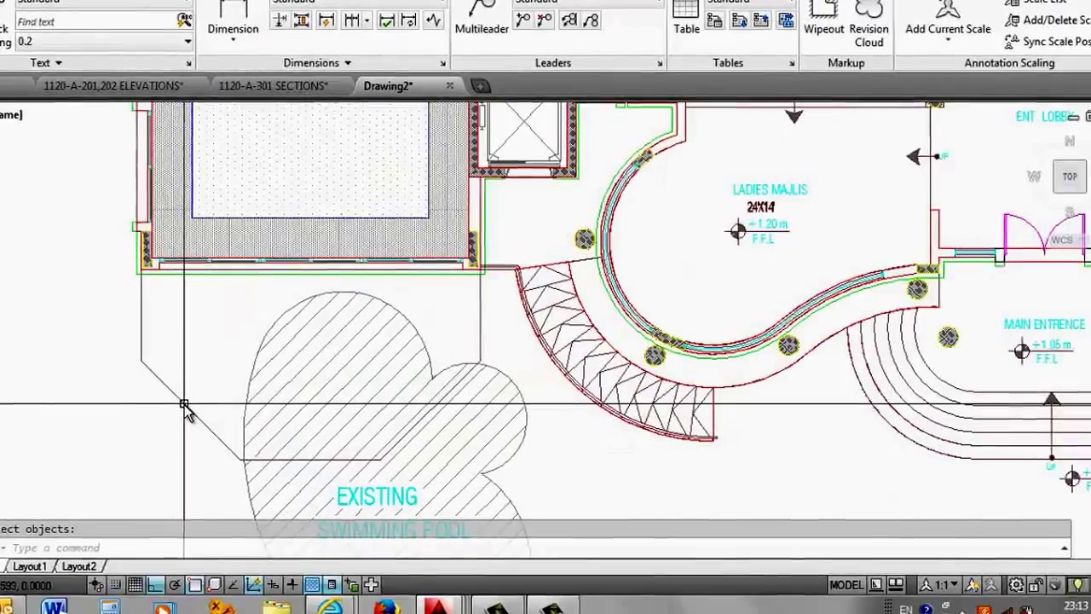
pyautogui.click(184, 406)
pyautogui.press('Escape')
pyautogui.scroll(-2, 192, 401)
pyautogui.scroll(-2, 210, 385)
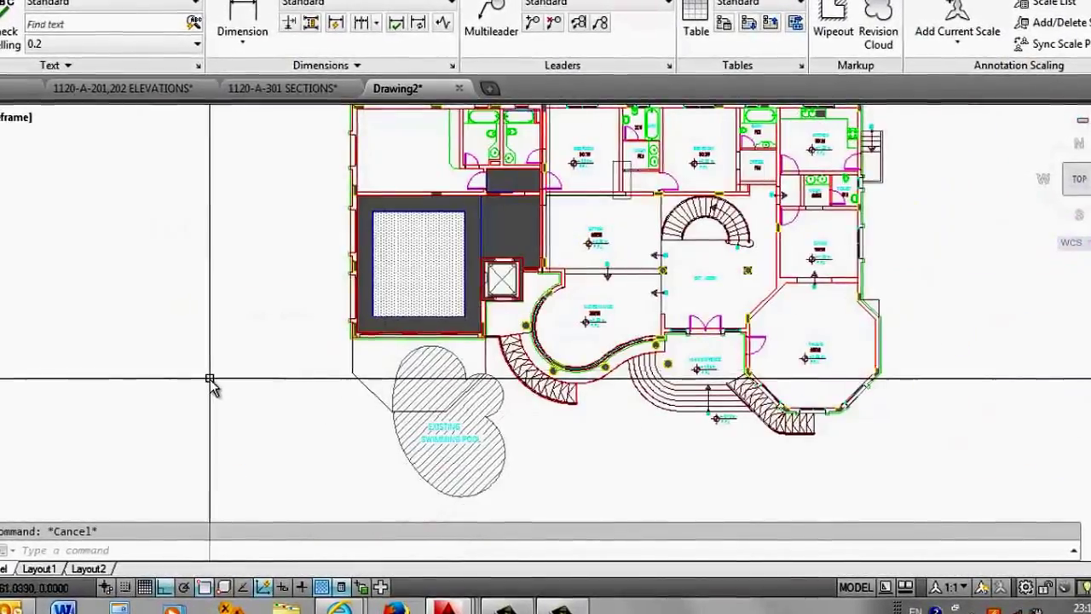
pyautogui.scroll(-2, 218, 374)
pyautogui.scroll(4, 287, 256)
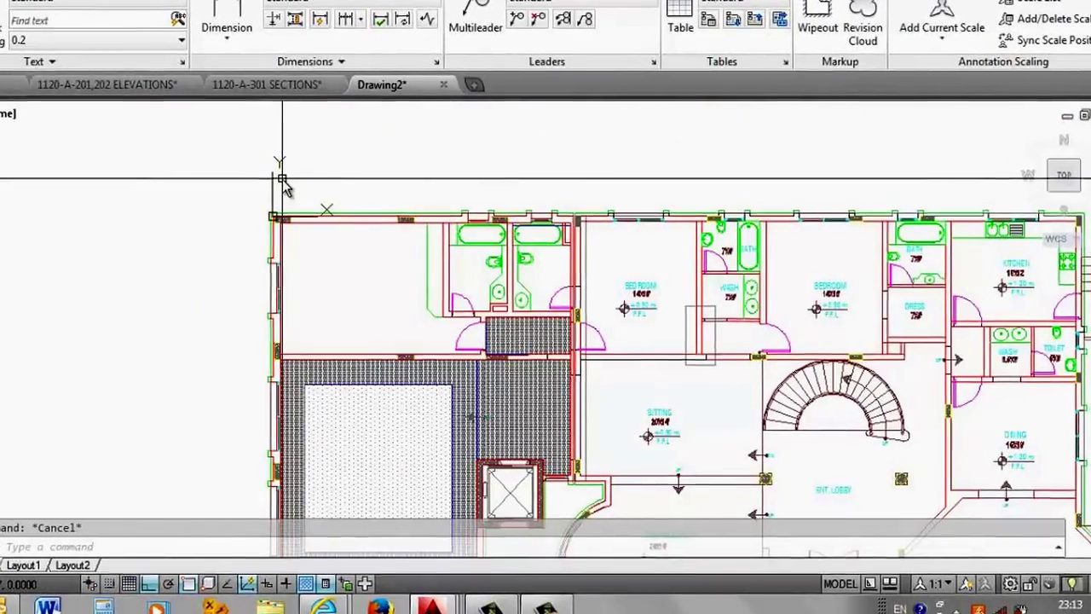
# Step: In Layer Properties Manager, lock every layer, then unlock only 3D-Model
pyautogui.write('la')
pyautogui.press('Return')
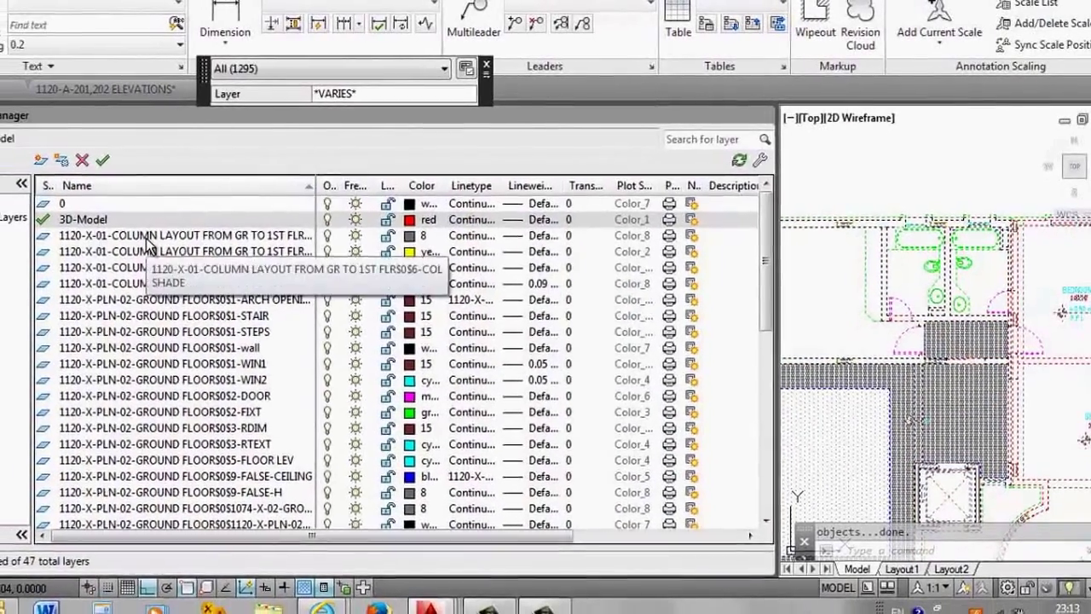
pyautogui.click(102, 247)
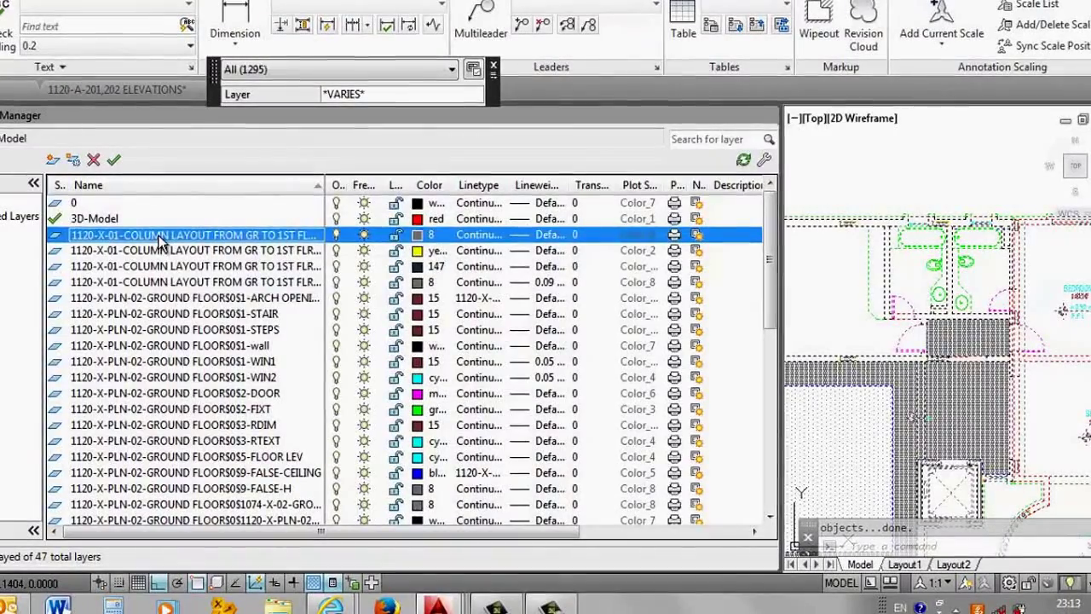
pyautogui.hotkey('ctrl', 'a')
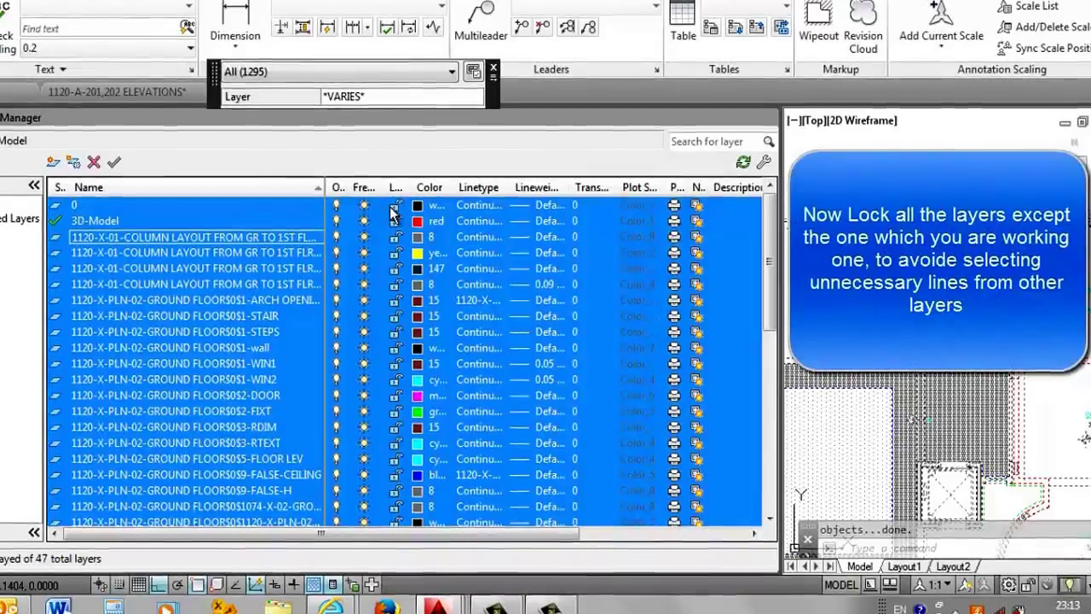
pyautogui.click(393, 208)
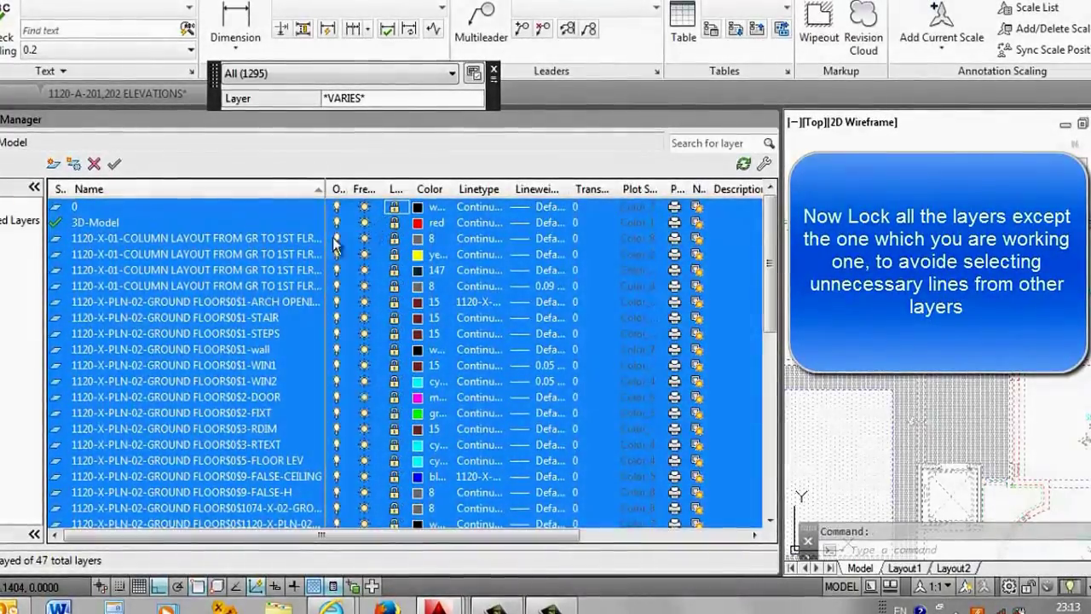
pyautogui.click(394, 223)
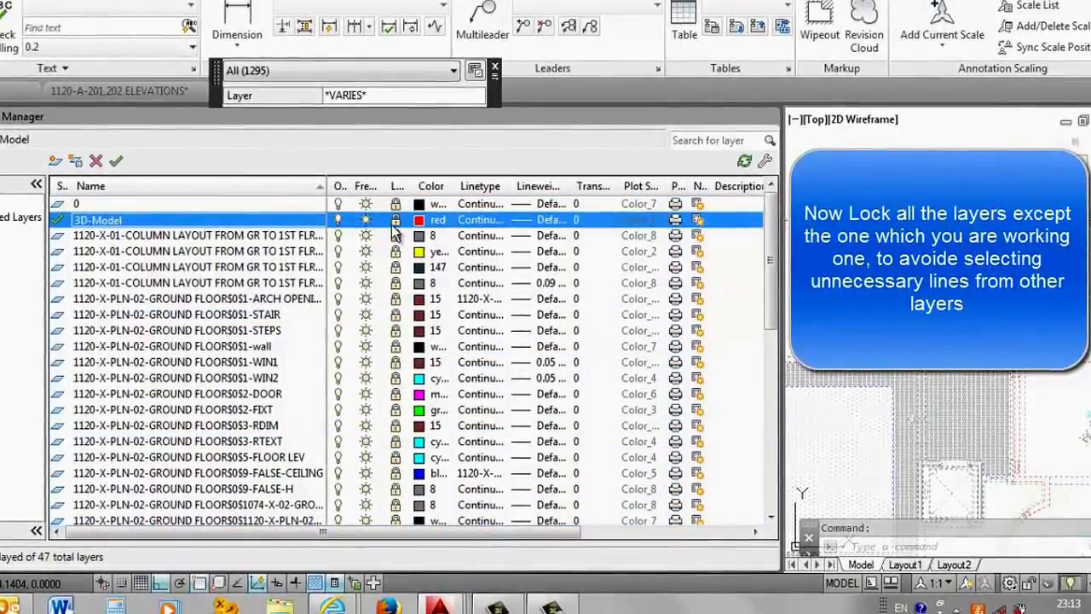
pyautogui.click(394, 220)
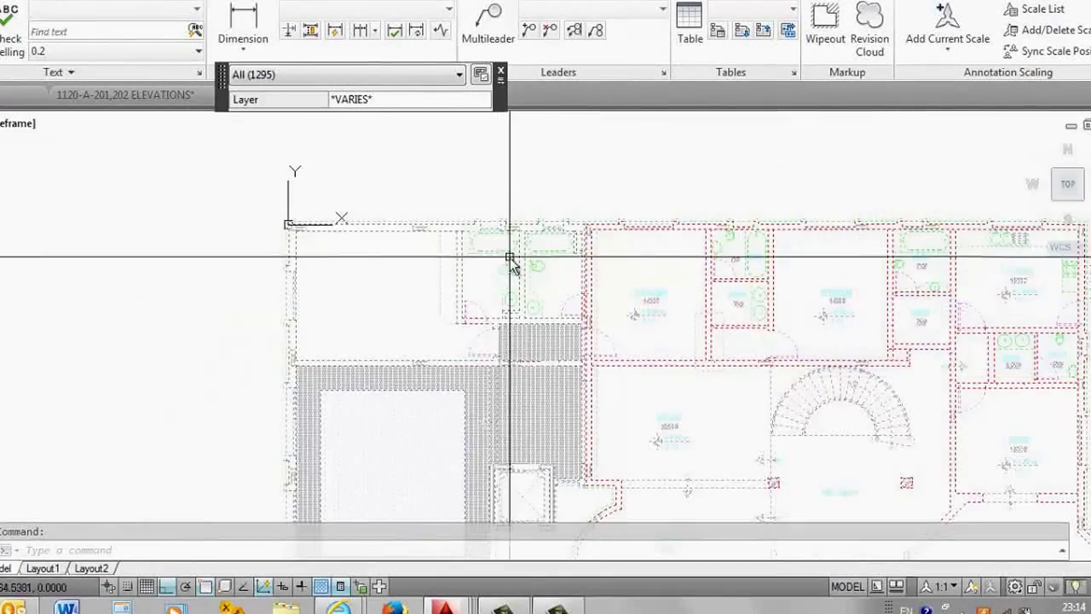
# Step: Zoom out and drag with 3D Orbit from the View tab to tilt the plan isometrically
pyautogui.scroll(5, 478, 228)
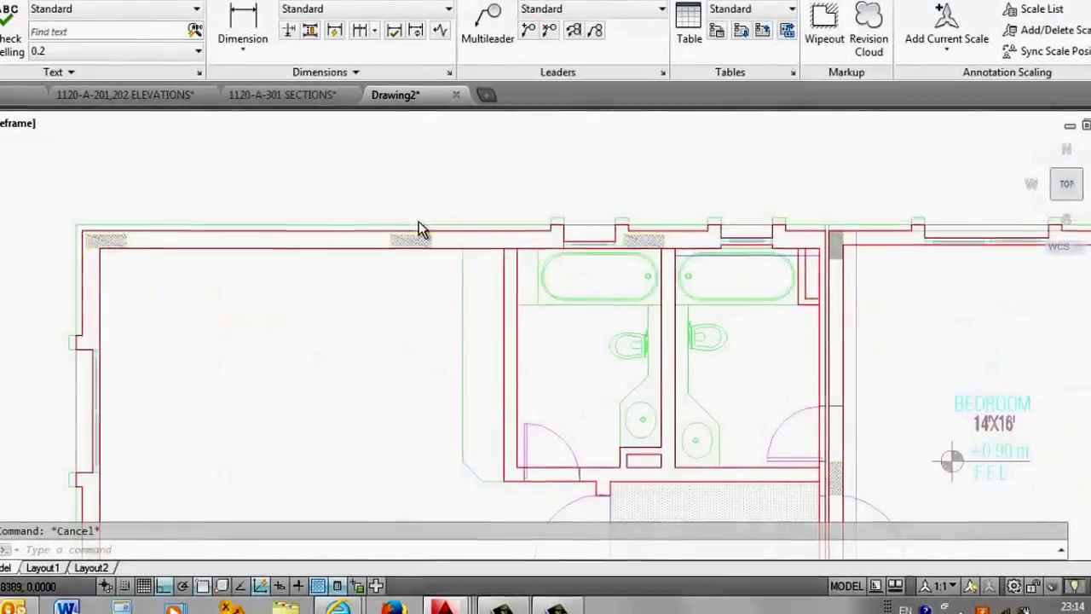
pyautogui.scroll(-4, 419, 219)
pyautogui.scroll(-5, 363, 205)
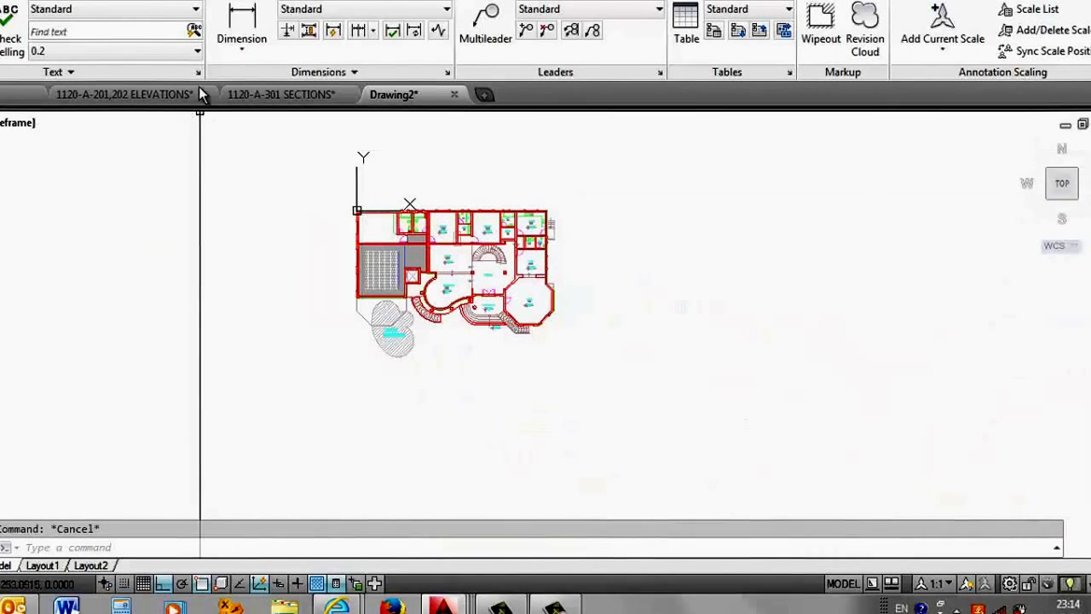
pyautogui.click(445, 3)
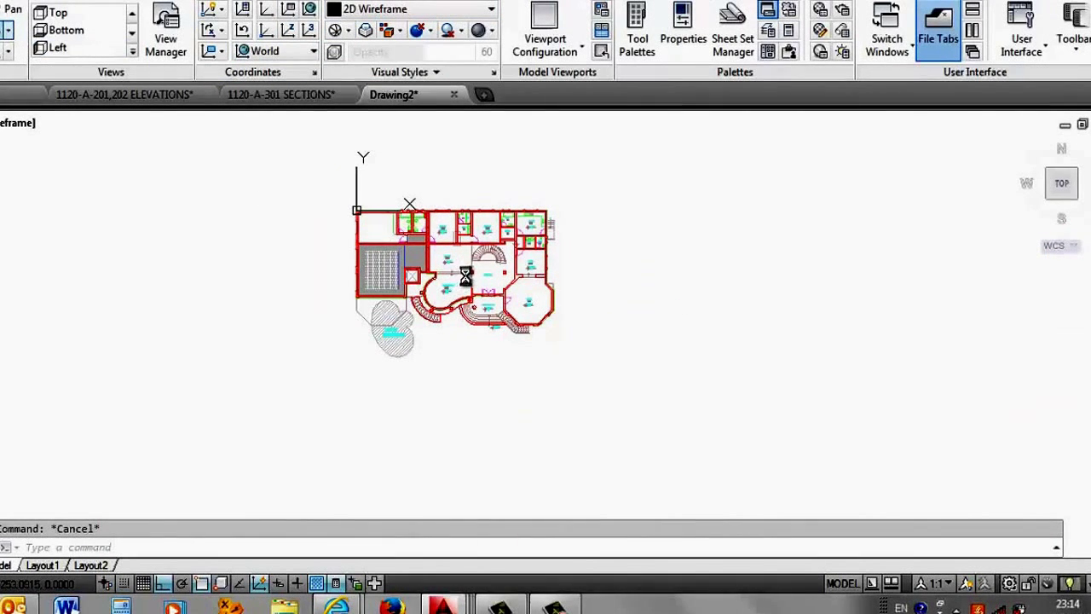
pyautogui.moveTo(427, 296)
pyautogui.keyDown('shift'); pyautogui.mouseDown(button='middle')
pyautogui.moveTo(439, 318)
pyautogui.moveTo(346, 271)
pyautogui.moveTo(435, 304)
pyautogui.moveTo(698, 364)
pyautogui.mouseUp(button='middle'); pyautogui.keyUp('shift')
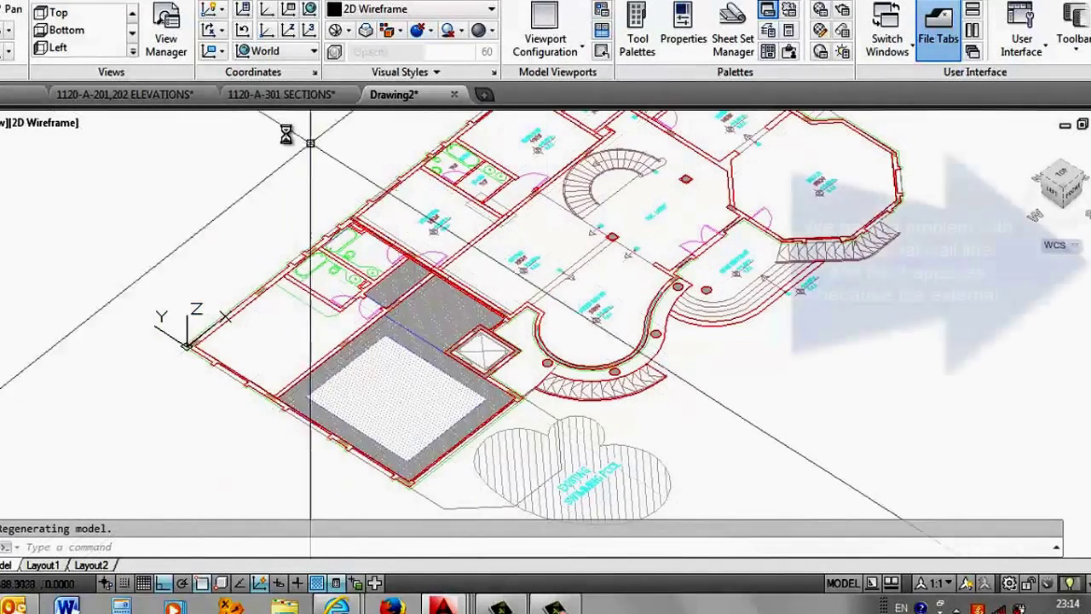
# Step: On the ELEVATIONS drawing, place the 8700 building-height dimension, then cancel the command
pyautogui.click(151, 96)
pyautogui.scroll(-2, 339, 223)
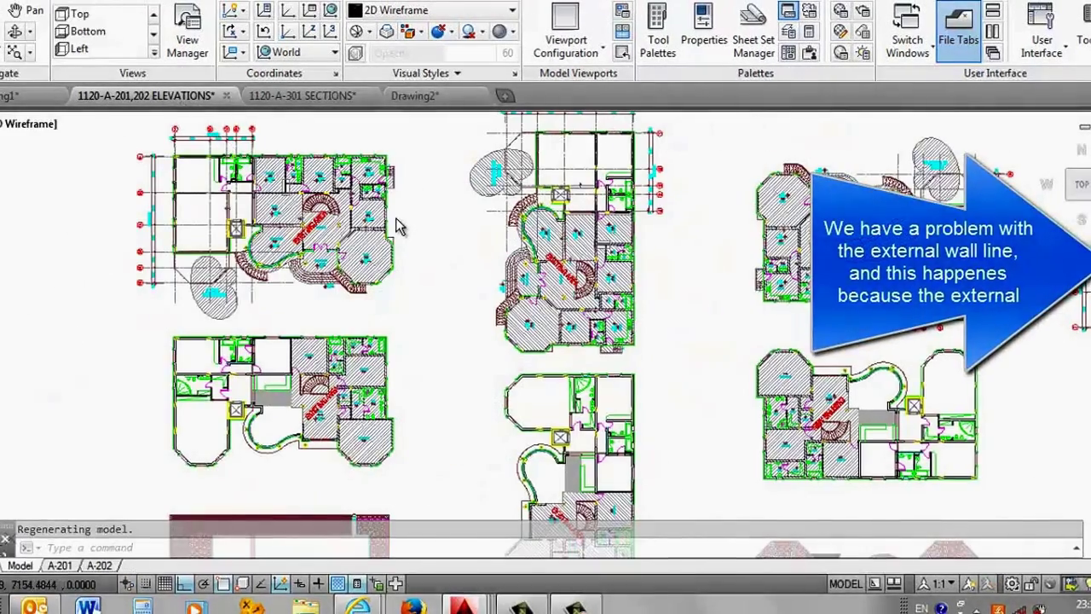
pyautogui.scroll(-3, 397, 224)
pyautogui.scroll(-2, 414, 231)
pyautogui.scroll(3, 372, 232)
pyautogui.scroll(2, 373, 231)
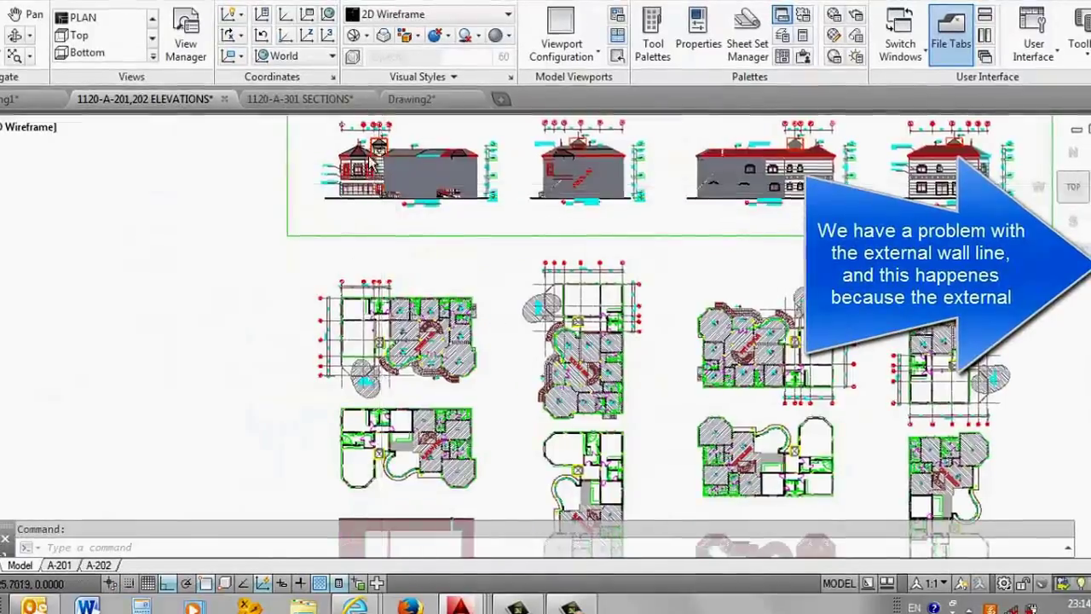
pyautogui.scroll(3, 373, 232)
pyautogui.scroll(2, 373, 232)
pyautogui.click(687, 273)
pyautogui.scroll(-3, 674, 265)
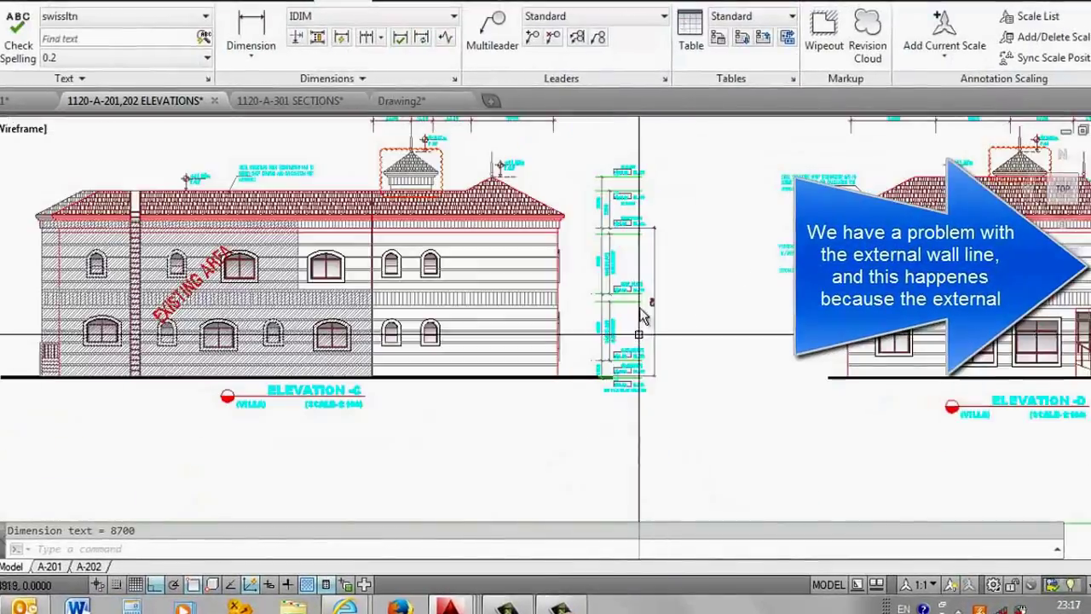
pyautogui.scroll(3, 609, 239)
pyautogui.scroll(-3, 463, 255)
pyautogui.scroll(1, 897, 258)
pyautogui.scroll(-3, 896, 258)
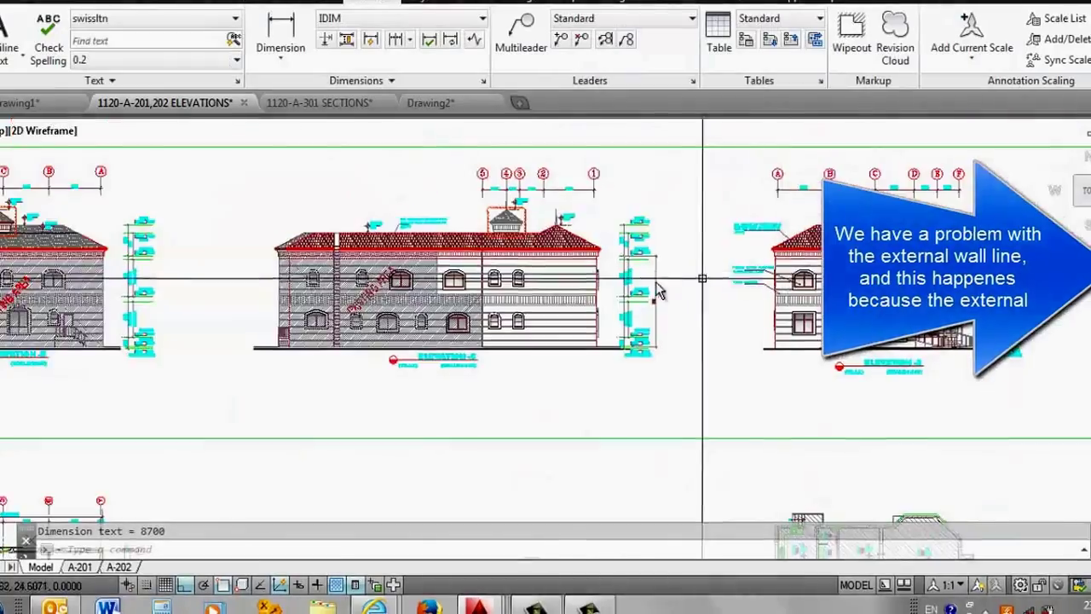
pyautogui.scroll(-2, 701, 276)
pyautogui.press('Escape')
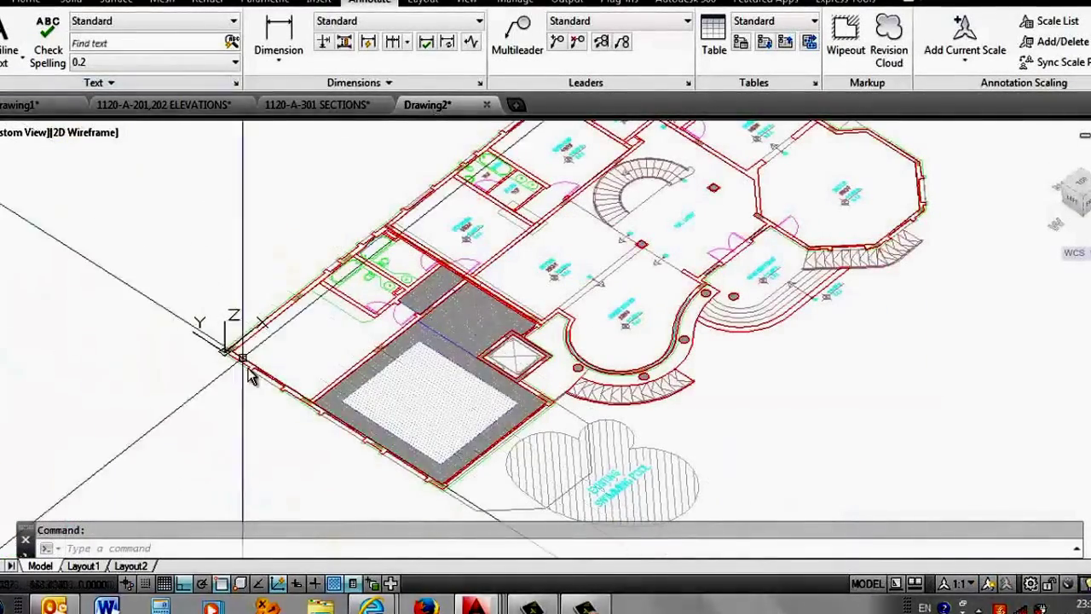
# Step: Extrude the outer and inner wall polylines to a height of 8700
pyautogui.scroll(4, 249, 376)
pyautogui.write('t')
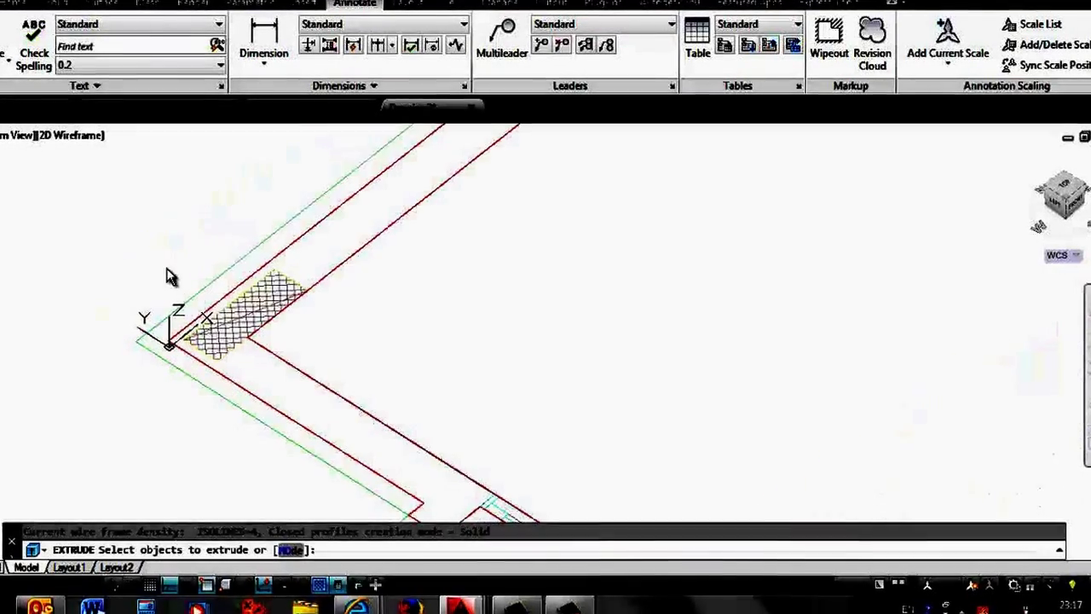
pyautogui.click(281, 423)
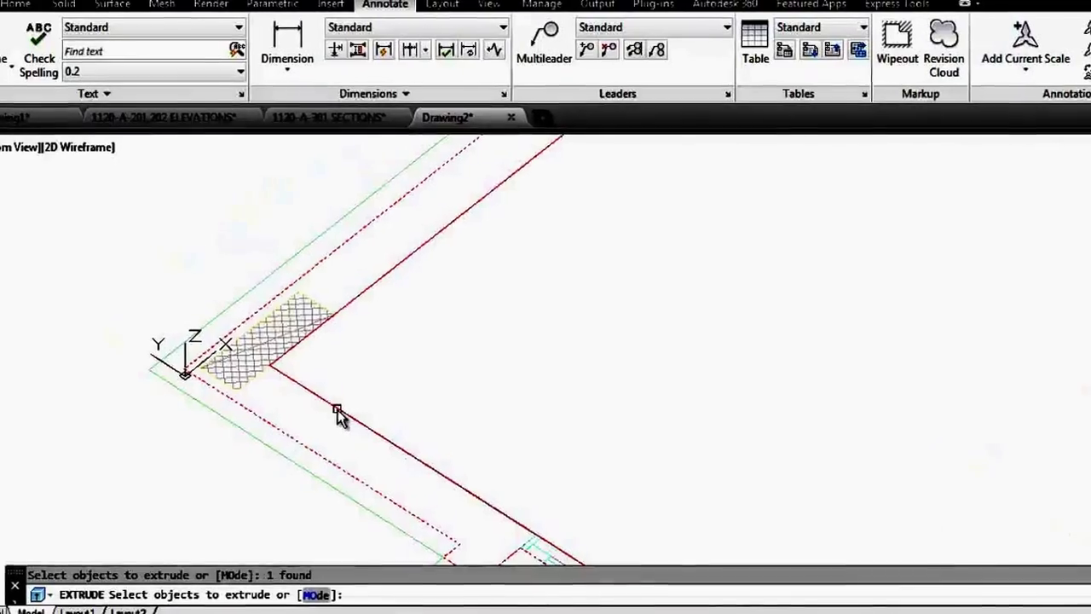
pyautogui.click(333, 406)
pyautogui.scroll(-5, 179, 365)
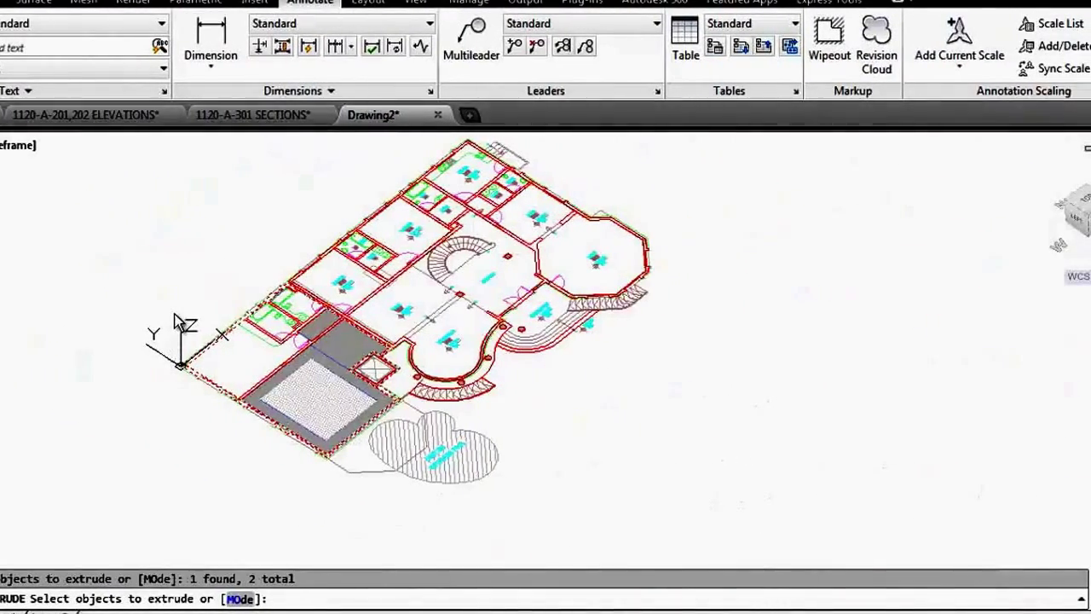
pyautogui.press('Return')
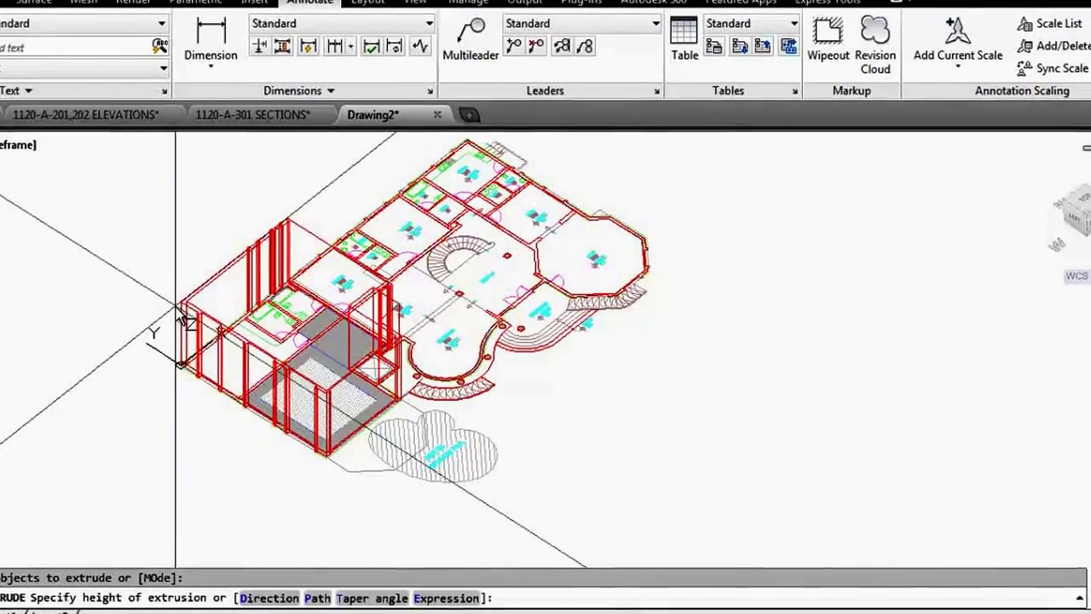
pyautogui.write('8700')
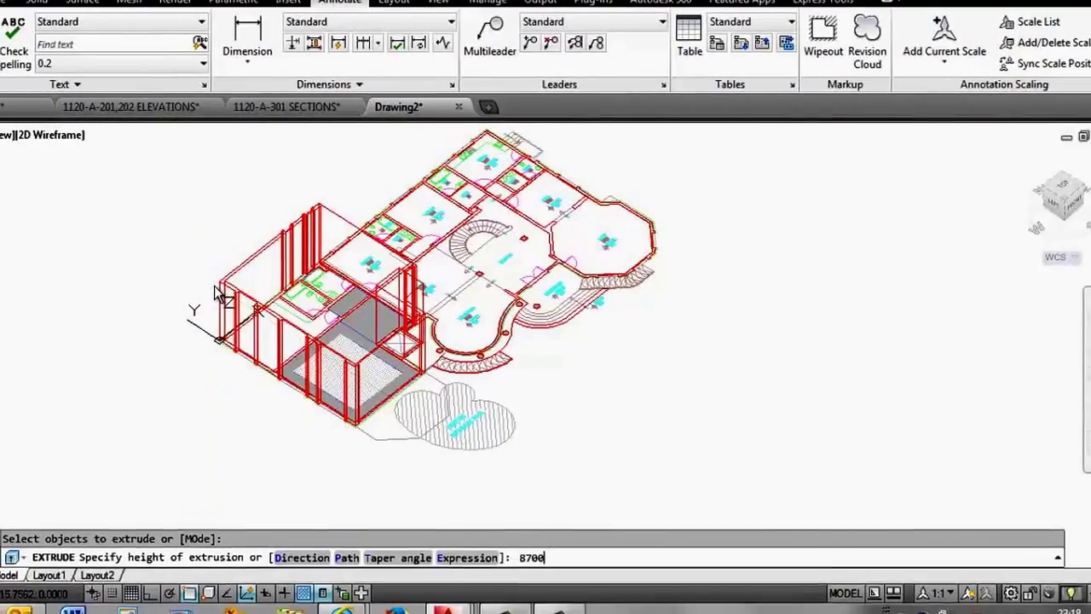
pyautogui.press('Return')
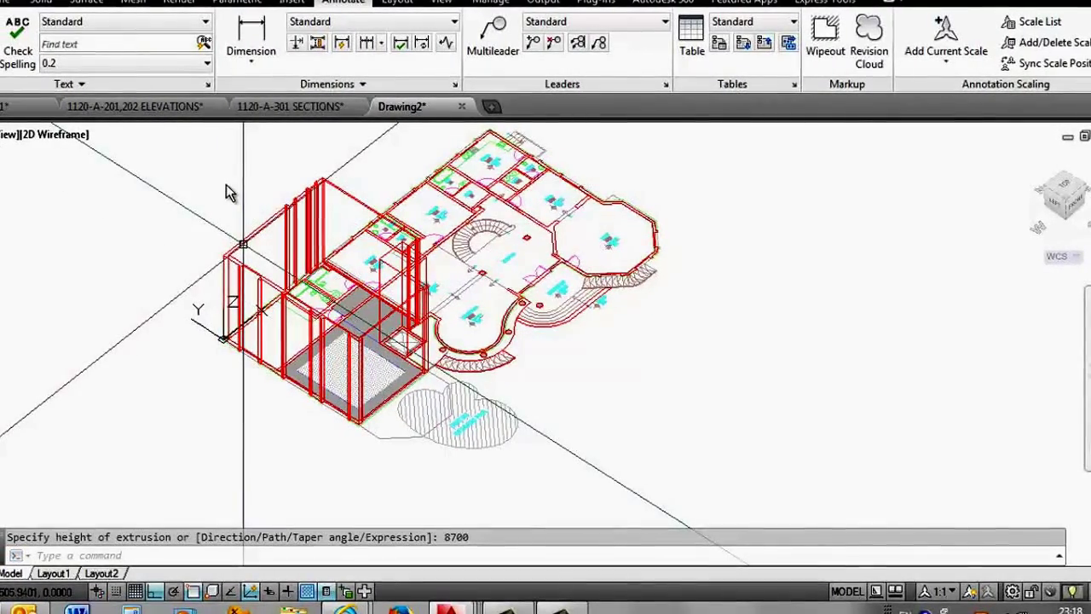
pyautogui.scroll(3, 223, 188)
pyautogui.scroll(3, 213, 216)
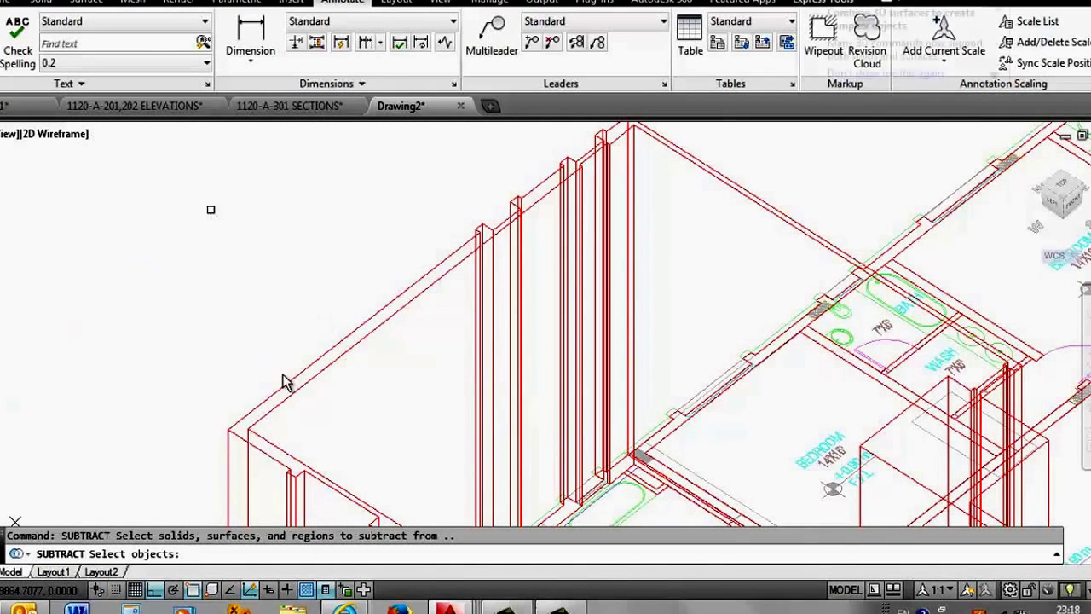
# Step: Subtract the inner wall solid from the outer wall solid
pyautogui.scroll(3, 341, 396)
pyautogui.click(349, 397)
pyautogui.press('Return')
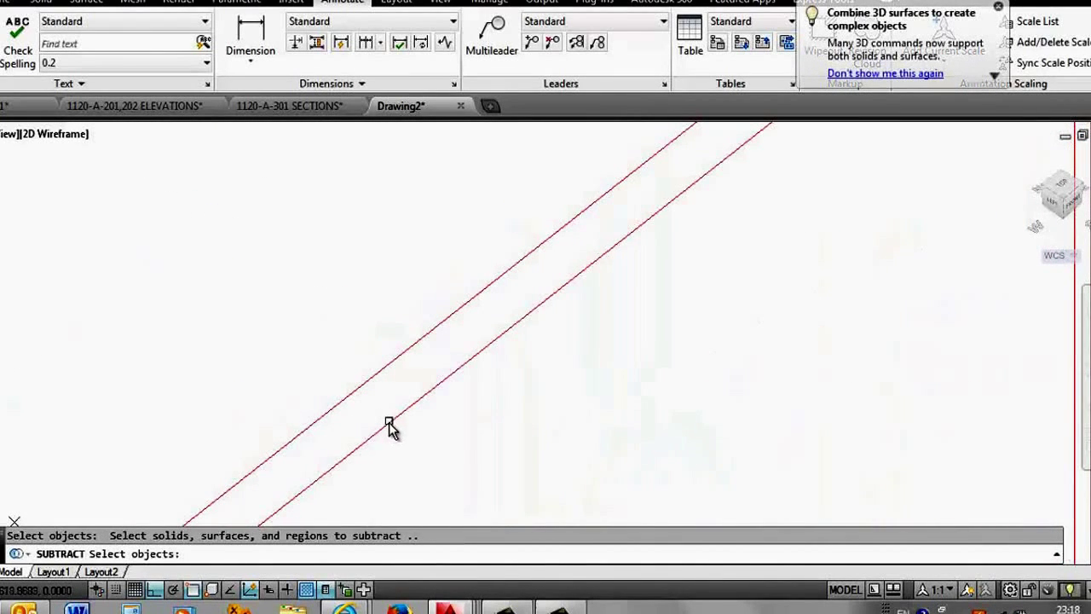
pyautogui.press('Return')
pyautogui.scroll(-3, 328, 307)
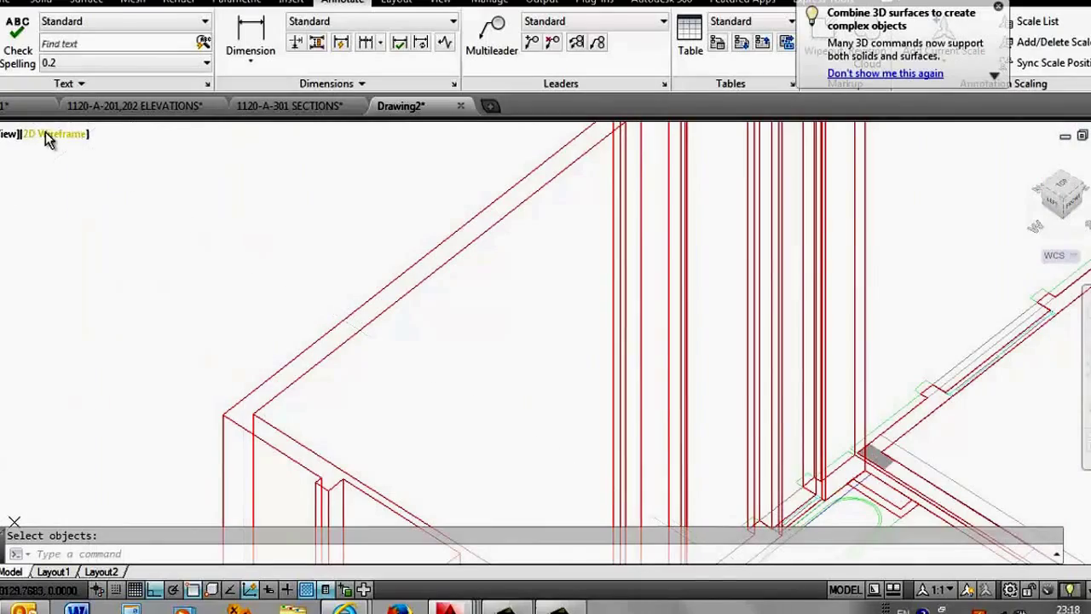
# Step: Switch the visual style to Conceptual and orbit the building to a new angle
pyautogui.click(49, 139)
pyautogui.click(107, 196)
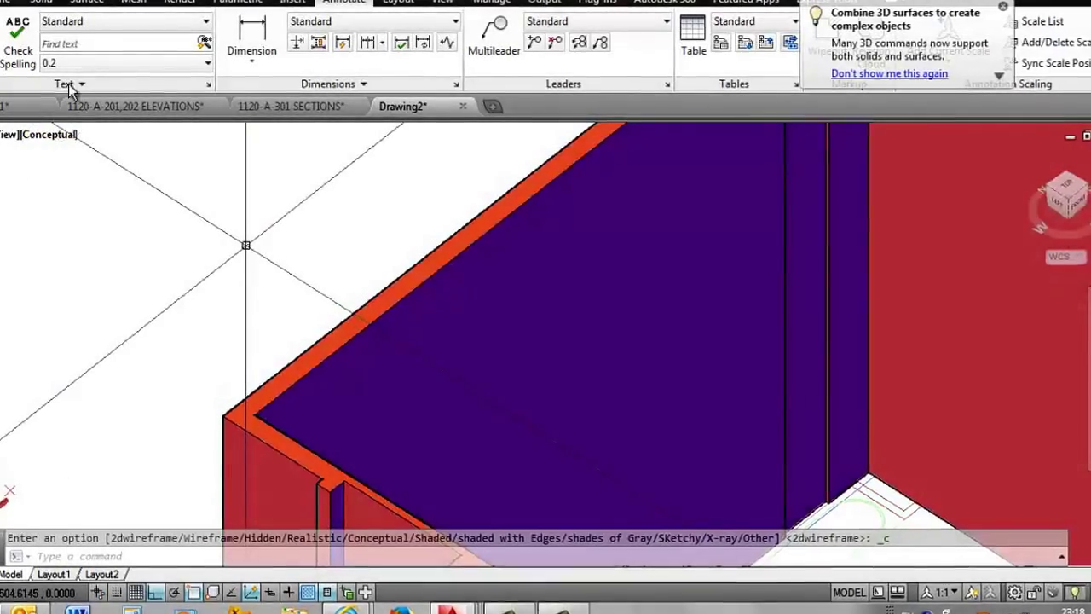
pyautogui.click(444, 4)
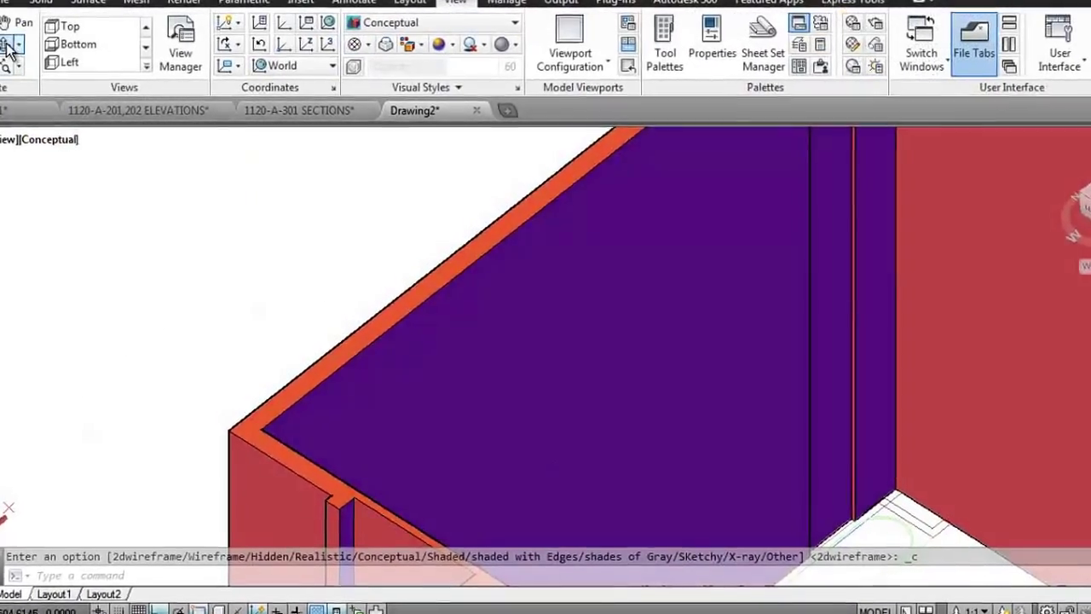
pyautogui.click(9, 47)
pyautogui.moveTo(217, 244)
pyautogui.mouseDown()
pyautogui.moveTo(348, 258)
pyautogui.moveTo(401, 287)
pyautogui.moveTo(470, 380)
pyautogui.moveTo(495, 366)
pyautogui.moveTo(448, 293)
pyautogui.moveTo(482, 285)
pyautogui.moveTo(417, 299)
pyautogui.moveTo(387, 290)
pyautogui.moveTo(308, 209)
pyautogui.moveTo(531, 329)
pyautogui.moveTo(480, 365)
pyautogui.moveTo(633, 418)
pyautogui.moveTo(494, 405)
pyautogui.moveTo(512, 389)
pyautogui.moveTo(602, 404)
pyautogui.moveTo(724, 392)
pyautogui.moveTo(685, 411)
pyautogui.moveTo(667, 389)
pyautogui.moveTo(634, 383)
pyautogui.mouseUp()
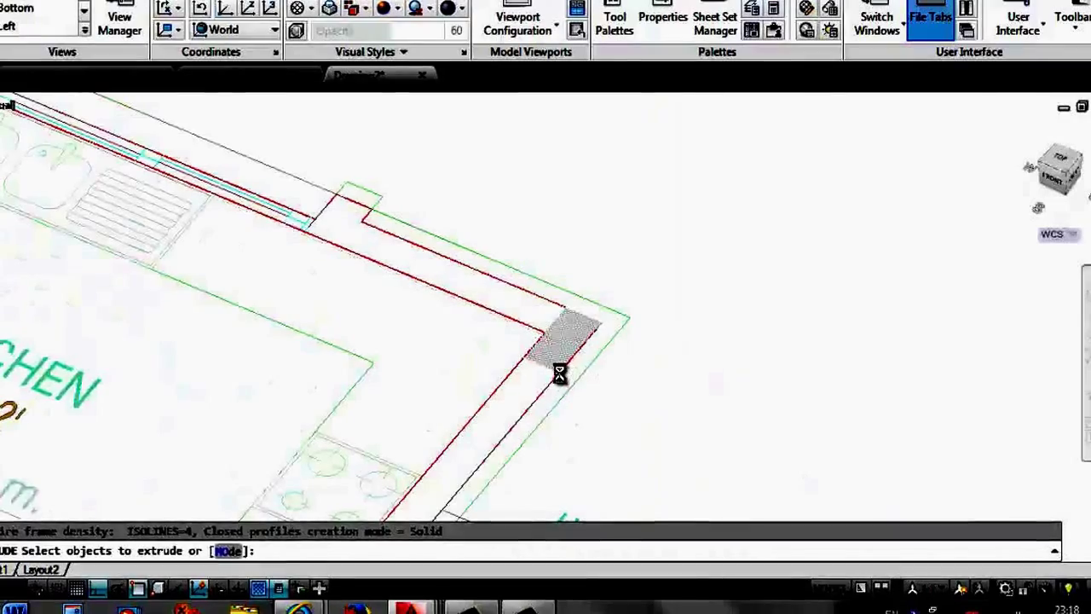
# Step: Select three wall outlines around the kitchen to extrude and start entering the 8700 height
pyautogui.scroll(-4, 521, 358)
pyautogui.scroll(2, 512, 334)
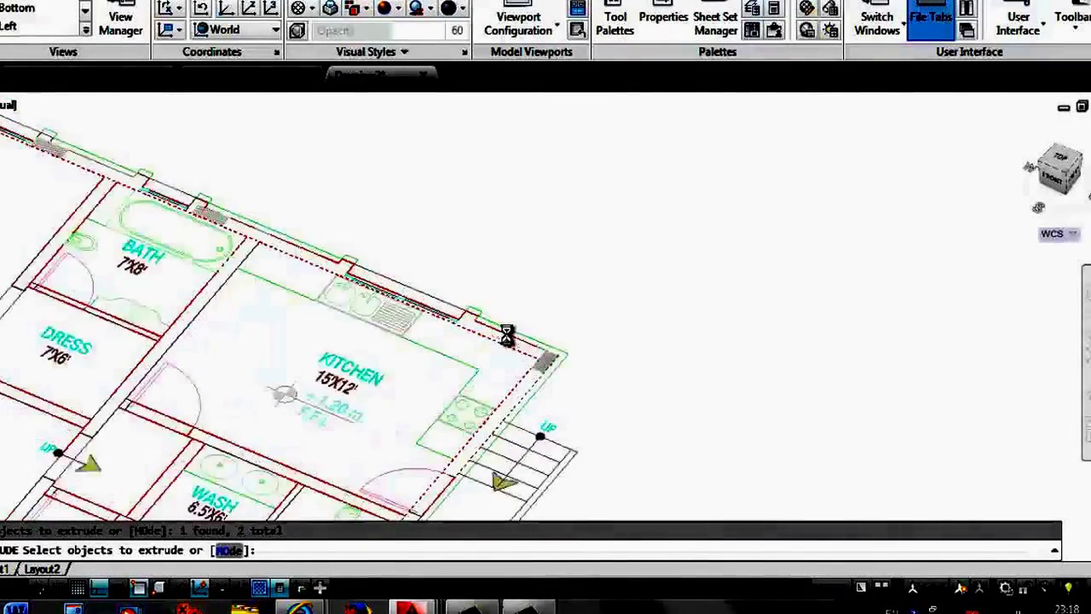
pyautogui.scroll(1, 504, 332)
pyautogui.scroll(3, 481, 329)
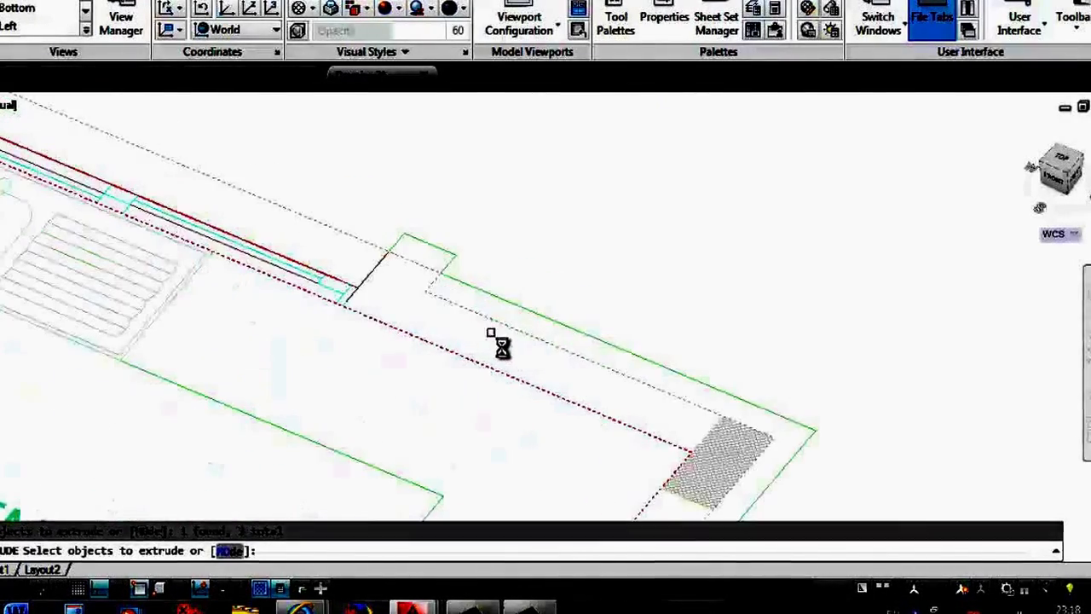
pyautogui.click(523, 333)
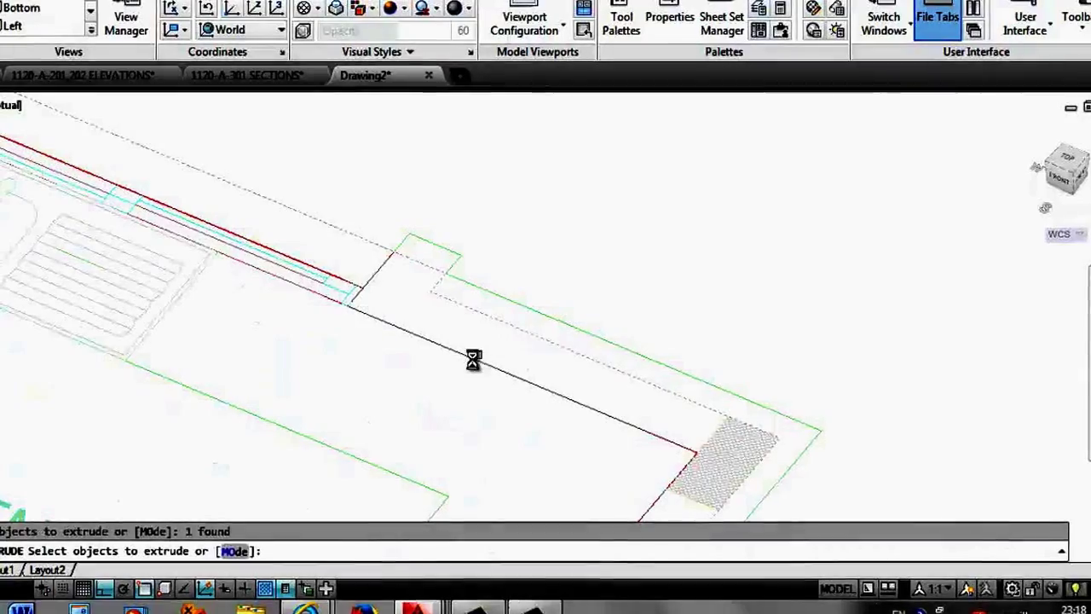
pyautogui.click(323, 274)
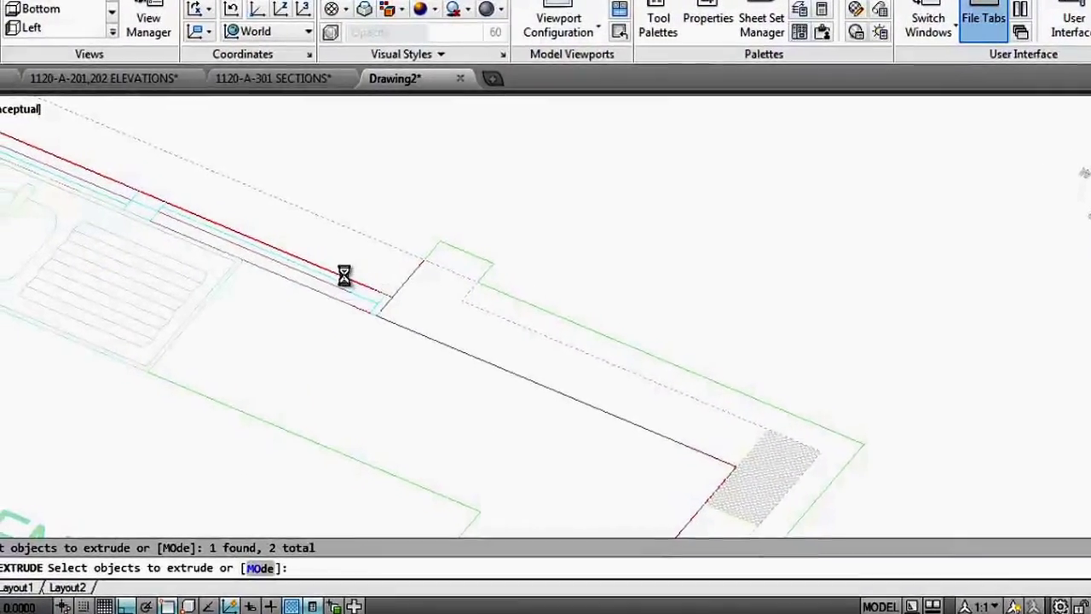
pyautogui.click(397, 258)
pyautogui.scroll(-3, 654, 358)
pyautogui.scroll(-2, 654, 359)
pyautogui.press('Return')
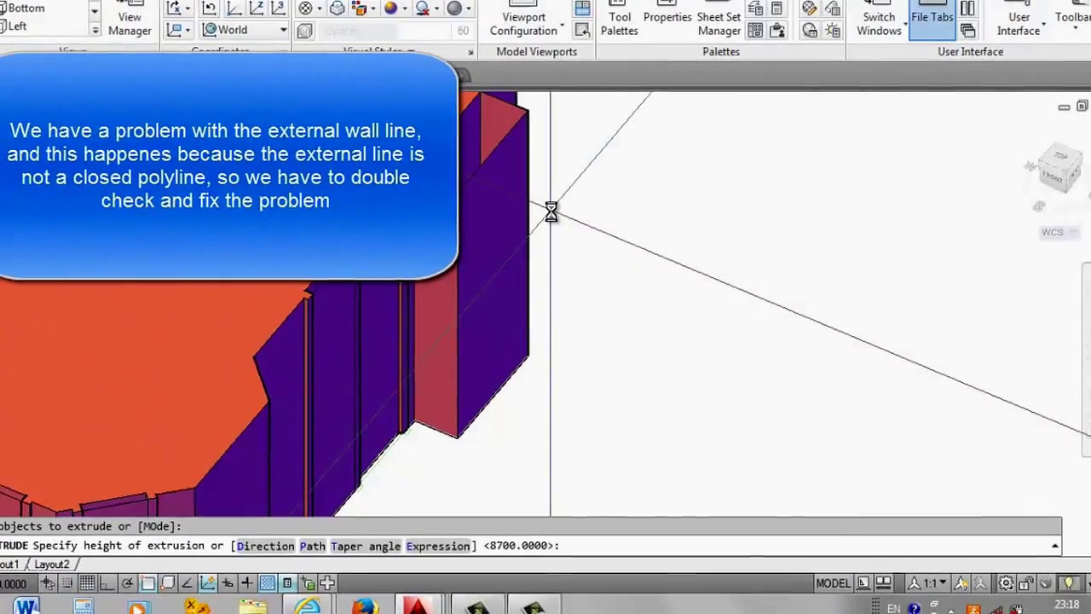
pyautogui.write('8700')
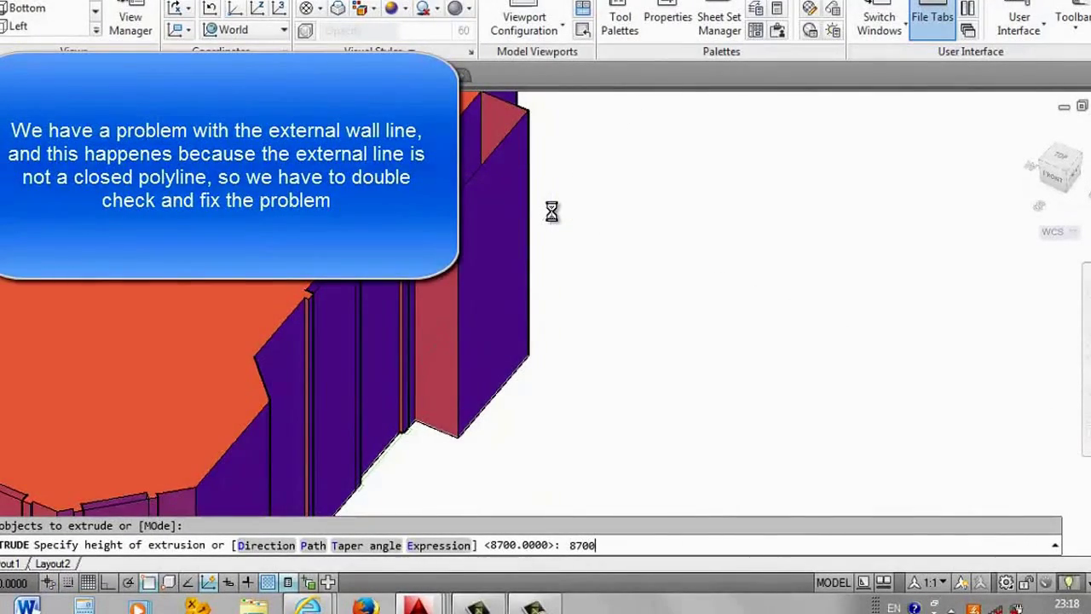
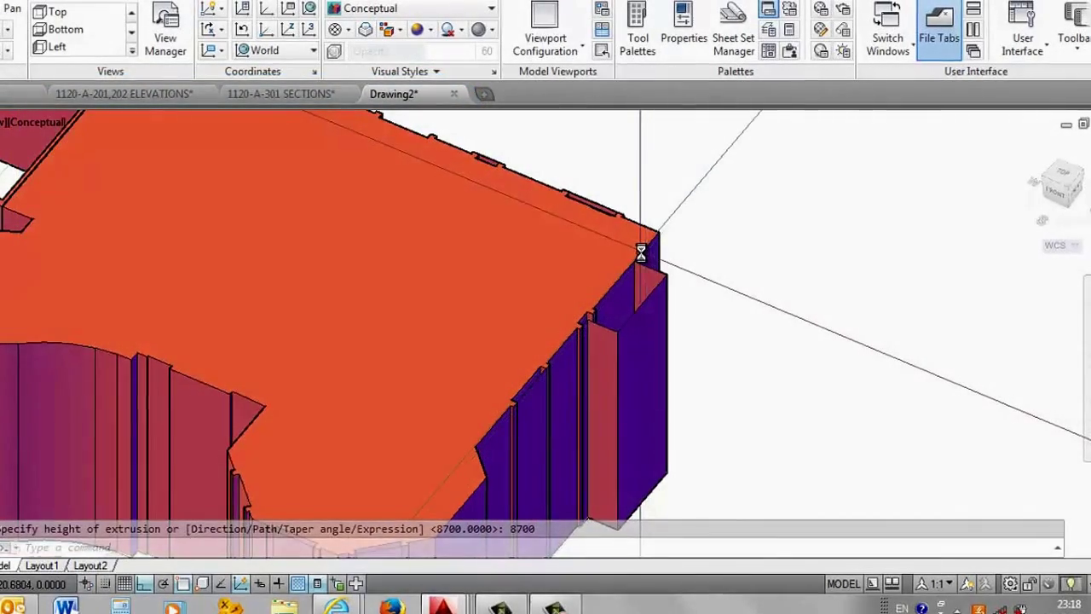
# Step: Undo the wall extrusion so the flat wall outline returns
pyautogui.hotkey('ctrl', 'z')
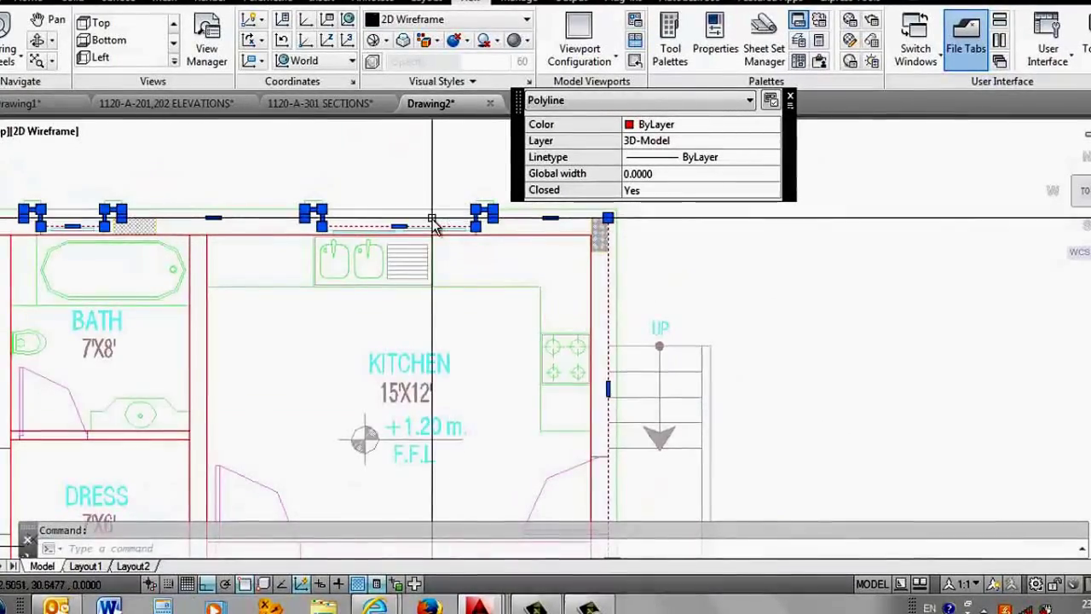
pyautogui.scroll(-5, 426, 223)
pyautogui.scroll(5, 170, 222)
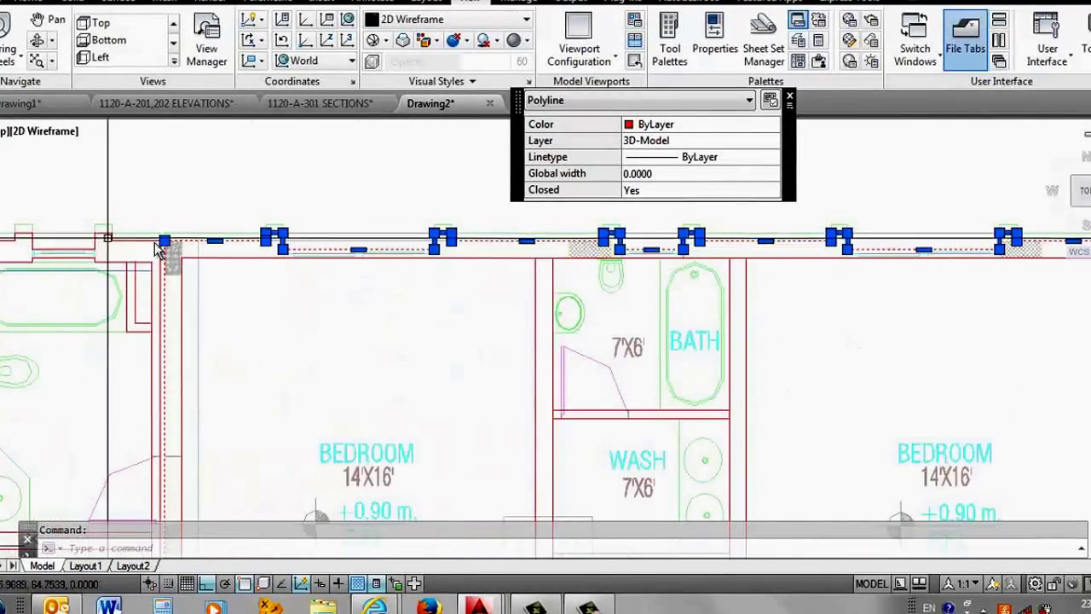
pyautogui.scroll(2, 187, 236)
pyautogui.scroll(-3, 163, 188)
pyautogui.scroll(-4, 170, 281)
pyautogui.scroll(5, 170, 281)
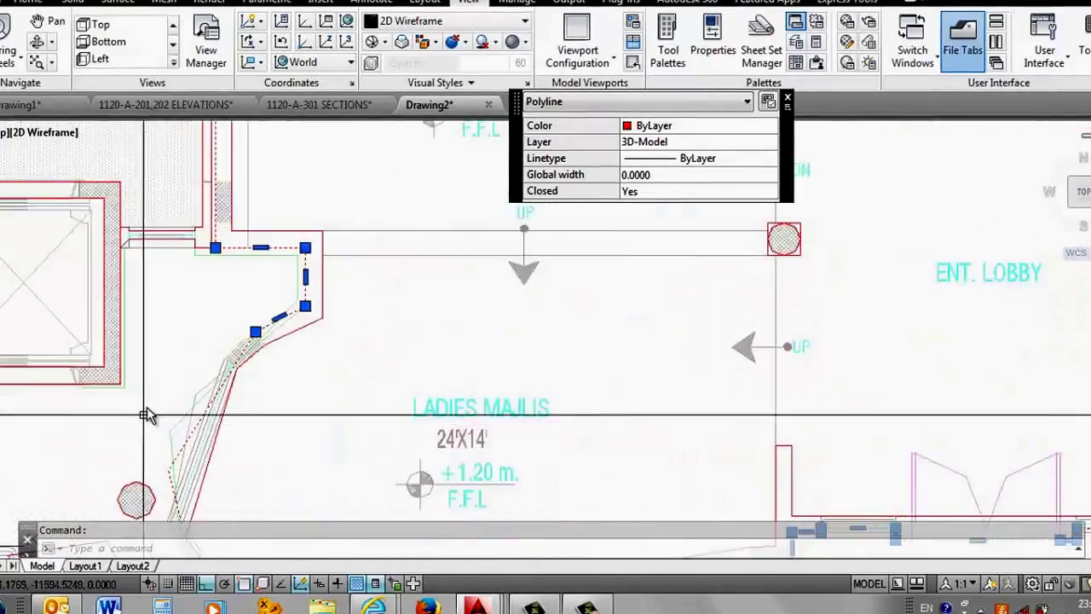
pyautogui.scroll(2, 324, 268)
pyautogui.scroll(-2, 348, 205)
pyautogui.scroll(3, 320, 305)
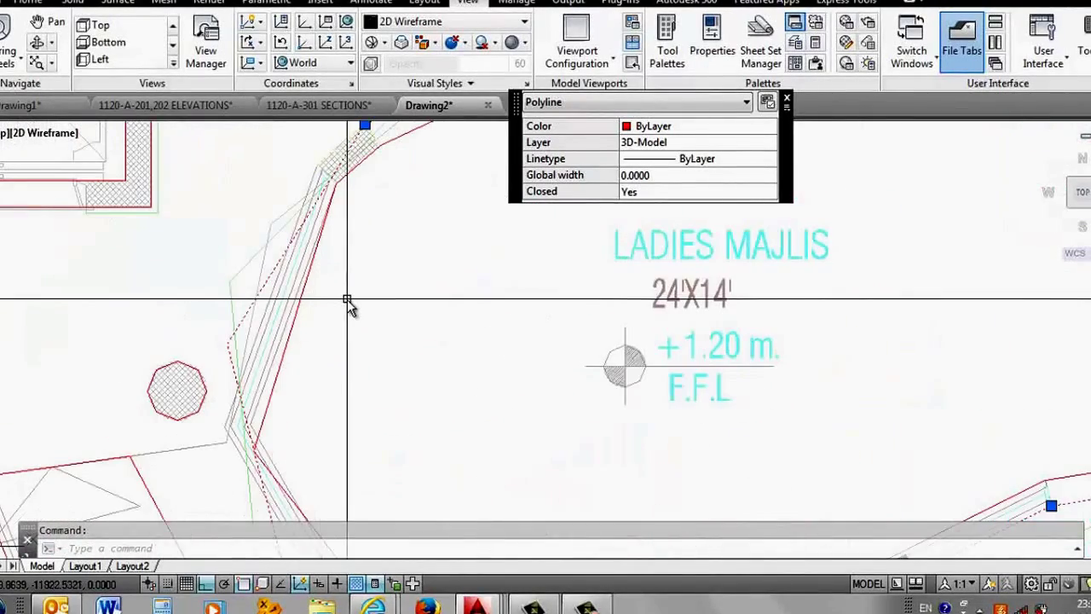
# Step: Regenerate the drawing and zoom in on the outline's corners
pyautogui.write('ren')
pyautogui.press('Return')
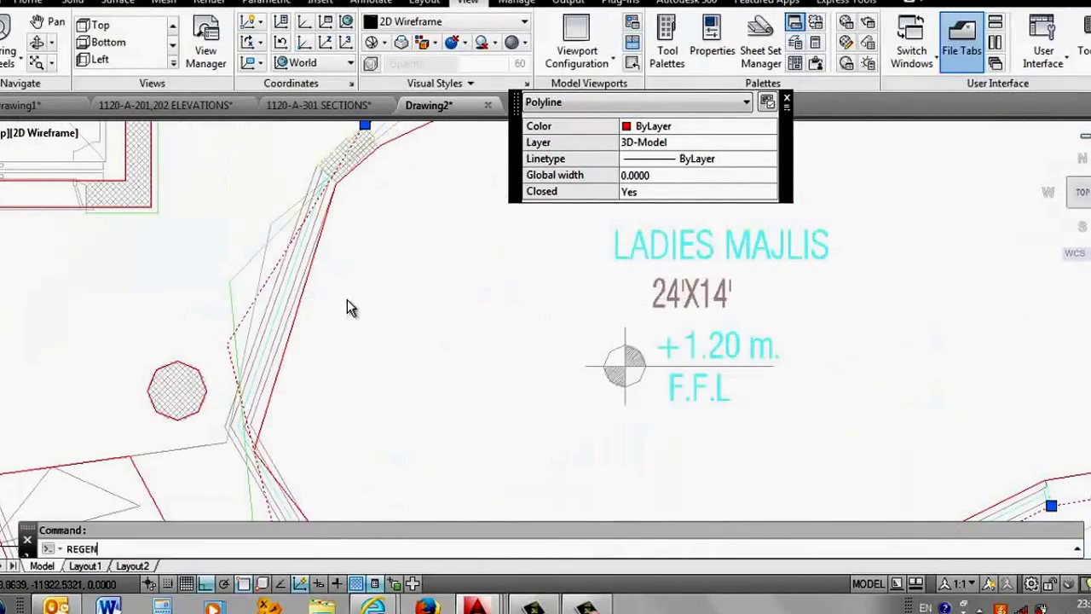
pyautogui.scroll(-4, 305, 223)
pyautogui.scroll(-2, 336, 273)
pyautogui.scroll(4, 441, 321)
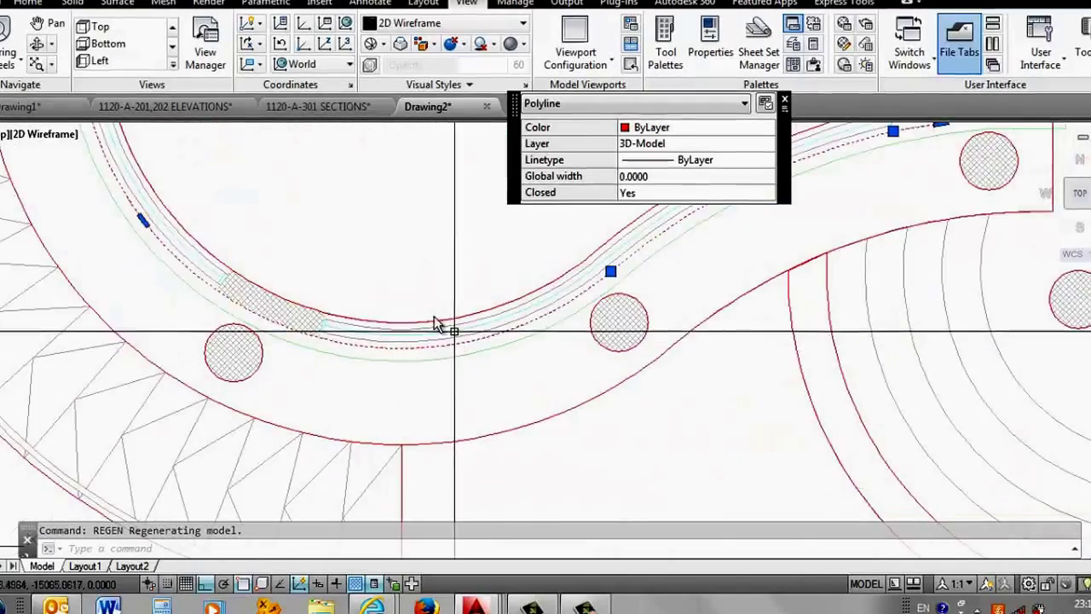
pyautogui.scroll(-3, 314, 332)
pyautogui.scroll(5, 587, 211)
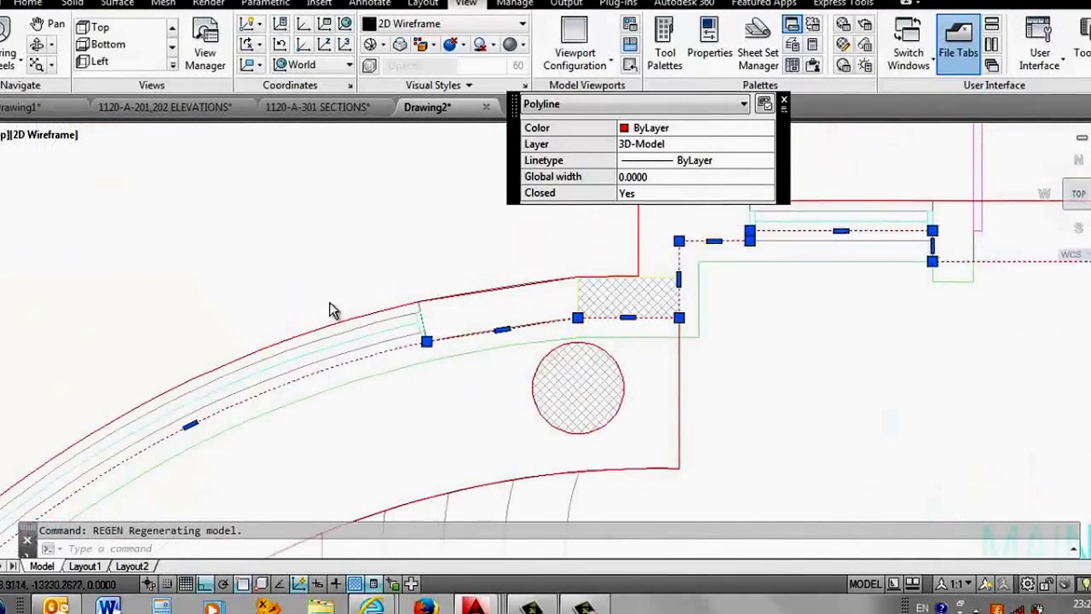
pyautogui.scroll(-4, 333, 310)
pyautogui.scroll(4, 503, 292)
pyautogui.scroll(-2, 503, 293)
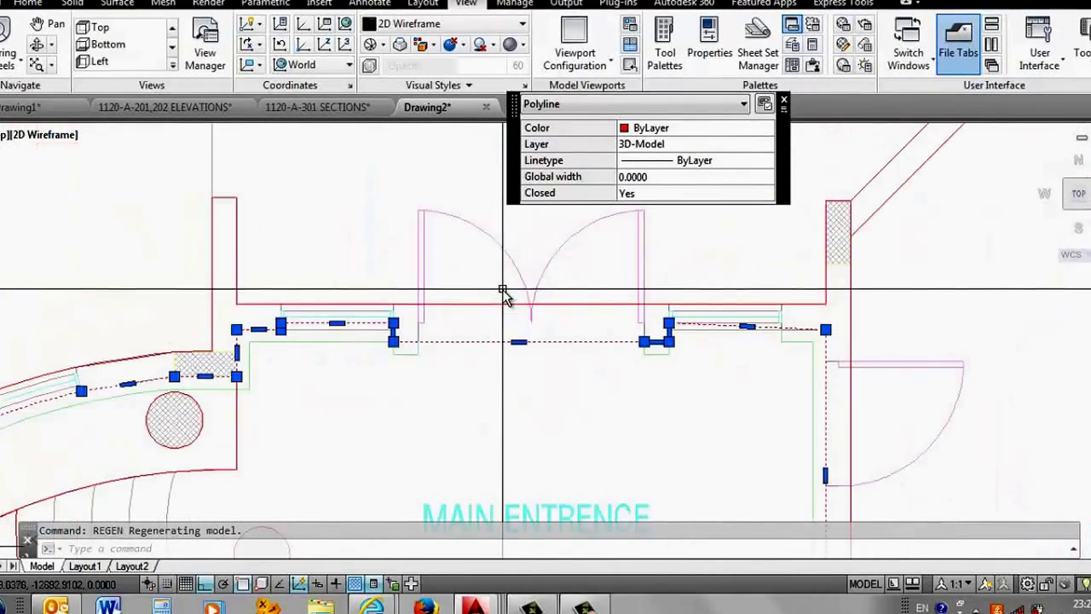
pyautogui.scroll(4, 356, 329)
pyautogui.scroll(2, 480, 323)
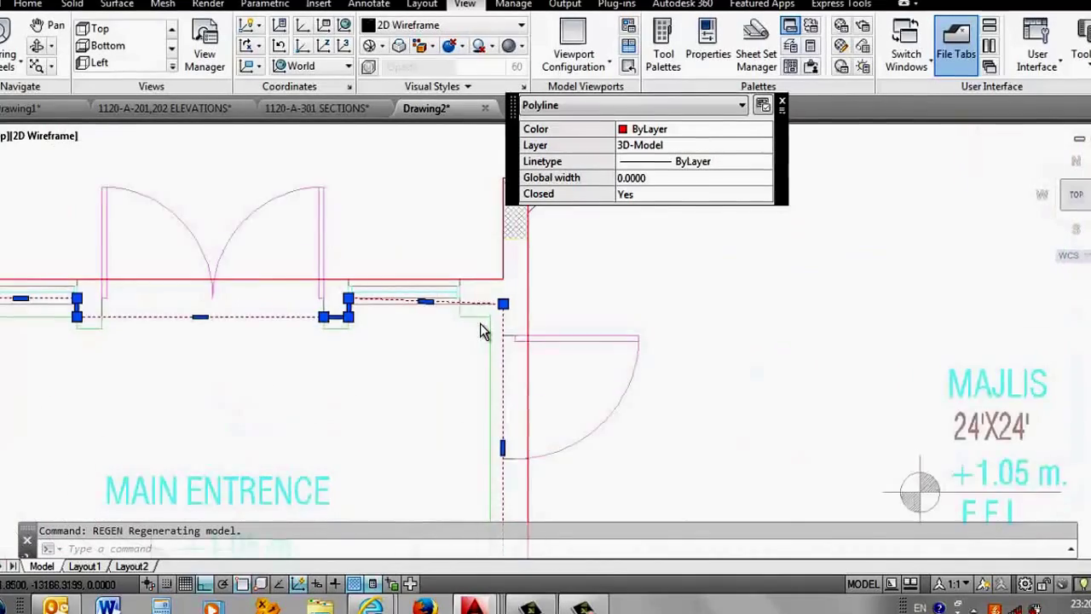
pyautogui.scroll(3, 481, 297)
pyautogui.scroll(3, 463, 275)
pyautogui.scroll(-3, 457, 258)
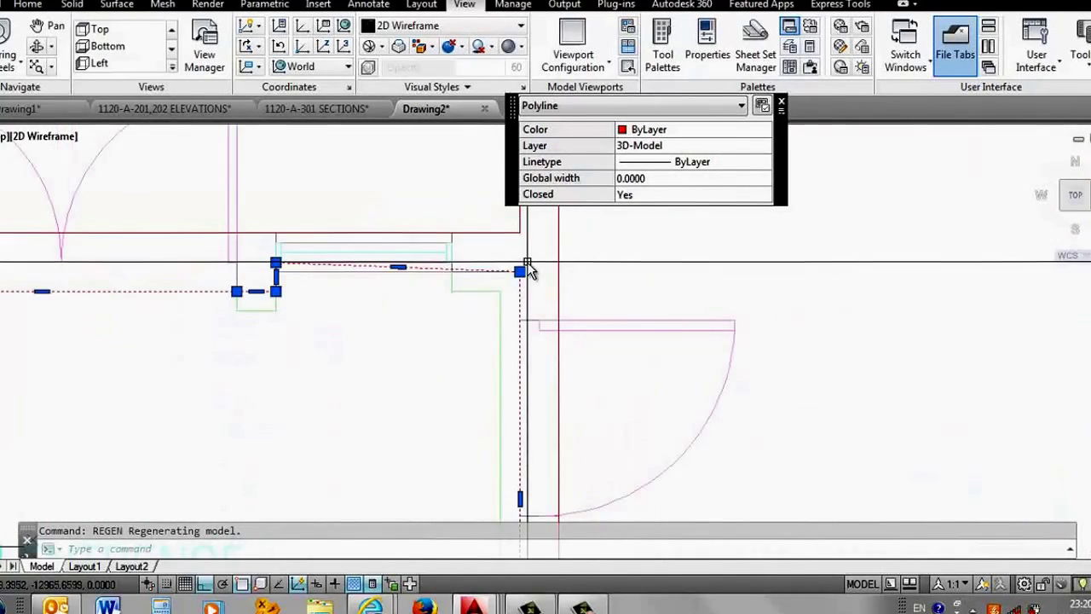
pyautogui.scroll(3, 348, 258)
# Step: Pick a corner grip of the wall outline and zoom around the polyline corners
pyautogui.click(356, 247)
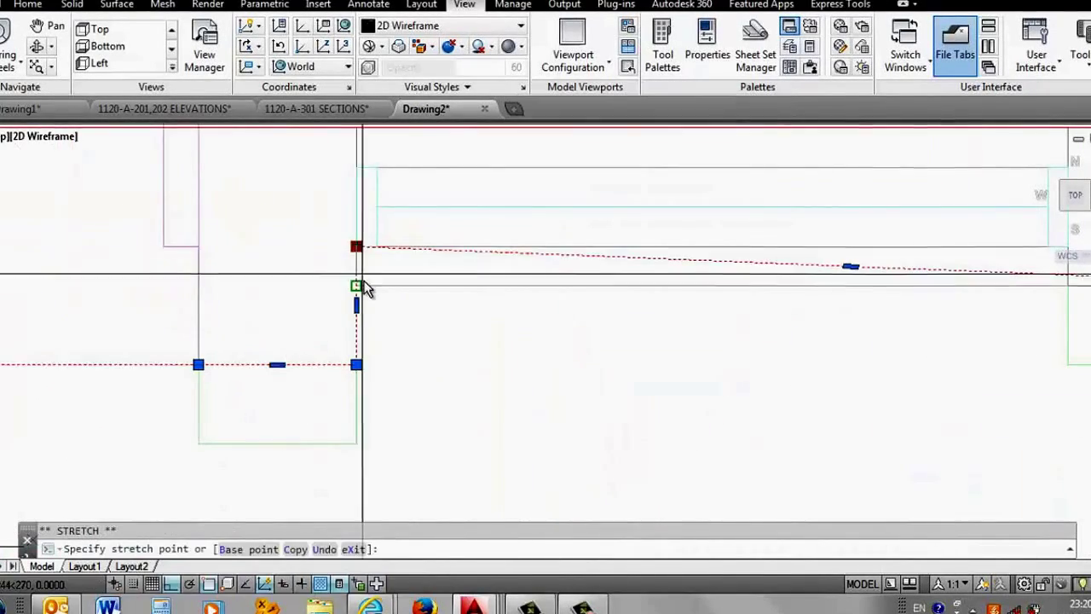
pyautogui.scroll(-3, 240, 314)
pyautogui.scroll(2, 452, 287)
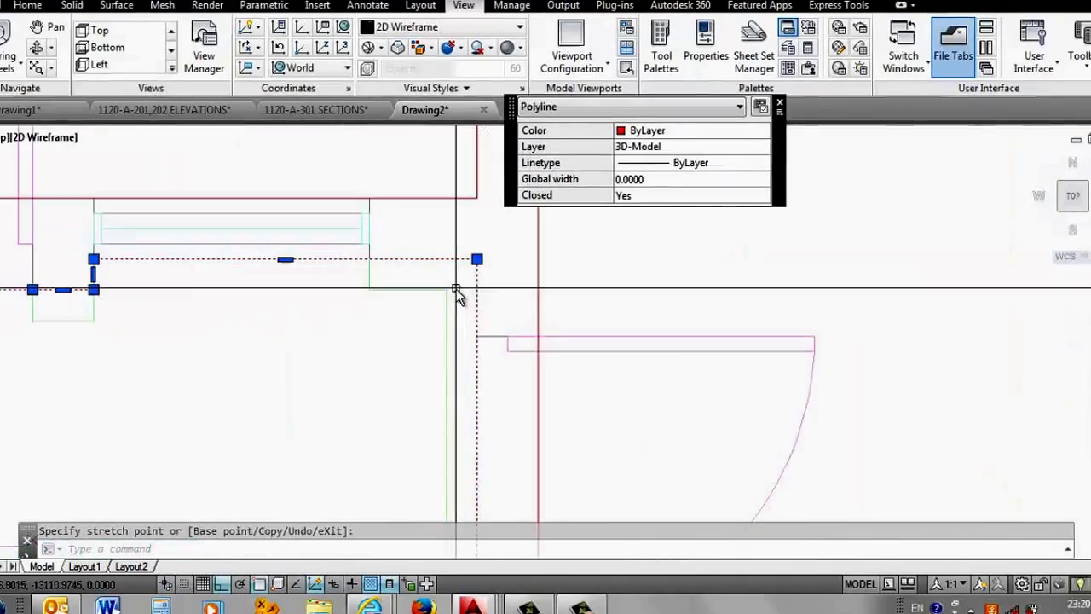
pyautogui.scroll(2, 440, 253)
pyautogui.scroll(-4, 365, 236)
pyautogui.scroll(-2, 379, 269)
pyautogui.scroll(-2, 379, 268)
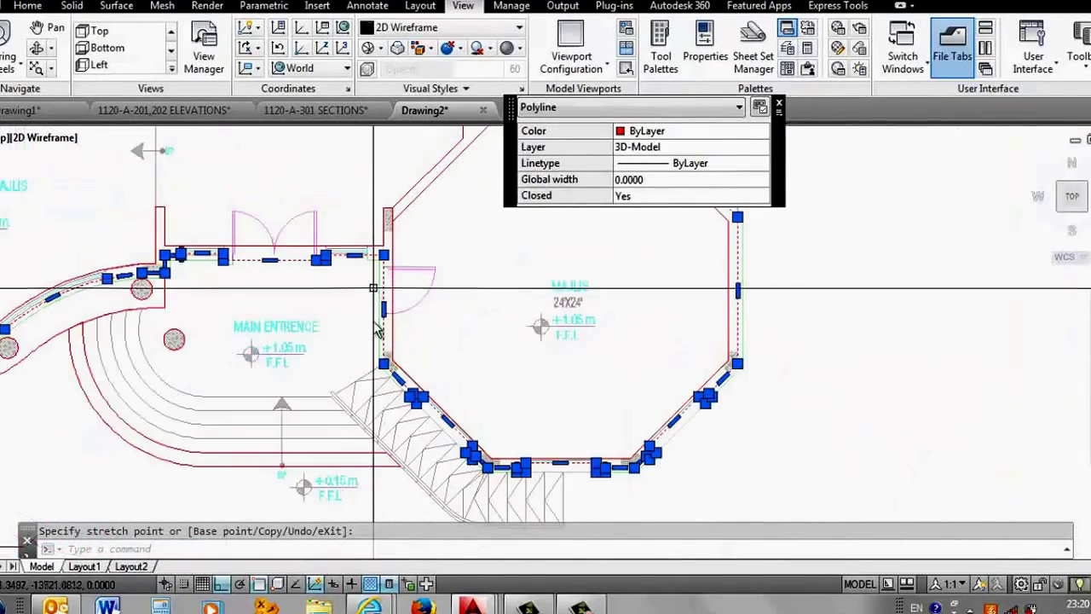
pyautogui.scroll(5, 412, 405)
pyautogui.scroll(-3, 364, 247)
pyautogui.scroll(3, 311, 280)
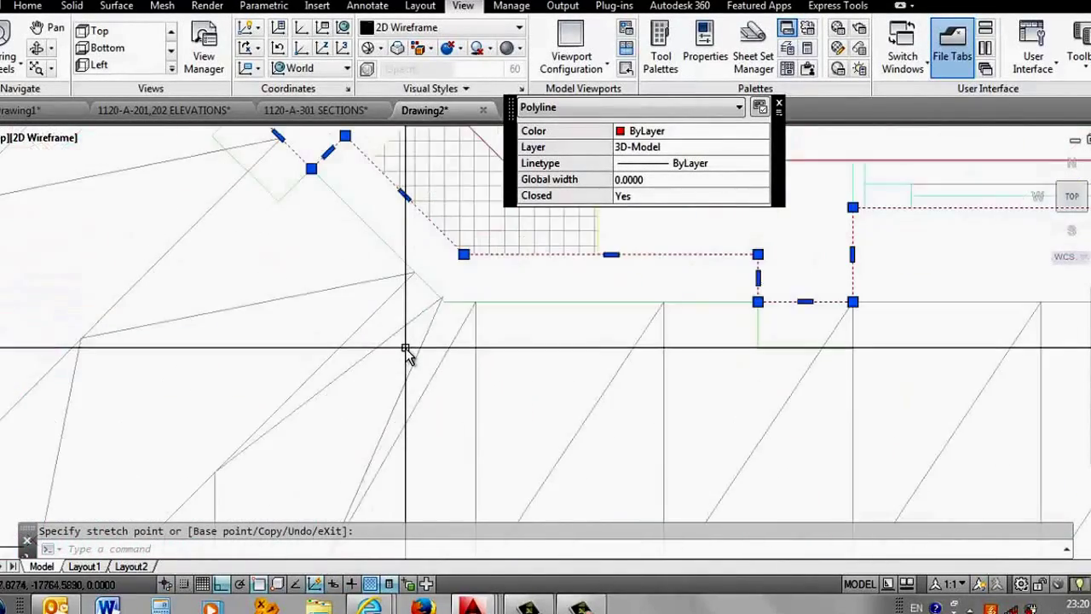
pyautogui.scroll(-3, 408, 356)
pyautogui.scroll(2, 426, 353)
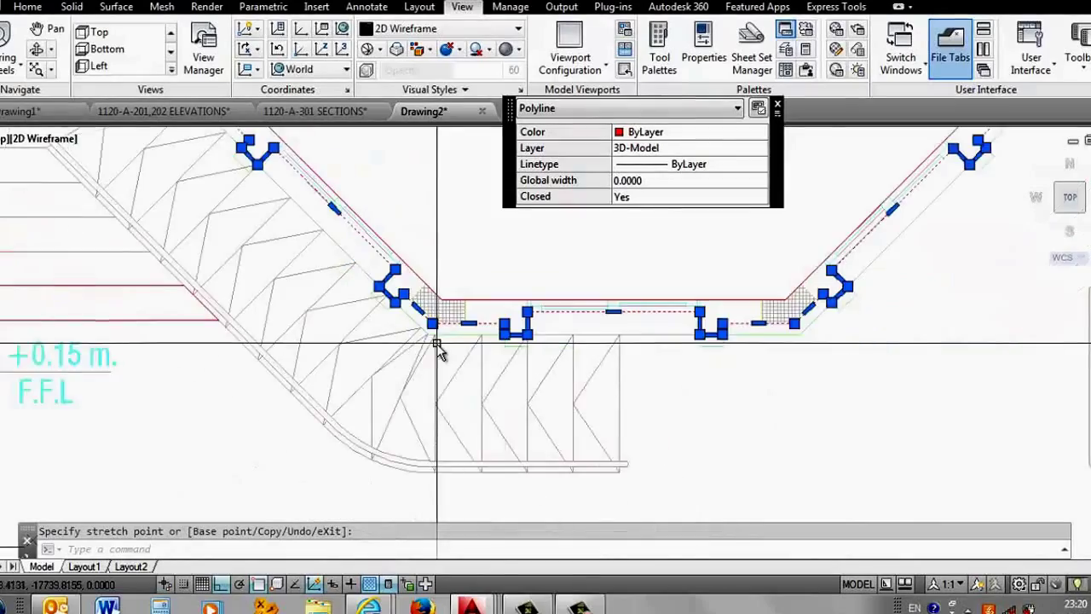
pyautogui.scroll(-1, 708, 275)
pyautogui.scroll(2, 713, 276)
pyautogui.scroll(-2, 665, 341)
pyautogui.scroll(2, 631, 394)
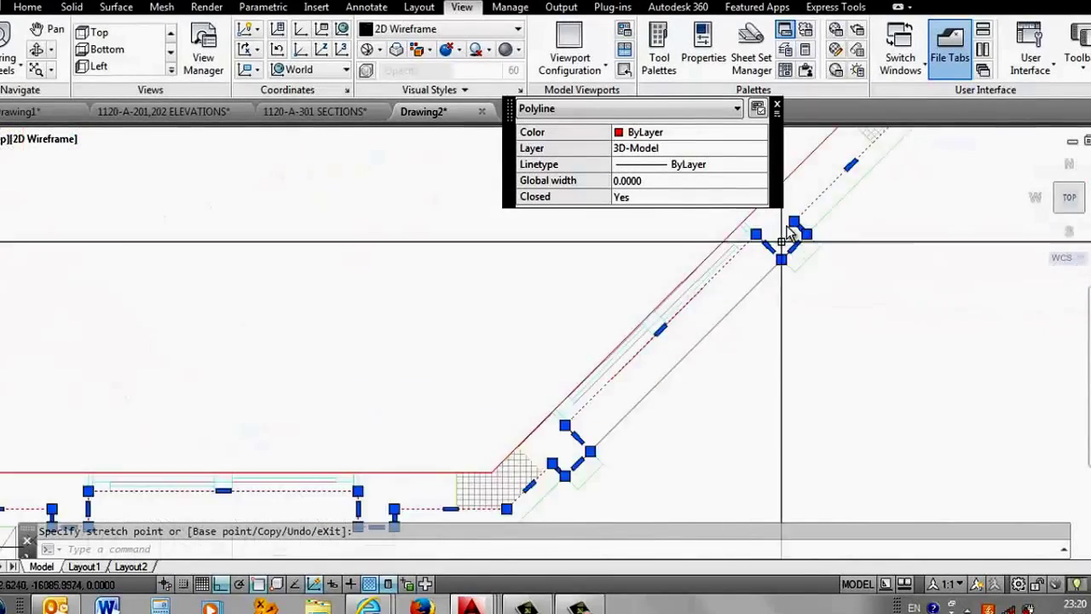
pyautogui.scroll(-2, 688, 409)
pyautogui.scroll(-3, 690, 401)
pyautogui.scroll(3, 733, 341)
# Step: Cancel the corner stretch and select the wall polyline to check its Quick Properties
pyautogui.scroll(-3, 716, 392)
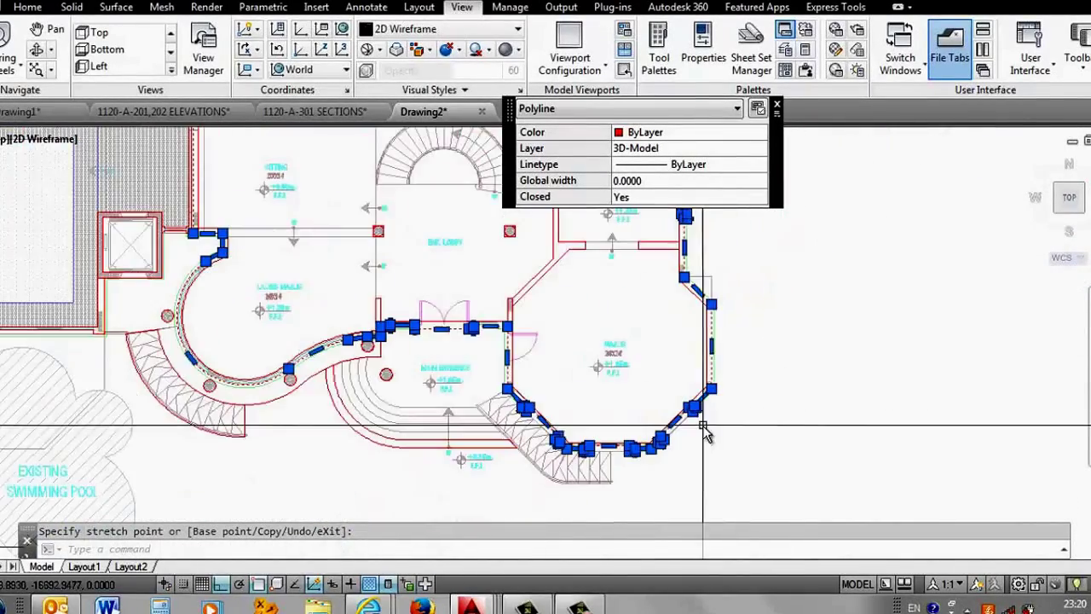
pyautogui.scroll(1, 721, 383)
pyautogui.scroll(3, 682, 307)
pyautogui.scroll(-4, 665, 290)
pyautogui.scroll(4, 657, 305)
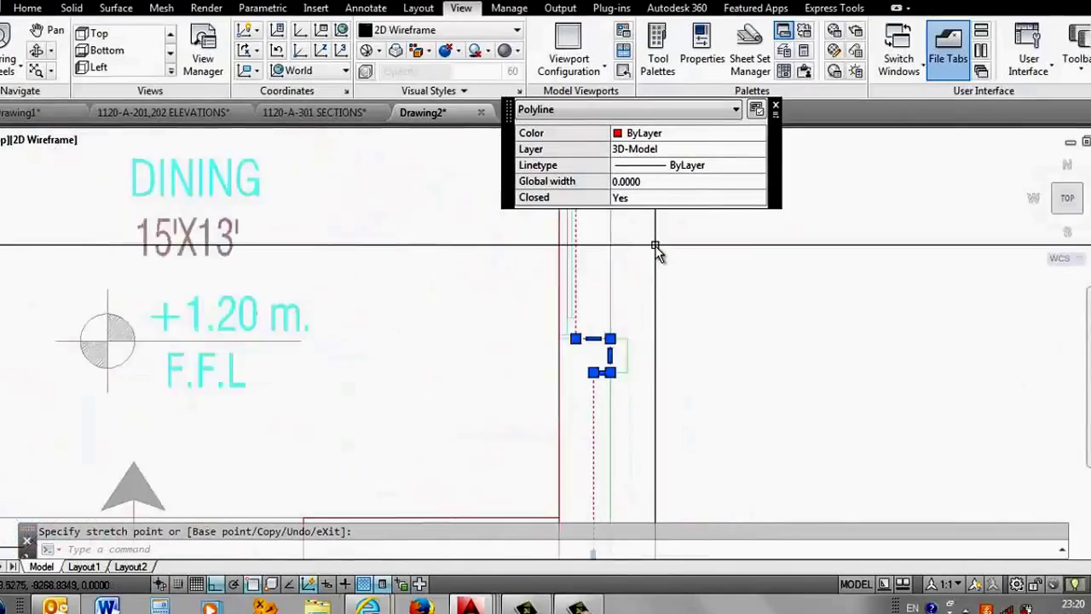
pyautogui.scroll(1, 653, 258)
pyautogui.scroll(-4, 653, 258)
pyautogui.scroll(-1, 585, 431)
pyautogui.scroll(3, 638, 404)
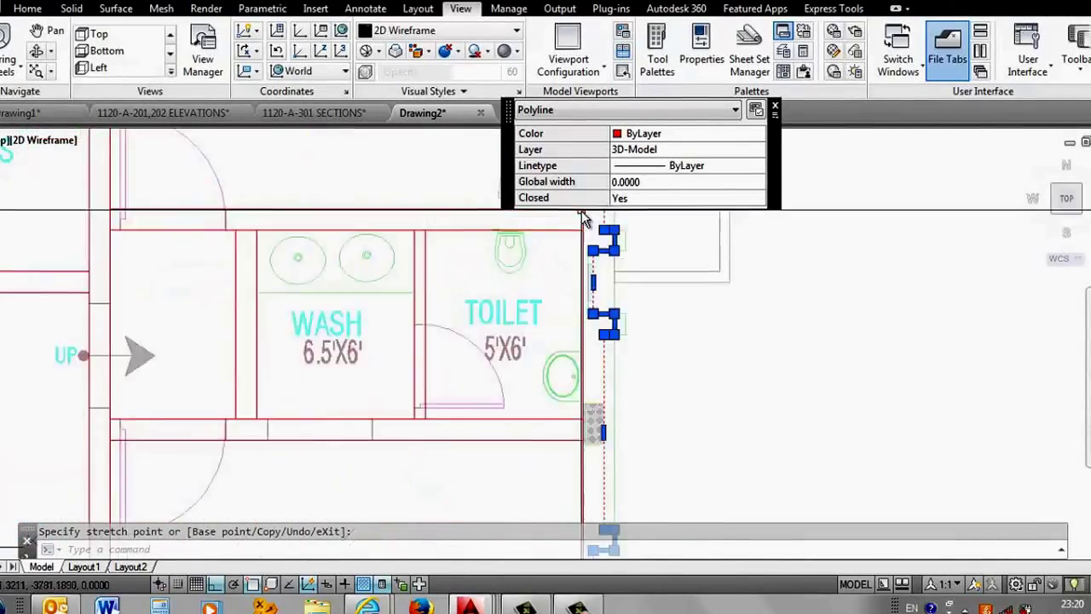
pyautogui.scroll(2, 585, 219)
pyautogui.scroll(-3, 560, 419)
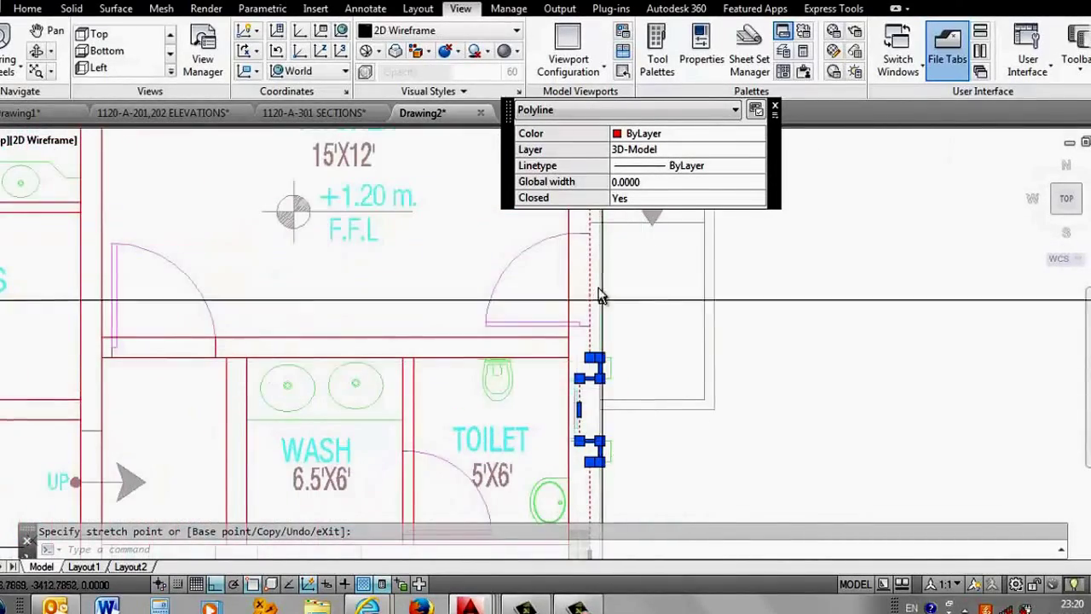
pyautogui.scroll(-1, 607, 366)
pyautogui.scroll(3, 602, 287)
pyautogui.scroll(2, 620, 443)
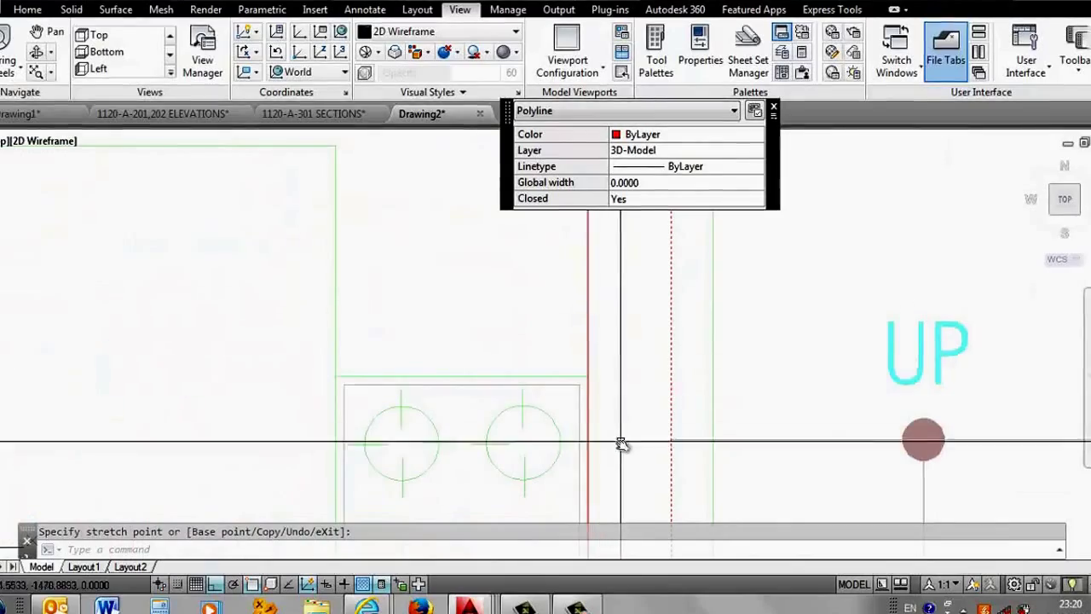
pyautogui.scroll(-4, 633, 499)
pyautogui.scroll(-2, 631, 375)
pyautogui.scroll(2, 576, 252)
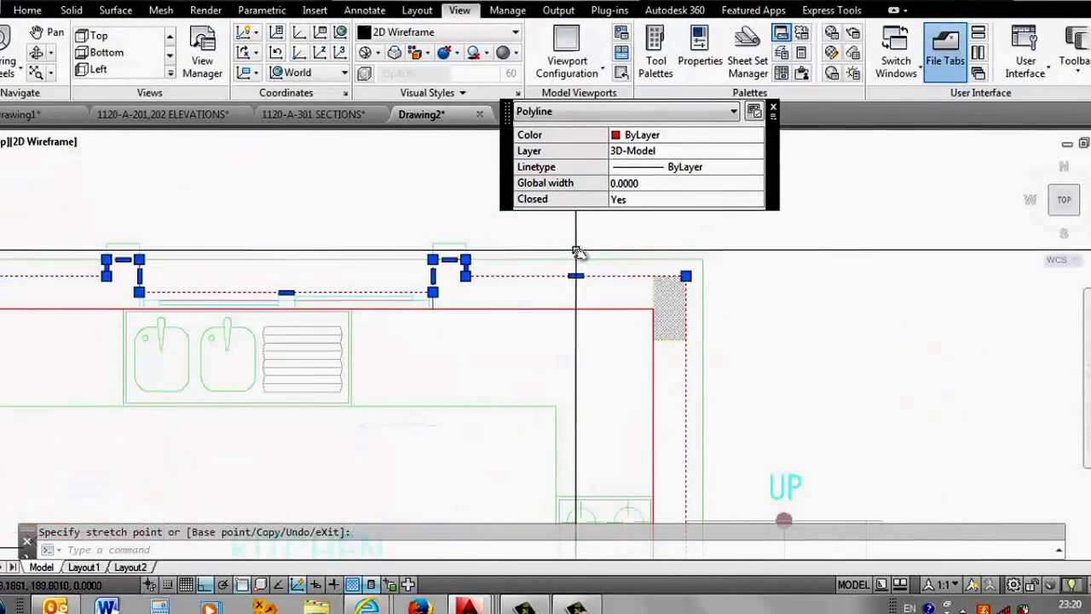
pyautogui.press('Escape')
pyautogui.press('Escape')
pyautogui.click(599, 312)
# Step: Bring the loose arc beside the LADIES MAJLIS room into view
pyautogui.scroll(-3, 704, 287)
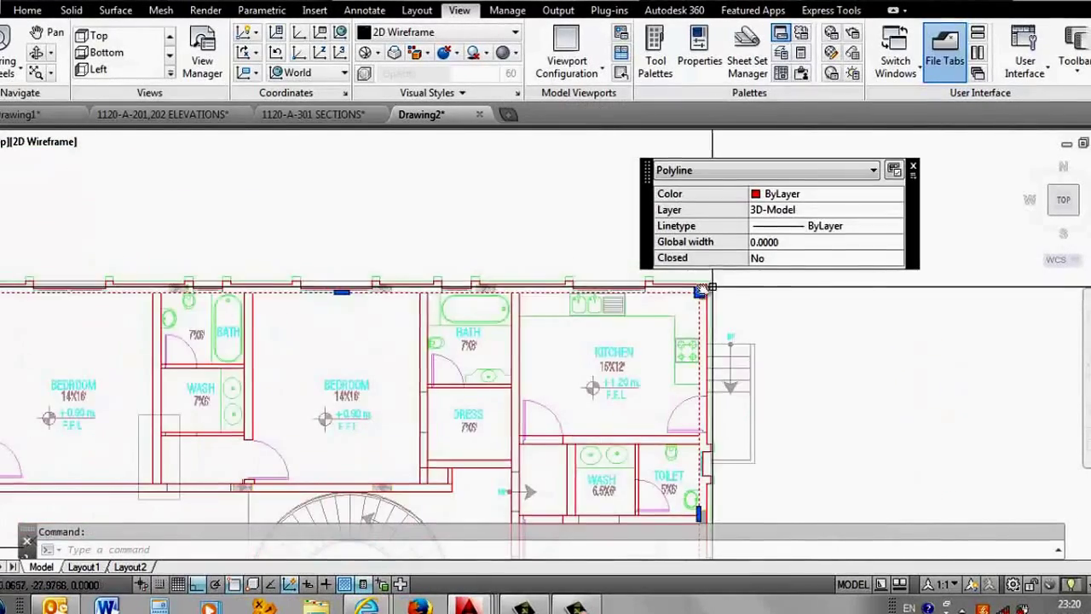
pyautogui.scroll(2, 288, 300)
pyautogui.scroll(2, 603, 266)
pyautogui.moveTo(275, 293)
pyautogui.mouseDown(button='middle')
pyautogui.moveTo(499, 292)
pyautogui.moveTo(421, 161)
pyautogui.mouseUp(button='middle')
pyautogui.moveTo(358, 415); pyautogui.dragTo(417, 290, button='middle')
pyautogui.scroll(2, 417, 290)
pyautogui.scroll(-2, 378, 316)
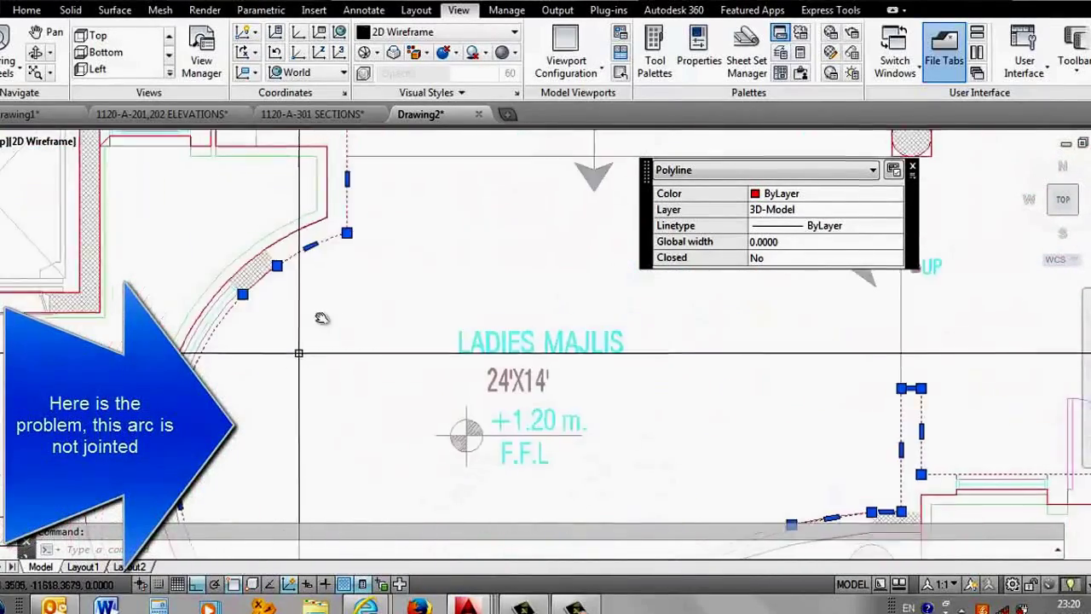
pyautogui.moveTo(321, 316); pyautogui.dragTo(382, 261, button='middle')
pyautogui.scroll(2, 383, 261)
pyautogui.scroll(3, 292, 231)
# Step: Join the arc and its adjoining segment into one polyline with PEDIT Join
pyautogui.press('Escape')
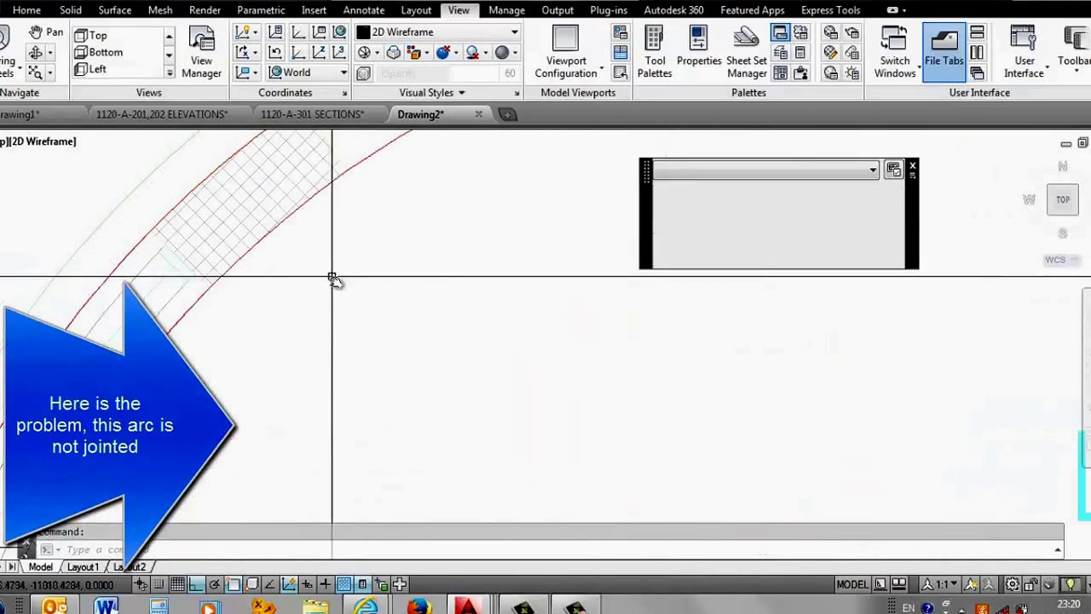
pyautogui.write('pe')
pyautogui.press('Return')
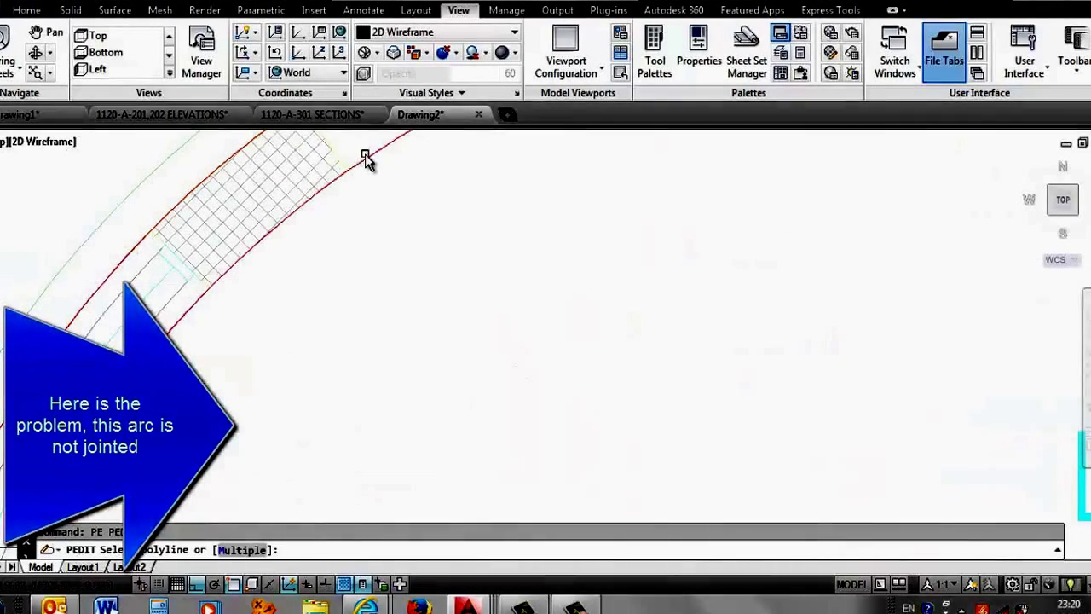
pyautogui.click(359, 164)
pyautogui.write('j')
pyautogui.press('Return')
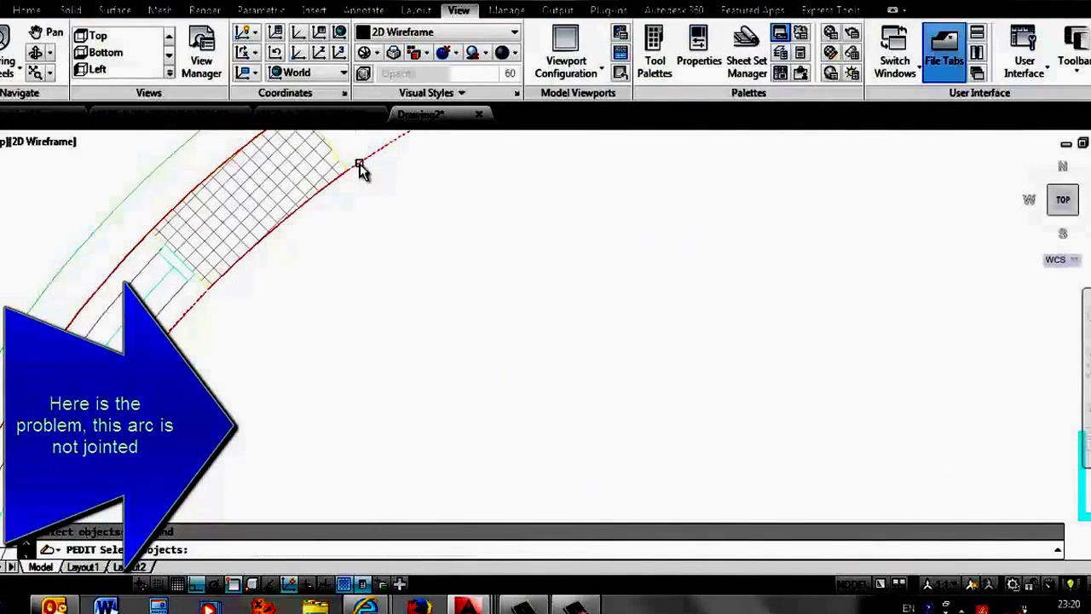
pyautogui.click(331, 198)
pyautogui.press('Return')
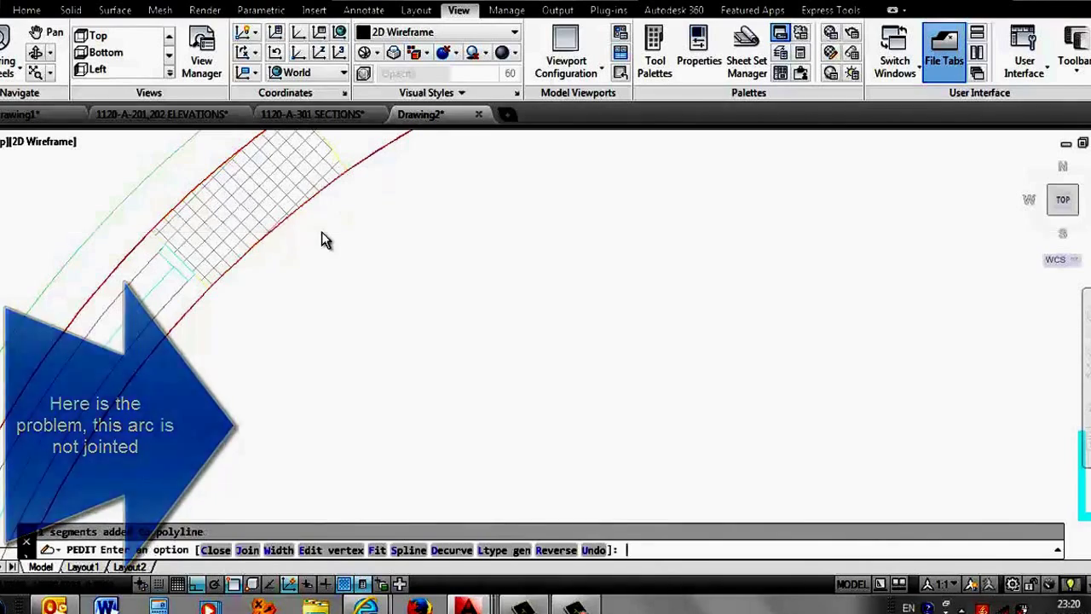
pyautogui.scroll(-5, 336, 273)
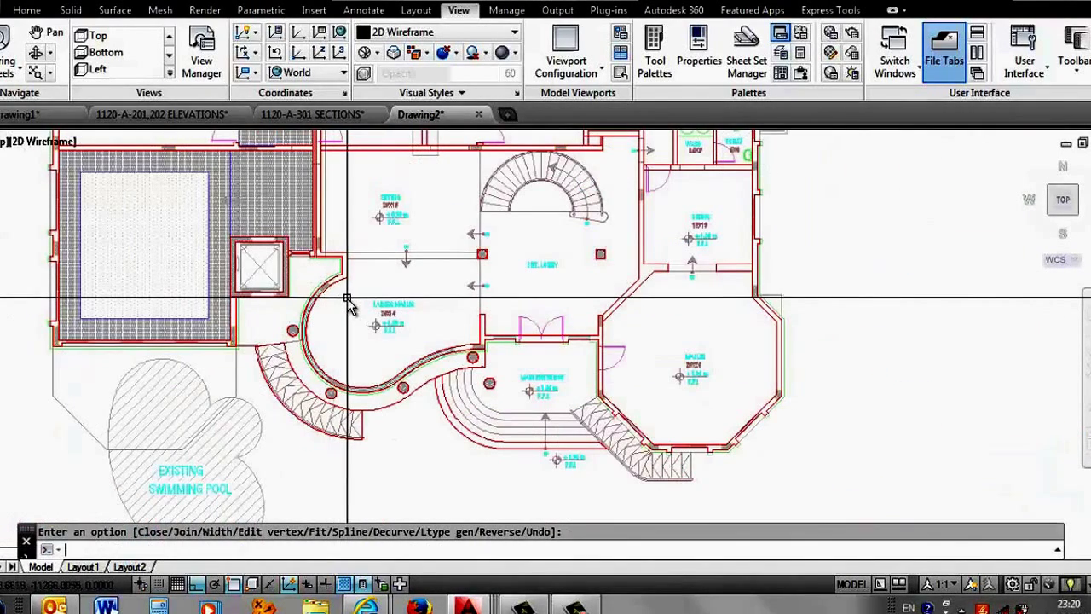
pyautogui.write('ext')
# Step: Extrude the selected wall outlines to a height of 8700
pyautogui.press('Return')
pyautogui.scroll(5, 338, 263)
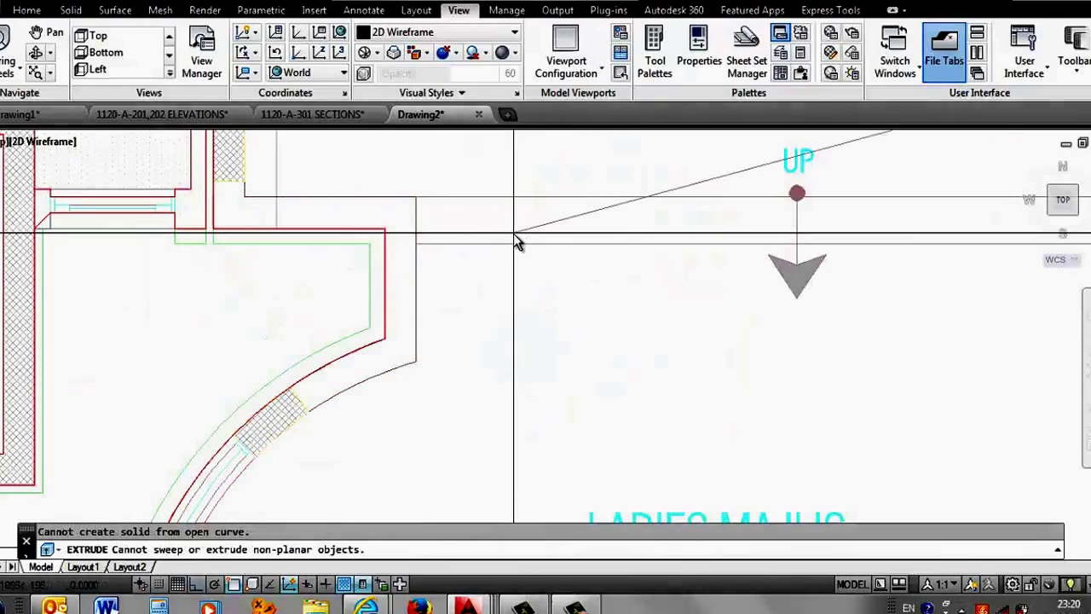
pyautogui.write('8700')
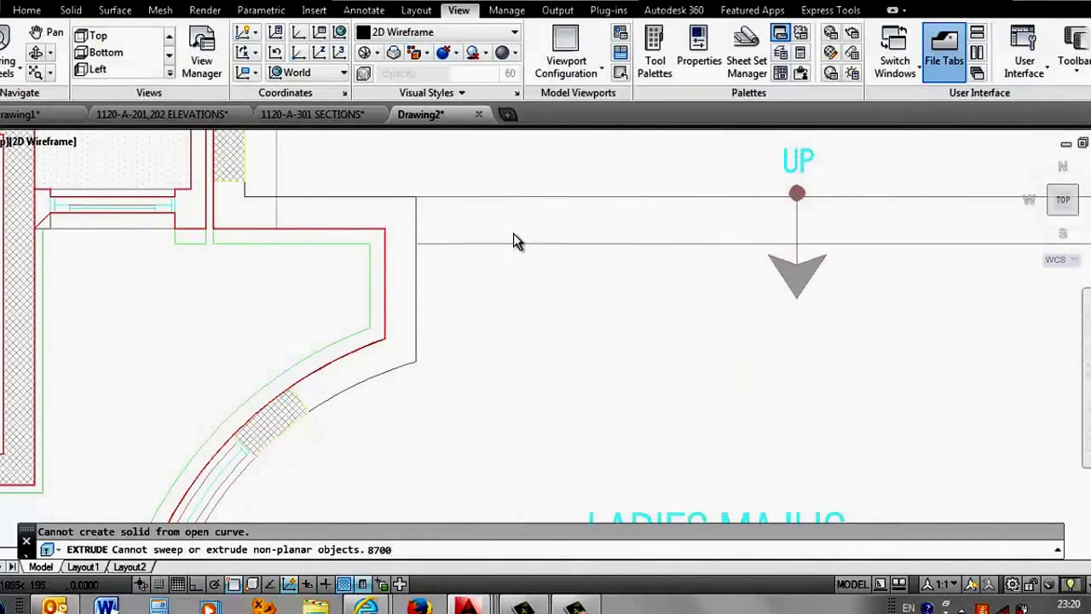
pyautogui.press('Return')
# Step: Orbit to a tilted 3D view of the walls, then start SUBTRACT
pyautogui.click(36, 58)
pyautogui.moveTo(436, 300); pyautogui.dragTo(471, 337)
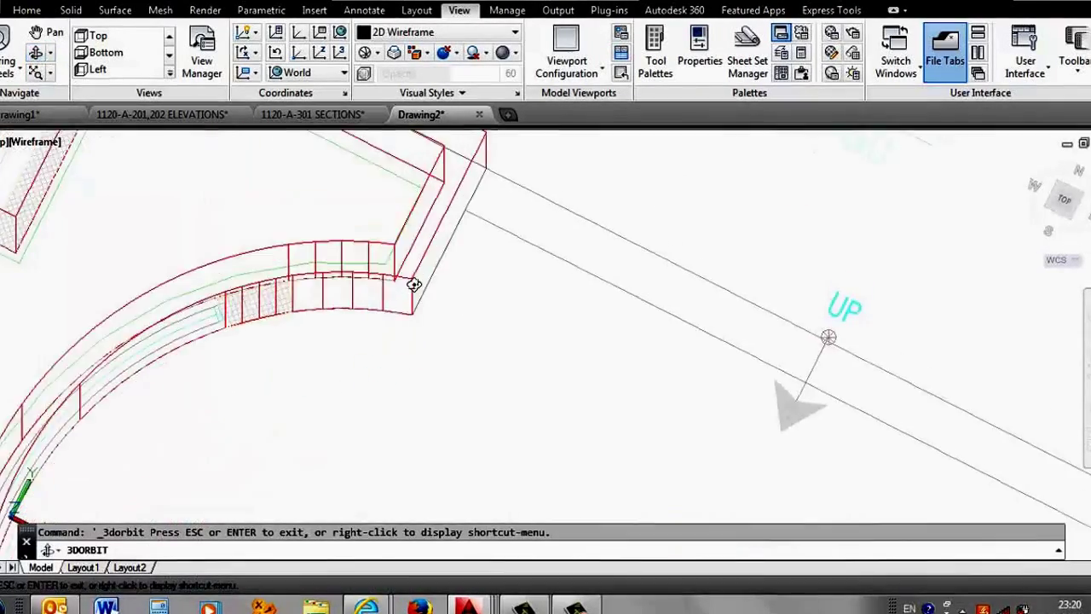
pyautogui.scroll(-3, 471, 338)
pyautogui.scroll(-3, 402, 312)
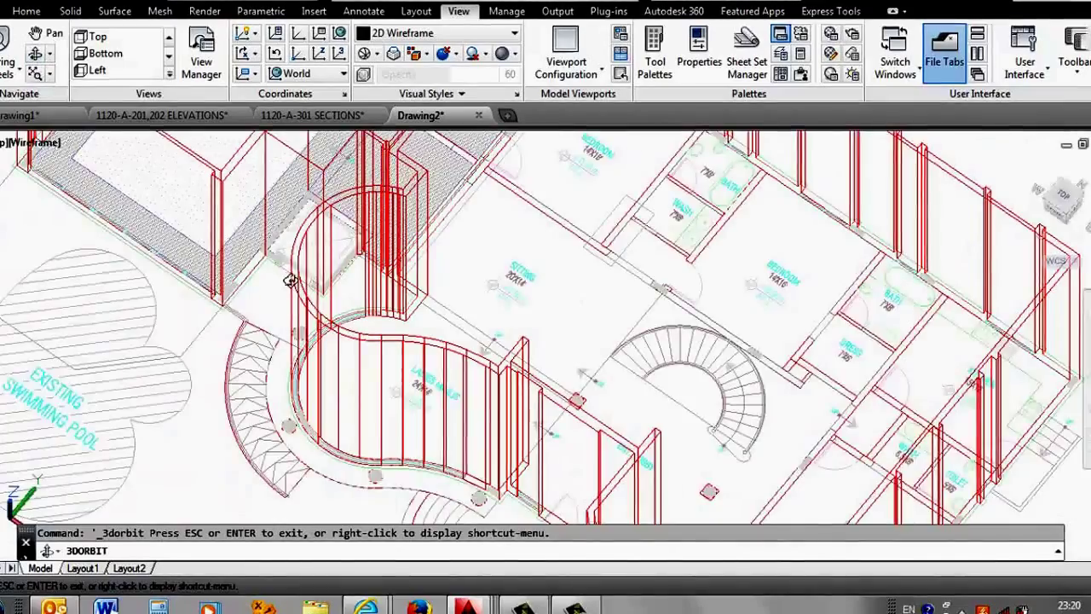
pyautogui.scroll(-2, 604, 309)
pyautogui.scroll(-1, 602, 304)
pyautogui.scroll(3, 601, 304)
pyautogui.scroll(3, 869, 180)
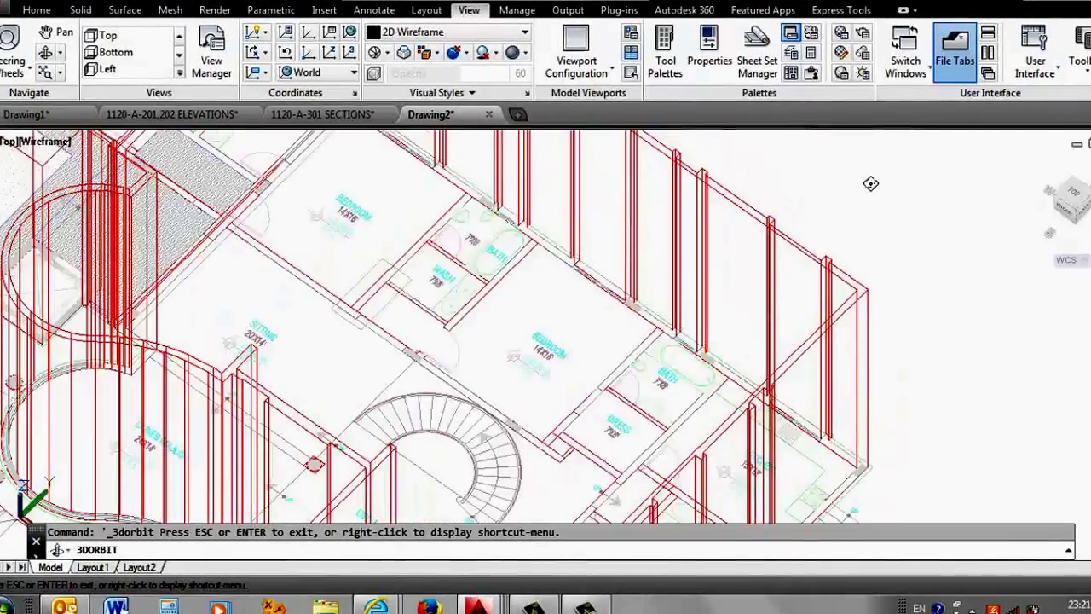
pyautogui.scroll(2, 786, 242)
pyautogui.press('Escape')
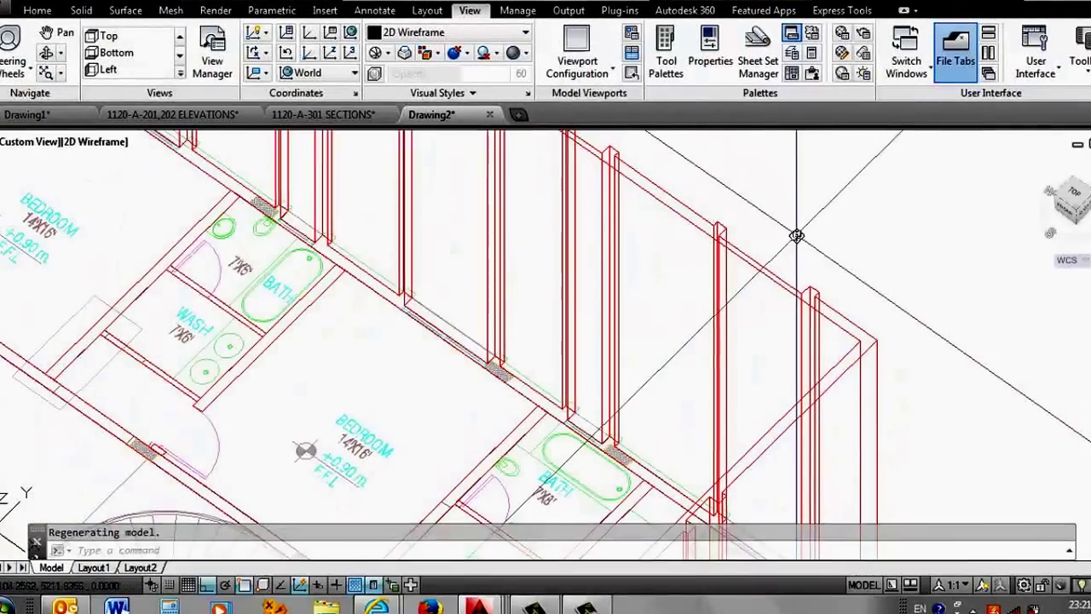
pyautogui.write('subtract')
pyautogui.press('Return')
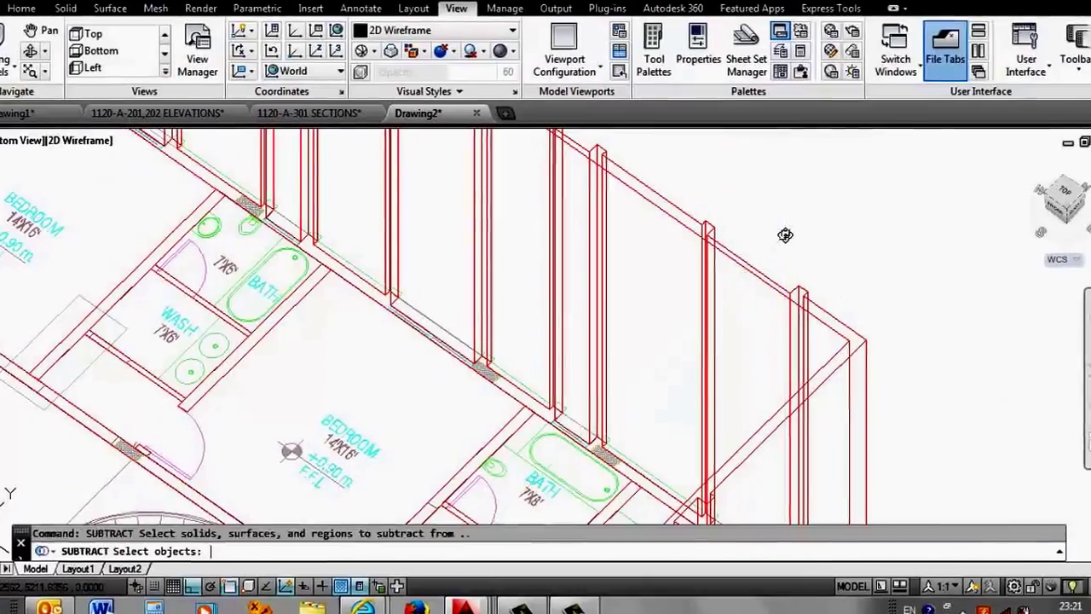
# Step: Pick the wall to subtract from and shade the model in the Conceptual visual style
pyautogui.click(664, 220)
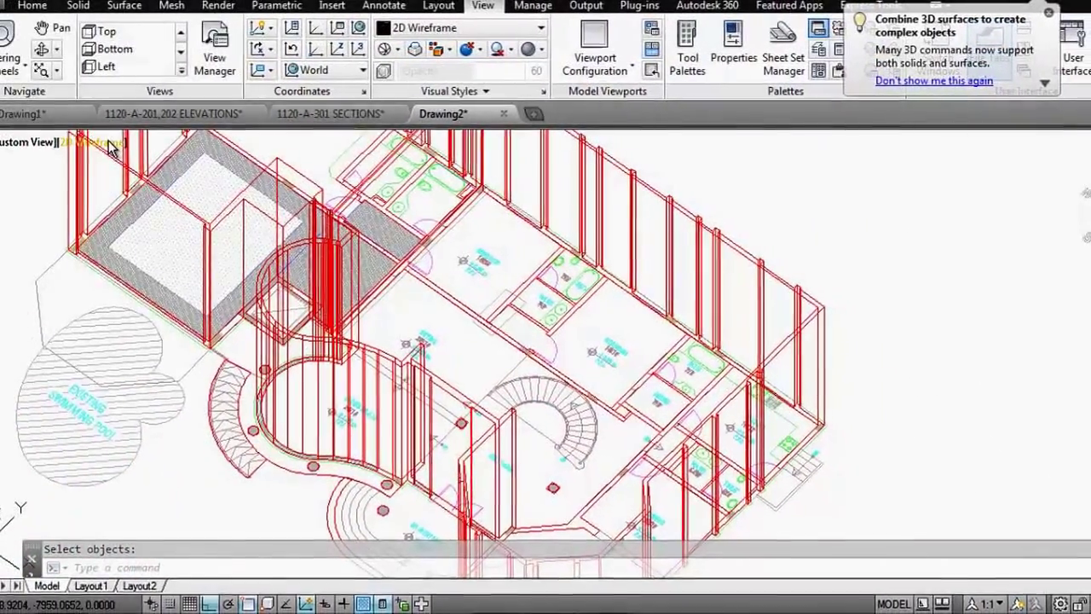
pyautogui.click(109, 143)
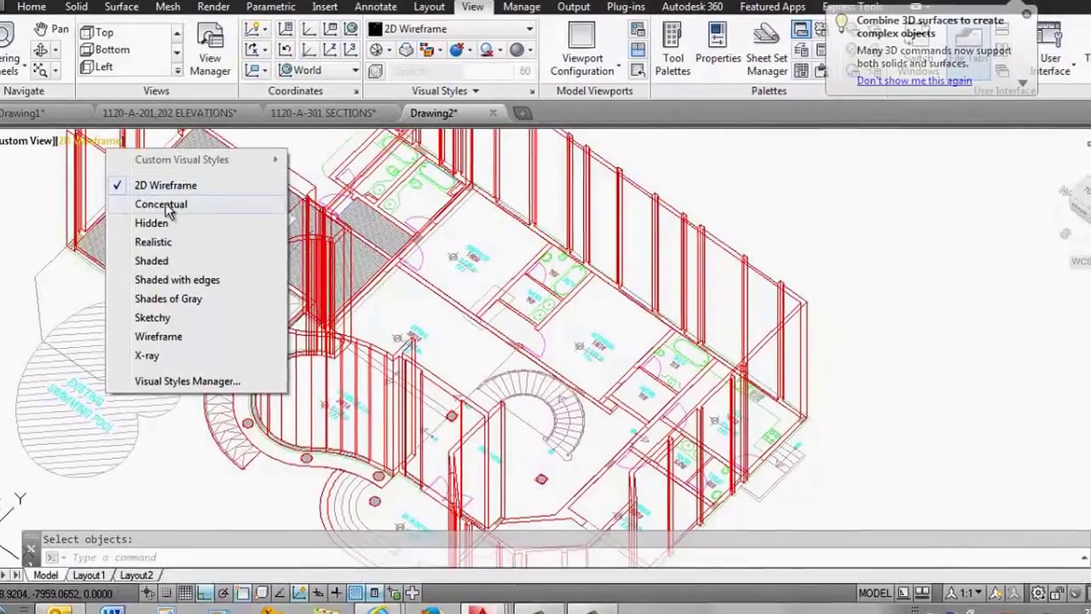
pyautogui.click(160, 205)
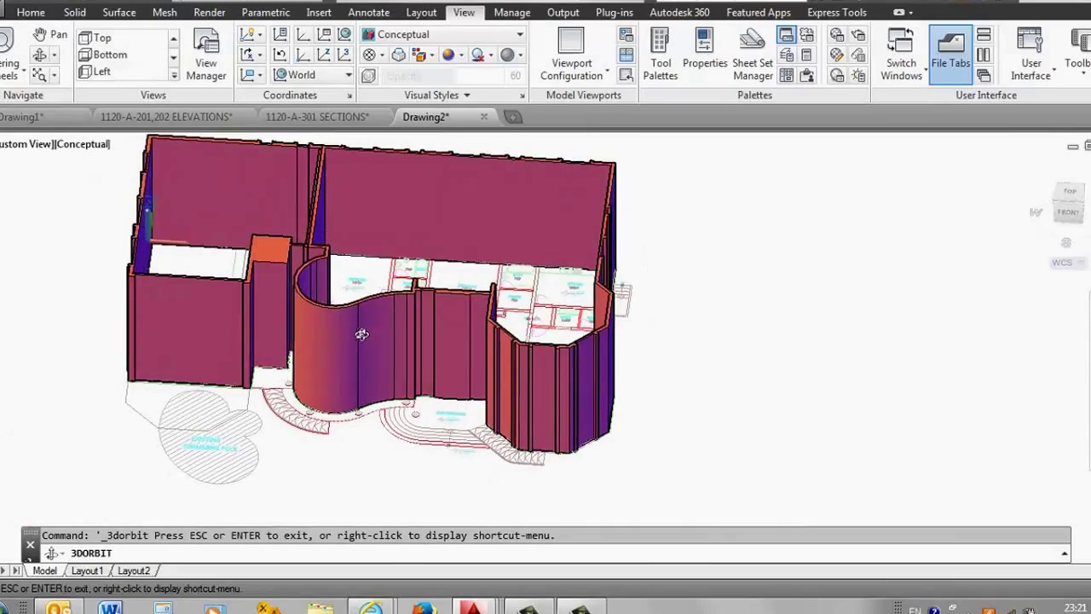
# Step: Orbit to a low angle on the entrance walls and call up the layer properties
pyautogui.scroll(5, 427, 417)
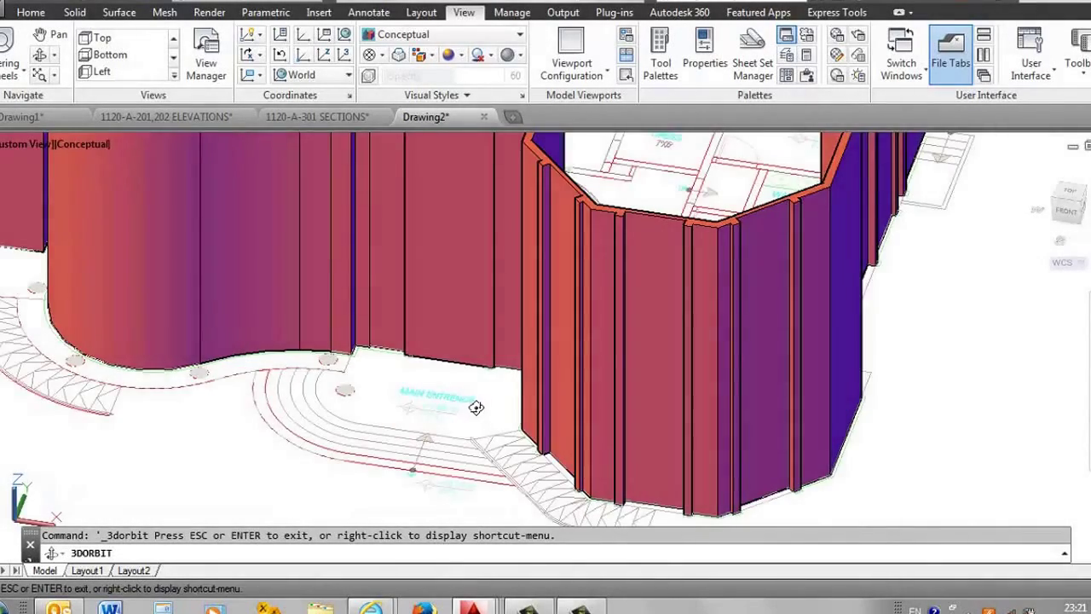
pyautogui.scroll(3, 476, 407)
pyautogui.moveTo(483, 407)
pyautogui.mouseDown()
pyautogui.moveTo(432, 375)
pyautogui.moveTo(489, 365)
pyautogui.moveTo(331, 382)
pyautogui.moveTo(344, 398)
pyautogui.moveTo(432, 407)
pyautogui.moveTo(546, 372)
pyautogui.moveTo(407, 320)
pyautogui.moveTo(451, 358)
pyautogui.moveTo(475, 351)
pyautogui.moveTo(479, 391)
pyautogui.moveTo(462, 390)
pyautogui.mouseUp()
pyautogui.press('Escape')
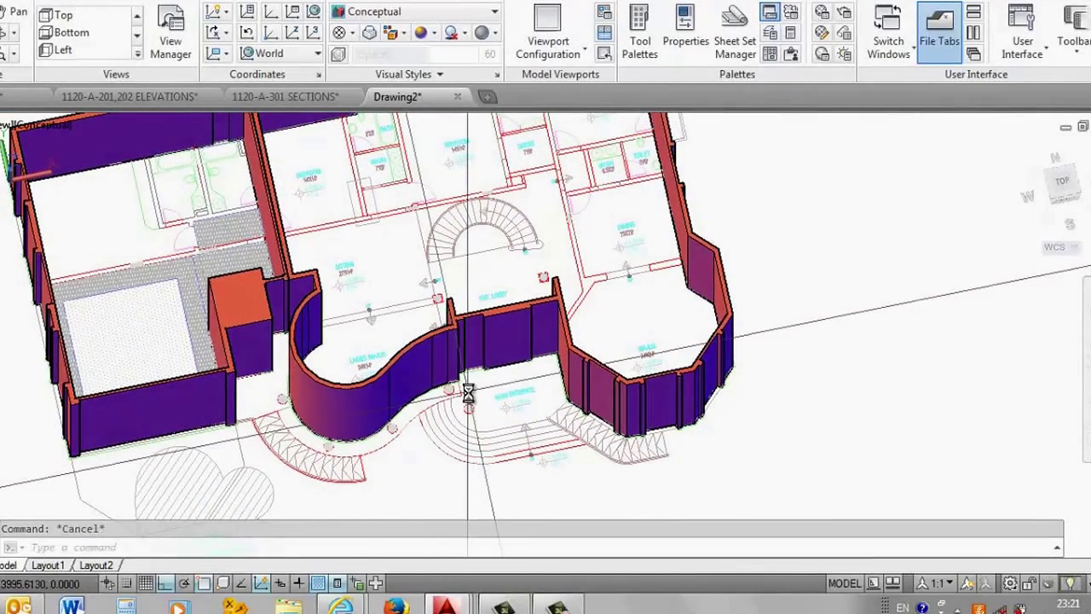
pyautogui.write('pla')
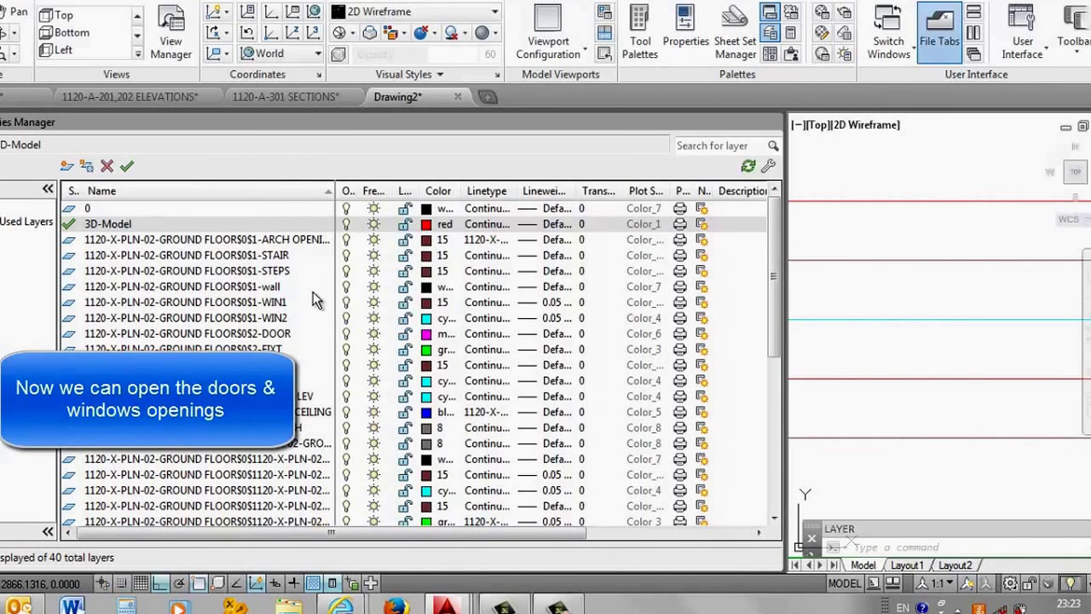
# Step: Create a new layer 'Windows & Doors' coloured blue, then close the Layer Properties Manager
pyautogui.rightClick(265, 224)
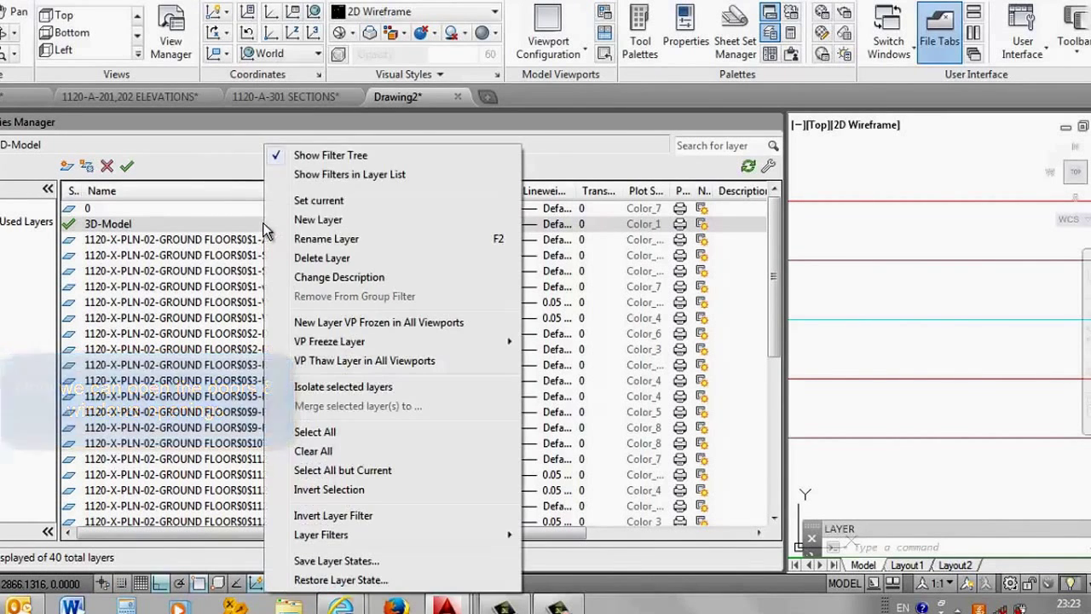
pyautogui.click(307, 220)
pyautogui.write('Windows & Doors')
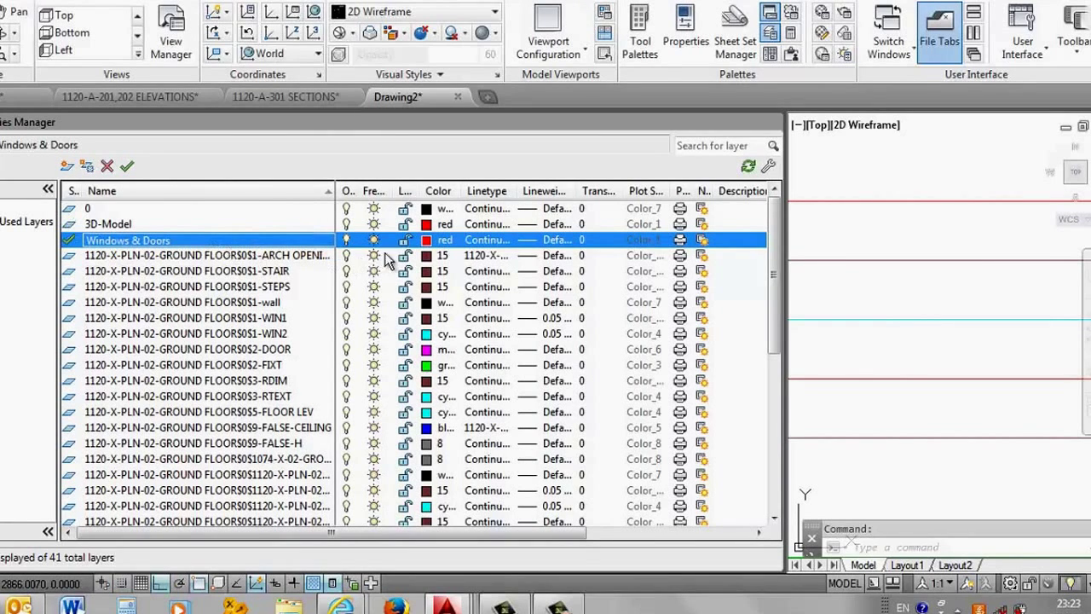
pyautogui.click(424, 242)
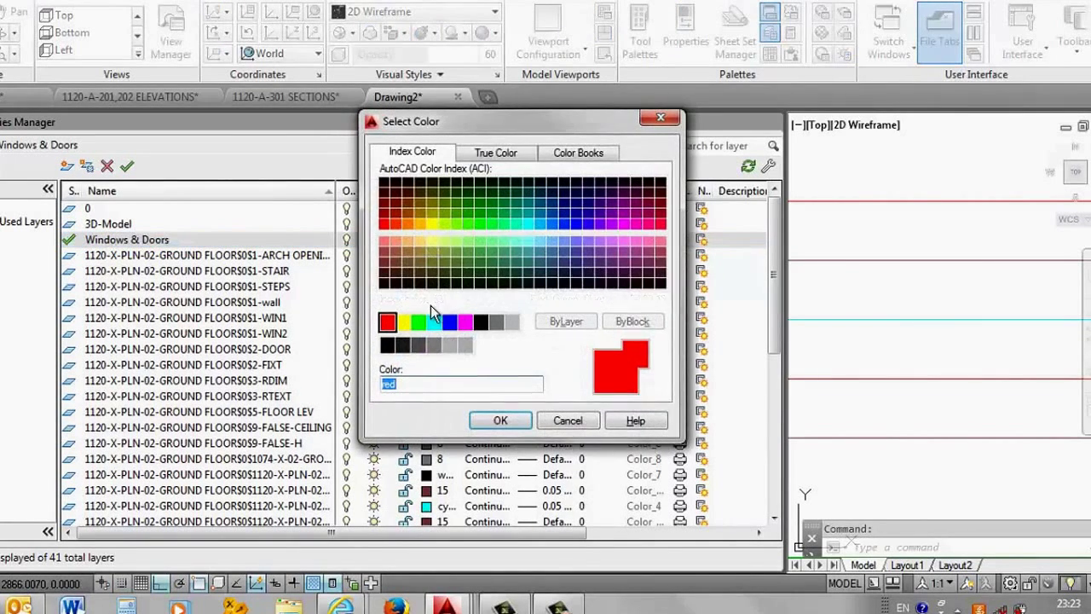
pyautogui.press('Return')
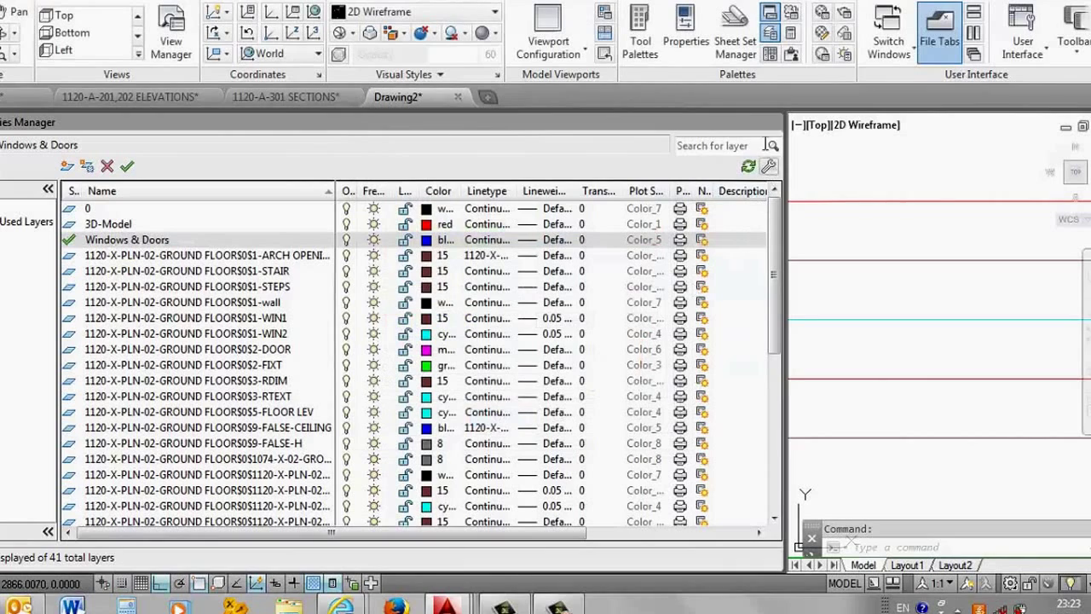
pyautogui.click(772, 126)
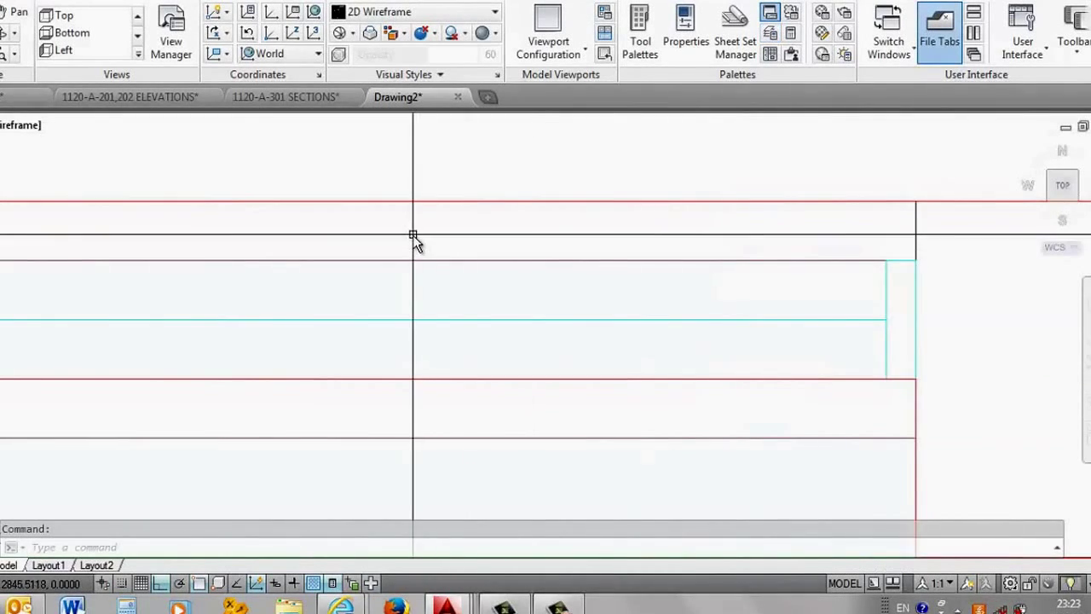
# Step: Draw a rectangle with RECTANG across the window opening beside the main entrance
pyautogui.scroll(-3, 413, 241)
pyautogui.write('rec')
pyautogui.press('Return')
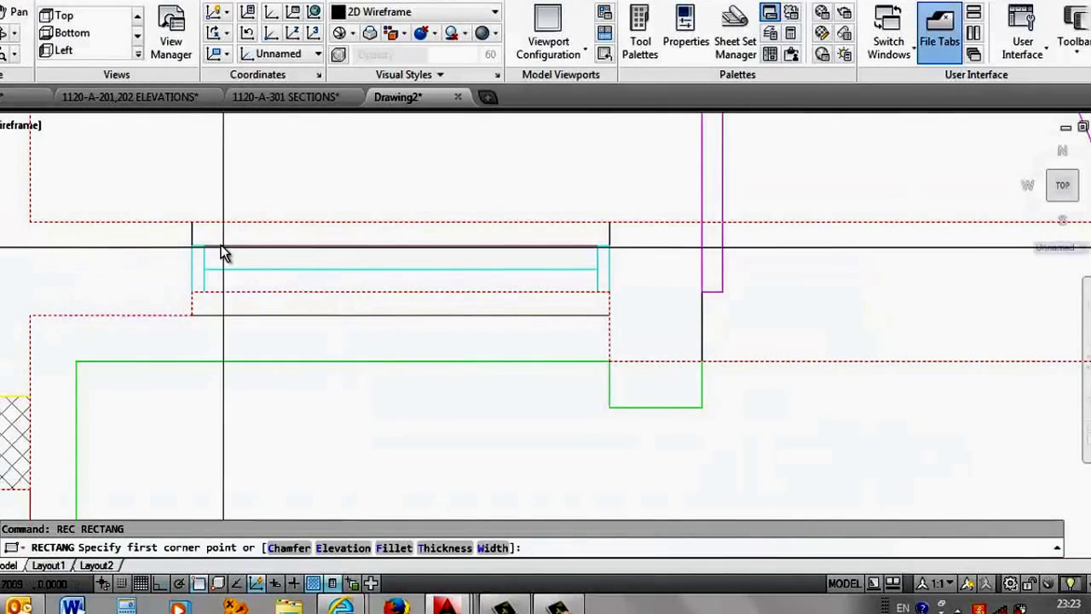
pyautogui.scroll(5, 189, 253)
pyautogui.scroll(-3, 221, 243)
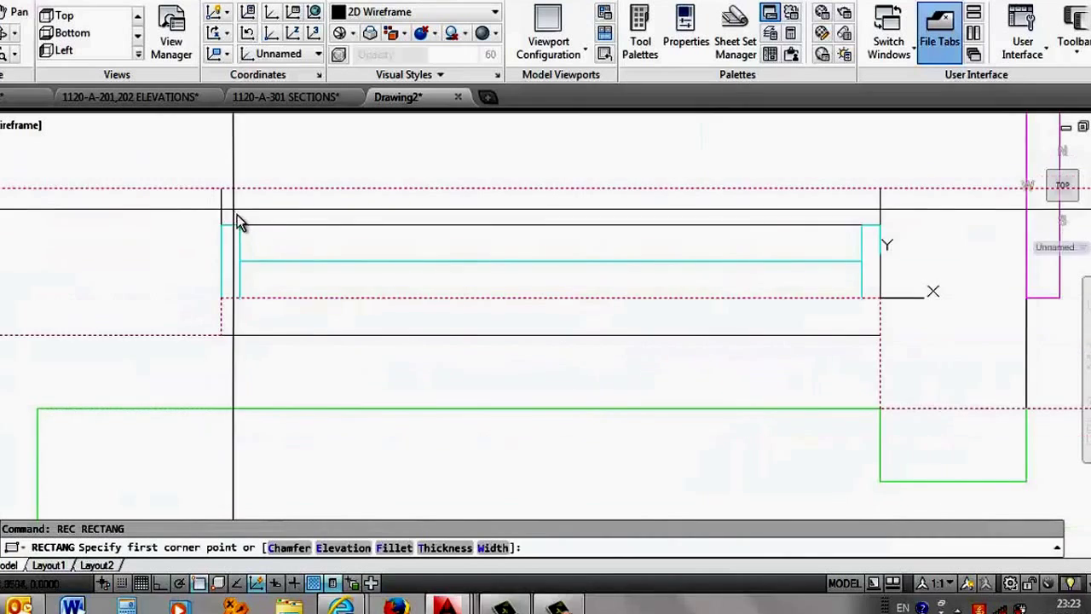
pyautogui.scroll(3, 247, 290)
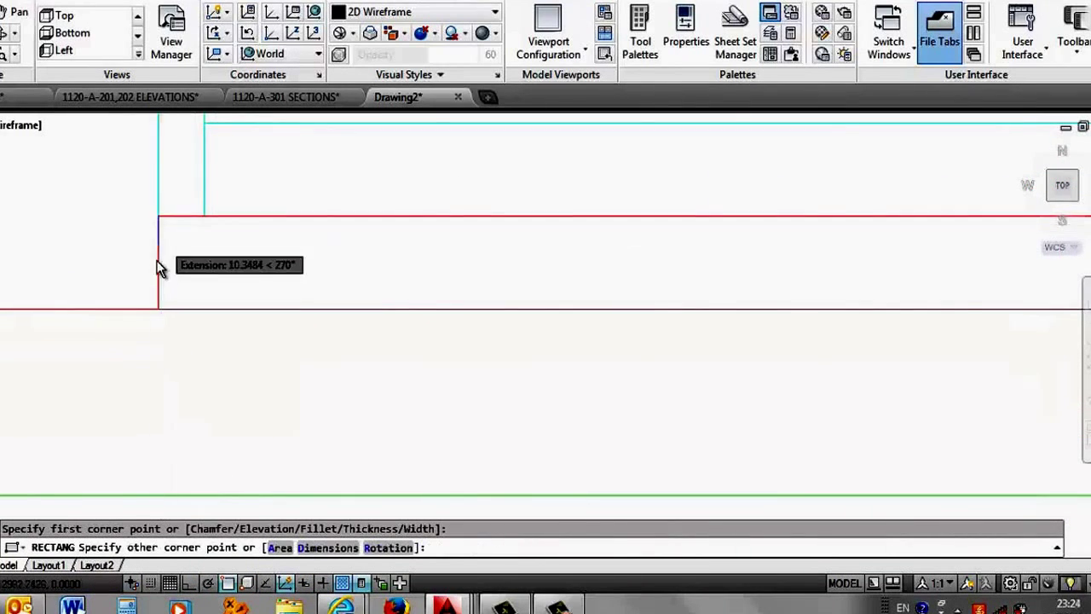
pyautogui.scroll(-2, 355, 245)
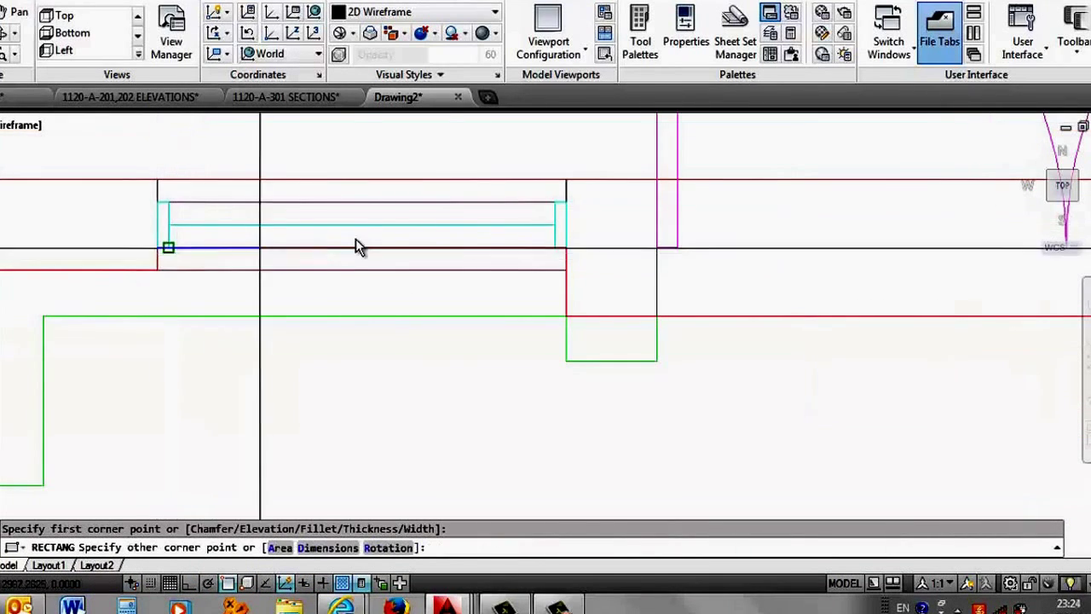
pyautogui.click(535, 213)
pyautogui.scroll(-2, 214, 267)
pyautogui.scroll(-2, 377, 267)
pyautogui.scroll(3, 414, 248)
pyautogui.scroll(2, 412, 315)
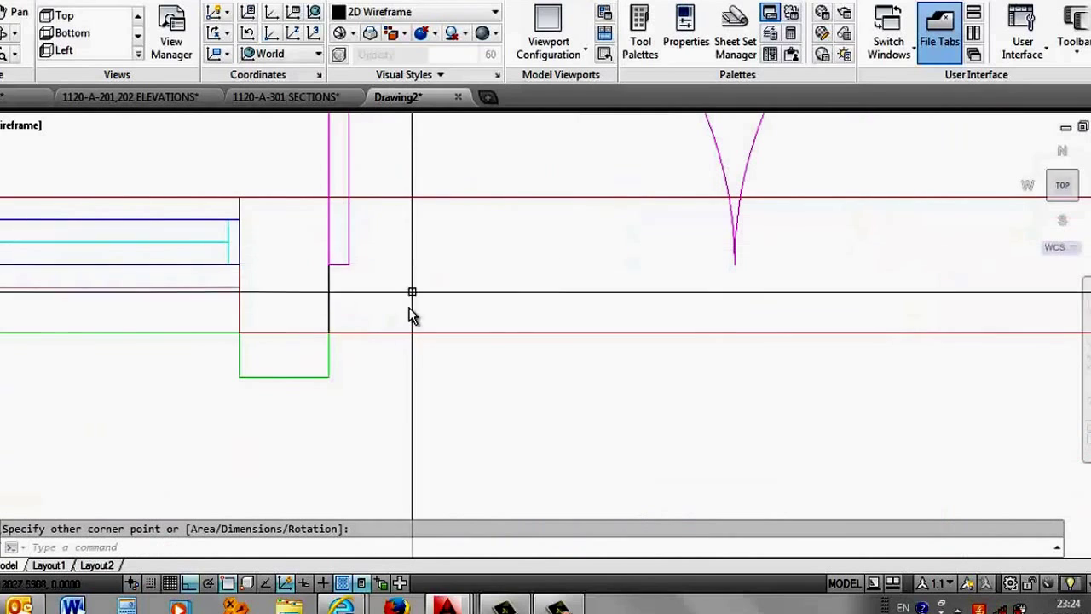
pyautogui.scroll(-3, 290, 302)
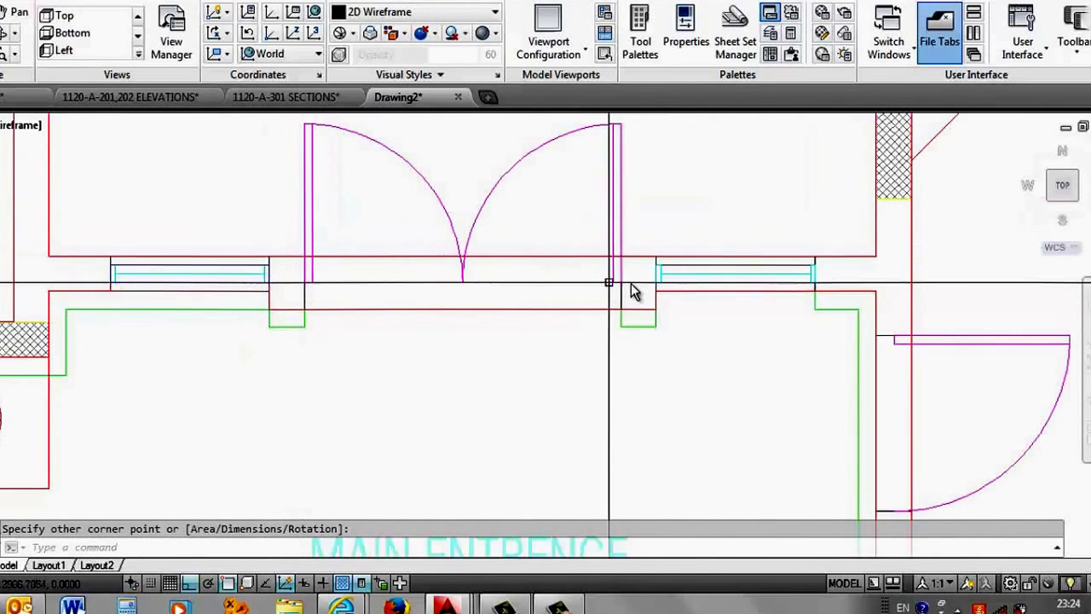
pyautogui.scroll(4, 633, 291)
pyautogui.click(599, 303)
# Step: Draw another rectangle over the double-door opening
pyautogui.press('Return')
pyautogui.scroll(-2, 601, 298)
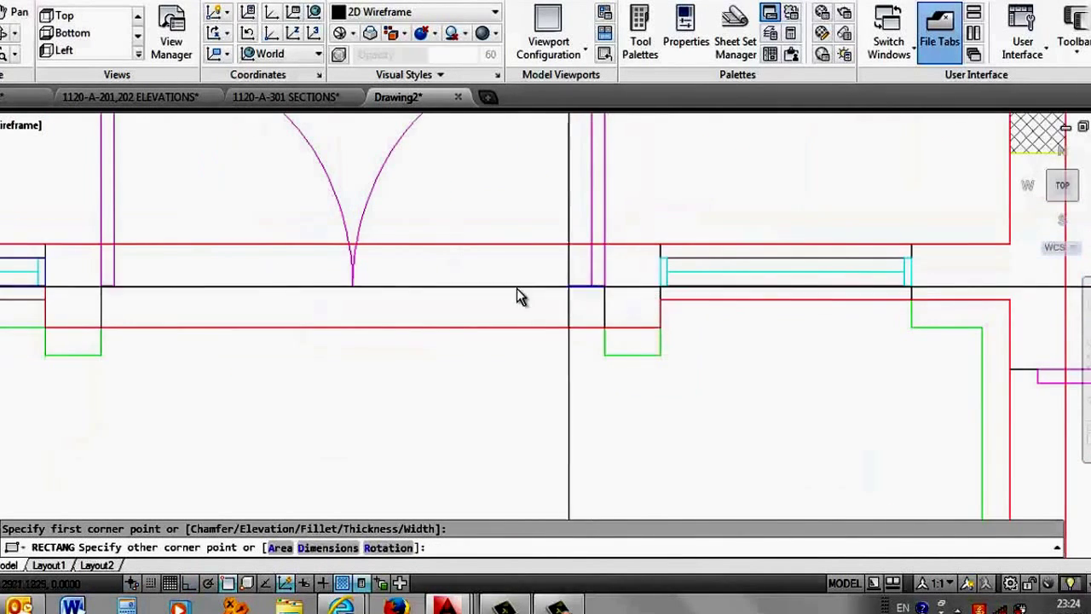
pyautogui.click(137, 242)
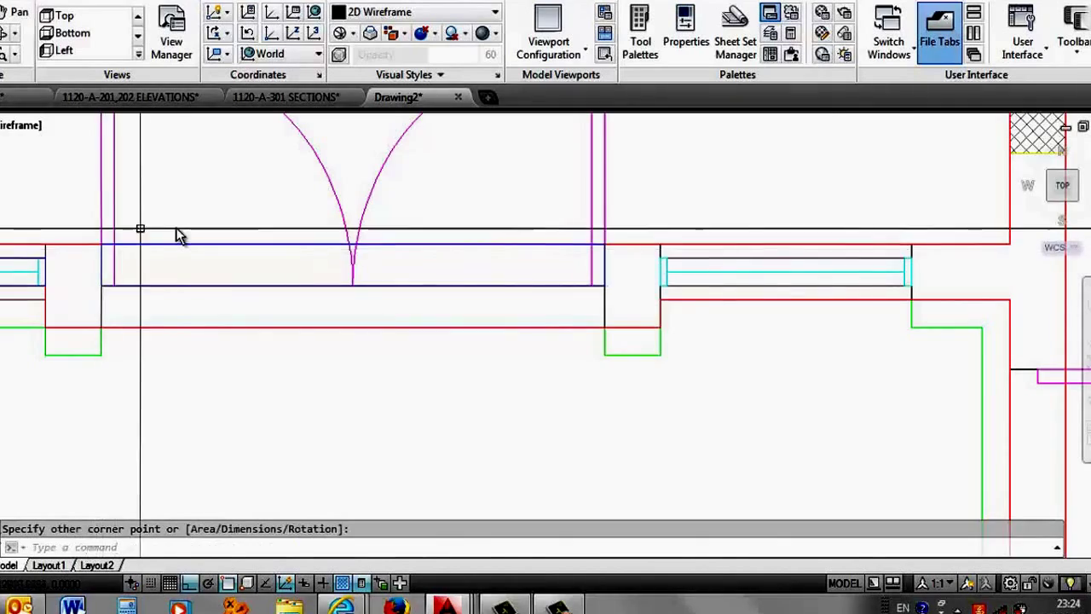
pyautogui.scroll(-3, 188, 247)
pyautogui.scroll(3, 200, 254)
pyautogui.scroll(2, 281, 222)
# Step: Draw a third rectangle spanning the window opening from its end corner
pyautogui.press('Return')
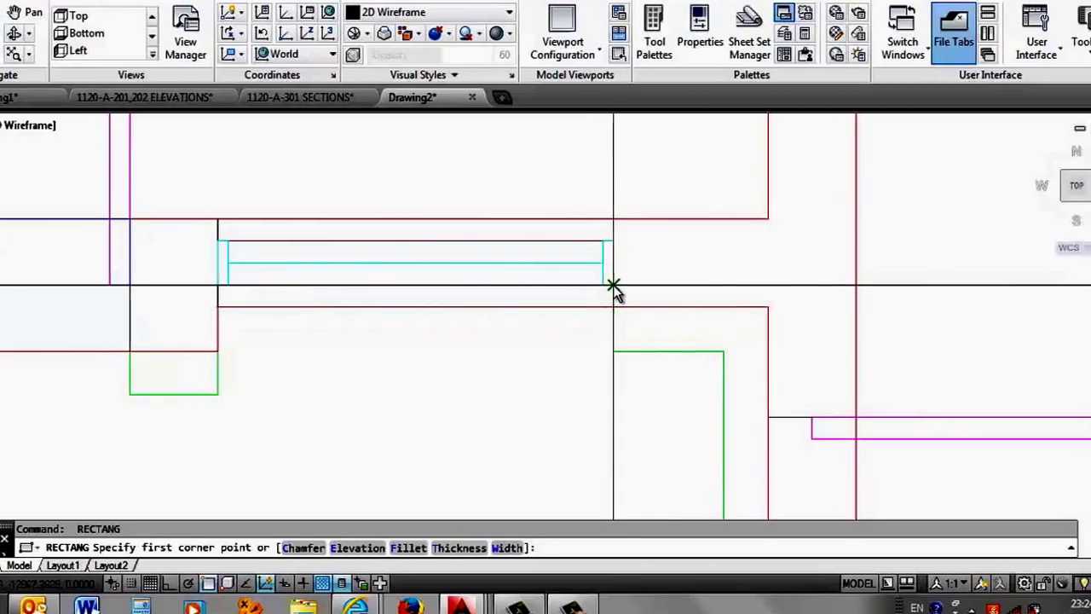
pyautogui.click(614, 286)
pyautogui.click(219, 241)
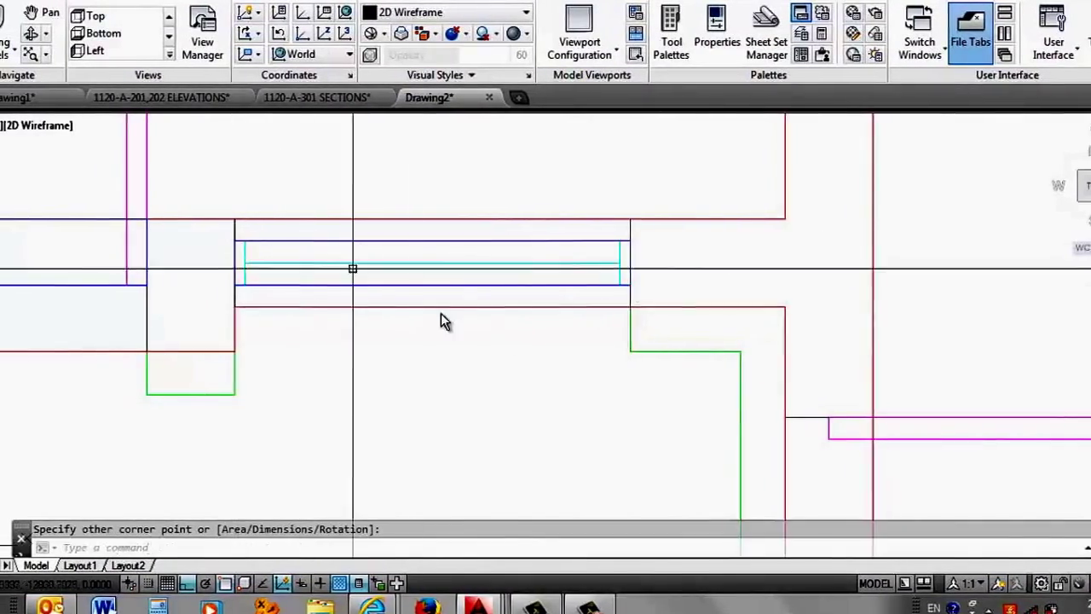
pyautogui.scroll(-2, 441, 316)
pyautogui.scroll(-2, 355, 268)
pyautogui.scroll(-2, 468, 313)
pyautogui.scroll(-1, 511, 297)
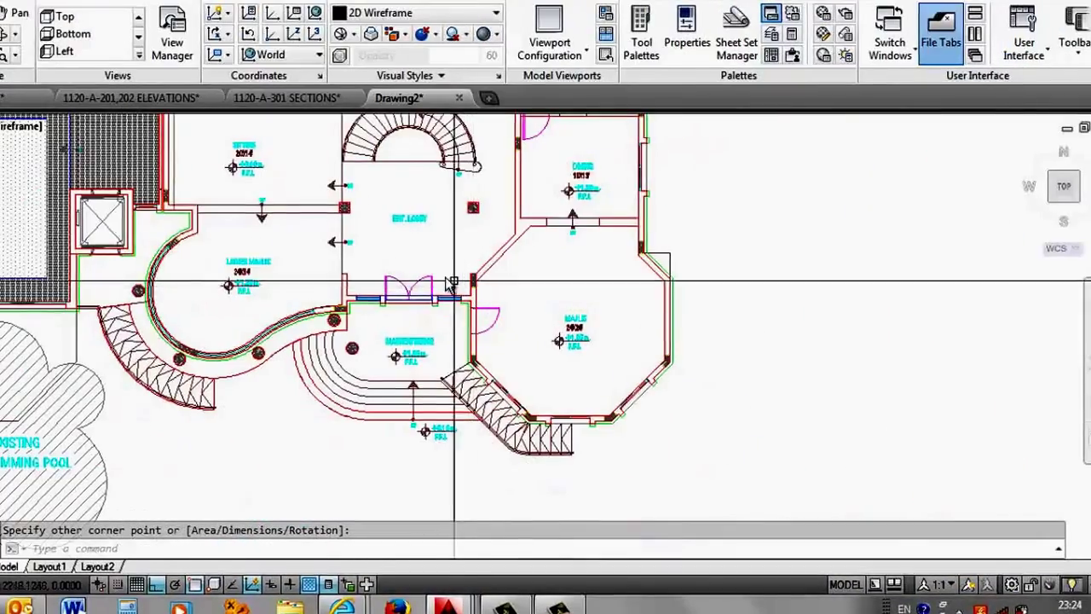
pyautogui.scroll(3, 435, 294)
pyautogui.scroll(-1, 429, 299)
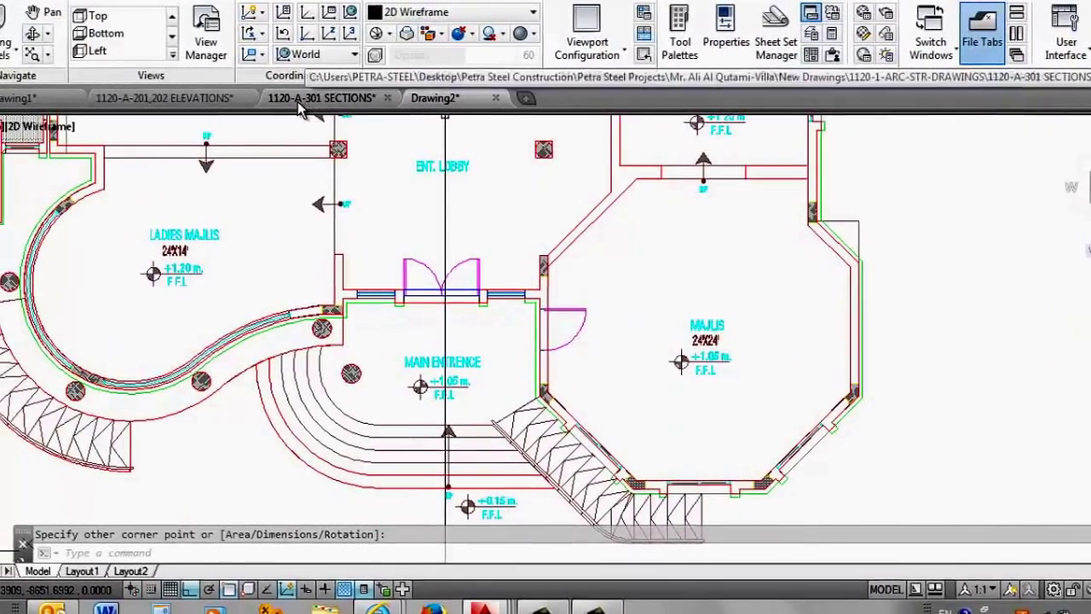
# Step: Switch to the 1120-A-201,202 ELEVATIONS drawing and zoom to the entrance on Elevation A
pyautogui.click(164, 98)
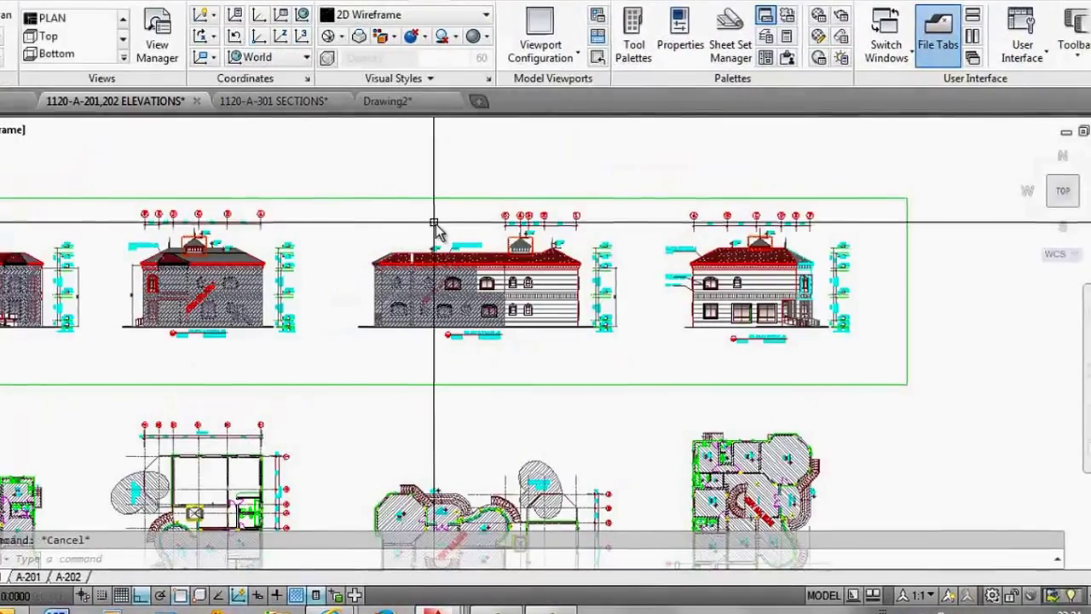
pyautogui.scroll(-3, 434, 226)
pyautogui.scroll(2, 409, 230)
pyautogui.scroll(2, 315, 235)
pyautogui.scroll(1, 270, 260)
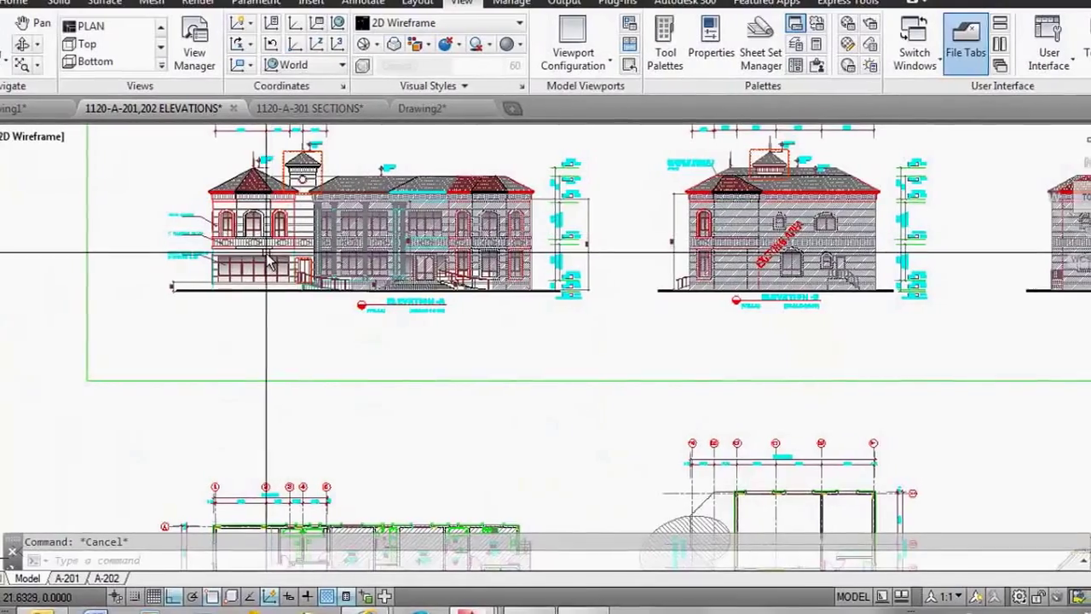
pyautogui.scroll(5, 341, 277)
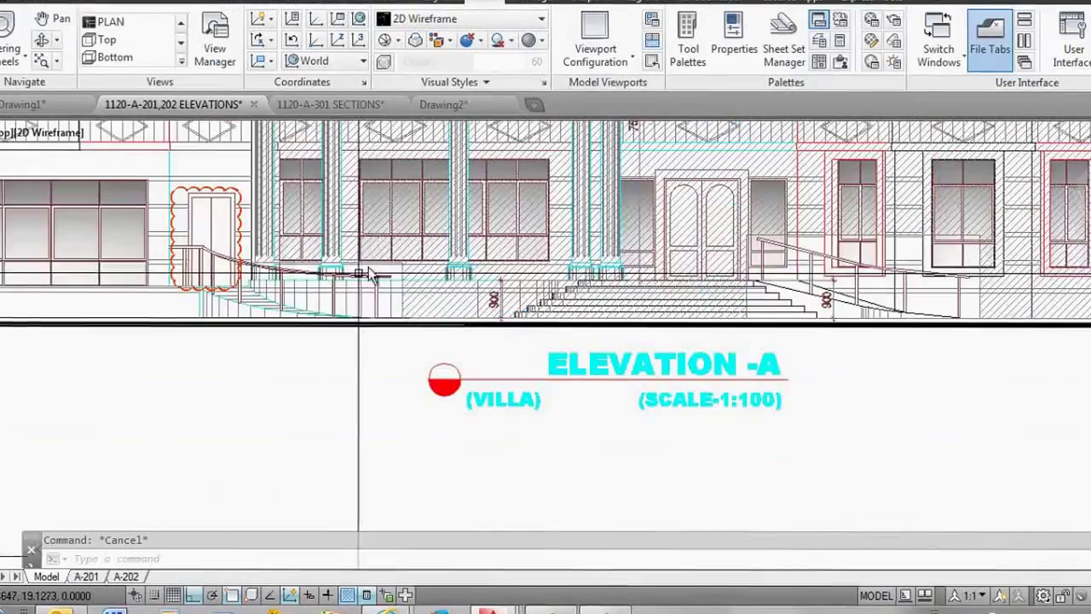
pyautogui.scroll(1, 368, 272)
pyautogui.scroll(2, 368, 273)
pyautogui.scroll(2, 368, 273)
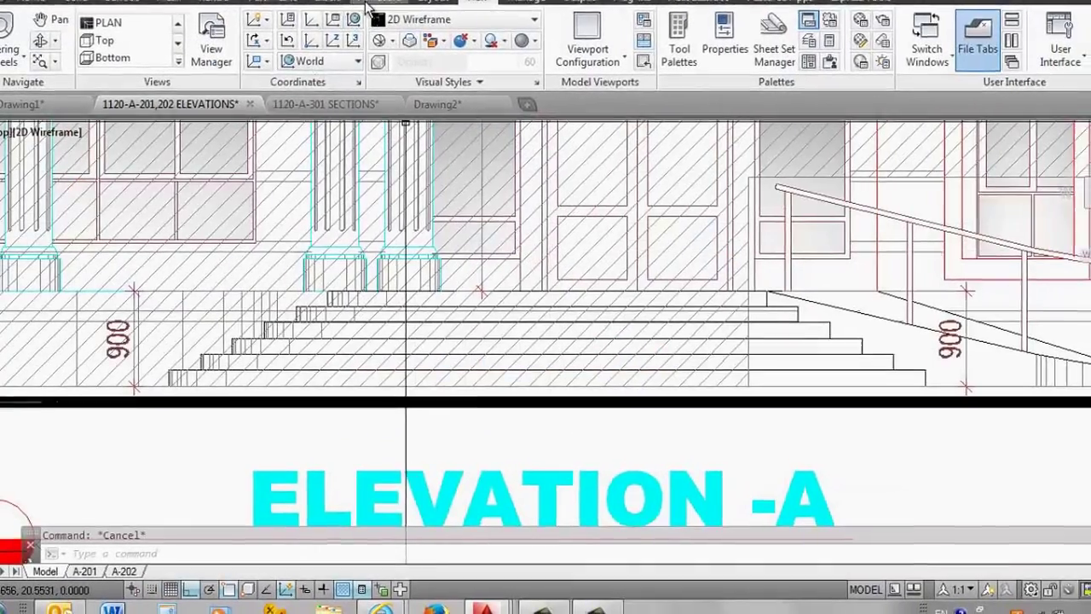
# Step: Add a 900 linear dimension beside the entrance steps
pyautogui.click(369, 6)
pyautogui.click(280, 42)
pyautogui.scroll(3, 733, 304)
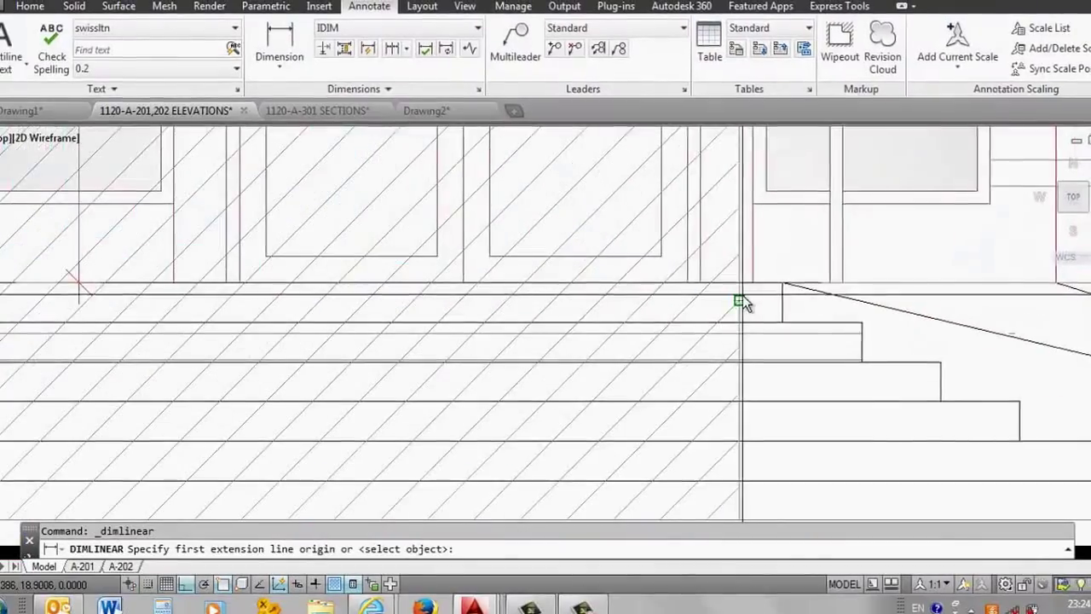
pyautogui.scroll(-1, 724, 296)
pyautogui.click(698, 286)
pyautogui.scroll(-3, 616, 247)
pyautogui.scroll(-2, 588, 256)
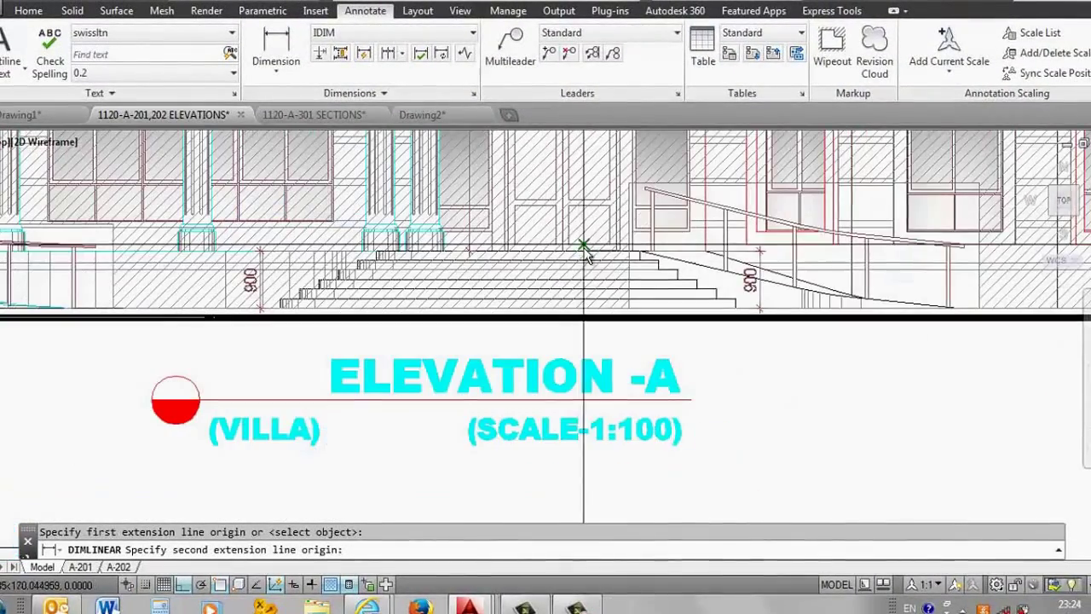
pyautogui.scroll(3, 968, 314)
pyautogui.scroll(-3, 372, 341)
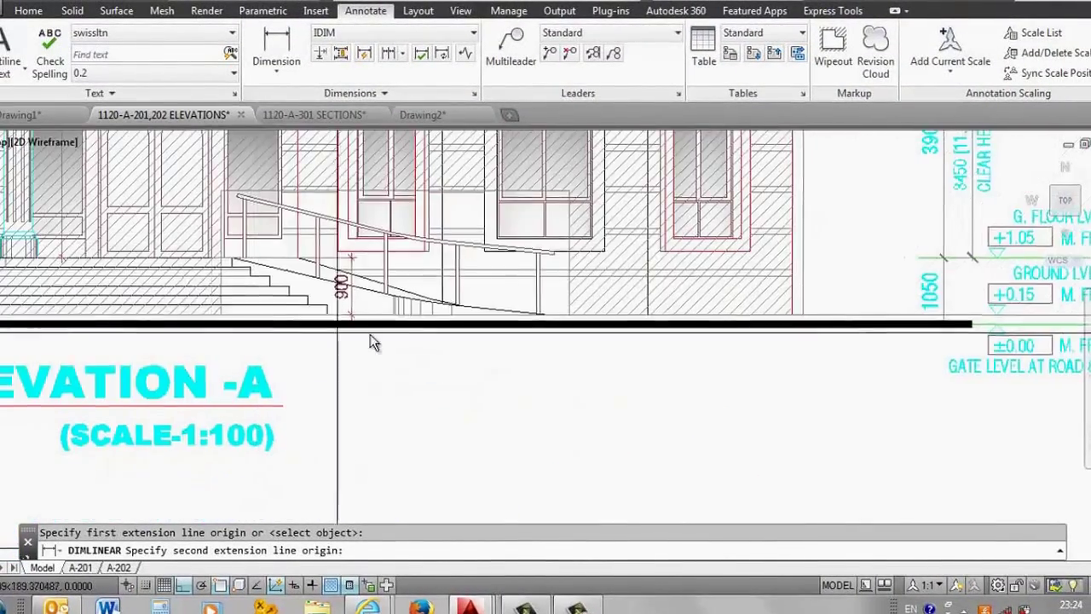
pyautogui.scroll(1, 742, 320)
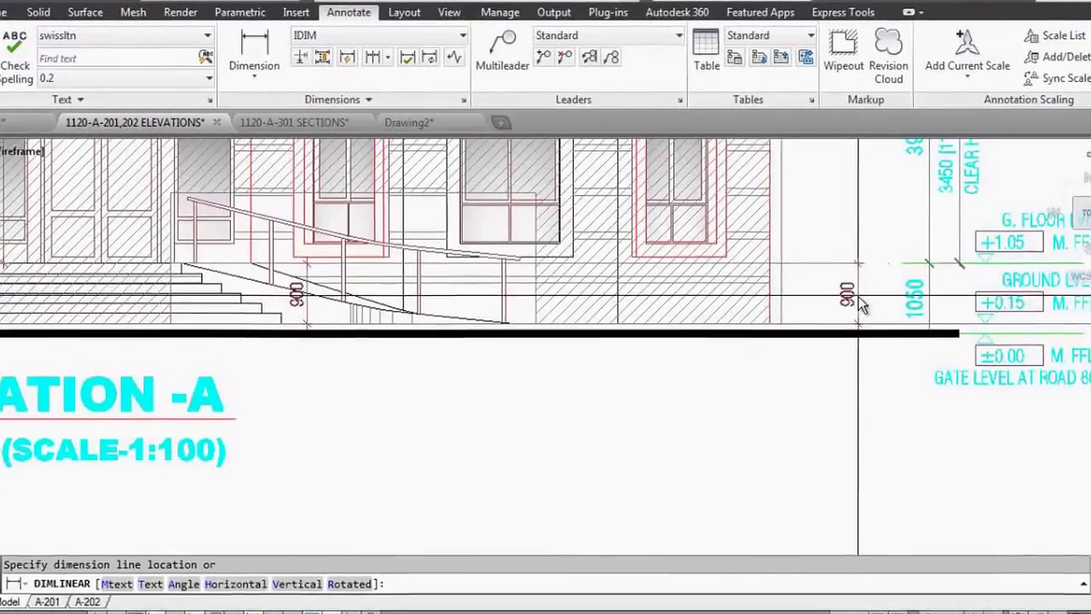
pyautogui.click(861, 305)
pyautogui.scroll(-3, 689, 378)
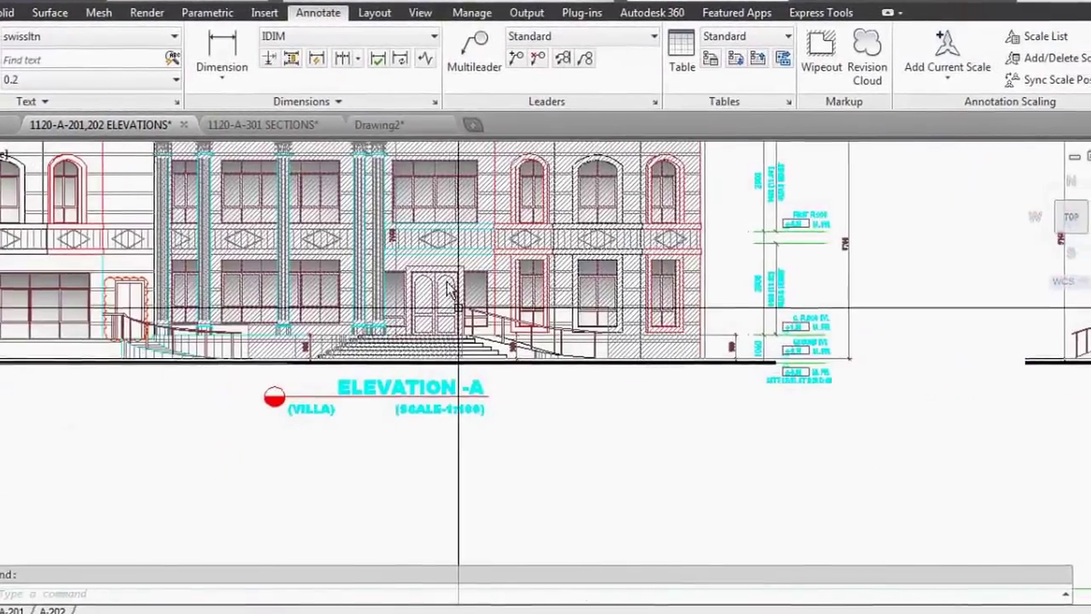
pyautogui.scroll(5, 538, 273)
# Step: Dimension the entrance door height from door top to top step as 2600
pyautogui.press('Return')
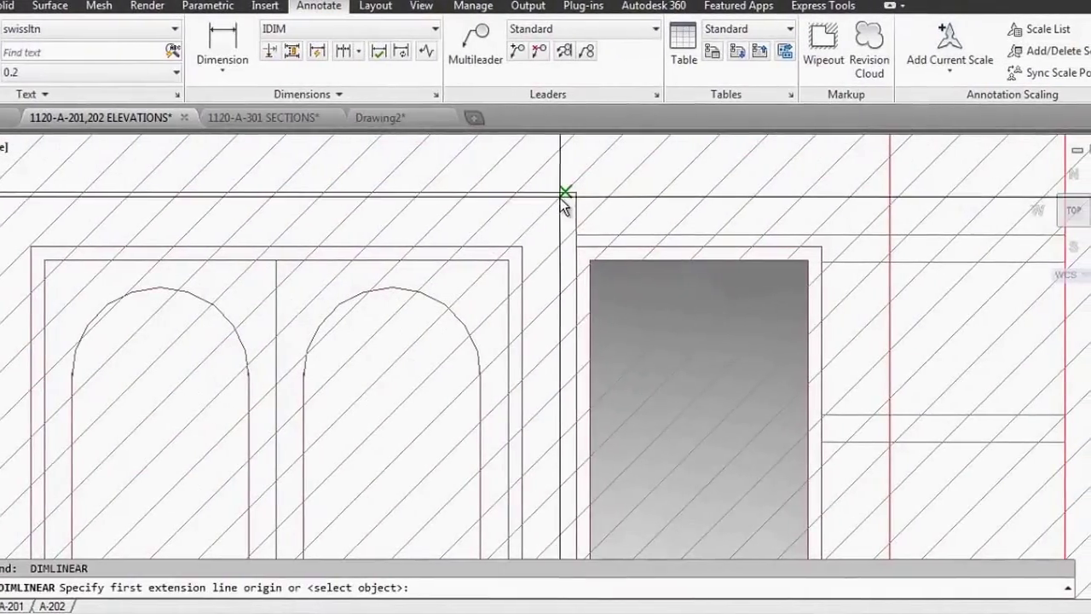
pyautogui.click(565, 193)
pyautogui.scroll(-2, 606, 182)
pyautogui.scroll(-4, 605, 182)
pyautogui.scroll(5, 629, 378)
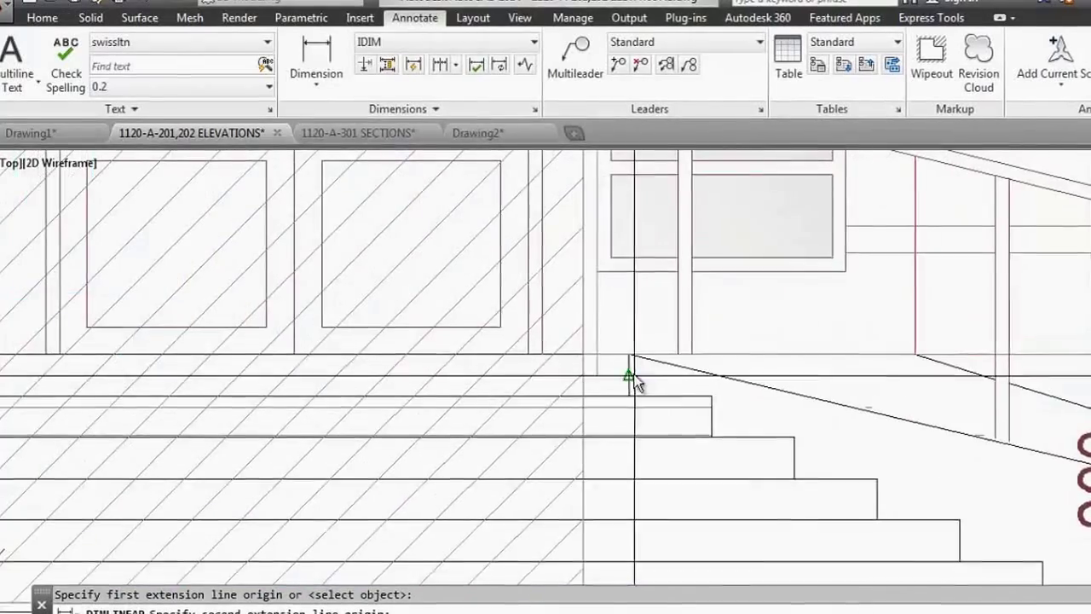
pyautogui.scroll(1, 579, 356)
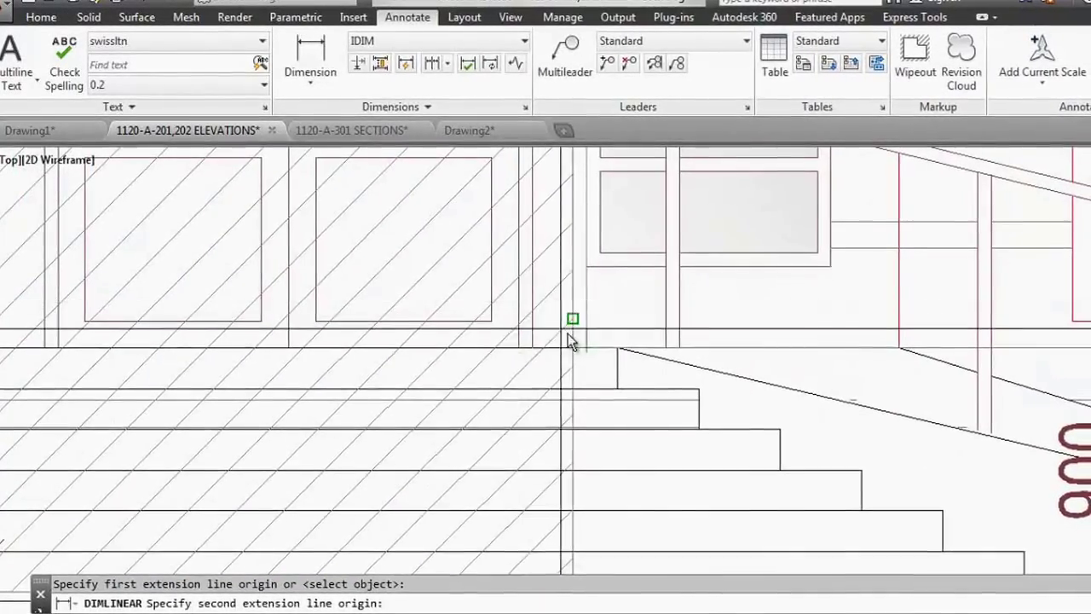
pyautogui.scroll(-4, 584, 336)
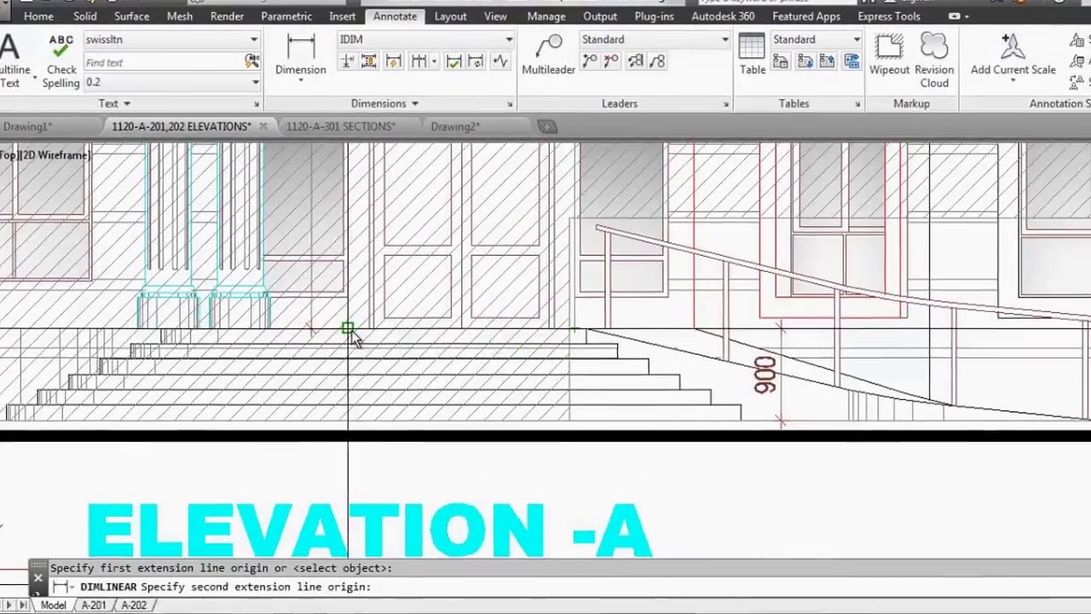
pyautogui.click(384, 353)
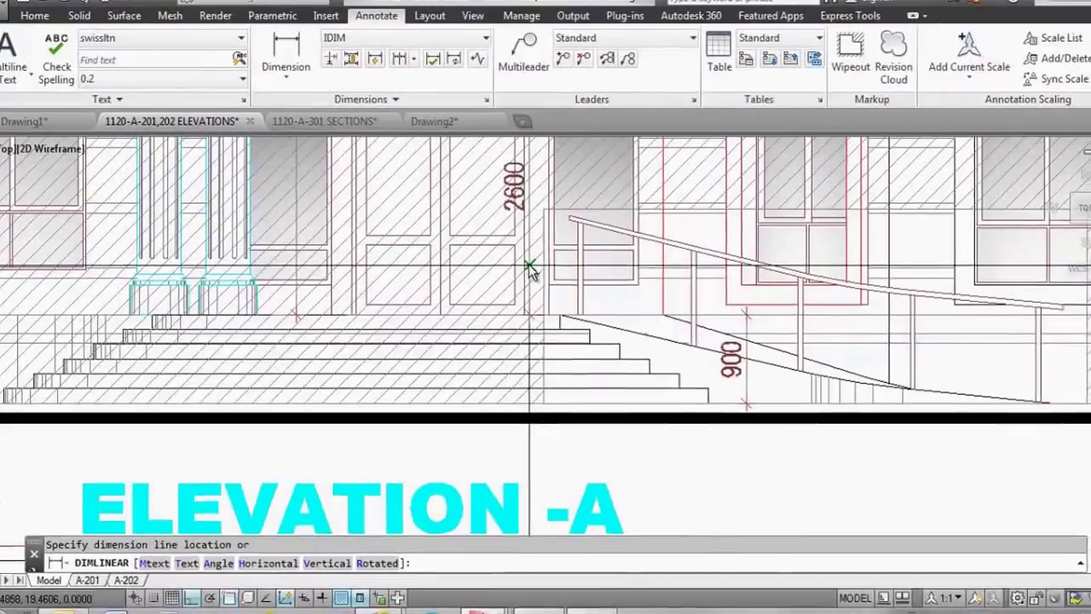
pyautogui.click(542, 268)
pyautogui.scroll(-2, 502, 402)
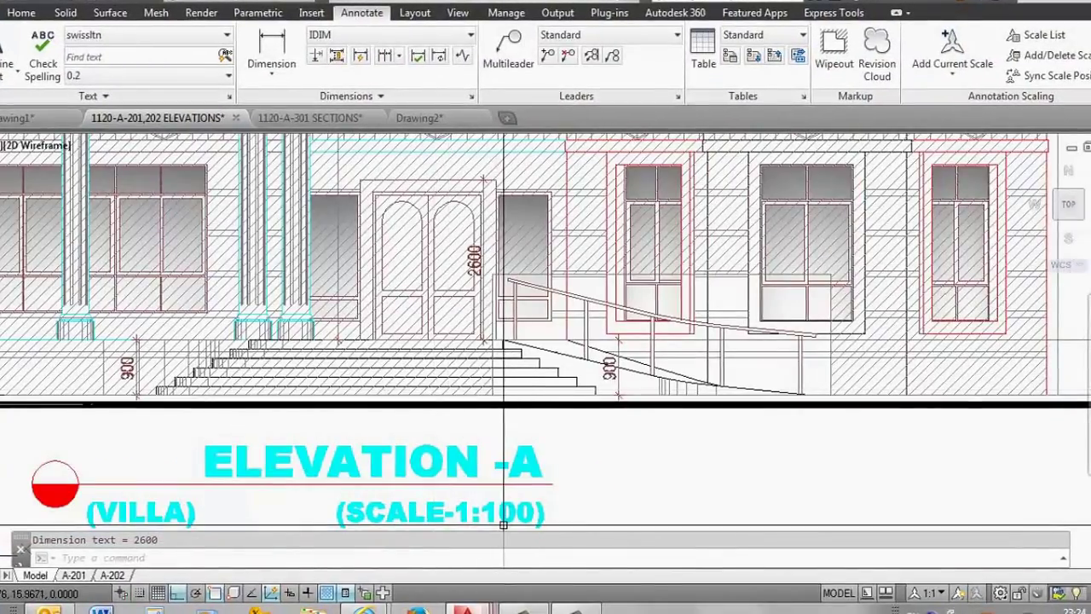
pyautogui.moveTo(463, 609)
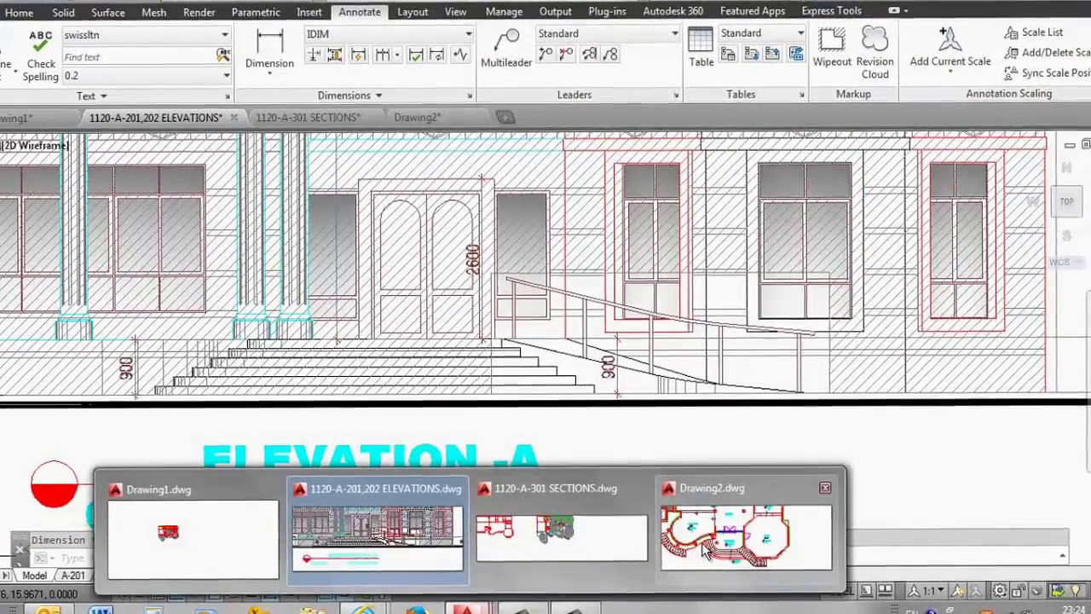
# Step: Return to Drawing2 and cancel the pending stretch, clearing the grips
pyautogui.click(746, 503)
pyautogui.scroll(3, 471, 340)
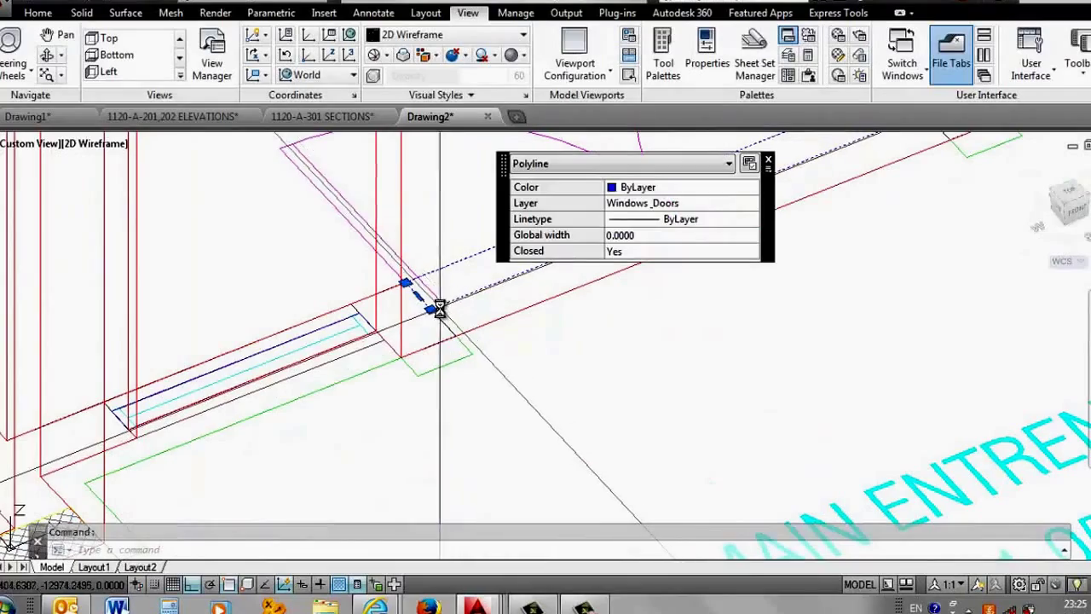
pyautogui.scroll(-3, 452, 340)
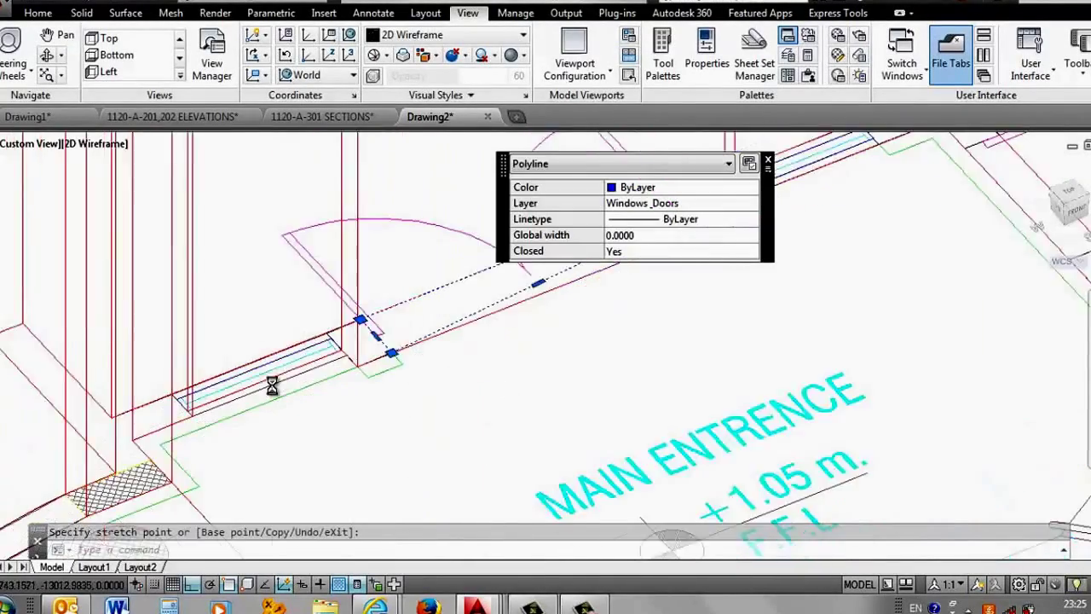
pyautogui.scroll(5, 505, 271)
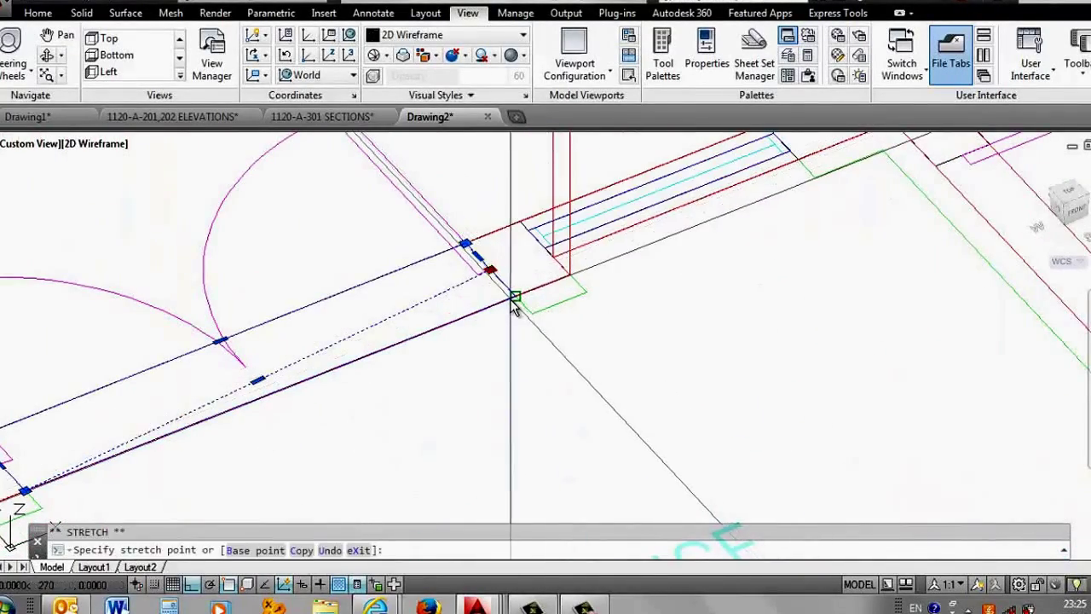
pyautogui.press('Escape')
pyautogui.scroll(-3, 610, 343)
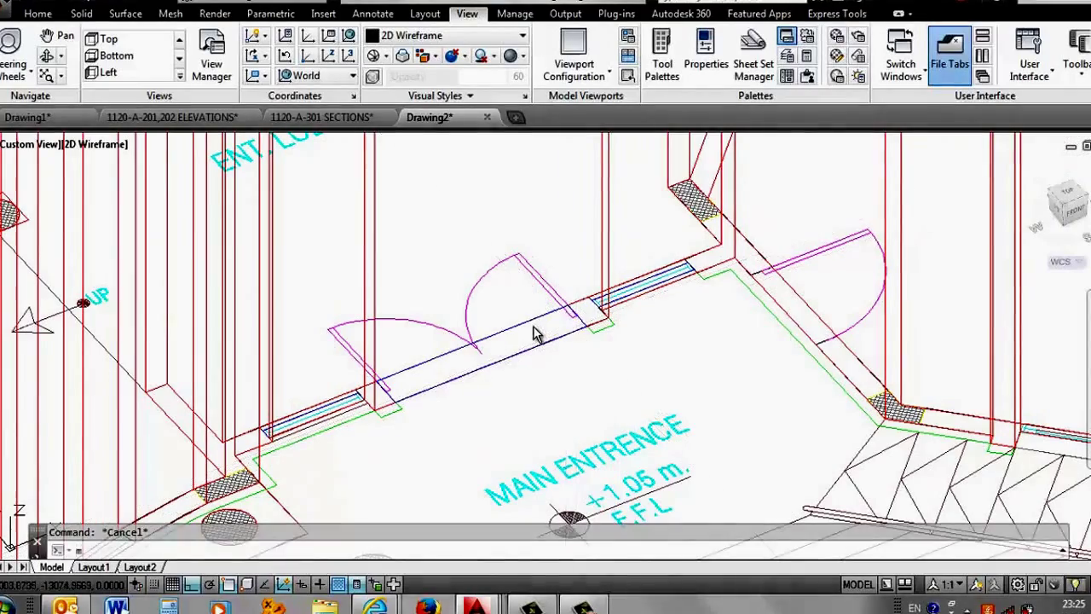
# Step: Move the entrance rectangle 900 up, extrude it 2600 high, and begin subtracting it
pyautogui.write('m')
pyautogui.press('Return')
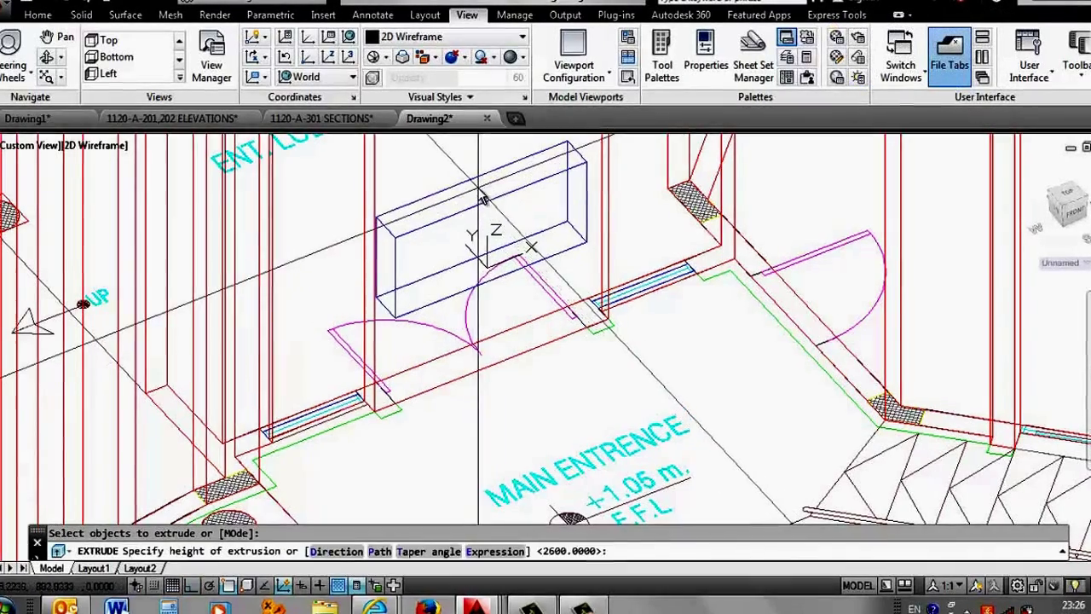
pyautogui.write(' 2600')
pyautogui.press('Return')
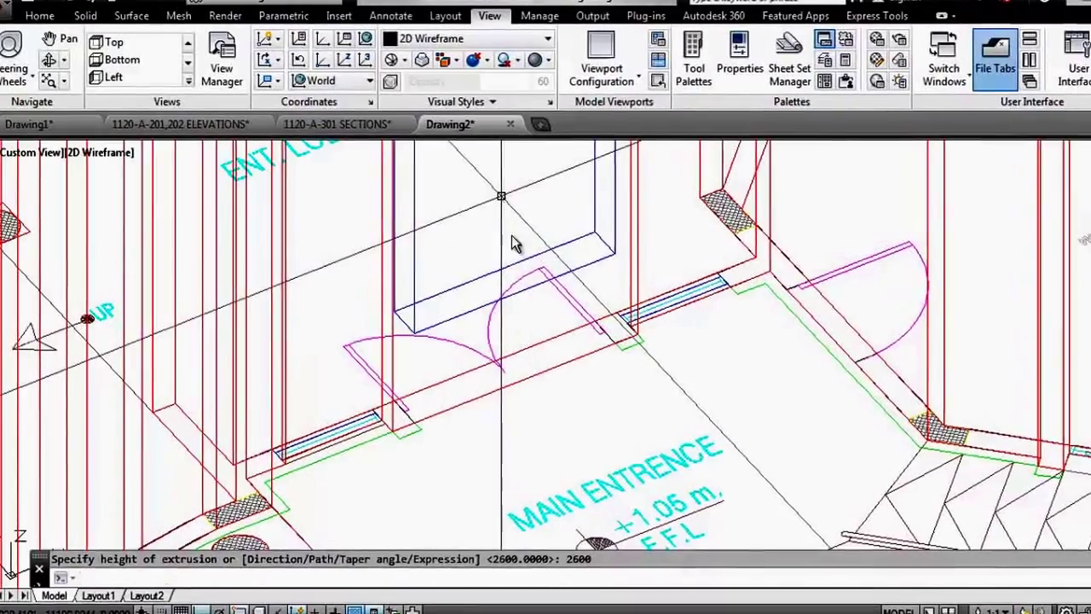
pyautogui.scroll(-5, 511, 239)
pyautogui.write('s')
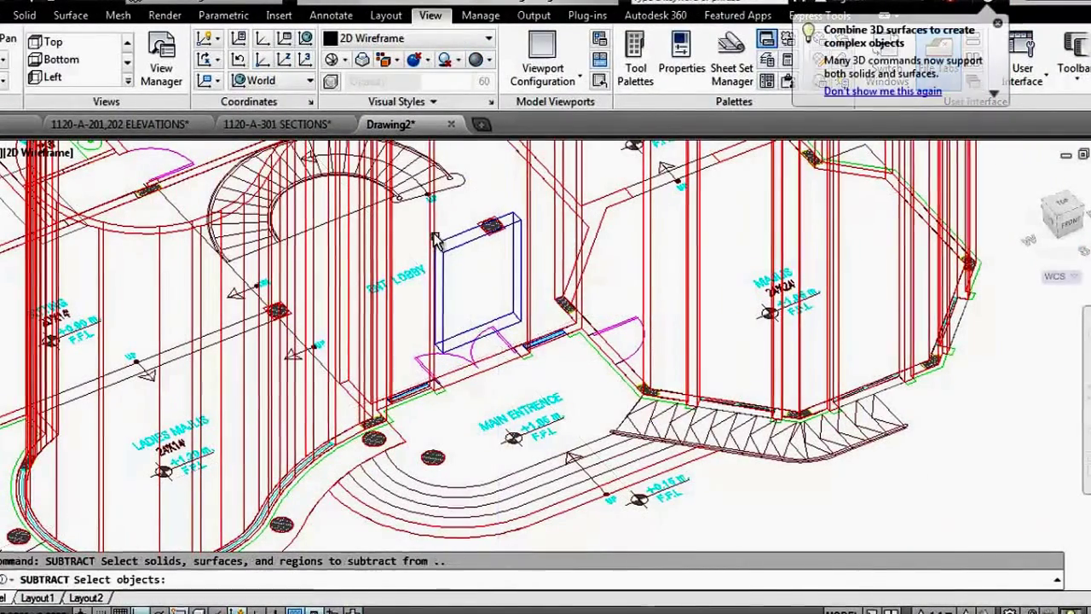
# Step: Cut the entrance opening from the wall solid and inspect it in Conceptual style
pyautogui.click(460, 317)
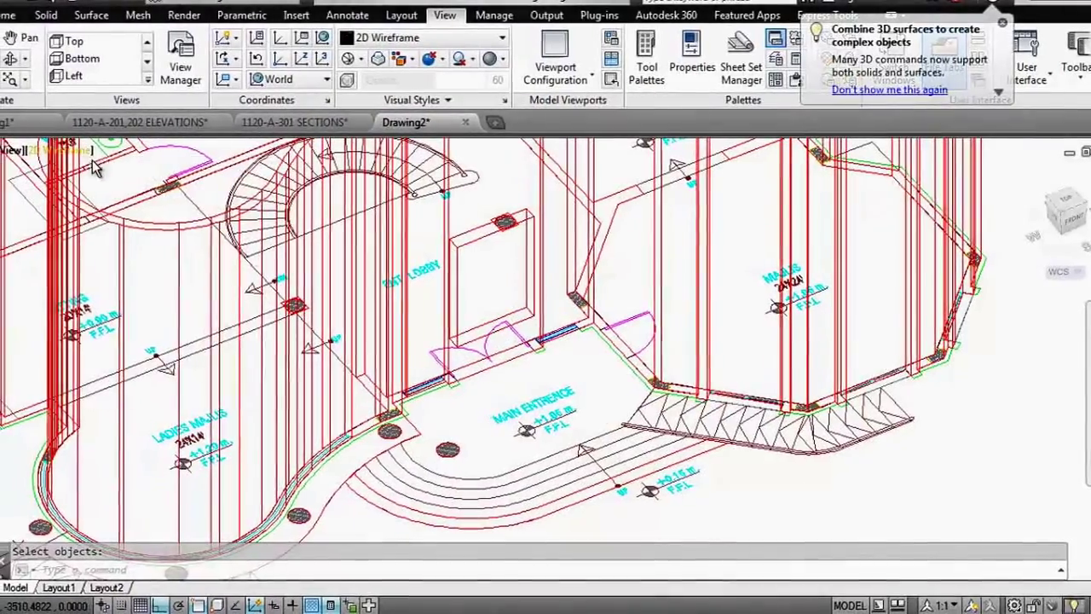
pyautogui.click(73, 151)
pyautogui.click(149, 227)
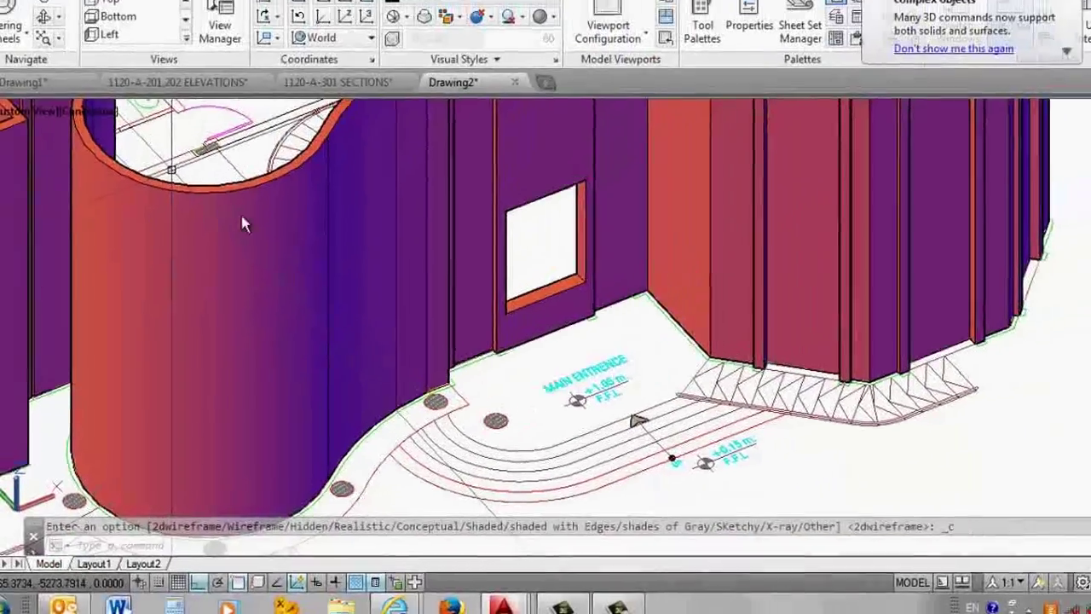
pyautogui.moveTo(457, 299); pyautogui.dragTo(478, 352)
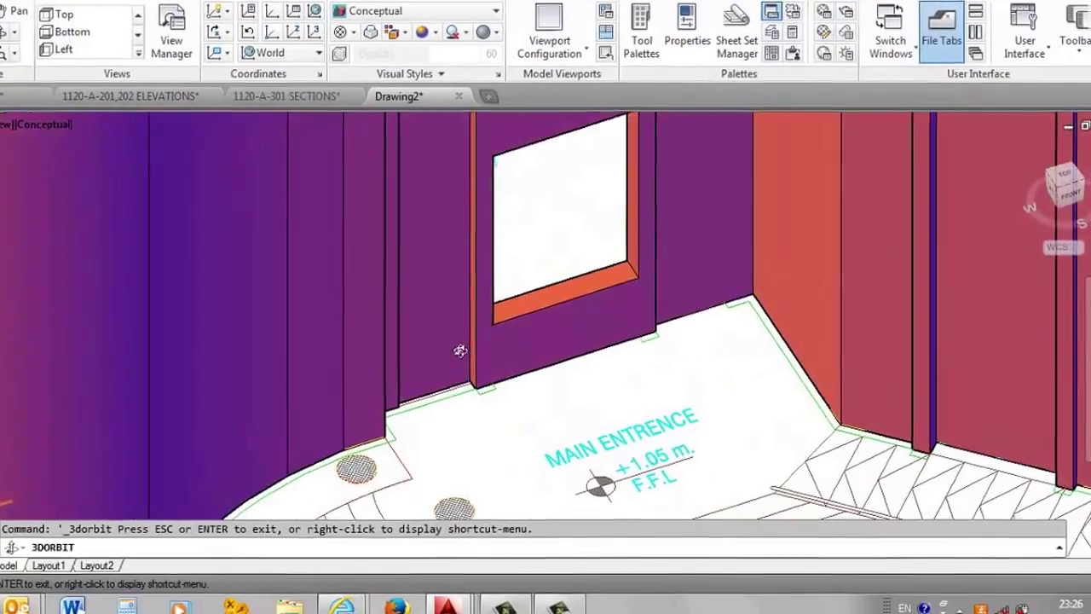
pyautogui.moveTo(467, 347)
pyautogui.mouseDown()
pyautogui.moveTo(451, 312)
pyautogui.moveTo(471, 326)
pyautogui.moveTo(421, 321)
pyautogui.mouseUp()
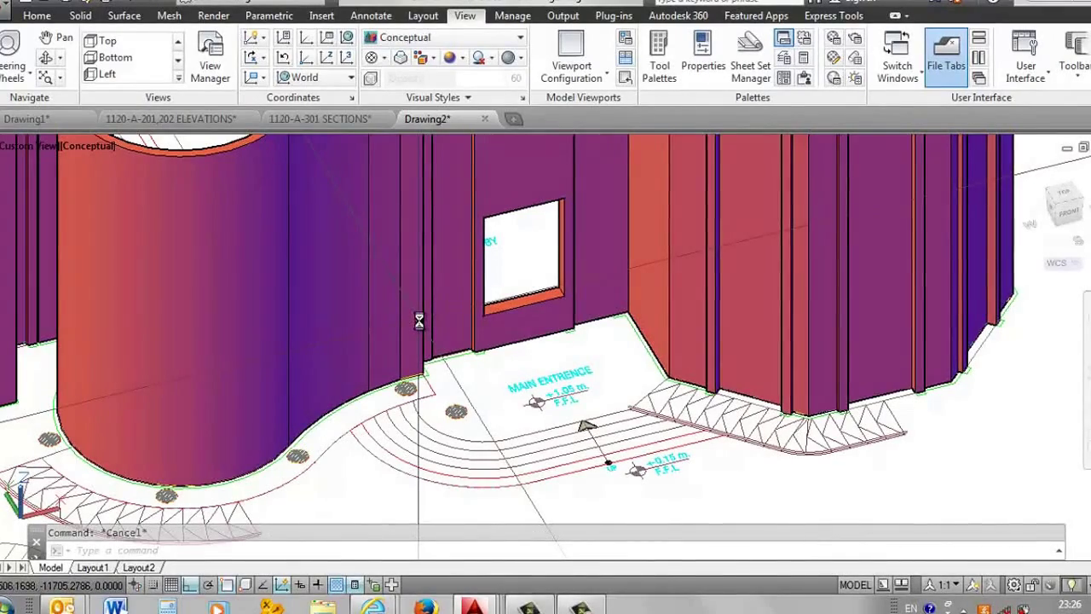
# Step: Return to the top plan view displayed in 2D Wireframe
pyautogui.write('plan')
pyautogui.press('Return')
pyautogui.press('Return')
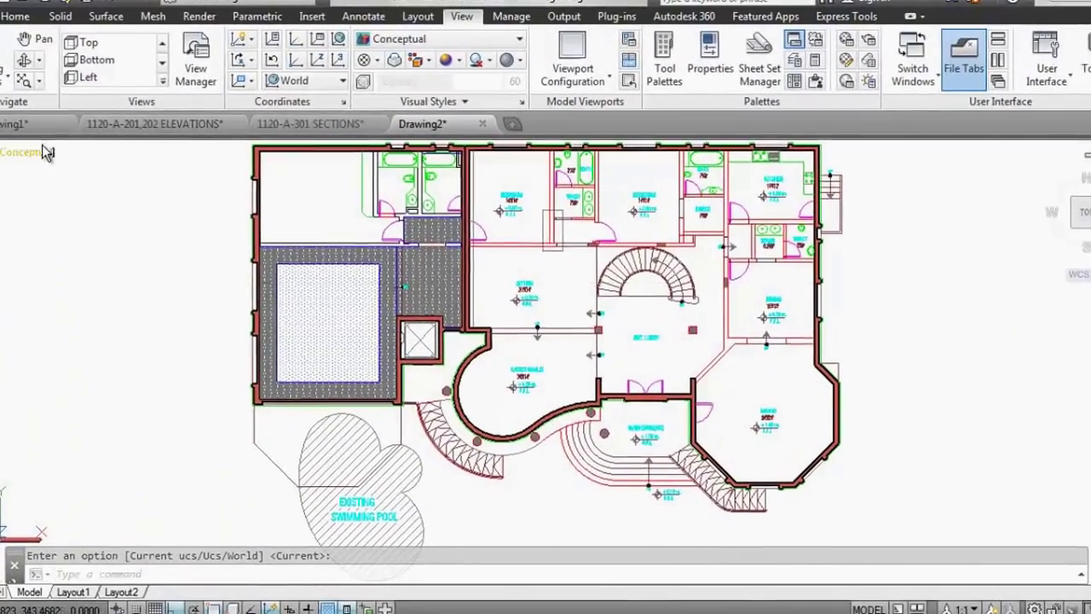
pyautogui.click(47, 152)
pyautogui.click(110, 204)
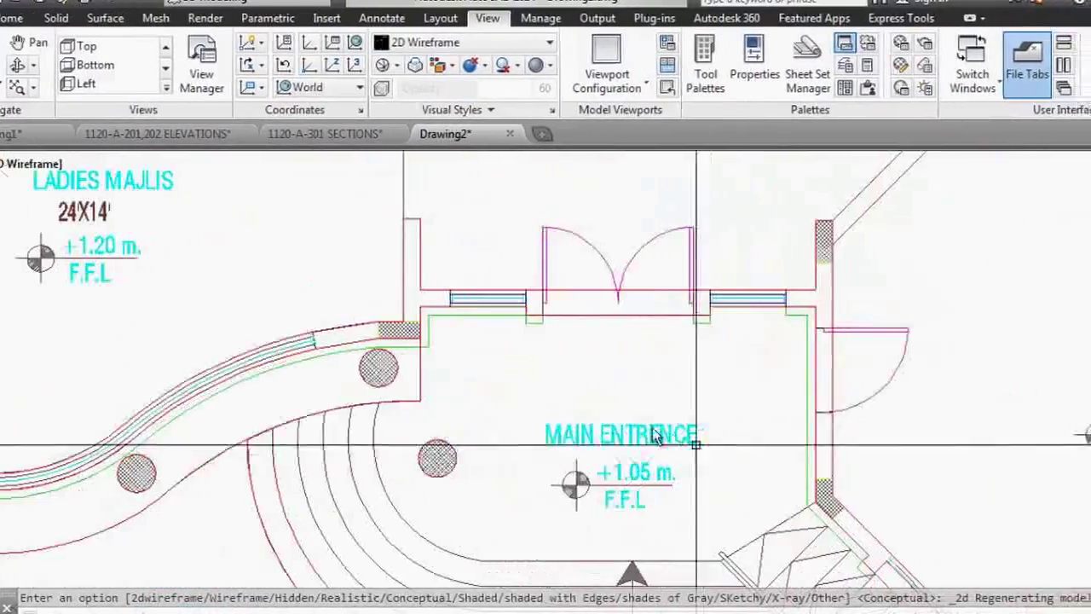
pyautogui.scroll(5, 417, 312)
pyautogui.scroll(3, 383, 190)
# Step: Erase the old blue outline of the window beside the main entrance
pyautogui.scroll(2, 446, 281)
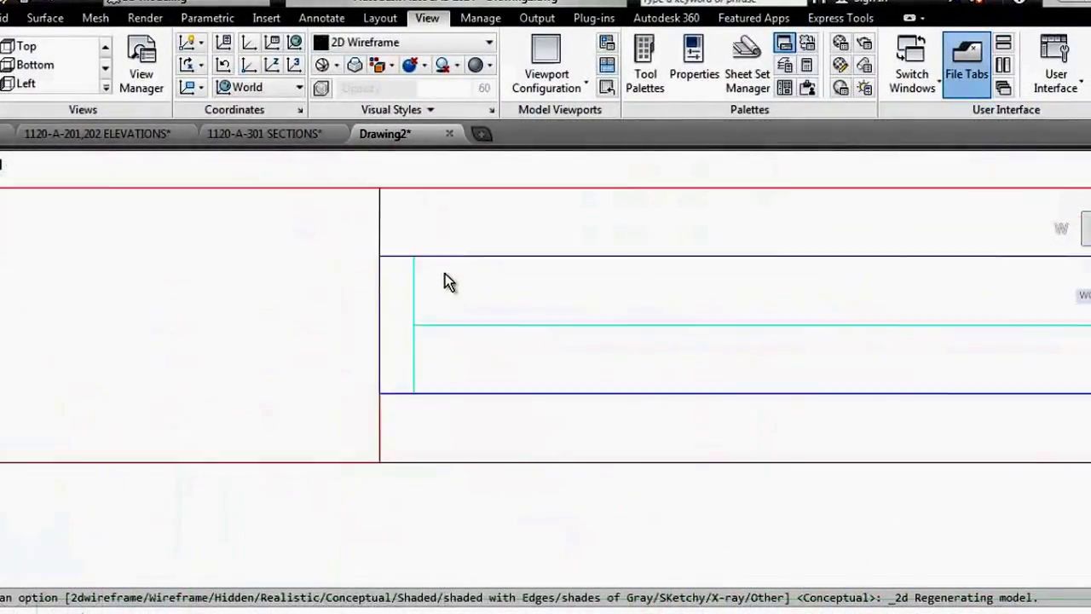
pyautogui.scroll(-5, 444, 281)
pyautogui.scroll(2, 557, 273)
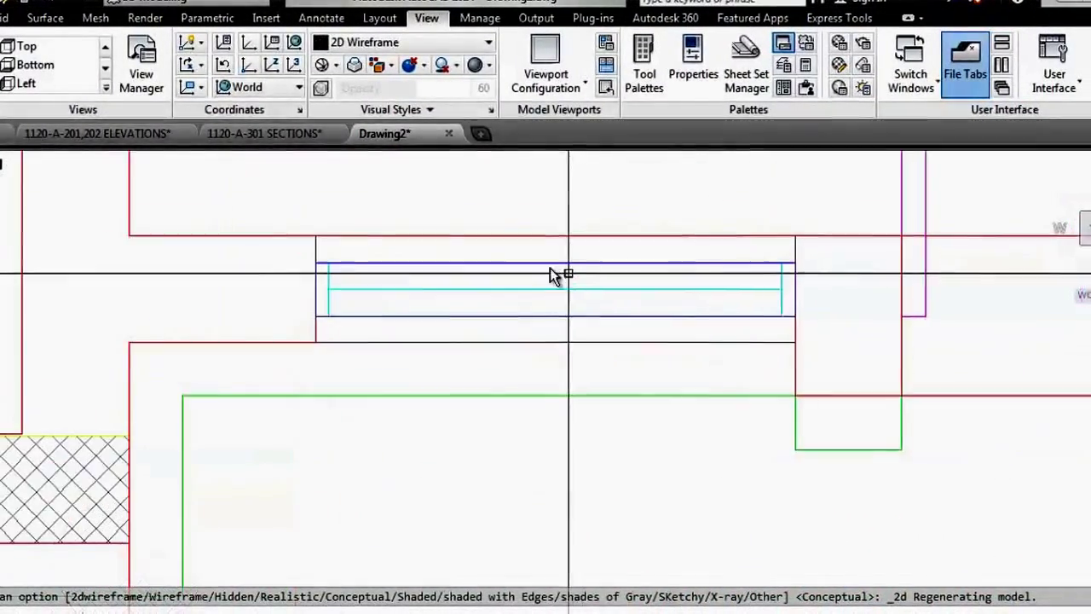
pyautogui.scroll(-2, 395, 256)
pyautogui.write('e')
pyautogui.press('Return')
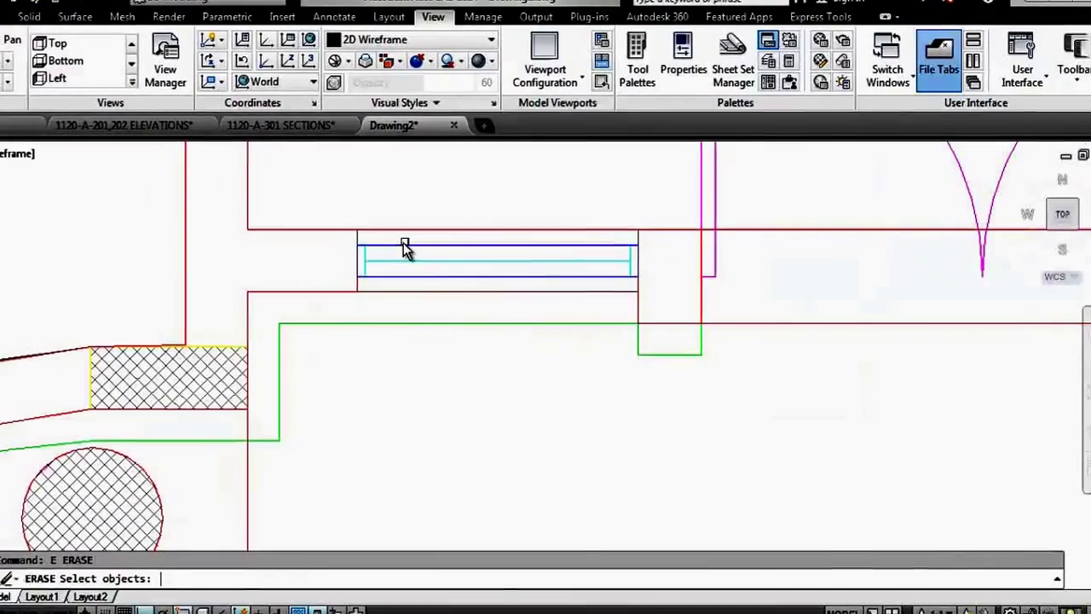
pyautogui.click(394, 255)
pyautogui.scroll(-3, 204, 266)
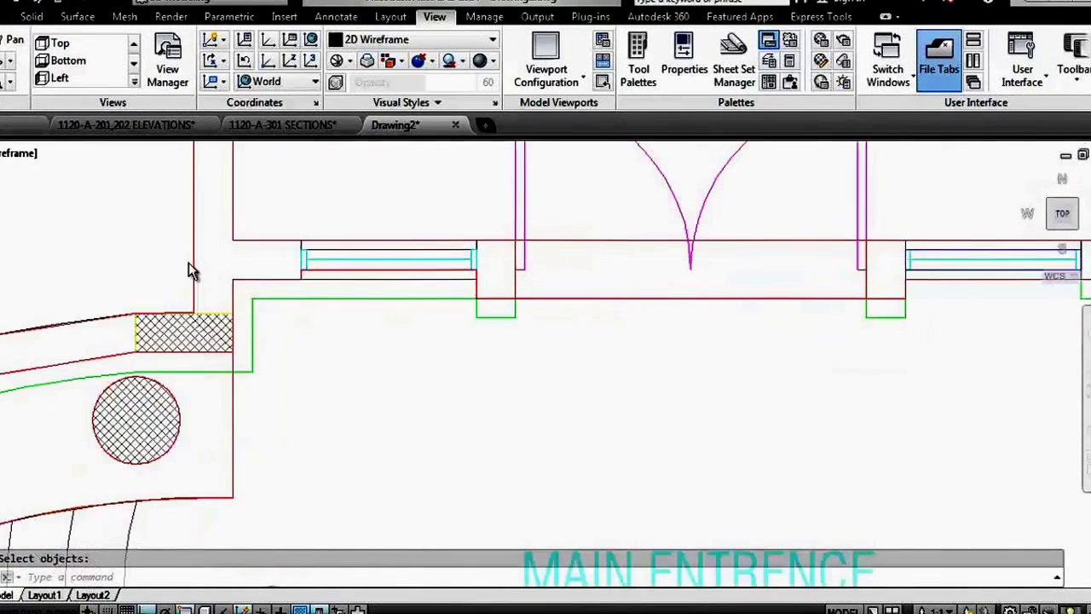
pyautogui.scroll(1, 686, 270)
pyautogui.scroll(2, 633, 222)
pyautogui.press('Return')
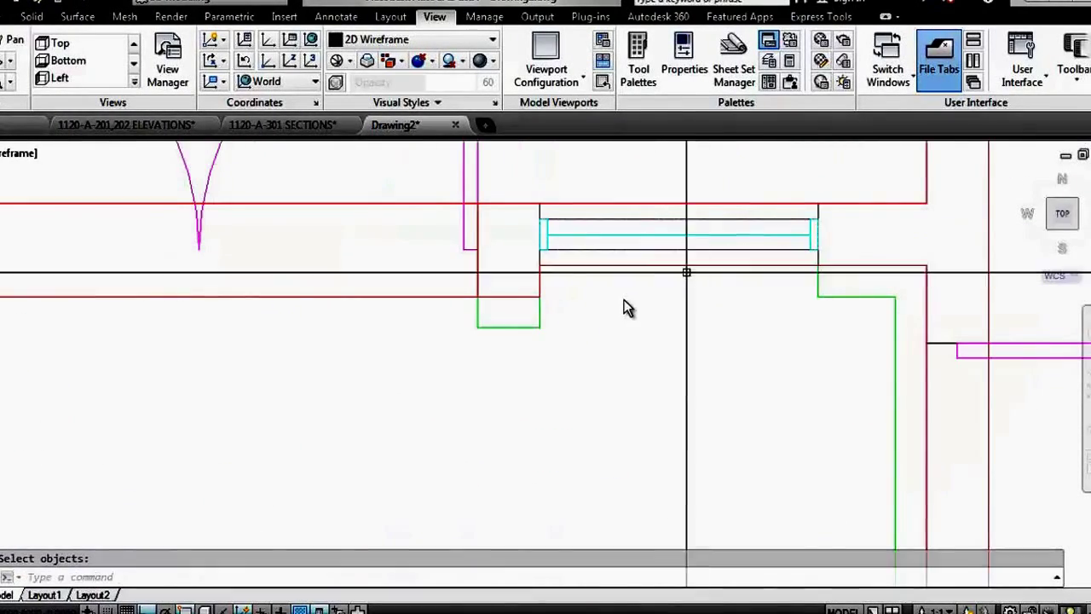
pyautogui.scroll(-3, 623, 299)
# Step: Redraw the window outline as a new rectangle and tilt the model back into 3D
pyautogui.write('rec')
pyautogui.press('Return')
pyautogui.scroll(2, 216, 271)
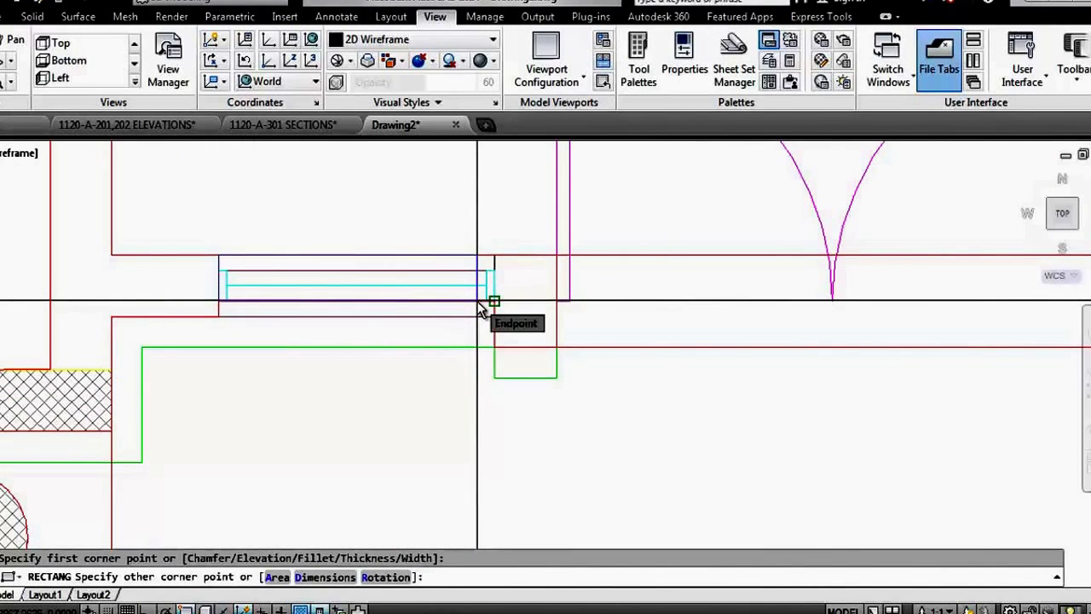
pyautogui.press('Escape')
pyautogui.scroll(2, 418, 264)
pyautogui.press('Return')
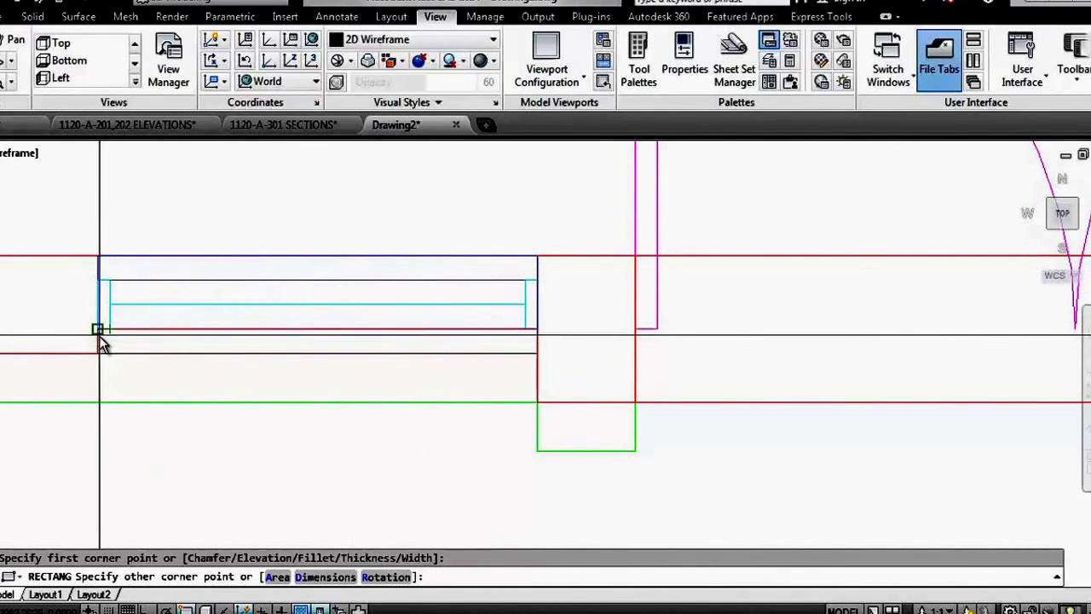
pyautogui.scroll(-2, 26, 295)
pyautogui.scroll(2, 239, 289)
pyautogui.scroll(3, 296, 279)
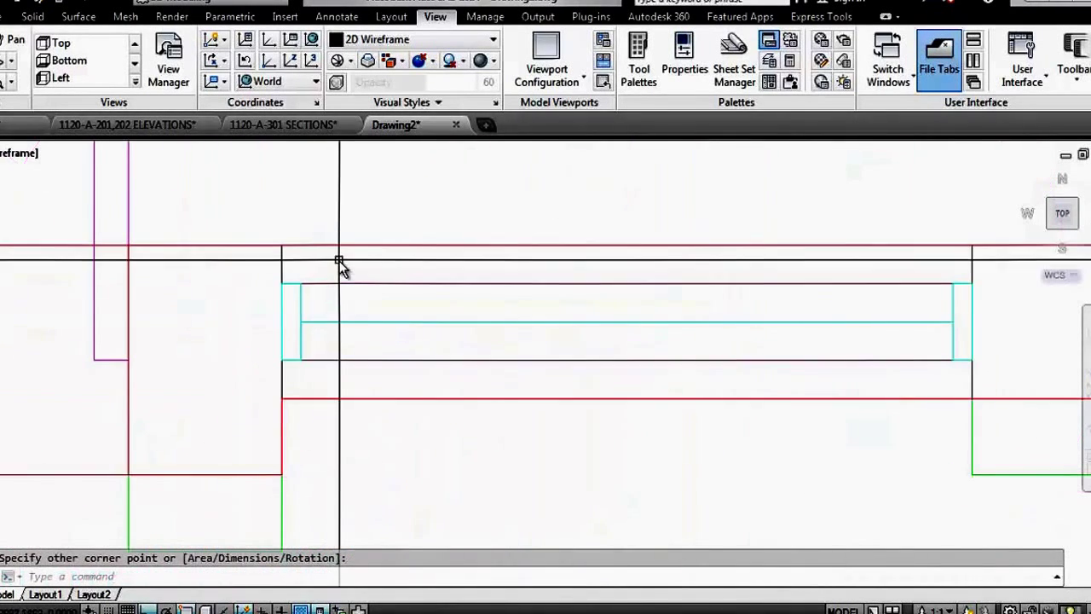
pyautogui.scroll(-2, 298, 258)
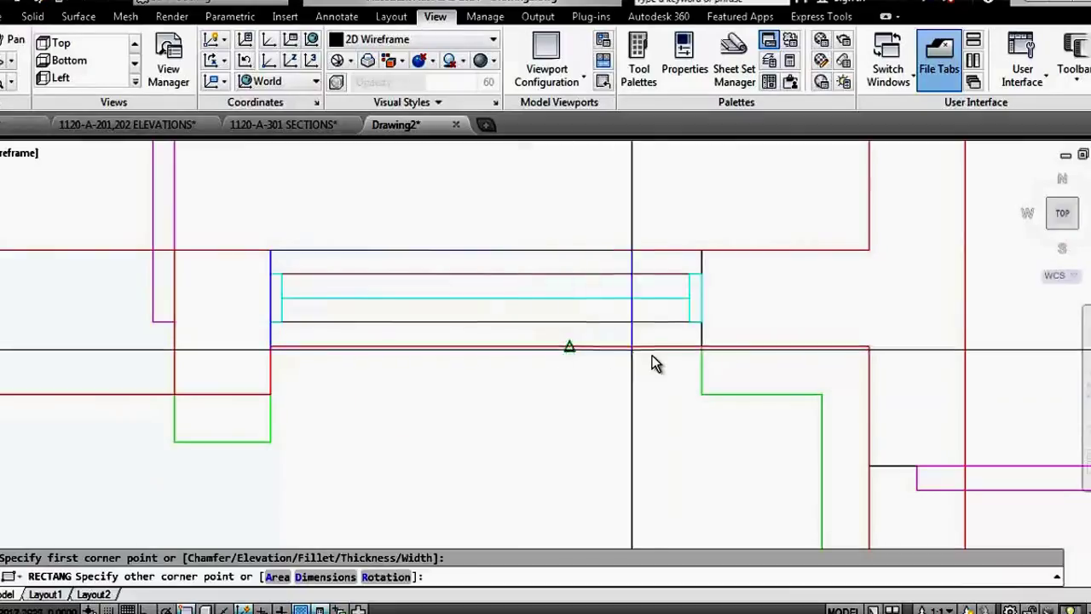
pyautogui.scroll(-2, 665, 363)
pyautogui.scroll(-3, 623, 324)
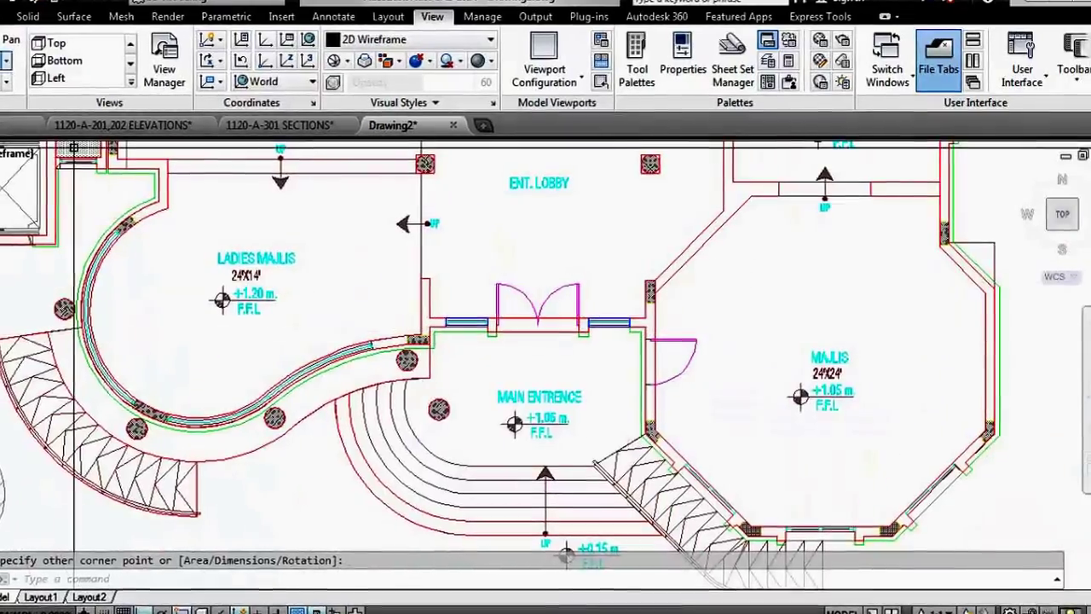
pyautogui.keyDown('shift'); pyautogui.moveTo(460, 416); pyautogui.dragTo(468, 343, button='middle'); pyautogui.keyUp('shift')
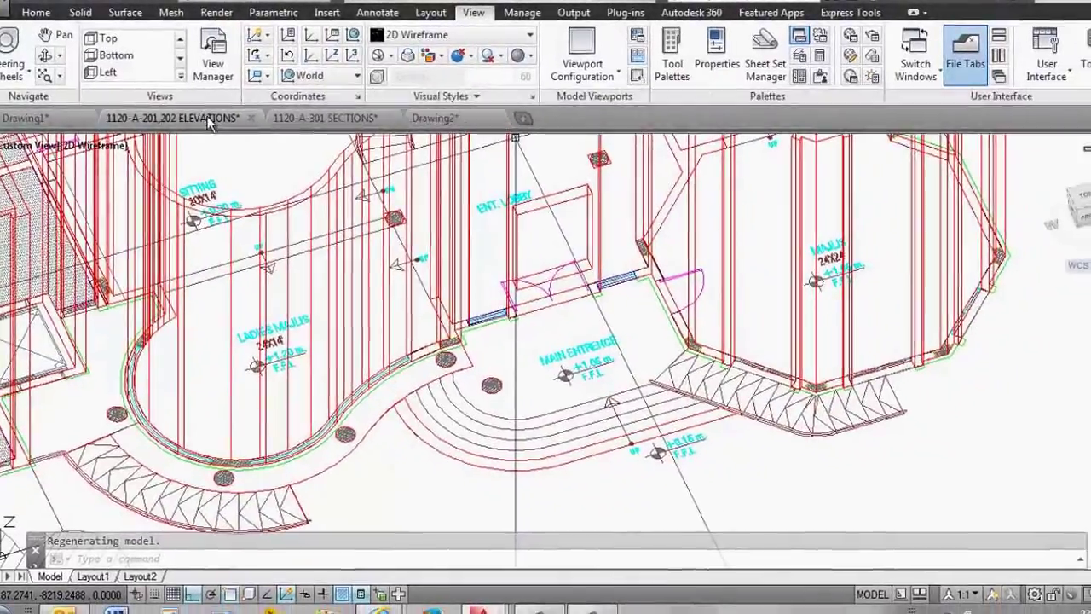
# Step: On the ELEVATIONS drawing, add a 1200 linear height dimension on Elevation A
pyautogui.click(209, 124)
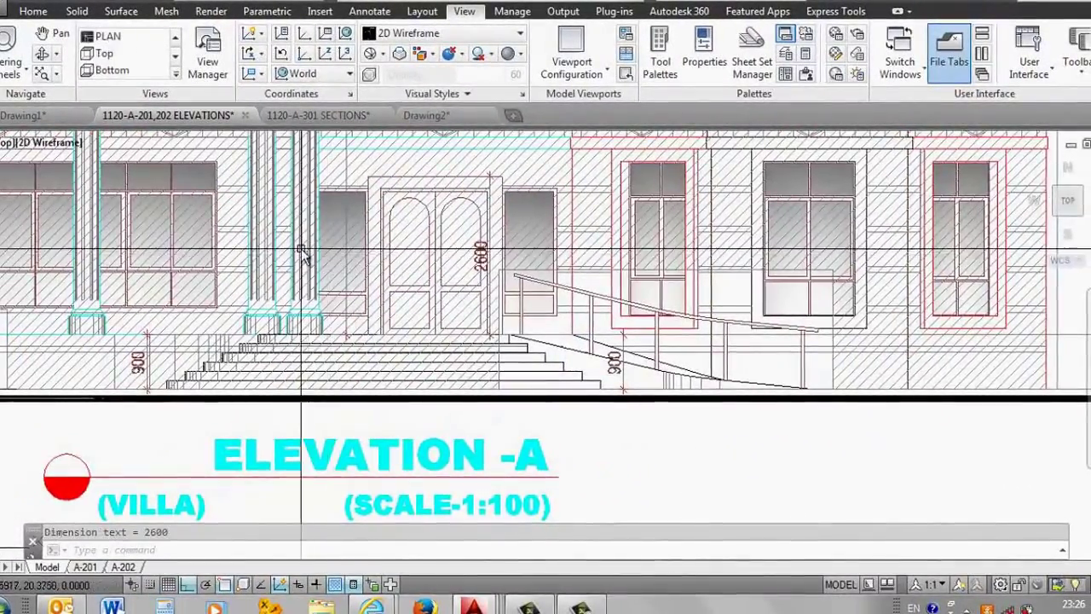
pyautogui.scroll(5, 387, 196)
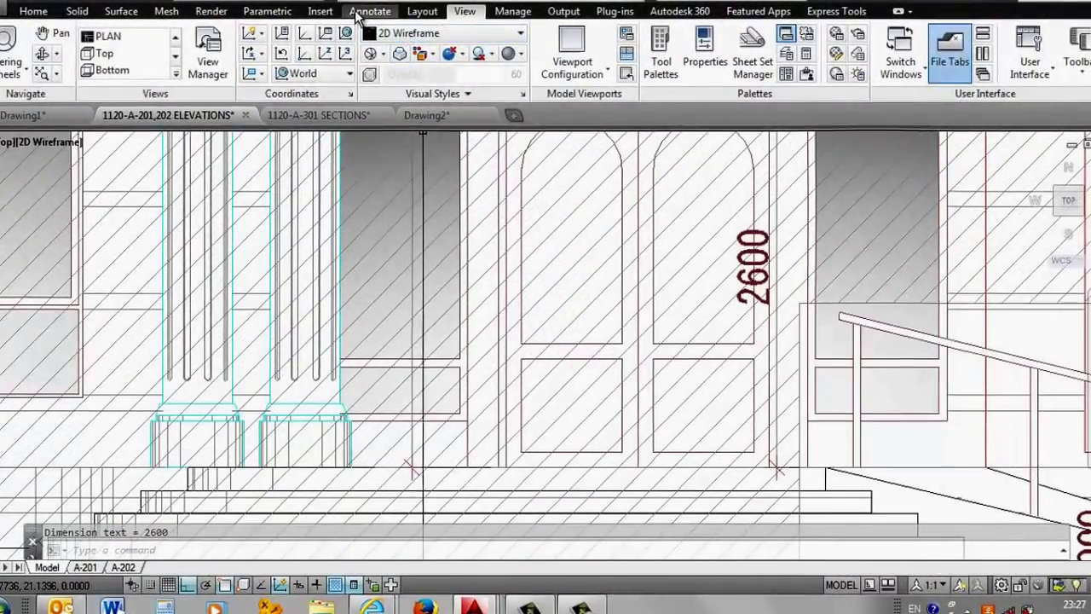
pyautogui.click(371, 11)
pyautogui.click(282, 47)
pyautogui.scroll(-3, 494, 244)
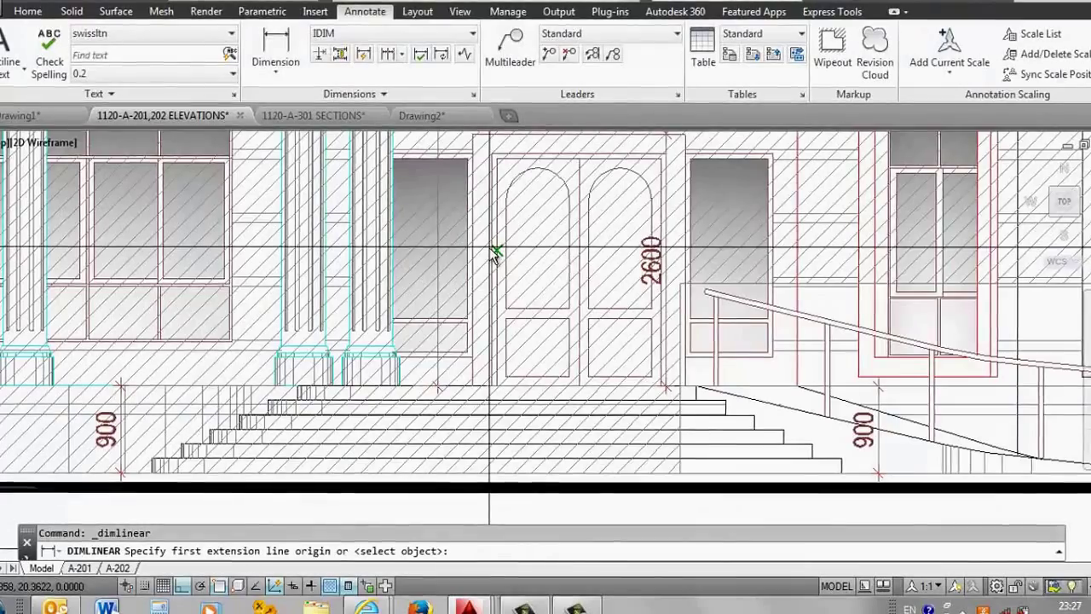
pyautogui.moveTo(473, 426); pyautogui.dragTo(471, 320, button='middle')
pyautogui.scroll(2, 472, 320)
pyautogui.scroll(2, 474, 333)
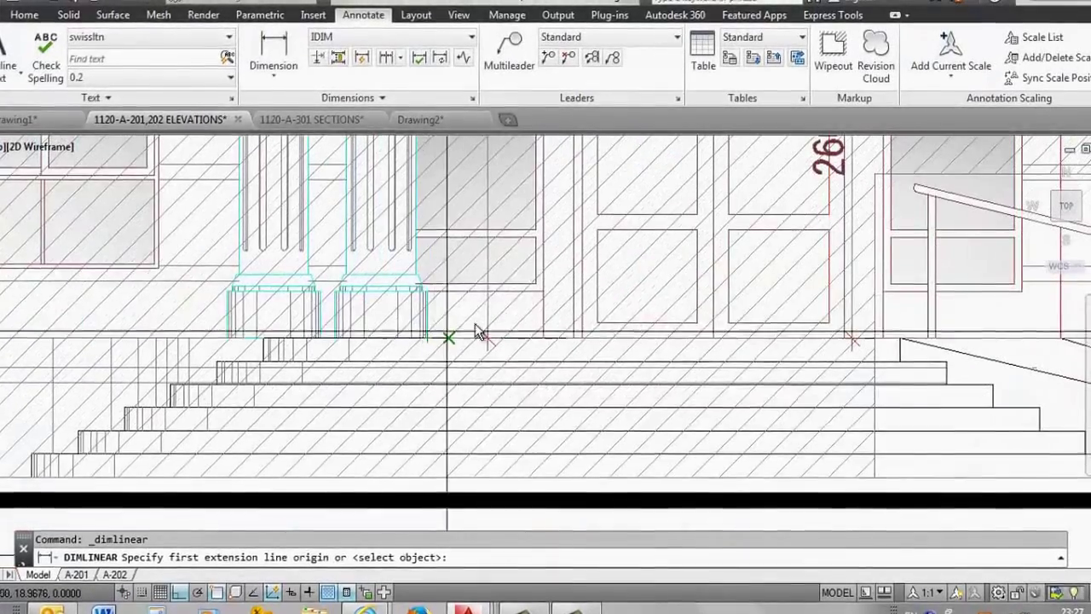
pyautogui.scroll(1, 512, 316)
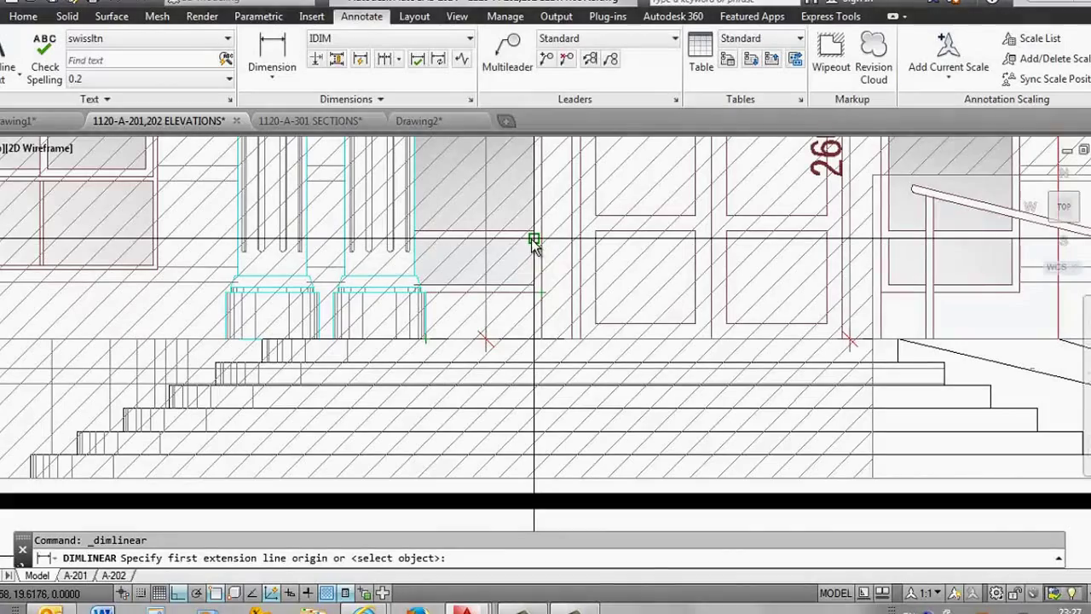
pyautogui.scroll(-1, 523, 292)
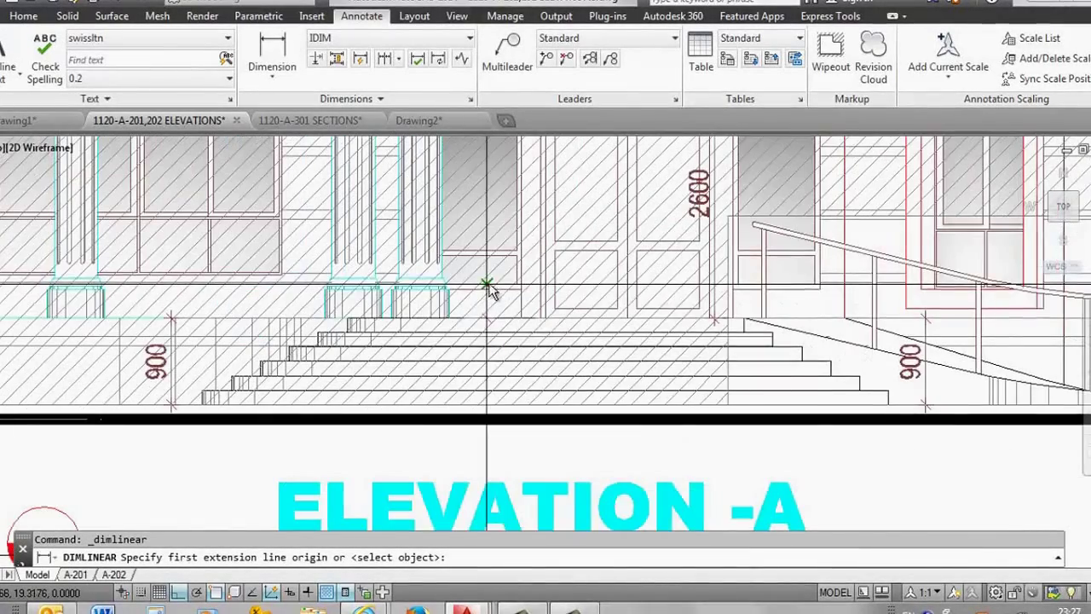
pyautogui.scroll(-3, 539, 307)
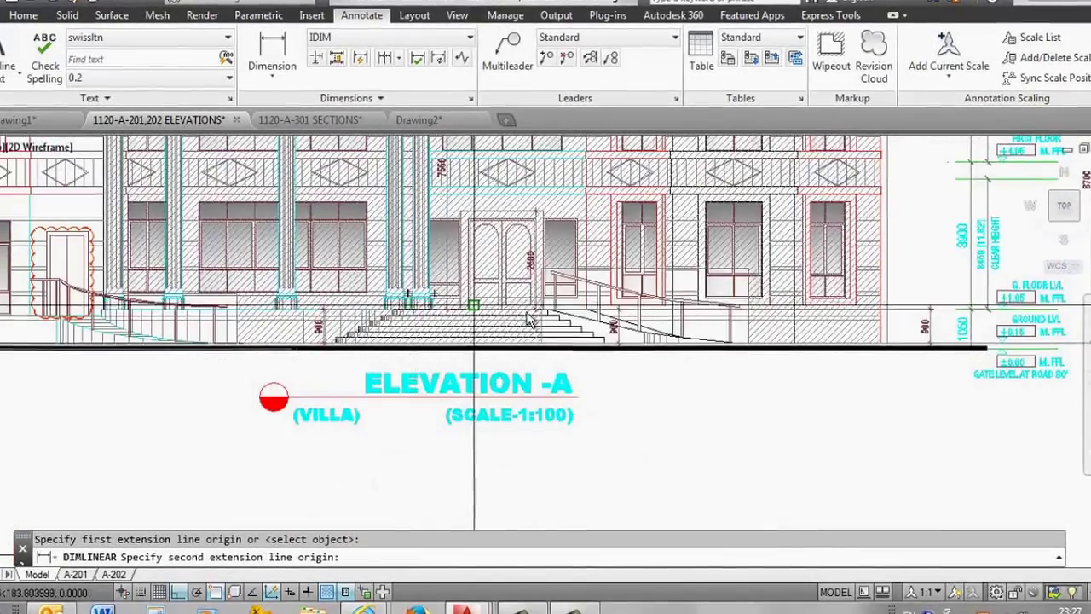
pyautogui.scroll(5, 906, 277)
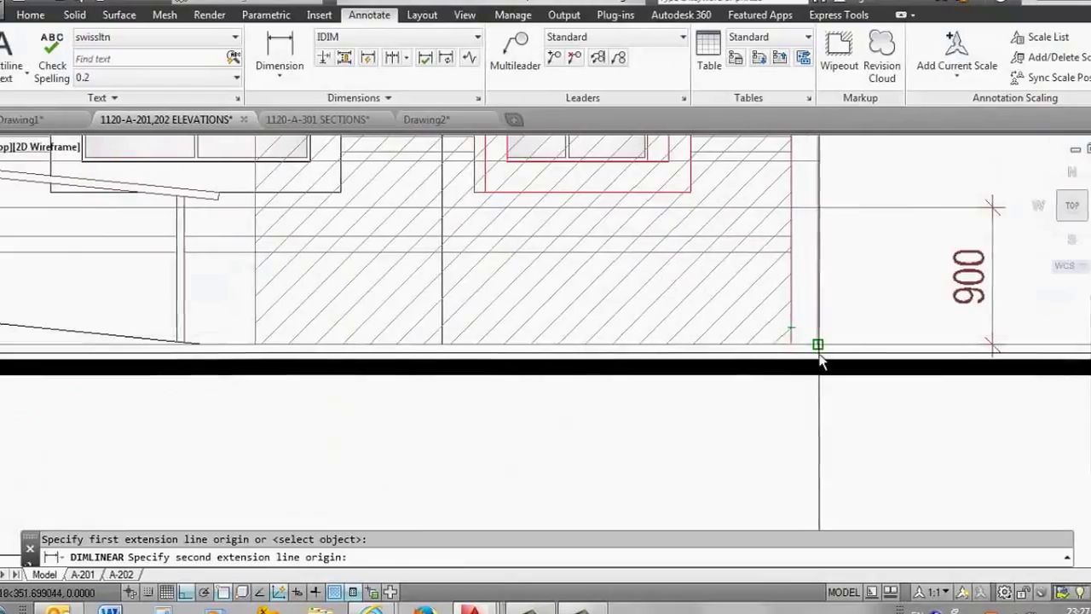
pyautogui.click(815, 344)
pyautogui.click(880, 314)
# Step: Add a 2100 dimension beside the window, then return to the Drawing2 model
pyautogui.scroll(-3, 690, 395)
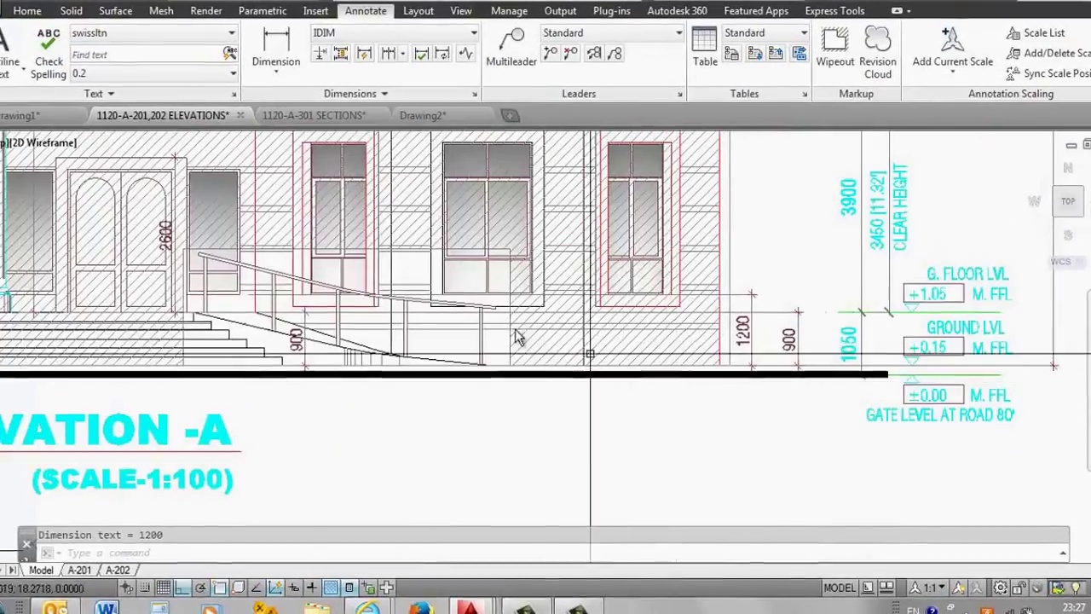
pyautogui.scroll(3, 215, 173)
pyautogui.scroll(1, 282, 186)
pyautogui.press('Return')
pyautogui.scroll(-1, 282, 186)
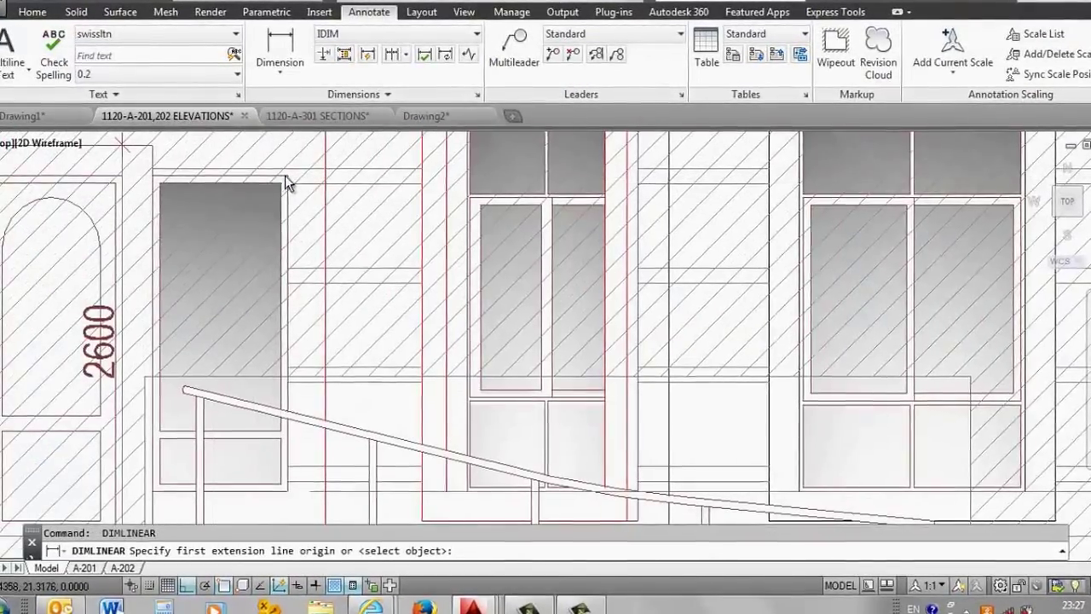
pyautogui.scroll(-1, 282, 186)
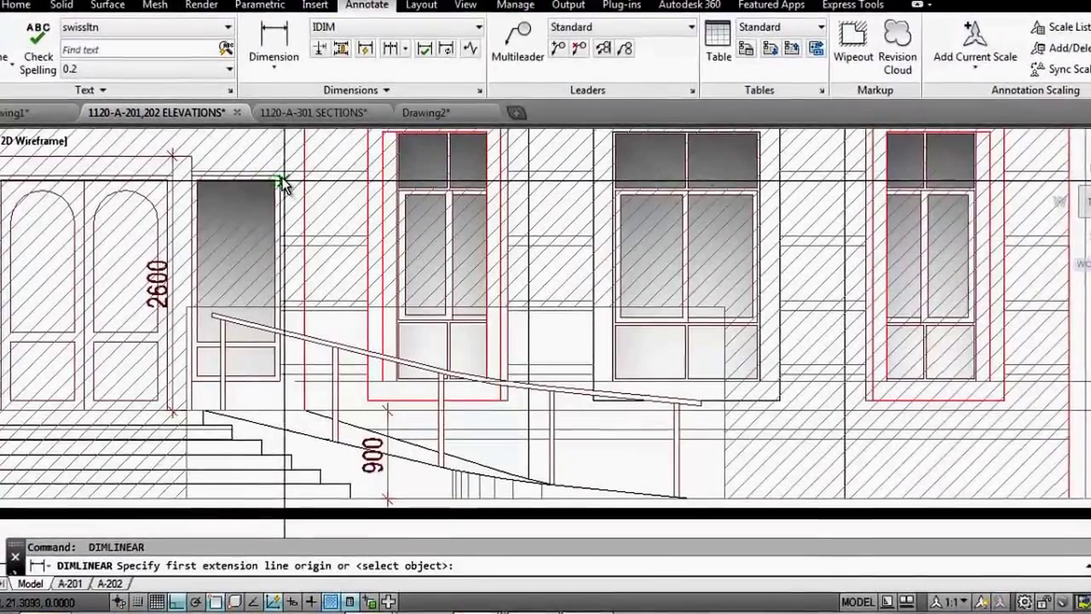
pyautogui.scroll(3, 266, 182)
pyautogui.click(264, 173)
pyautogui.scroll(-3, 270, 179)
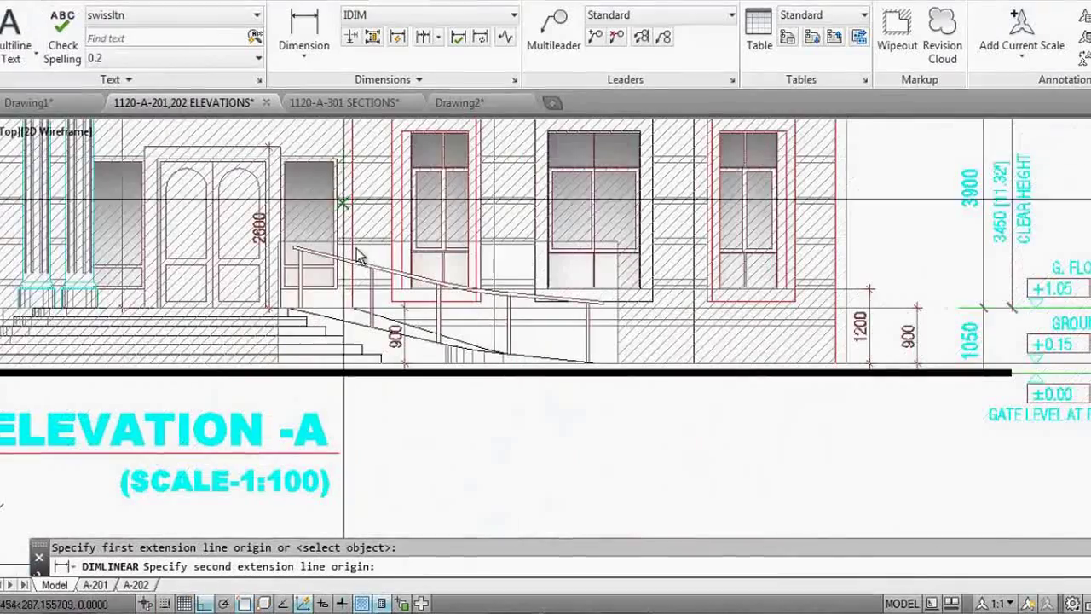
pyautogui.scroll(3, 209, 317)
pyautogui.click(211, 323)
pyautogui.scroll(-3, 219, 332)
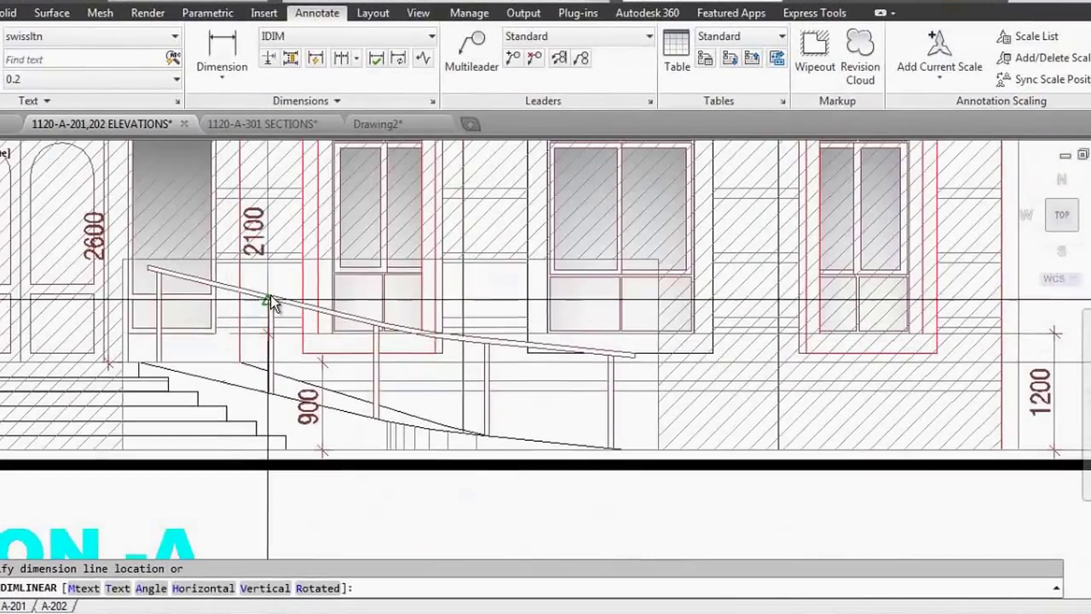
pyautogui.click(280, 290)
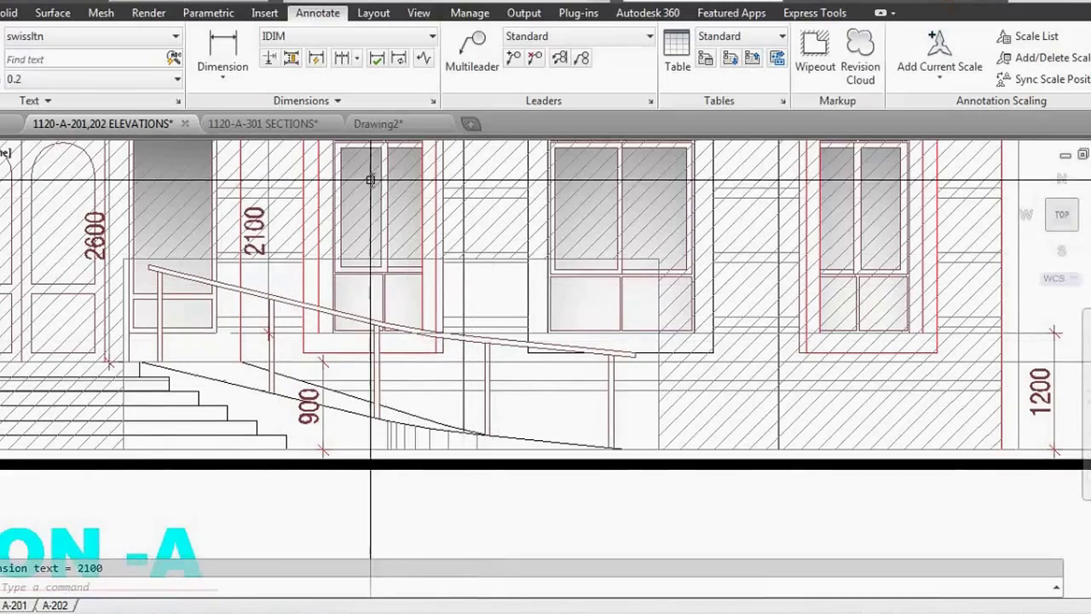
pyautogui.click(379, 124)
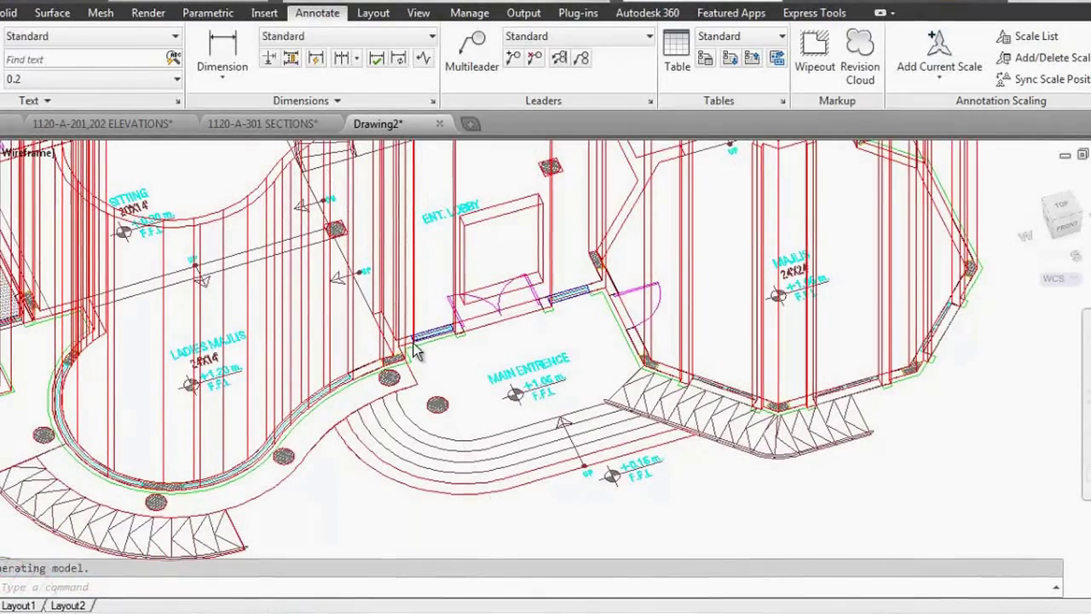
# Step: Move the two blue window rectangles up 1200 to sill height
pyautogui.write('m')
pyautogui.press('Return')
pyautogui.scroll(5, 426, 341)
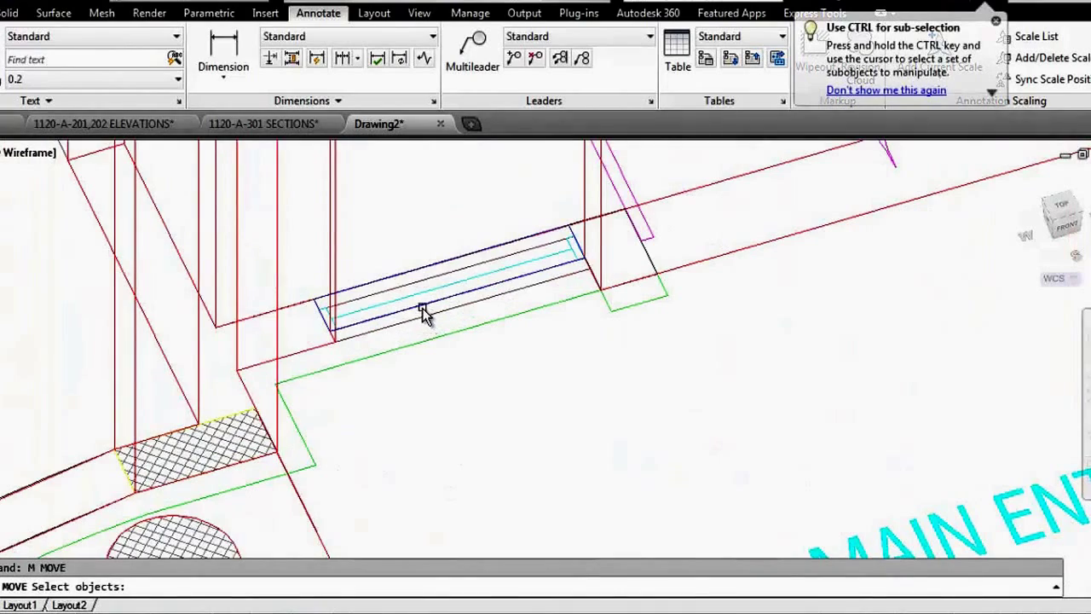
pyautogui.scroll(-5, 388, 364)
pyautogui.scroll(5, 795, 241)
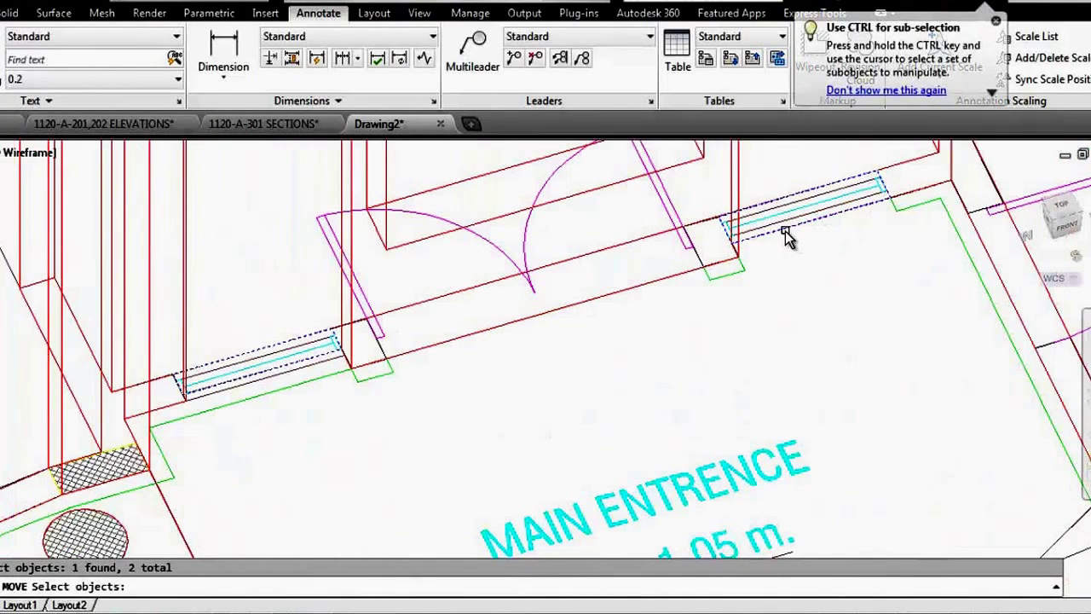
pyautogui.press('Return')
pyautogui.click(842, 378)
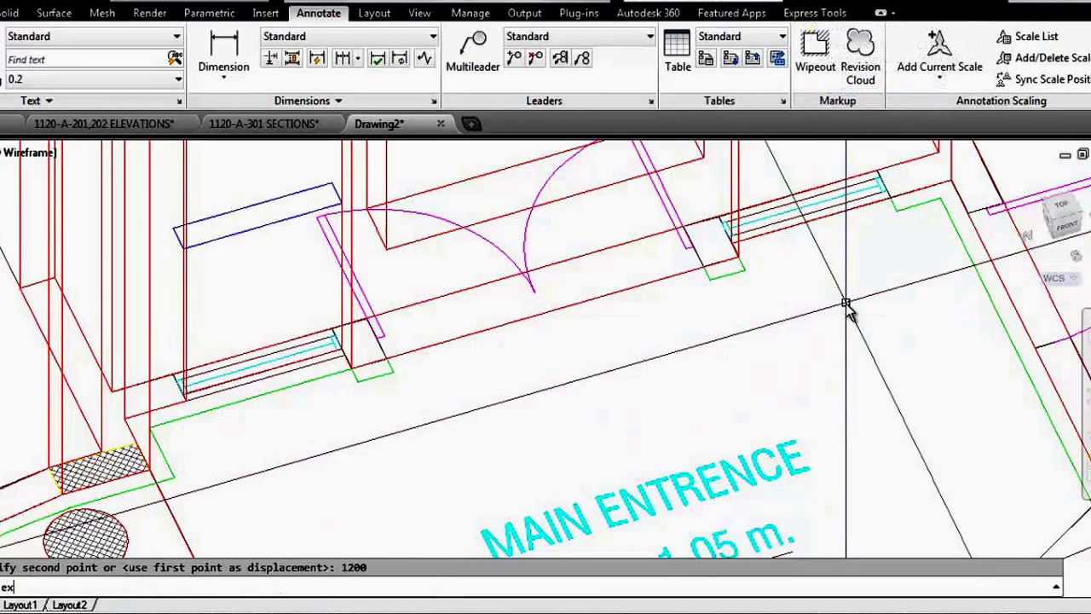
# Step: Extrude the blue window outlines 2100 high into boxes
pyautogui.click(310, 216)
pyautogui.scroll(-3, 281, 247)
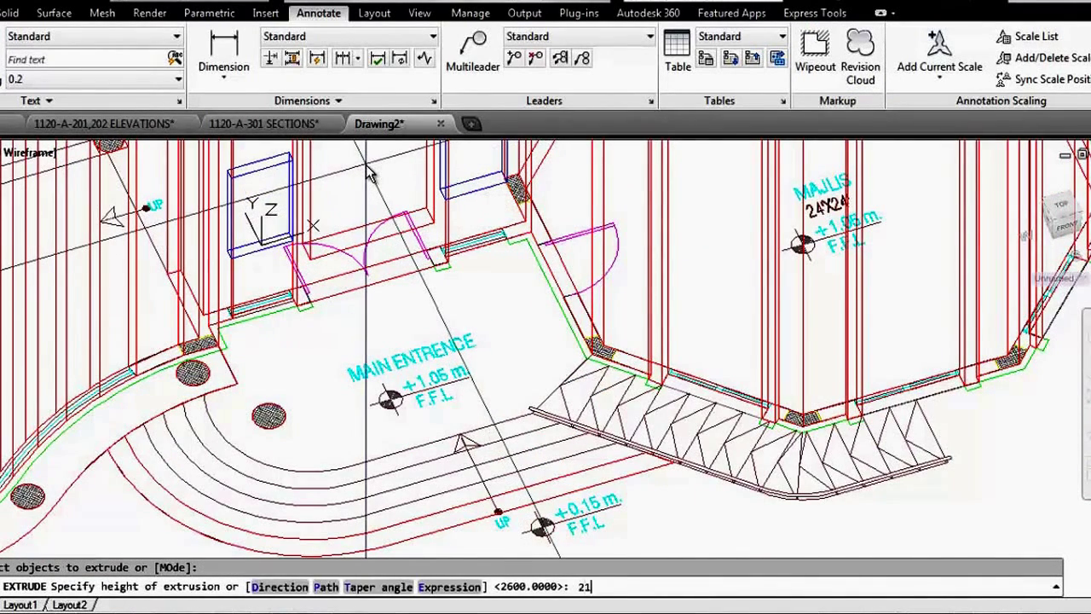
pyautogui.scroll(-1, 367, 171)
pyautogui.scroll(-2, 366, 170)
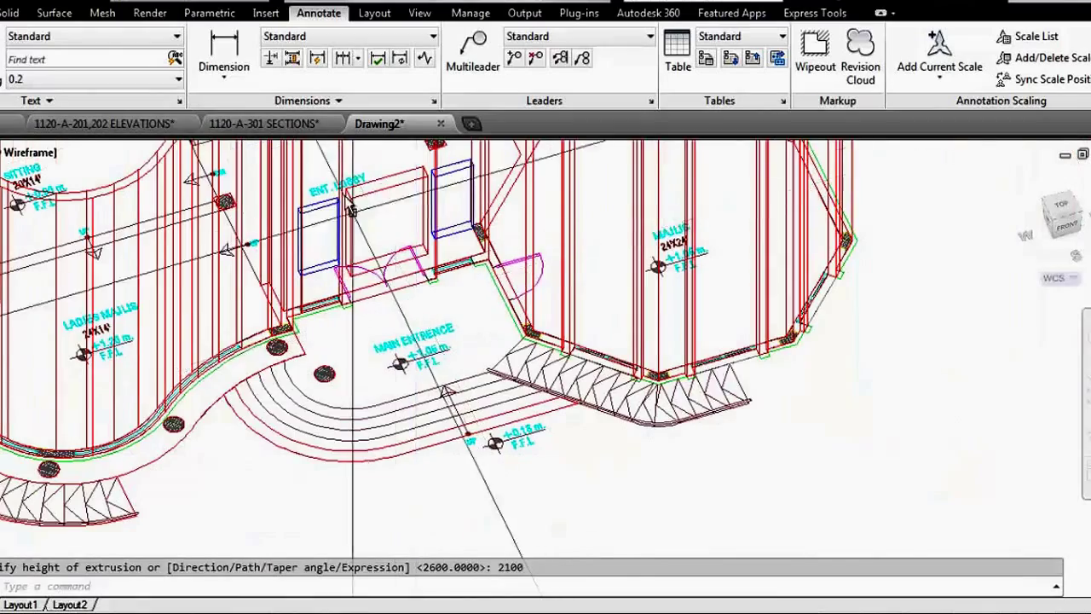
pyautogui.scroll(4, 358, 184)
# Step: Subtract the left and right window boxes from the walls to cut the openings
pyautogui.write('subtrac')
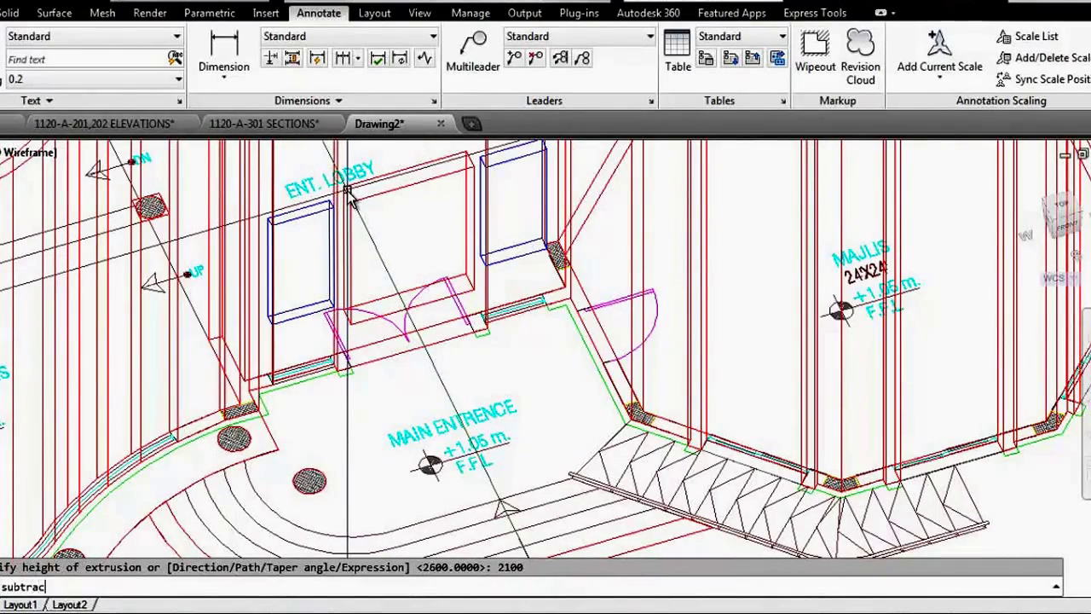
pyautogui.click(291, 214)
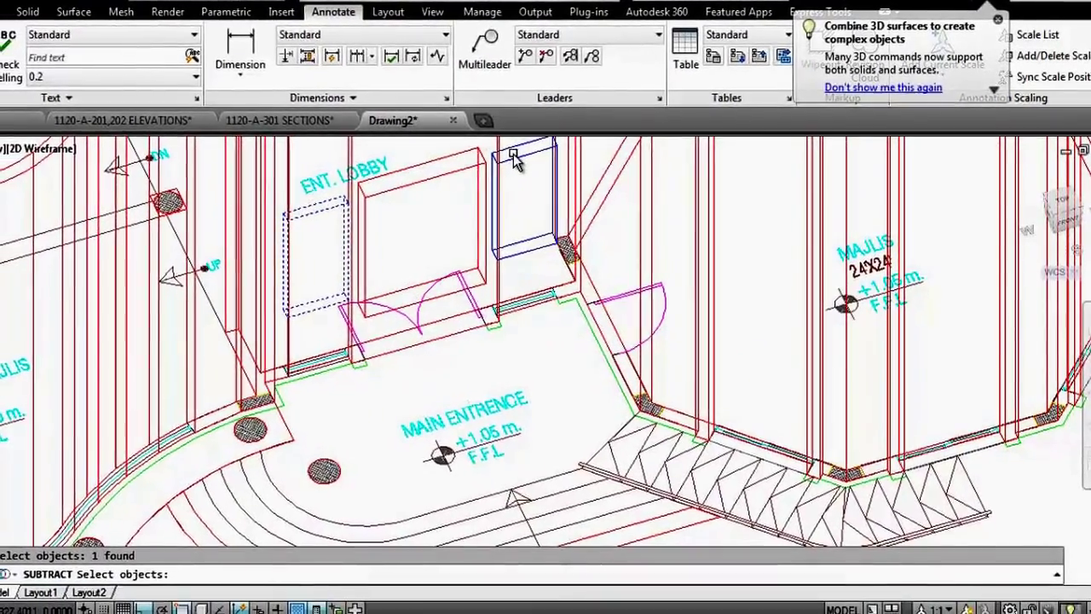
pyautogui.click(516, 162)
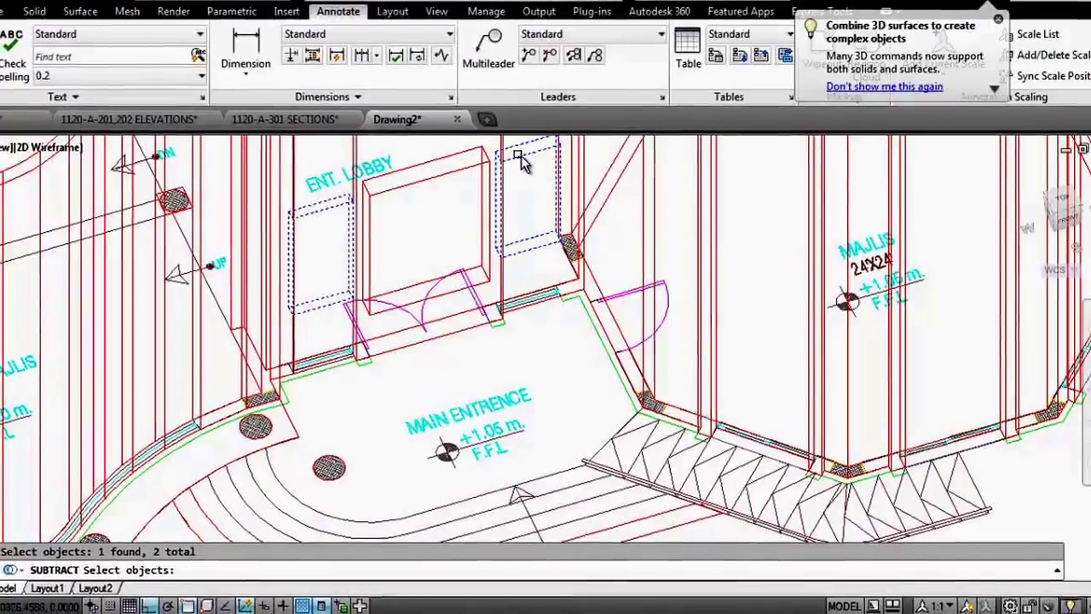
pyautogui.press('Return')
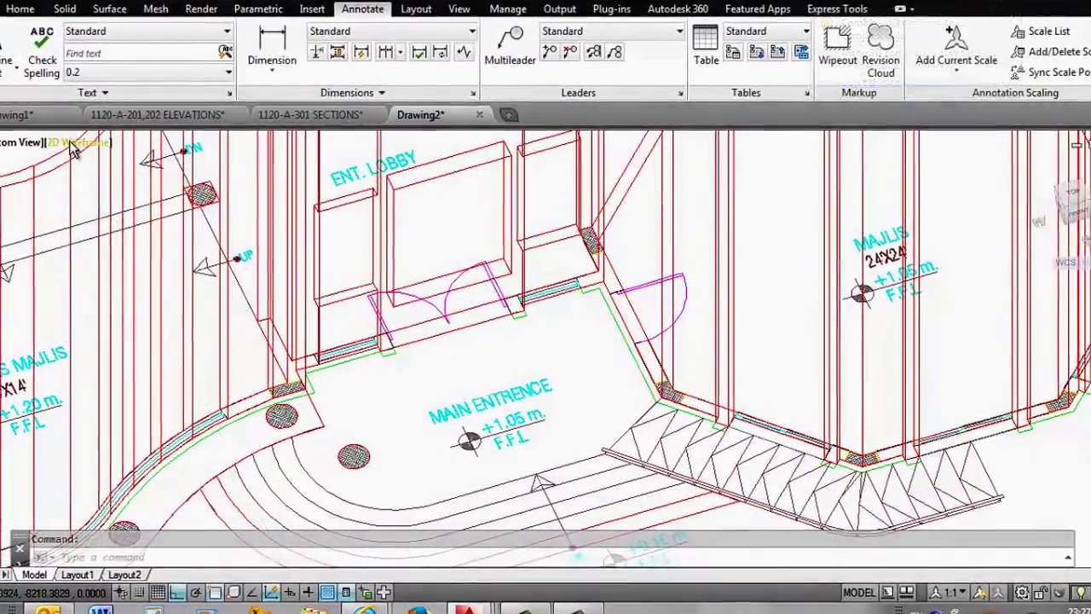
# Step: Shade the model in Conceptual style and orbit to view the entrance lobby in 3D
pyautogui.click(73, 143)
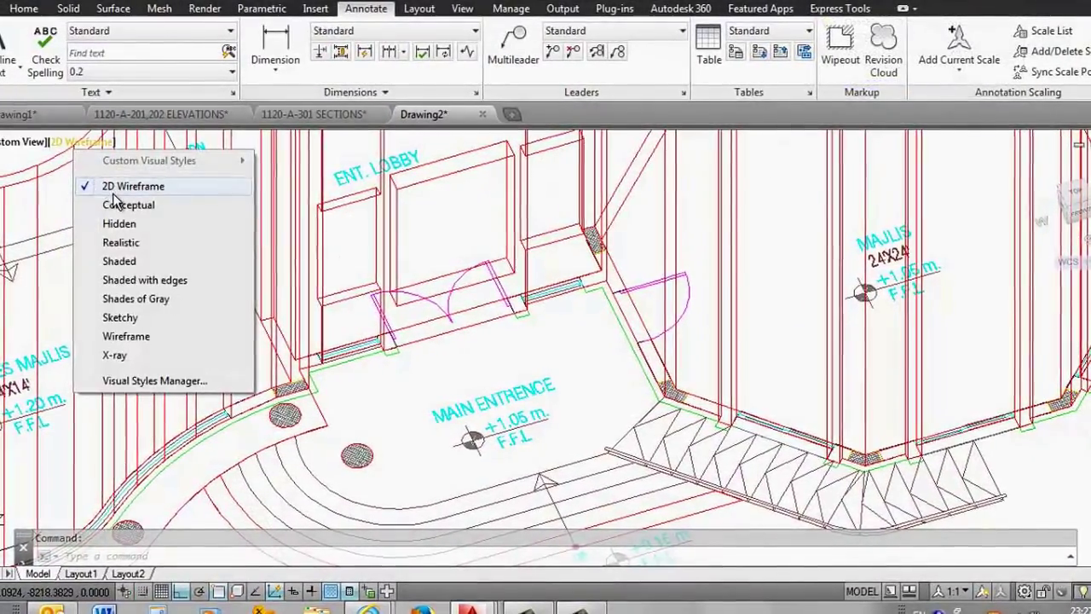
pyautogui.click(120, 205)
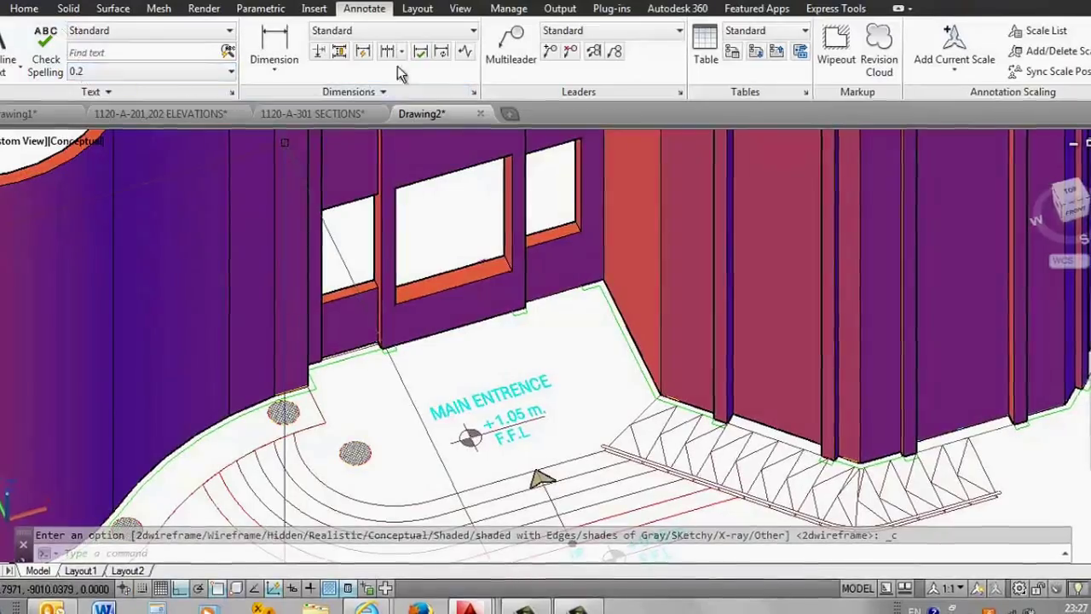
pyautogui.click(460, 10)
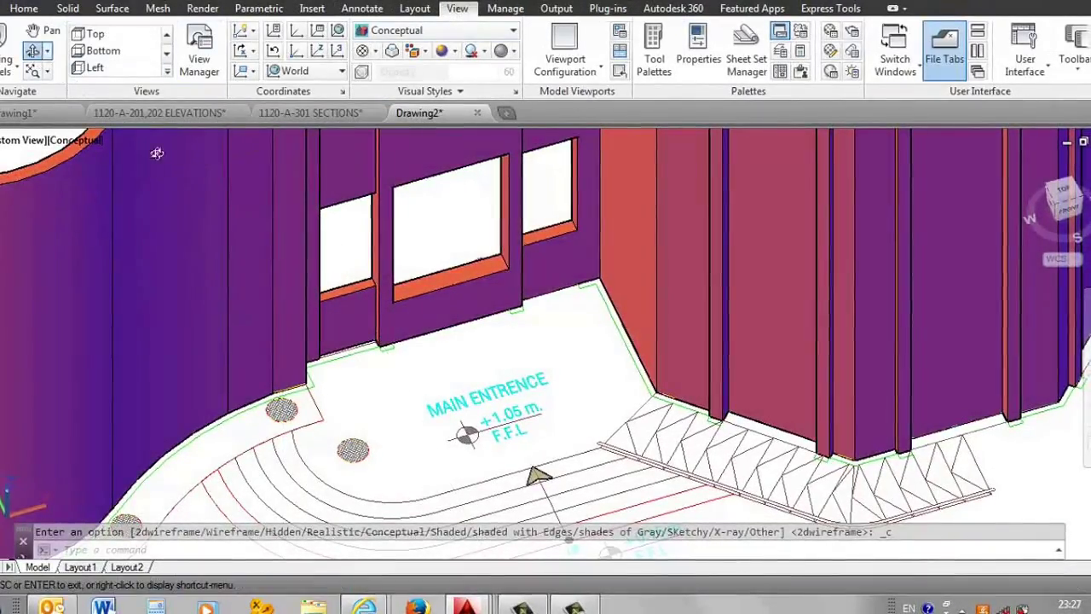
pyautogui.moveTo(157, 152)
pyautogui.keyDown('shift'); pyautogui.mouseDown(button='middle')
pyautogui.moveTo(315, 251)
pyautogui.moveTo(365, 330)
pyautogui.moveTo(373, 284)
pyautogui.mouseUp(button='middle'); pyautogui.keyUp('shift')
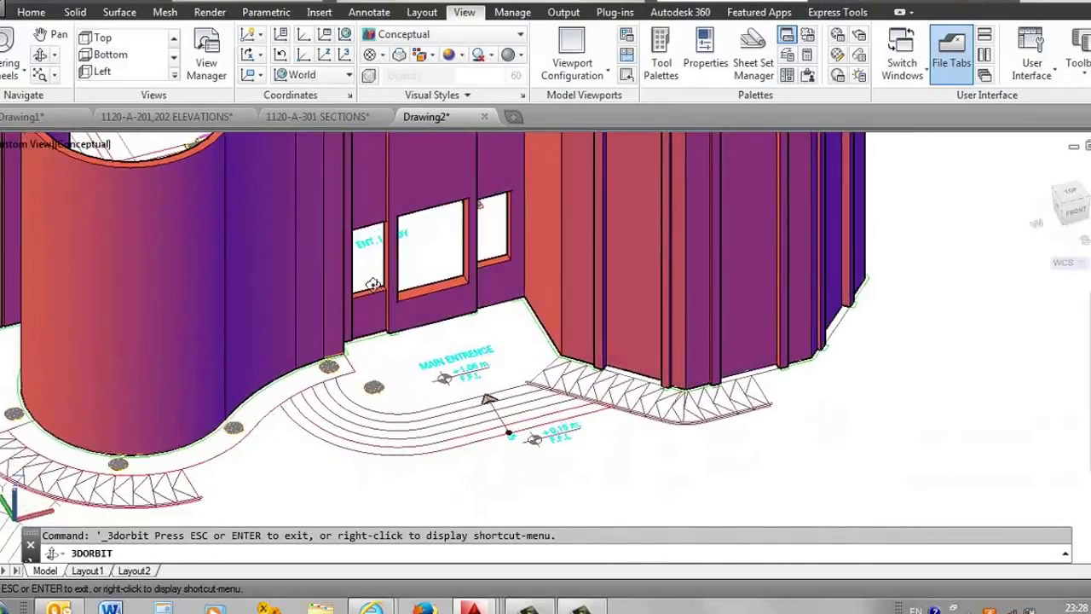
pyautogui.scroll(2, 372, 284)
pyautogui.scroll(1, 377, 290)
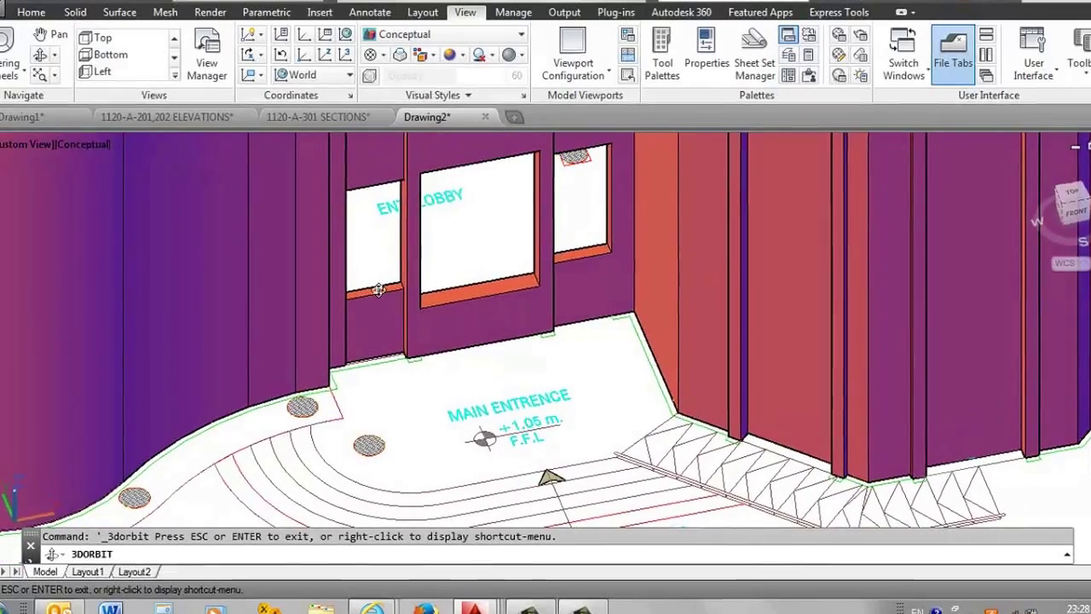
pyautogui.keyDown('shift'); pyautogui.moveTo(377, 290); pyautogui.dragTo(399, 293, button='middle'); pyautogui.keyUp('shift')
pyautogui.press('Escape')
# Step: Return to plan view and switch to the 1120-A-201,202 ELEVATIONS drawing
pyautogui.write('pl')
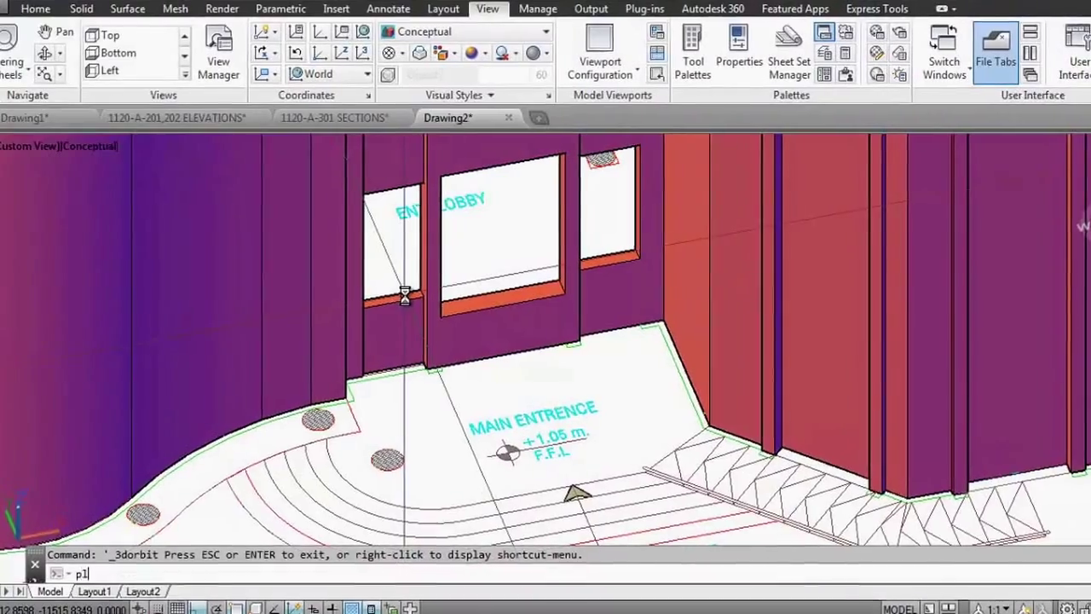
pyautogui.write('an')
pyautogui.press('Return')
pyautogui.press('Return')
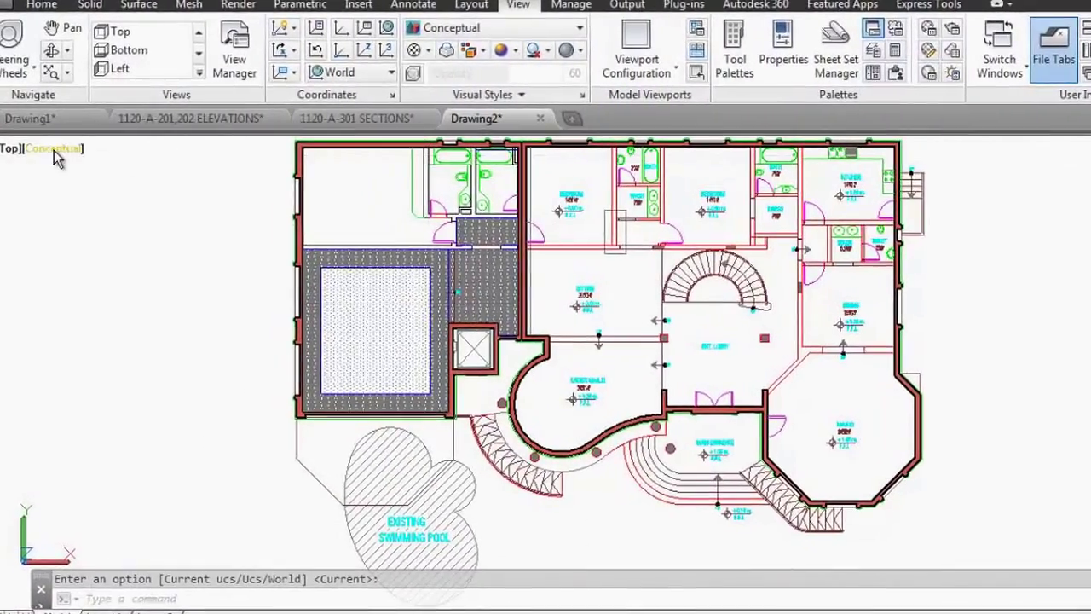
pyautogui.scroll(3, 718, 511)
pyautogui.scroll(2, 612, 379)
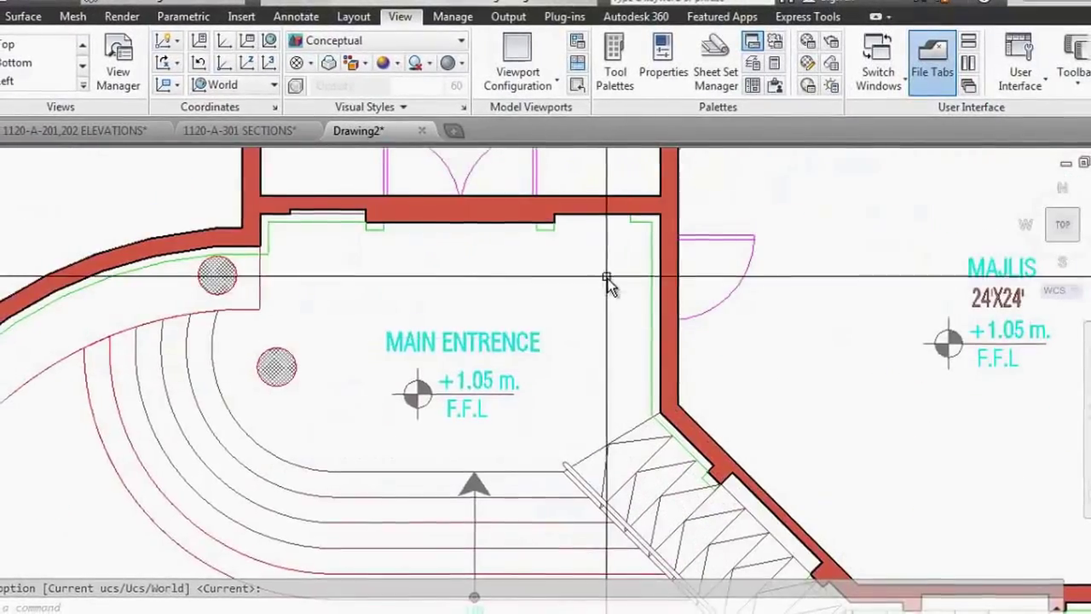
pyautogui.scroll(1, 608, 280)
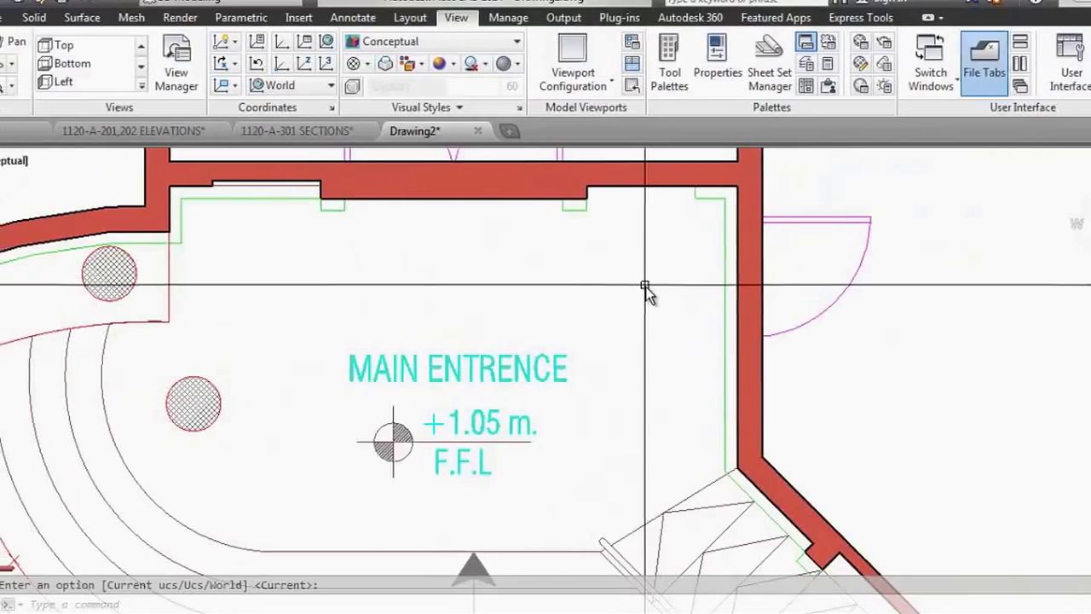
pyautogui.click(128, 130)
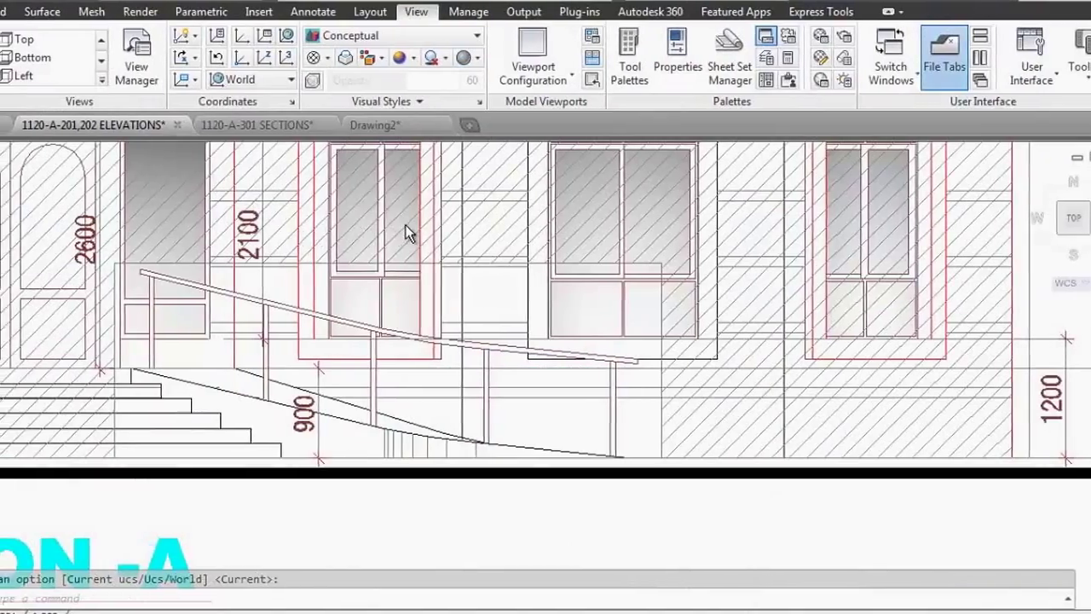
pyautogui.scroll(-5, 421, 214)
# Step: Switch back to the Drawing2 floor plan and cancel the pending prompt
pyautogui.scroll(-3, 402, 358)
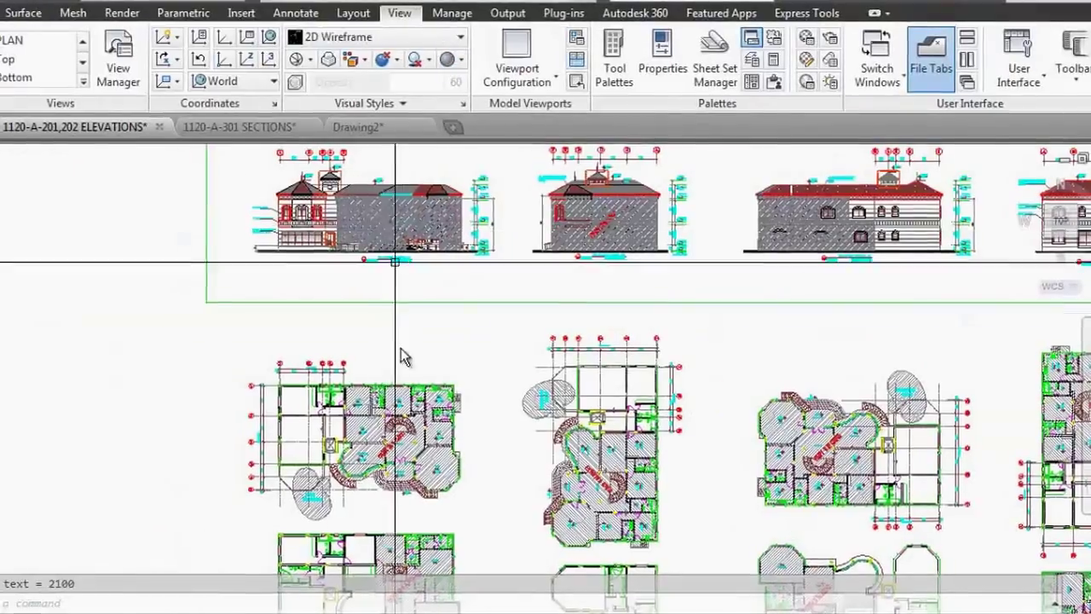
pyautogui.scroll(4, 402, 358)
pyautogui.scroll(3, 524, 408)
pyautogui.scroll(2, 524, 408)
pyautogui.scroll(4, 524, 408)
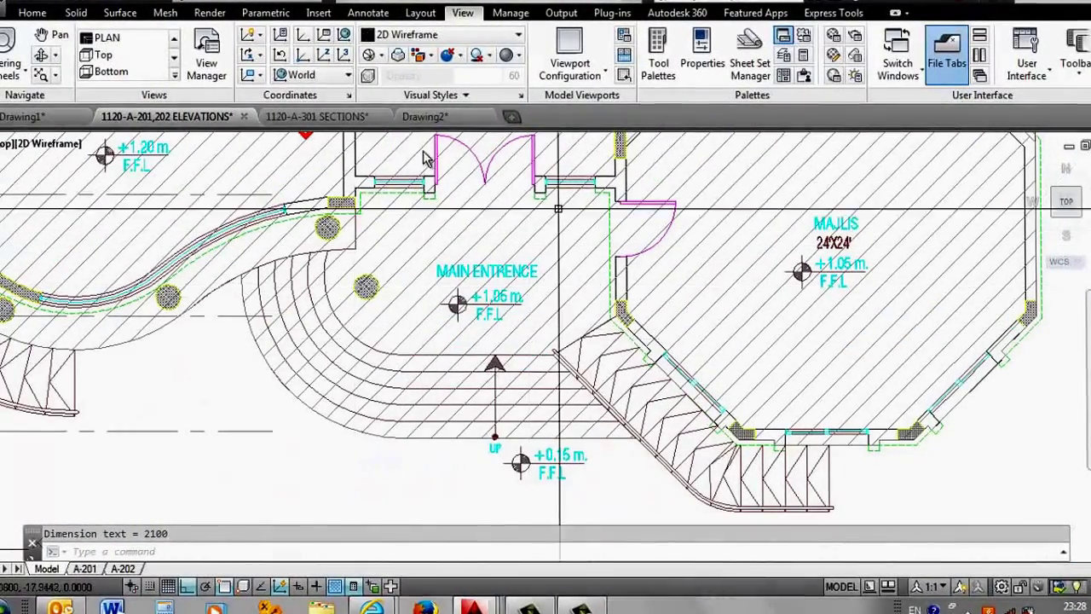
pyautogui.click(443, 119)
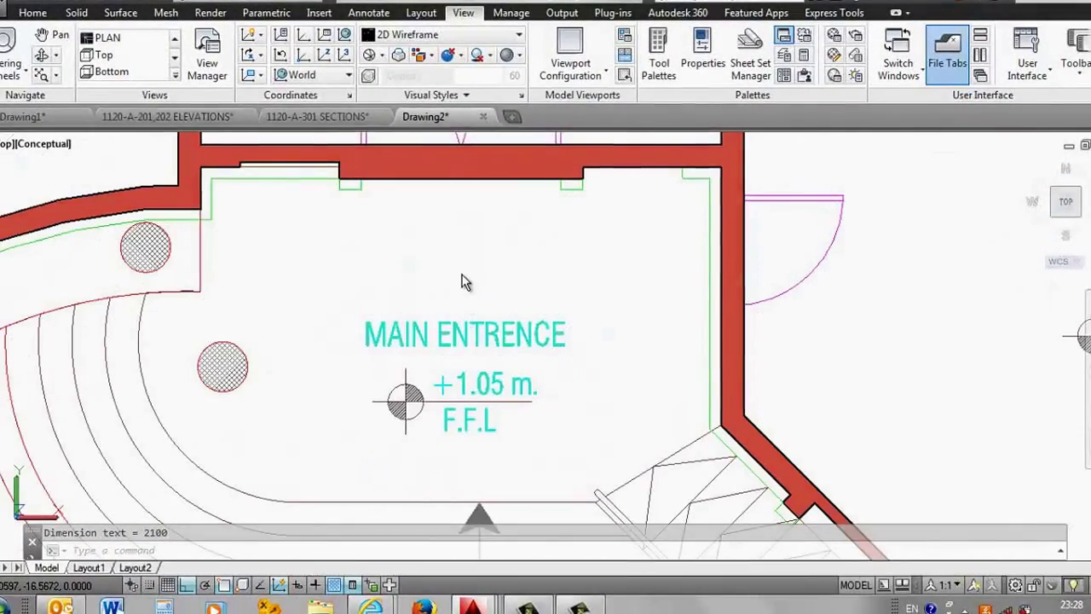
pyautogui.scroll(-3, 426, 252)
pyautogui.write('p')
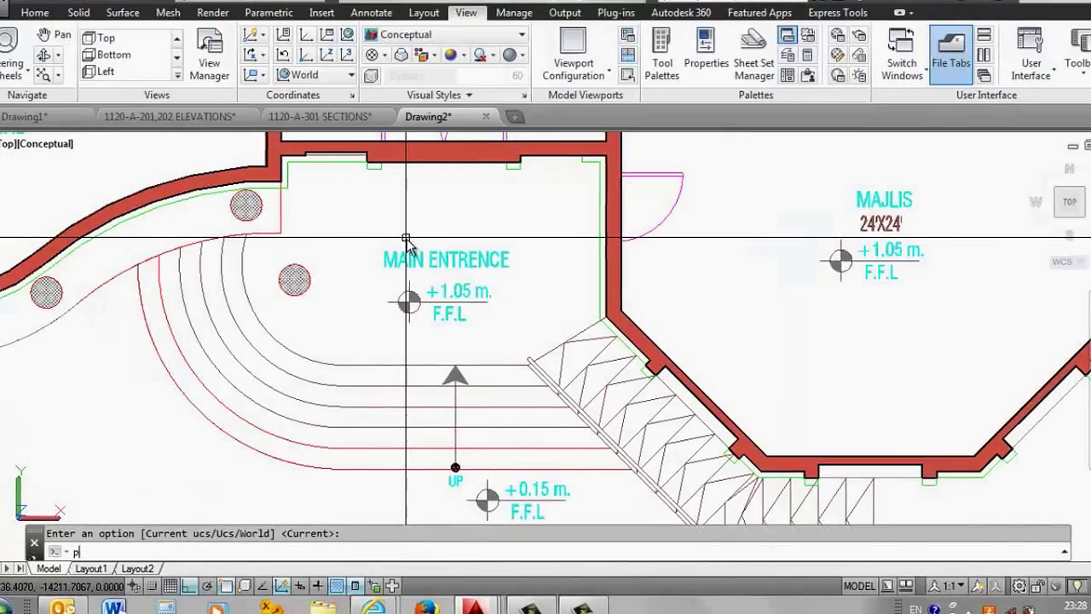
pyautogui.press('Escape')
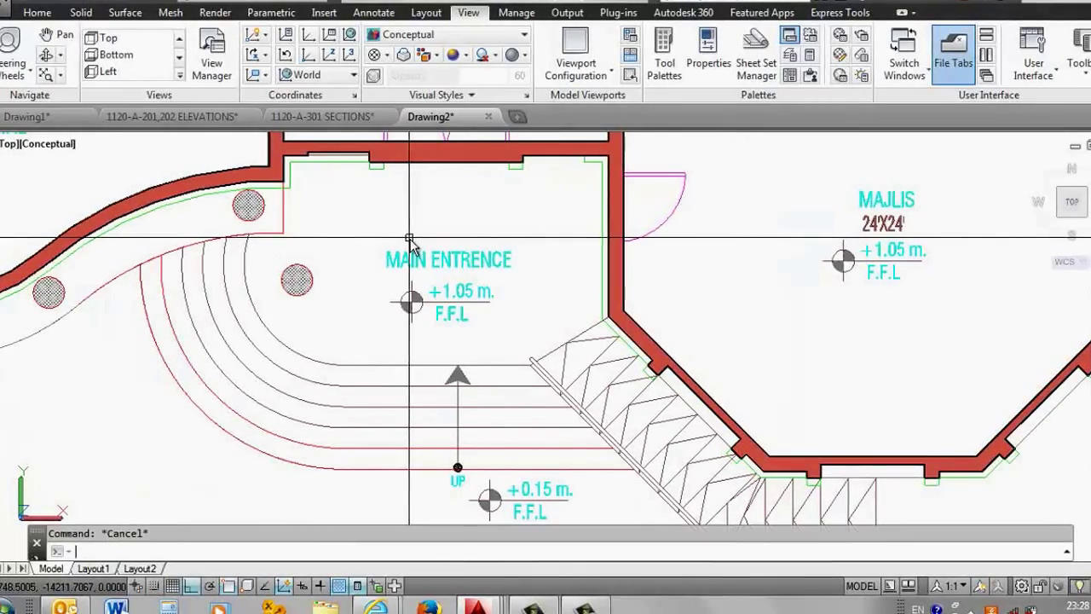
# Step: Make 3D-Model the current layer in the Layer Properties Manager
pyautogui.write('la')
pyautogui.press('Return')
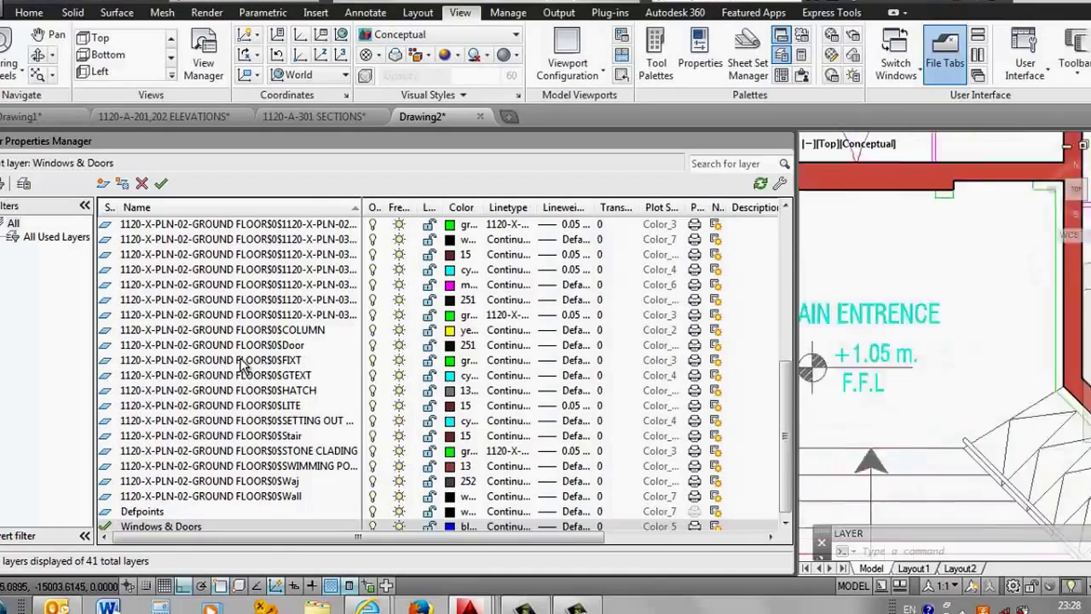
pyautogui.scroll(-1, 209, 388)
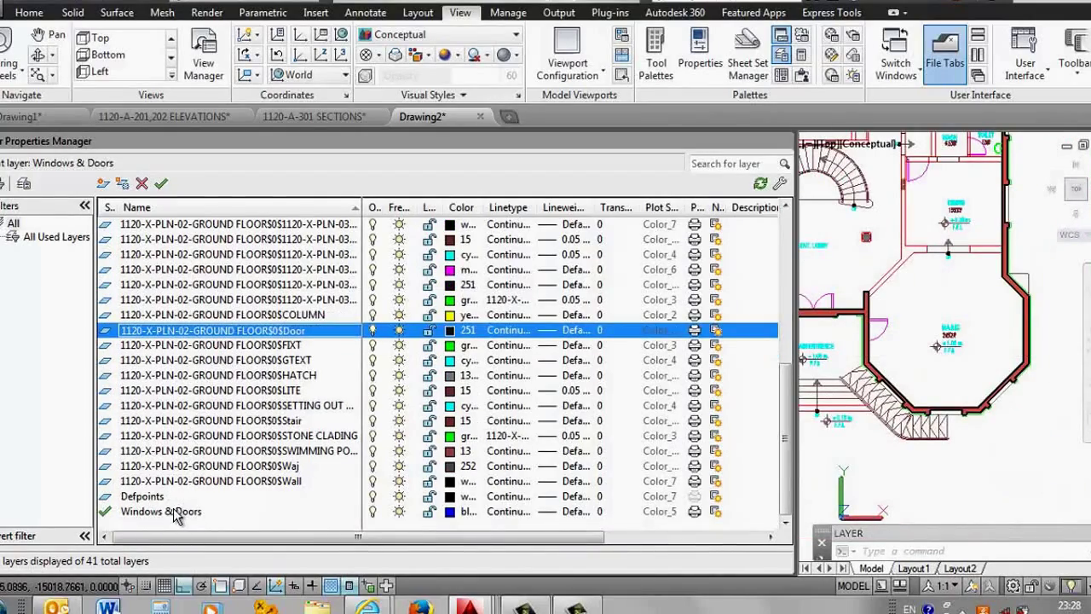
pyautogui.scroll(7, 169, 508)
pyautogui.scroll(1, 184, 409)
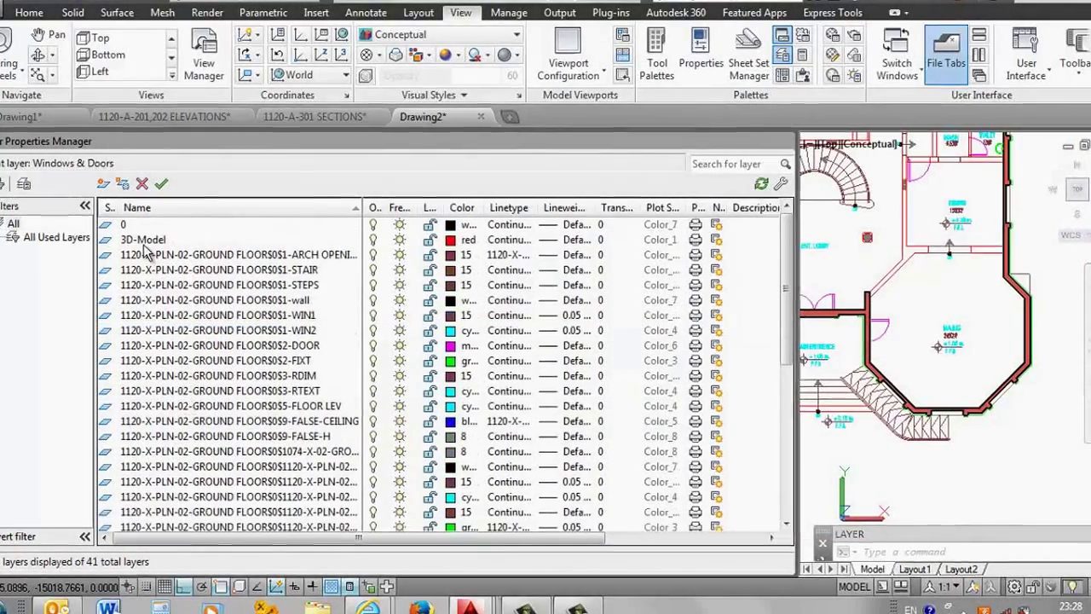
pyautogui.click(143, 242)
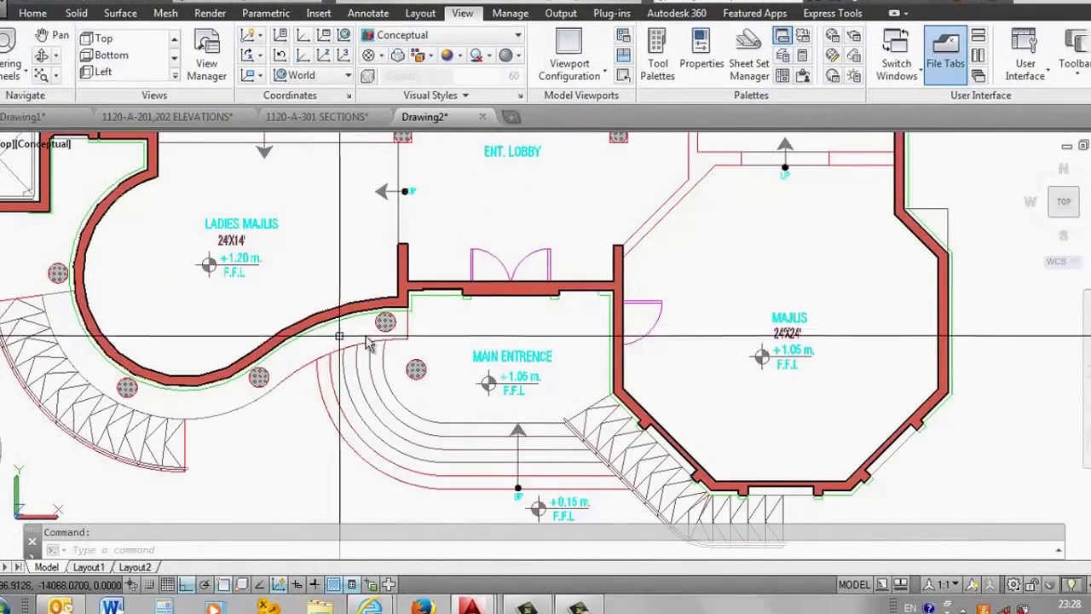
# Step: Start the entrance outline polyline, placing its first corners on the inner wall faces
pyautogui.scroll(2, 474, 328)
pyautogui.write('l')
pyautogui.press('Return')
pyautogui.scroll(2, 661, 277)
pyautogui.scroll(4, 695, 274)
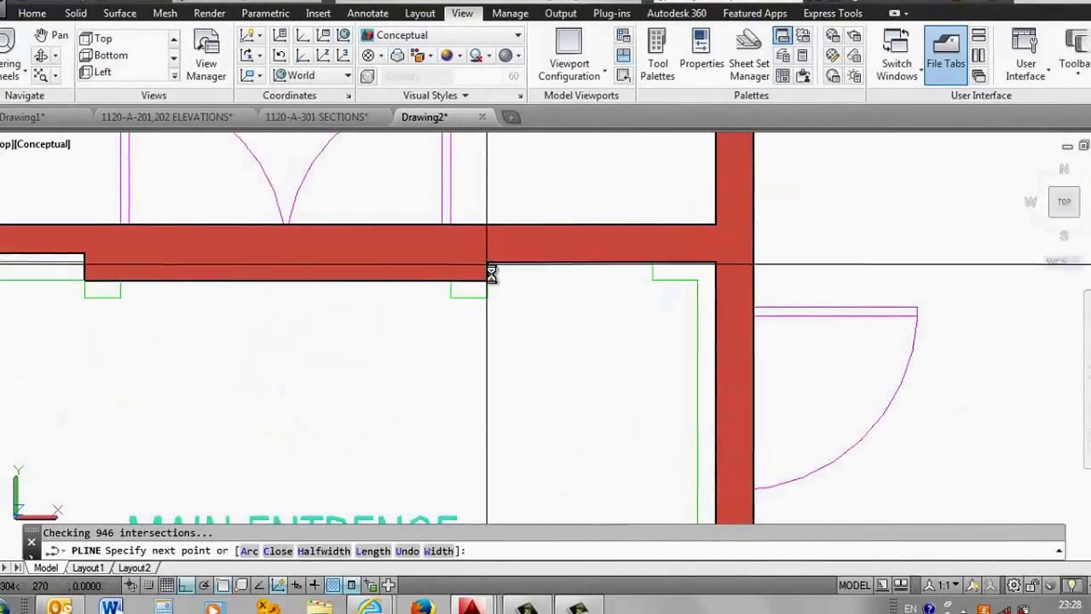
pyautogui.click(494, 283)
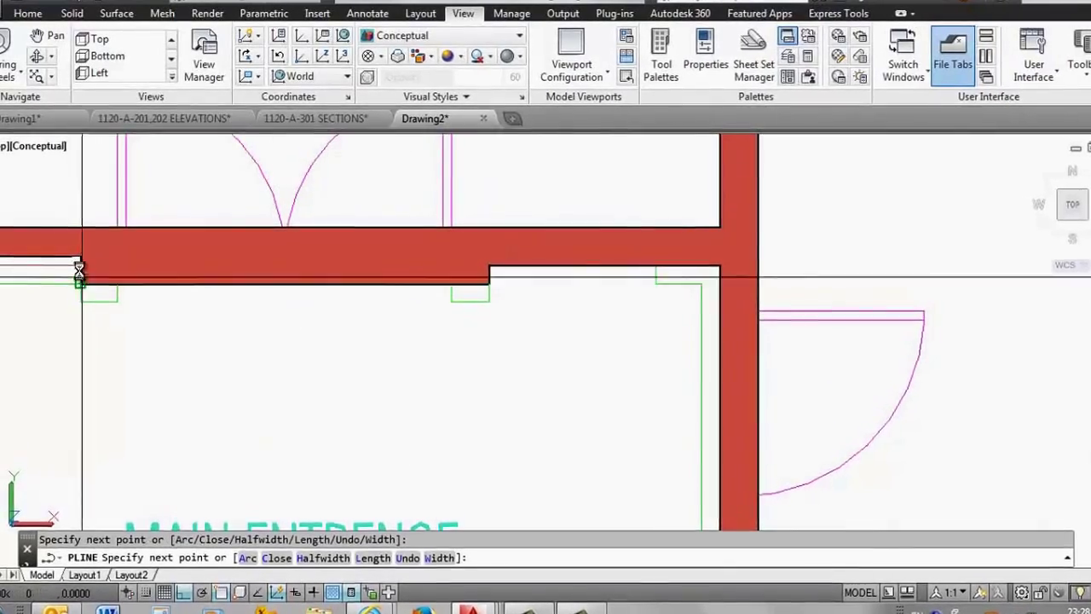
pyautogui.scroll(2, 74, 262)
pyautogui.scroll(2, 77, 266)
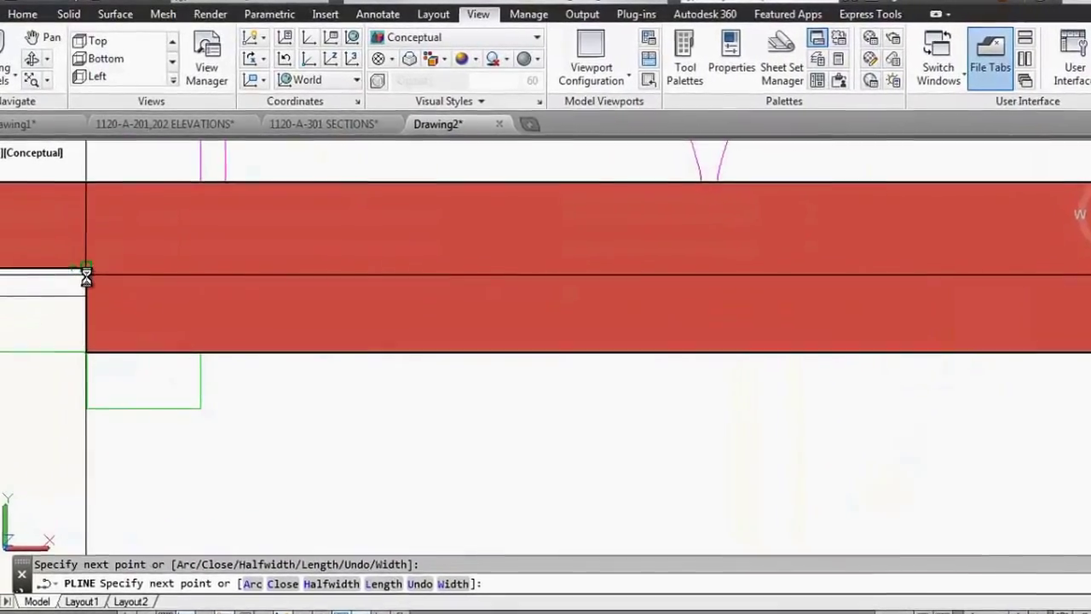
pyautogui.scroll(-3, 354, 288)
pyautogui.scroll(1, 341, 294)
pyautogui.scroll(2, 255, 292)
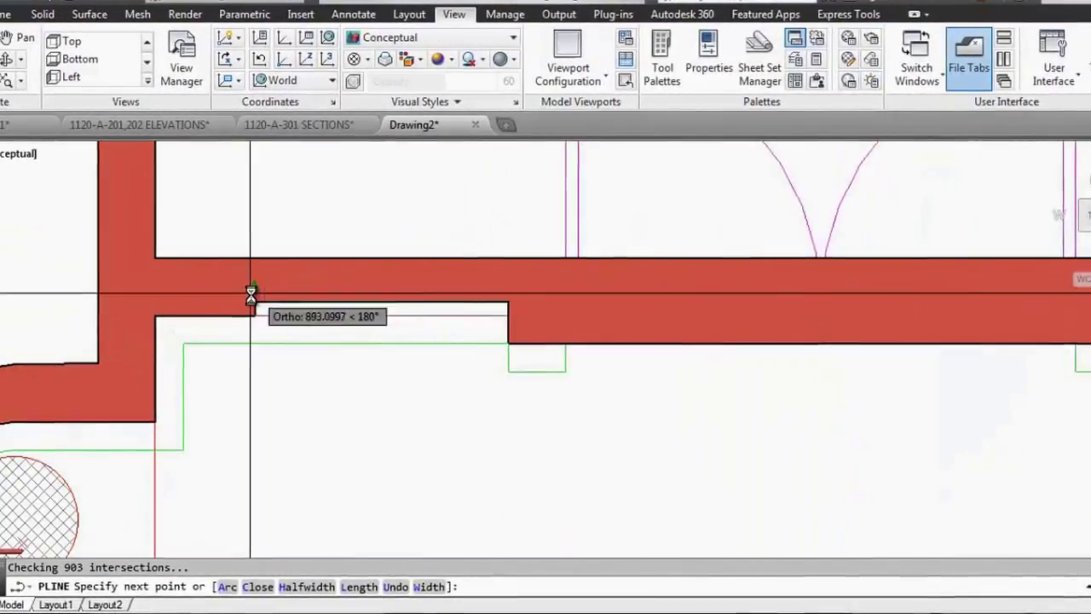
pyautogui.scroll(2, 249, 304)
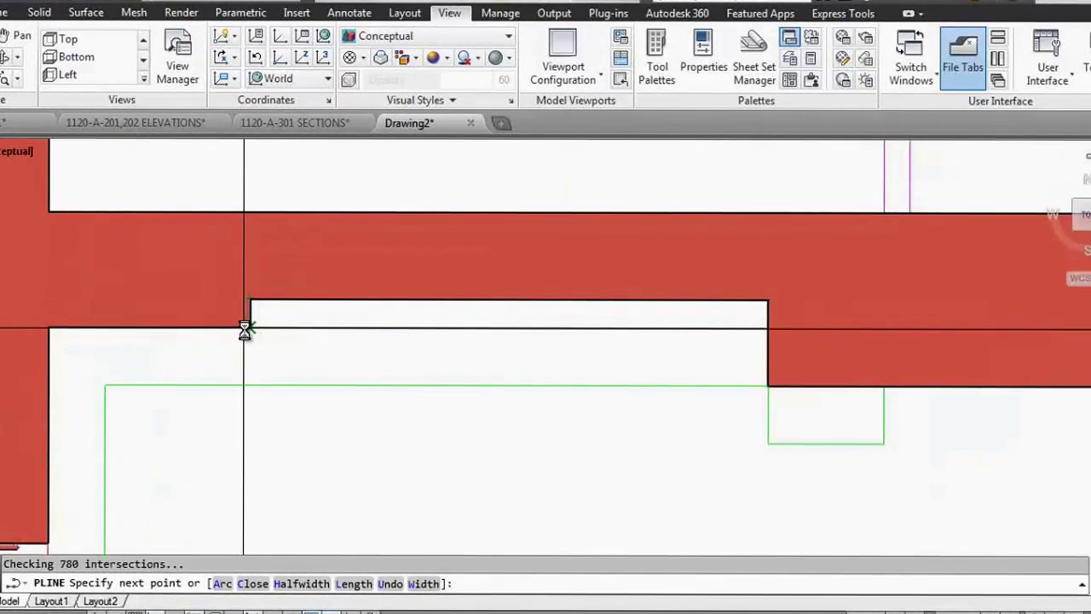
pyautogui.scroll(1, 244, 328)
pyautogui.click(243, 328)
# Step: Finish tracing the main entrance outline polyline
pyautogui.scroll(-2, 422, 305)
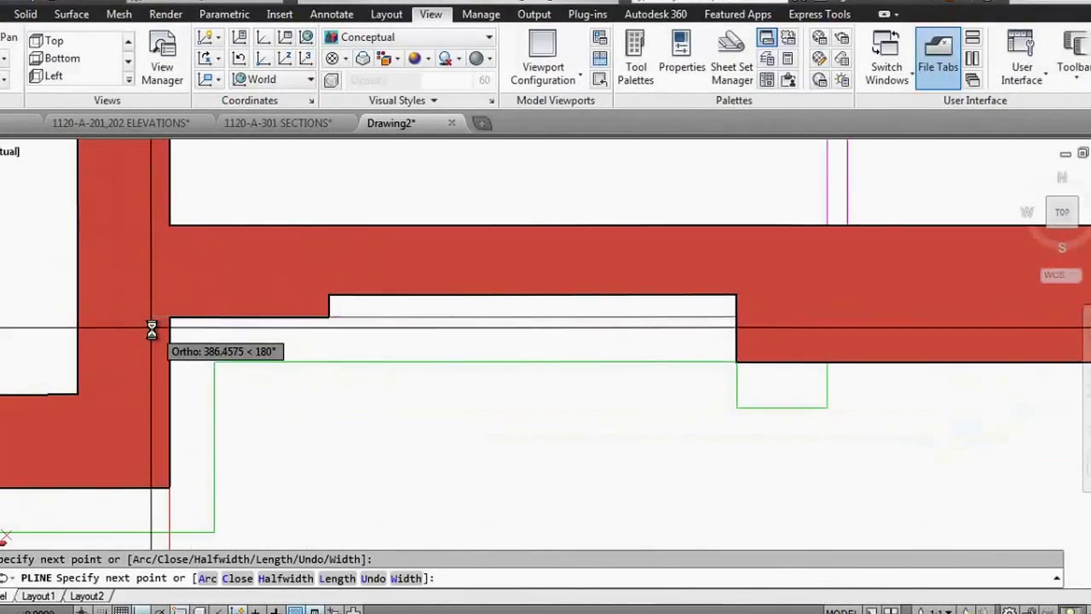
pyautogui.scroll(-3, 298, 246)
pyautogui.scroll(-2, 302, 241)
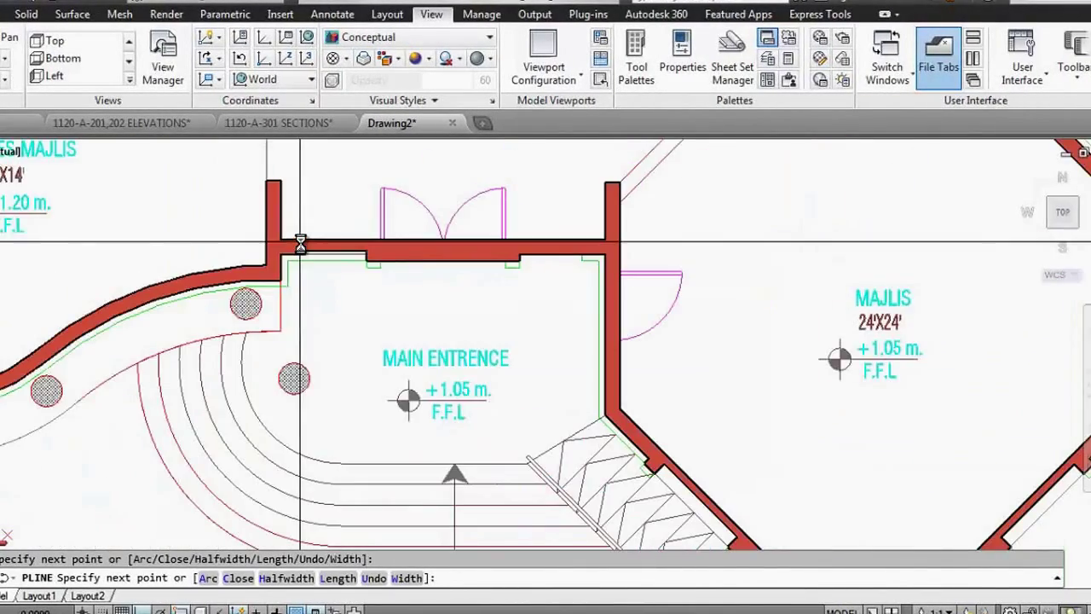
pyautogui.scroll(2, 281, 352)
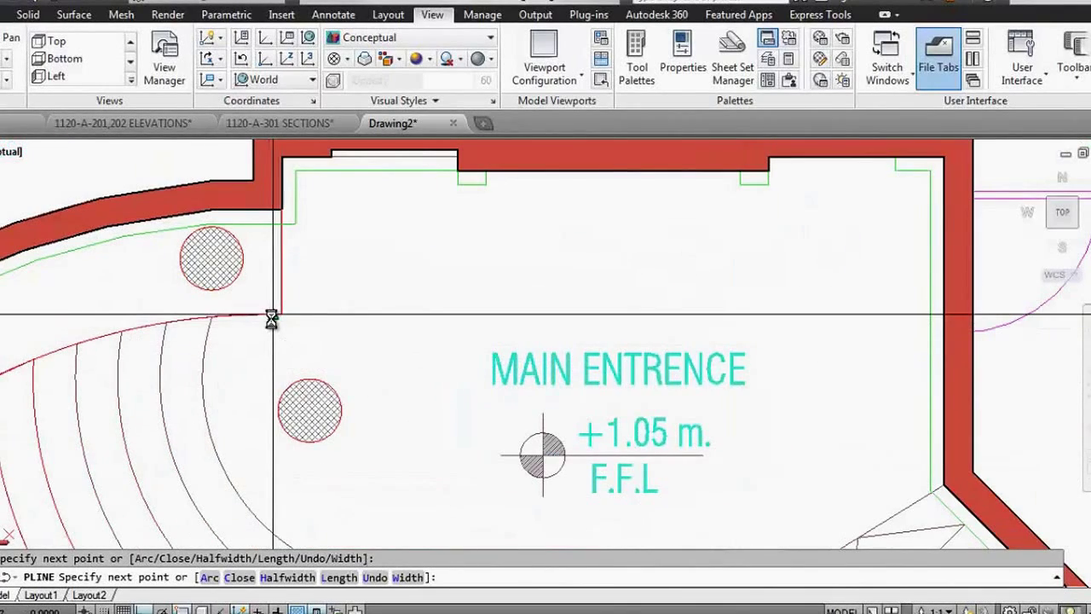
pyautogui.scroll(2, 277, 308)
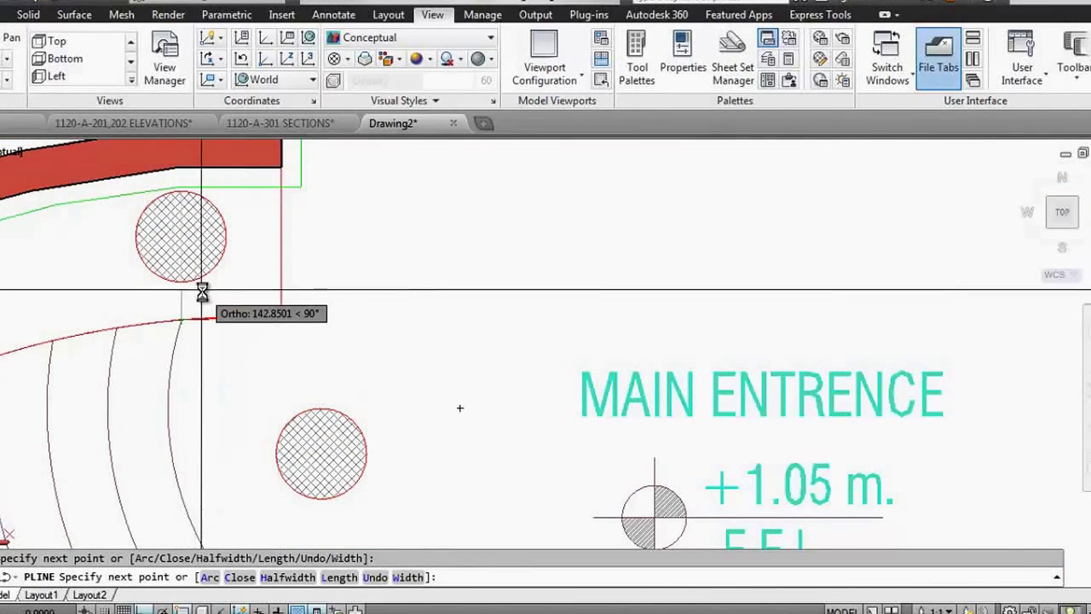
pyautogui.scroll(-3, 202, 292)
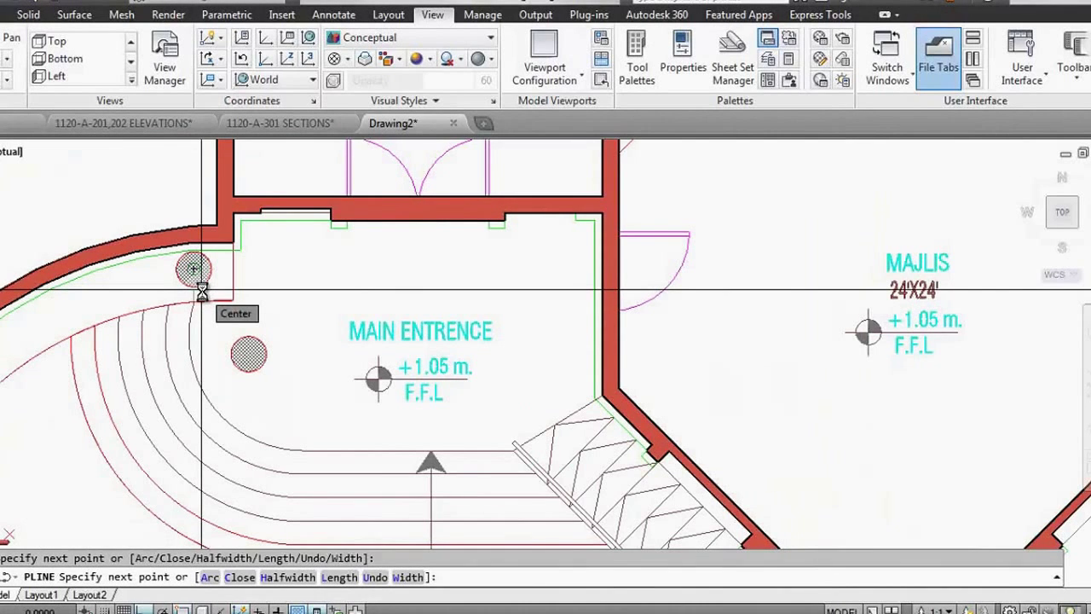
pyautogui.press('Return')
pyautogui.click(5, 158)
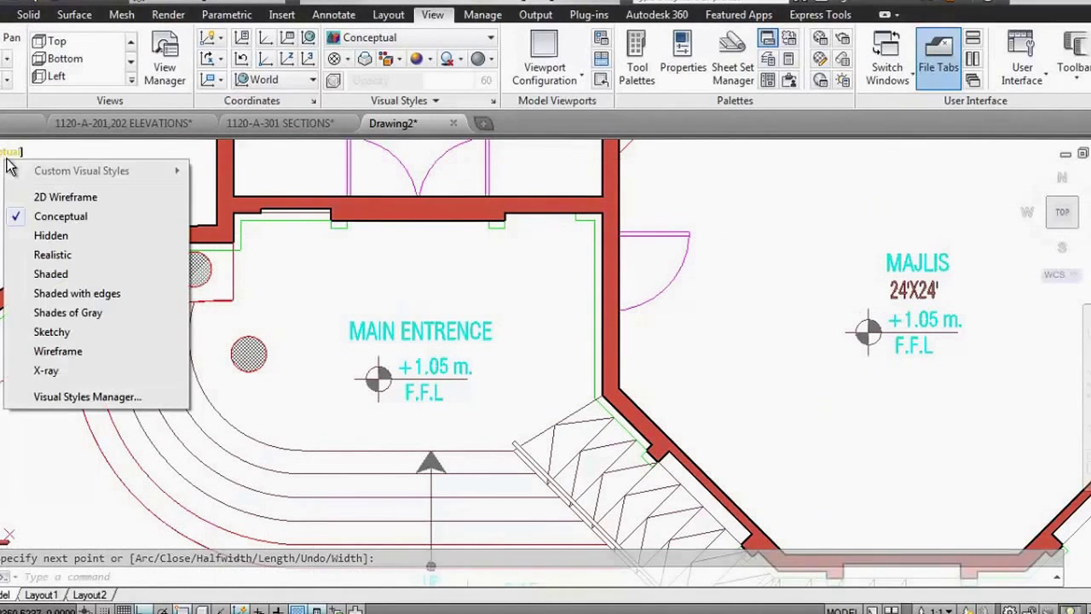
# Step: Switch to 2D Wireframe and draw the remaining polyline segment from the wall corner
pyautogui.click(42, 200)
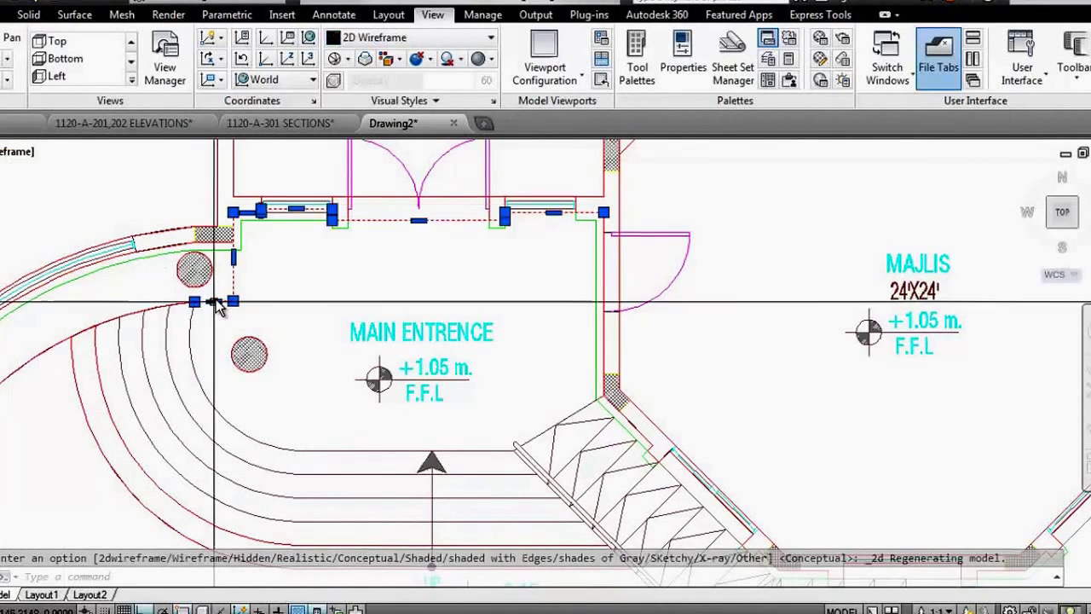
pyautogui.press('Escape')
pyautogui.press('Escape')
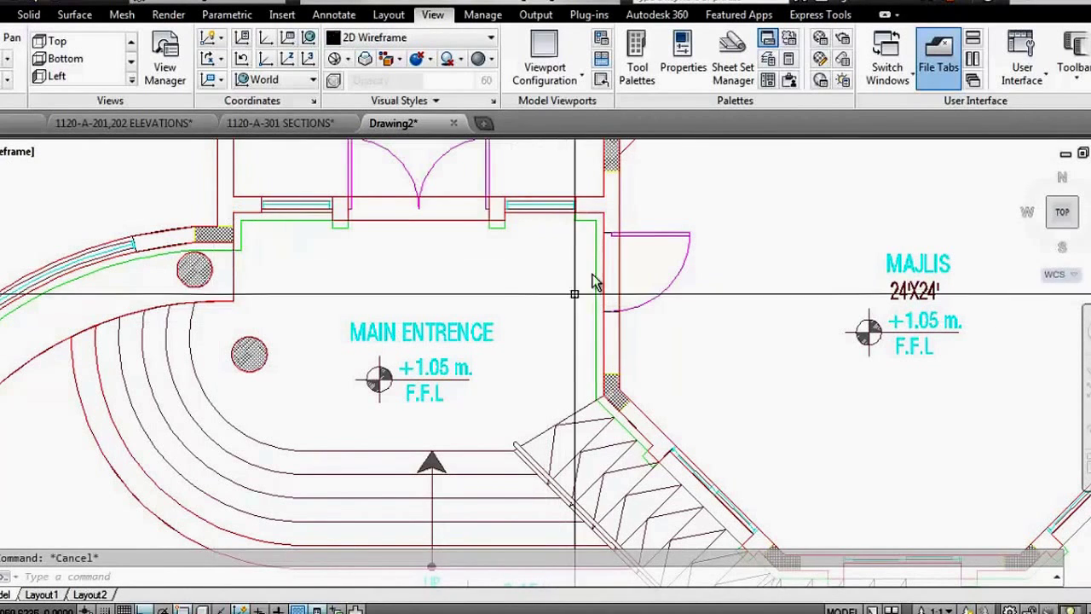
pyautogui.write('p')
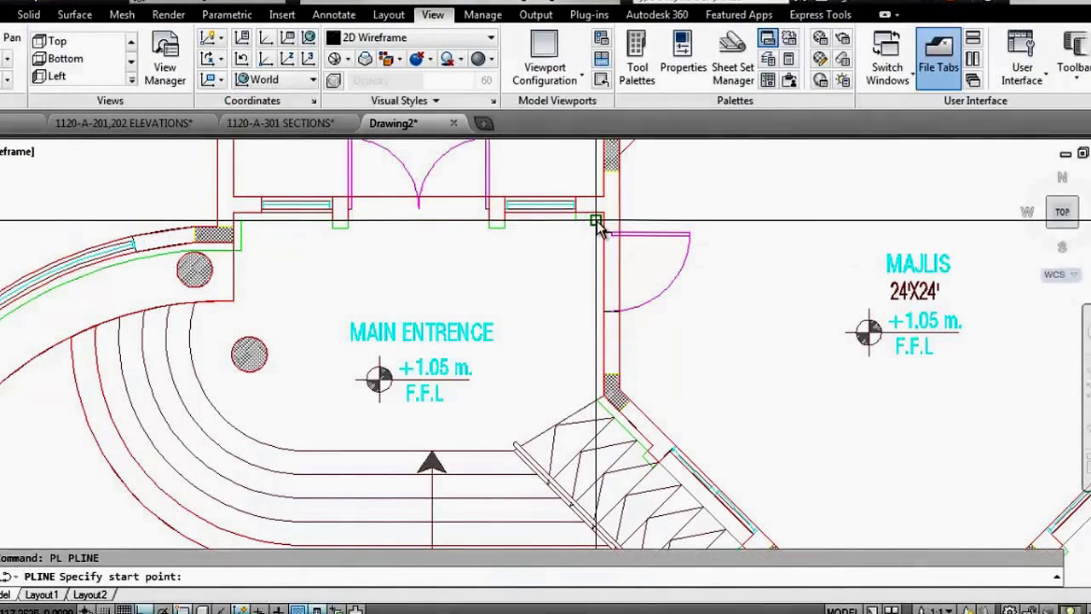
pyautogui.click(595, 224)
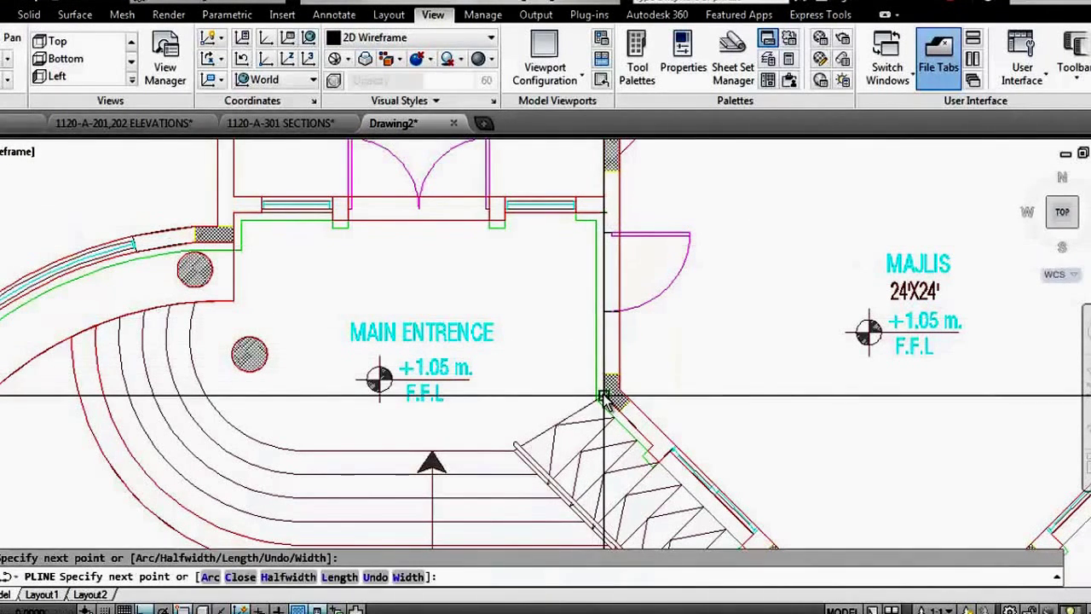
pyautogui.scroll(4, 503, 456)
pyautogui.scroll(-4, 514, 411)
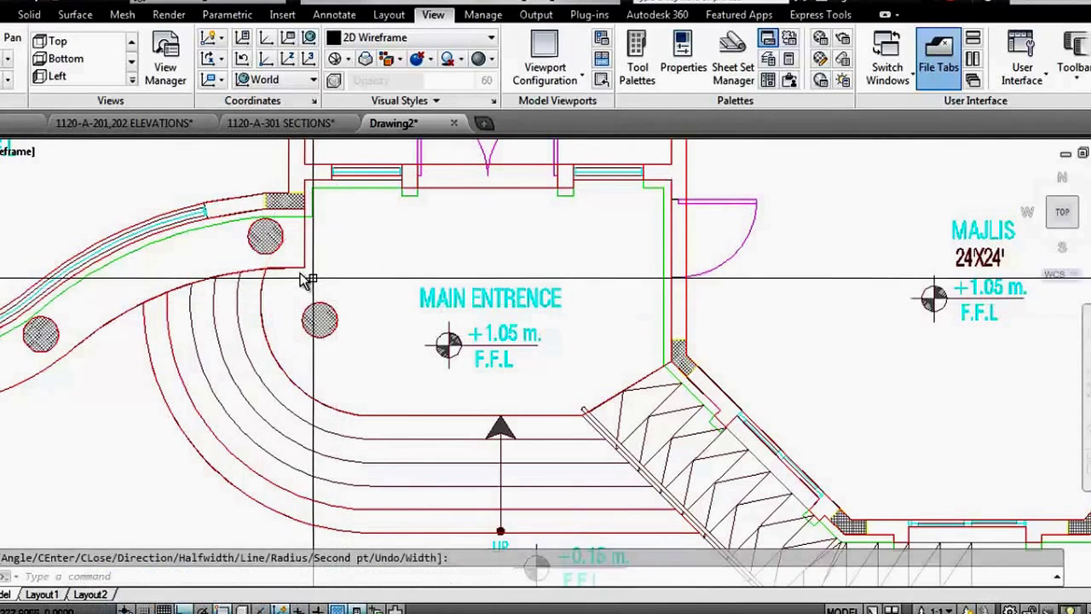
pyautogui.scroll(4, 256, 290)
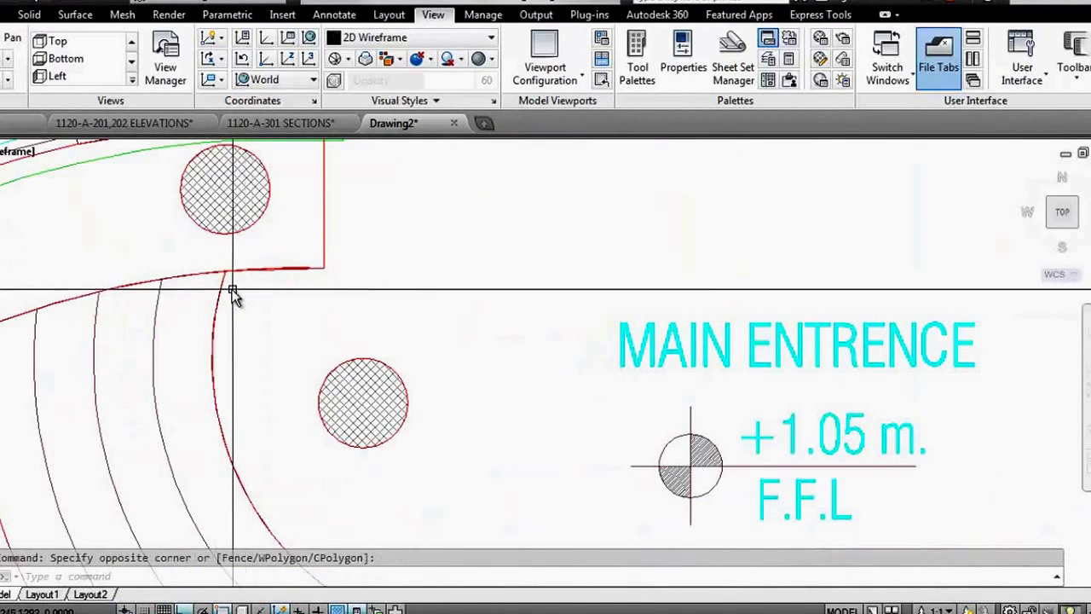
# Step: Join the curved arc to the entrance outline with PEDIT Join, closing the floor polyline
pyautogui.click(221, 287)
pyautogui.click(308, 271)
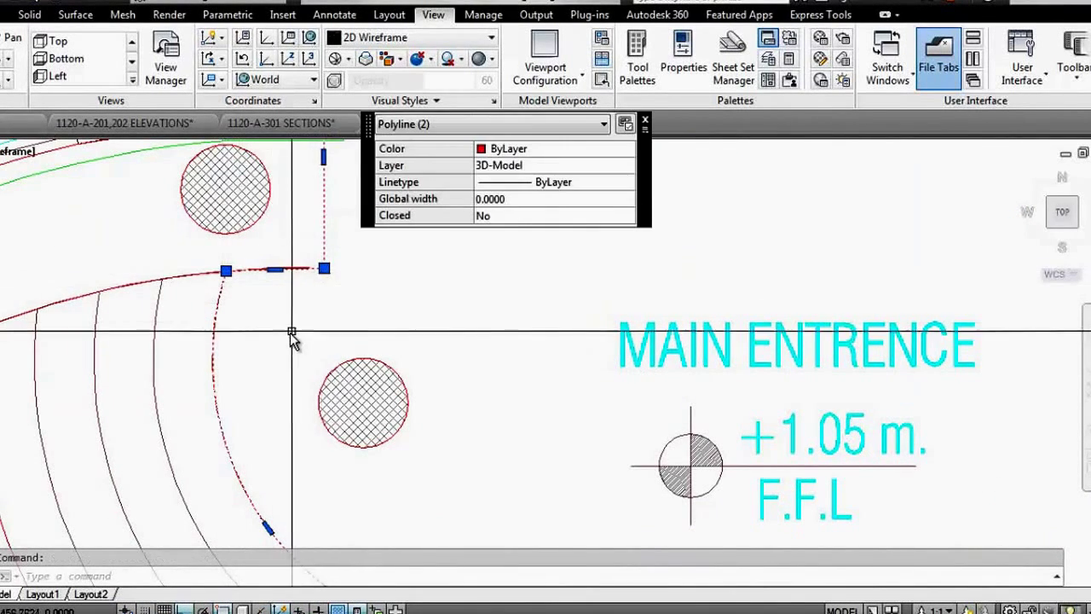
pyautogui.scroll(-2, 266, 335)
pyautogui.scroll(-2, 265, 335)
pyautogui.press('Escape')
pyautogui.write('pe')
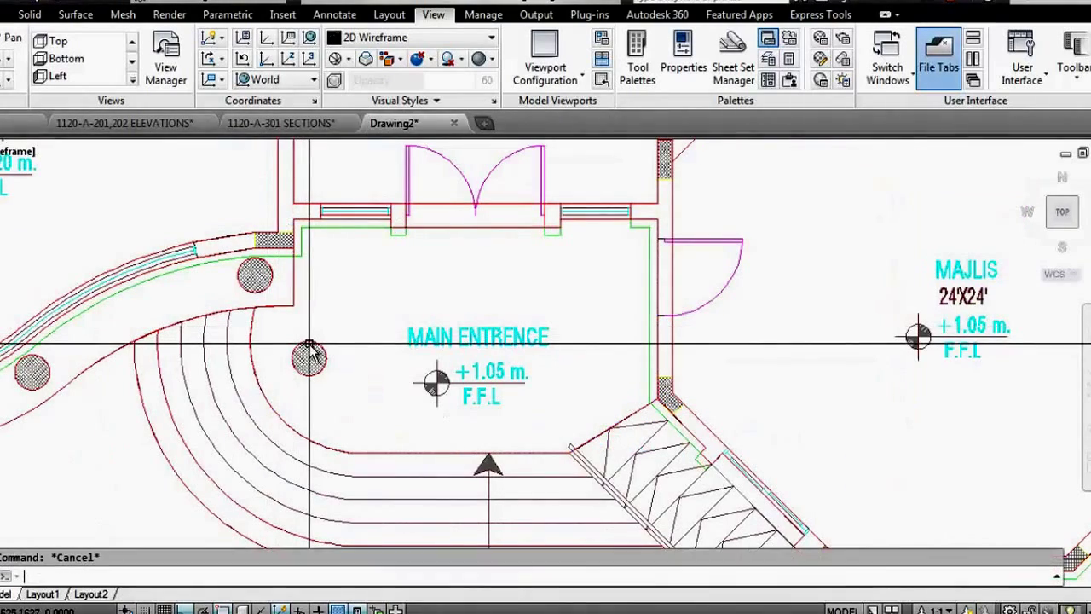
pyautogui.press('Return')
pyautogui.scroll(2, 292, 314)
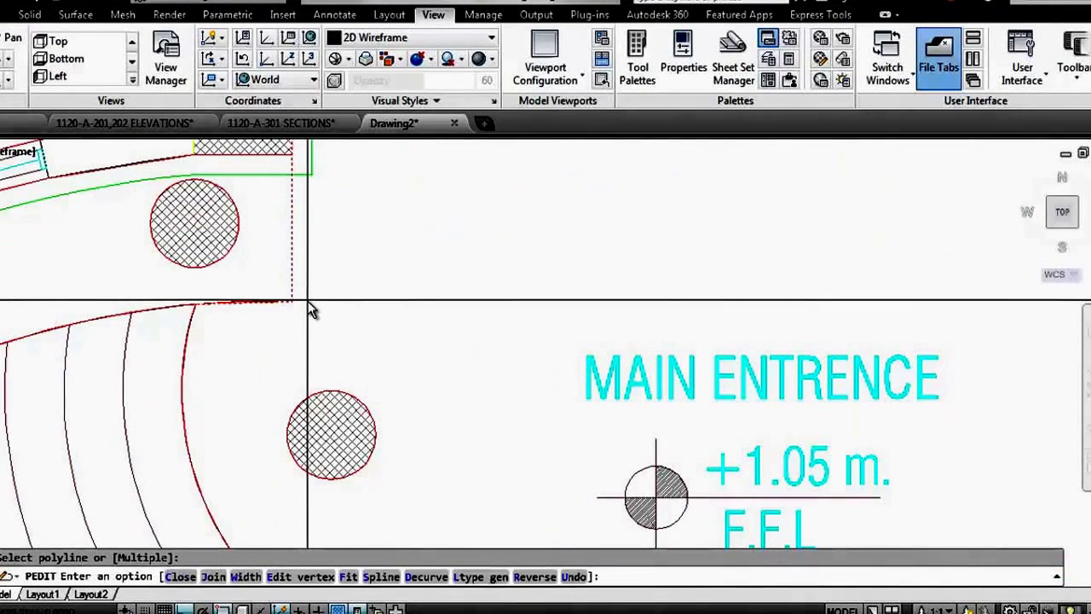
pyautogui.press('Escape')
pyautogui.press('Return')
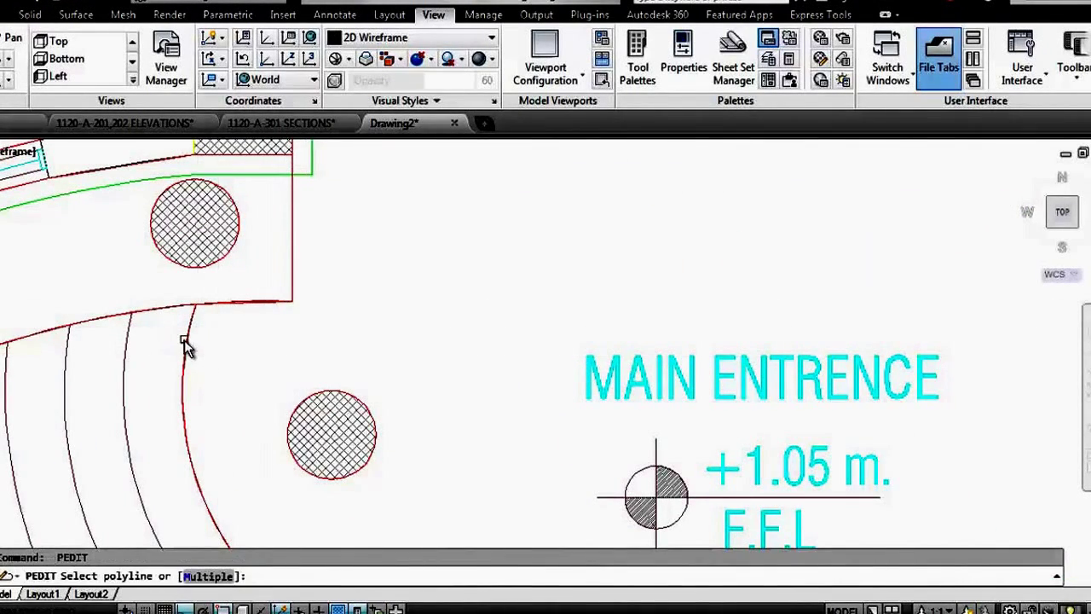
pyautogui.write('j')
pyautogui.press('Return')
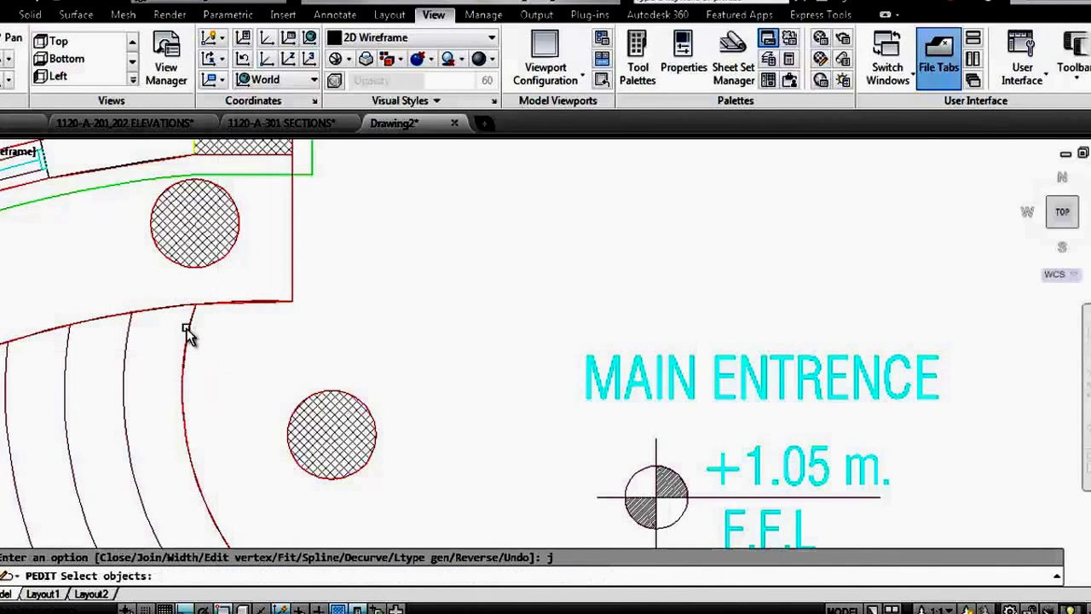
pyautogui.click(188, 330)
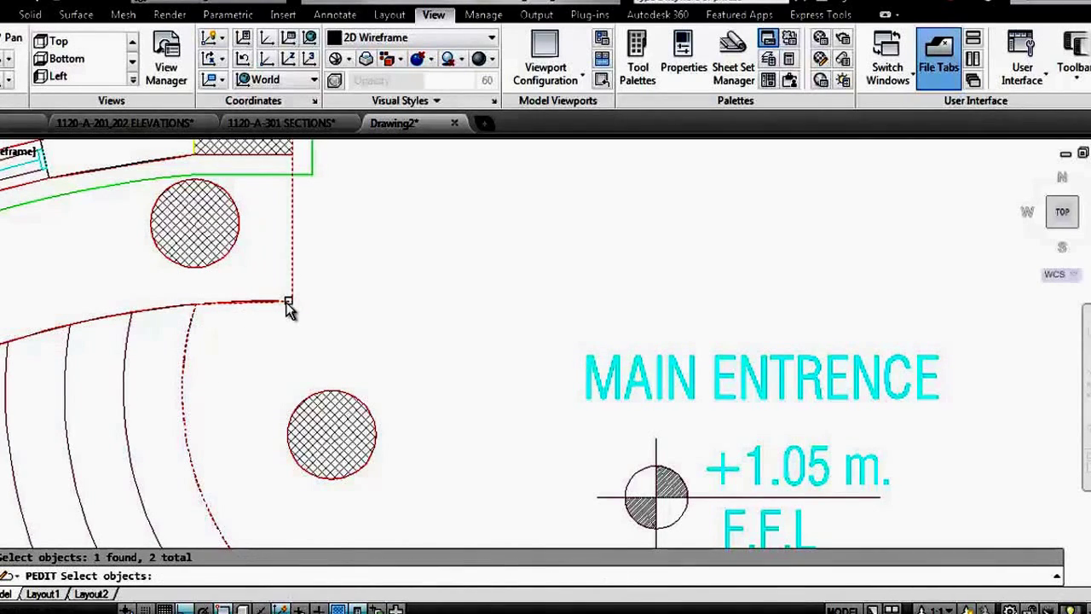
pyautogui.scroll(-4, 286, 305)
pyautogui.press('Return')
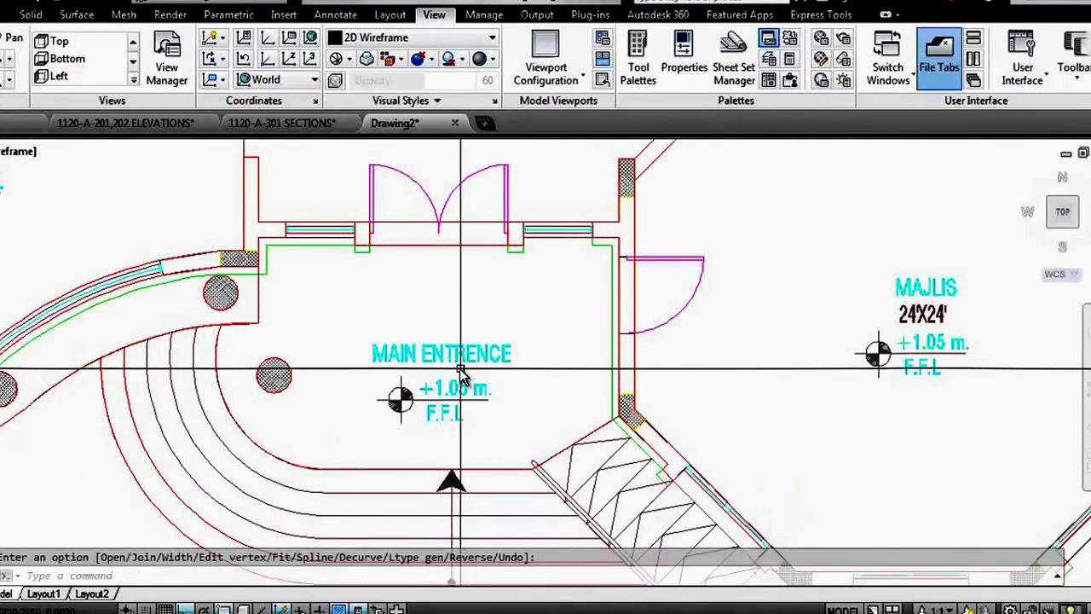
# Step: Tilt the plan into 3D and extrude the entrance outline into a platform solid
pyautogui.click(7, 65)
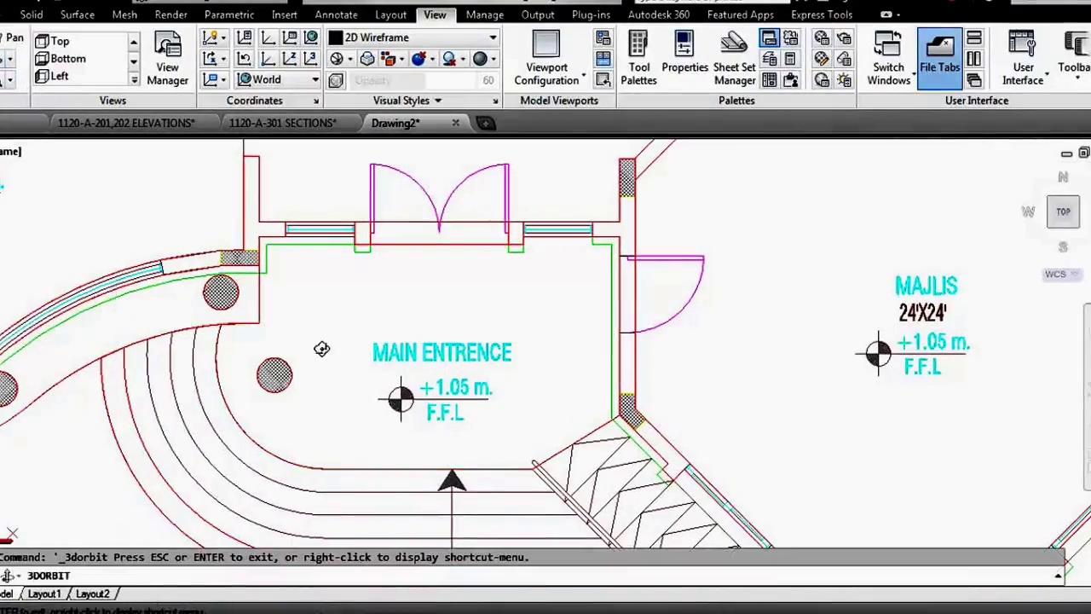
pyautogui.moveTo(367, 426)
pyautogui.mouseDown()
pyautogui.moveTo(352, 294)
pyautogui.moveTo(332, 324)
pyautogui.moveTo(337, 352)
pyautogui.mouseUp()
pyautogui.scroll(2, 315, 341)
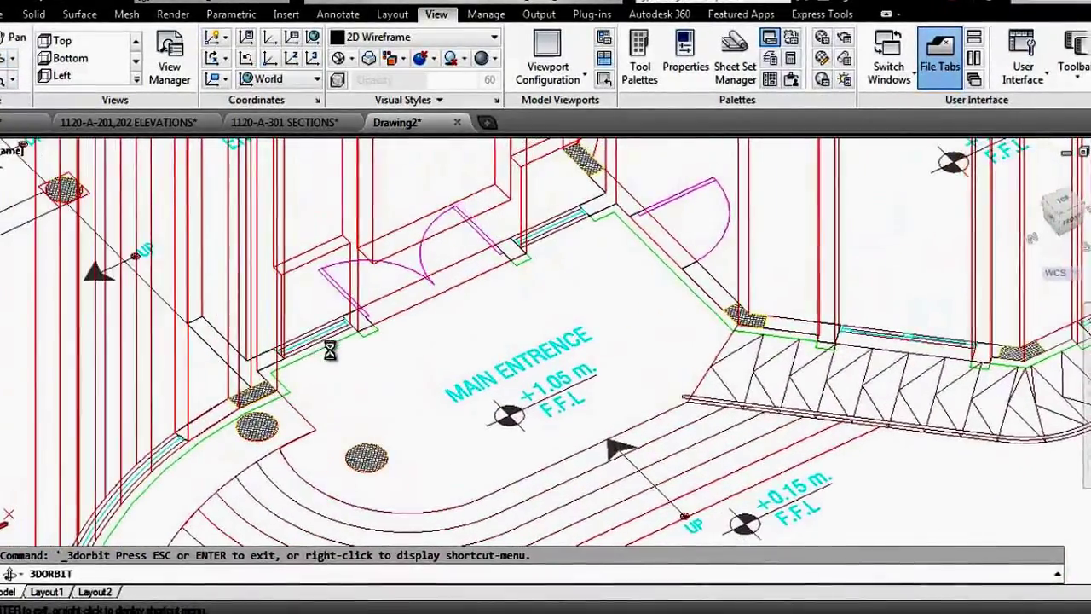
pyautogui.press('Escape')
pyautogui.press('Return')
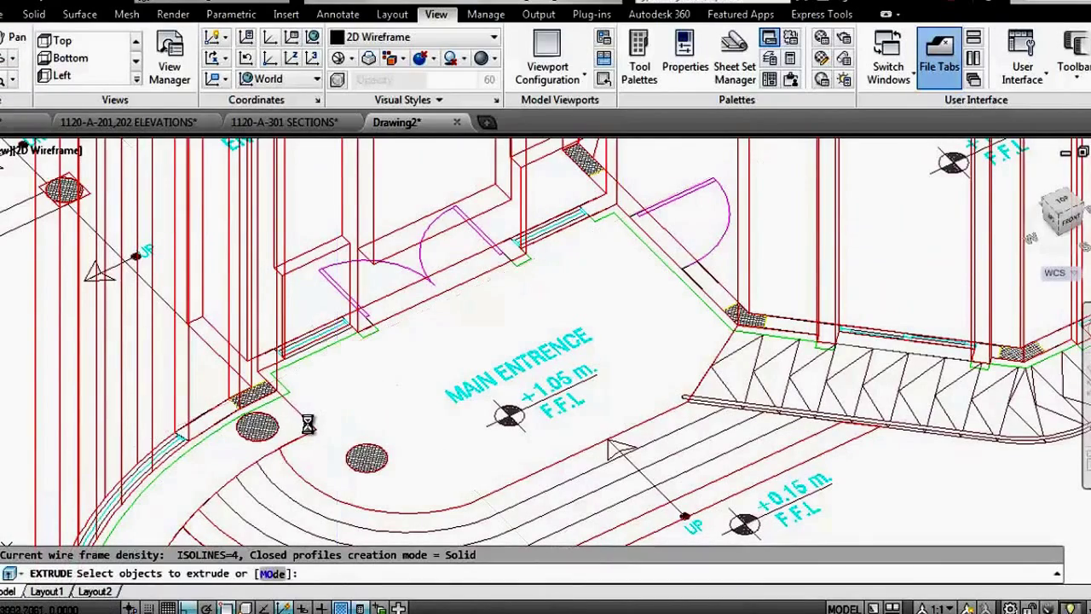
pyautogui.press('Return')
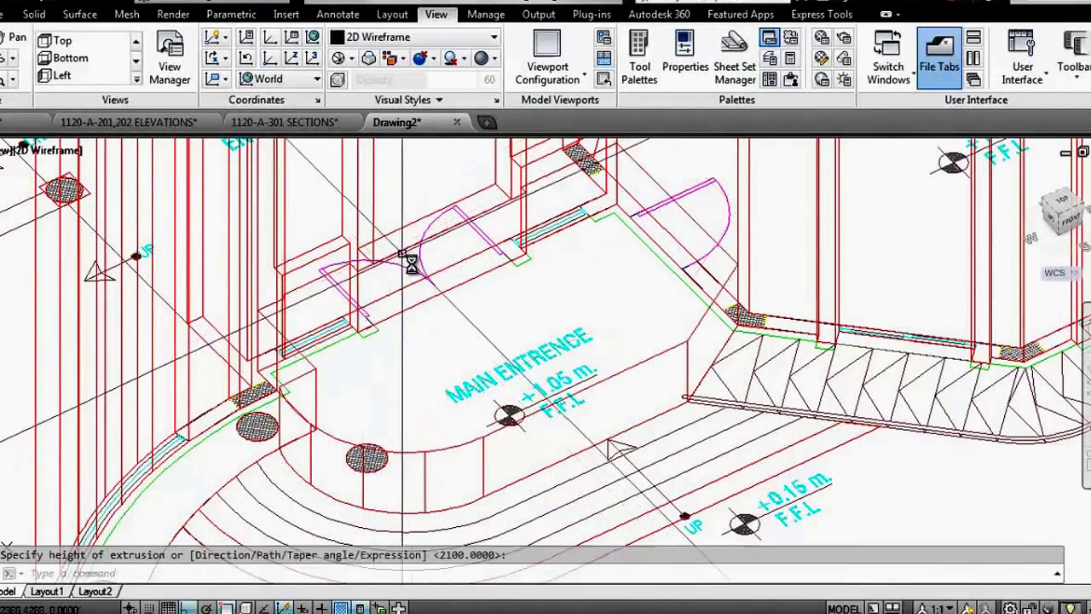
# Step: Shade the view in Conceptual style and orbit around the entrance platform
pyautogui.click(51, 150)
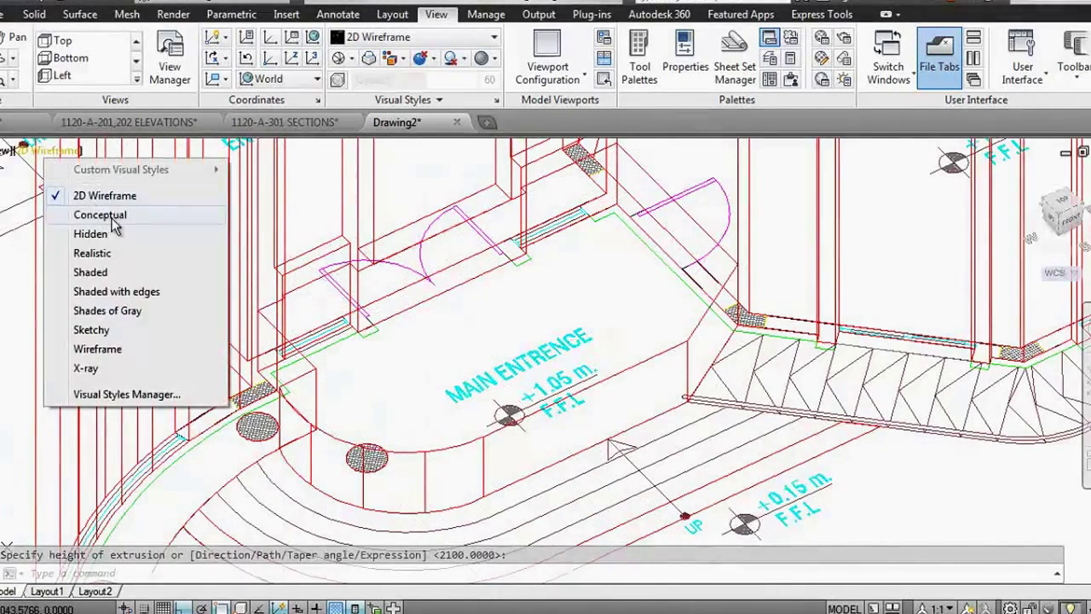
pyautogui.click(101, 214)
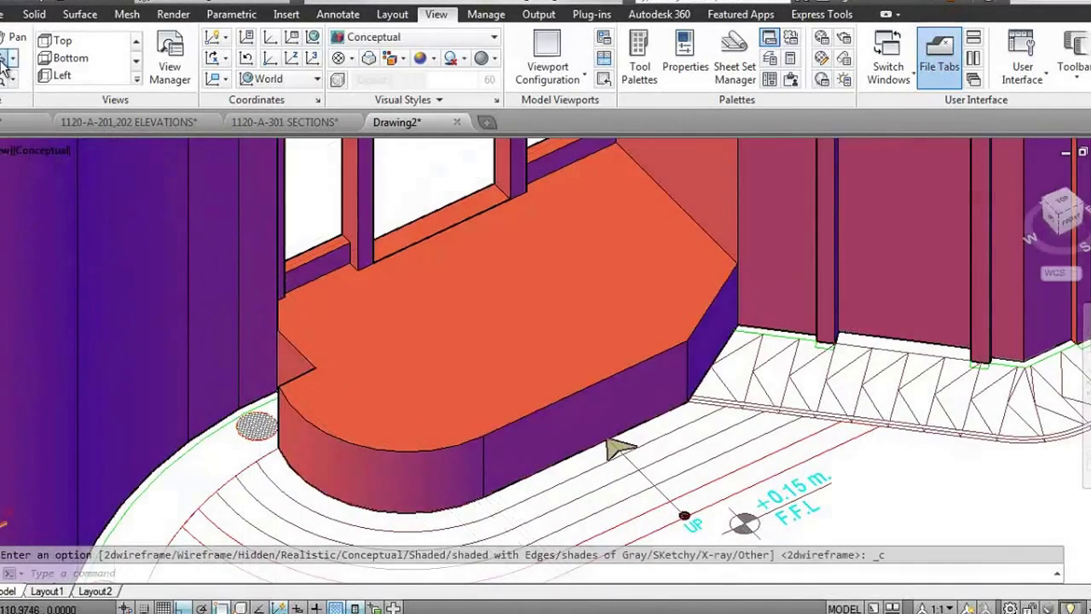
pyautogui.moveTo(306, 277)
pyautogui.keyDown('shift'); pyautogui.mouseDown(button='middle')
pyautogui.moveTo(239, 261)
pyautogui.moveTo(292, 285)
pyautogui.moveTo(432, 300)
pyautogui.moveTo(401, 304)
pyautogui.moveTo(367, 265)
pyautogui.moveTo(420, 239)
pyautogui.mouseUp(button='middle'); pyautogui.keyUp('shift')
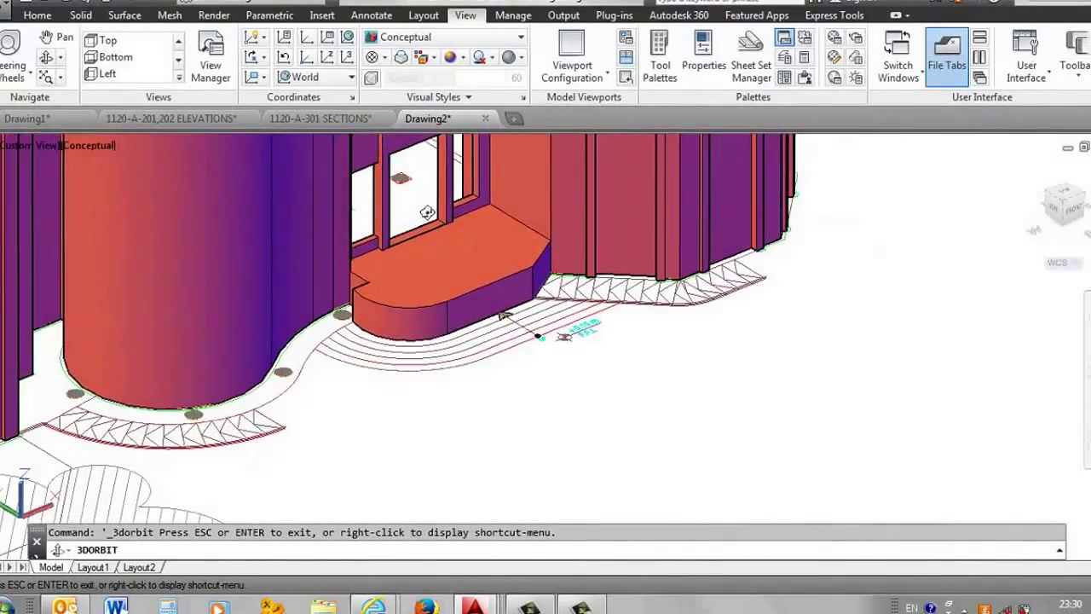
pyautogui.scroll(3, 427, 212)
pyautogui.scroll(2, 426, 236)
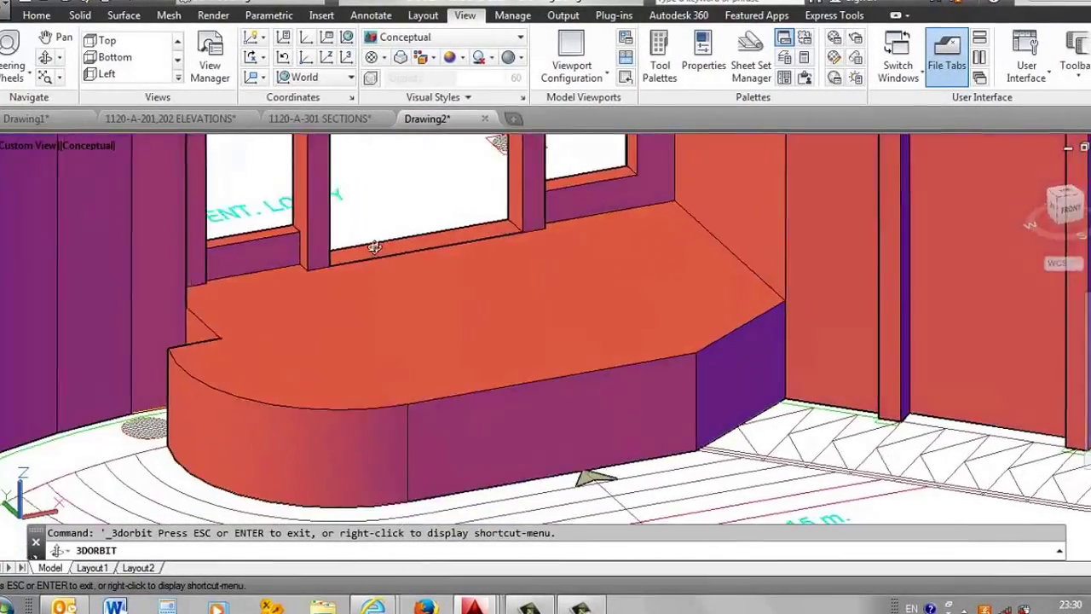
pyautogui.scroll(-3, 375, 247)
pyautogui.moveTo(375, 247)
pyautogui.keyDown('shift'); pyautogui.mouseDown(button='middle')
pyautogui.moveTo(350, 244)
pyautogui.moveTo(370, 239)
pyautogui.moveTo(345, 263)
pyautogui.moveTo(375, 282)
pyautogui.moveTo(382, 238)
pyautogui.moveTo(312, 298)
pyautogui.mouseUp(button='middle'); pyautogui.keyUp('shift')
pyautogui.scroll(3, 243, 315)
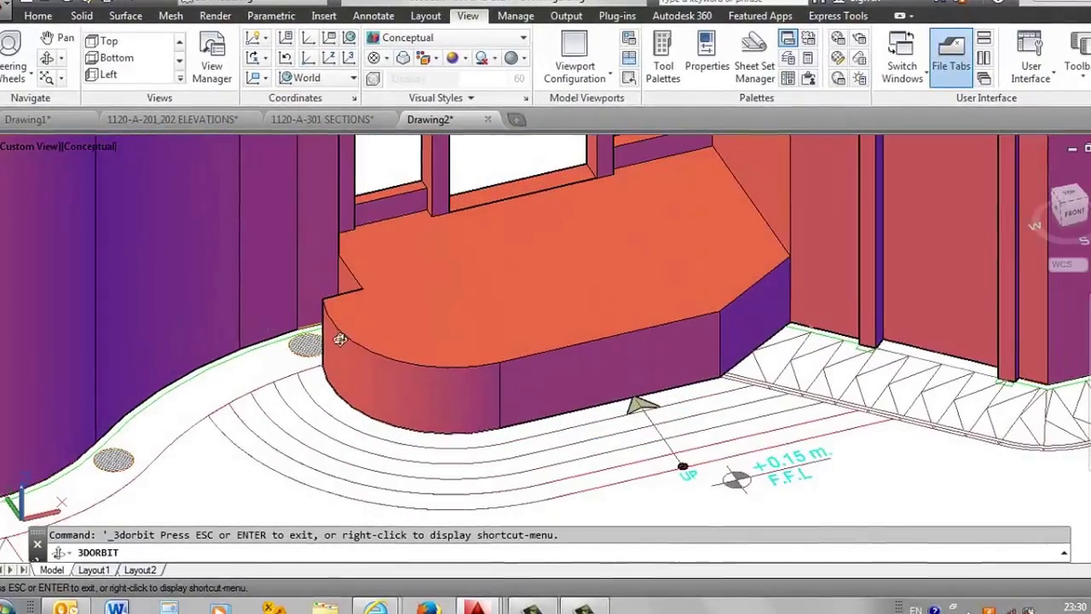